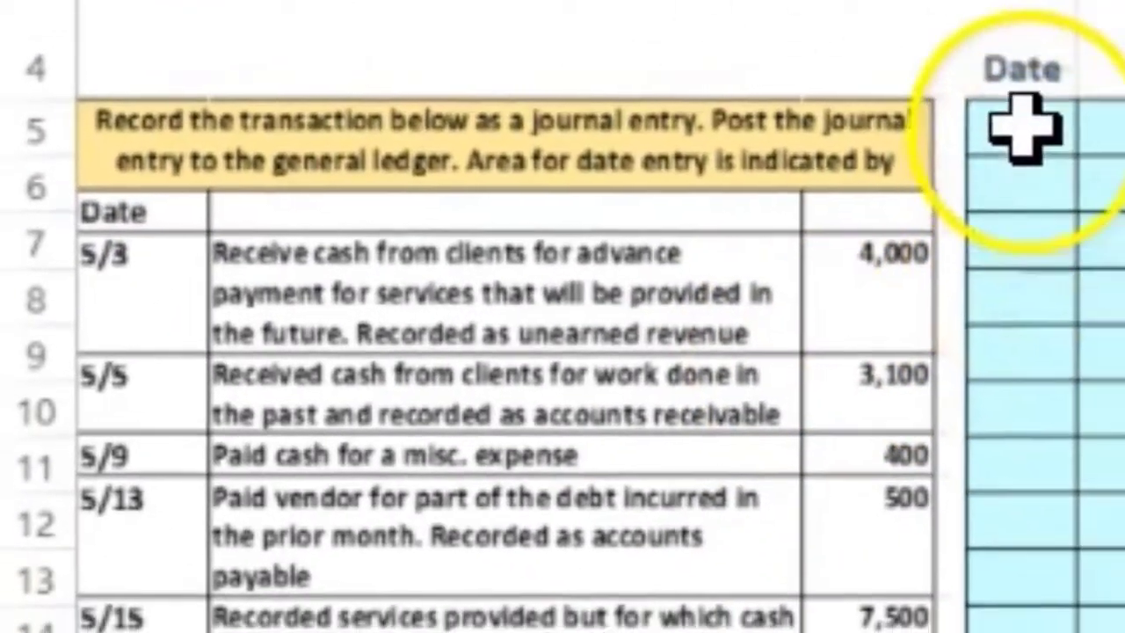
# Review the blank journal entry area beside the transaction list and the Cash line of the trial balance.
pyautogui.moveTo(1064, 141)
pyautogui.mouseDown()
pyautogui.moveTo(916, 114)
pyautogui.moveTo(960, 112)
pyautogui.moveTo(967, 157)
pyautogui.mouseUp()
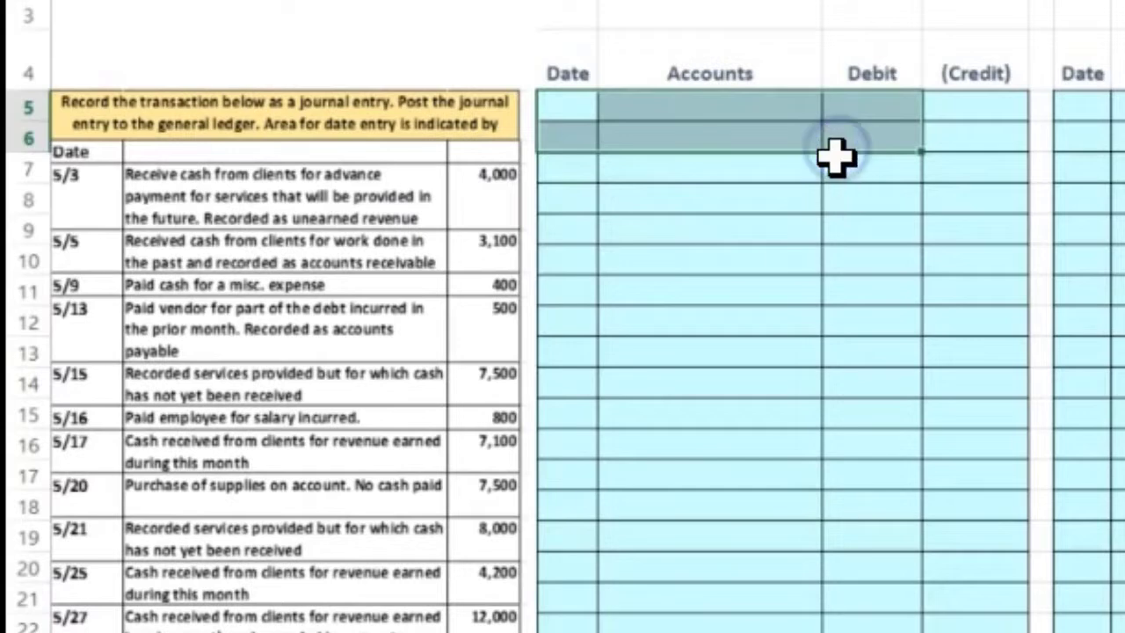
pyautogui.moveTo(834, 156); pyautogui.dragTo(836, 156)
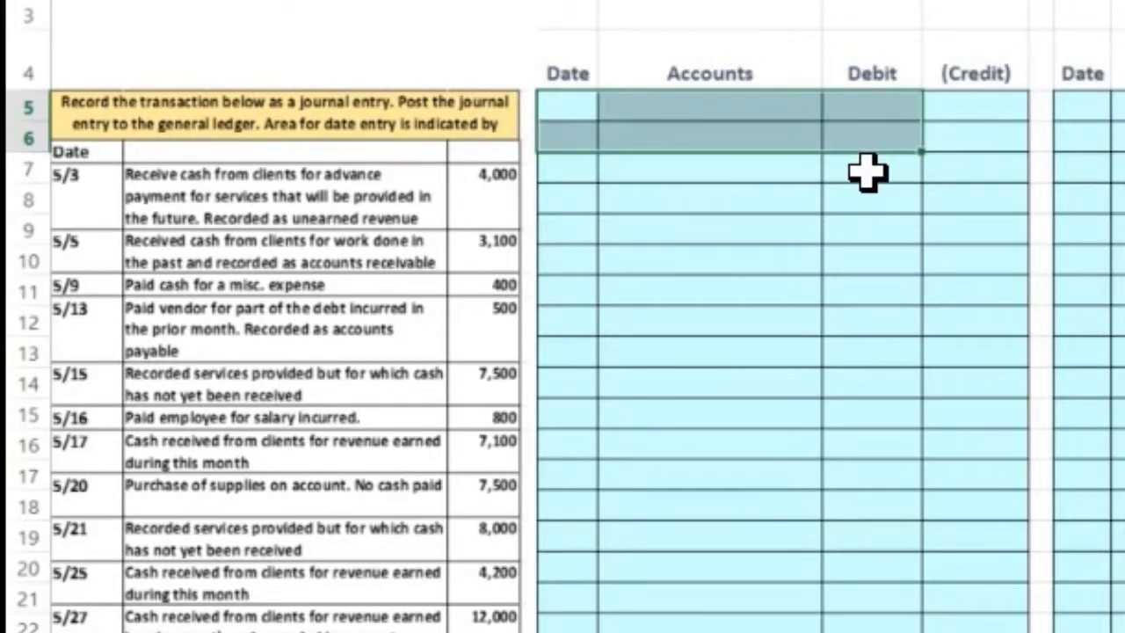
pyautogui.press('Right')
pyautogui.press('Right')
pyautogui.press('Right')
pyautogui.press('Right')
pyautogui.press('Right')
pyautogui.press('Right')
pyautogui.press('Right')
pyautogui.press('Right')
pyautogui.press('Right')
pyautogui.press('Right')
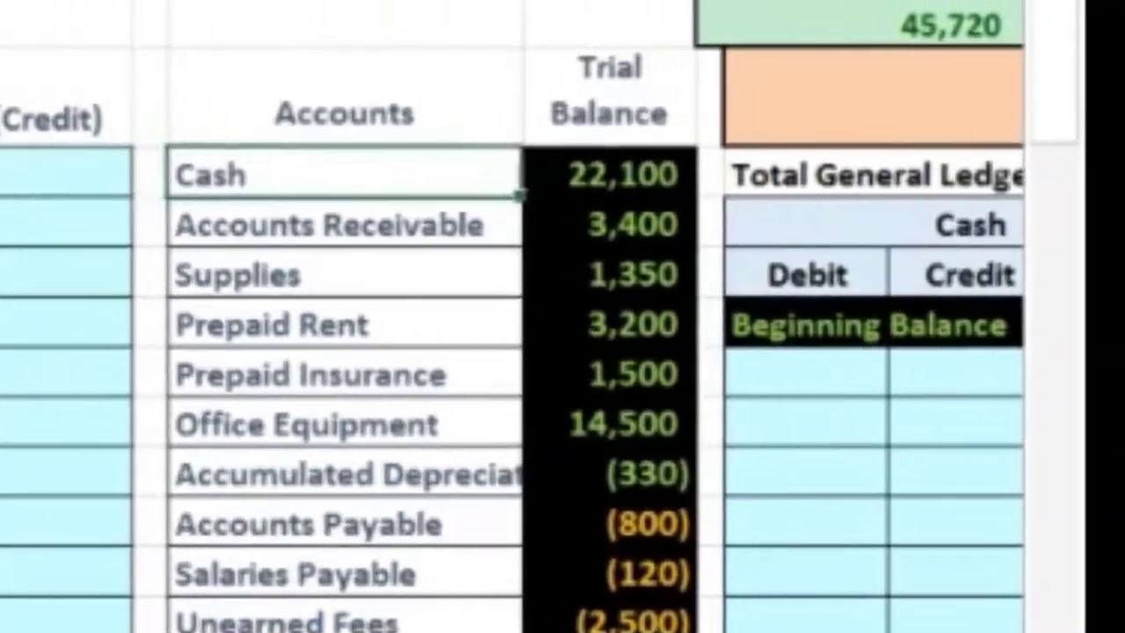
pyautogui.press('Right')
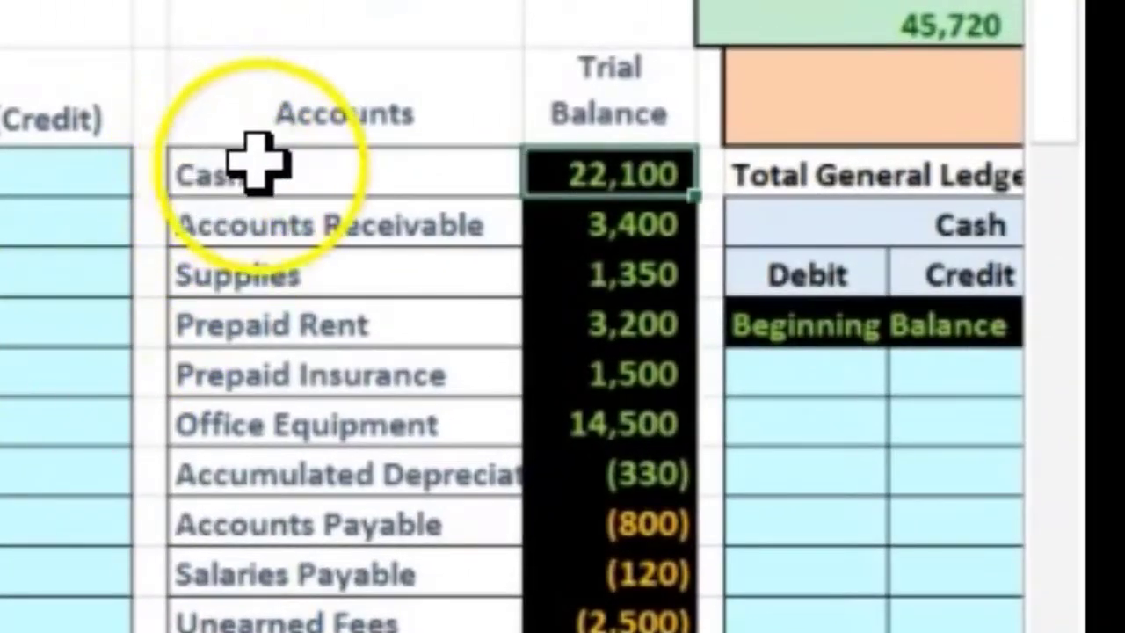
# Examine the trial balance accounts by group: assets, liabilities, owner capital, and revenue and expenses.
pyautogui.click(420, 165)
pyautogui.moveTo(420, 165); pyautogui.dragTo(605, 435)
pyautogui.moveTo(433, 522); pyautogui.dragTo(606, 622)
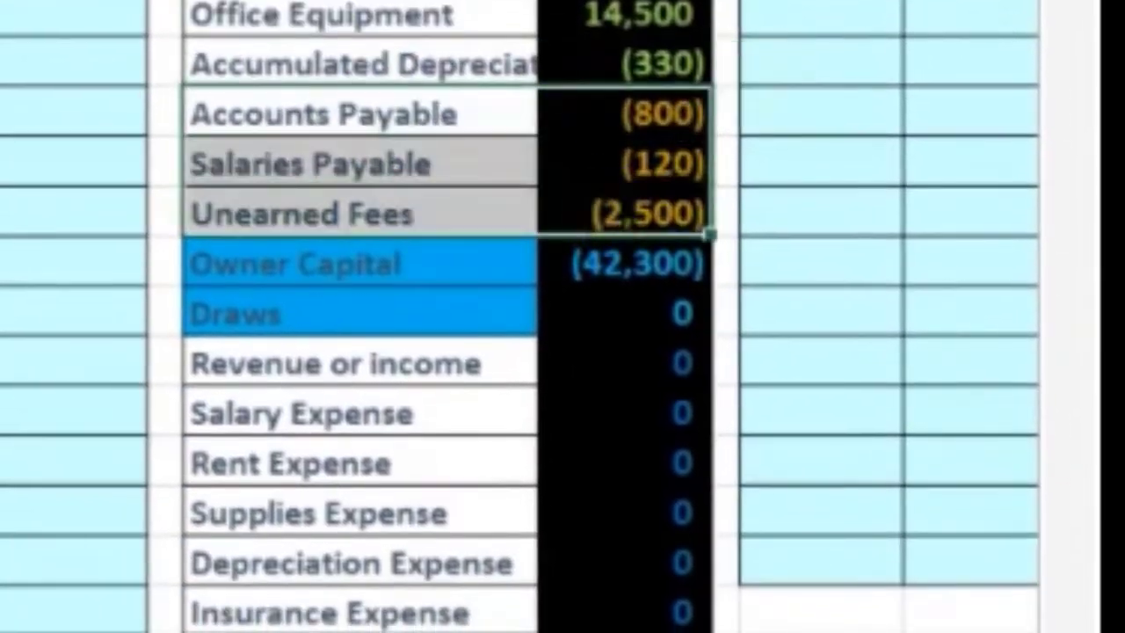
pyautogui.moveTo(410, 261); pyautogui.dragTo(628, 251)
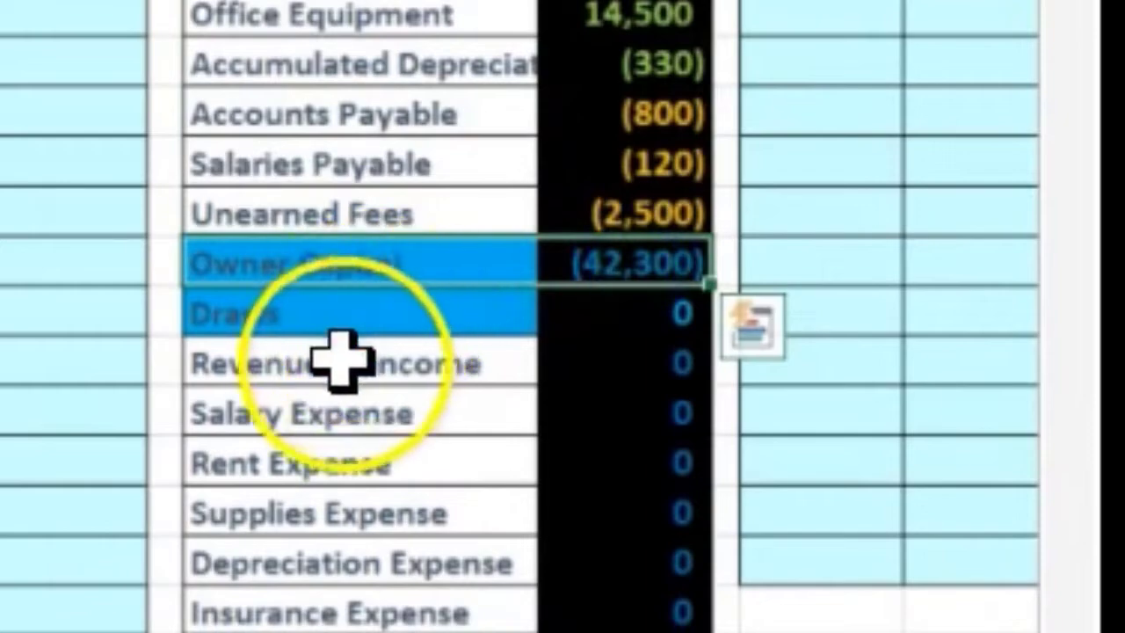
pyautogui.moveTo(556, 356); pyautogui.dragTo(610, 632)
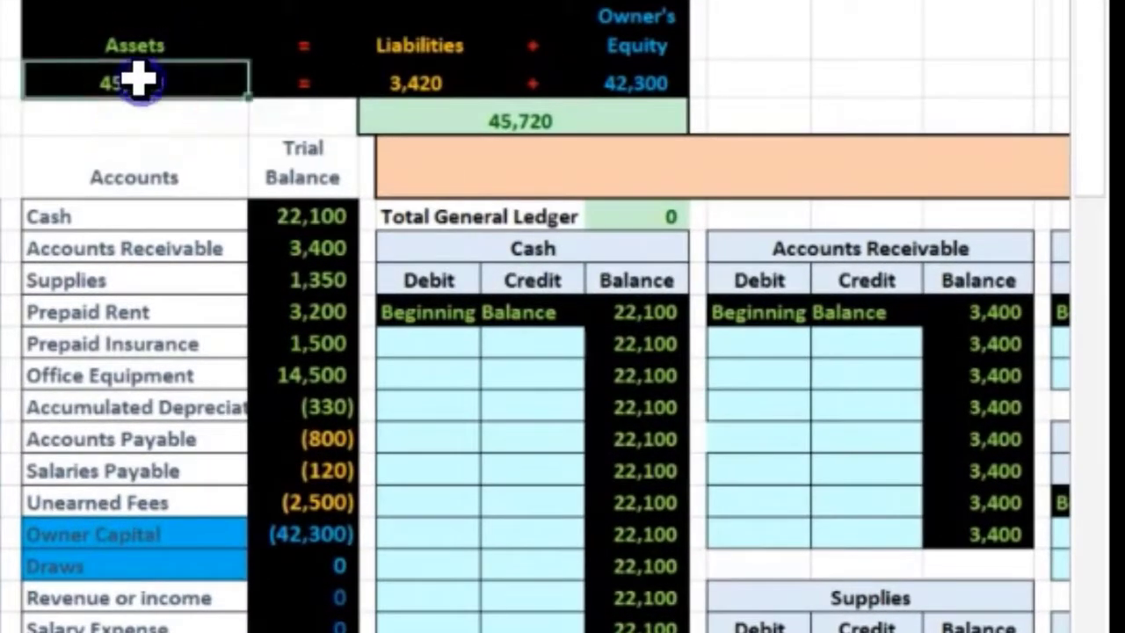
# Inspect the formulas behind the Assets, Liabilities and Owner's Equity amounts and the combined total beneath them.
pyautogui.doubleClick(138, 80)
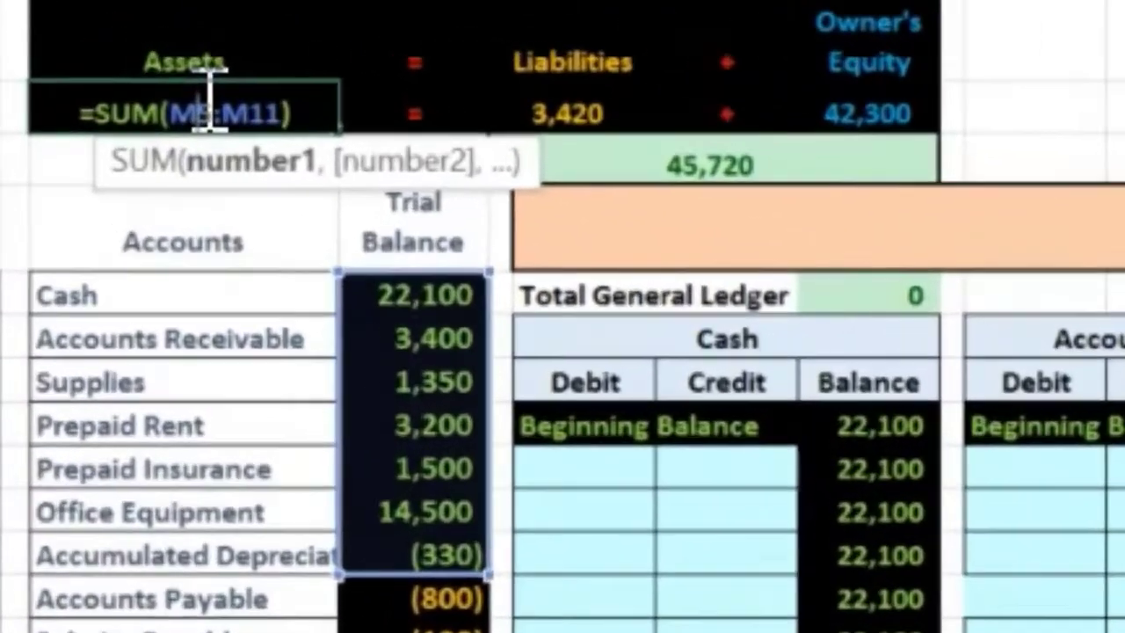
pyautogui.press('Tab')
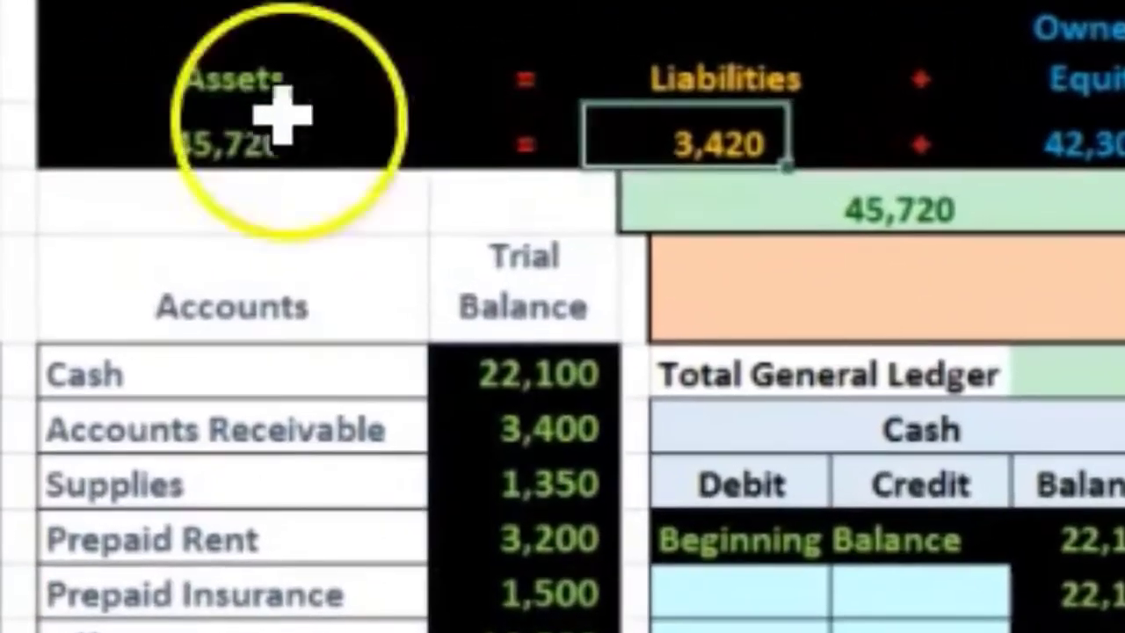
pyautogui.doubleClick(429, 85)
pyautogui.press('Tab')
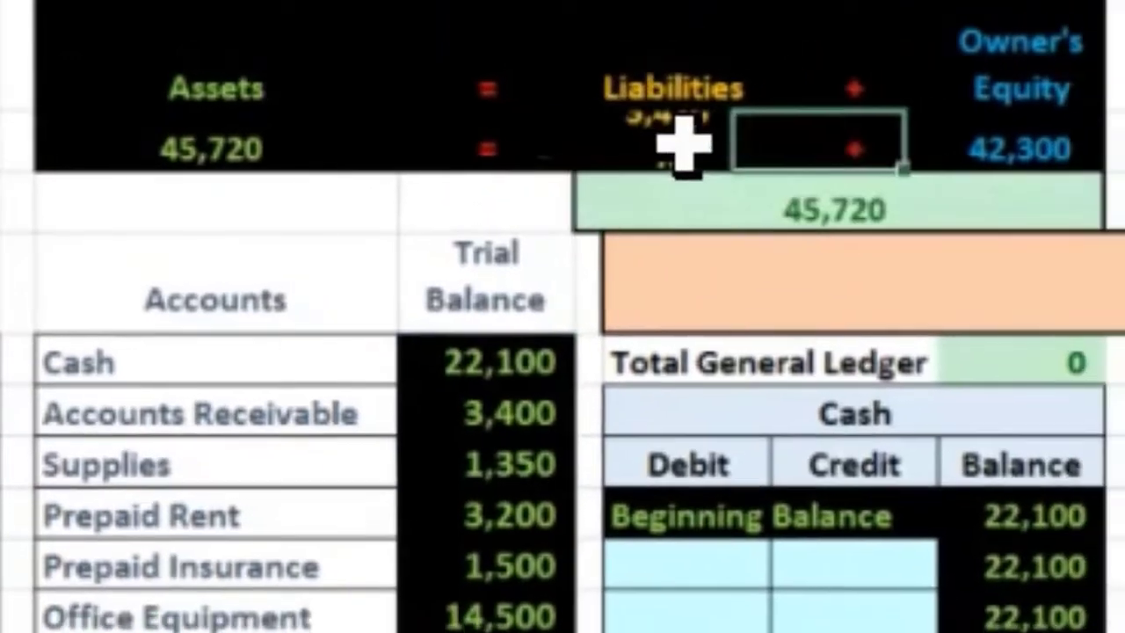
pyautogui.click(1098, 141)
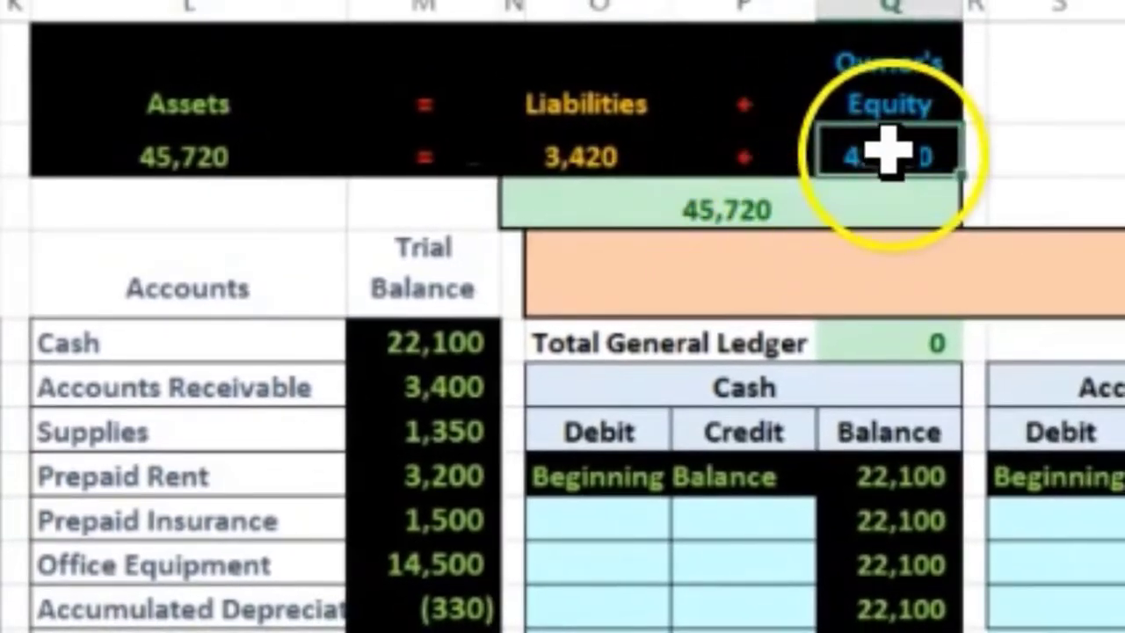
pyautogui.doubleClick(890, 151)
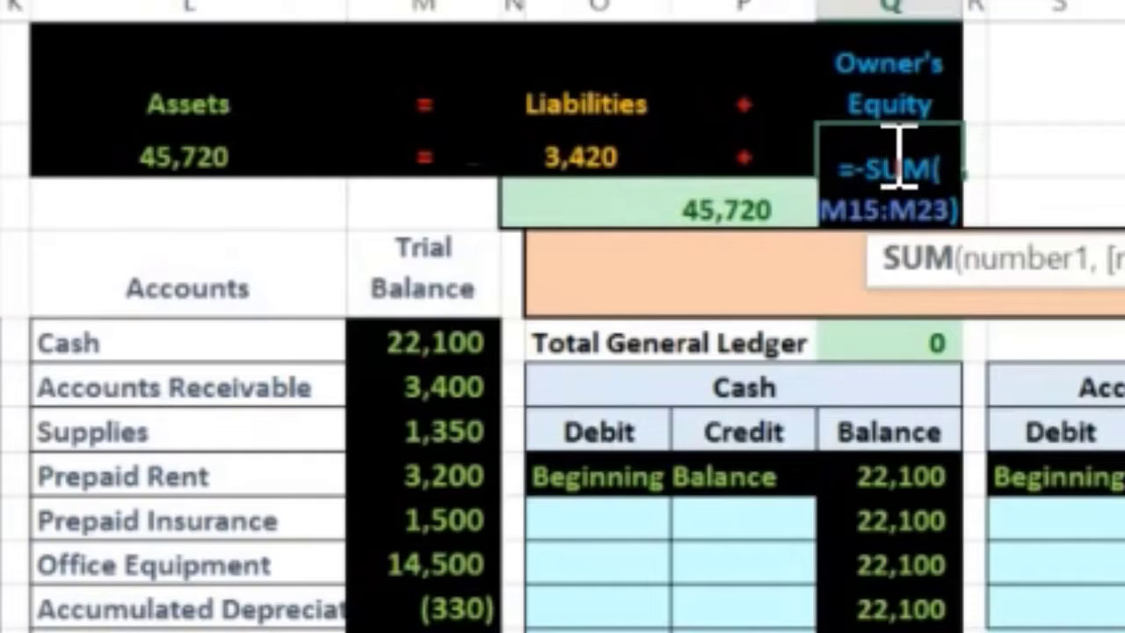
pyautogui.press('Return')
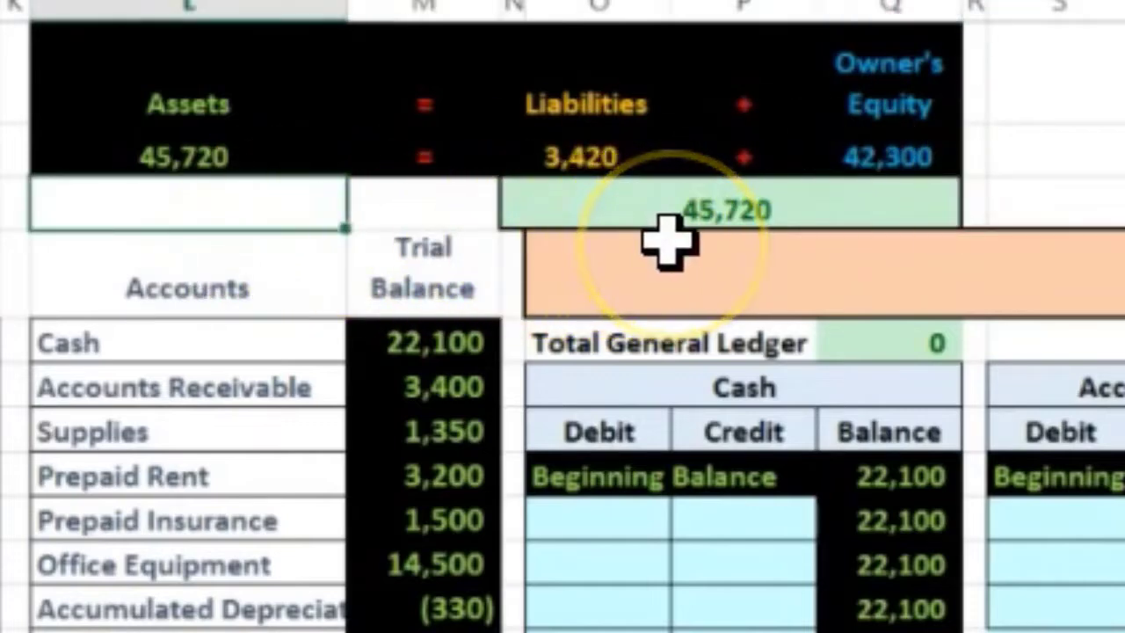
pyautogui.click(670, 211)
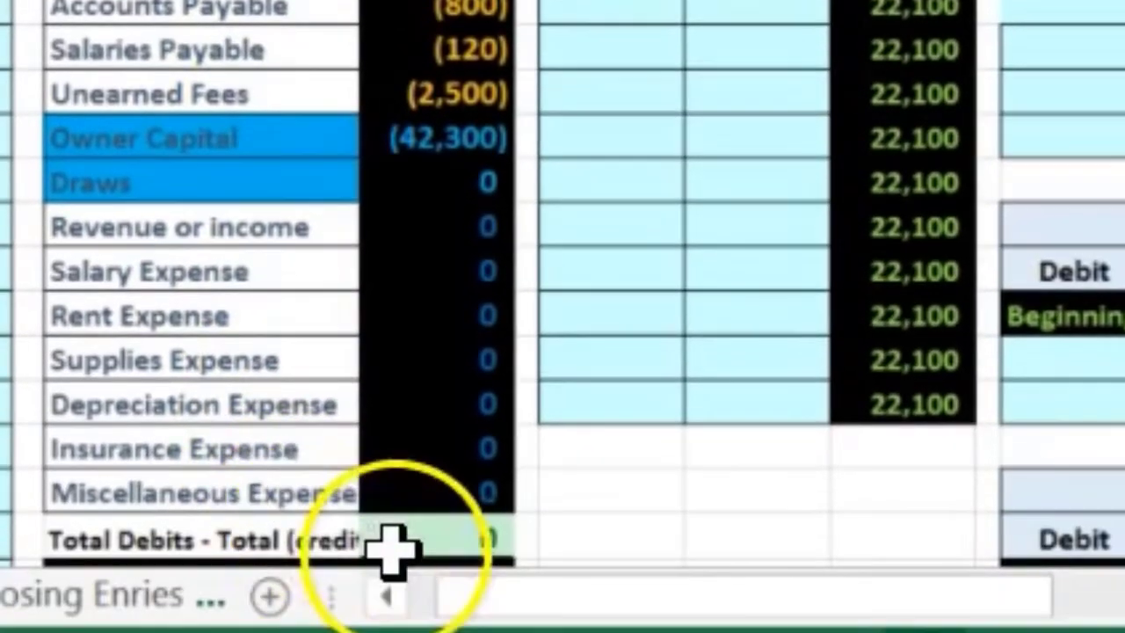
# Check the trial balance's debits-minus-credits total and the account amounts from Cash through Owner Capital.
pyautogui.click(408, 546)
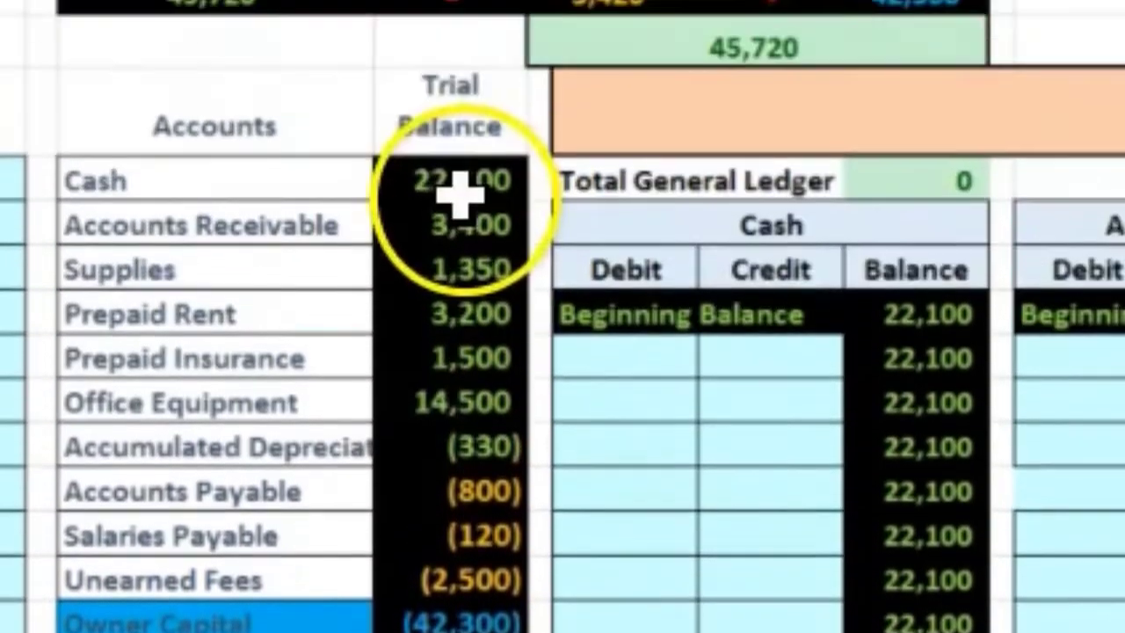
pyautogui.moveTo(459, 180); pyautogui.dragTo(459, 310)
pyautogui.moveTo(460, 448); pyautogui.dragTo(437, 413)
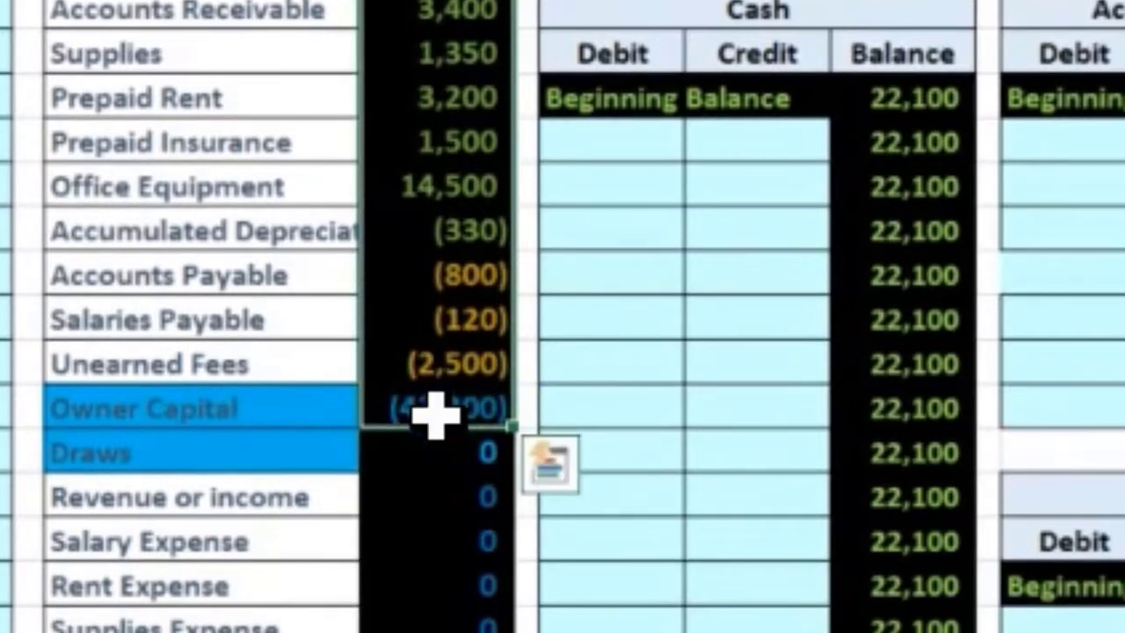
pyautogui.click(276, 232)
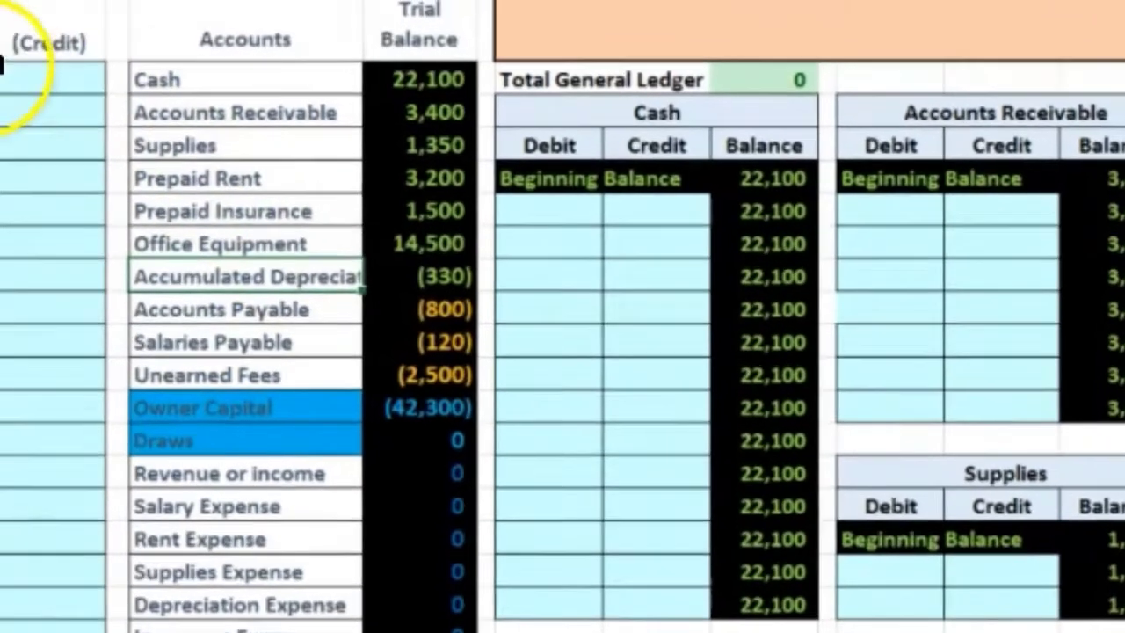
# Review the journal's Debit and (Credit) columns and the general ledger accounts from Cash across to Miscellaneous Expense.
pyautogui.click(550, 82)
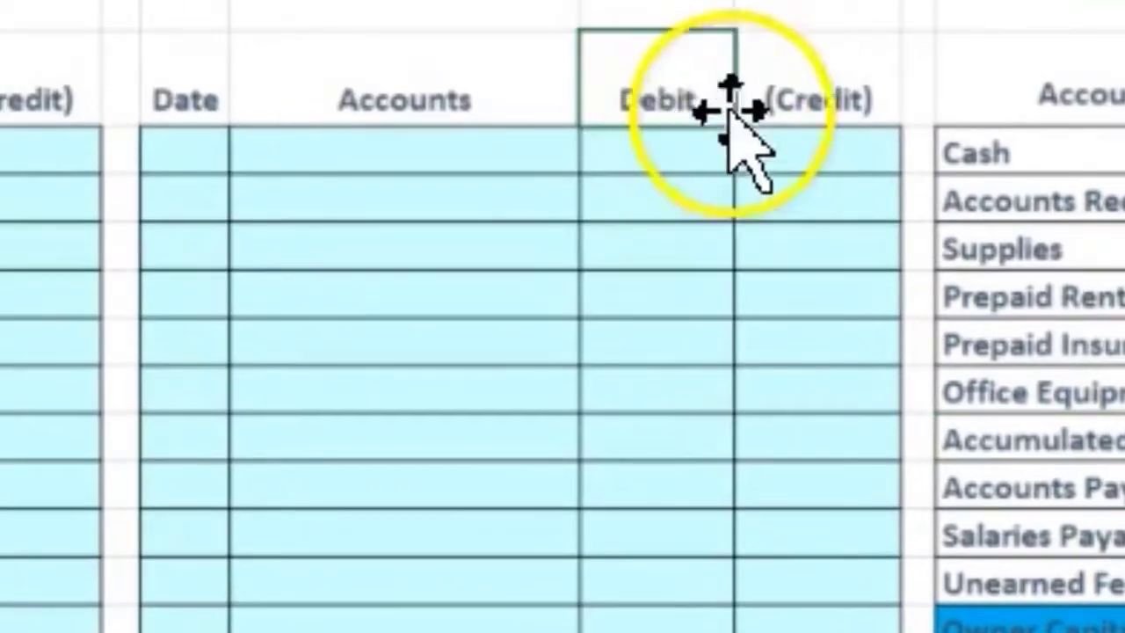
pyautogui.click(836, 72)
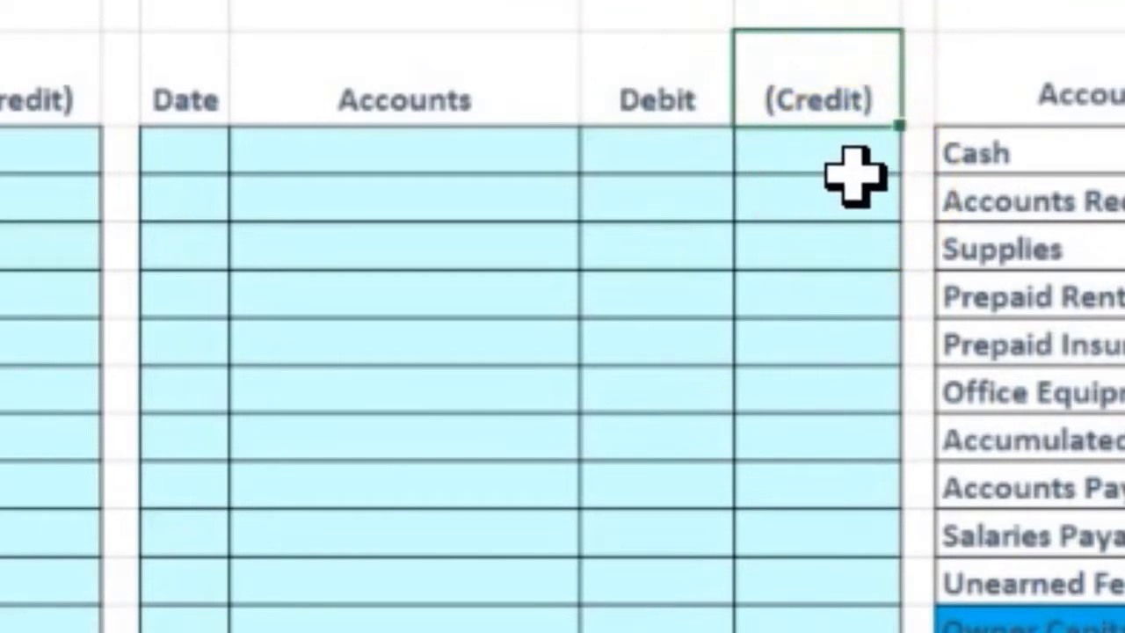
pyautogui.press('Down')
pyautogui.press('Down')
pyautogui.press('Down')
pyautogui.press('Down')
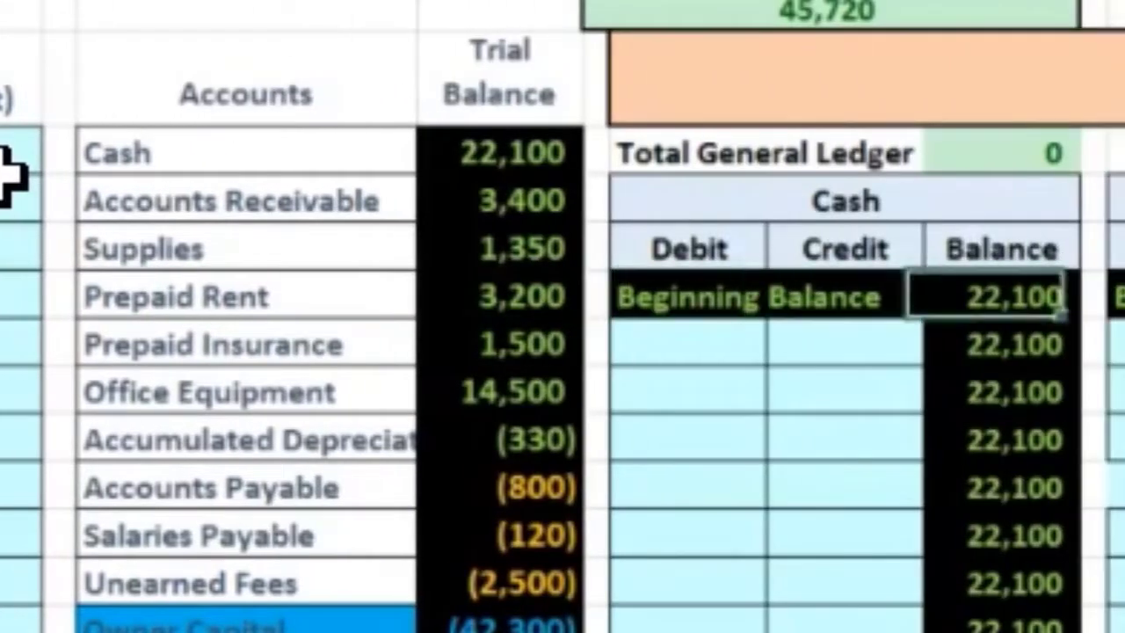
pyautogui.hscroll(10, 84, 88)
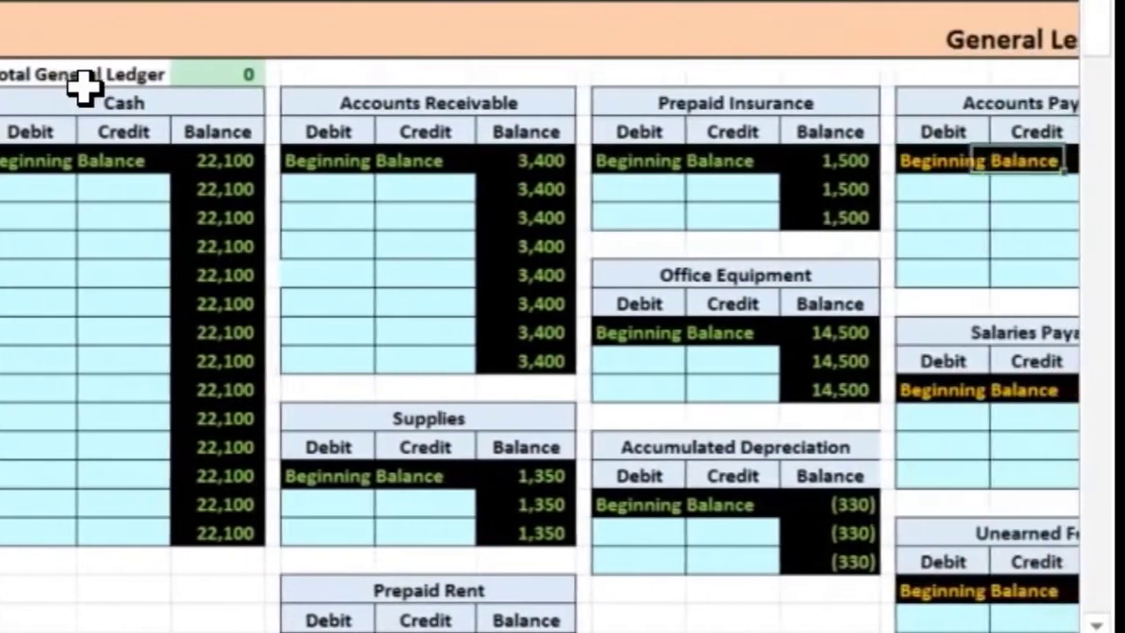
pyautogui.hscroll(3, 83, 87)
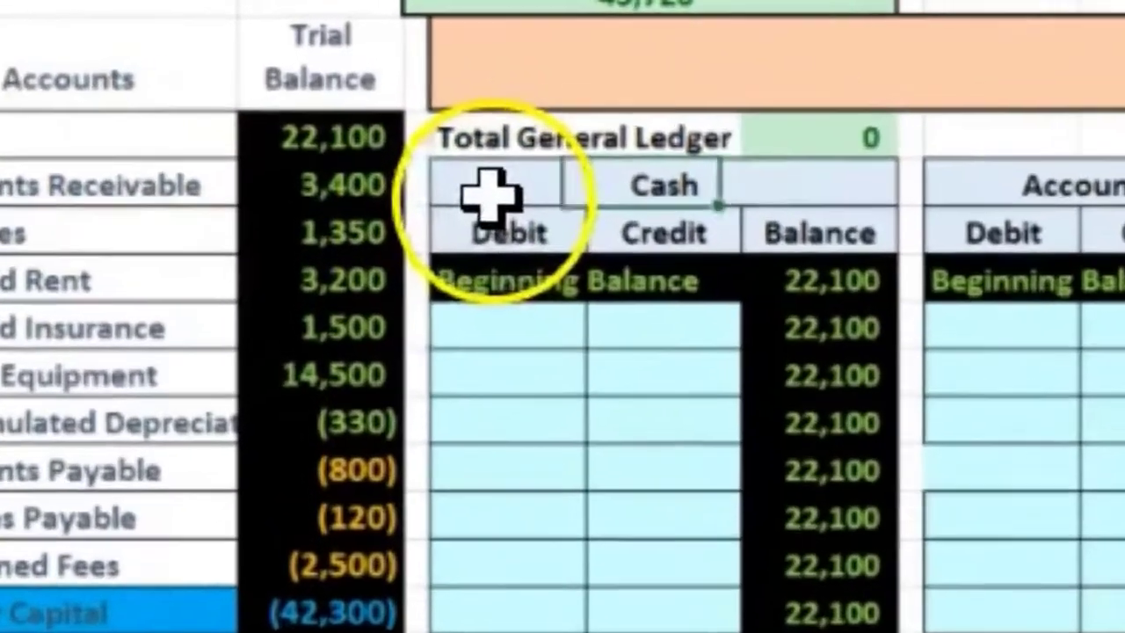
pyautogui.click(424, 114)
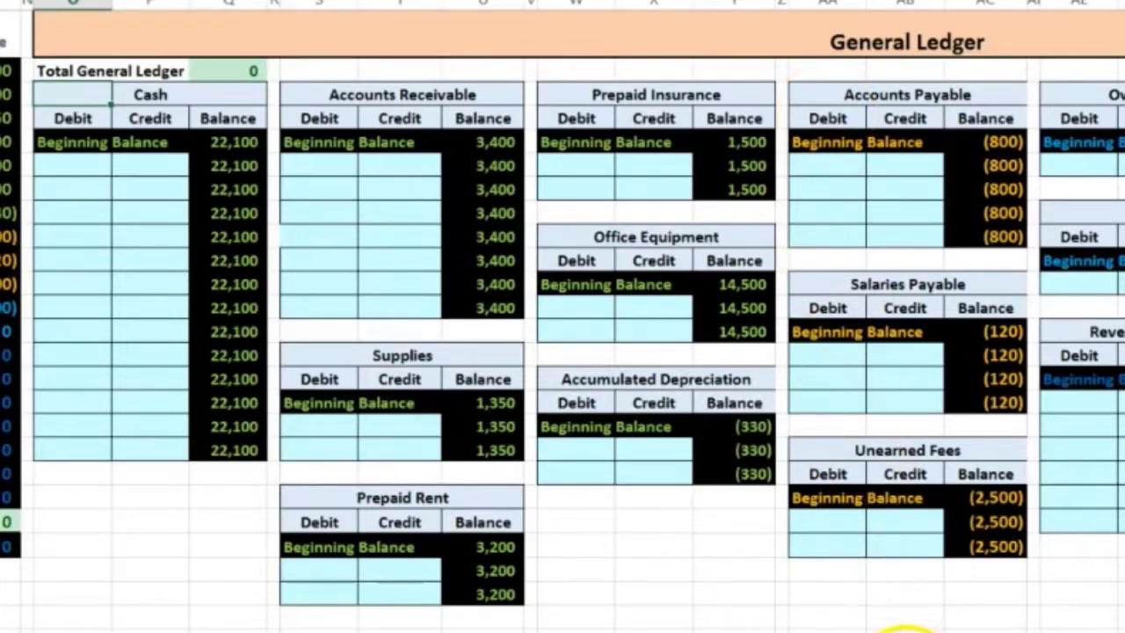
pyautogui.moveTo(906, 631); pyautogui.dragTo(914, 632)
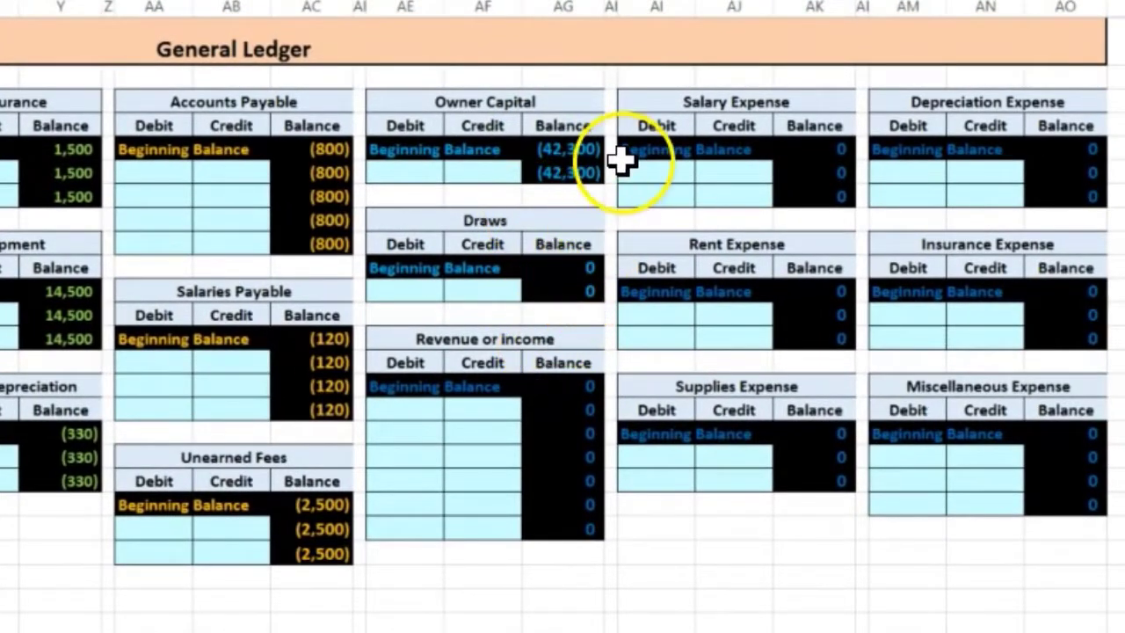
pyautogui.click(541, 80)
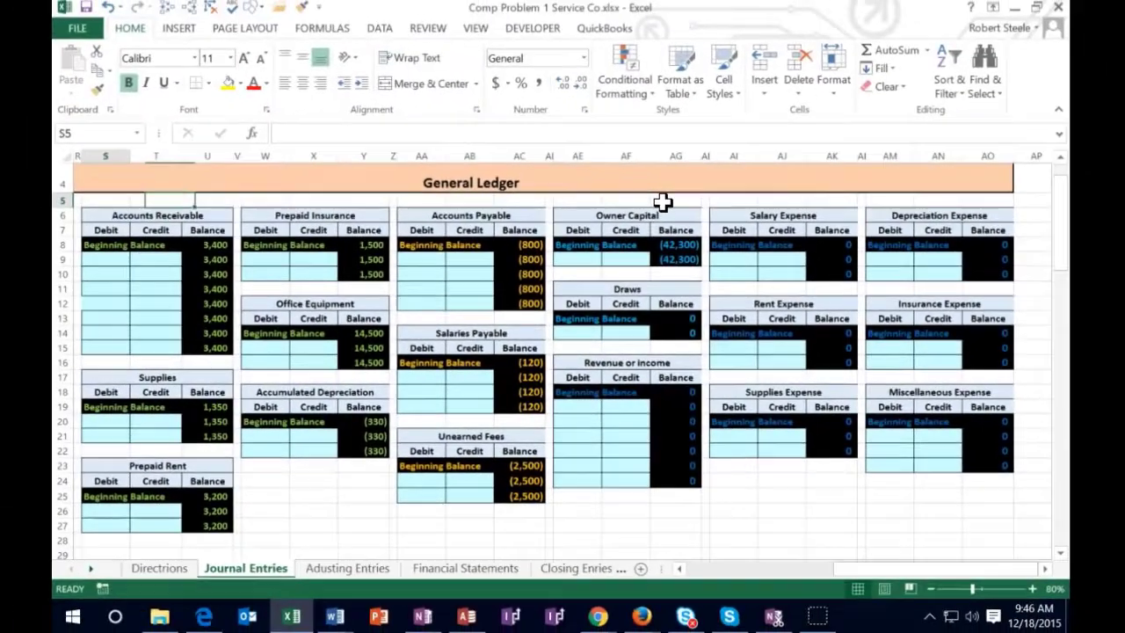
# Return to the beginning of the worksheet and review the journal entry columns alongside the trial balance.
pyautogui.hotkey('ctrl', 'Home')
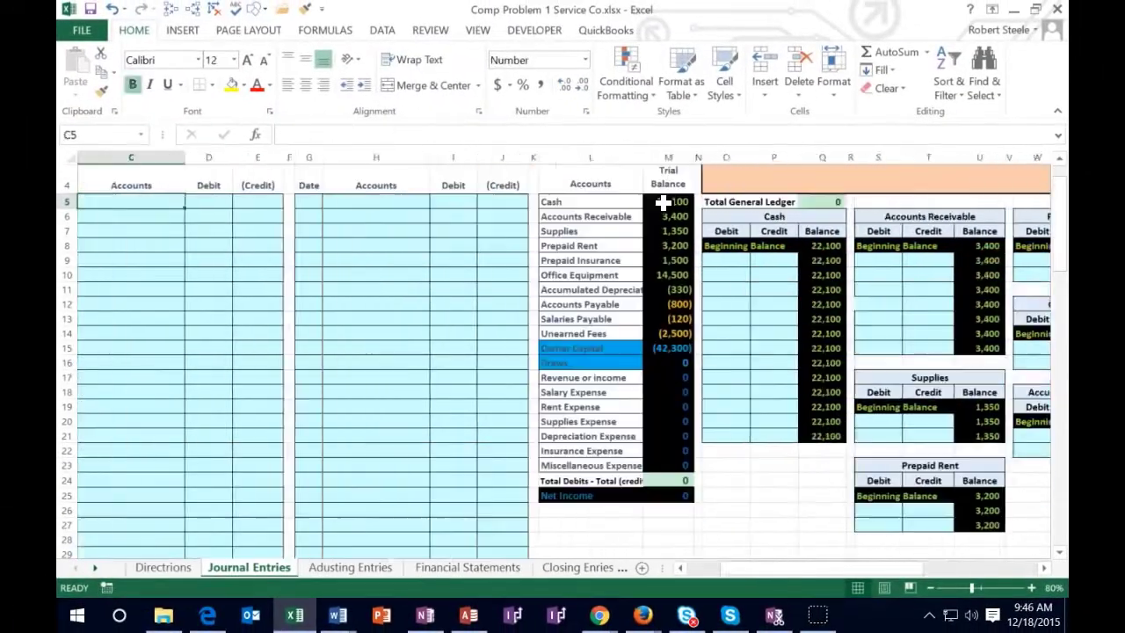
pyautogui.press('Right')
pyautogui.press('Right')
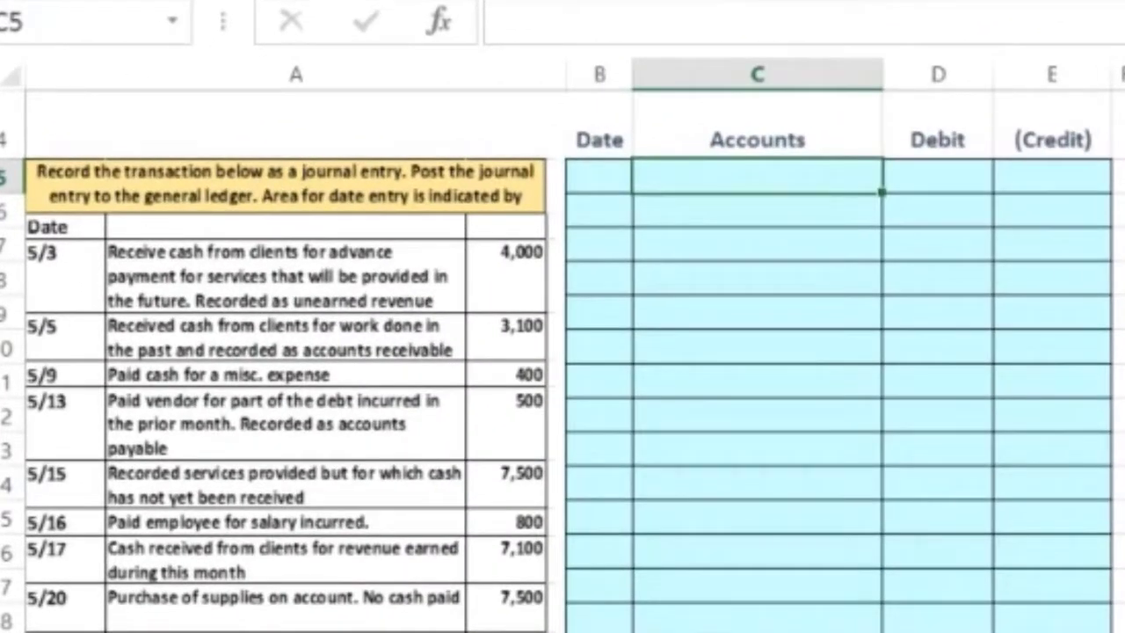
pyautogui.press('Right')
pyautogui.press('Right')
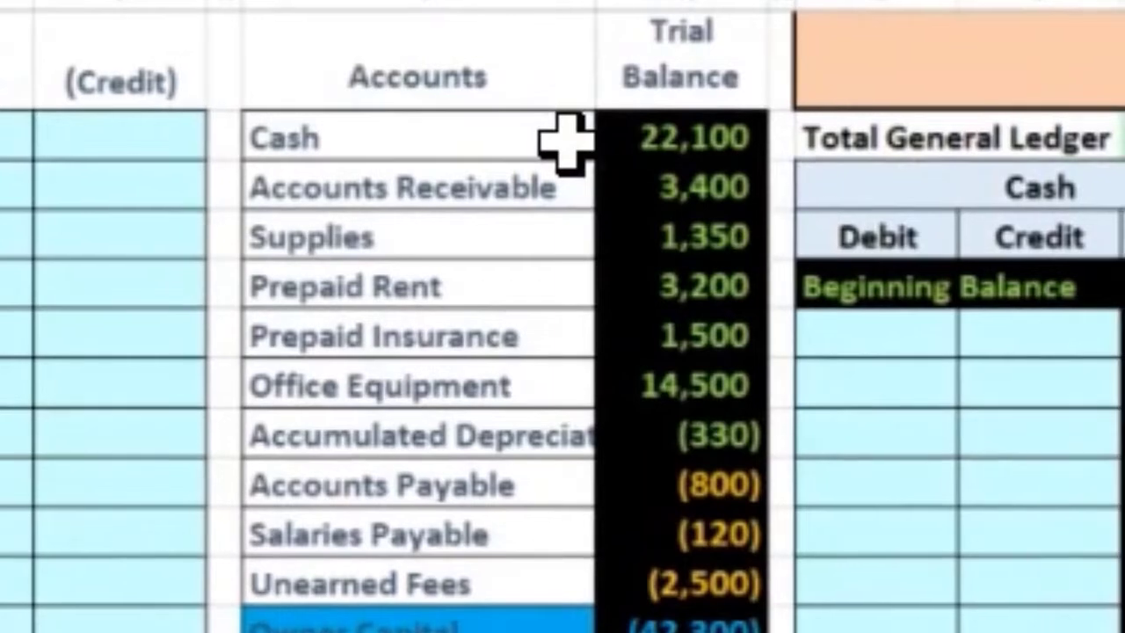
pyautogui.click(691, 232)
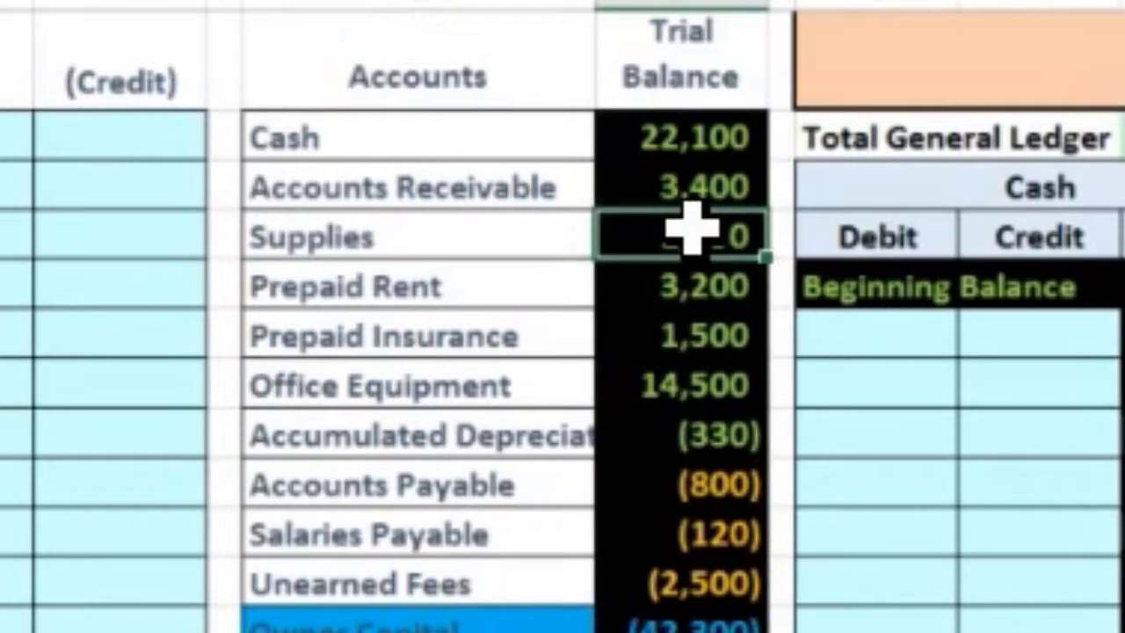
pyautogui.press('Left')
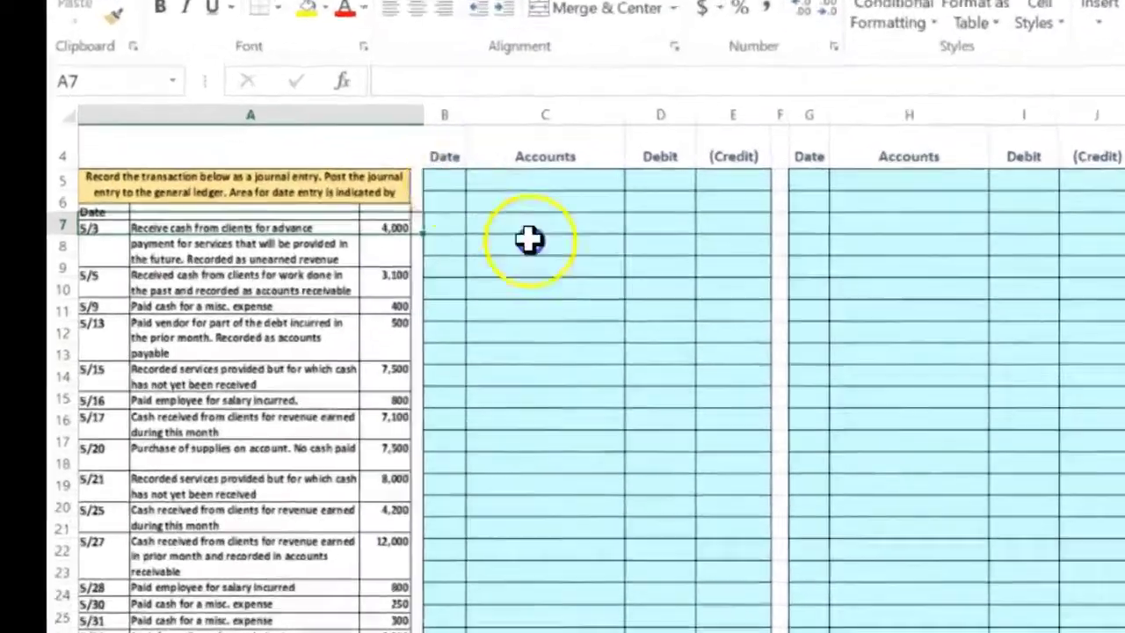
# Hide columns F through J containing the second journal entry block, and select the first Accounts cell, C5.
pyautogui.moveTo(324, 201); pyautogui.dragTo(504, 376)
pyautogui.moveTo(982, 484); pyautogui.dragTo(992, 489)
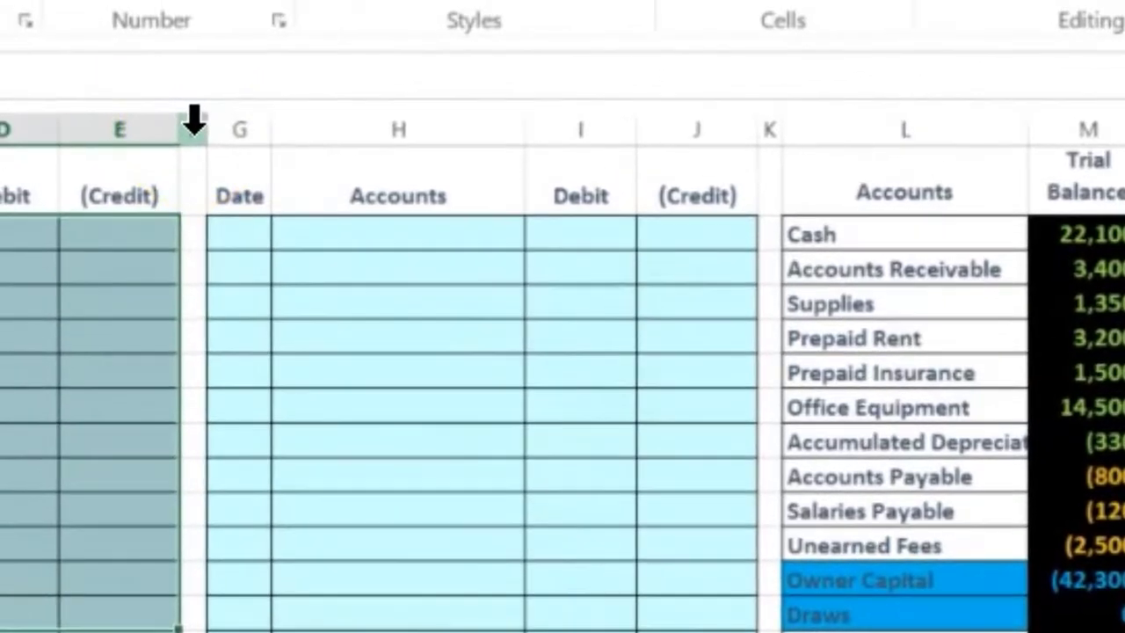
pyautogui.click(193, 125)
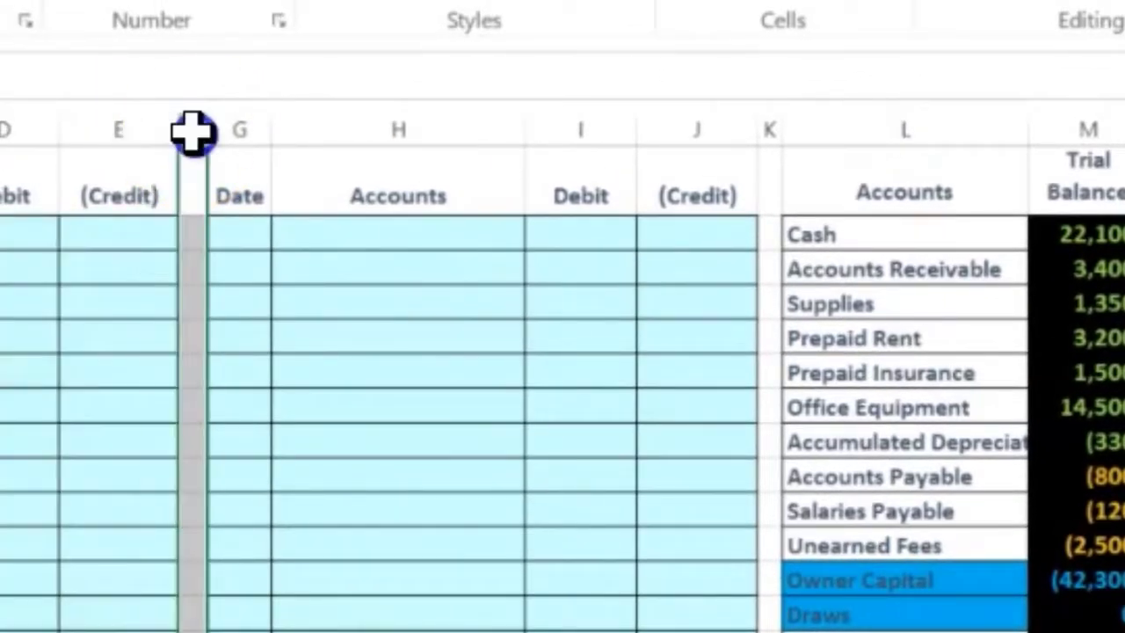
pyautogui.moveTo(194, 132); pyautogui.dragTo(674, 123)
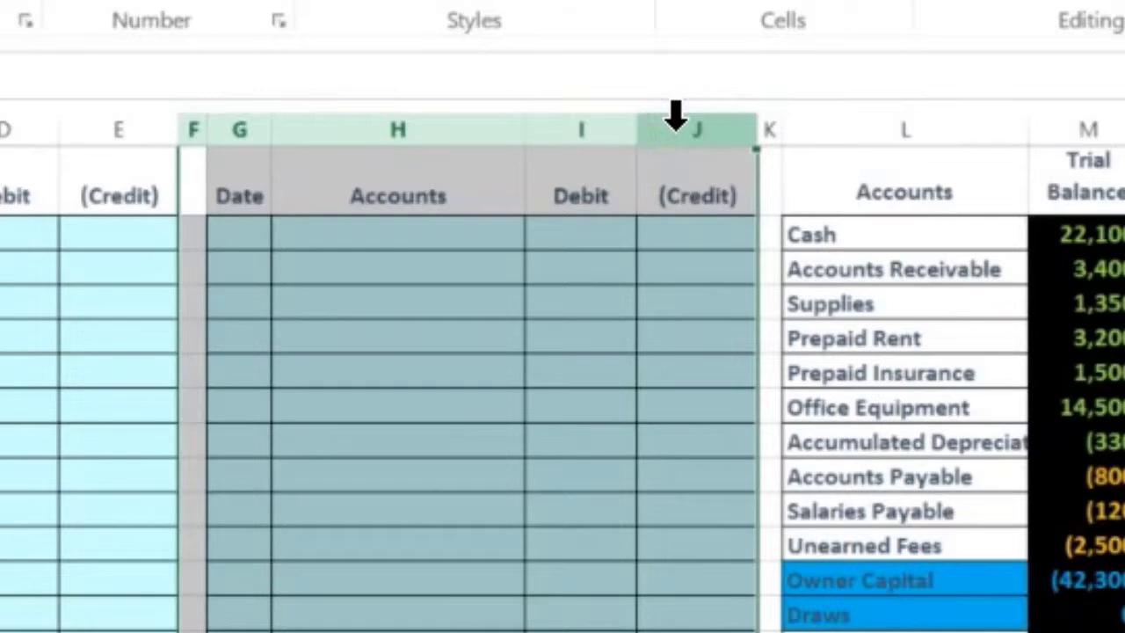
pyautogui.rightClick(410, 360)
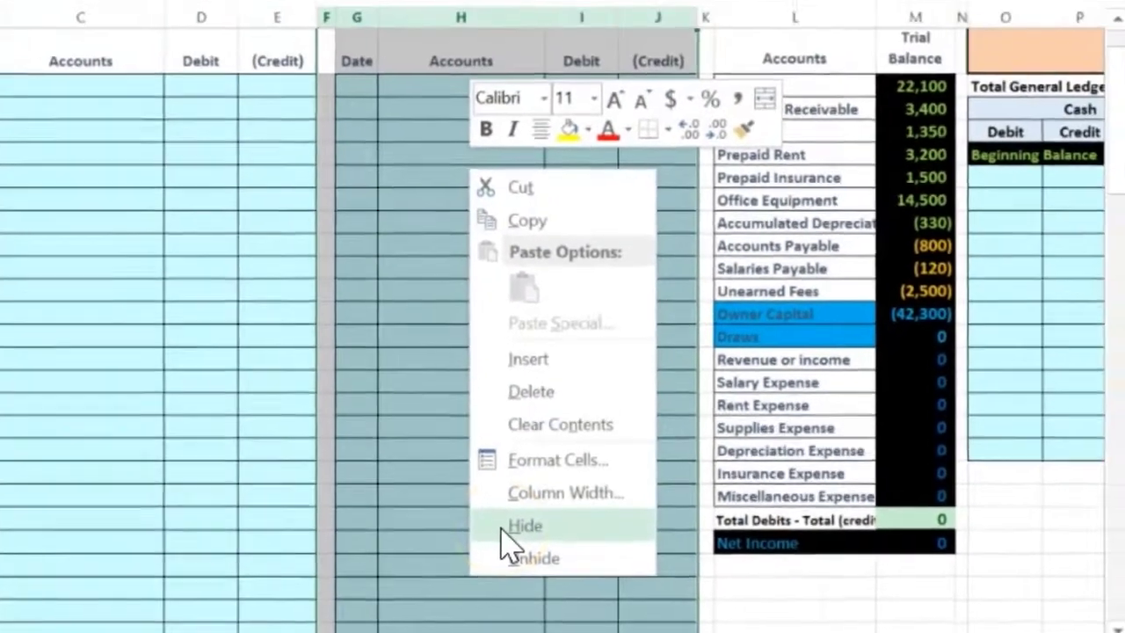
pyautogui.click(505, 528)
pyautogui.click(93, 86)
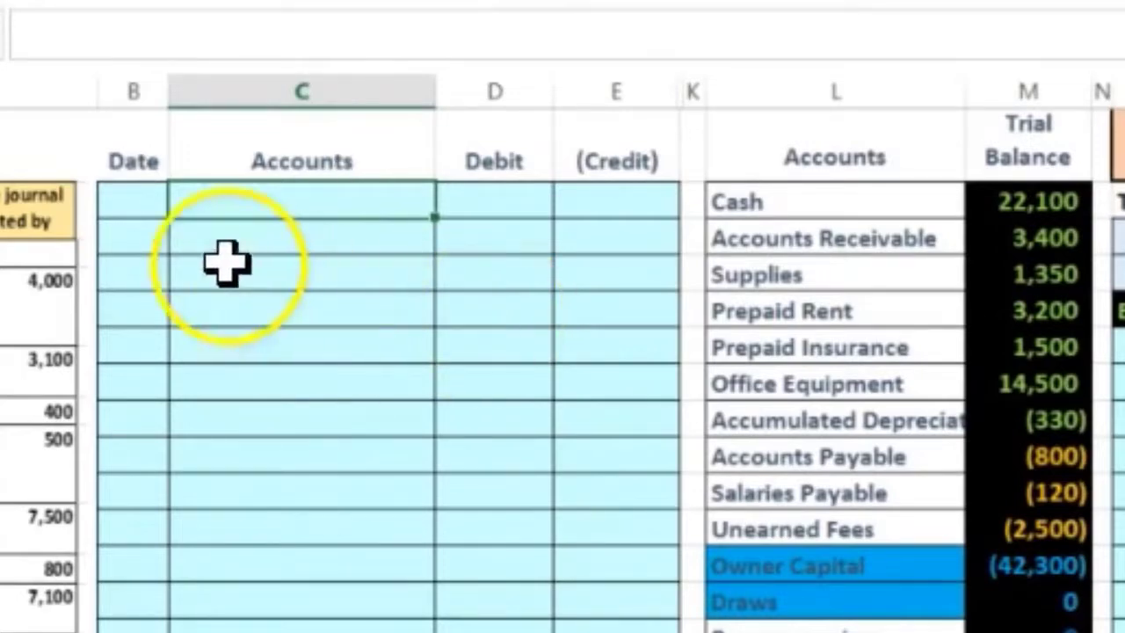
# Enter 5/3 in the journal's first Date cell, B5.
pyautogui.click(140, 200)
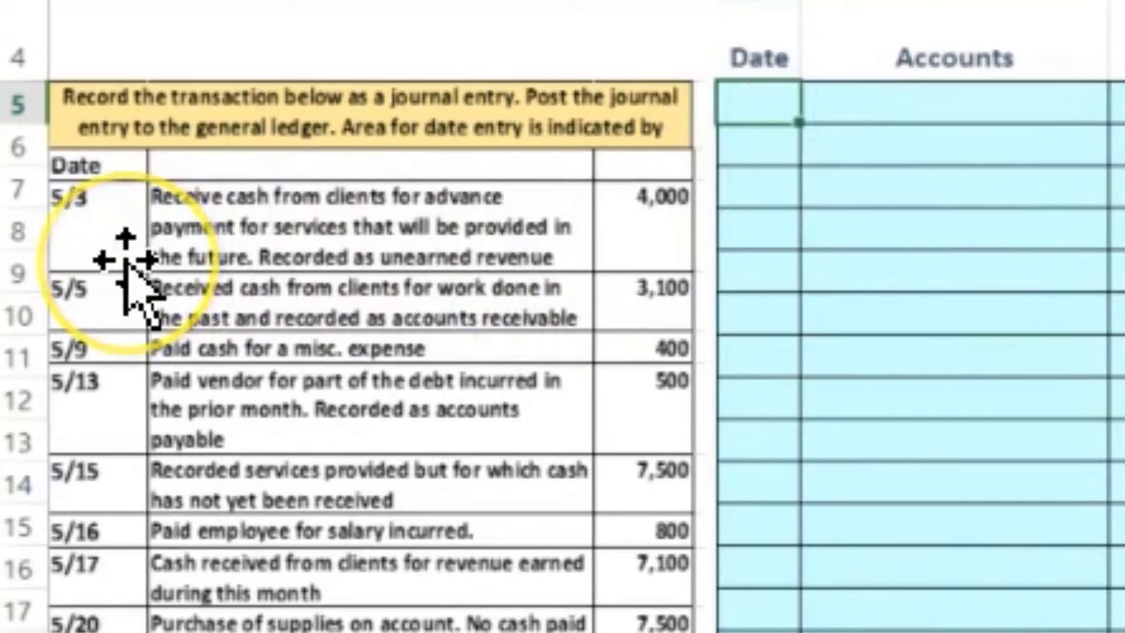
pyautogui.write('5/3')
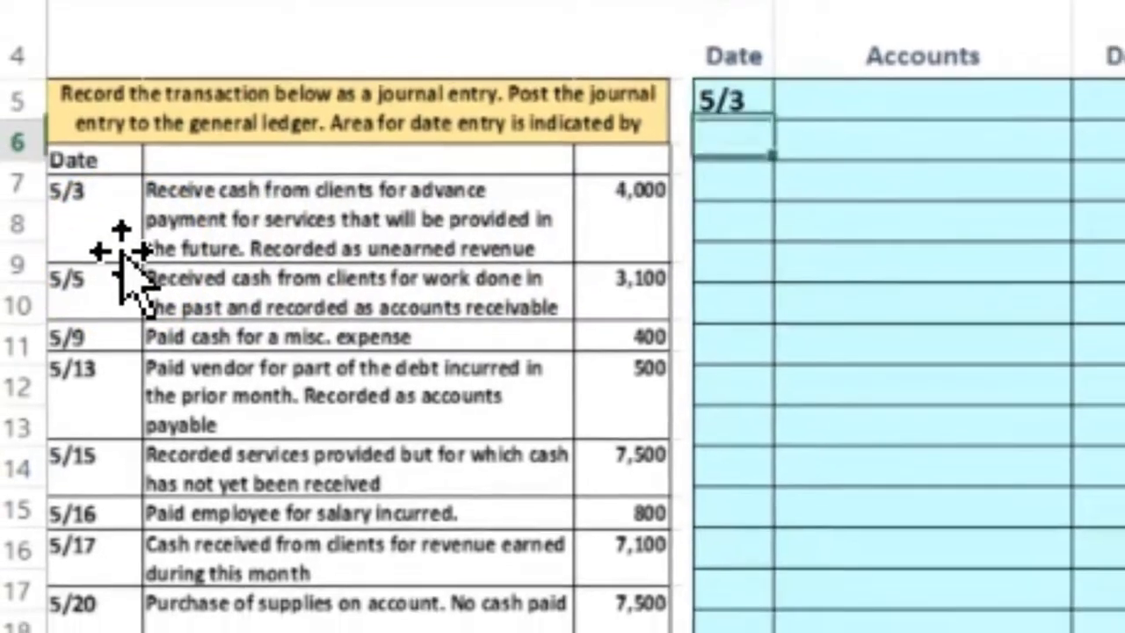
pyautogui.press('Tab')
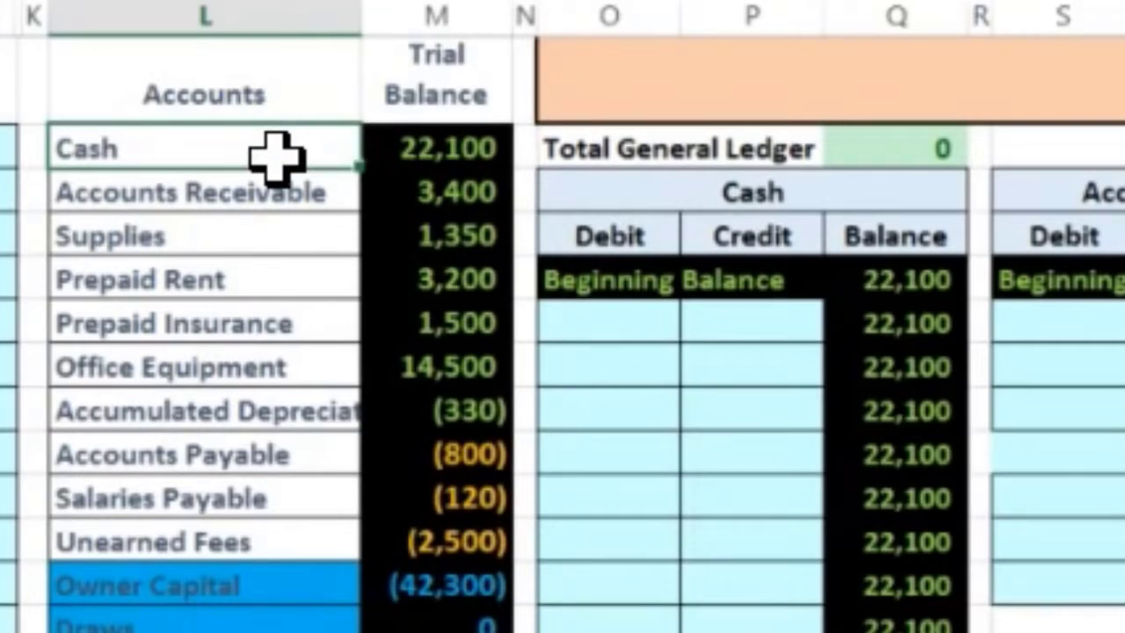
# Copy the Cash account name from the trial balance and paste only its value into the first journal Accounts cell, C5.
pyautogui.press('Right')
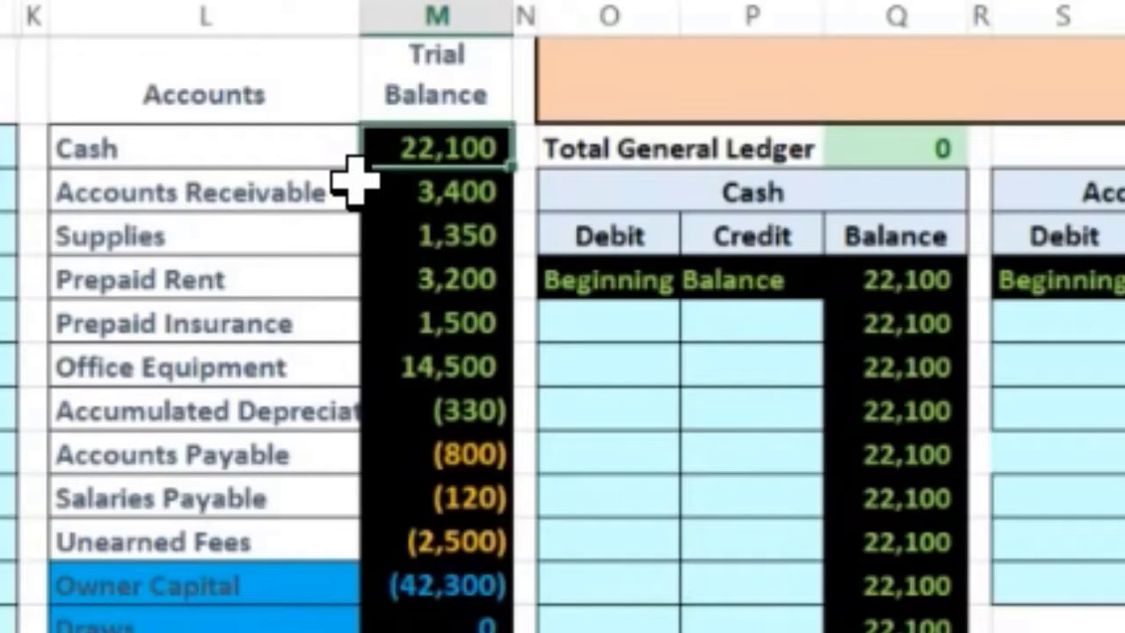
pyautogui.click(411, 446)
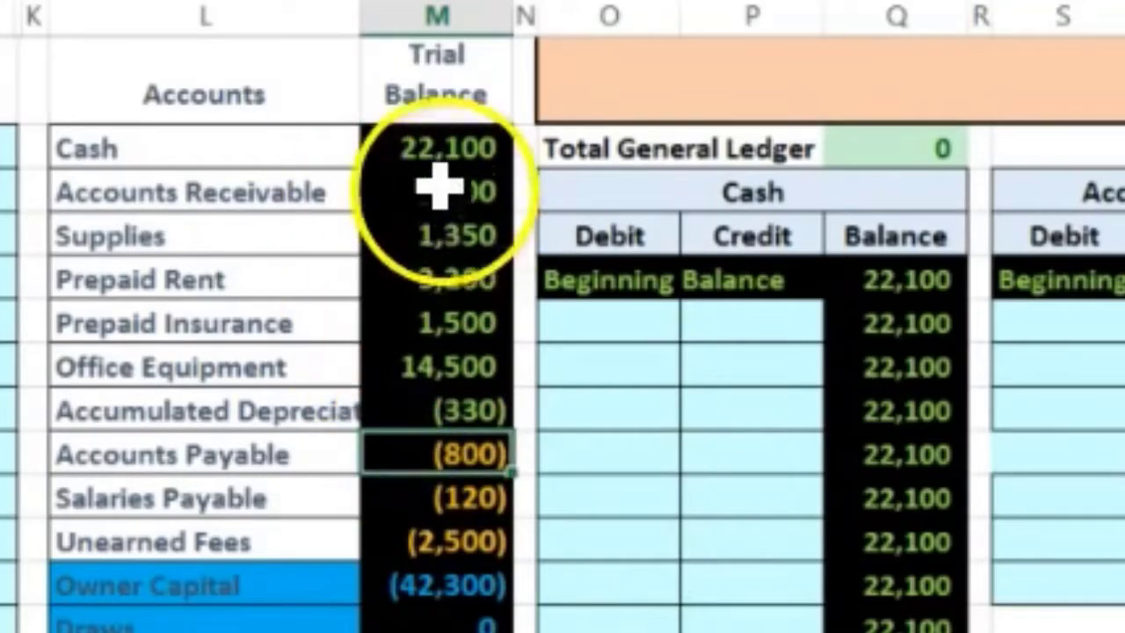
pyautogui.click(396, 147)
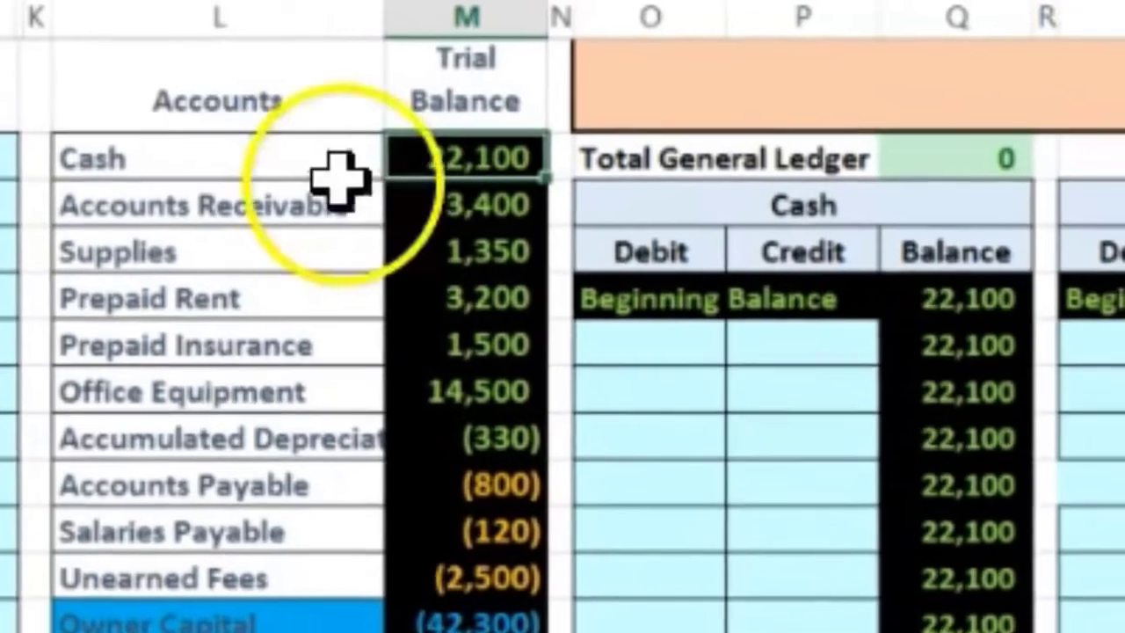
pyautogui.click(251, 149)
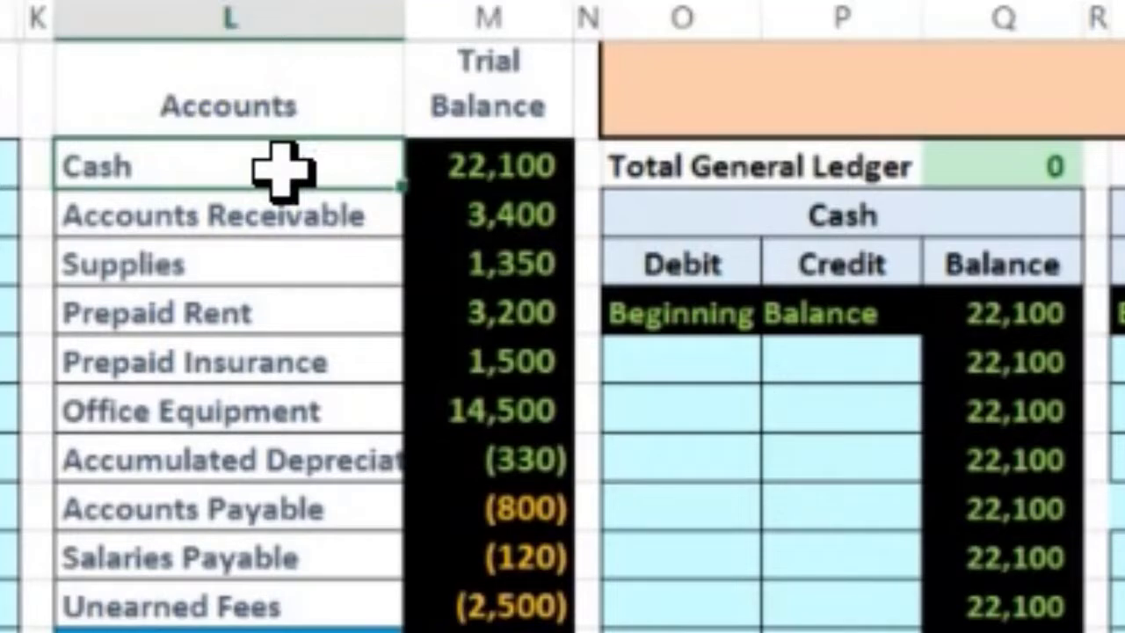
pyautogui.rightClick(281, 167)
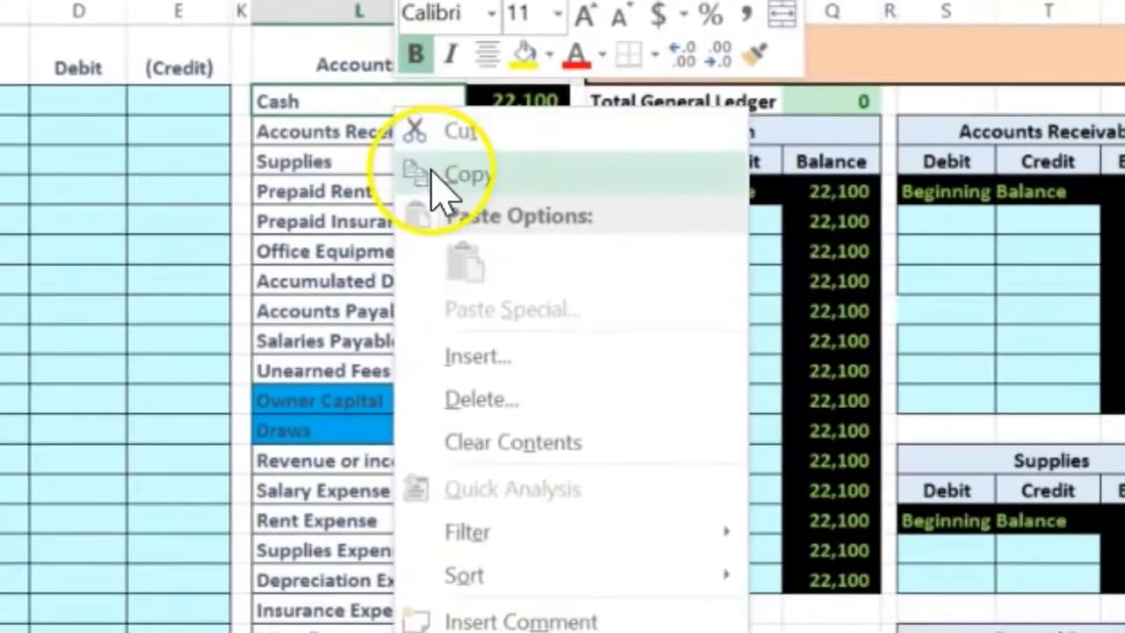
pyautogui.click(356, 293)
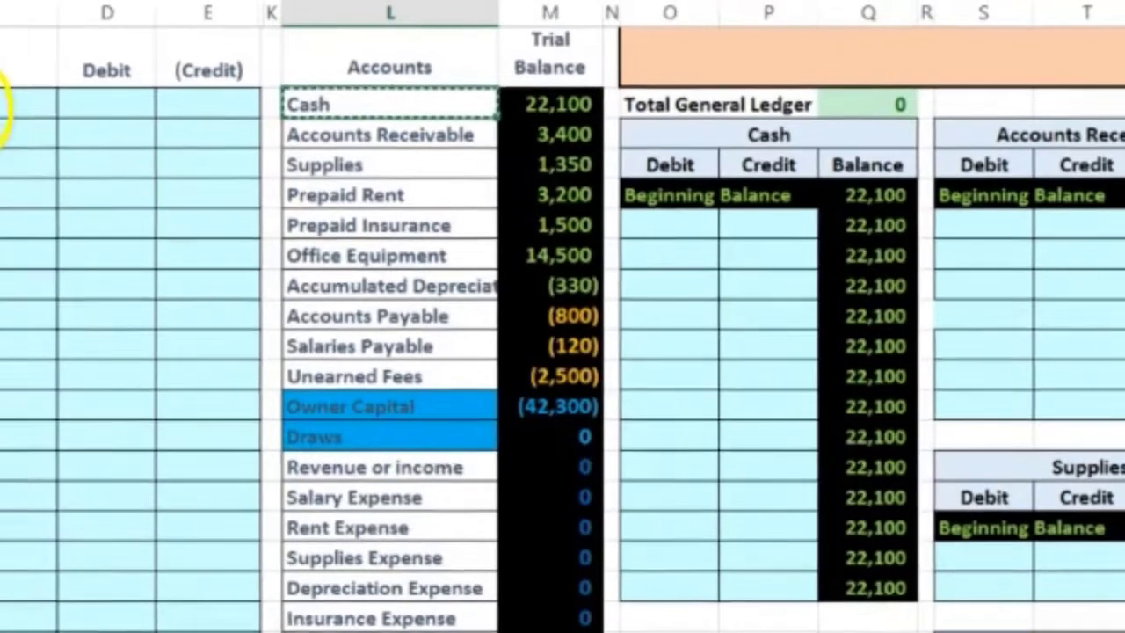
pyautogui.click(11, 103)
pyautogui.click(131, 146)
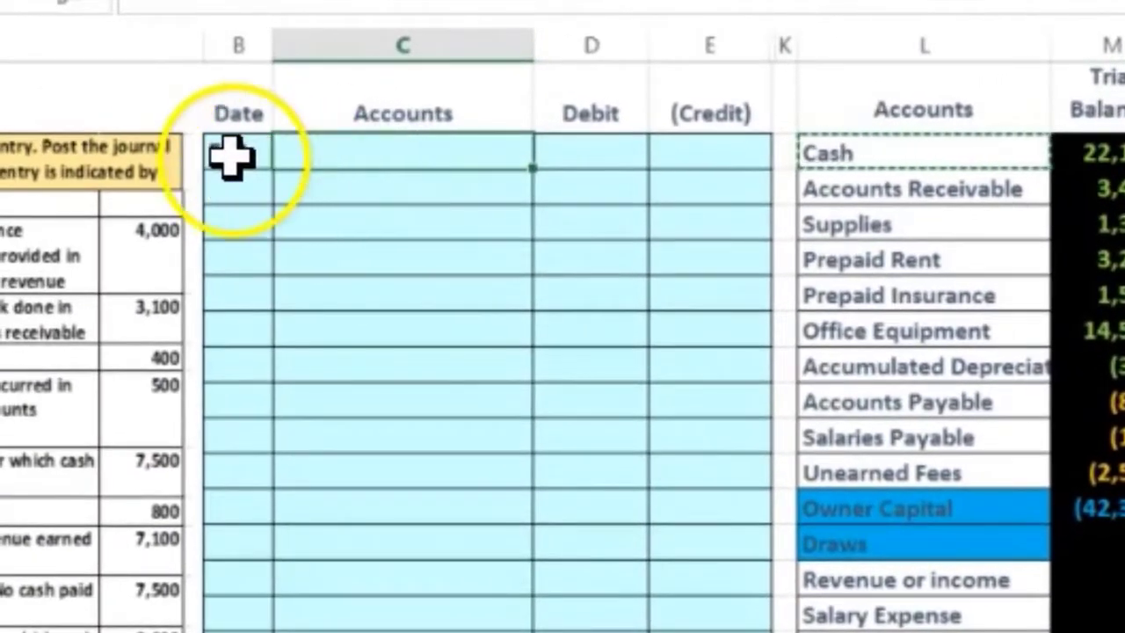
pyautogui.click(324, 154)
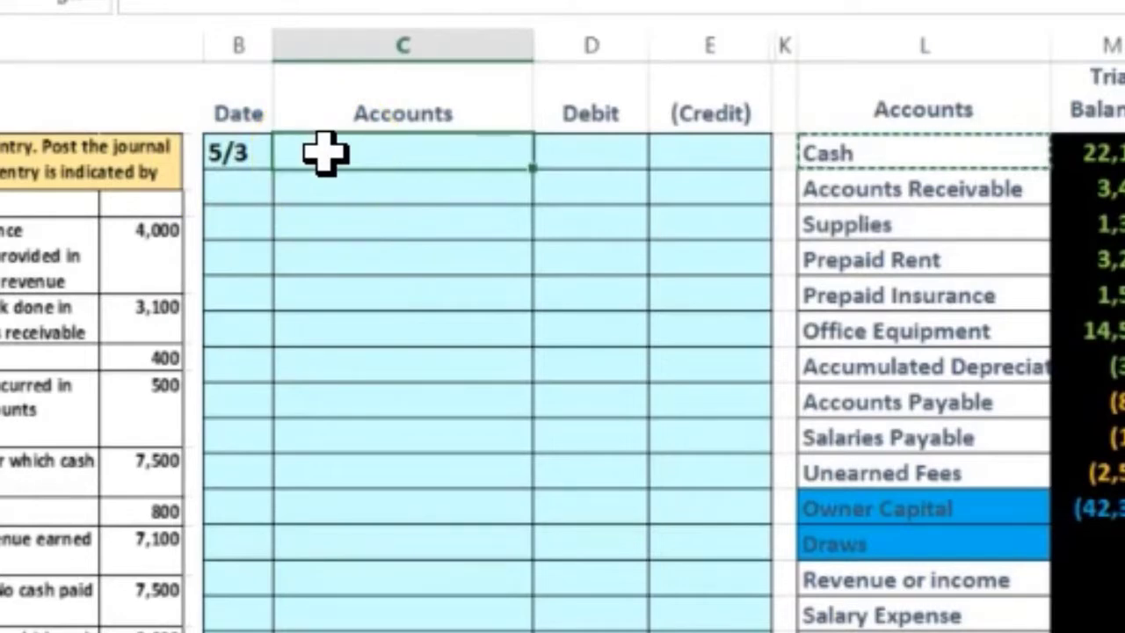
pyautogui.rightClick(324, 153)
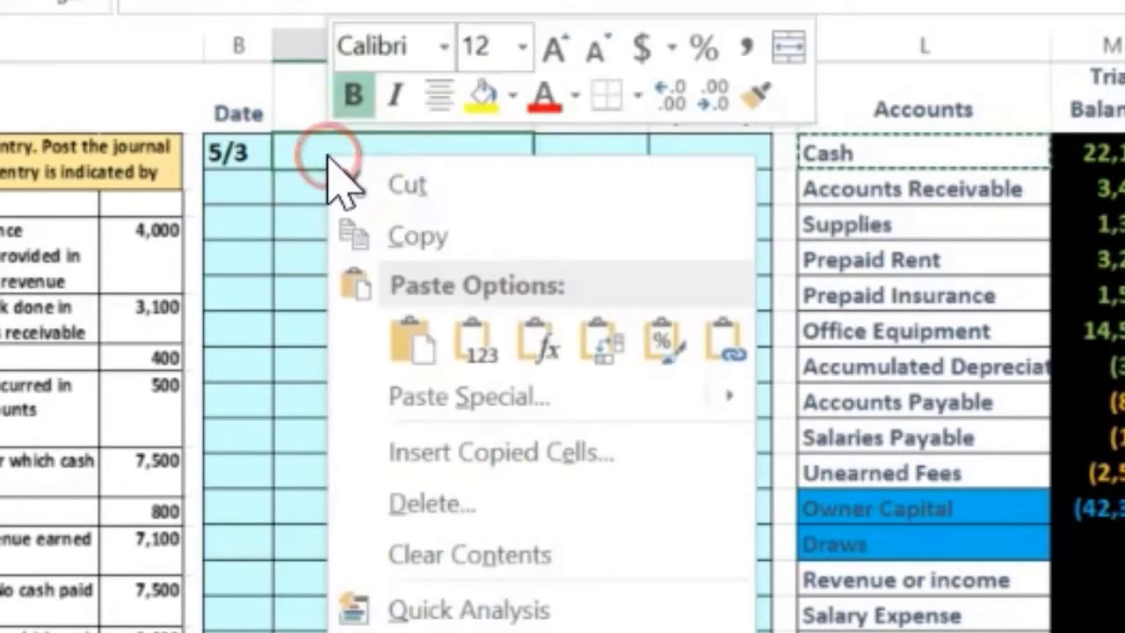
pyautogui.click(466, 339)
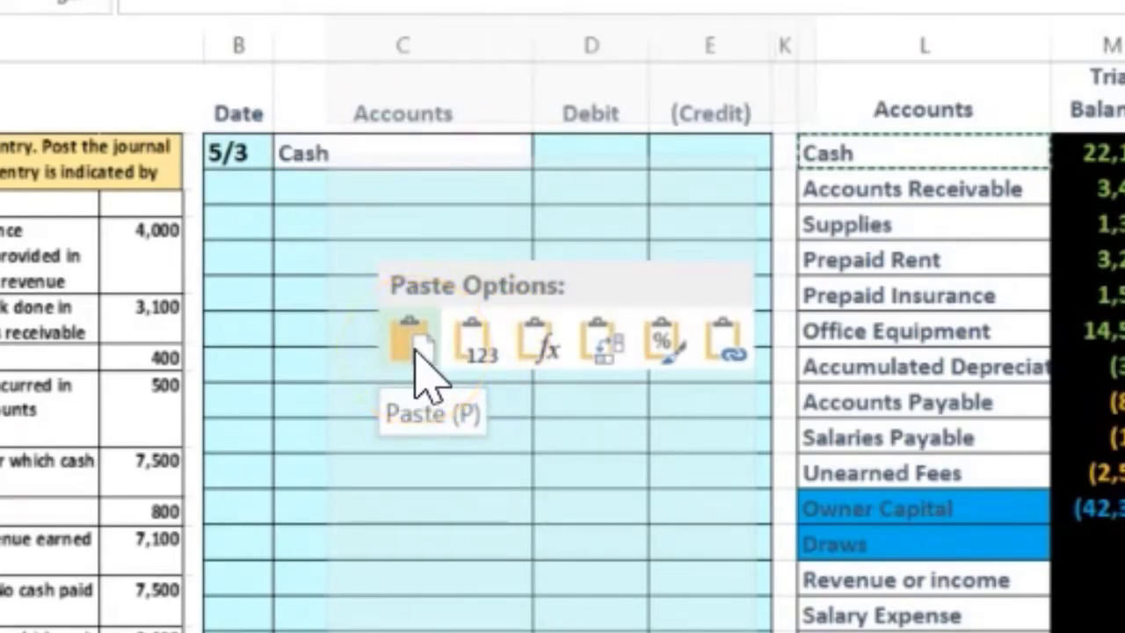
pyautogui.click(466, 343)
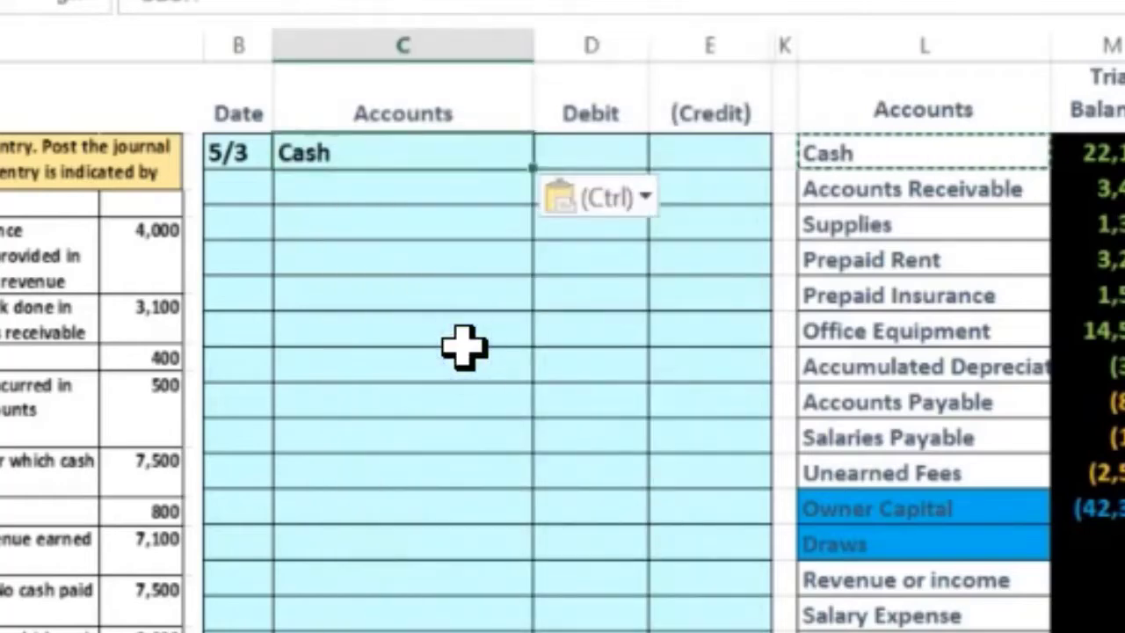
# Undo the last paste in C5 and enter Cash there as the account name.
pyautogui.press('Return')
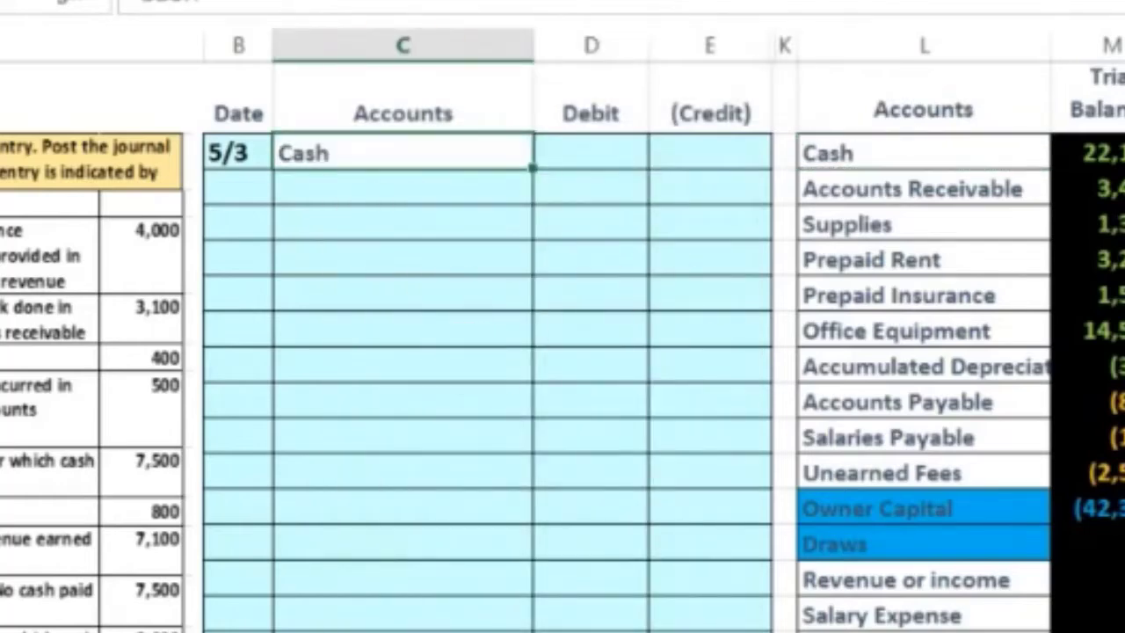
pyautogui.hotkey('ctrl', 'z')
pyautogui.press('Down')
pyautogui.press('Up')
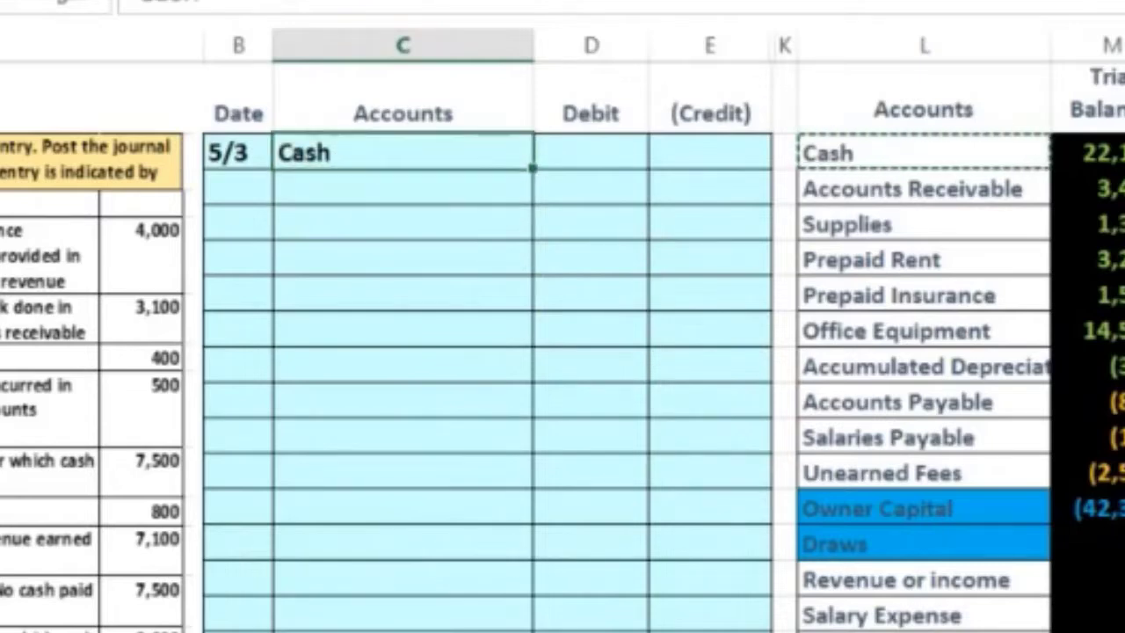
pyautogui.write('Cash')
pyautogui.press('Tab')
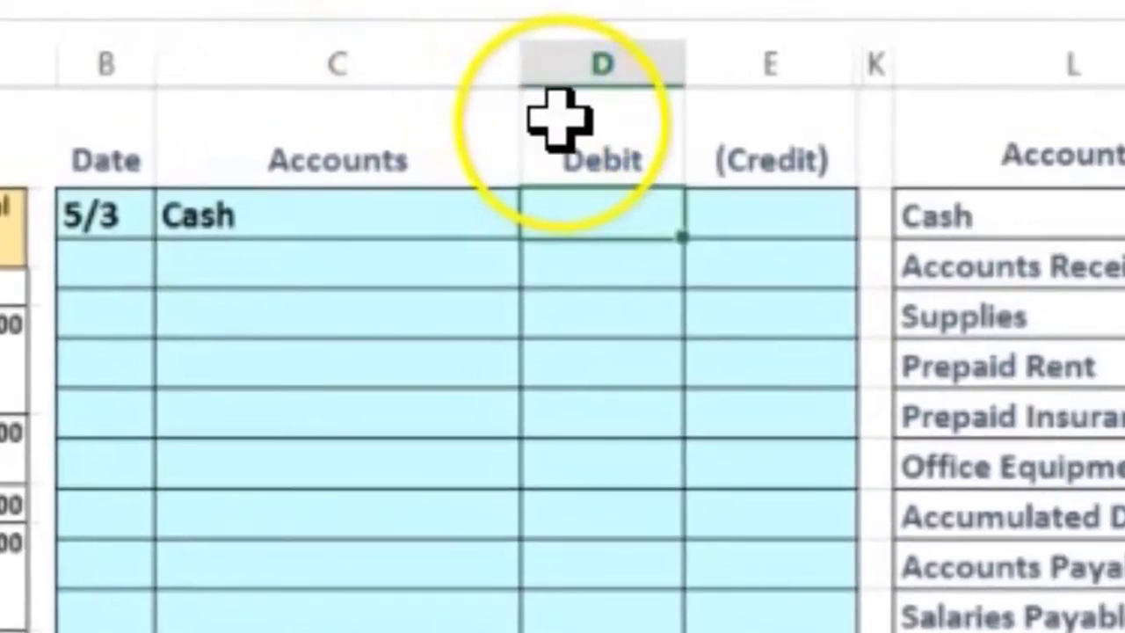
pyautogui.write('4000')
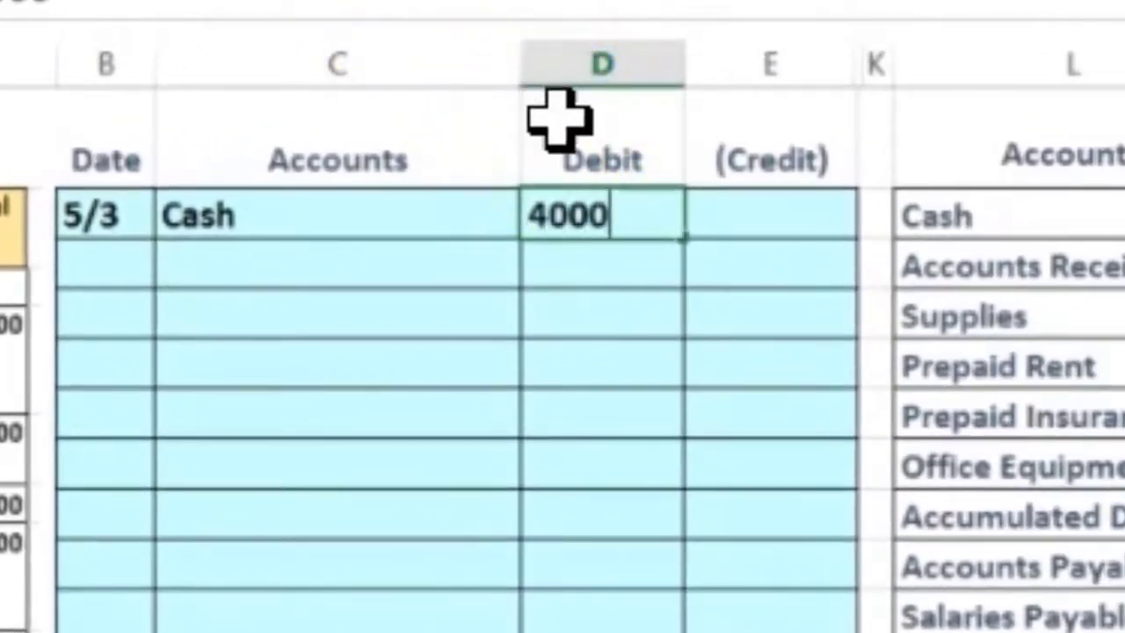
pyautogui.press('Return')
pyautogui.press('Right')
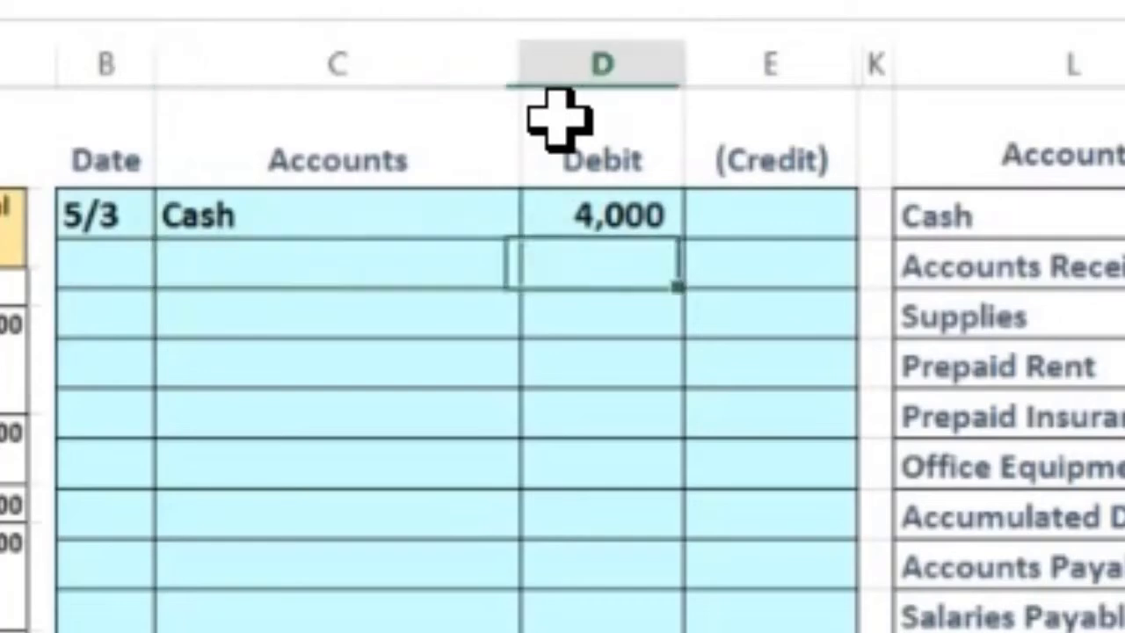
pyautogui.press('Up')
pyautogui.press('Delete')
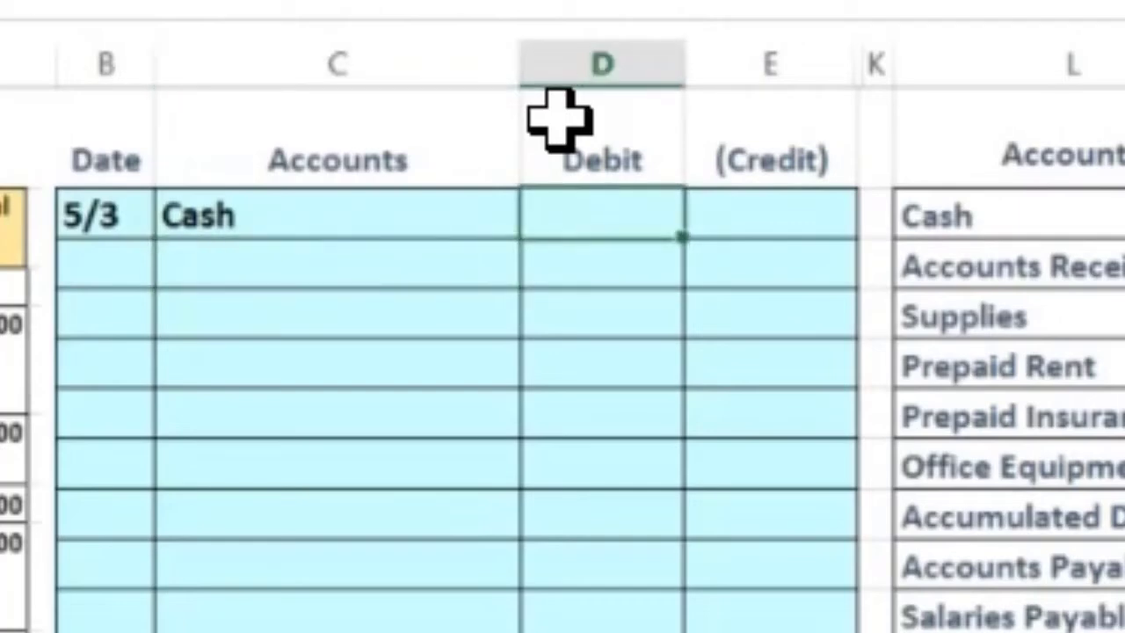
# Enter 4000 as the Cash debit in cell D5 and reselect that cell.
pyautogui.write('4000')
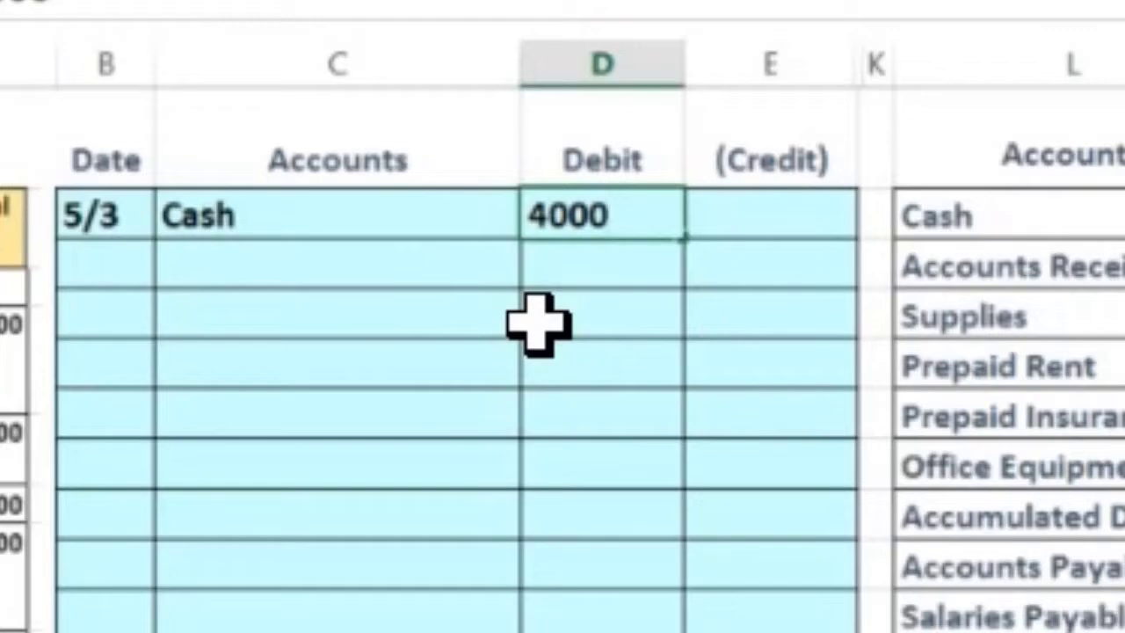
pyautogui.press('Return')
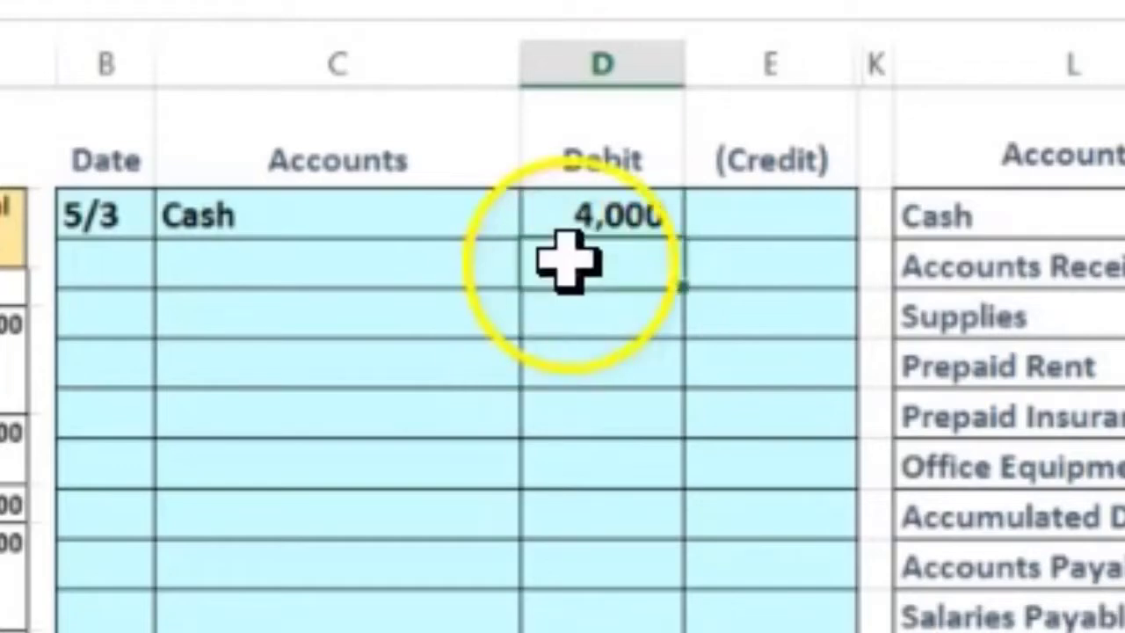
pyautogui.click(603, 215)
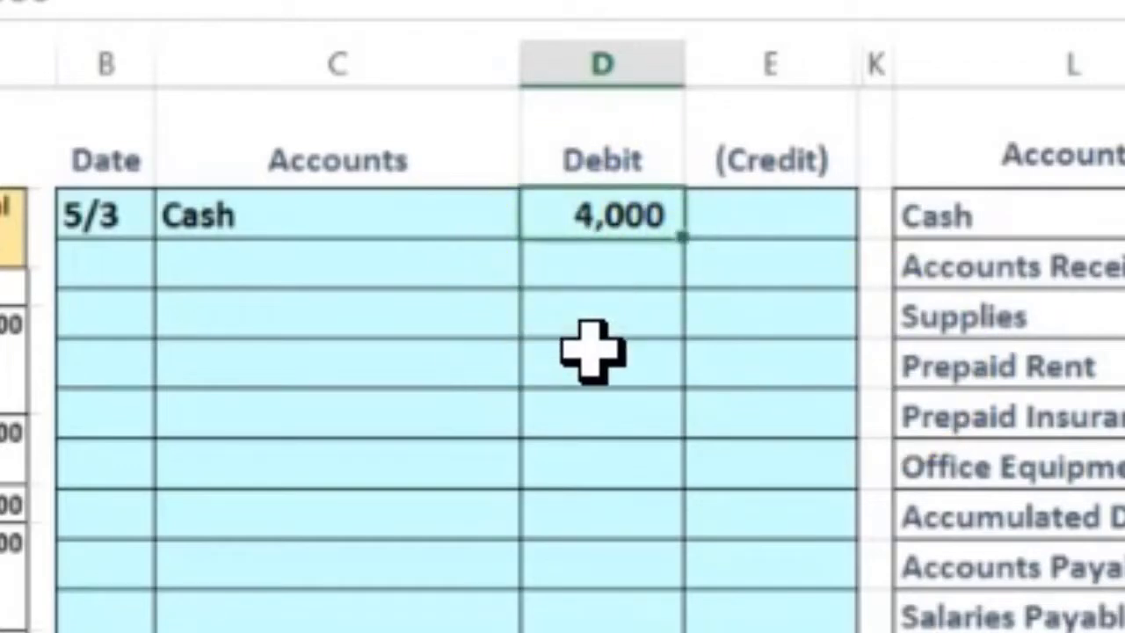
# Enter -4000 in the (Credit) column one row below the Cash debit, in cell E6.
pyautogui.press('Down')
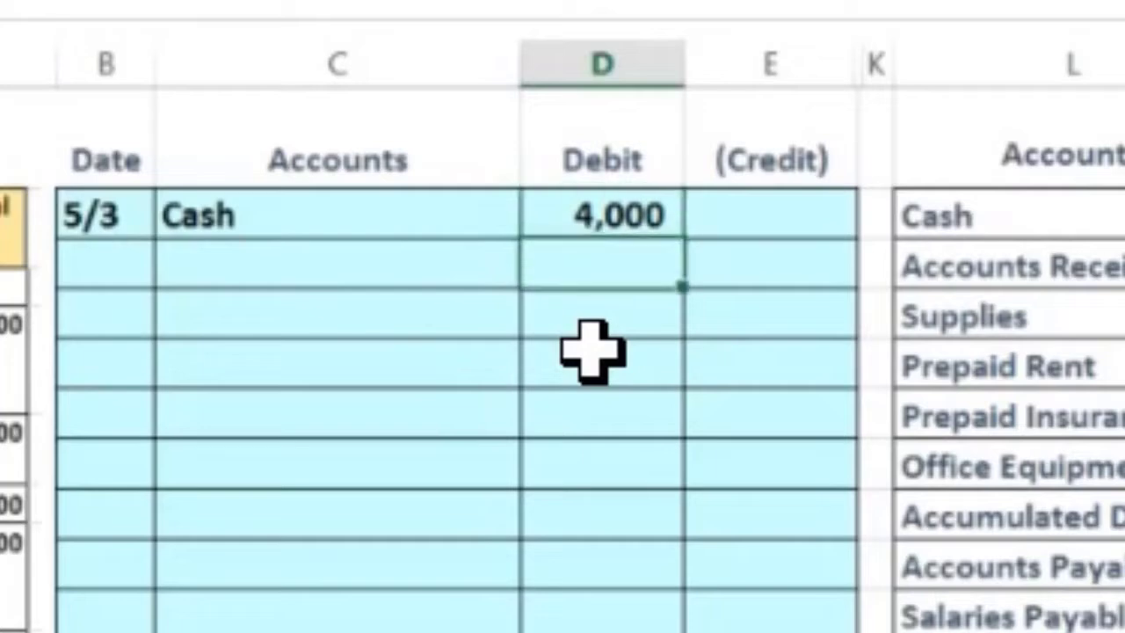
pyautogui.press('Right')
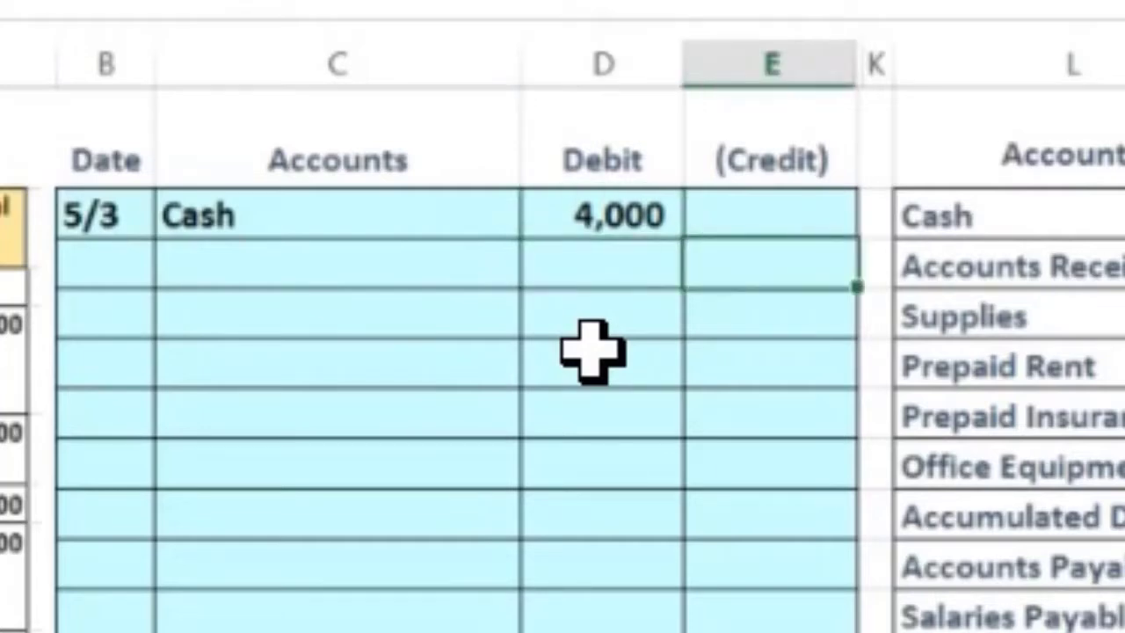
pyautogui.write('-')
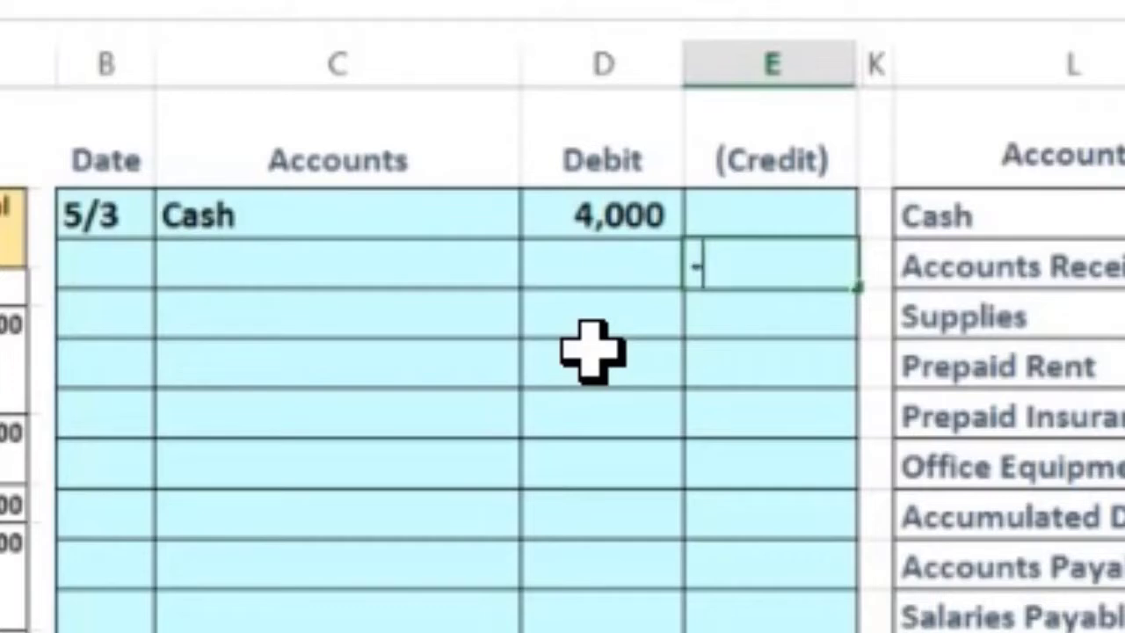
pyautogui.write('4000')
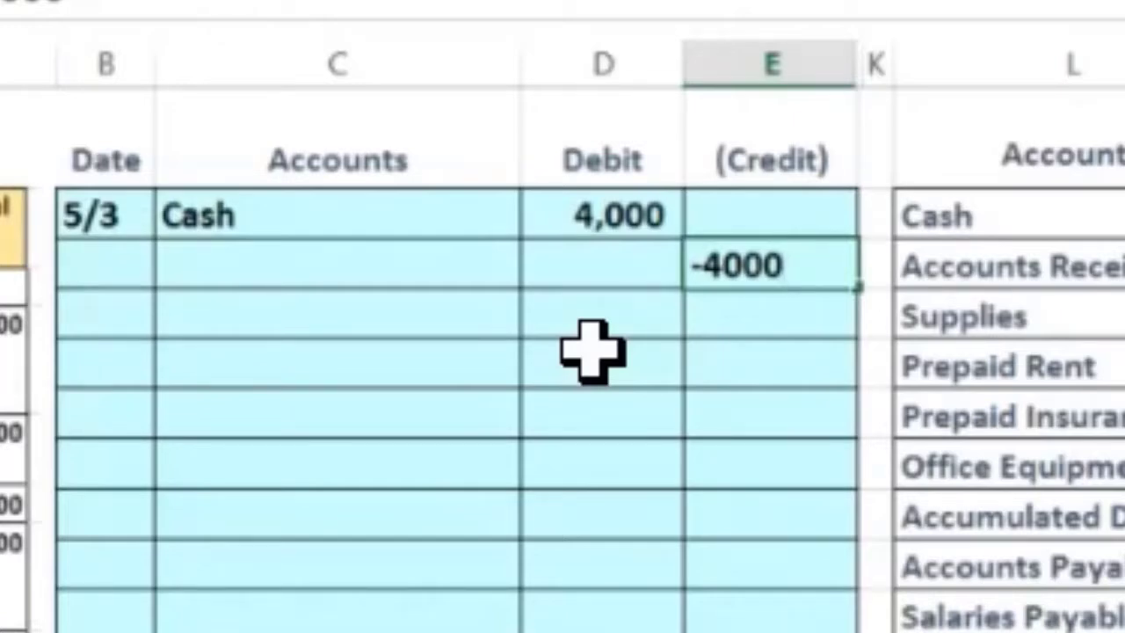
pyautogui.press('Return')
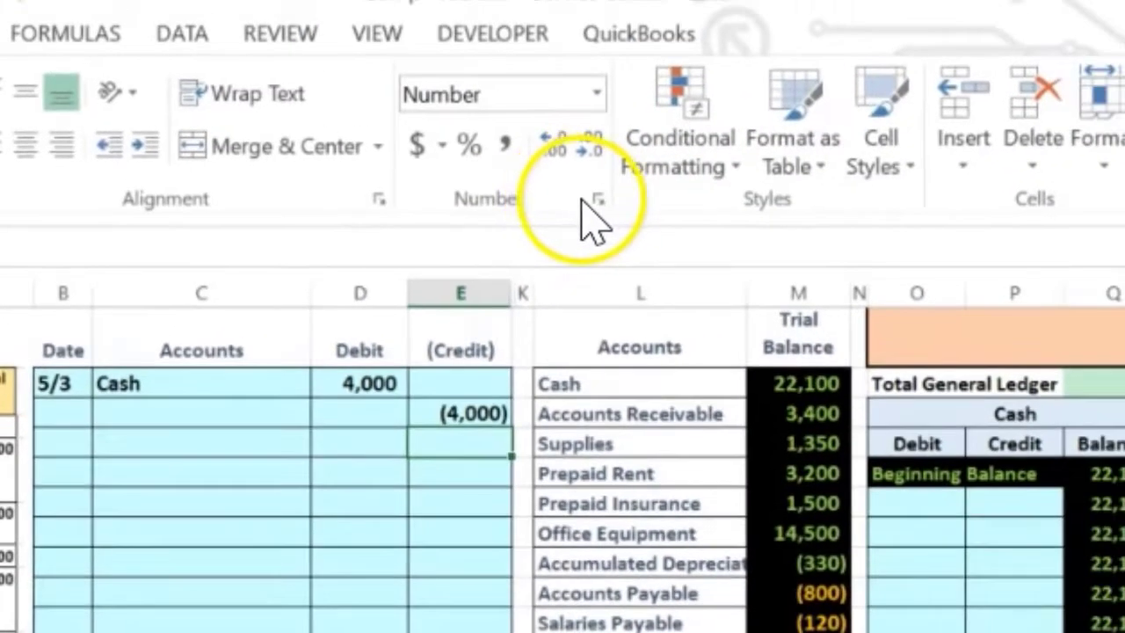
# Examine the number category and negative-number display in the credit cell's Format Cells settings, and close them without changes.
pyautogui.rightClick(479, 413)
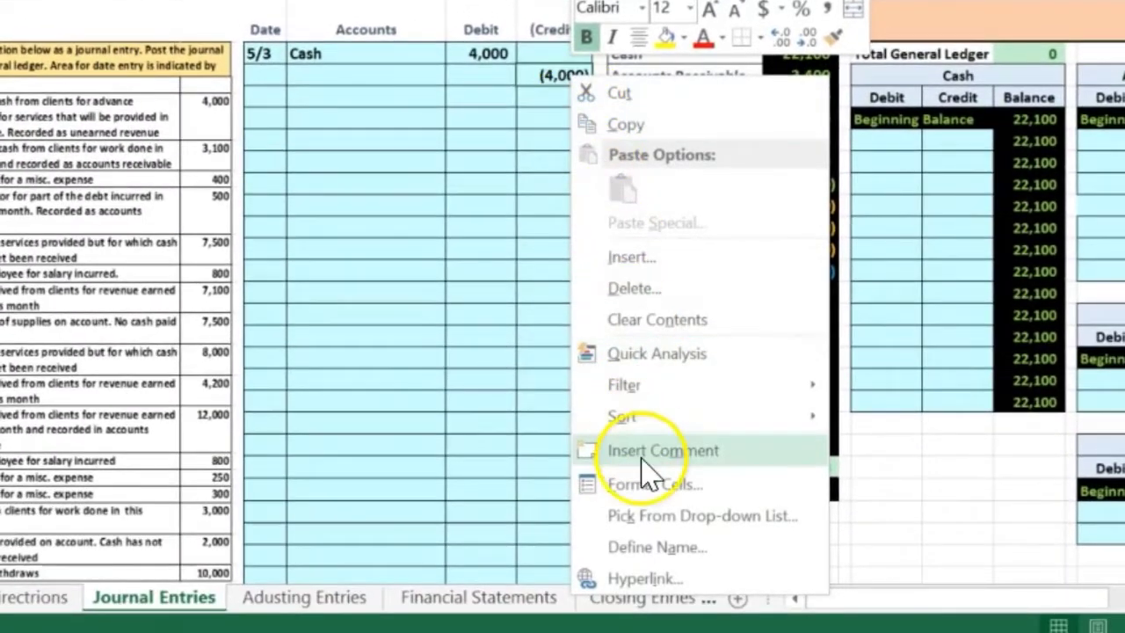
pyautogui.click(643, 479)
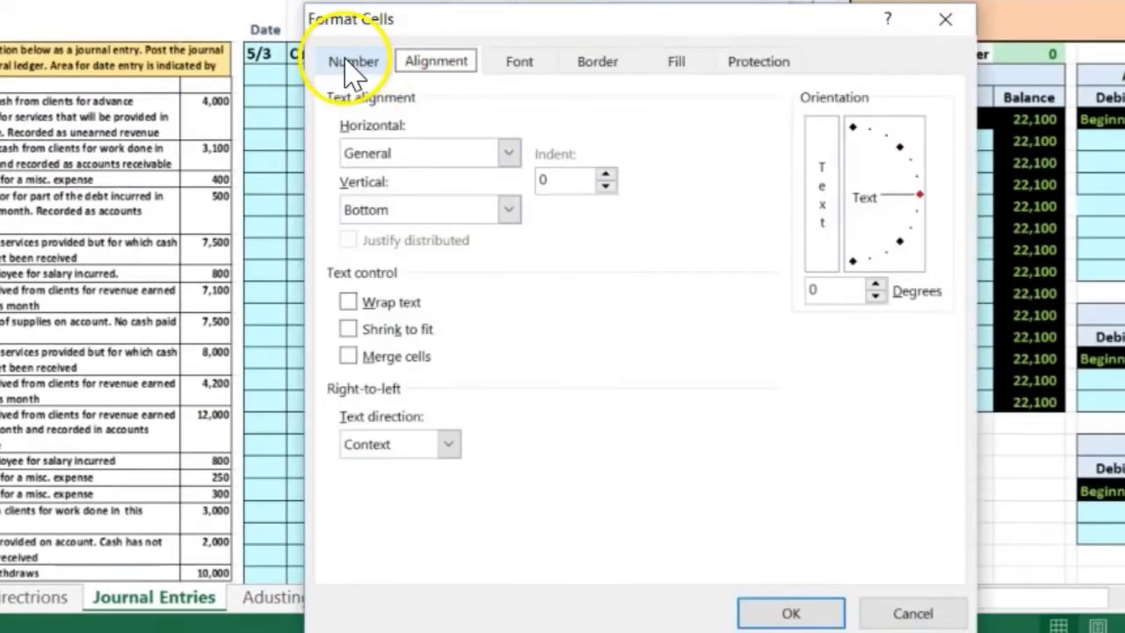
pyautogui.click(354, 64)
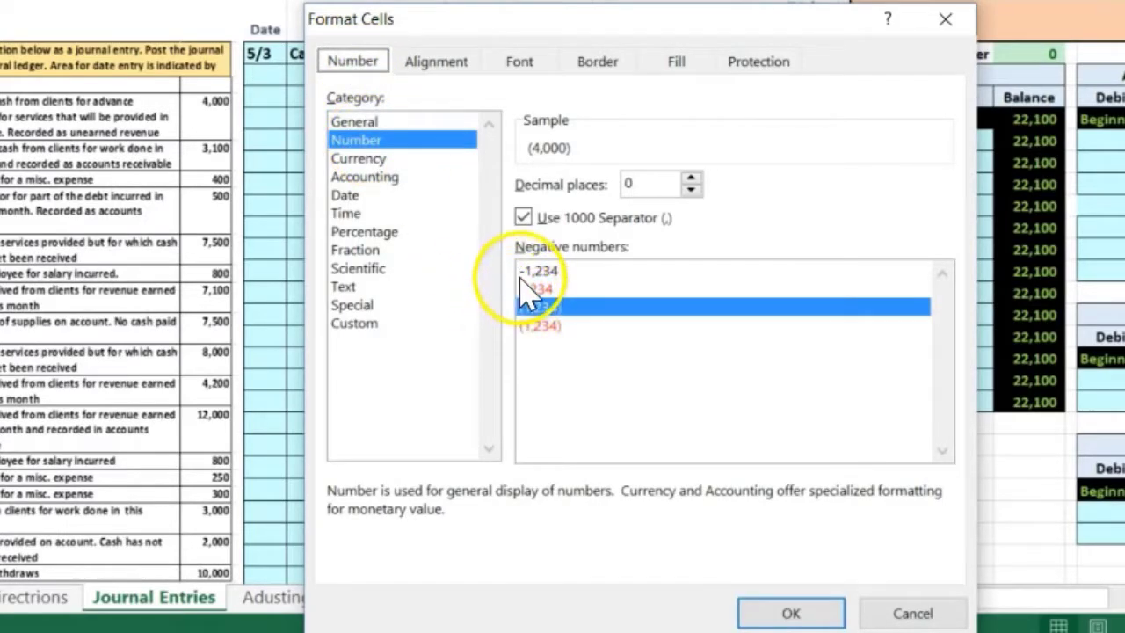
pyautogui.click(945, 19)
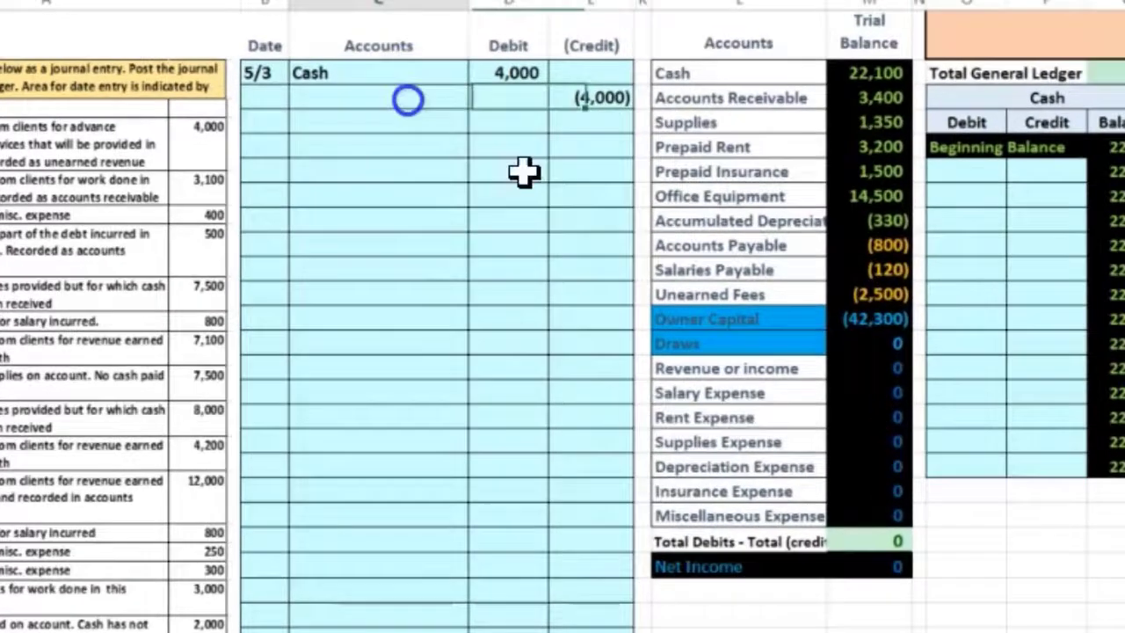
# Copy Unearned Fees from the trial balance accounts and paste it as values only into C6 below Cash.
pyautogui.click(408, 99)
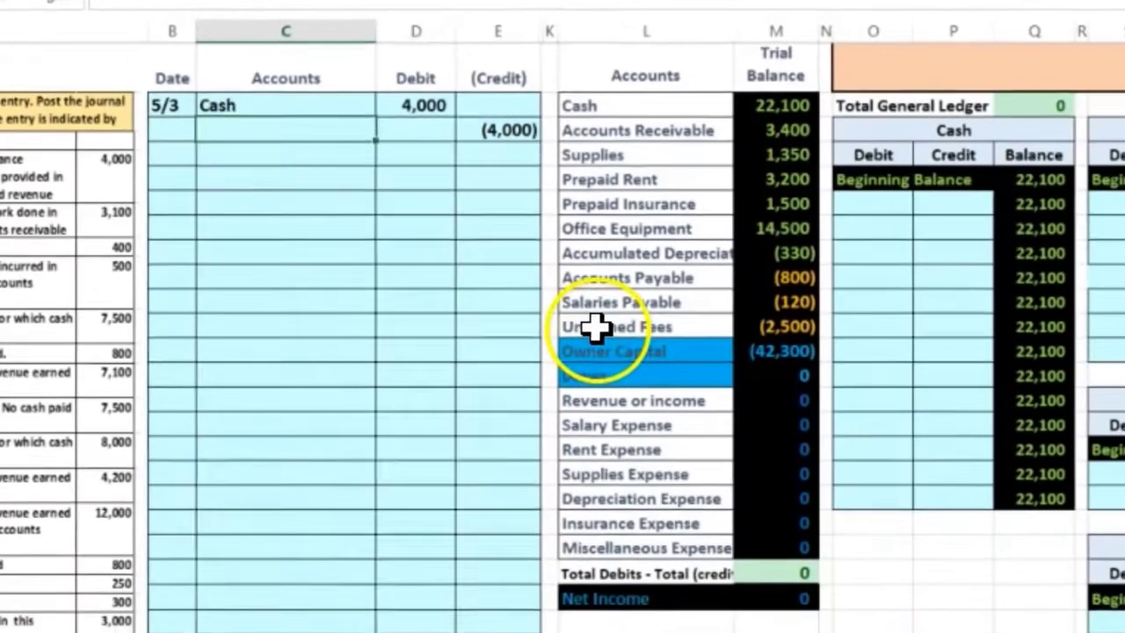
pyautogui.click(595, 327)
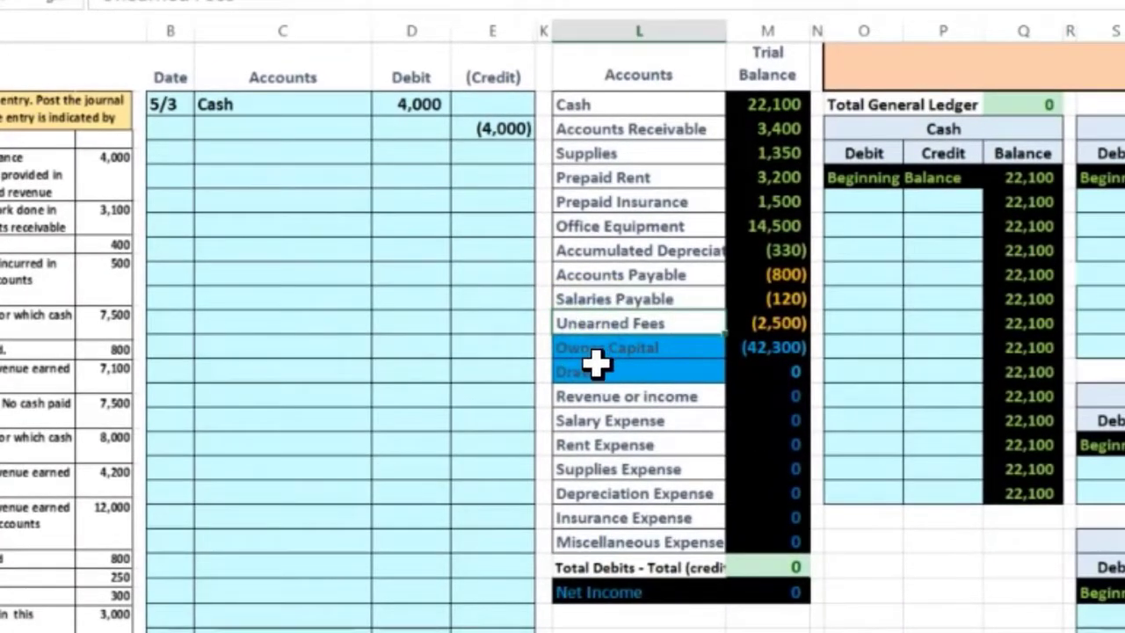
pyautogui.click(612, 320)
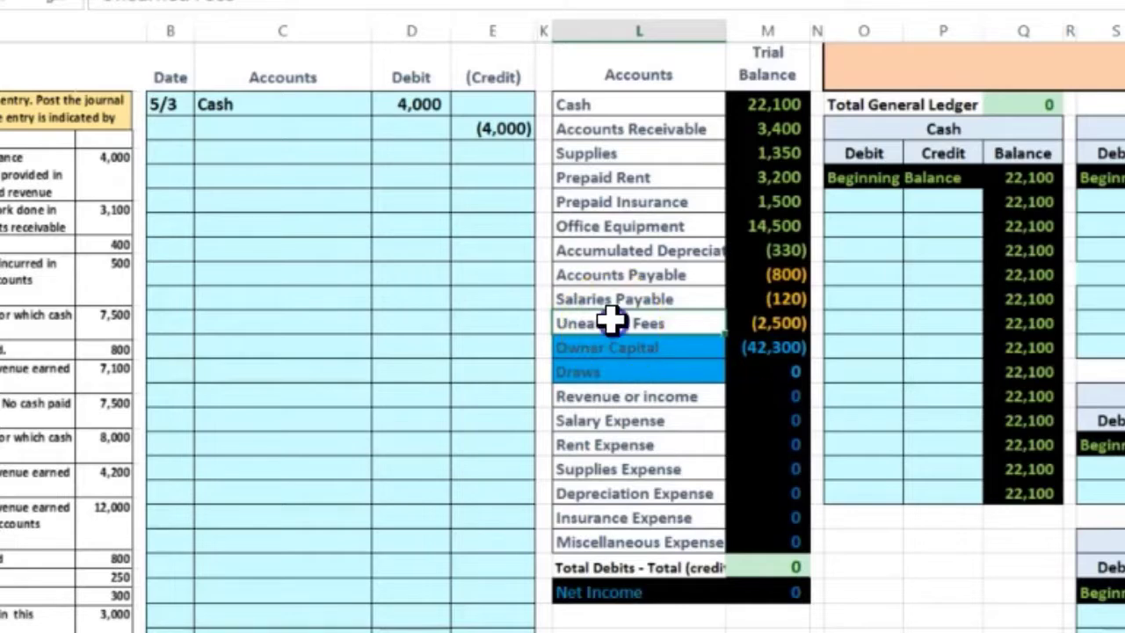
pyautogui.click(767, 323)
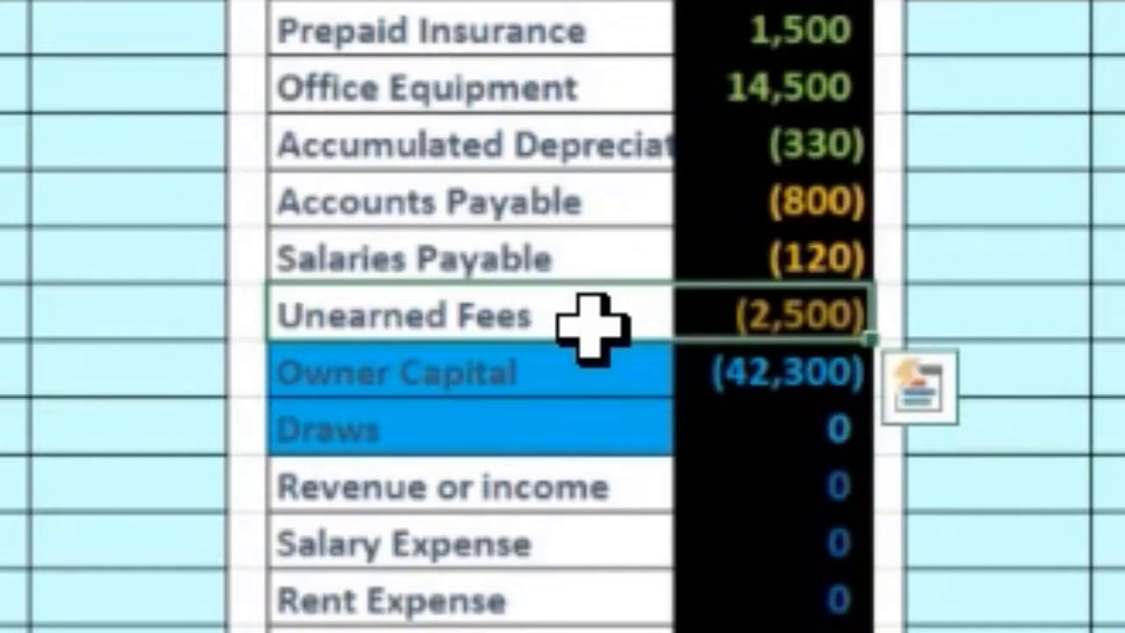
pyautogui.click(590, 312)
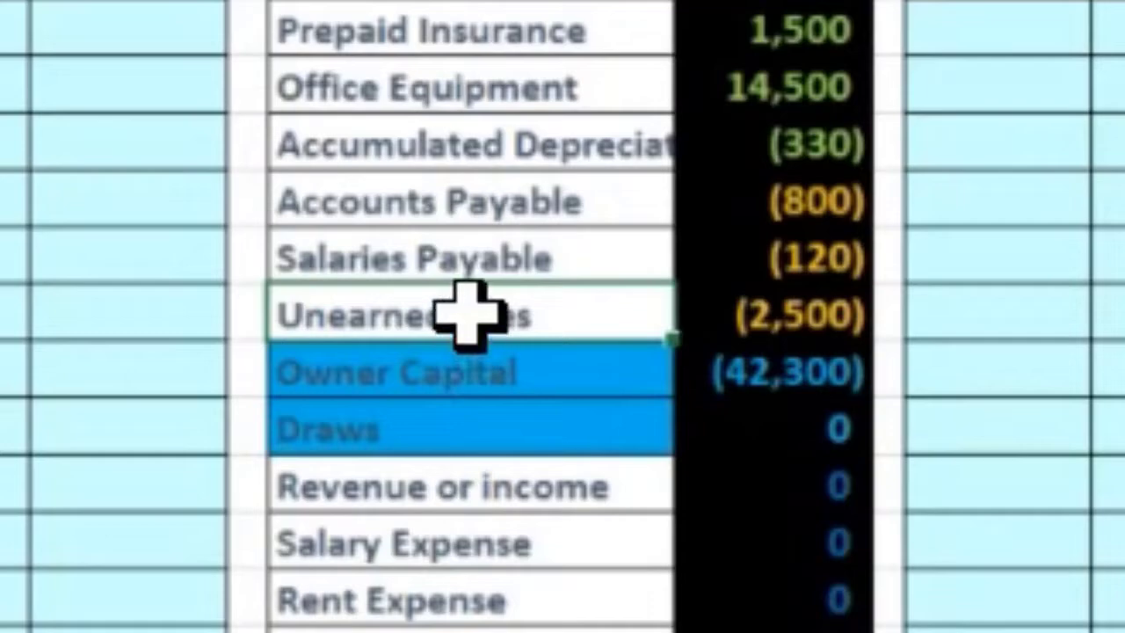
pyautogui.rightClick(495, 308)
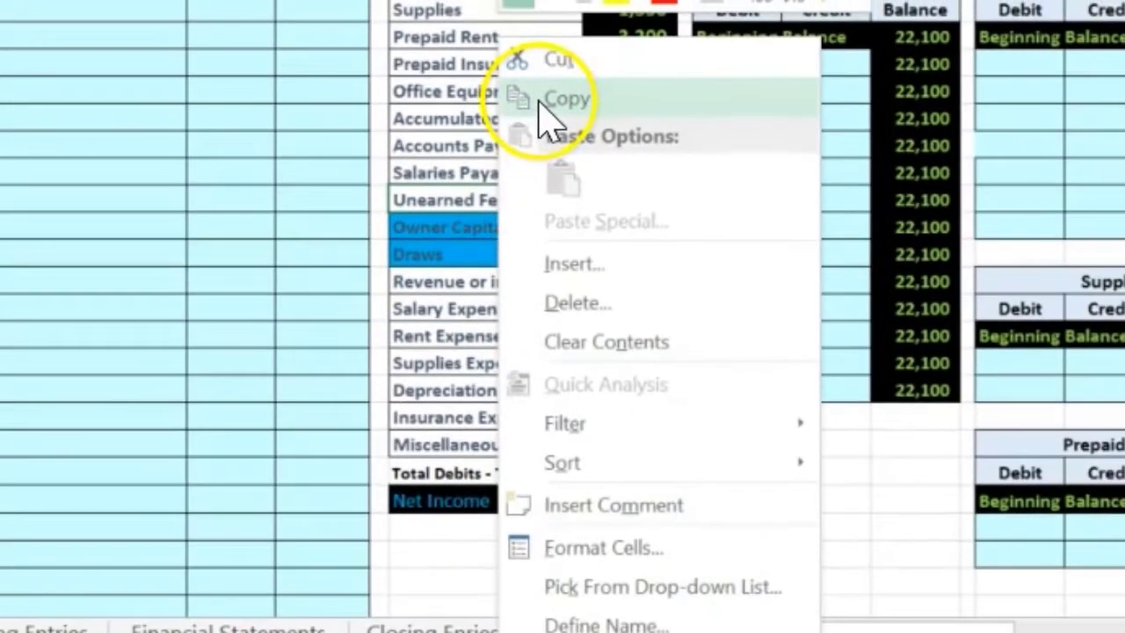
pyautogui.click(562, 100)
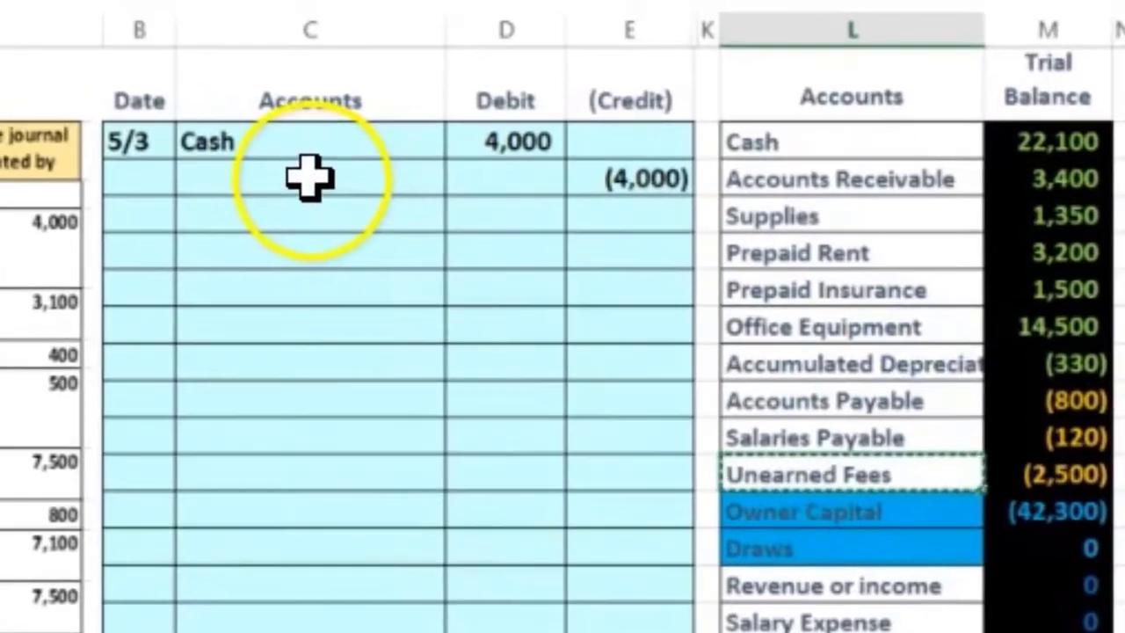
pyautogui.click(310, 178)
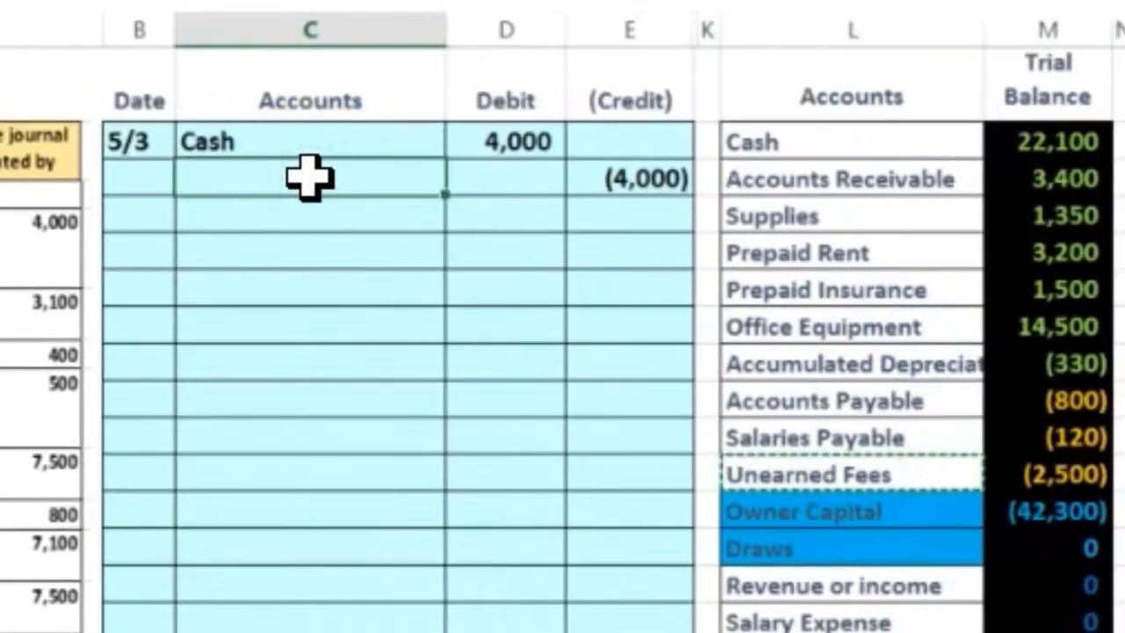
pyautogui.rightClick(310, 177)
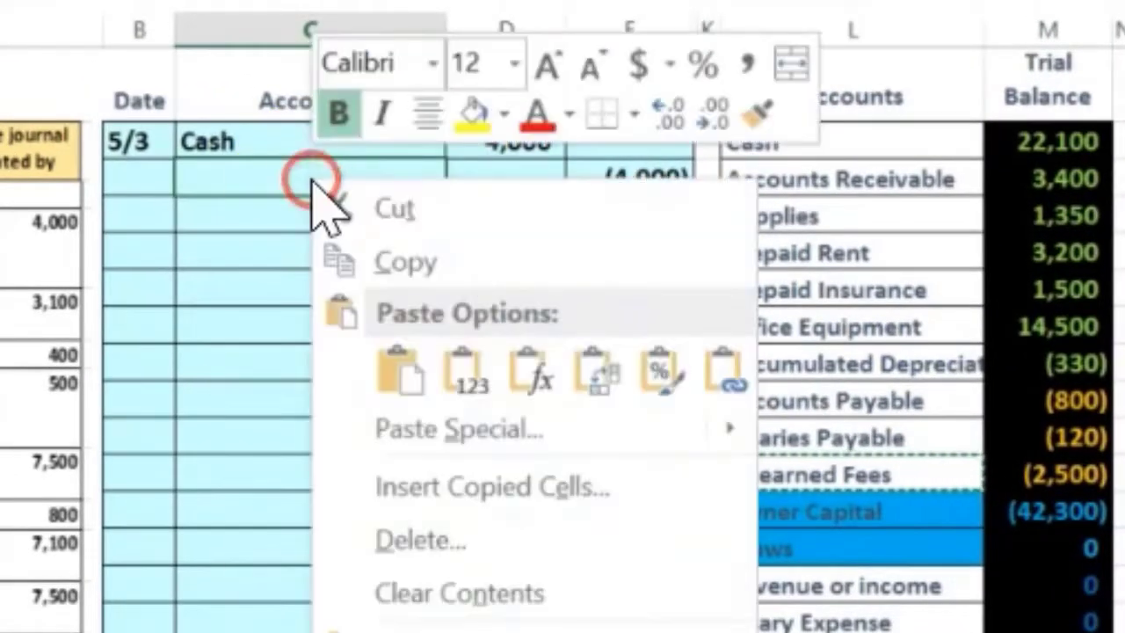
pyautogui.click(481, 384)
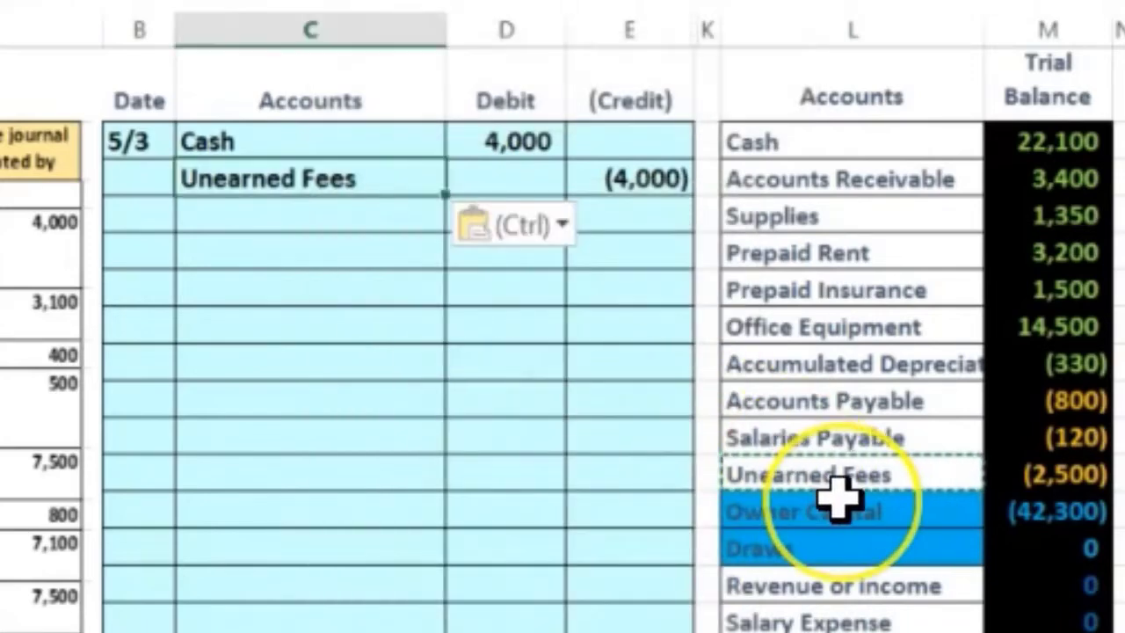
# Look across the general ledger's account blocks and locate the Cash account for posting the debit.
pyautogui.press('Right')
pyautogui.press('Right')
pyautogui.press('Right')
pyautogui.press('Right')
pyautogui.press('Right')
pyautogui.press('Right')
pyautogui.press('Right')
pyautogui.press('Right')
pyautogui.press('Right')
pyautogui.press('Right')
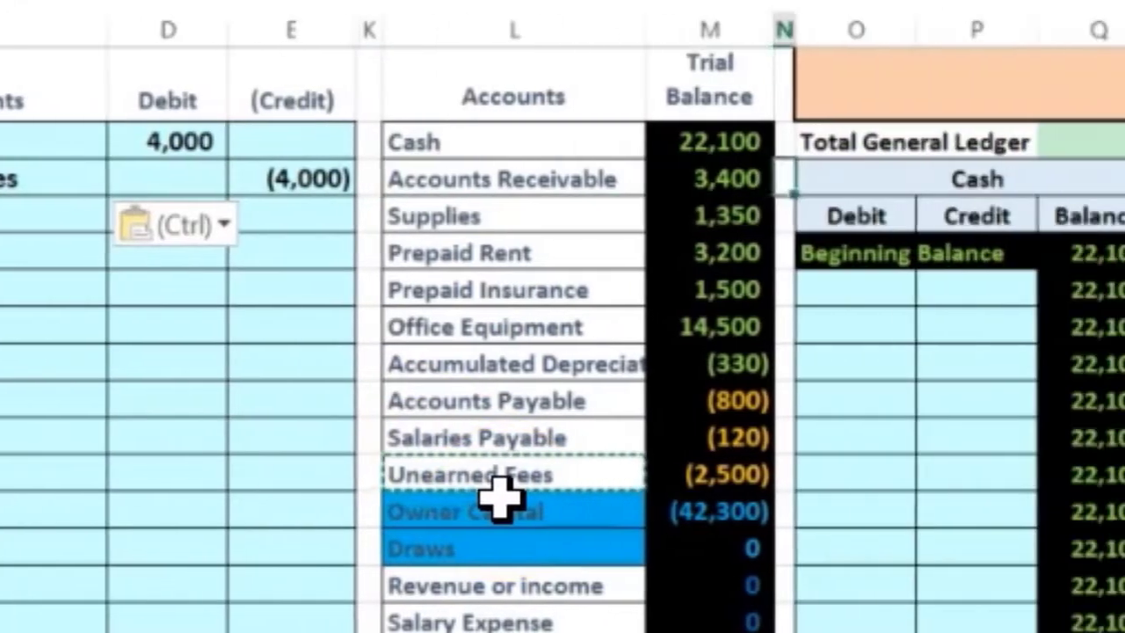
pyautogui.press('Right')
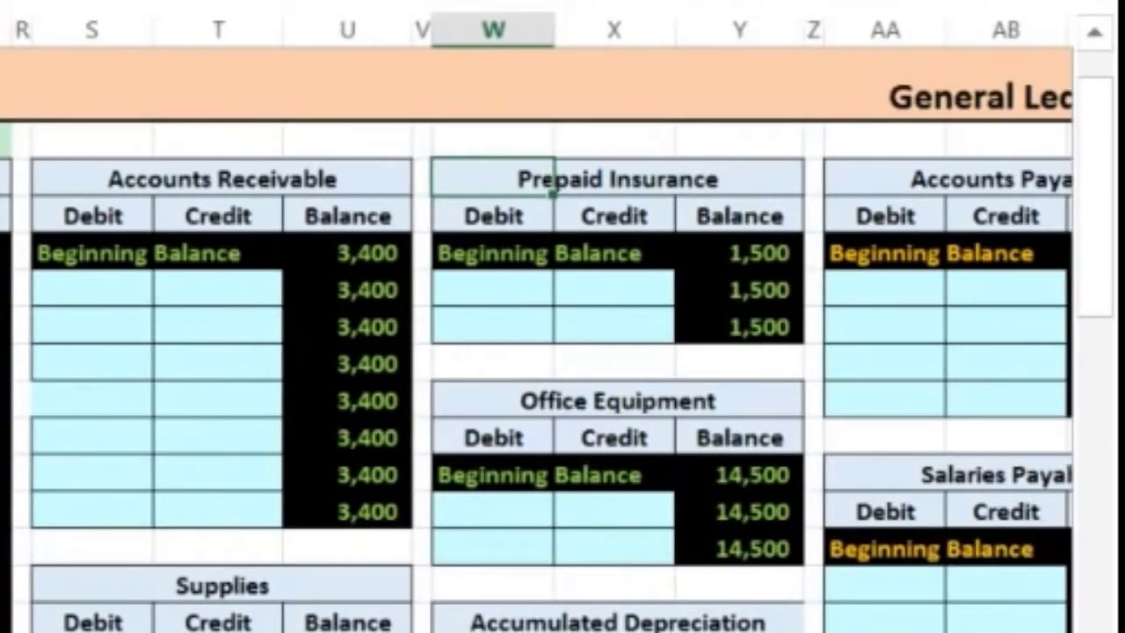
pyautogui.press('Left')
pyautogui.press('Left')
pyautogui.press('Left')
pyautogui.press('Left')
pyautogui.press('Left')
pyautogui.press('Left')
pyautogui.press('Left')
pyautogui.press('Left')
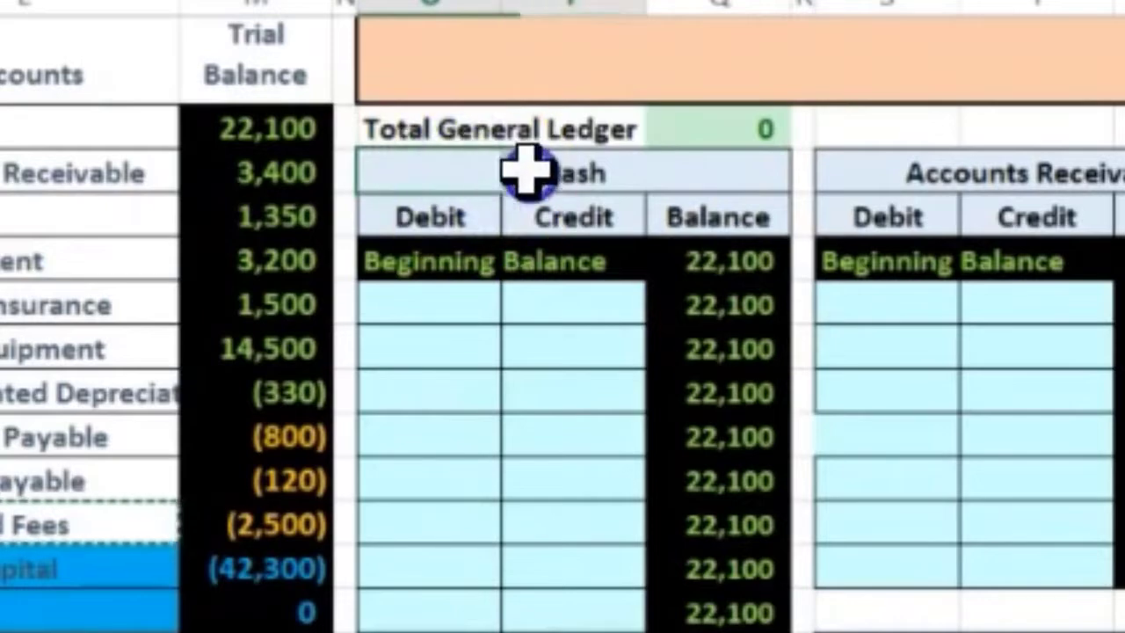
pyautogui.keyDown('shift'); pyautogui.click(660, 162); pyautogui.keyUp('shift')
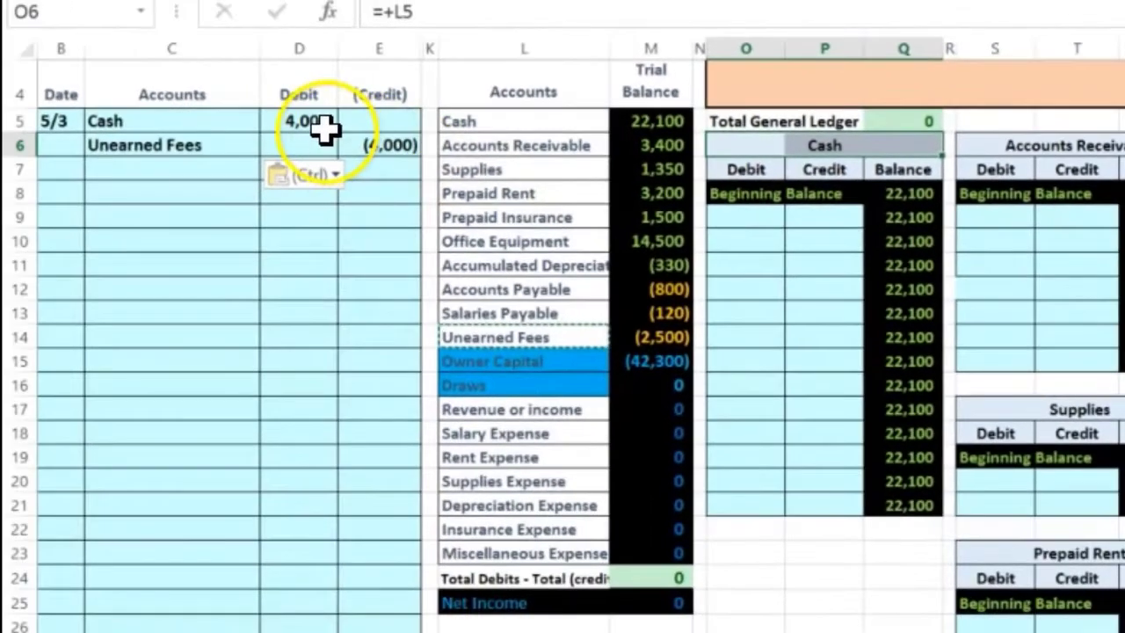
# Post the 5/3 Cash debit to the Cash ledger account with the formula =D5 in debit cell O9.
pyautogui.click(746, 216)
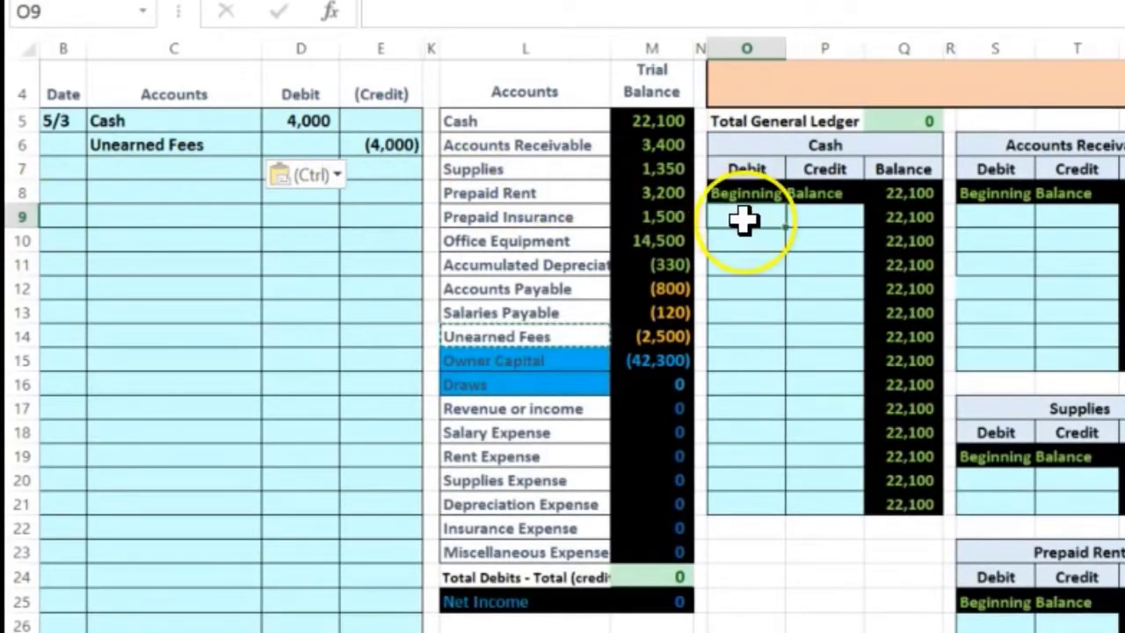
pyautogui.write('=')
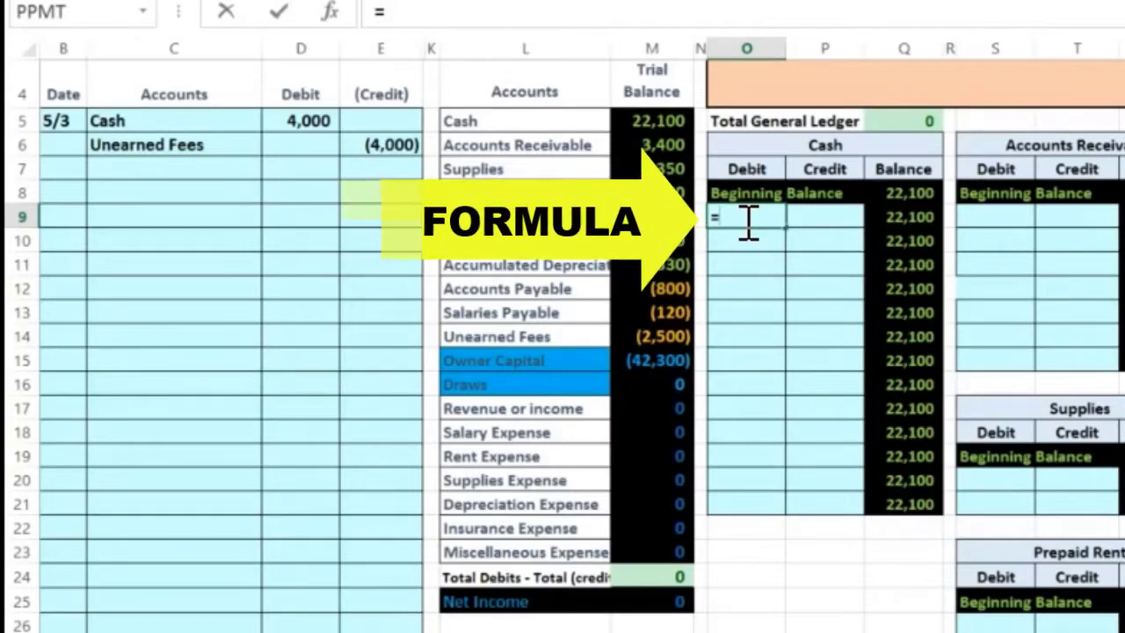
pyautogui.click(315, 126)
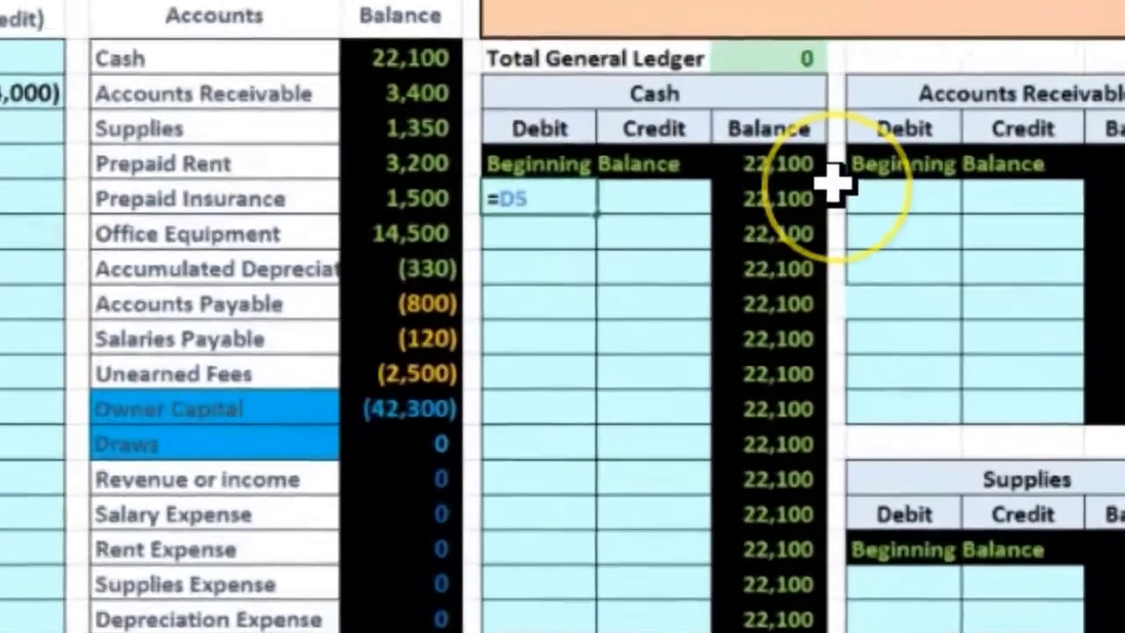
pyautogui.press('Return')
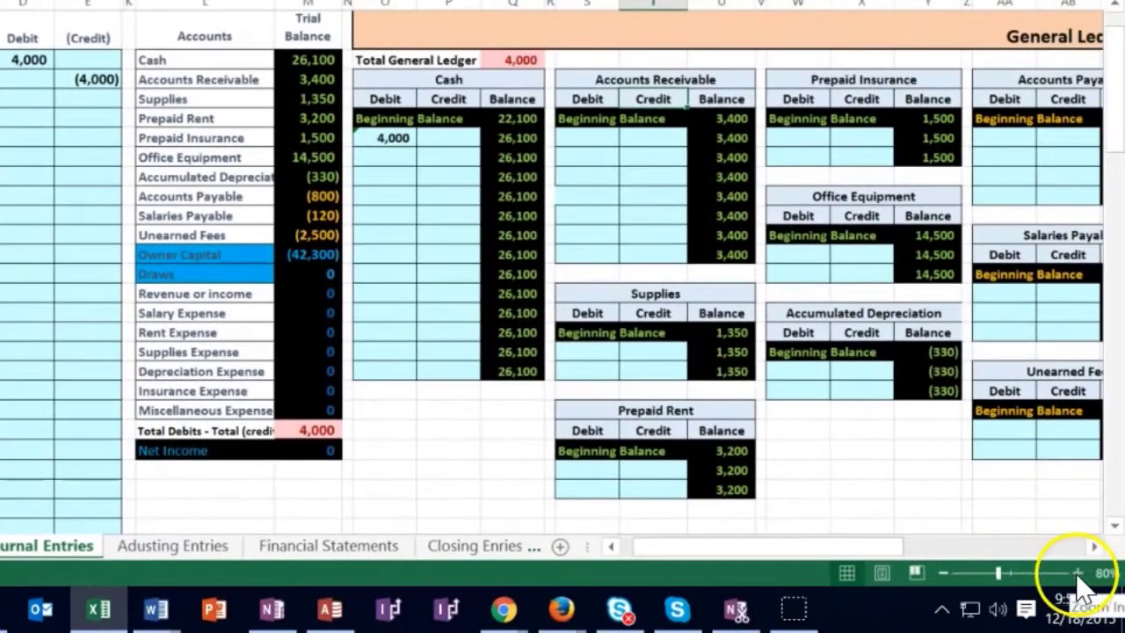
# Post the 5/3 credit to the Unearned Fees ledger account with the formula =E6 in its first open Credit cell.
pyautogui.click(943, 572)
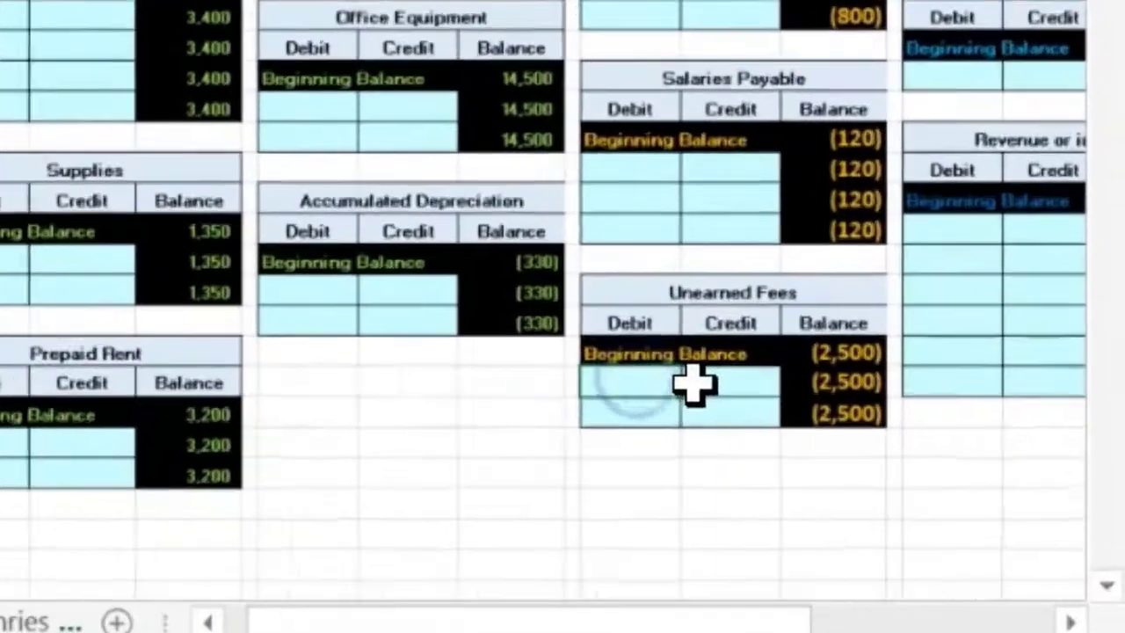
pyautogui.click(898, 407)
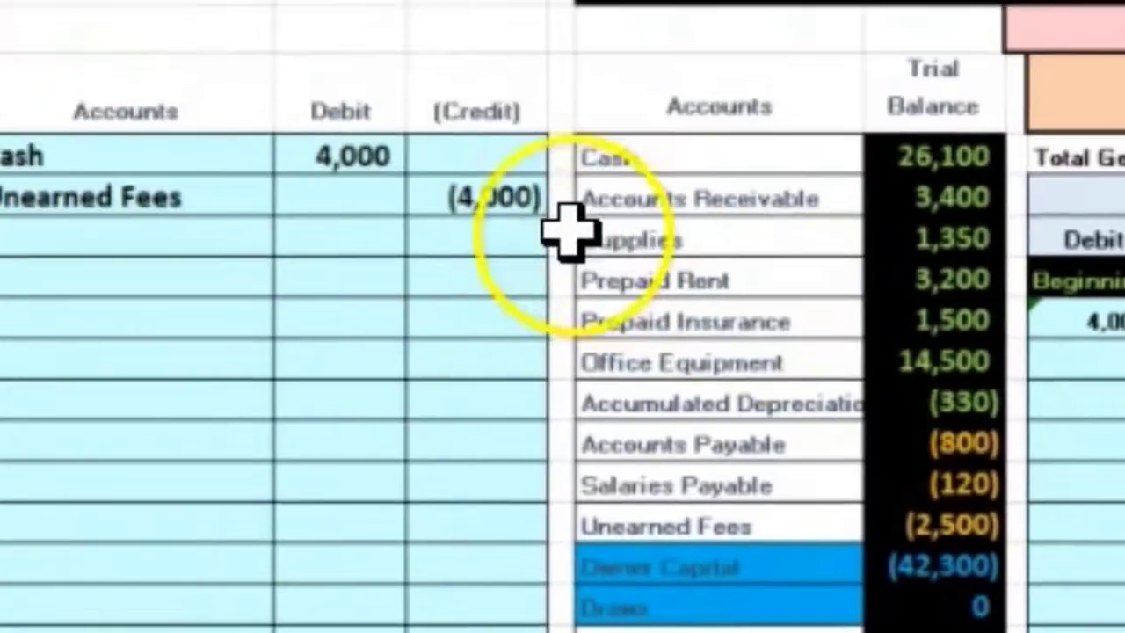
pyautogui.click(668, 248)
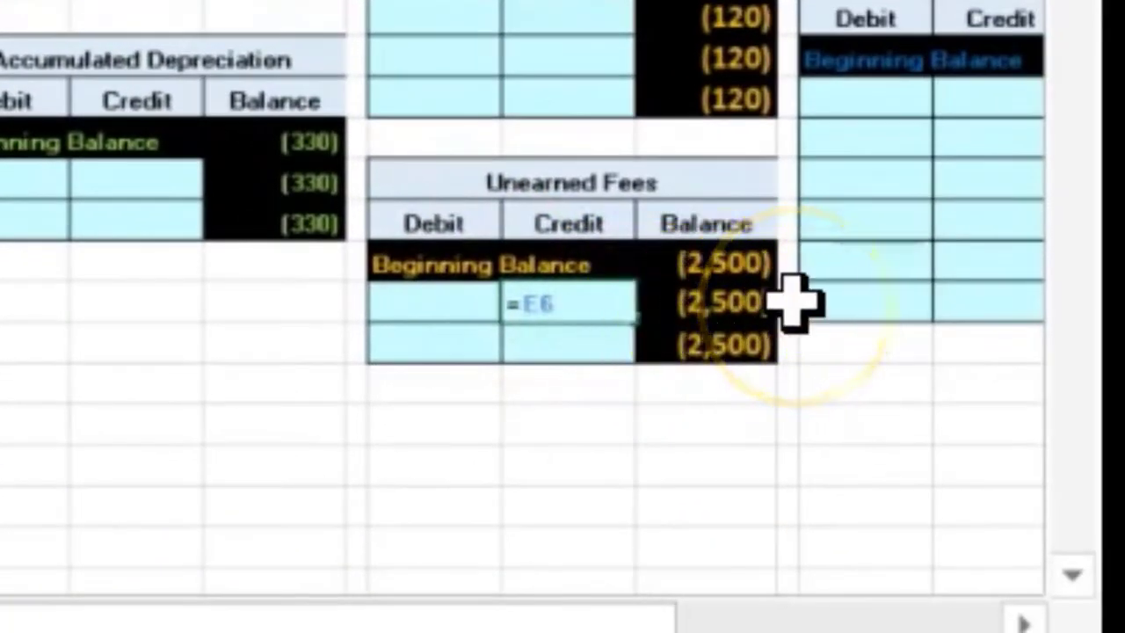
pyautogui.press('Return')
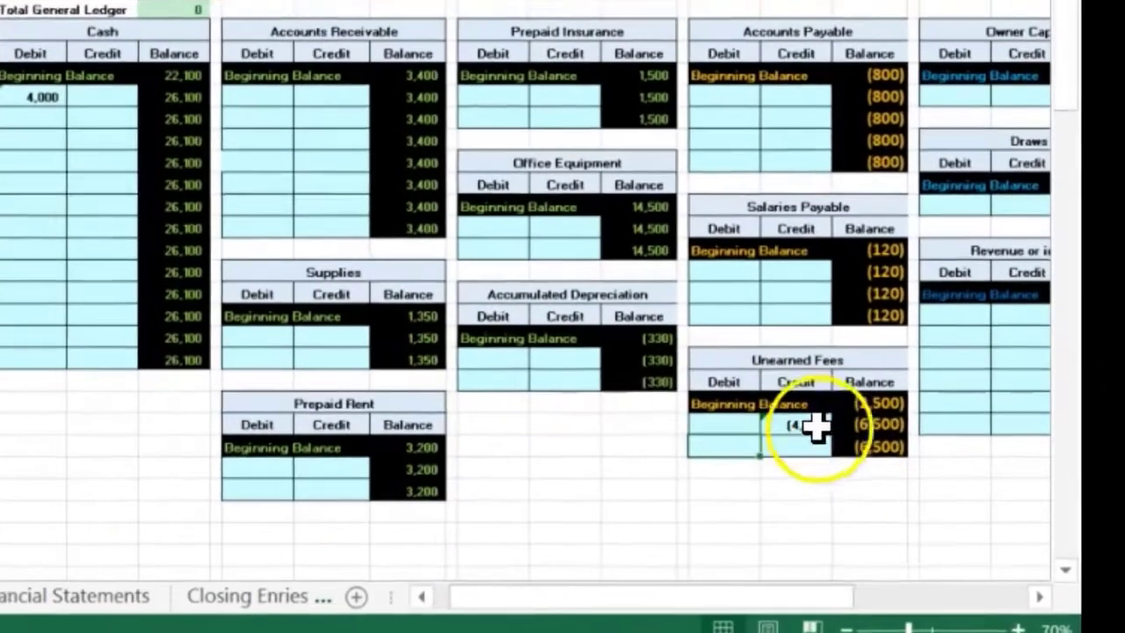
# Check the Unearned Fees trial balance amount, the debit-credit total and the accounting equation above the ledger.
pyautogui.click(945, 479)
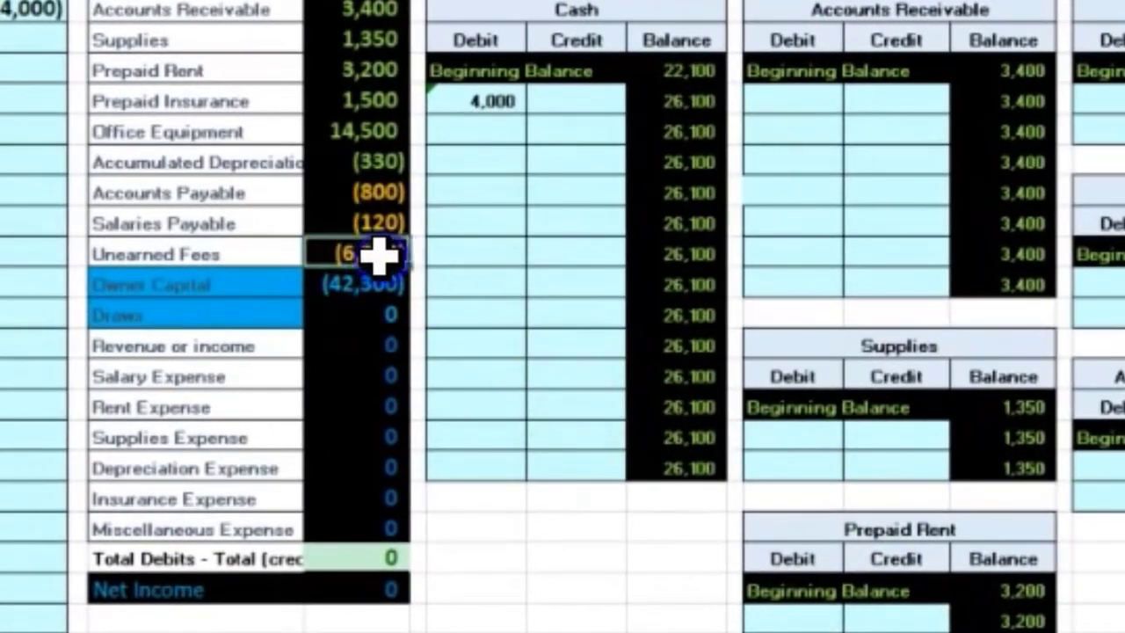
pyautogui.click(33, 212)
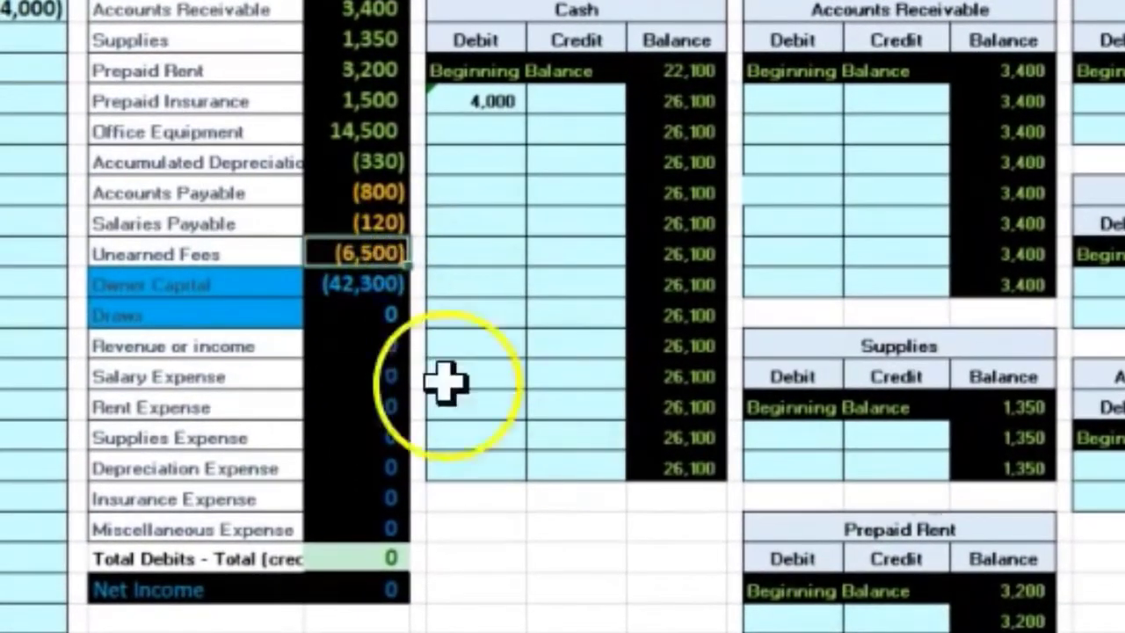
pyautogui.click(395, 552)
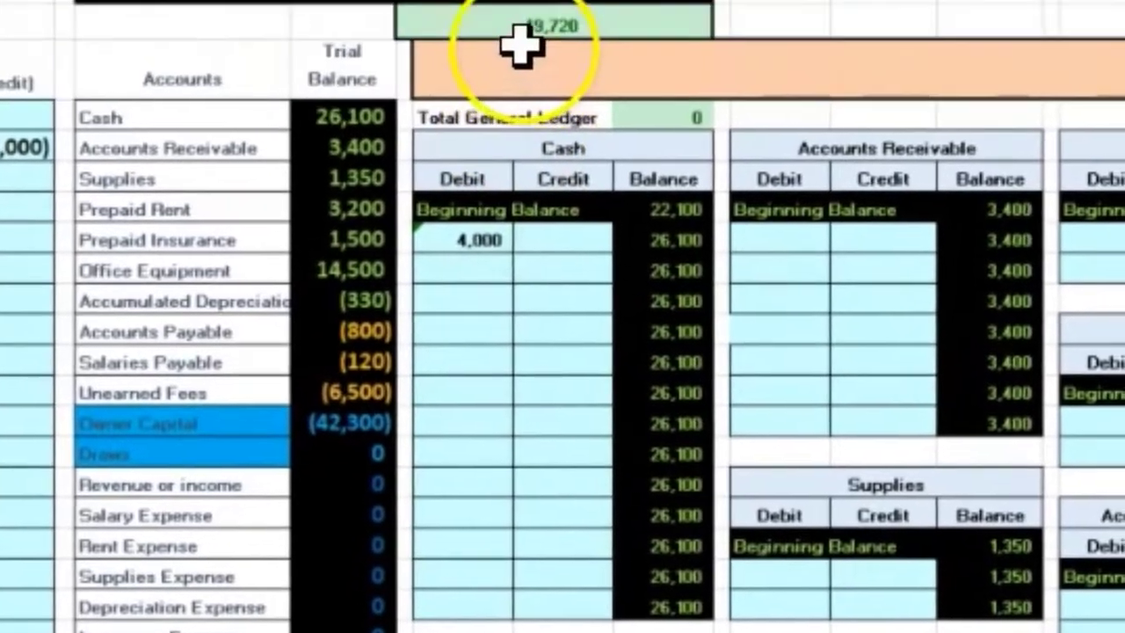
pyautogui.scroll(1, 507, 108)
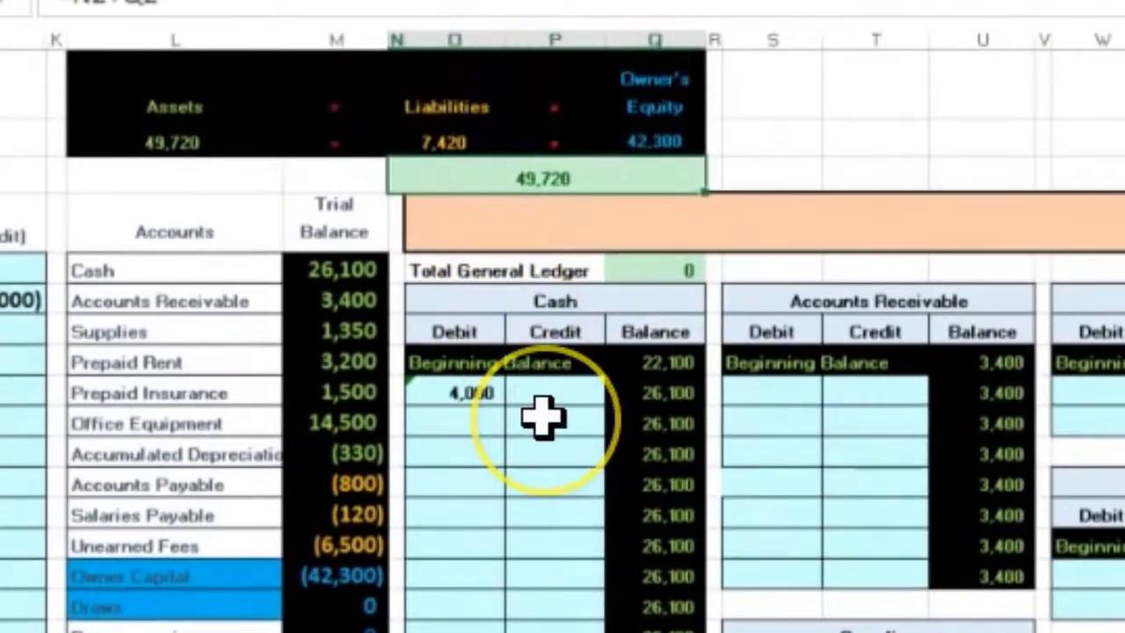
# Enter 5/5 as the date of the second journal entry in B8, leaving a blank row after the 5/3 entry.
pyautogui.press('Left')
pyautogui.press('Left')
pyautogui.press('Left')
pyautogui.press('Left')
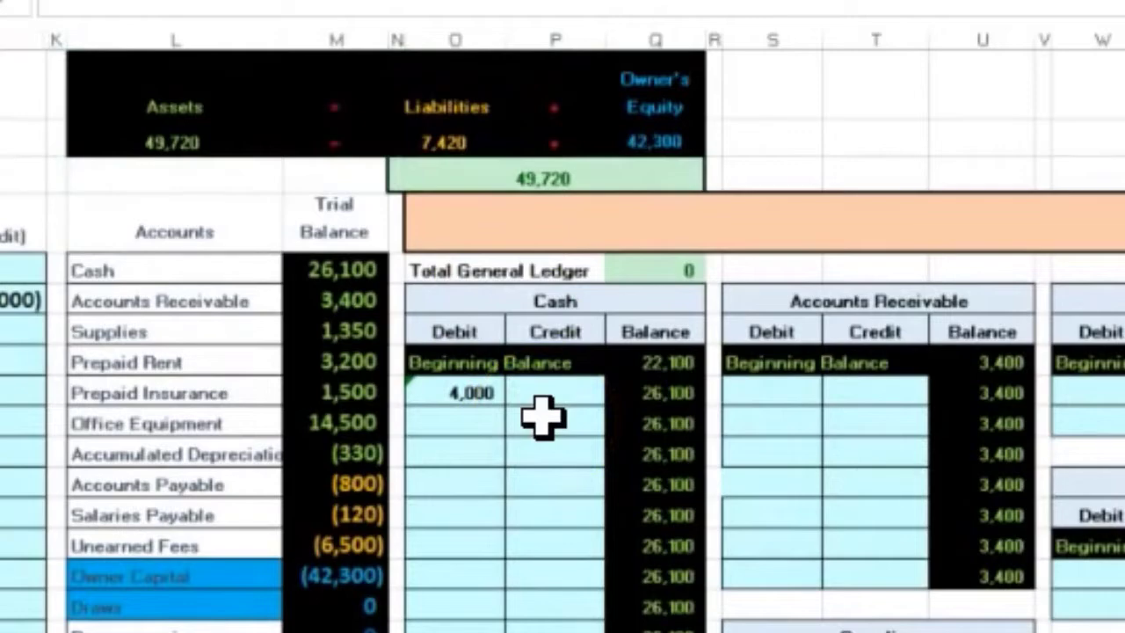
pyautogui.press('Left')
pyautogui.press('Left')
pyautogui.press('Left')
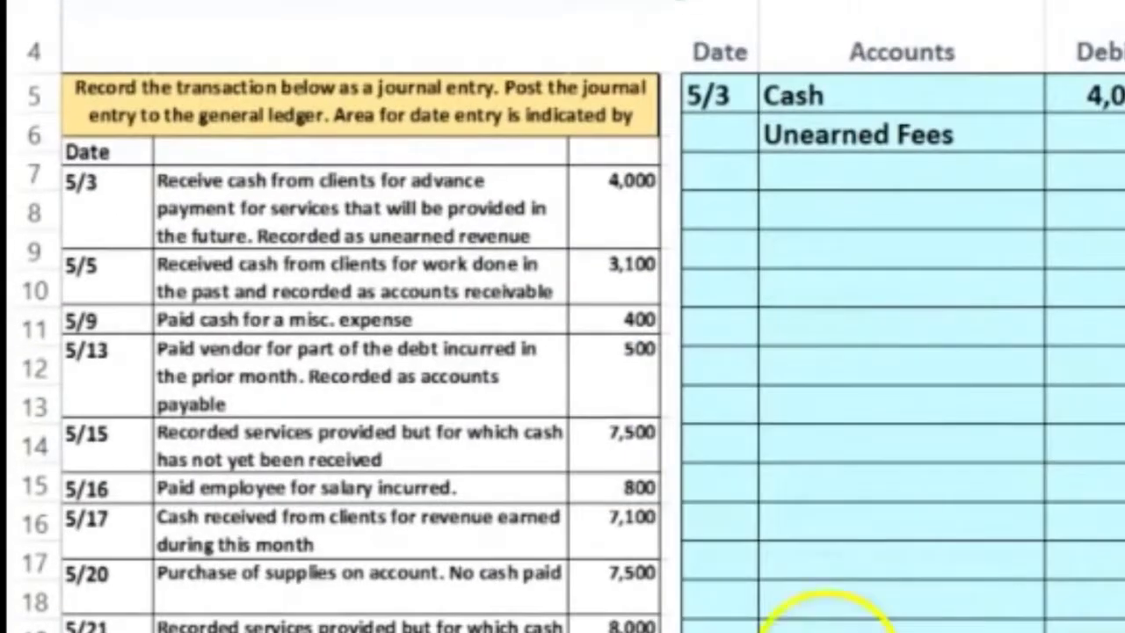
pyautogui.click(721, 208)
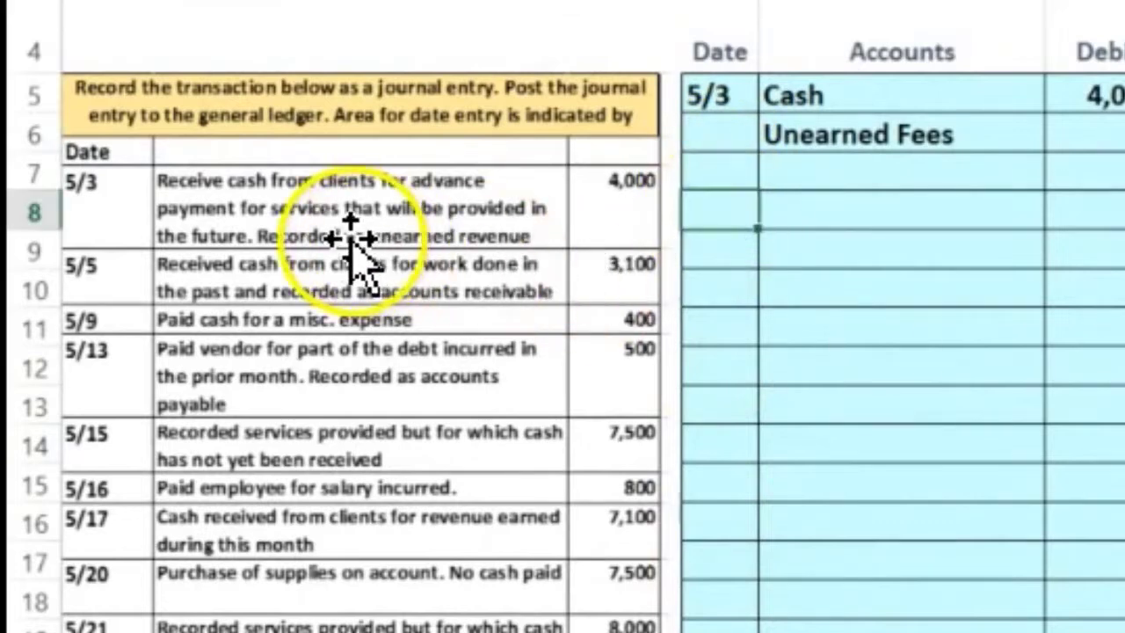
pyautogui.write('5/5')
pyautogui.press('Return')
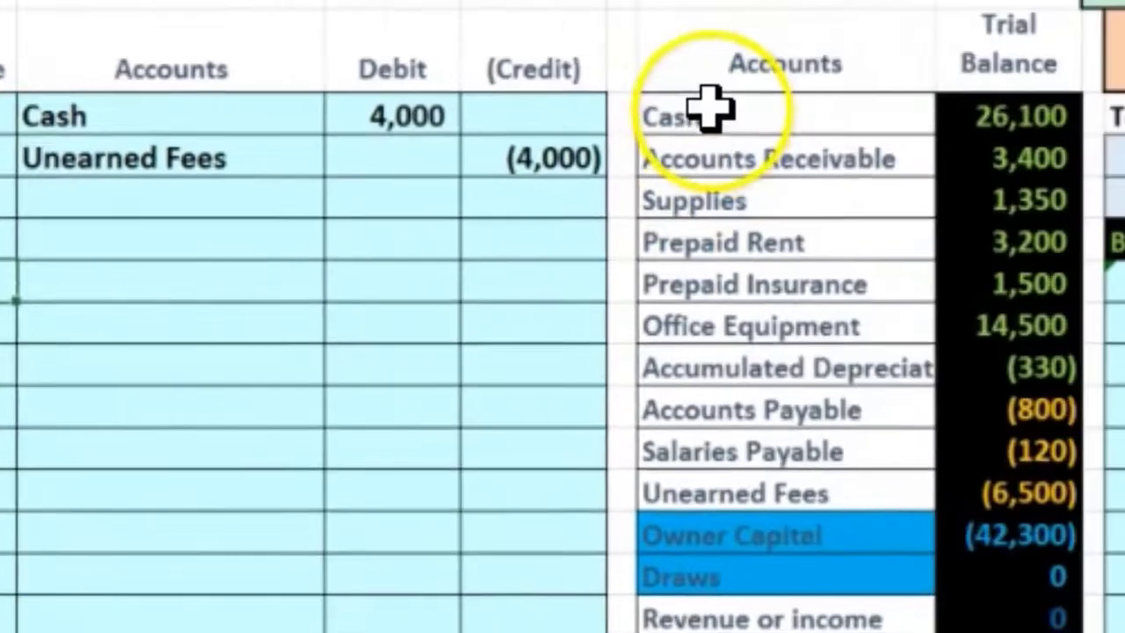
# Copy the Cash account name from the trial balance into C8 as a value, as the debit account of the 5/5 entry.
pyautogui.moveTo(711, 105); pyautogui.dragTo(465, 138)
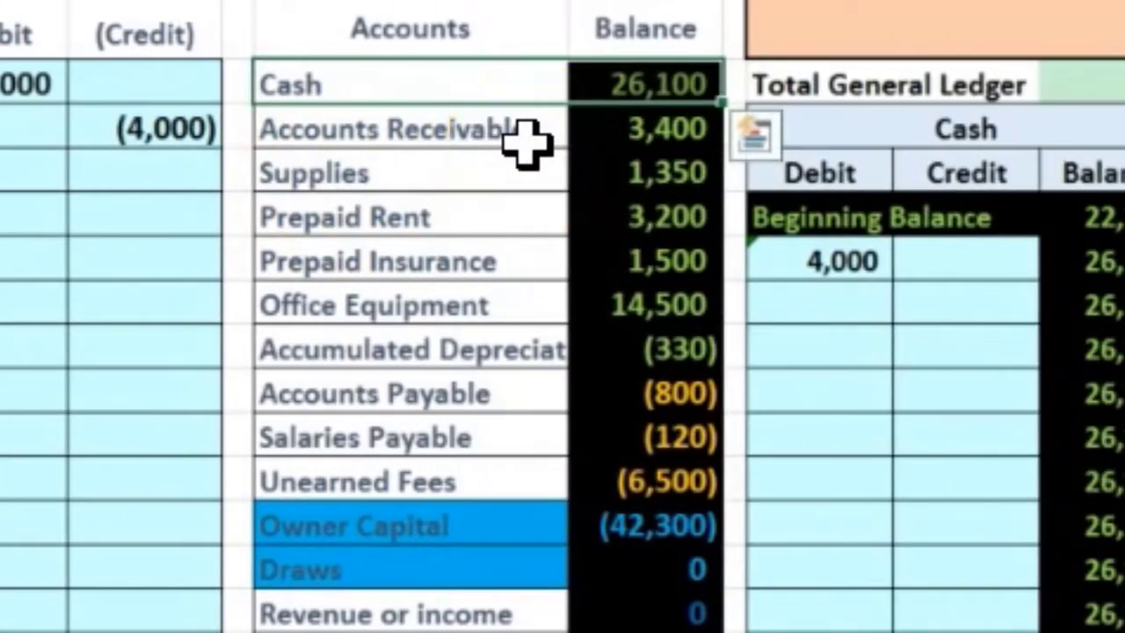
pyautogui.click(603, 93)
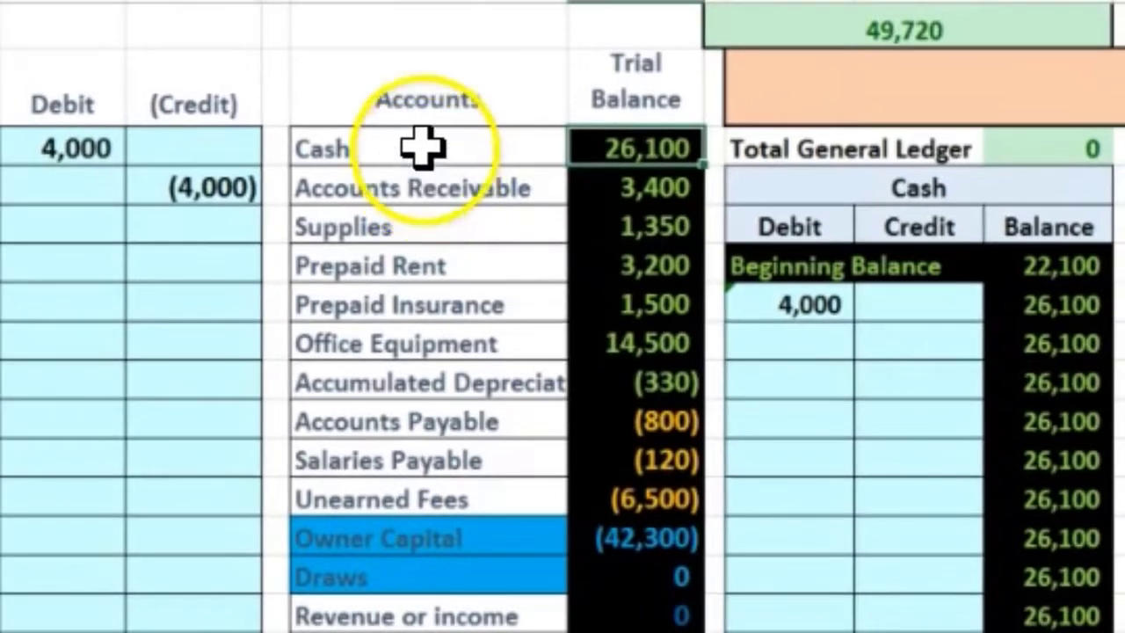
pyautogui.rightClick(401, 76)
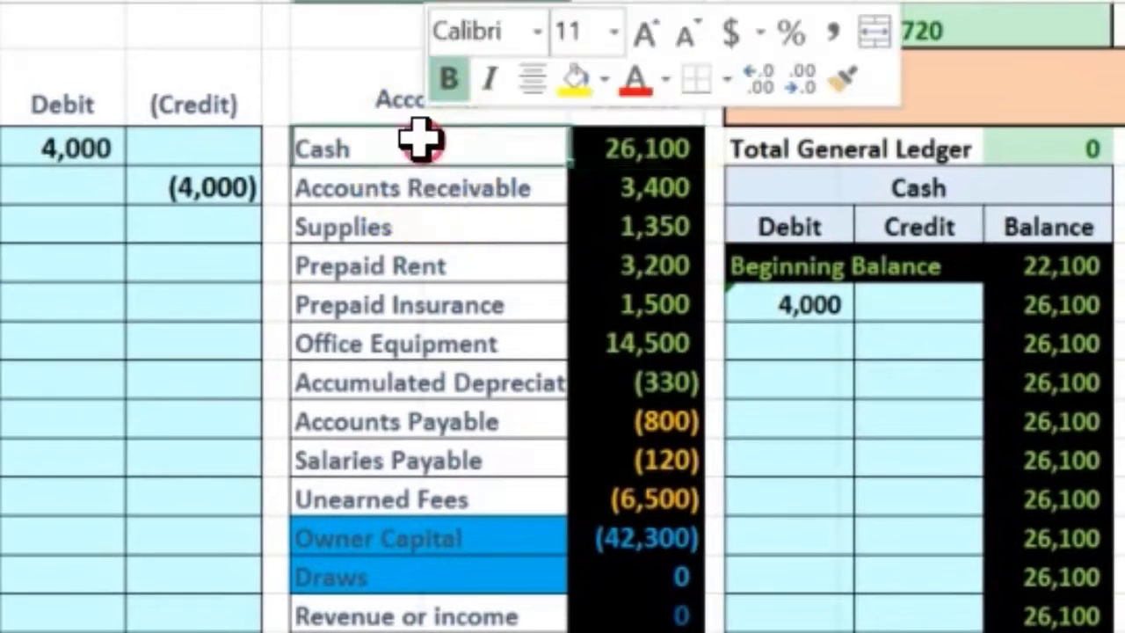
pyautogui.click(501, 219)
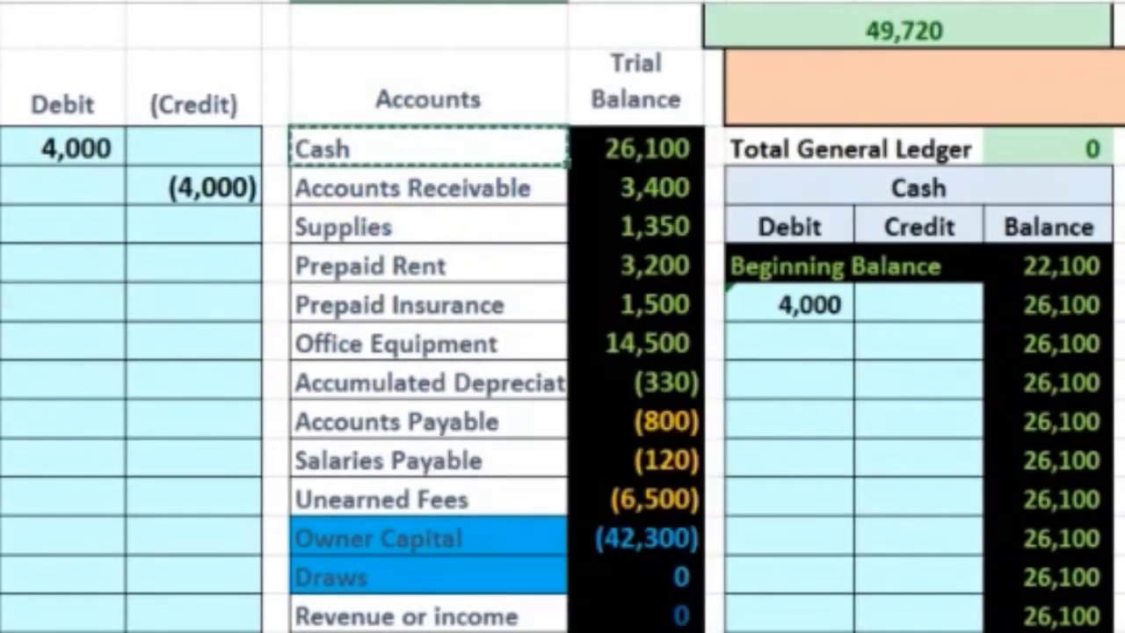
pyautogui.click(0, 264)
pyautogui.click(0, 0)
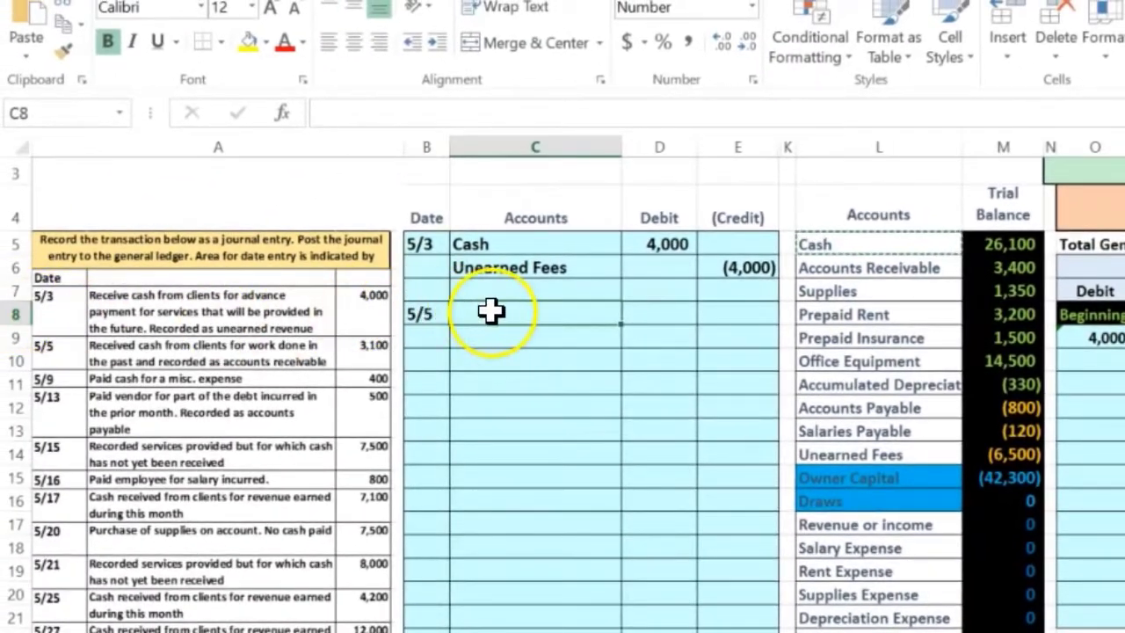
pyautogui.rightClick(490, 310)
pyautogui.click(582, 385)
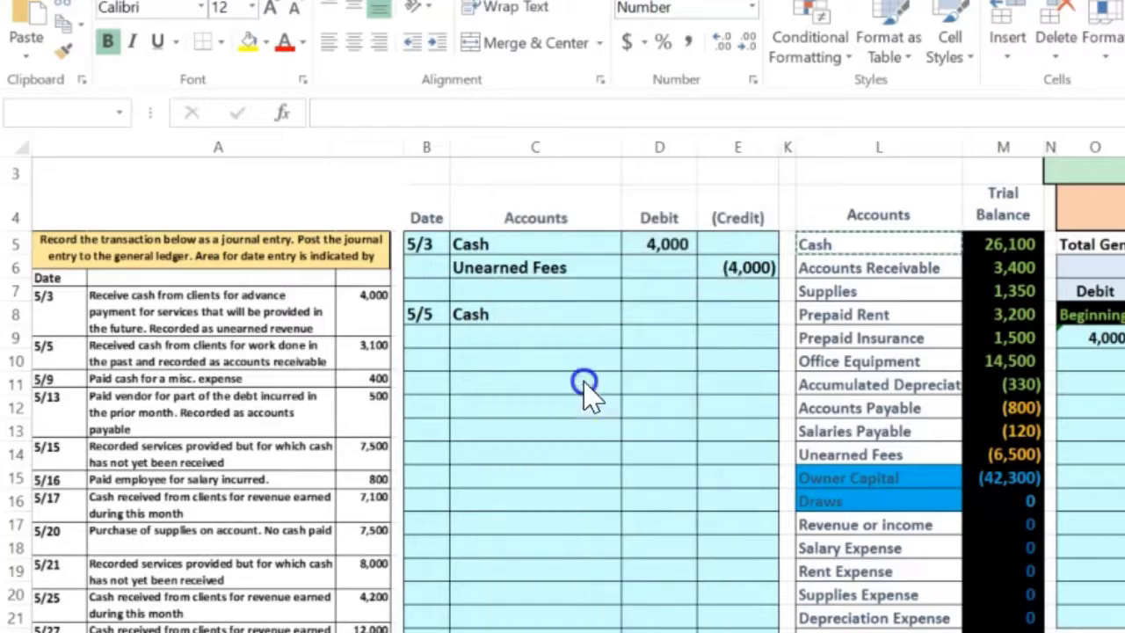
# Enter the 5/5 entry's amounts: 3100 as the Cash debit in D8 and -3100 as the credit in E9.
pyautogui.click(662, 308)
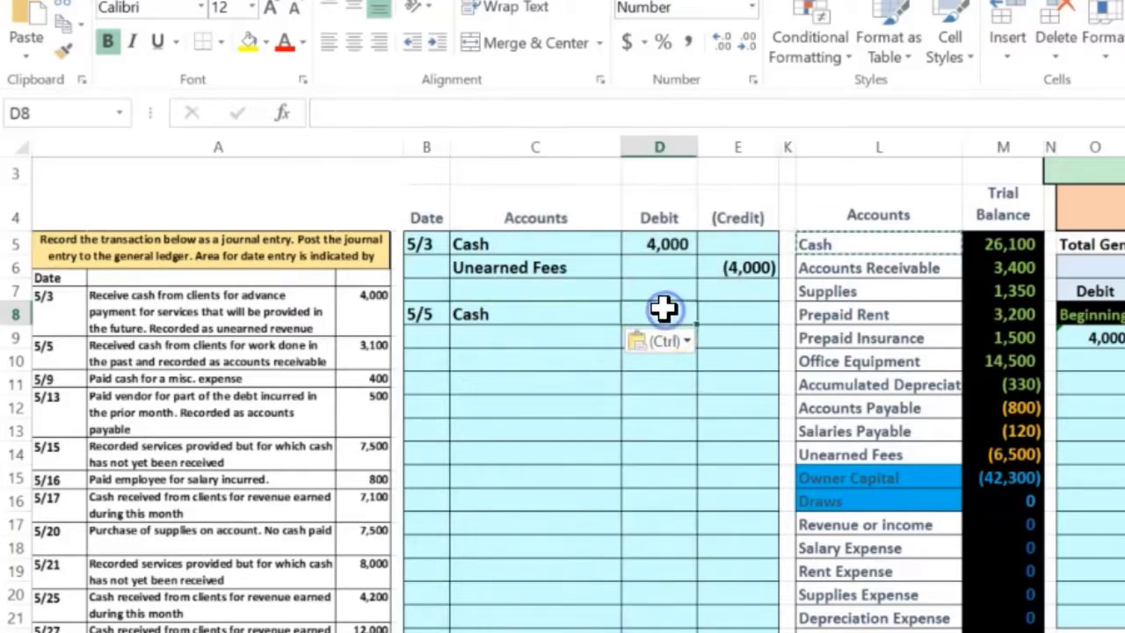
pyautogui.write('3100')
pyautogui.press('Return')
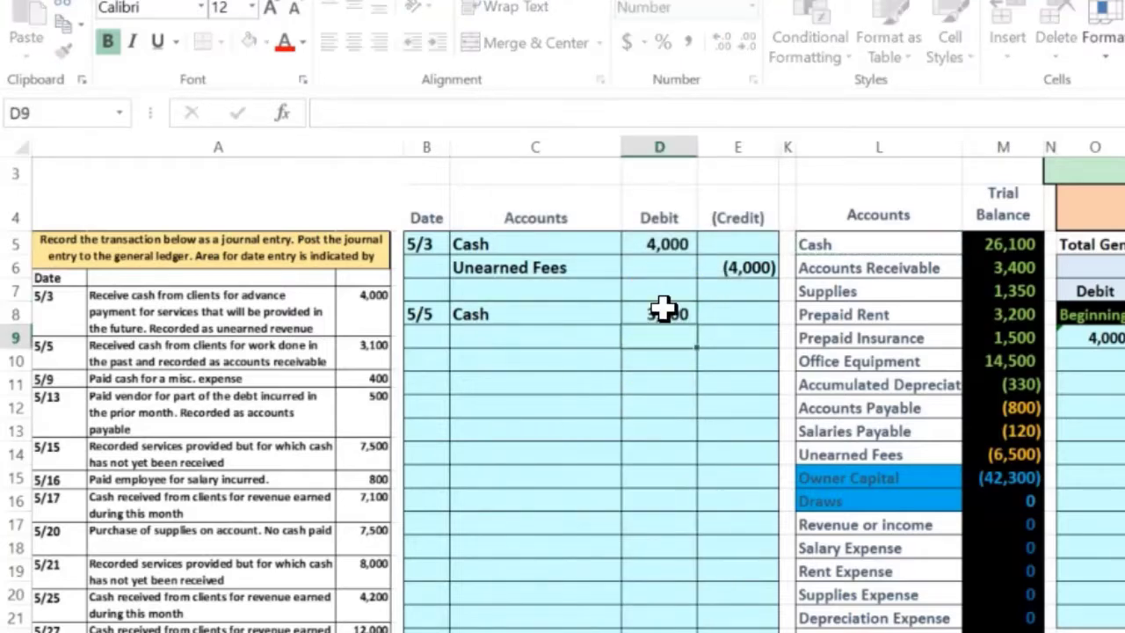
pyautogui.click(656, 145)
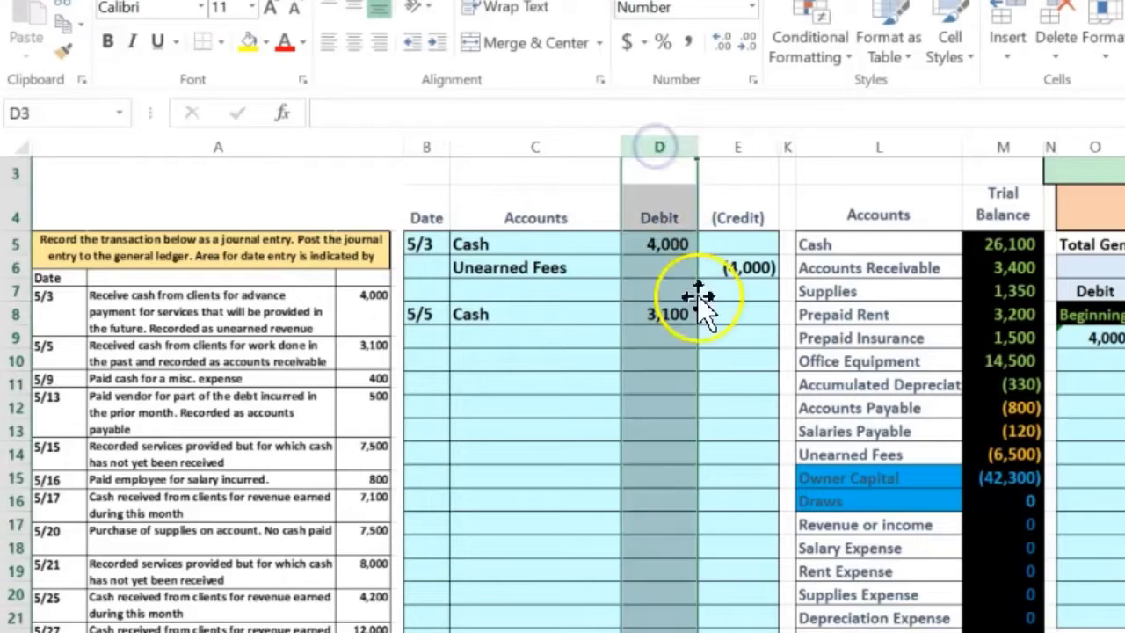
pyautogui.click(741, 336)
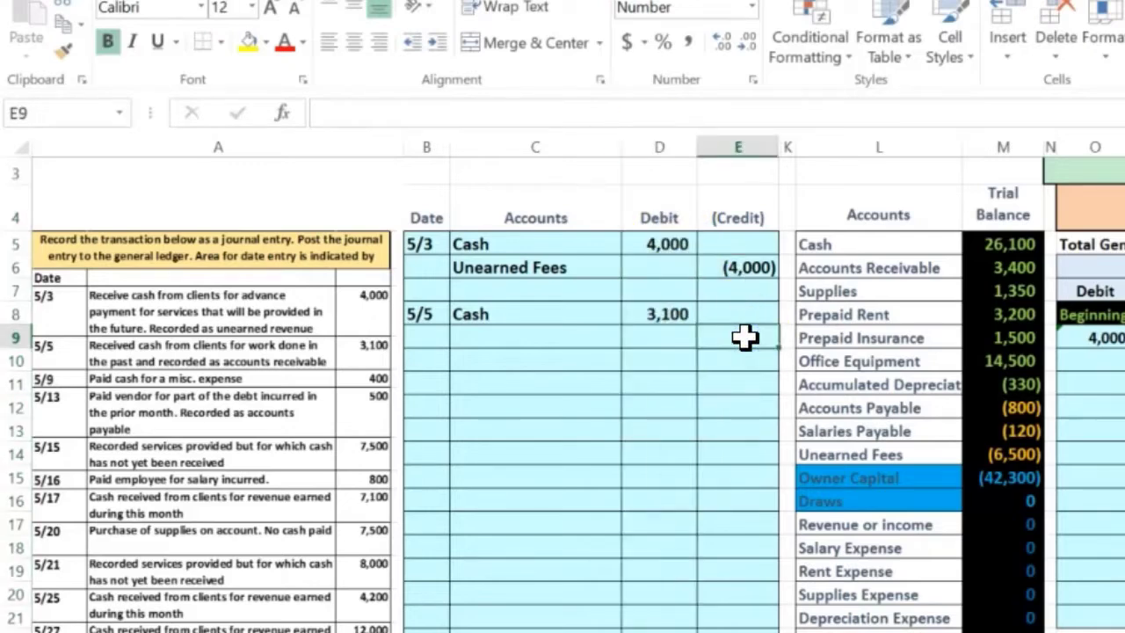
pyautogui.write('-')
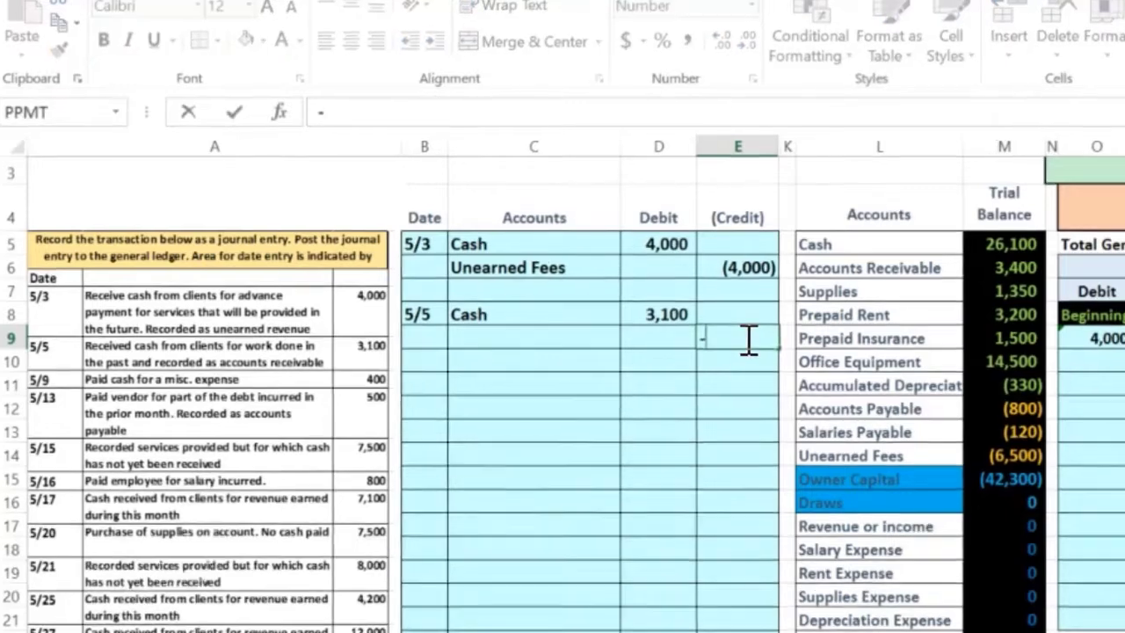
pyautogui.write('3100')
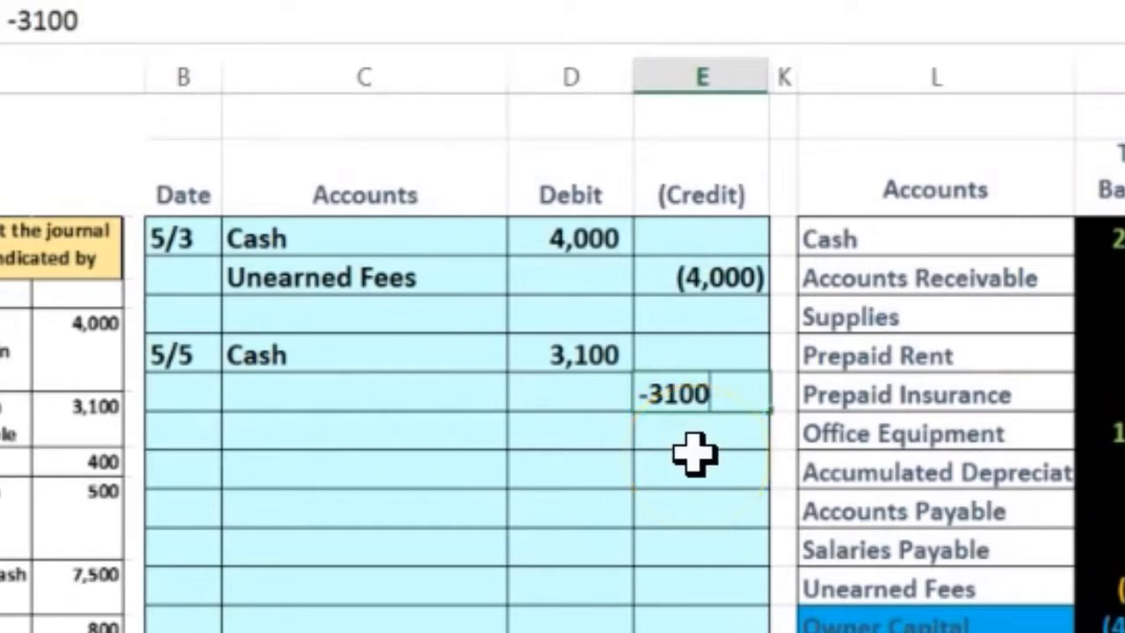
pyautogui.press('Return')
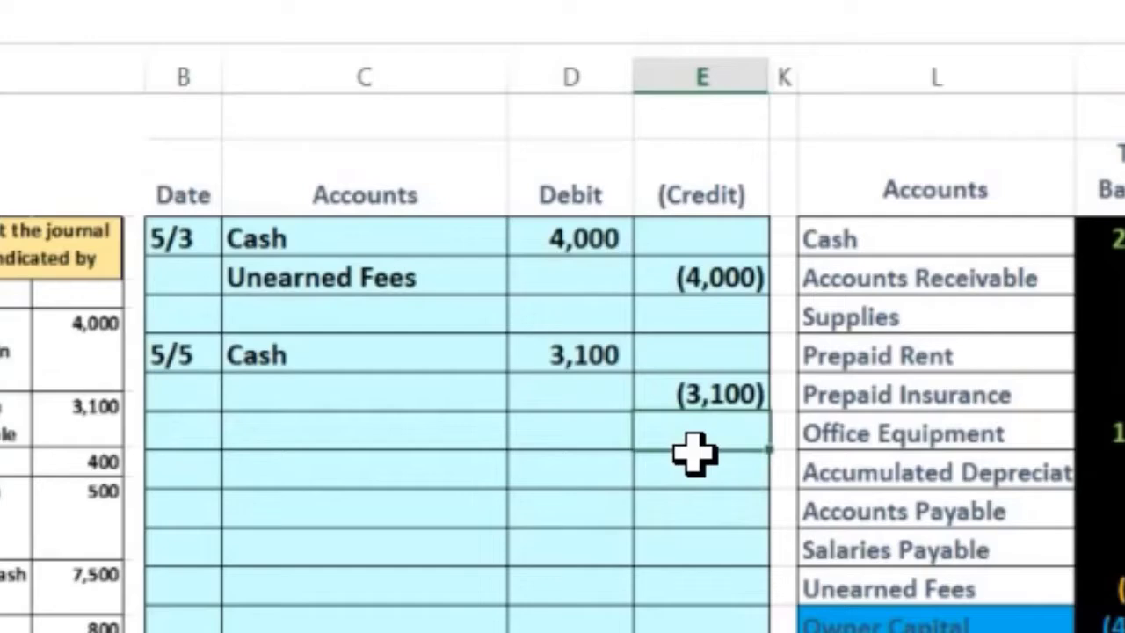
# Inspect the stored value behind the 5/5 credit in E9, leaving the cell's contents as entered.
pyautogui.click(712, 398)
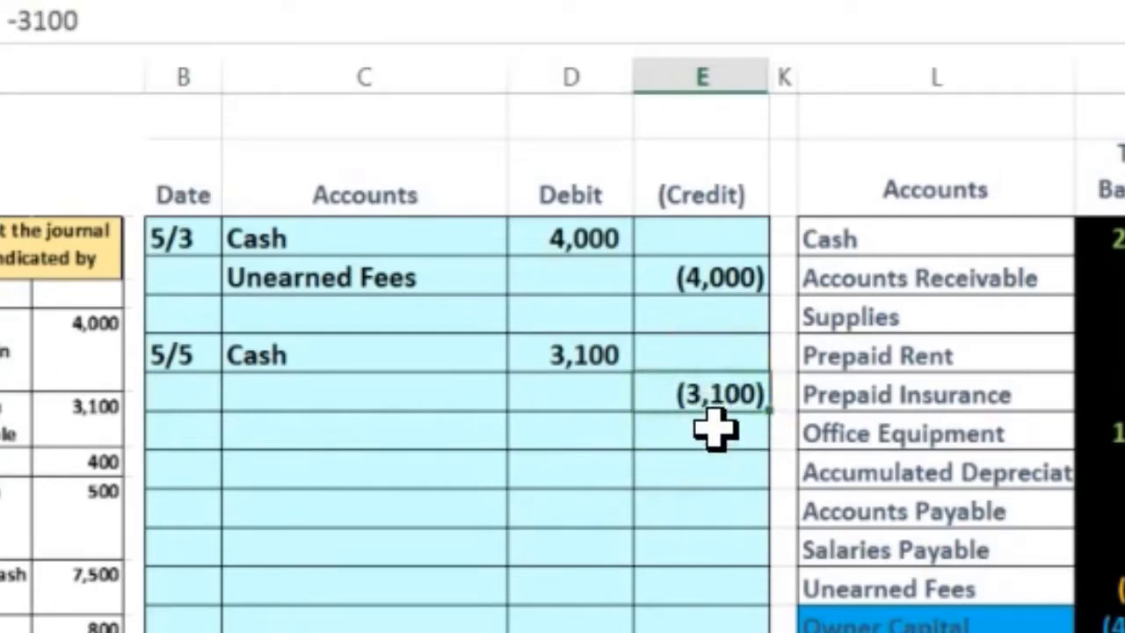
pyautogui.doubleClick(711, 396)
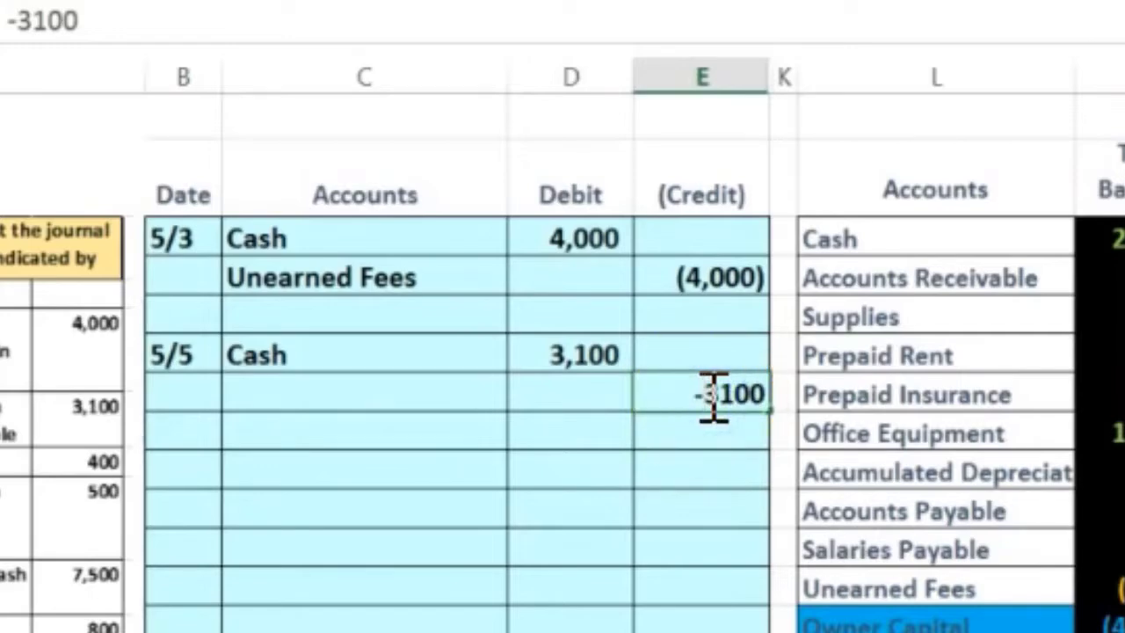
pyautogui.press('Return')
pyautogui.click(703, 395)
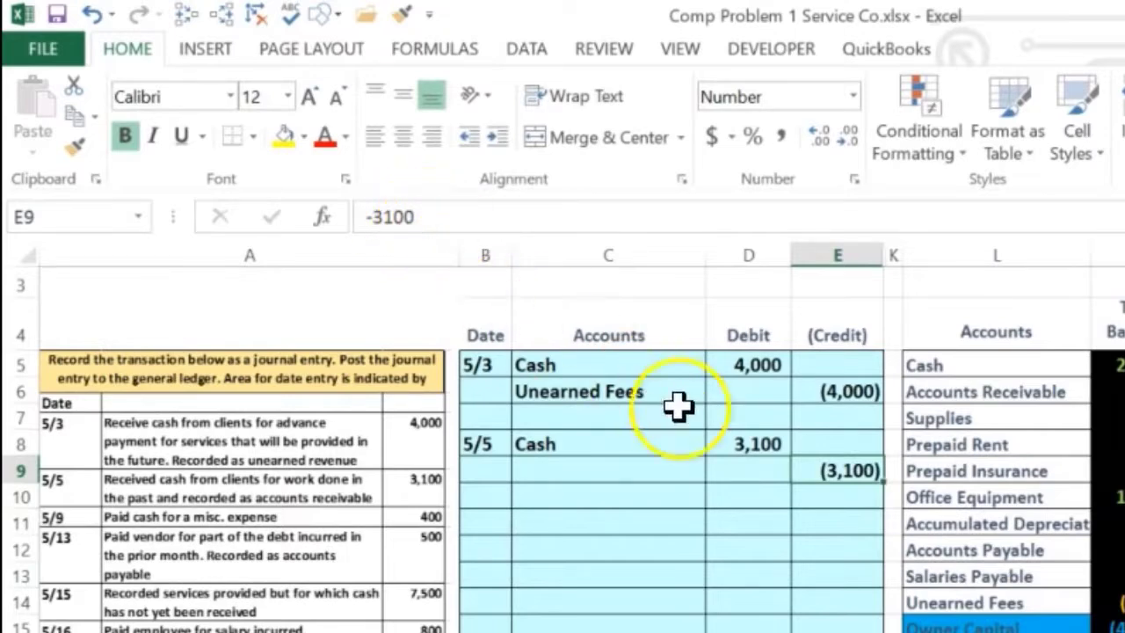
pyautogui.doubleClick(804, 461)
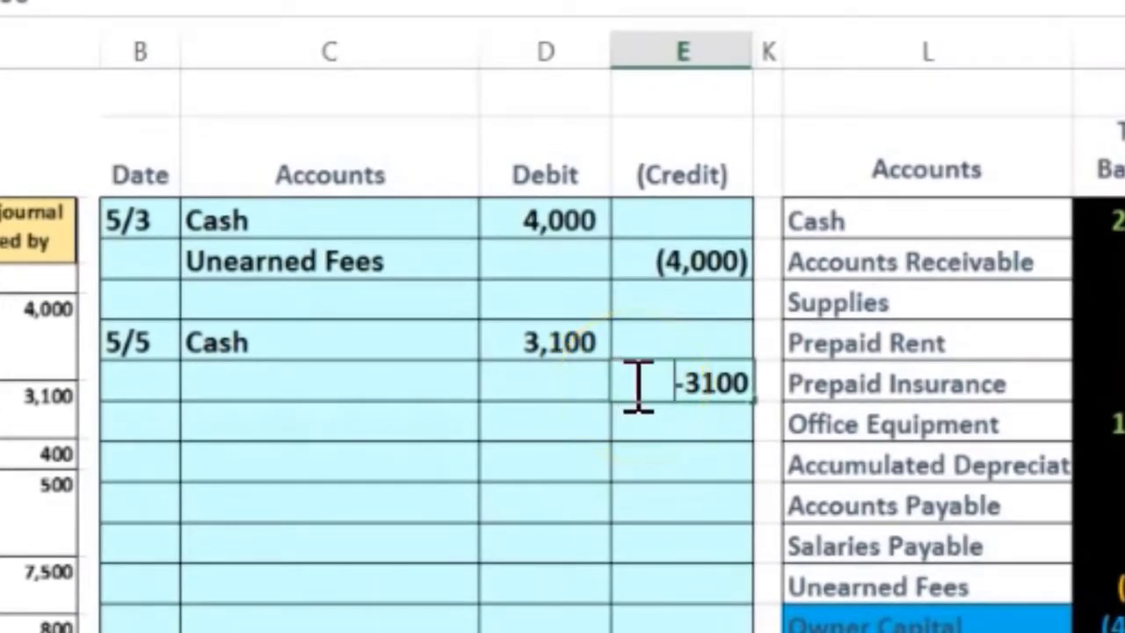
pyautogui.press('Return')
pyautogui.click(629, 380)
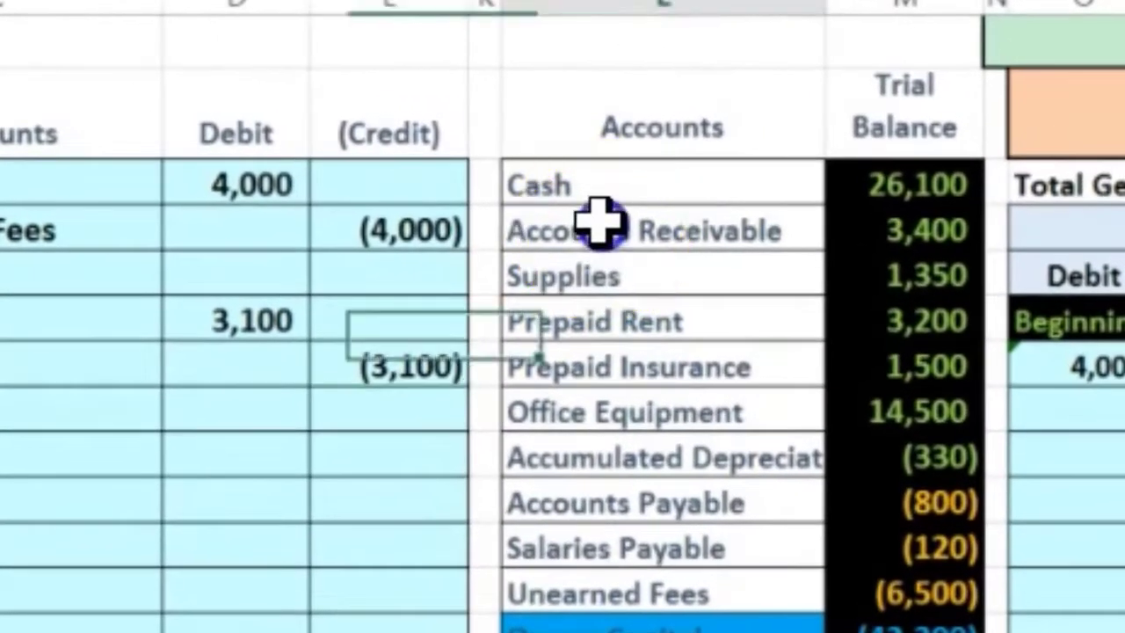
# Compare the Accounts Receivable trial balance amount with the 5/5 credit in E9.
pyautogui.click(886, 151)
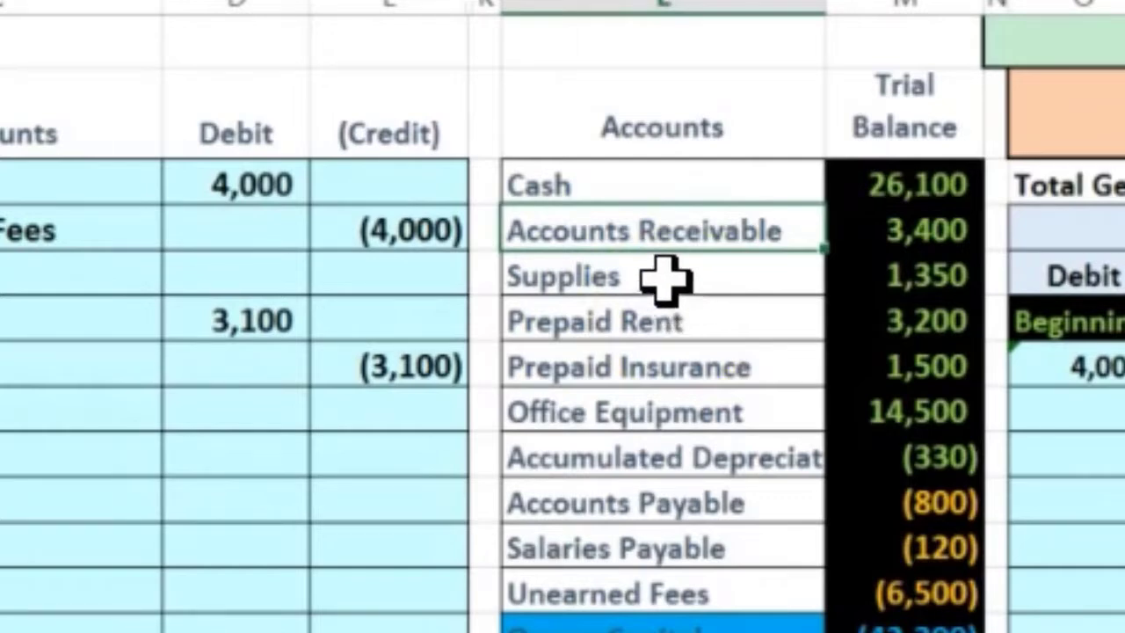
pyautogui.click(620, 224)
pyautogui.click(892, 218)
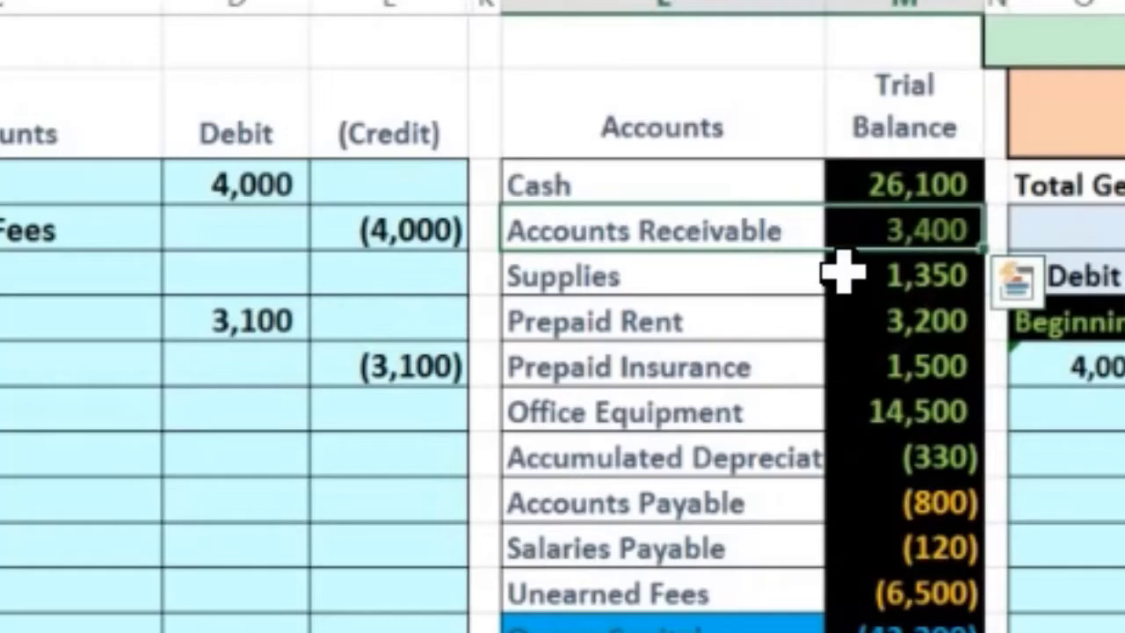
pyautogui.click(459, 368)
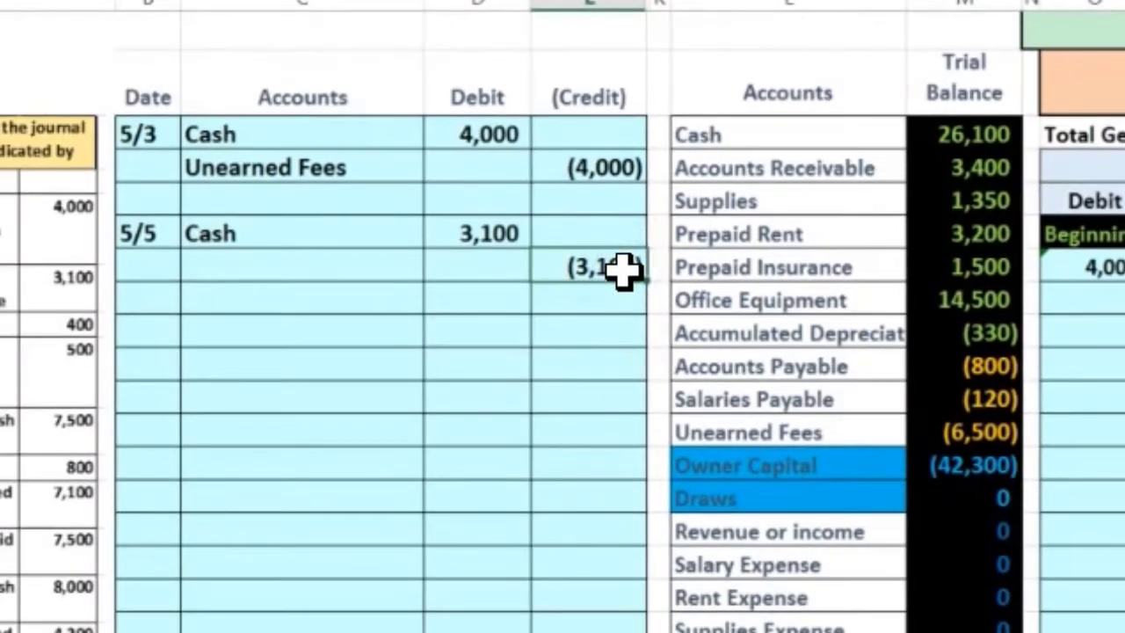
# Copy the Accounts Receivable name from the trial balance into C9 as a value, as the credit account of the 5/5 entry.
pyautogui.click(777, 160)
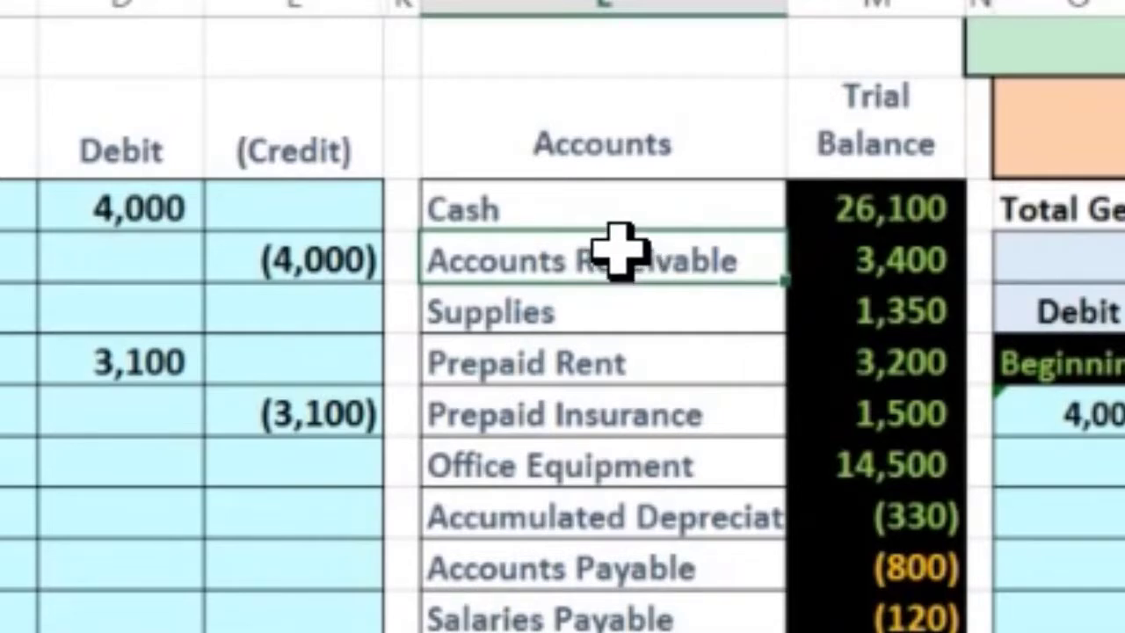
pyautogui.rightClick(608, 250)
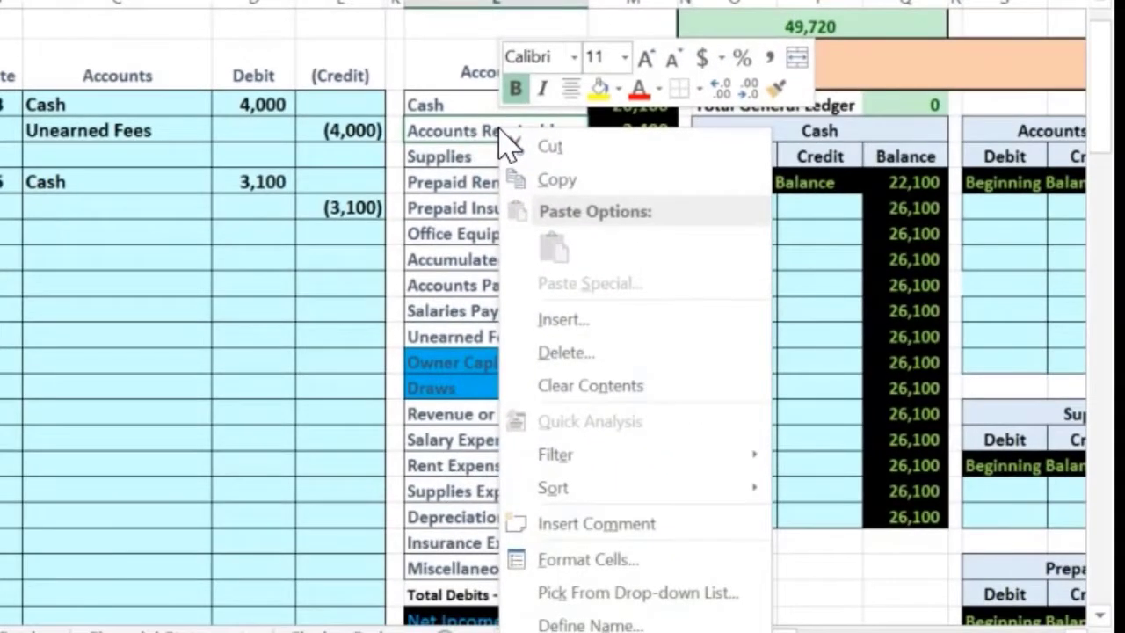
pyautogui.click(679, 310)
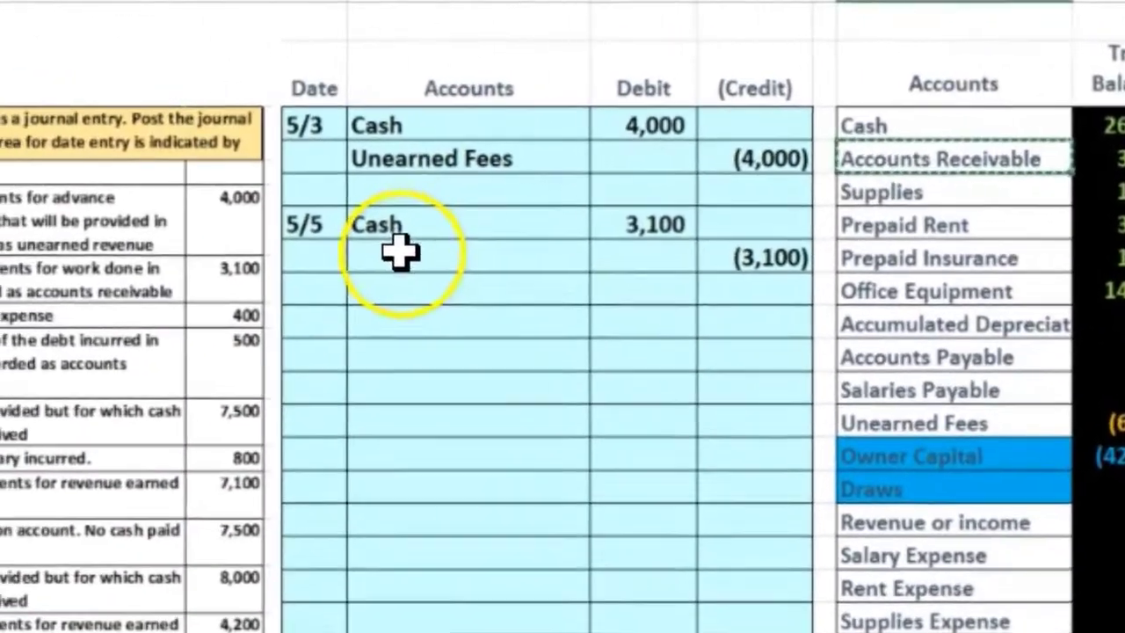
pyautogui.click(62, 206)
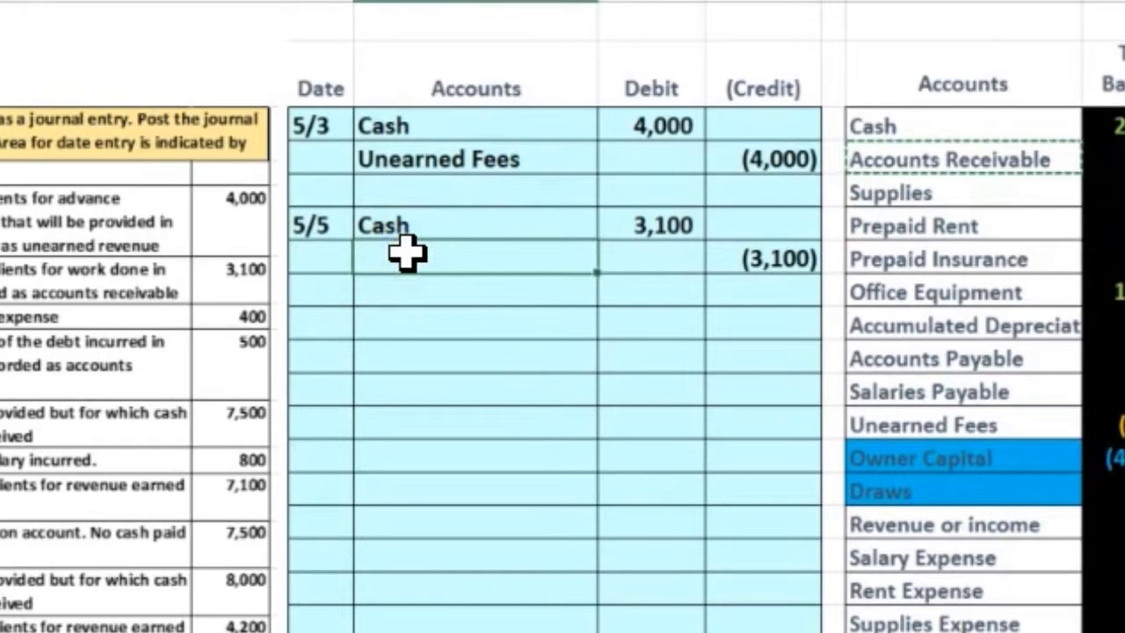
pyautogui.rightClick(406, 253)
pyautogui.click(531, 318)
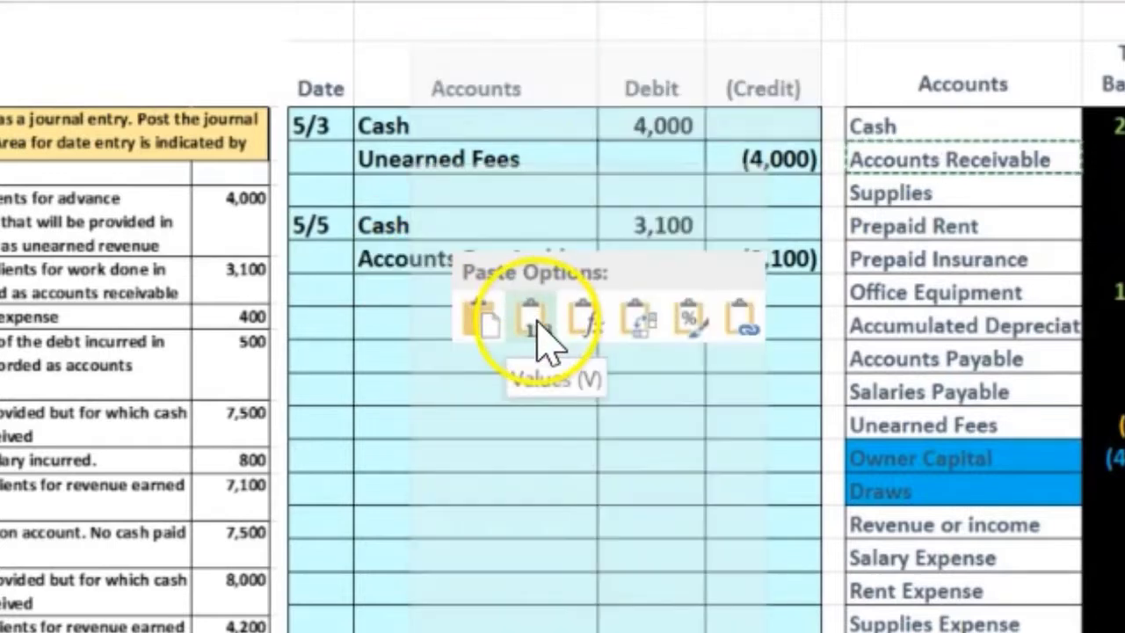
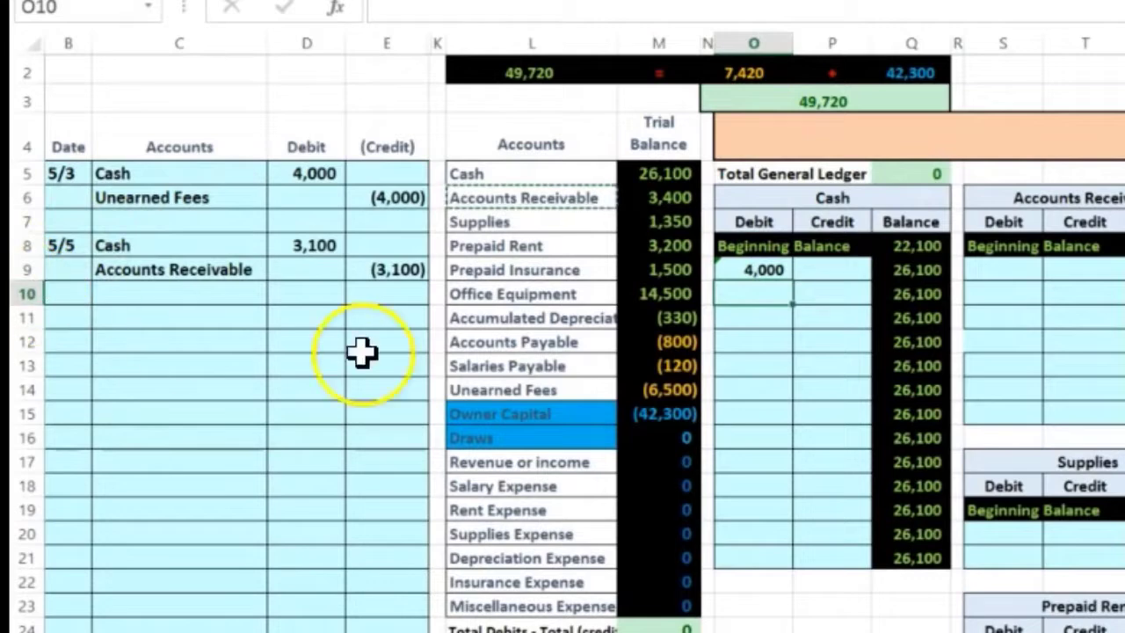
# Post the 5/5 Cash debit to the Cash ledger account with the formula =D8 in debit cell O10.
pyautogui.press('F2')
pyautogui.write('=')
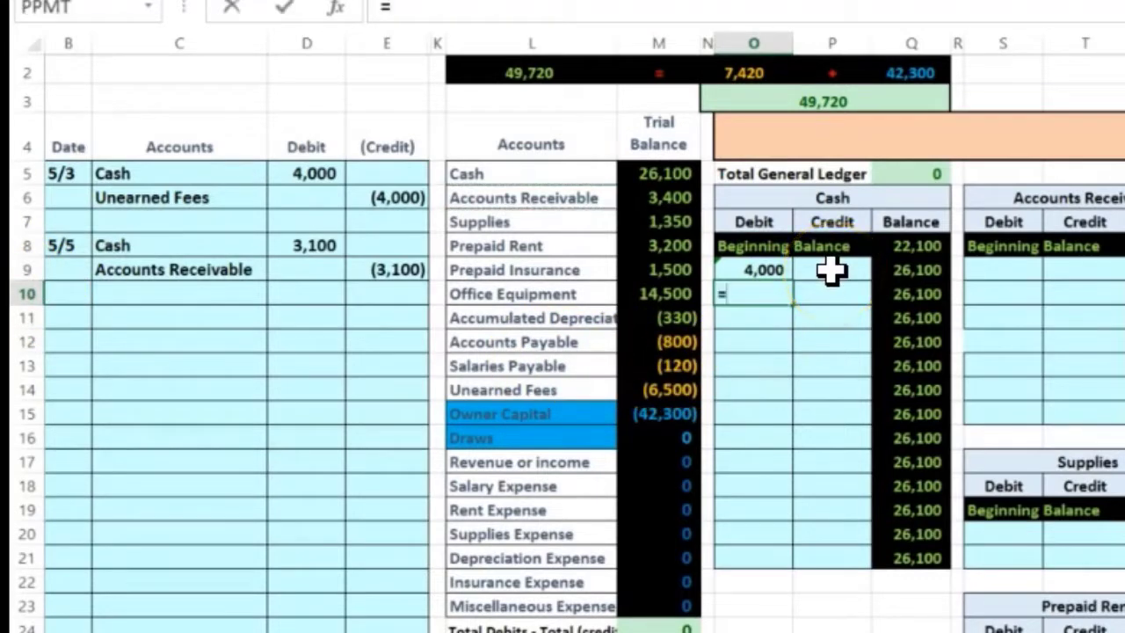
pyautogui.click(321, 244)
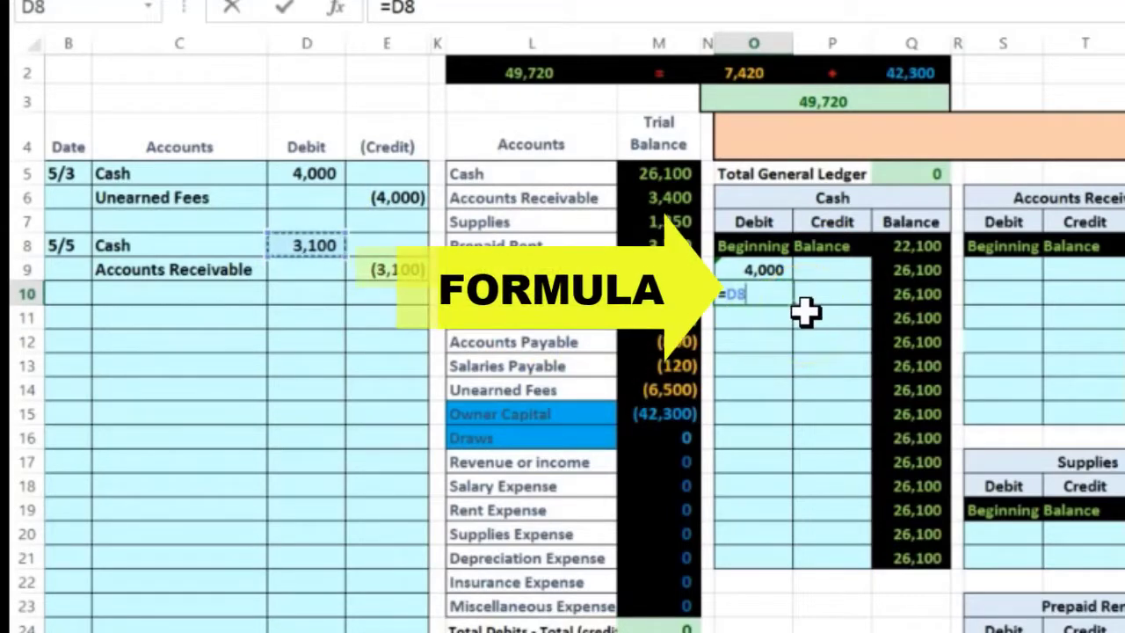
pyautogui.press('Return')
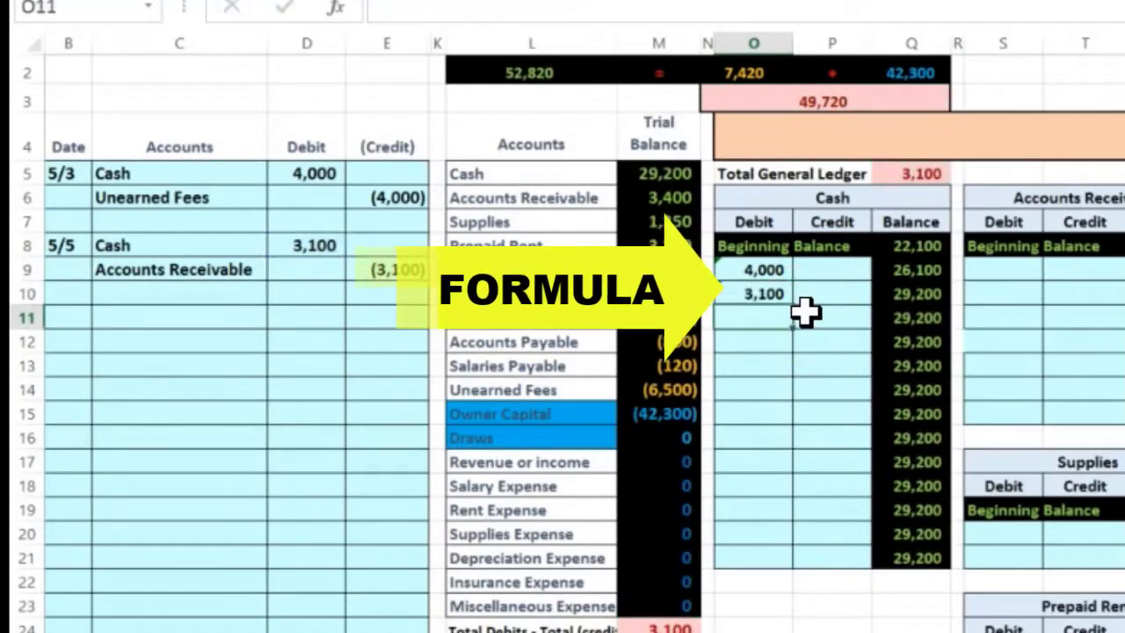
# Check the Cash running balance against the trial balance and its debit-credit total, and locate the Accounts Receivable ledger account.
pyautogui.click(901, 274)
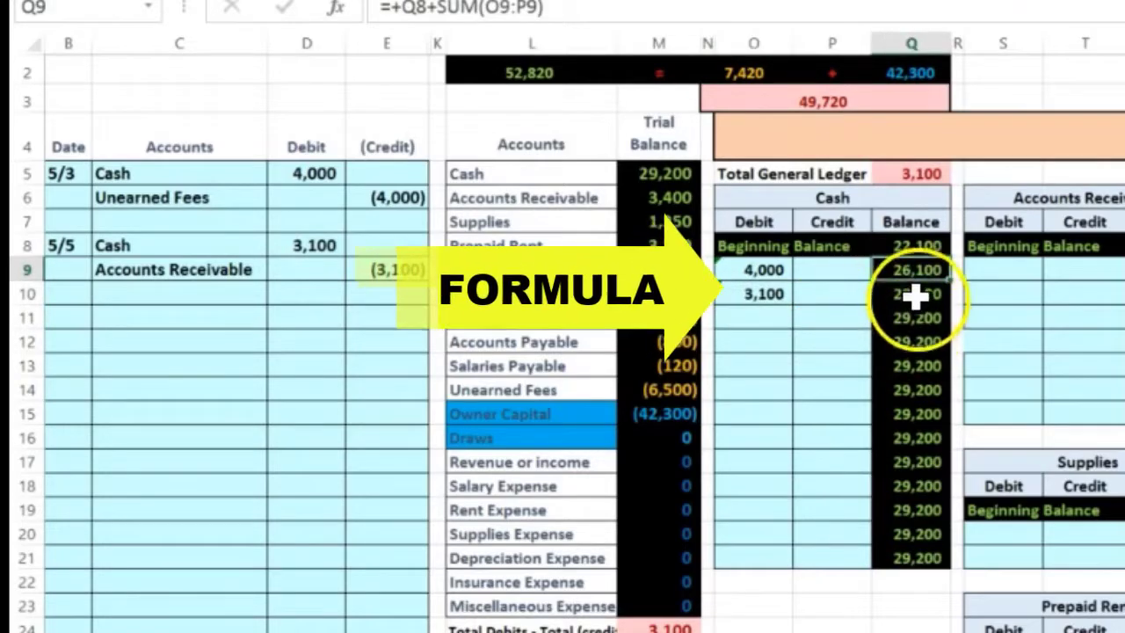
pyautogui.click(914, 295)
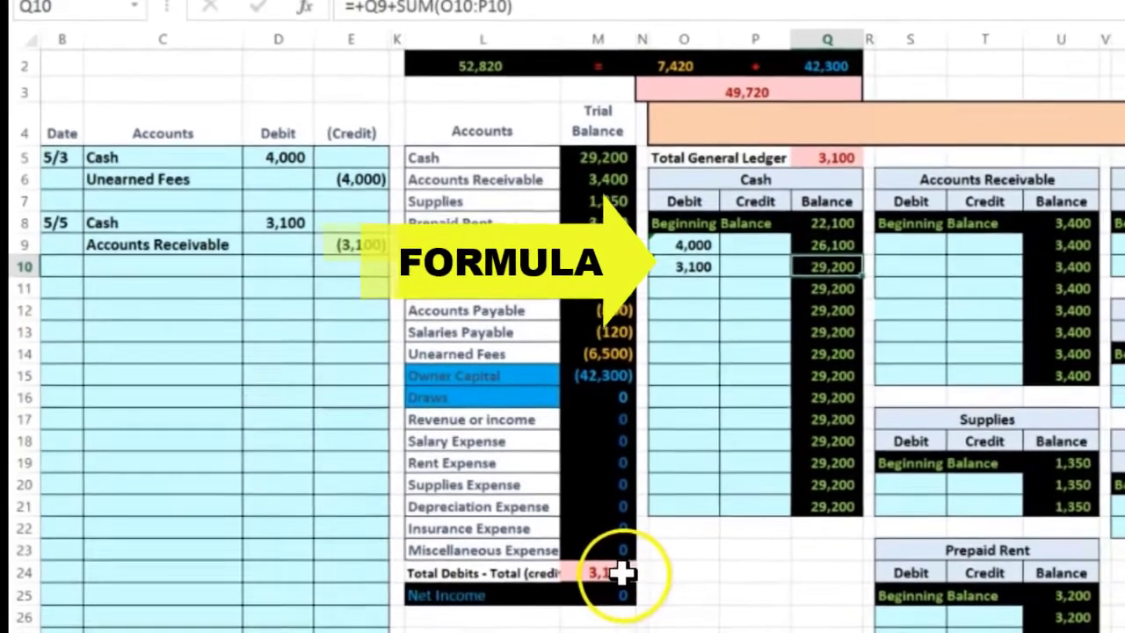
pyautogui.click(622, 572)
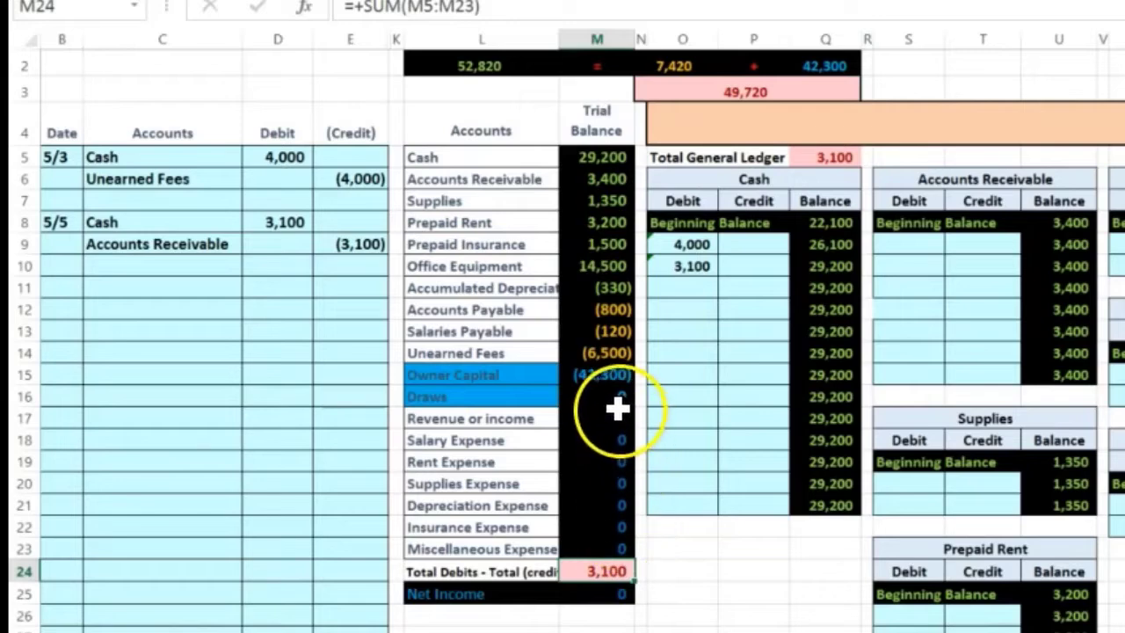
pyautogui.click(593, 158)
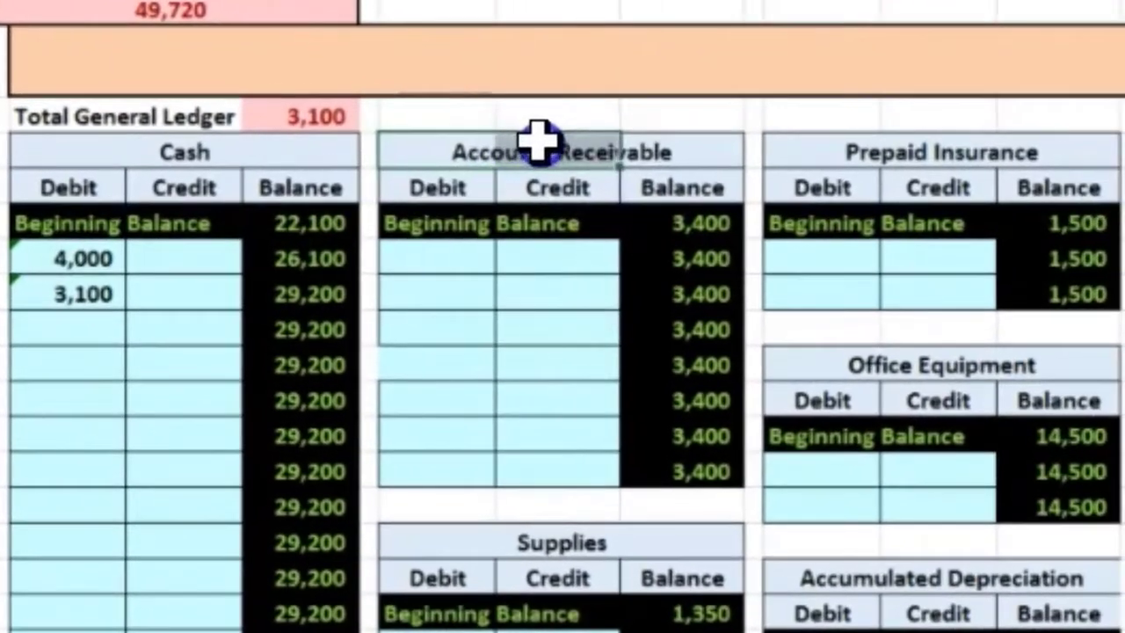
pyautogui.click(1045, 179)
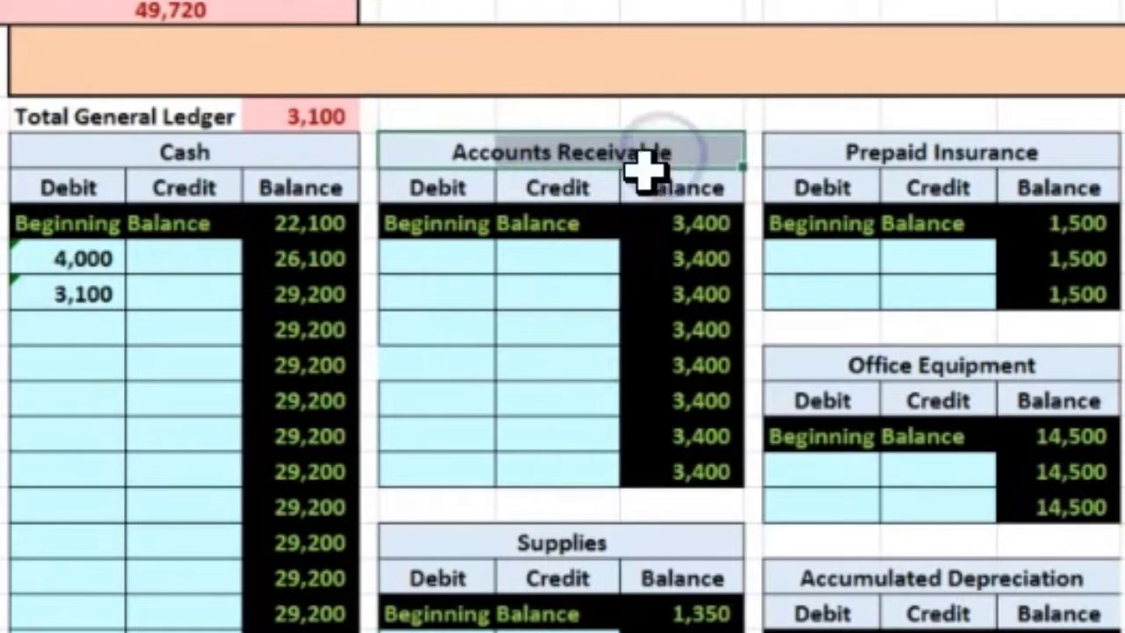
# Post the 5/5 Accounts Receivable credit to its ledger account with the formula =E9 in credit cell T9.
pyautogui.click(585, 250)
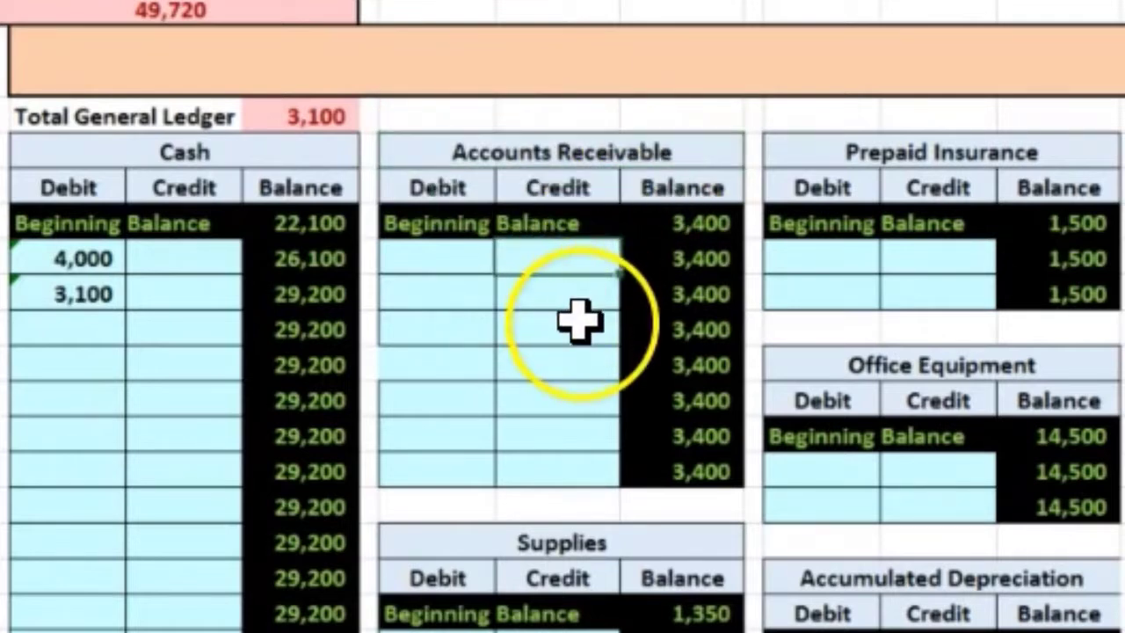
pyautogui.write('=')
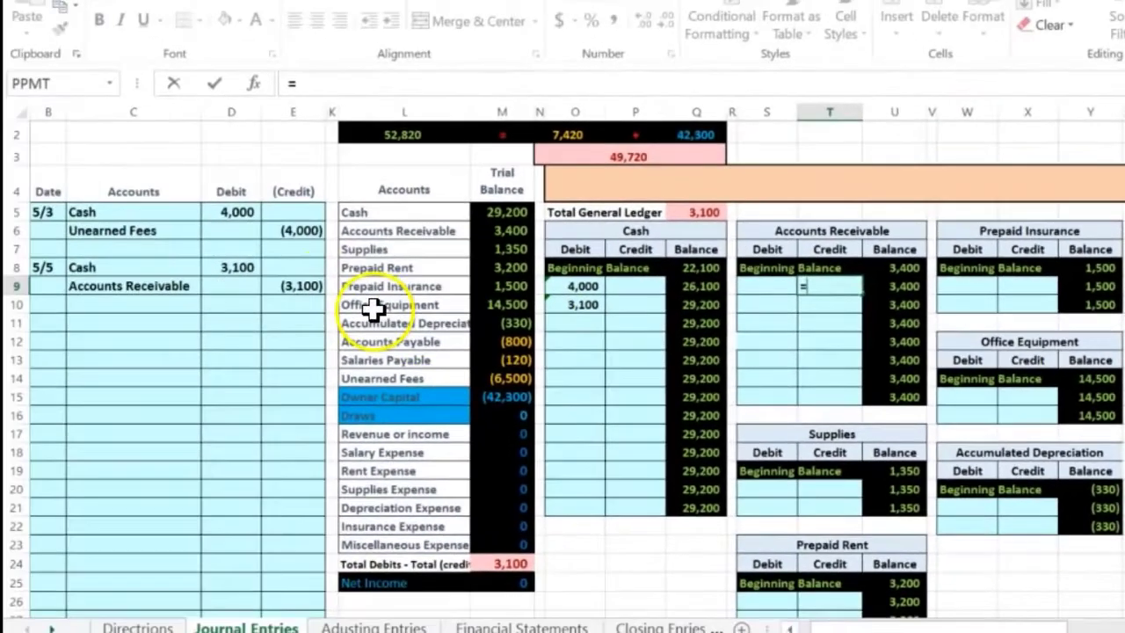
pyautogui.click(310, 287)
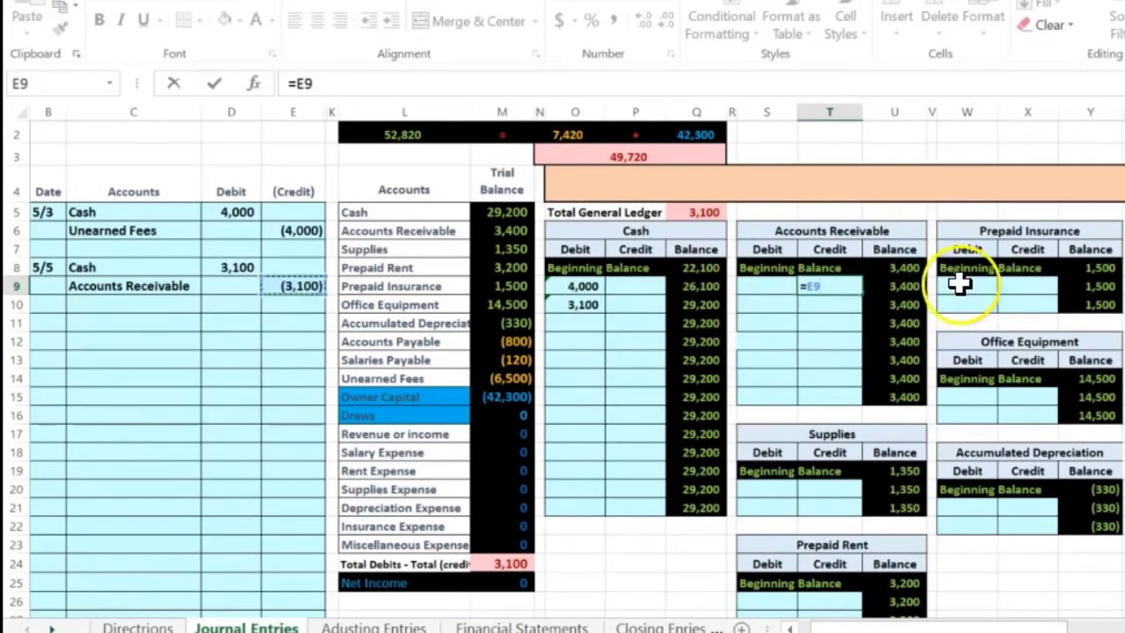
pyautogui.press('Return')
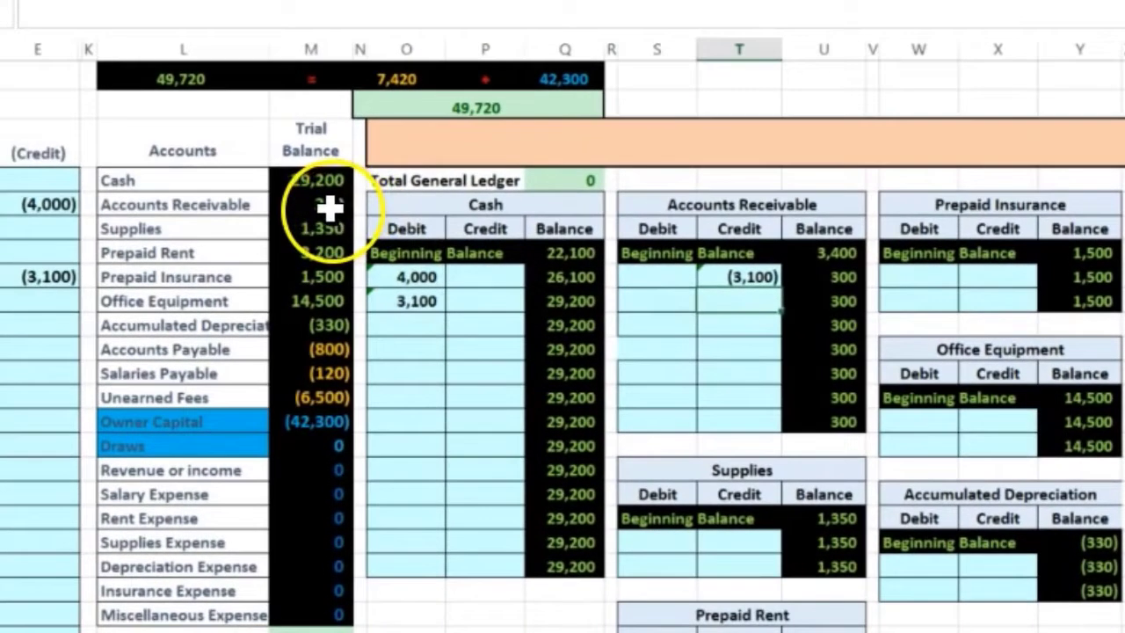
# Trace the precedents of the Accounts Receivable trial balance amount in M6 and check the option for adding Trace Precedents to the Quick Access Toolbar.
pyautogui.click(265, 199)
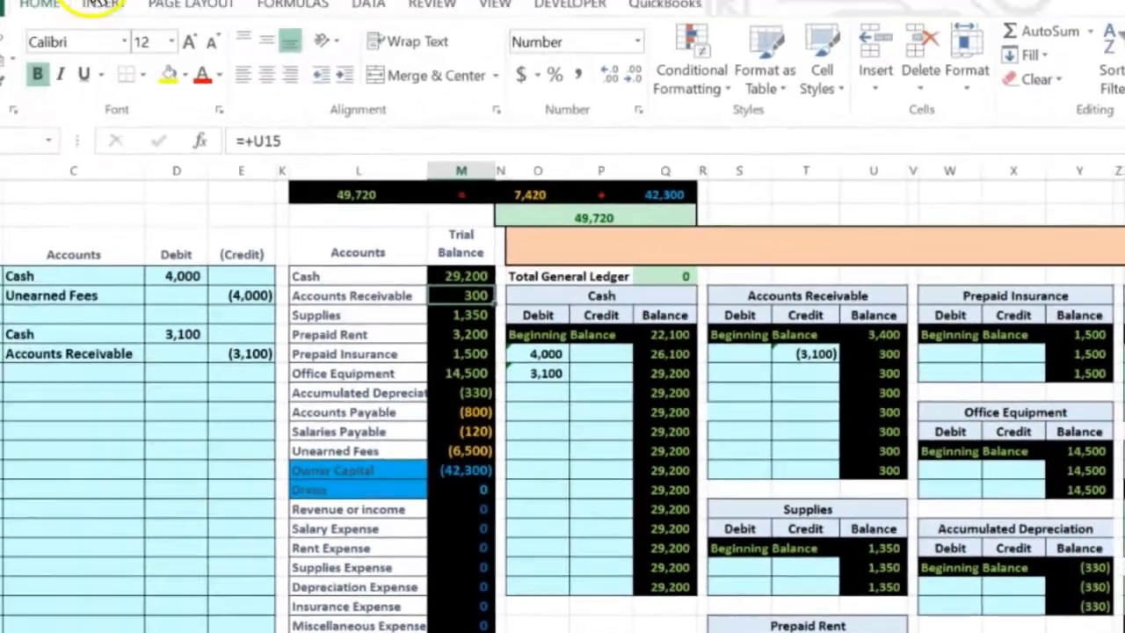
pyautogui.click(143, 11)
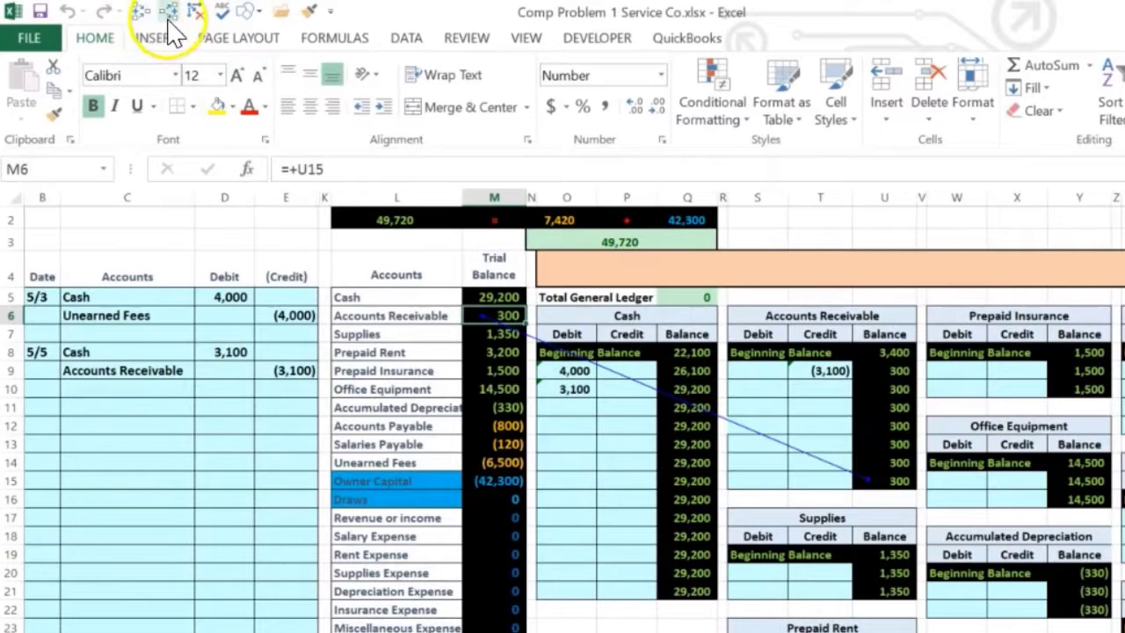
pyautogui.click(404, 39)
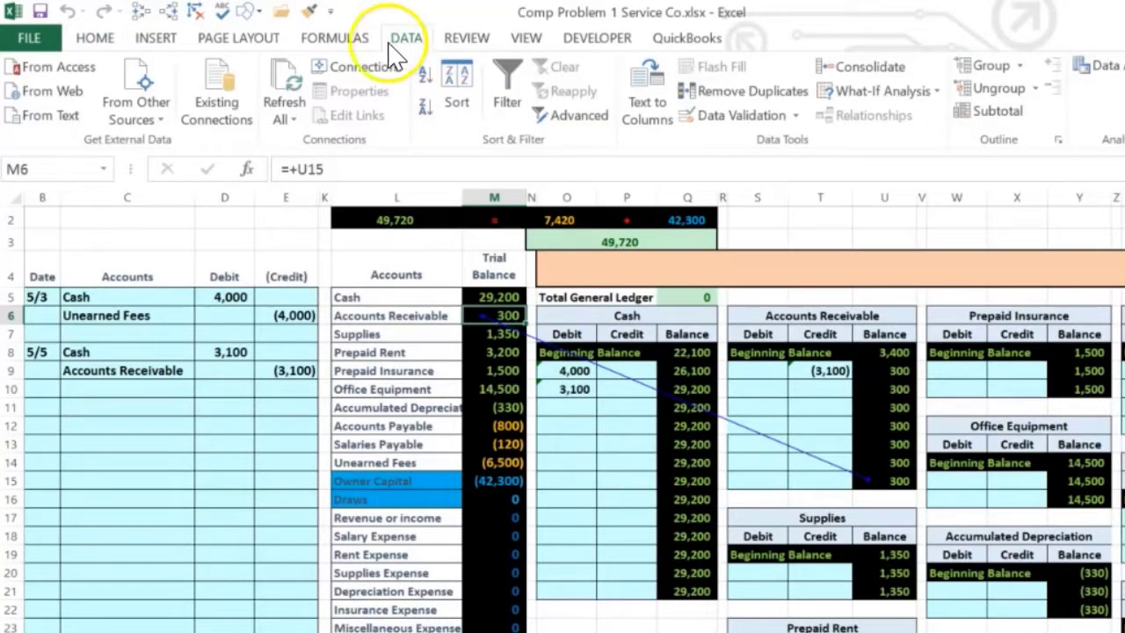
pyautogui.click(348, 46)
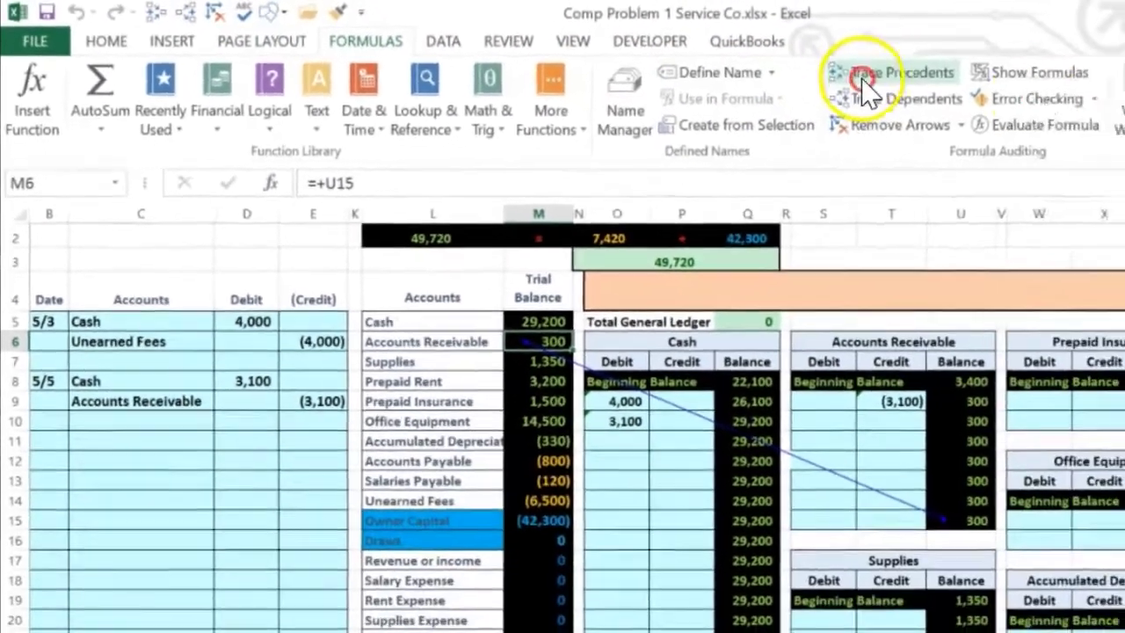
pyautogui.rightClick(859, 81)
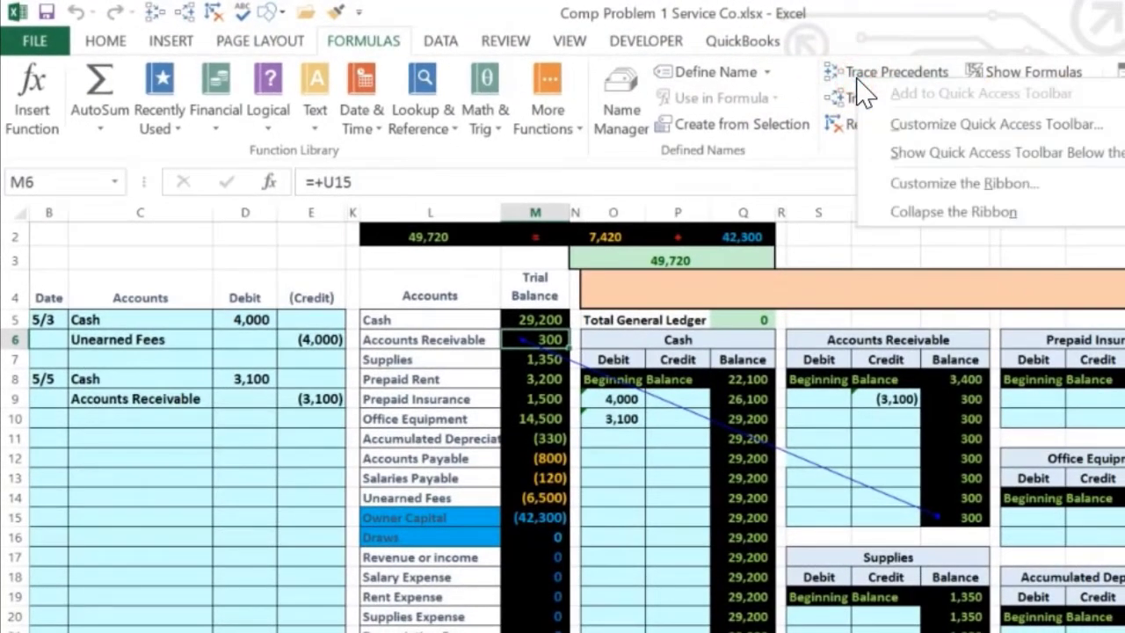
pyautogui.click(881, 96)
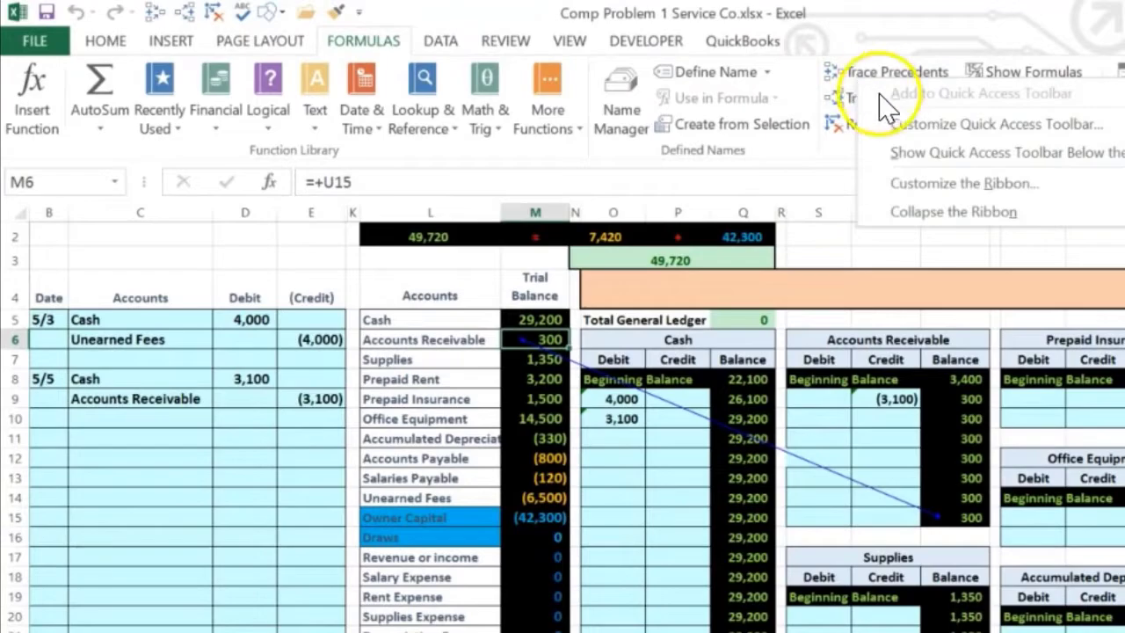
pyautogui.click(826, 12)
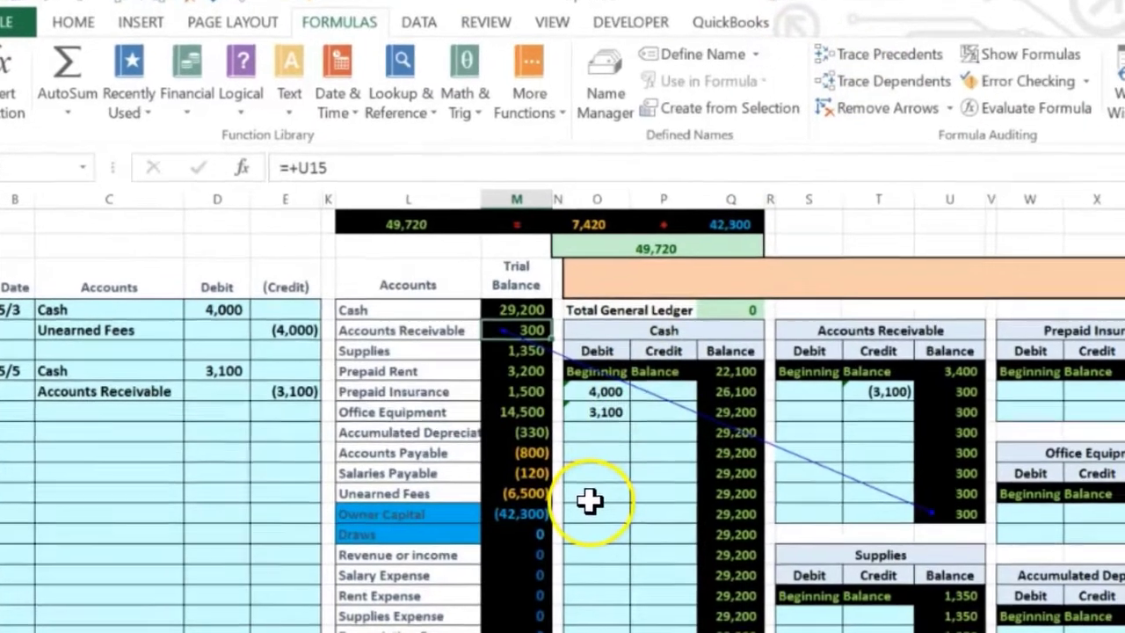
pyautogui.click(590, 496)
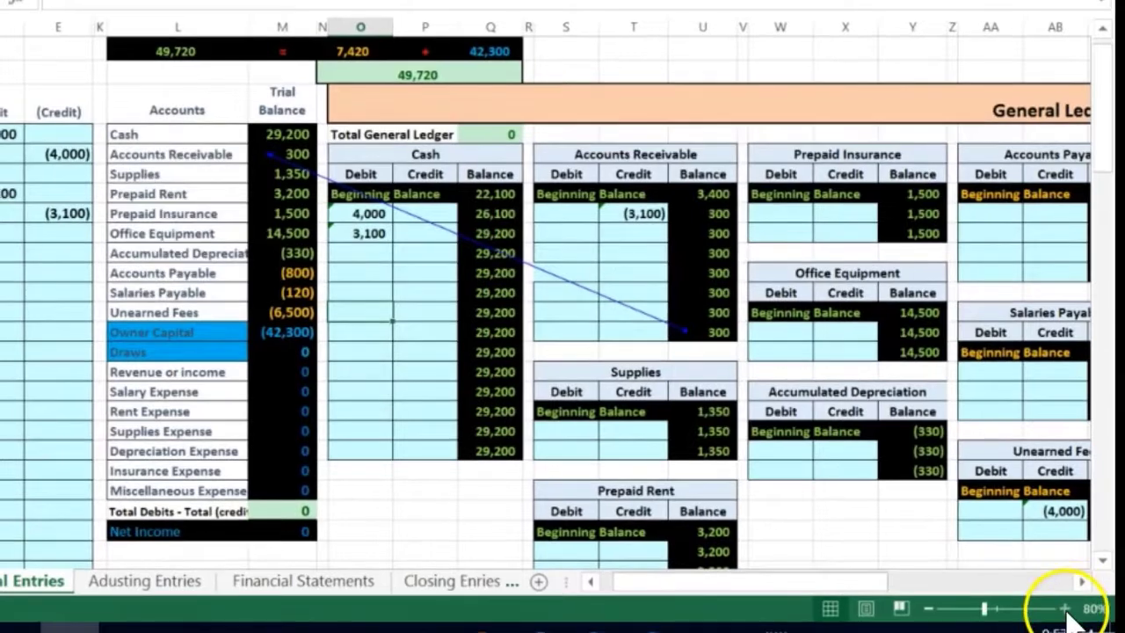
# Enter the date 5/9 in B11 to start the journal entry for the miscellaneous expense.
pyautogui.click(1064, 608)
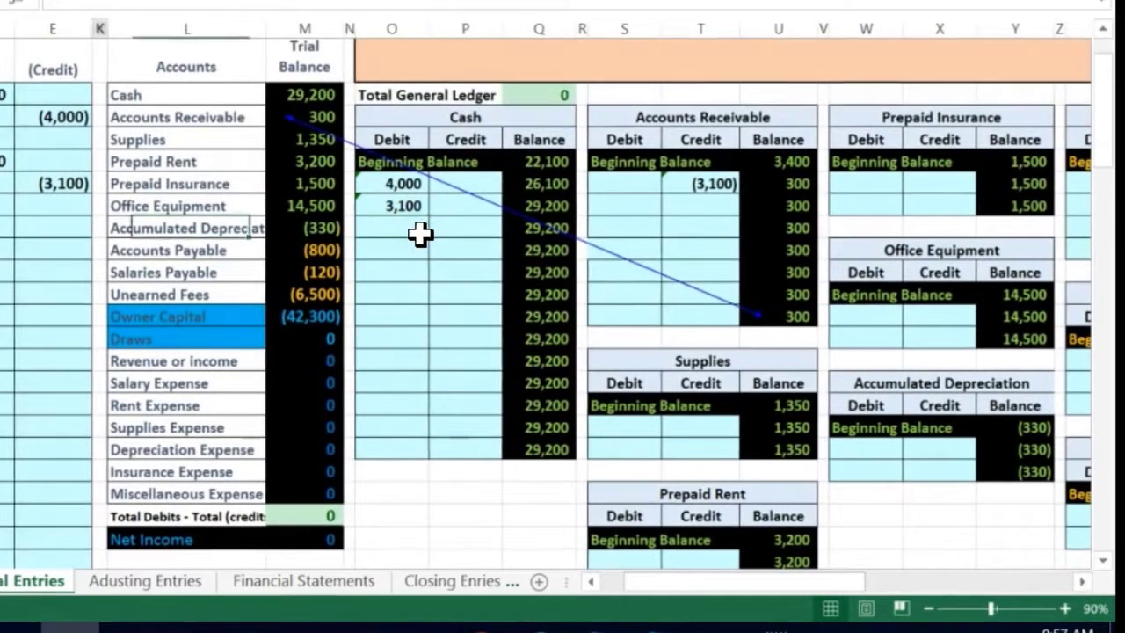
pyautogui.hscroll(-3, 419, 233)
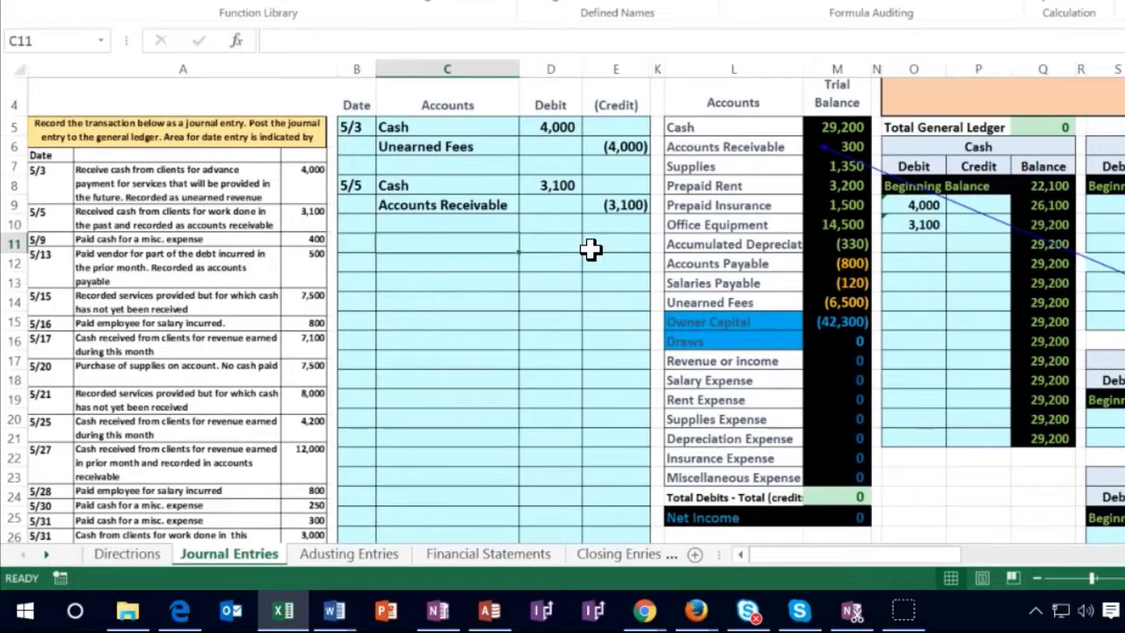
pyautogui.press('Left')
pyautogui.write('5/9')
pyautogui.press('Return')
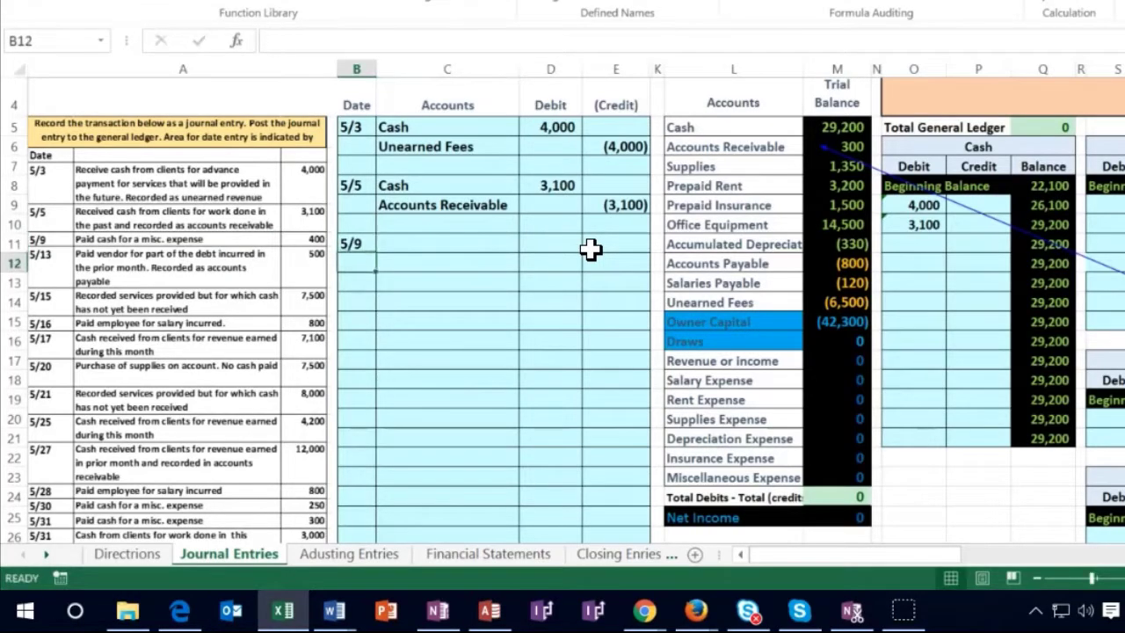
pyautogui.press('Up')
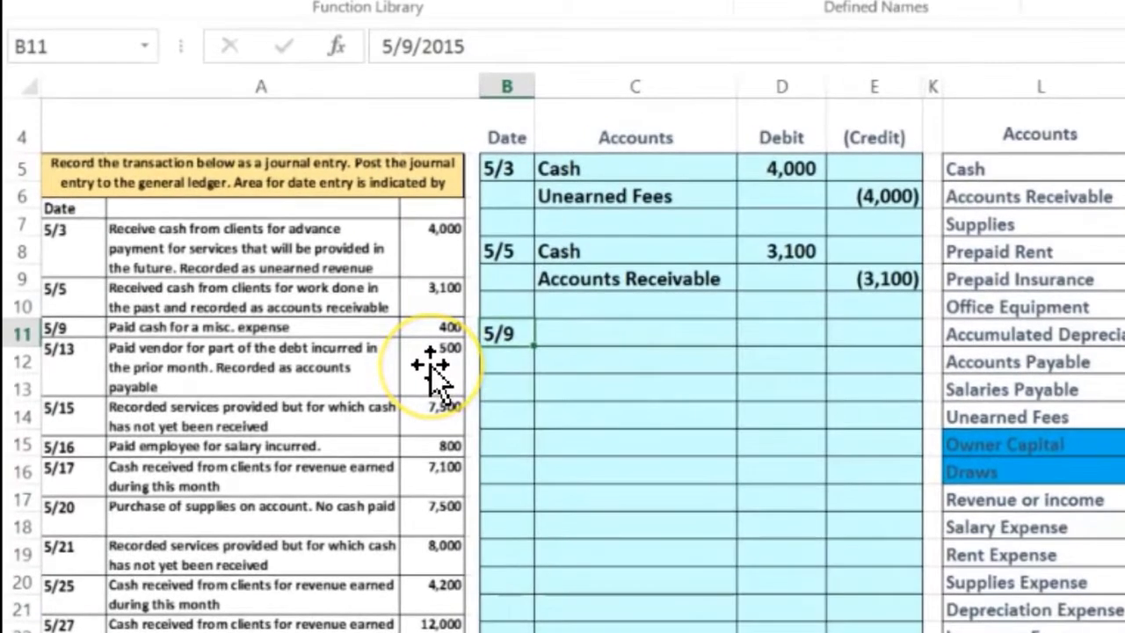
# Remove the precedent arrows and check the Cash account and its amount in the trial balance.
pyautogui.click(583, 326)
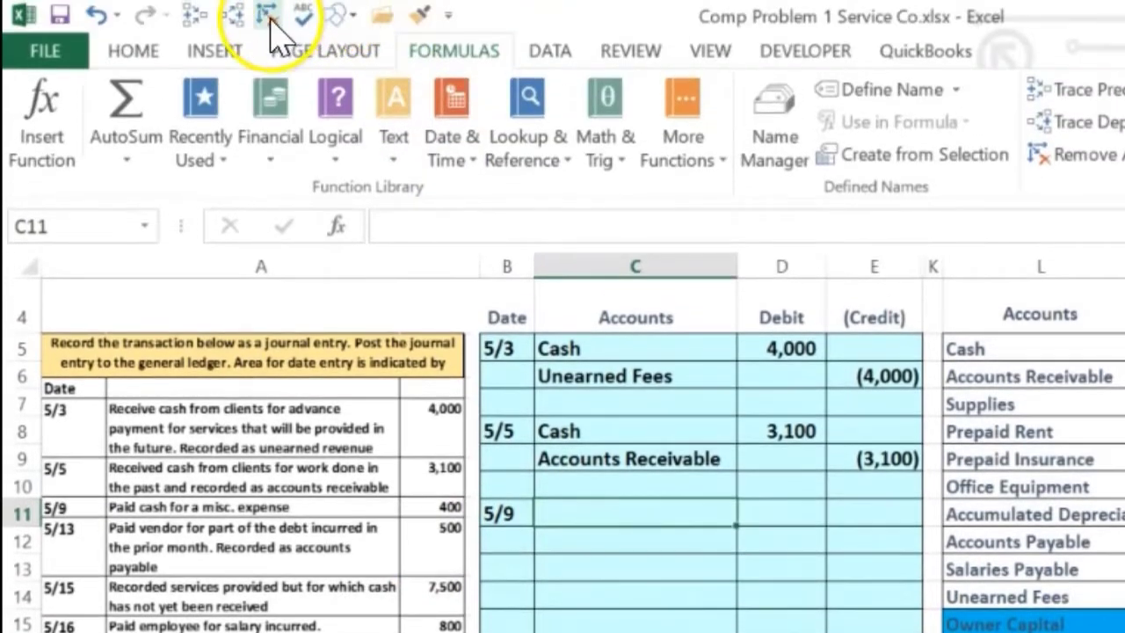
pyautogui.moveTo(946, 344); pyautogui.dragTo(1124, 348)
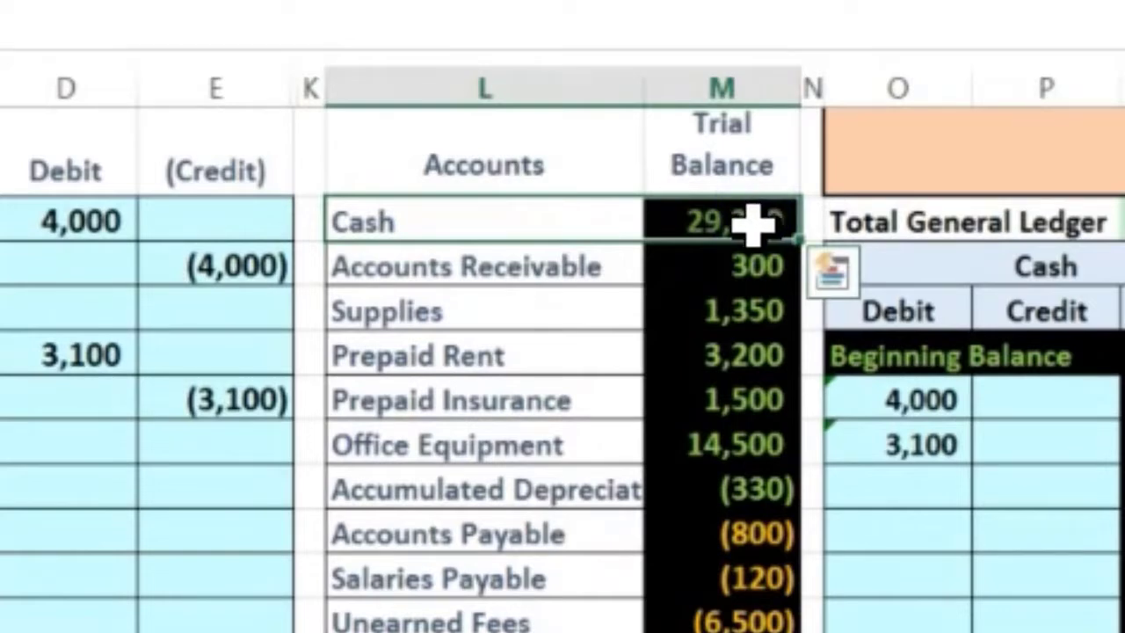
pyautogui.click(722, 264)
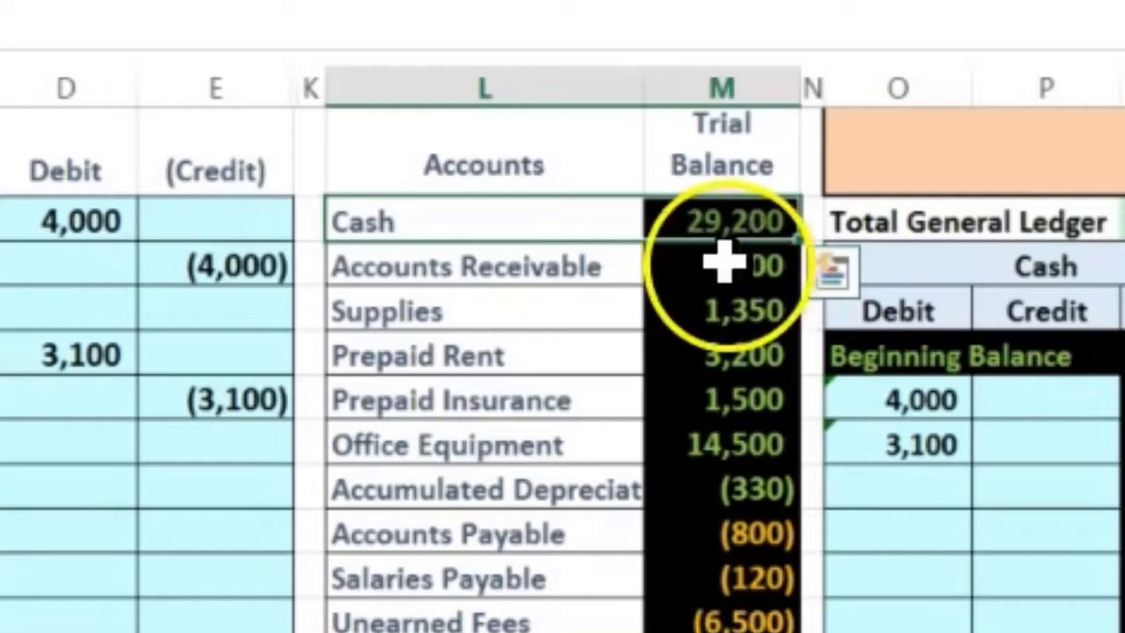
pyautogui.click(654, 290)
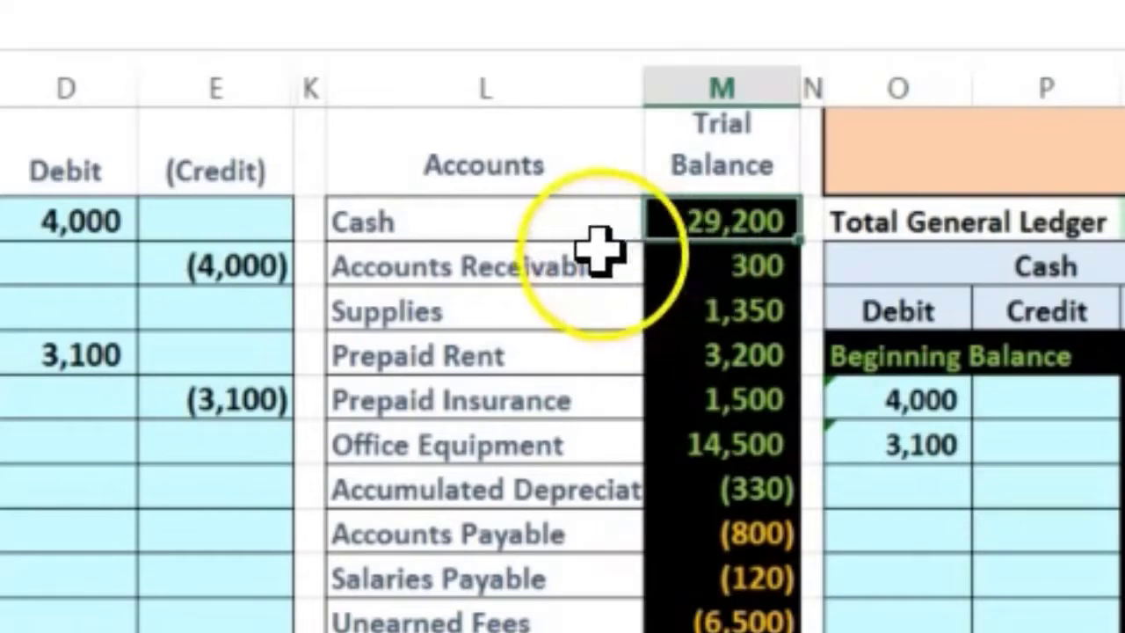
# Copy the Cash name from the trial balance into C12 as a value, as the credit account of the 5/9 entry.
pyautogui.rightClick(448, 212)
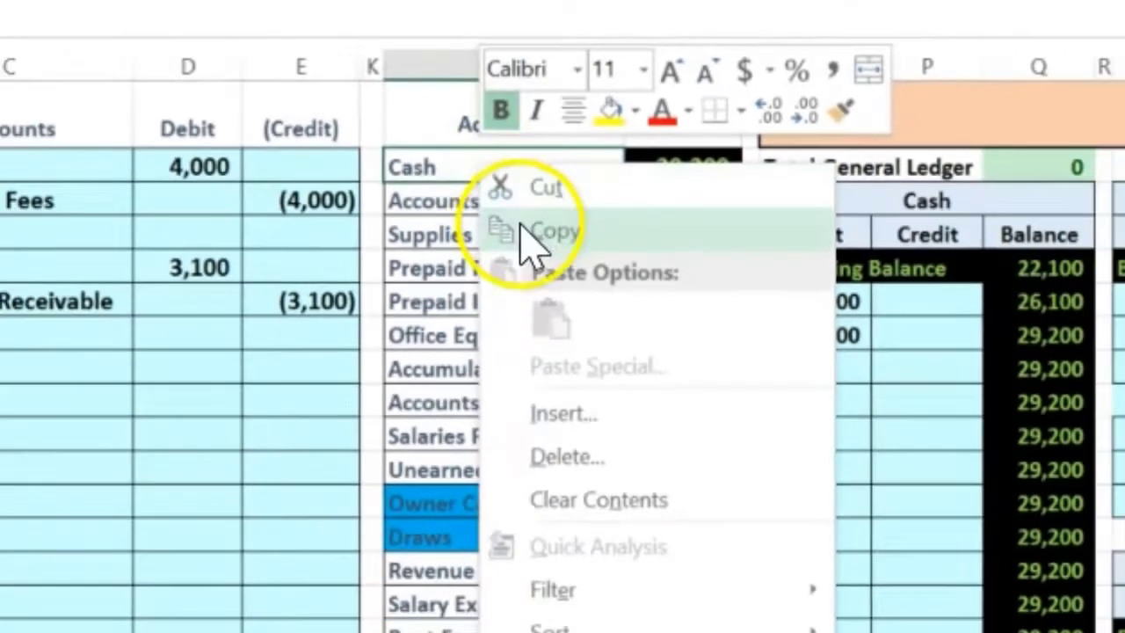
pyautogui.click(531, 233)
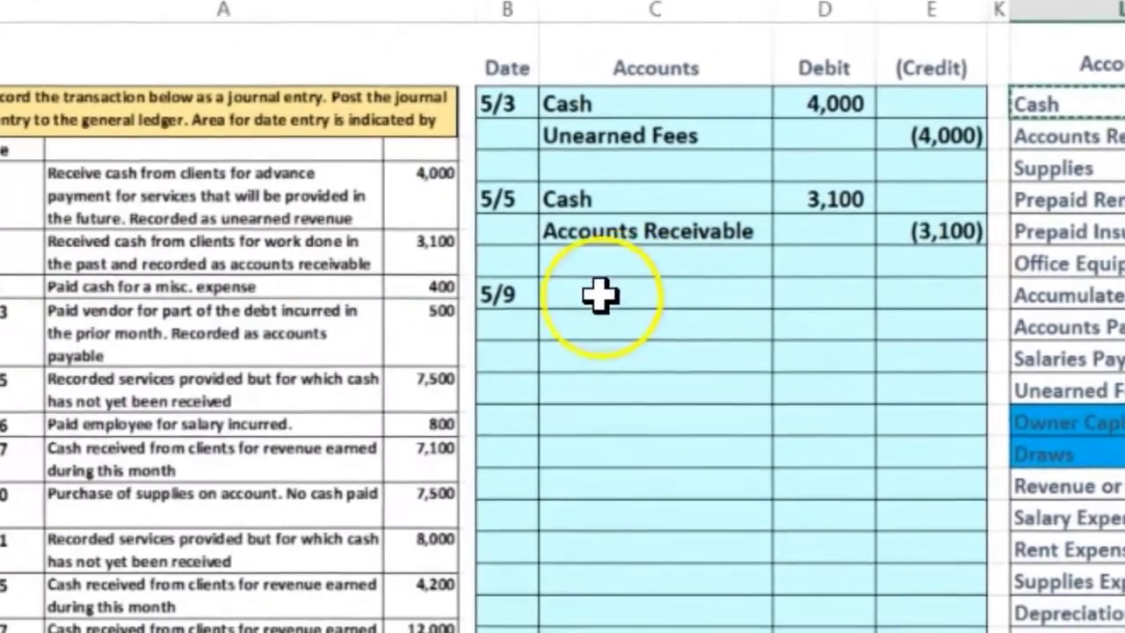
pyautogui.click(600, 295)
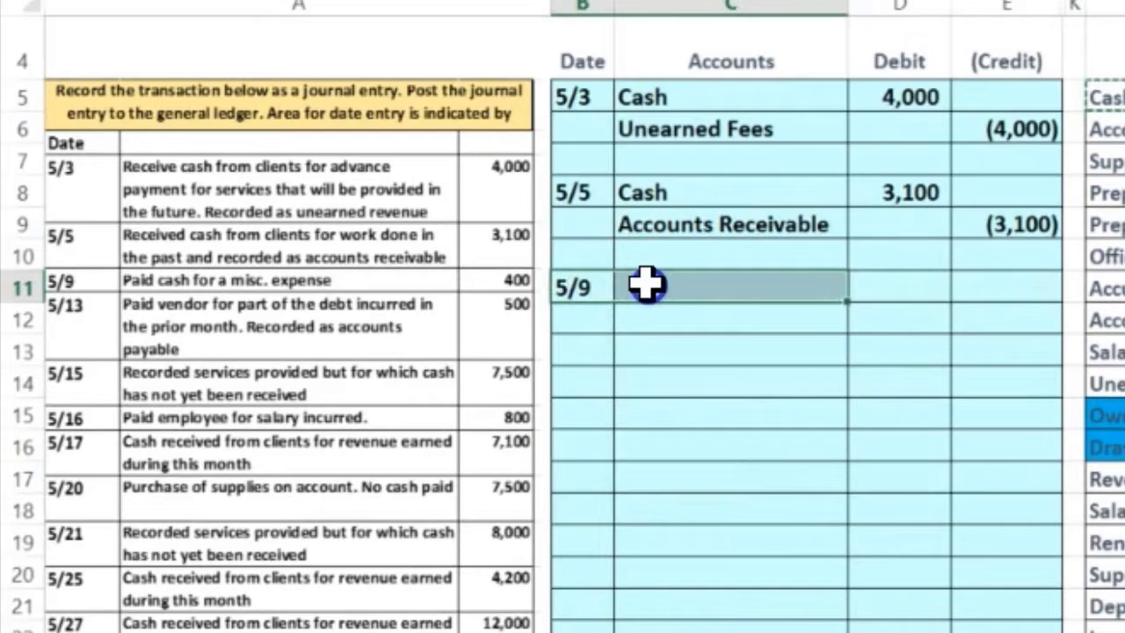
pyautogui.click(648, 316)
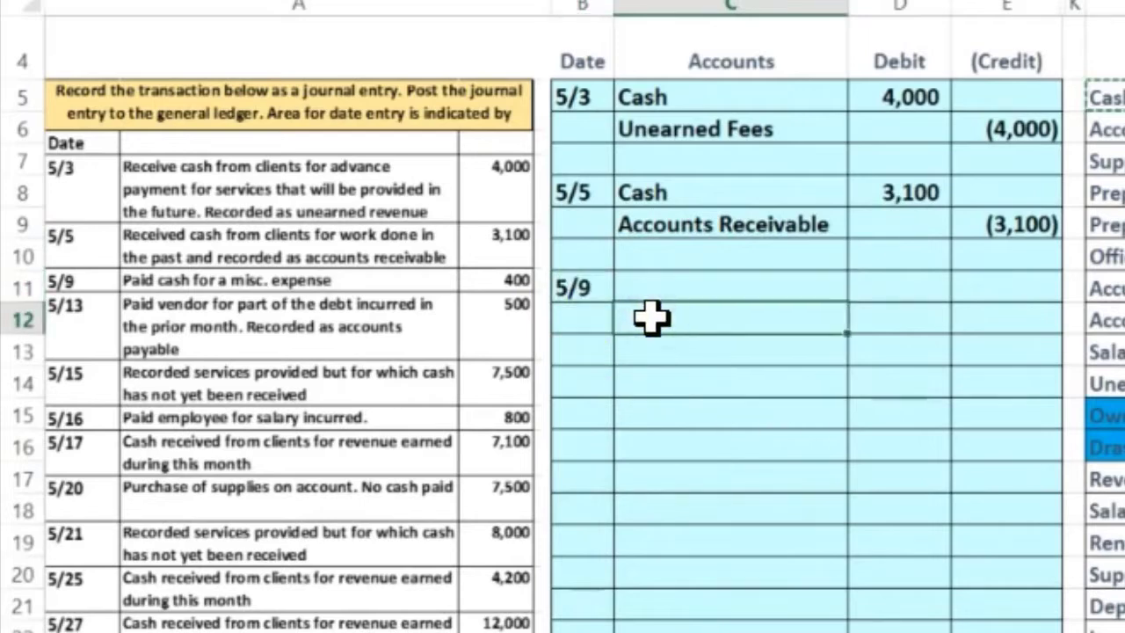
pyautogui.rightClick(650, 318)
pyautogui.click(771, 321)
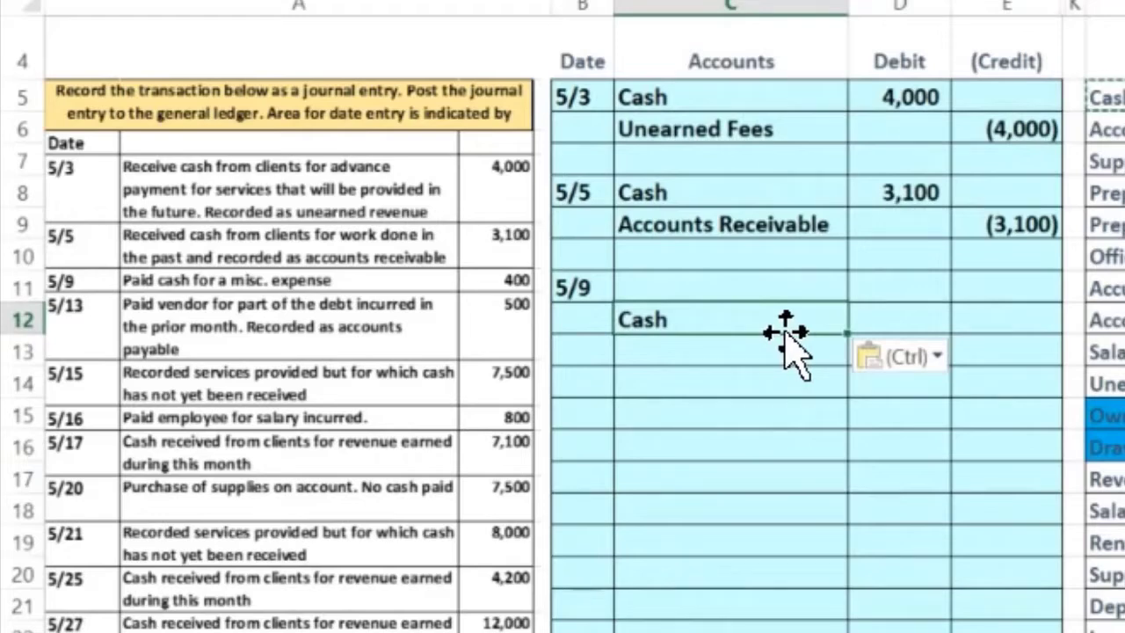
# Enter -400 in E12 as the Cash credit of the 5/9 entry.
pyautogui.press('Right')
pyautogui.press('Right')
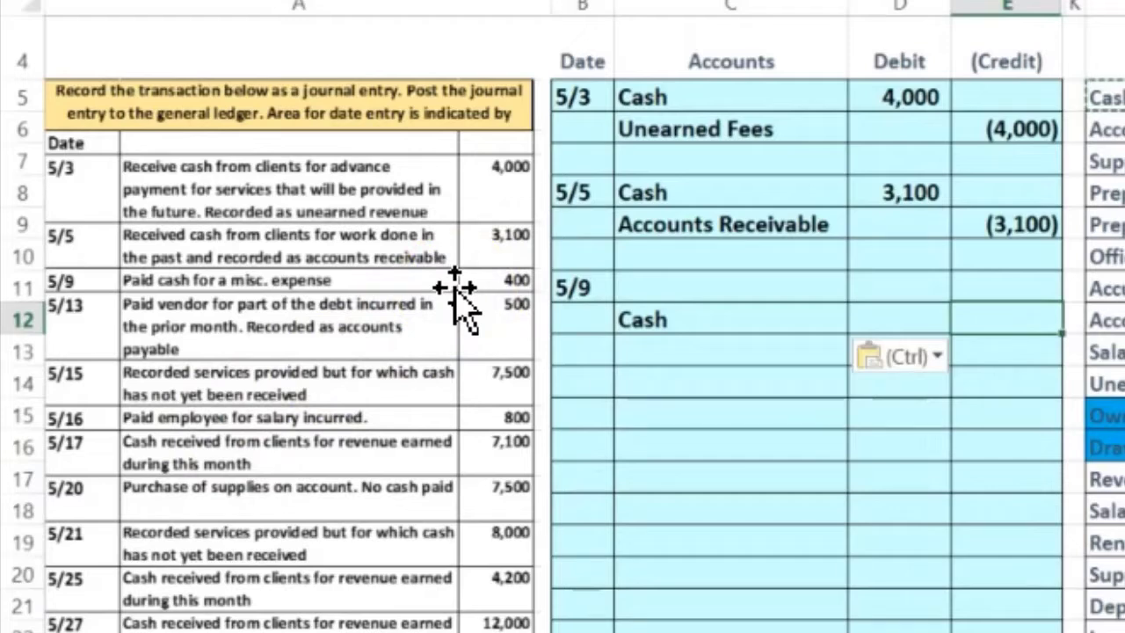
pyautogui.write('-400')
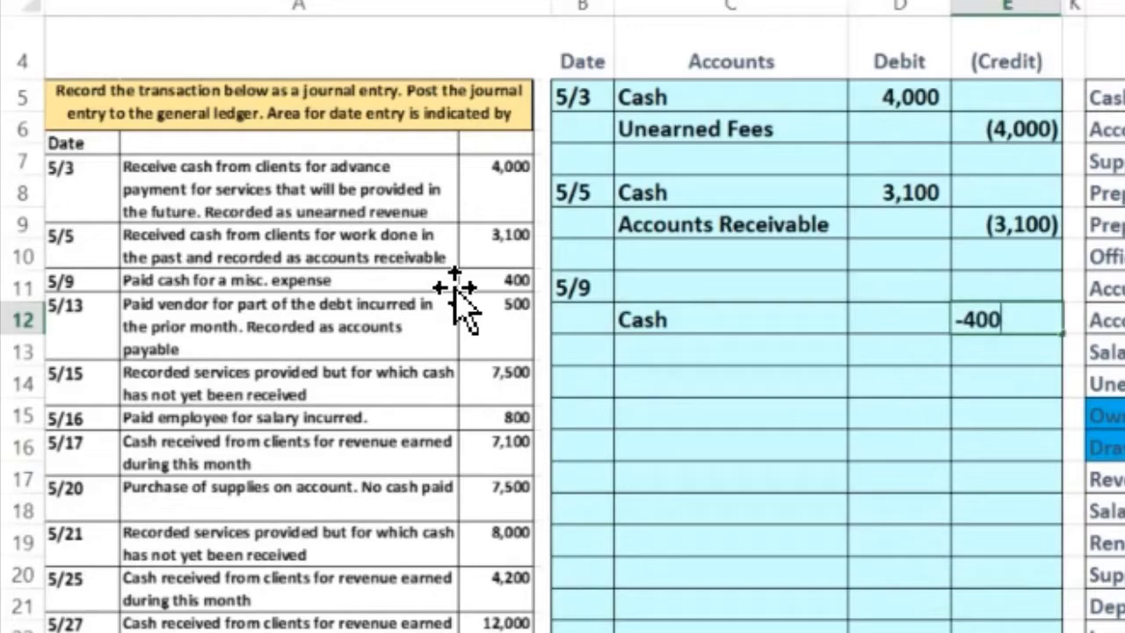
pyautogui.press('Return')
pyautogui.press('Up')
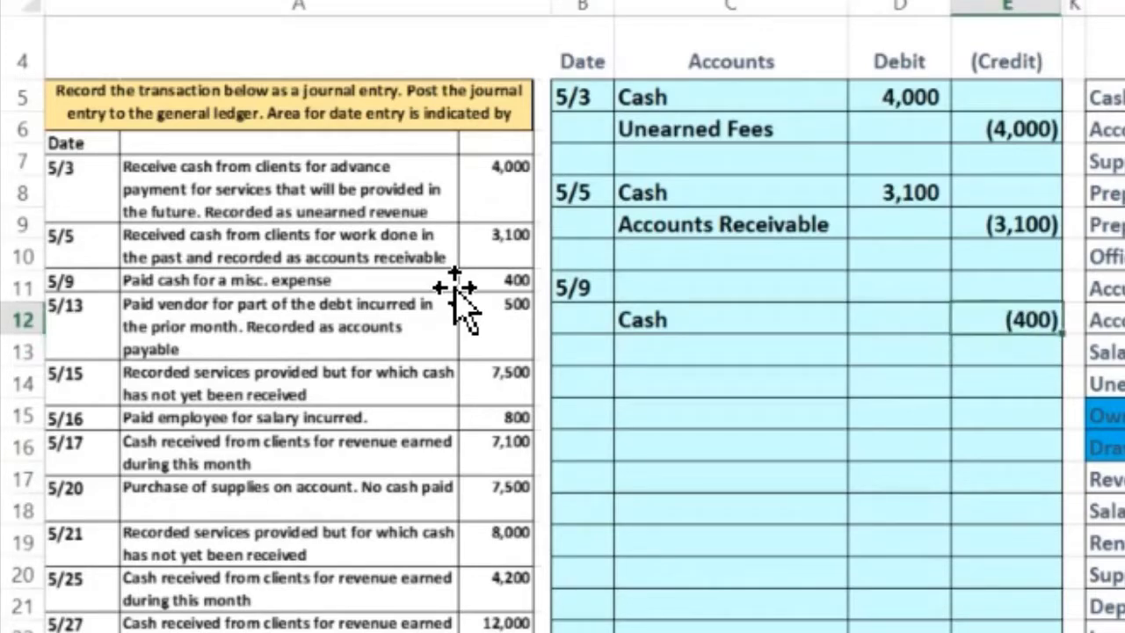
# Enter 400 in D11 as the debit amount of the 5/9 entry.
pyautogui.press('Up')
pyautogui.press('Left')
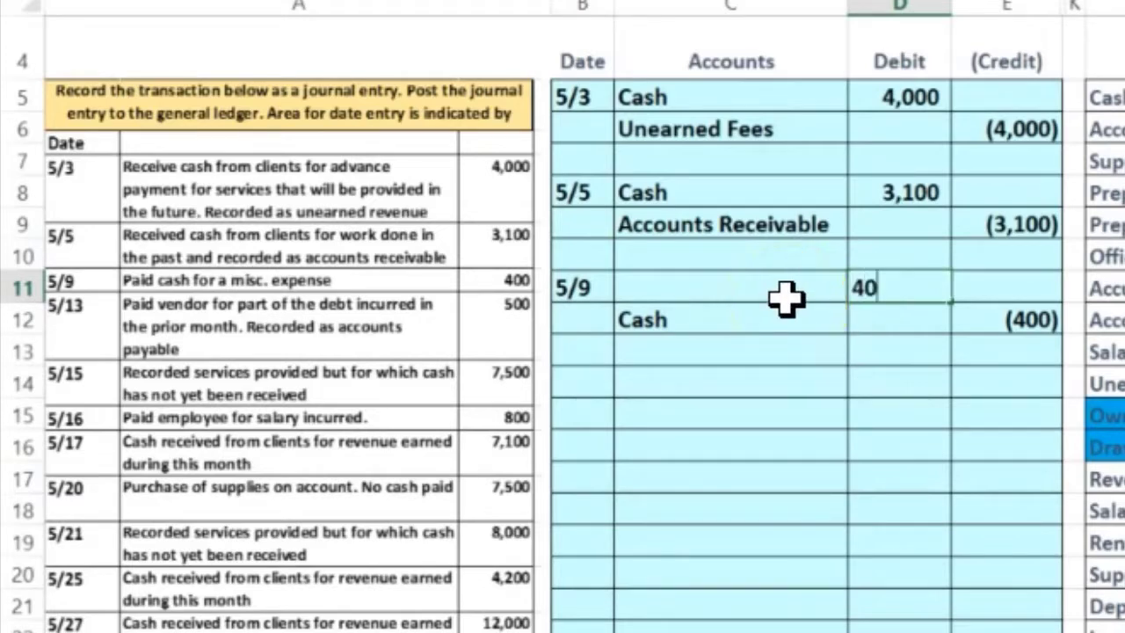
pyautogui.press('Return')
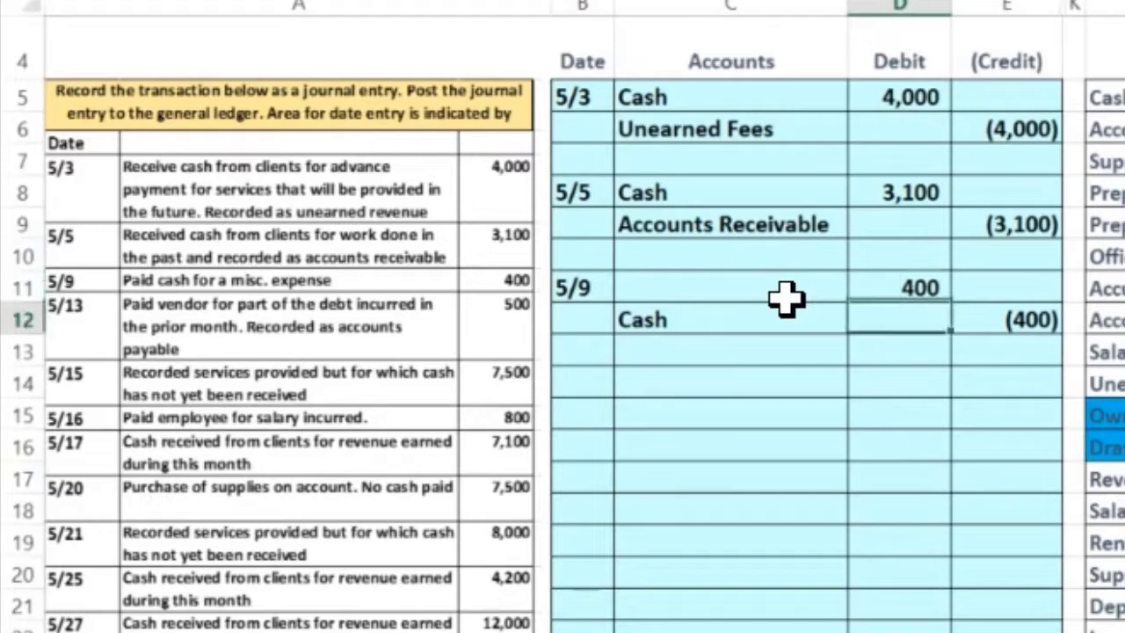
# Review the 5/9 entry's amounts and look through the trial balance for the account to debit in C11.
pyautogui.click(874, 281)
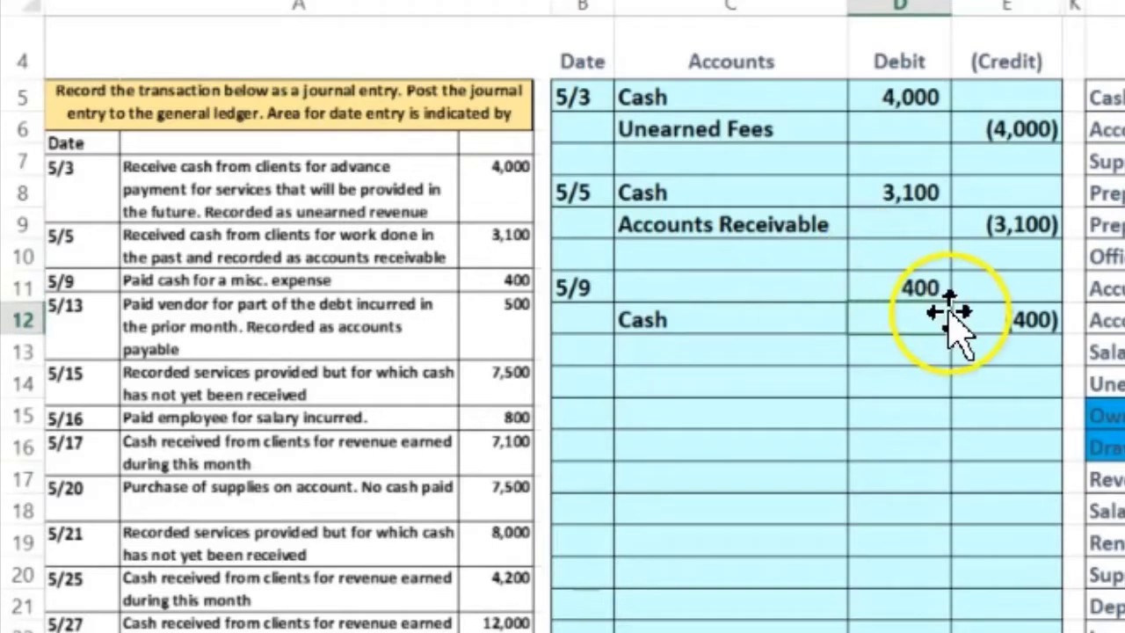
pyautogui.click(766, 289)
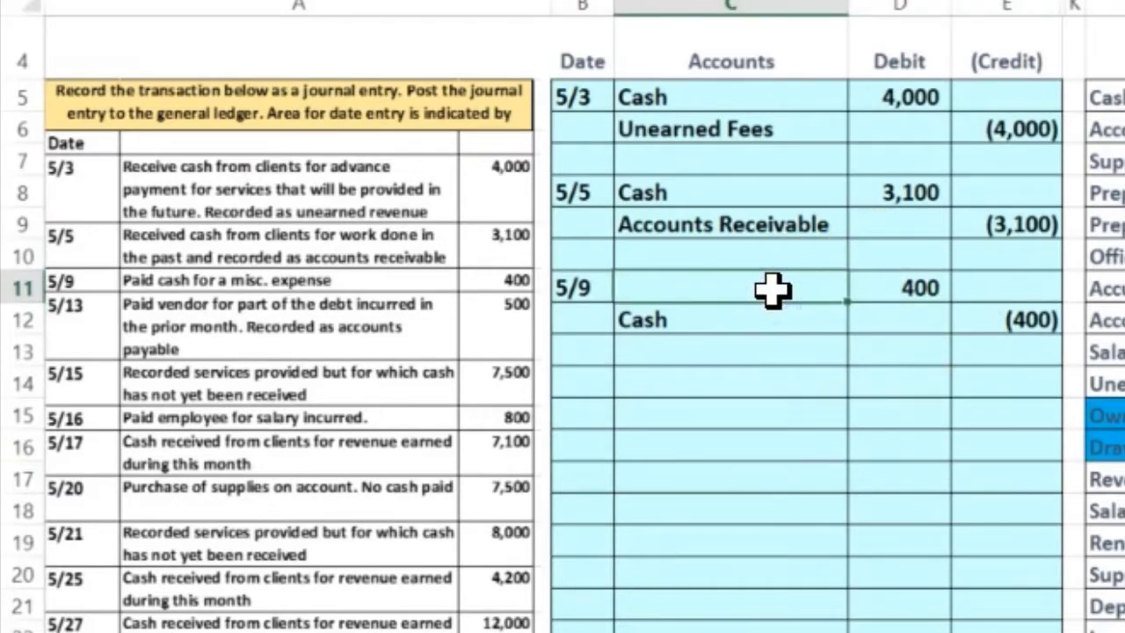
pyautogui.click(759, 311)
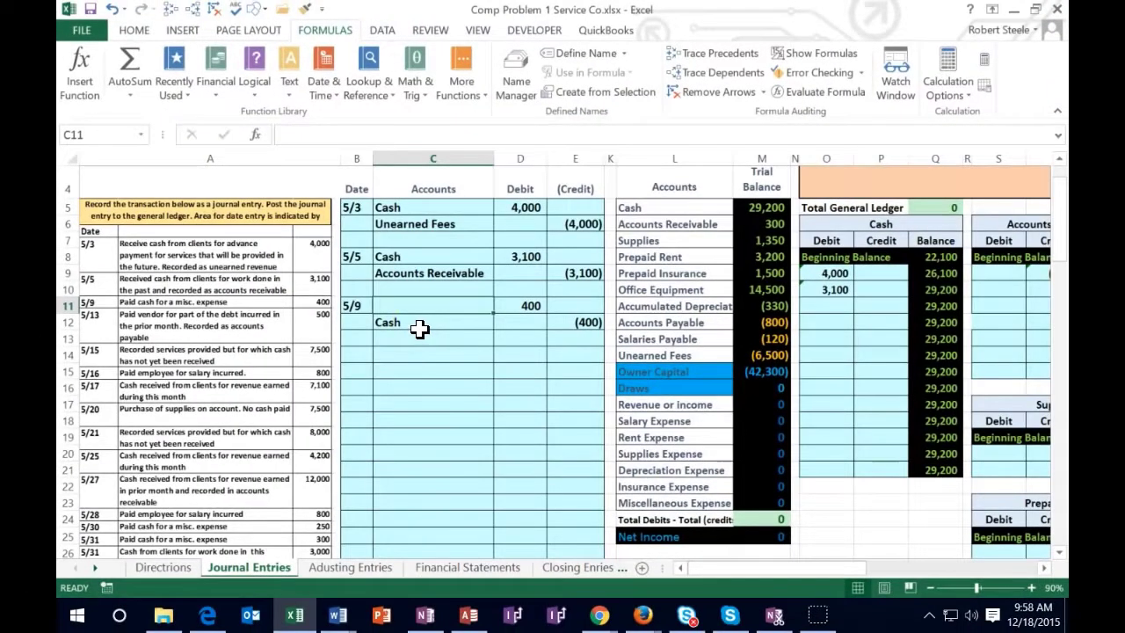
pyautogui.click(536, 321)
pyautogui.click(455, 307)
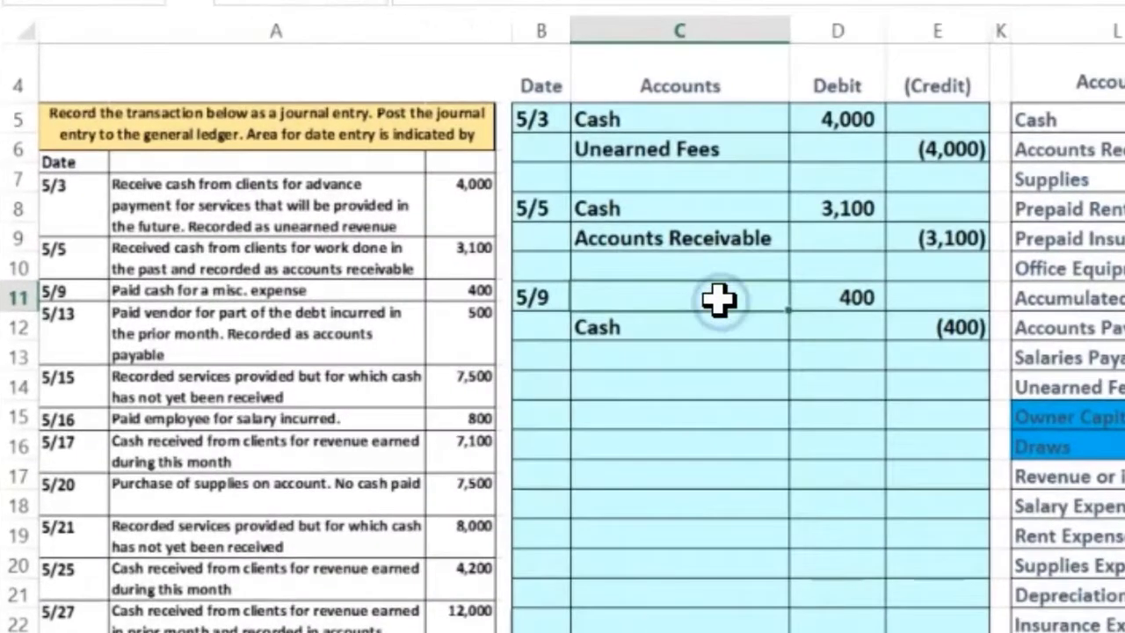
pyautogui.click(730, 312)
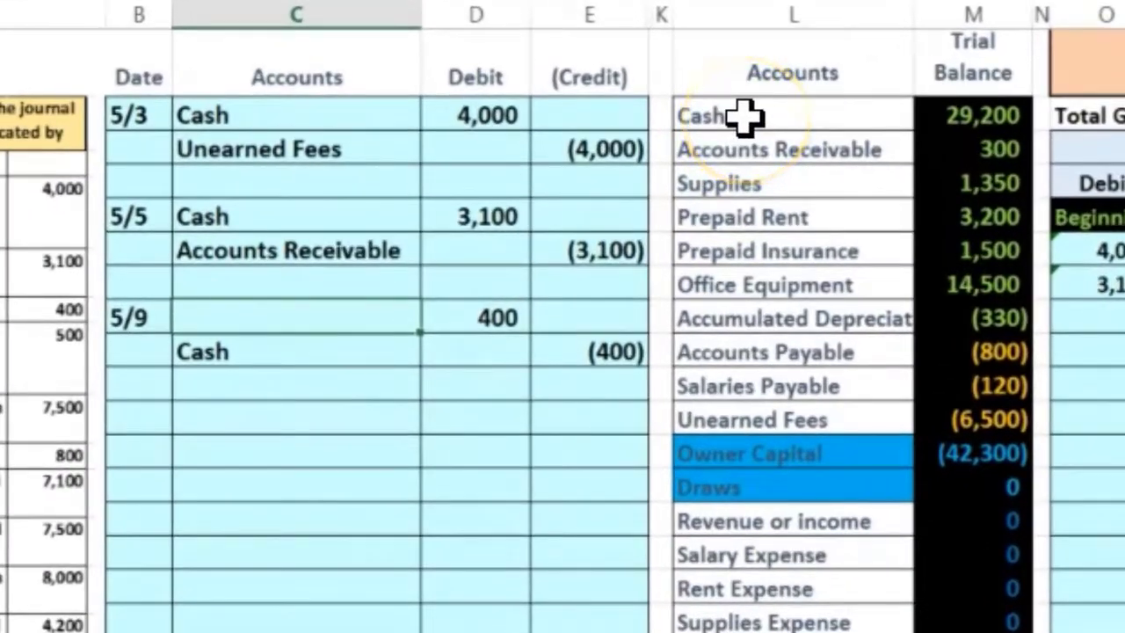
# Copy the Miscellaneous Expense name from the trial balance into C11 as a value, as the debit account of the 5/9 entry.
pyautogui.moveTo(743, 115); pyautogui.dragTo(740, 386)
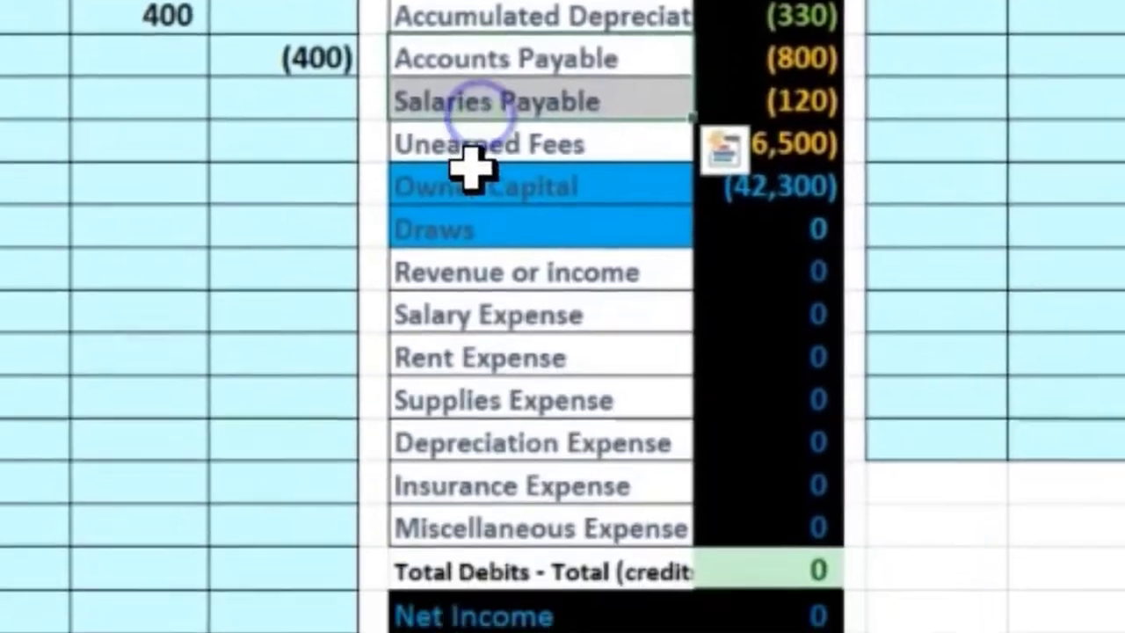
pyautogui.moveTo(477, 505); pyautogui.dragTo(476, 553)
pyautogui.click(476, 598)
pyautogui.moveTo(477, 302); pyautogui.dragTo(477, 497)
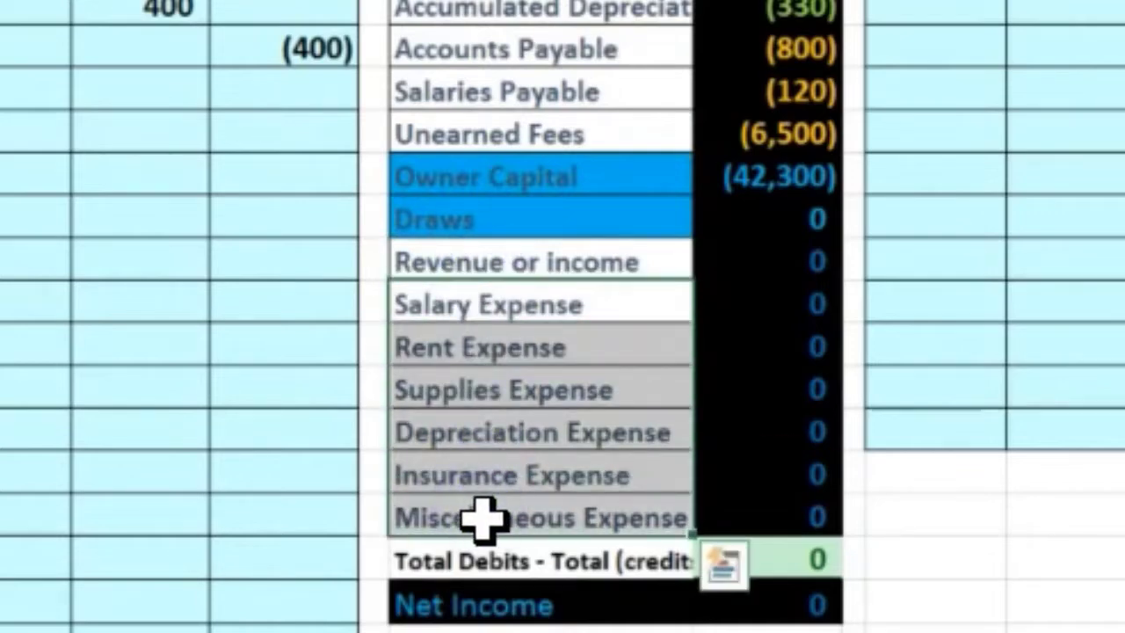
pyautogui.click(486, 512)
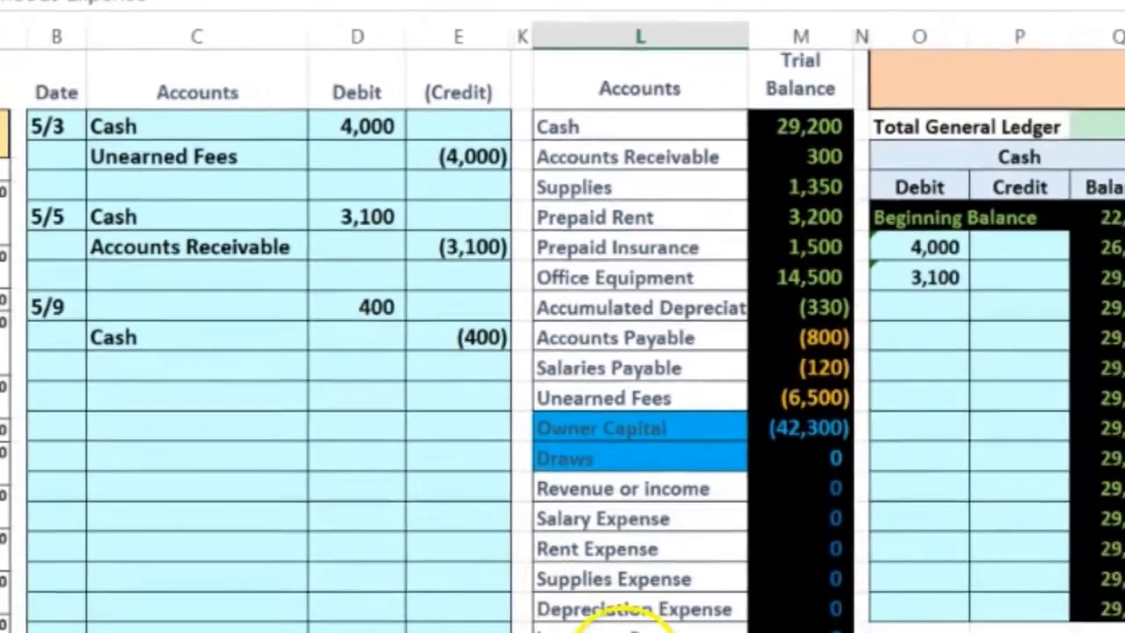
pyautogui.rightClick(510, 542)
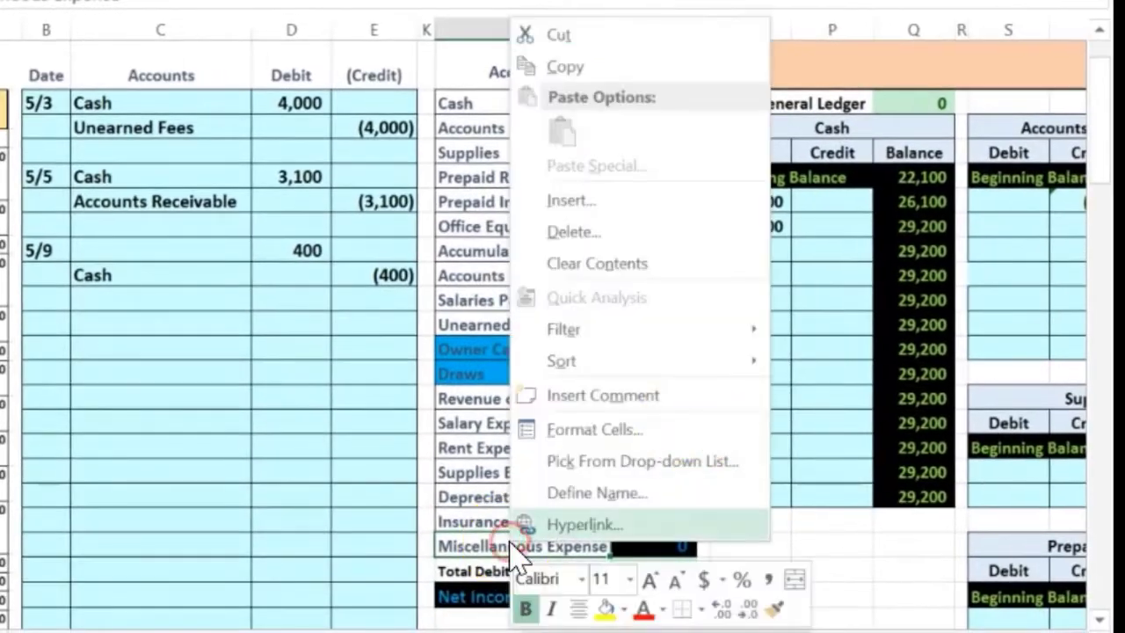
pyautogui.click(565, 67)
pyautogui.click(131, 246)
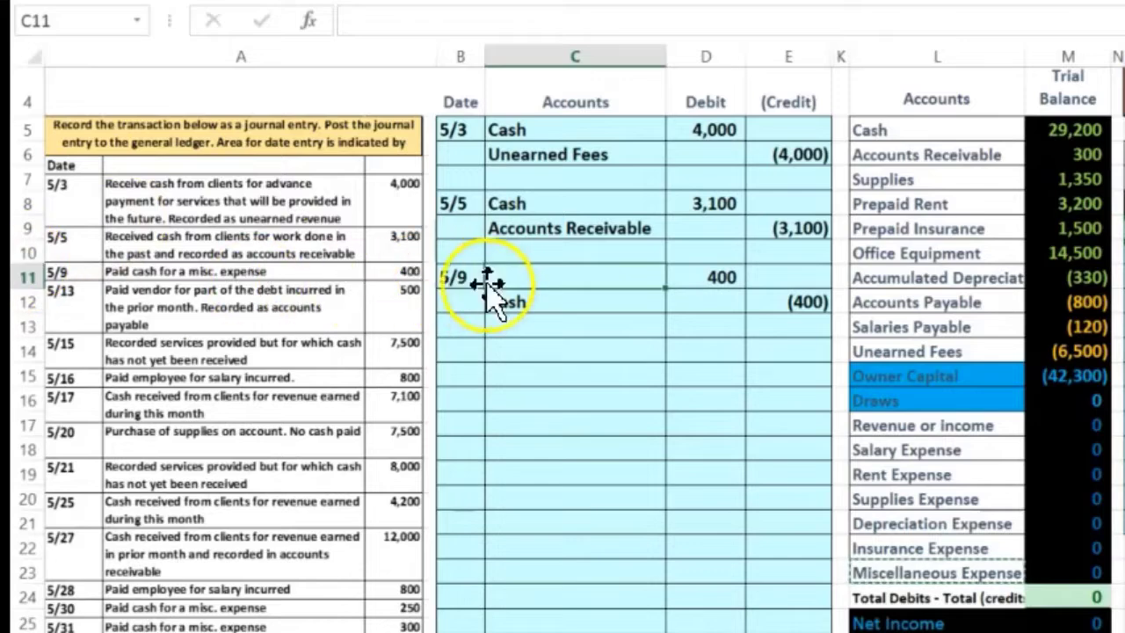
pyautogui.rightClick(546, 279)
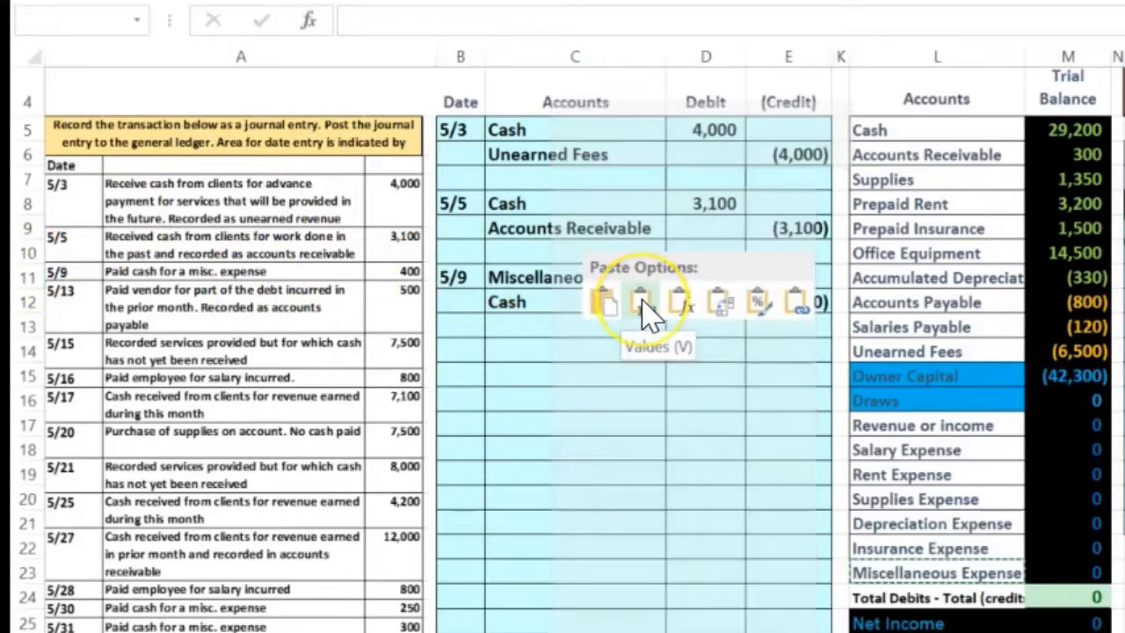
pyautogui.click(644, 307)
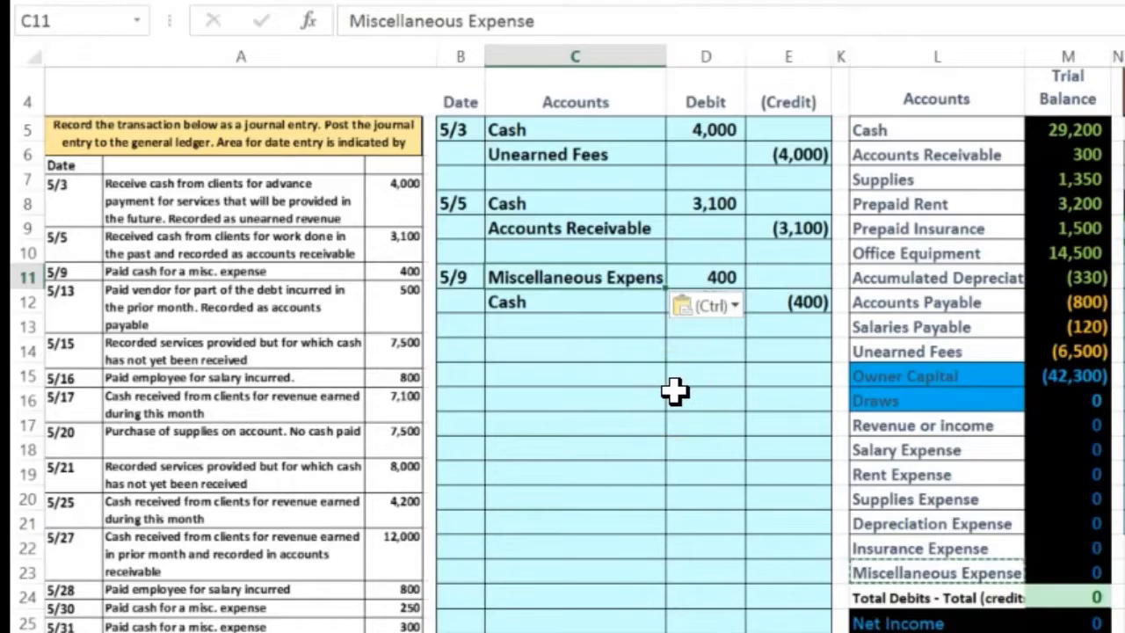
# Post the 5/9 debit by linking the first debit cell of the Miscellaneous Expense ledger account to D11.
pyautogui.press('Right')
pyautogui.press('Right')
pyautogui.press('Right')
pyautogui.press('Right')
pyautogui.press('Right')
pyautogui.press('Right')
pyautogui.press('Right')
pyautogui.press('Right')
pyautogui.press('Right')
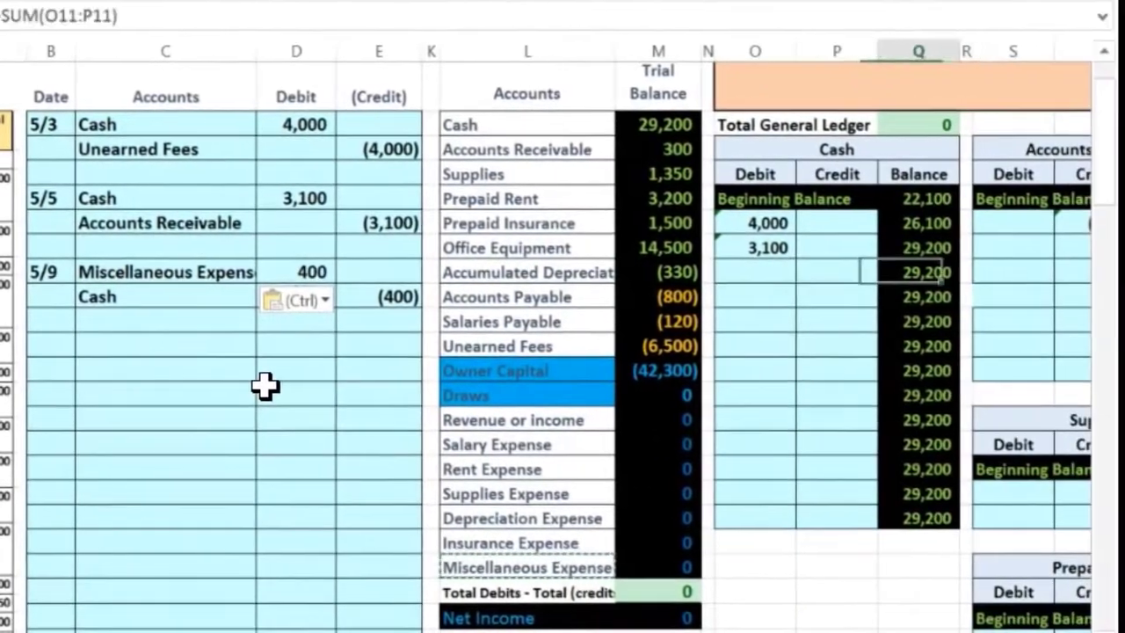
pyautogui.press('Right')
pyautogui.press('Right')
pyautogui.press('Right')
pyautogui.press('Right')
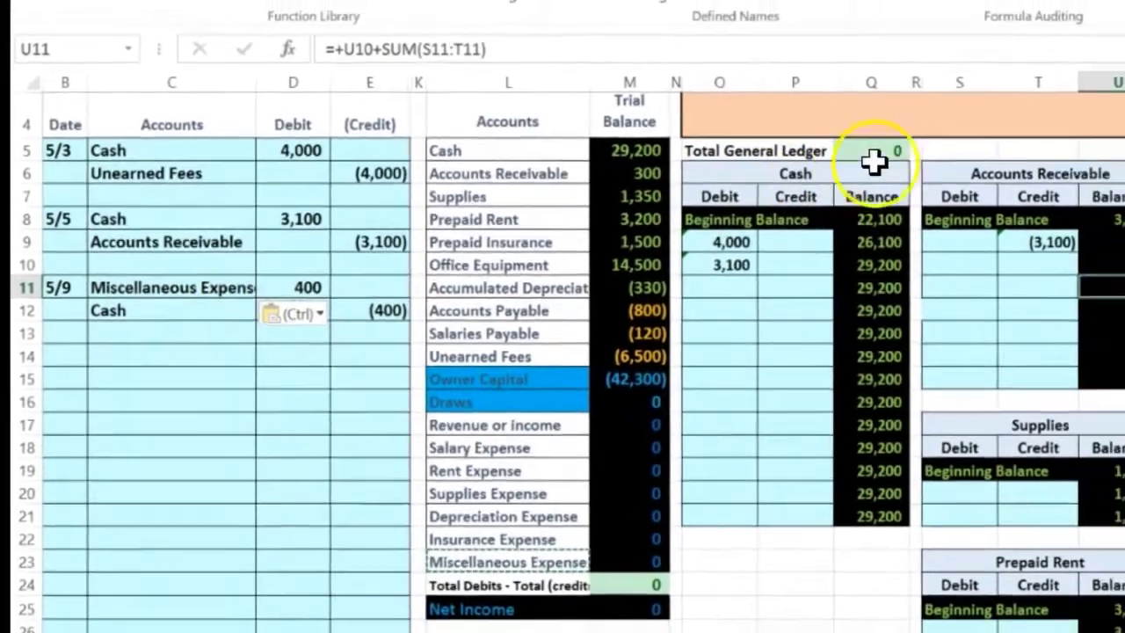
pyautogui.click(1038, 118)
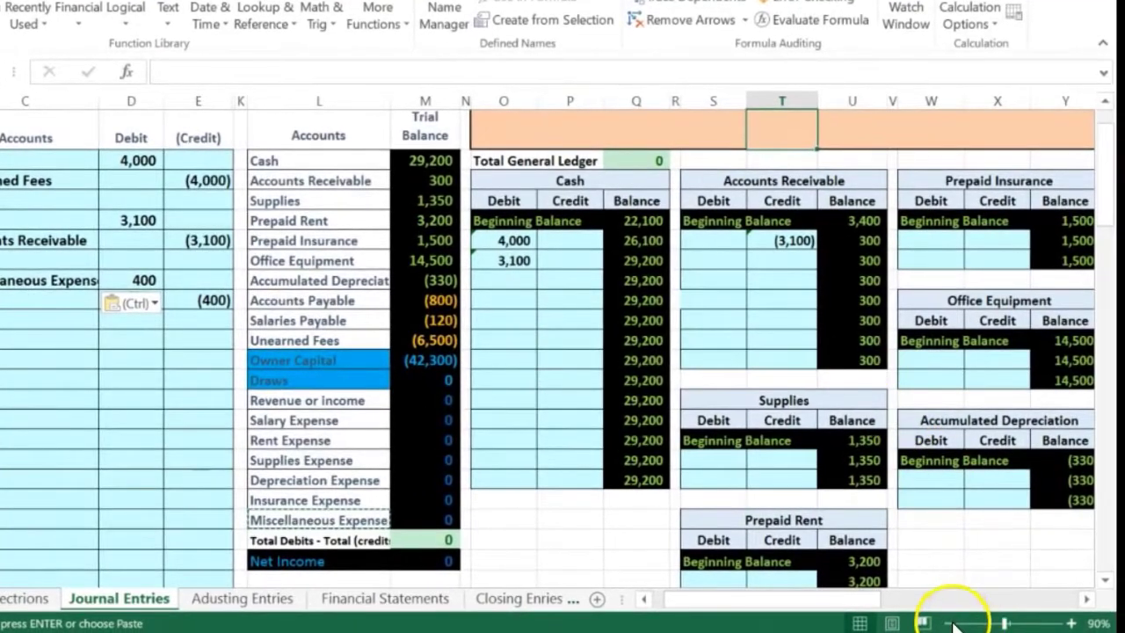
pyautogui.click(952, 623)
pyautogui.click(966, 440)
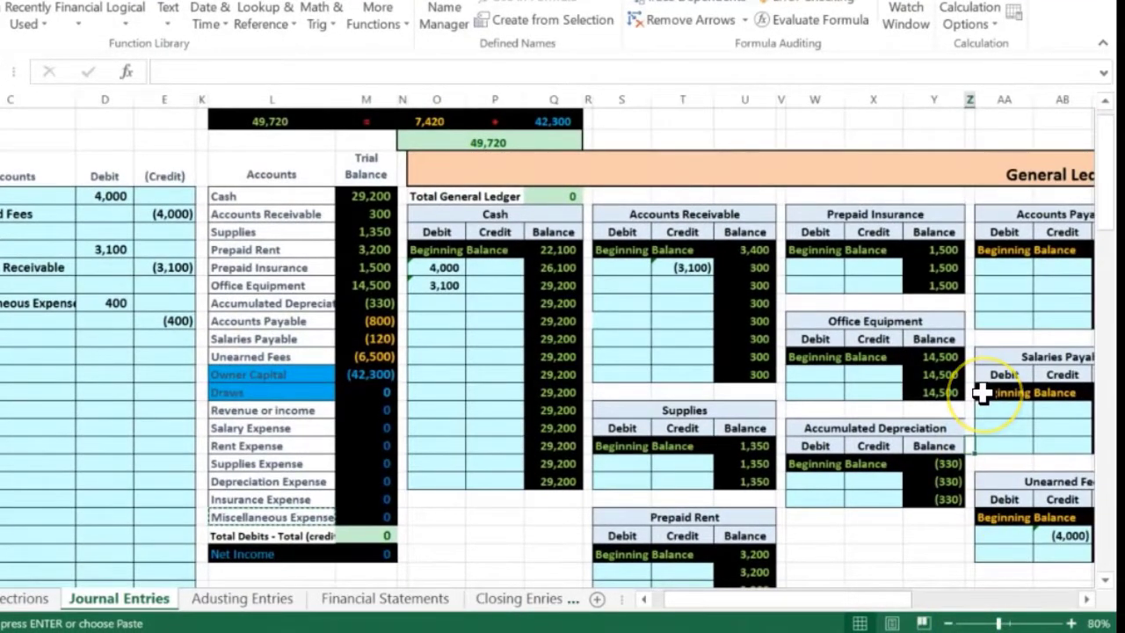
pyautogui.press('Right')
pyautogui.press('Right')
pyautogui.press('Right')
pyautogui.press('Right')
pyautogui.press('Right')
pyautogui.press('Right')
pyautogui.press('Right')
pyautogui.press('Right')
pyautogui.press('Right')
pyautogui.press('Right')
pyautogui.press('Right')
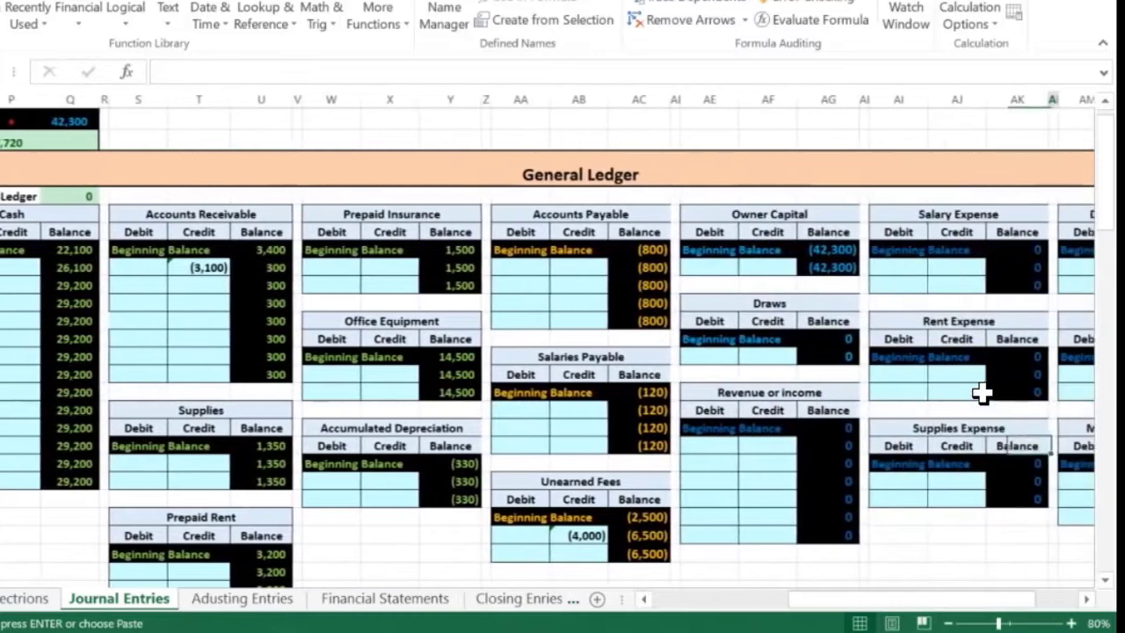
pyautogui.press('Right')
pyautogui.press('Right')
pyautogui.press('Right')
pyautogui.press('Right')
pyautogui.press('Right')
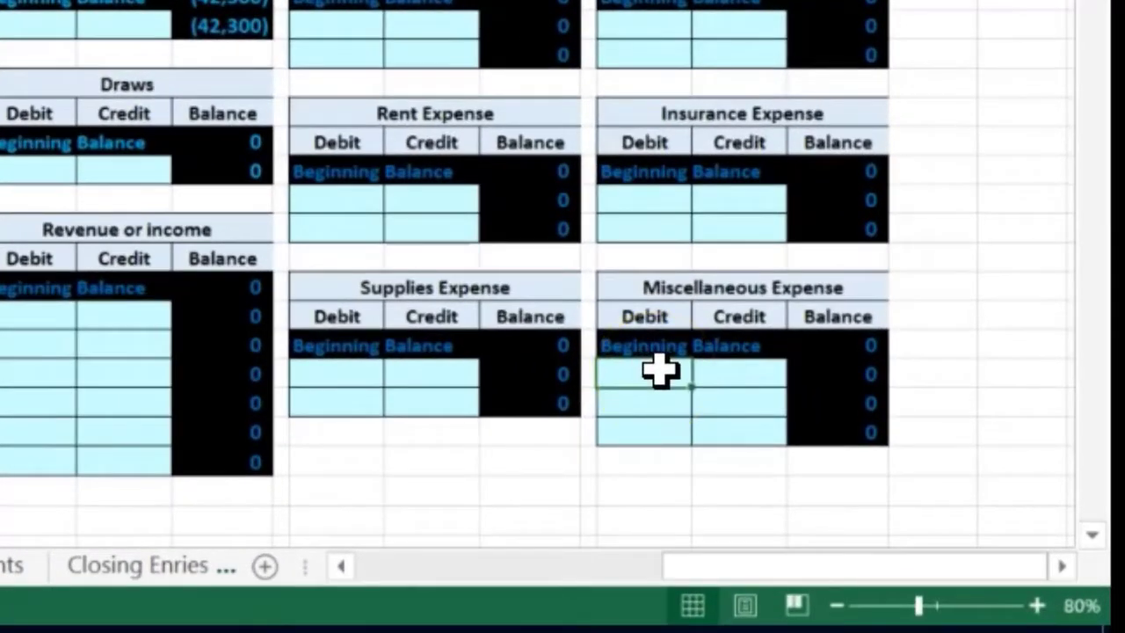
pyautogui.write('=')
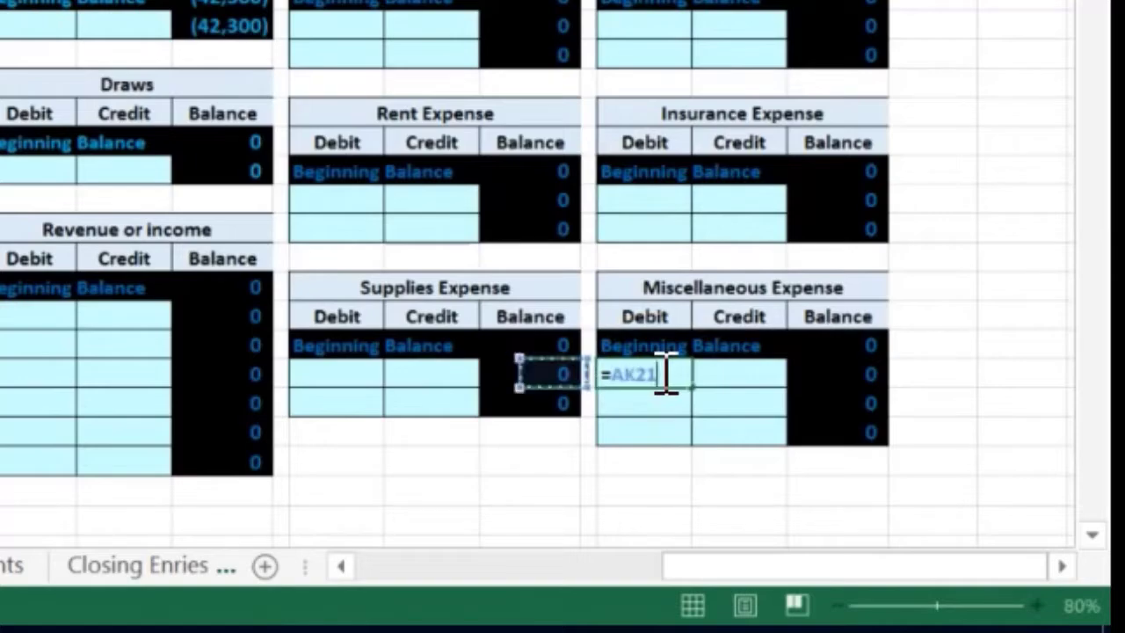
pyautogui.press('Left')
pyautogui.press('Left')
pyautogui.press('Left')
pyautogui.press('Left')
pyautogui.press('Left')
pyautogui.press('Left')
pyautogui.press('Left')
pyautogui.press('Left')
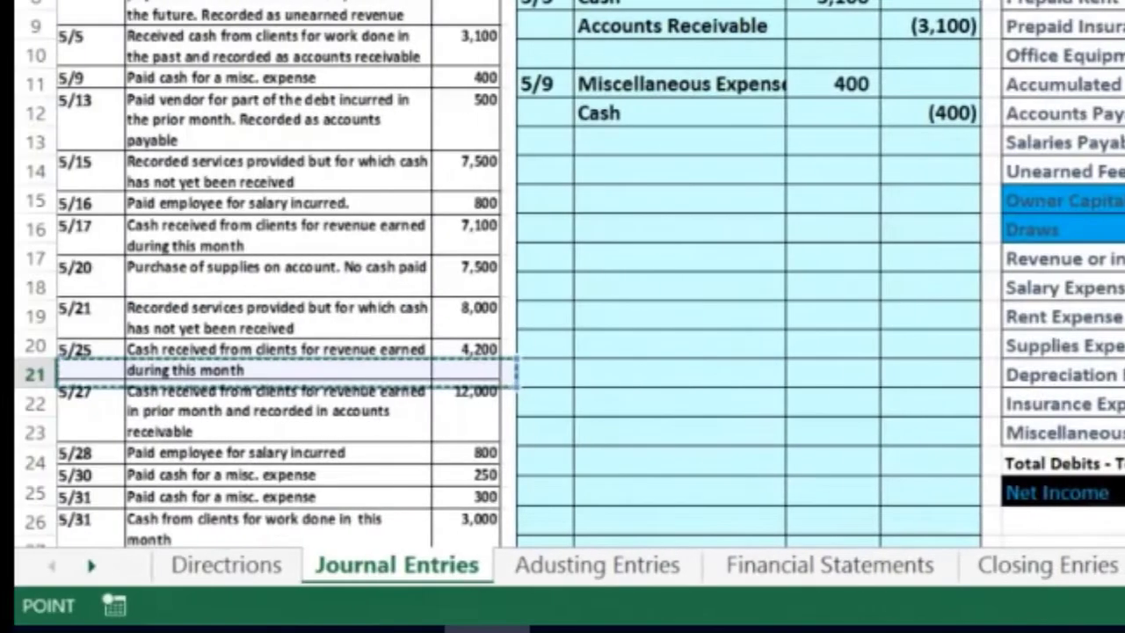
pyautogui.press('Right')
pyautogui.press('Right')
pyautogui.press('Right')
pyautogui.press('Up')
pyautogui.press('Up')
pyautogui.press('Up')
pyautogui.press('Up')
pyautogui.press('Up')
pyautogui.press('Up')
pyautogui.press('Up')
pyautogui.press('Up')
pyautogui.press('Up')
pyautogui.press('Up')
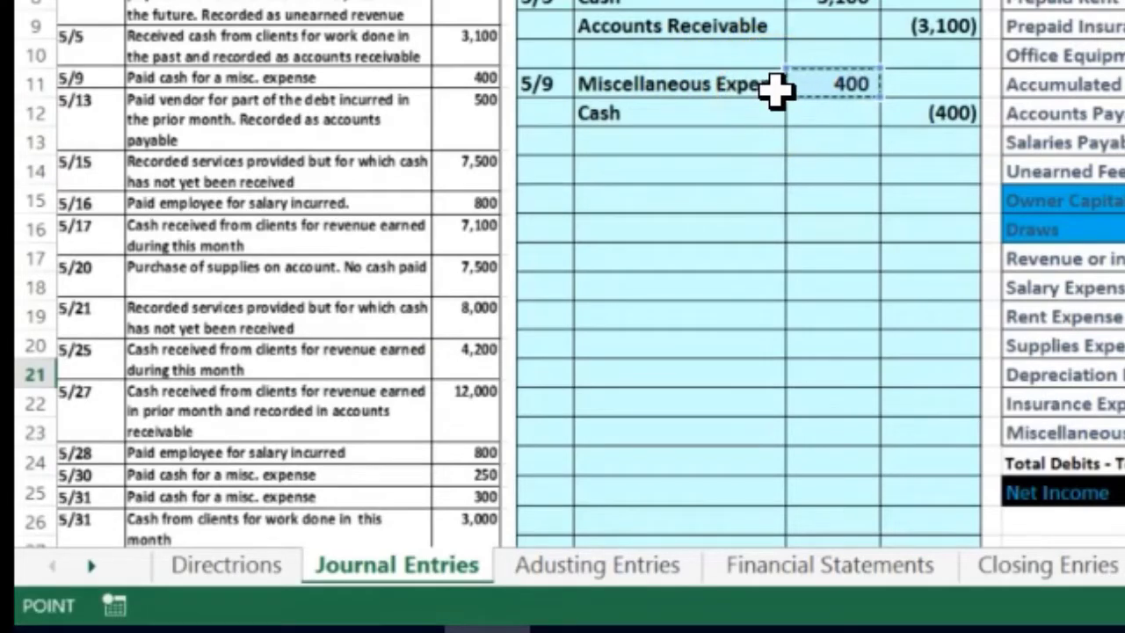
pyautogui.press('Return')
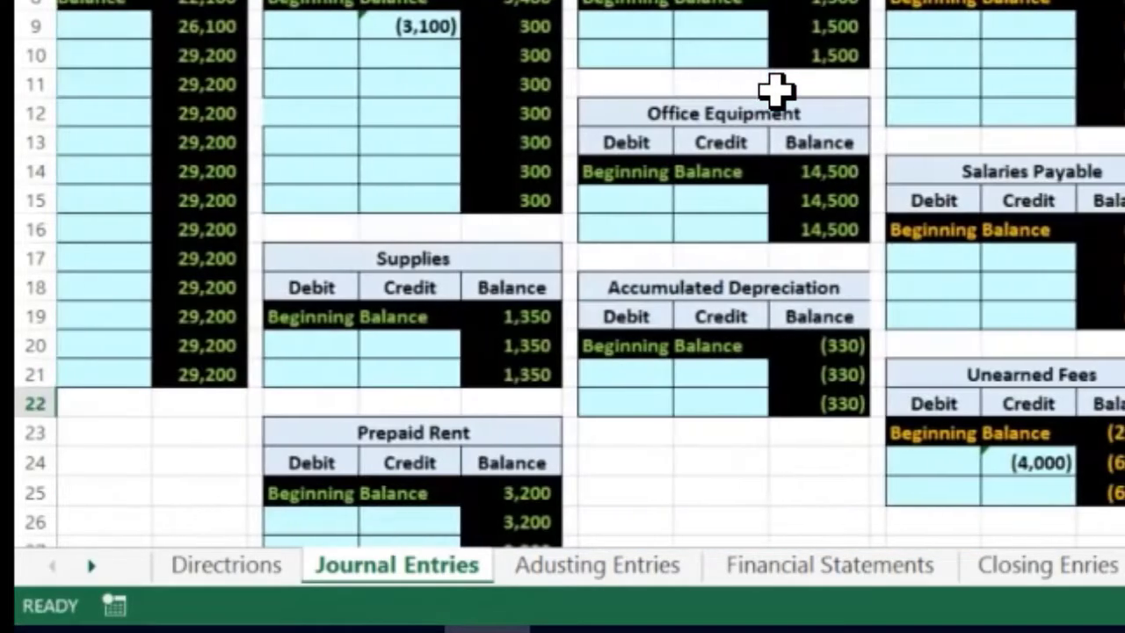
# Check the posted debit and the running balance in the Miscellaneous Expense ledger account.
pyautogui.hscroll(3, 773, 88)
pyautogui.press('Up')
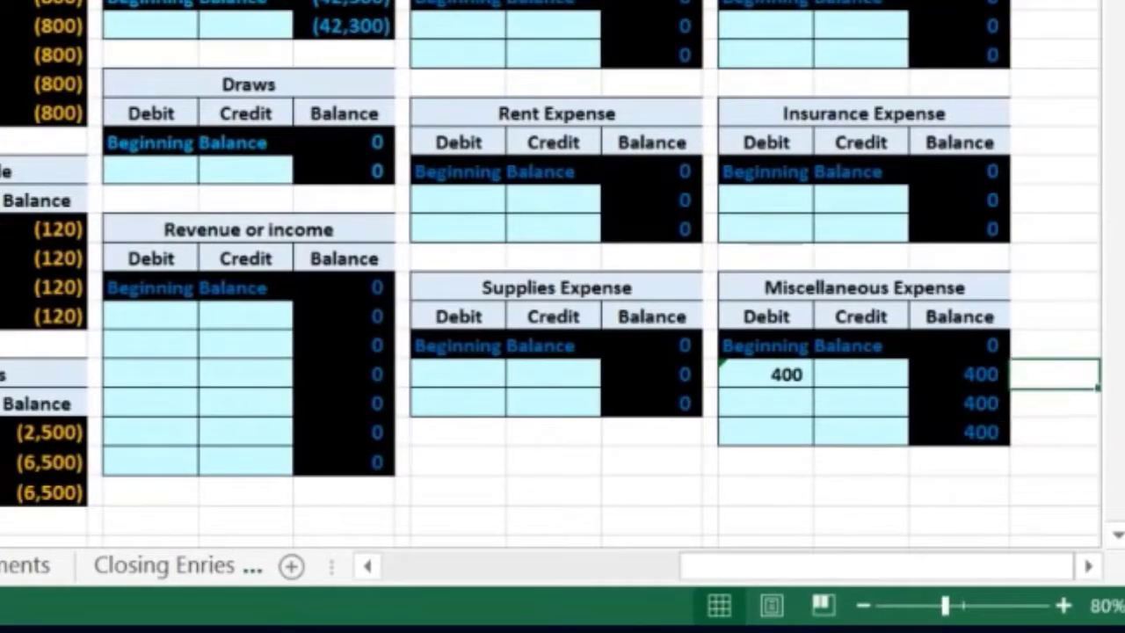
pyautogui.press('Up')
pyautogui.press('Left')
pyautogui.press('Left')
pyautogui.press('Left')
pyautogui.press('Down')
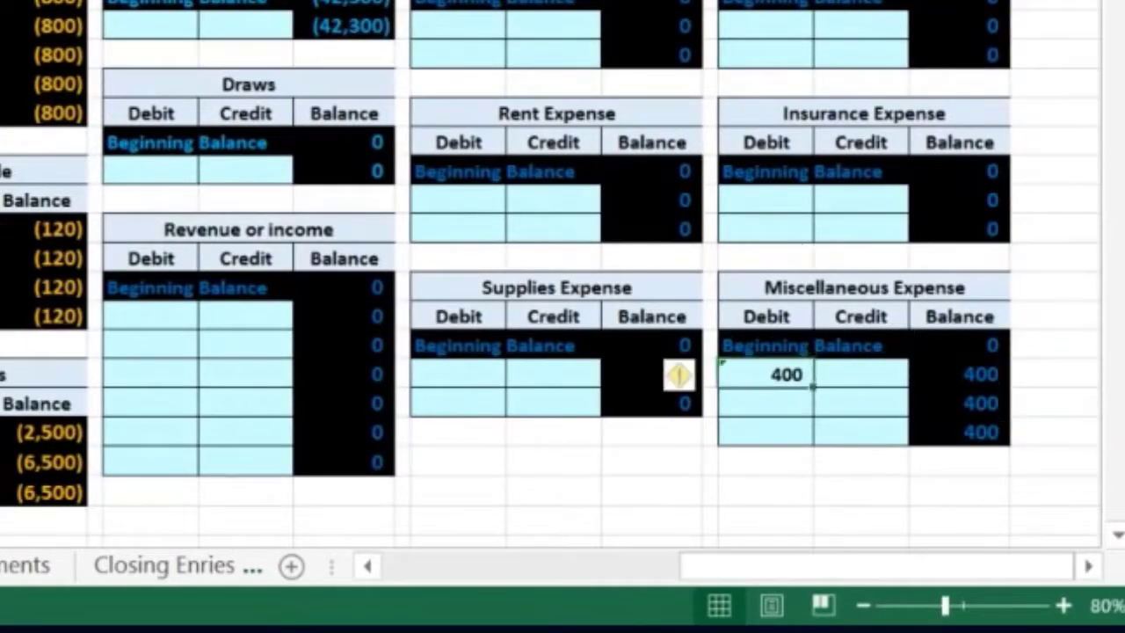
pyautogui.press('Right')
pyautogui.press('Right')
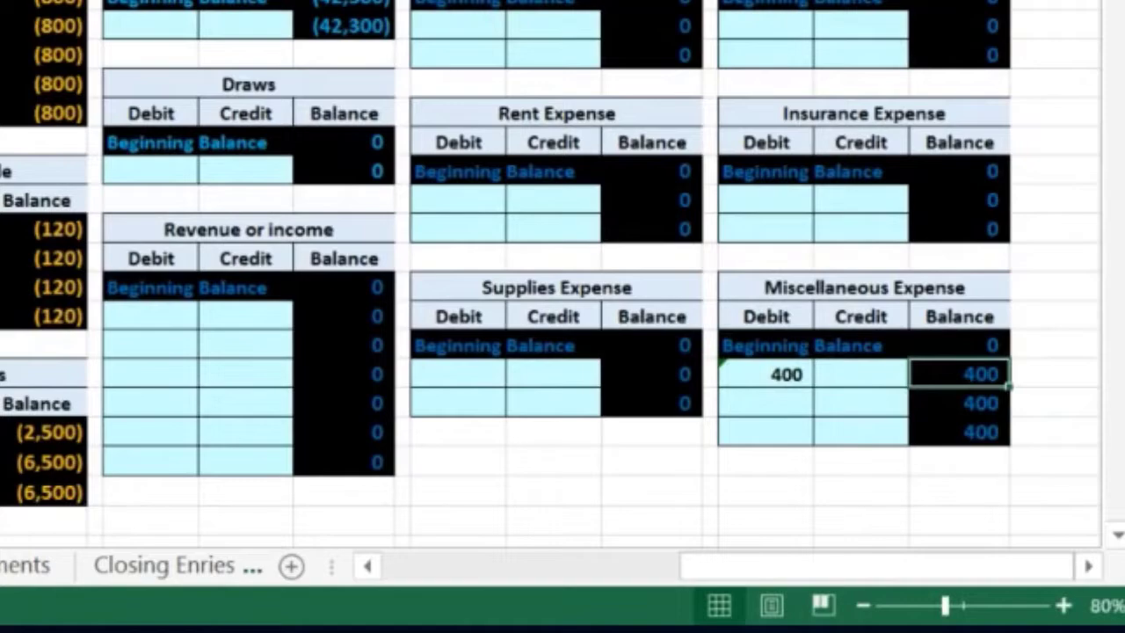
# Examine the trial balance's debit-credit difference, net income and the revenue and expense rows after the debit posting.
pyautogui.press('Left')
pyautogui.press('Left')
pyautogui.press('Left')
pyautogui.press('Left')
pyautogui.press('Left')
pyautogui.press('Left')
pyautogui.press('Left')
pyautogui.press('Left')
pyautogui.press('Left')
pyautogui.press('Left')
pyautogui.press('Left')
pyautogui.press('Left')
pyautogui.press('Left')
pyautogui.press('Left')
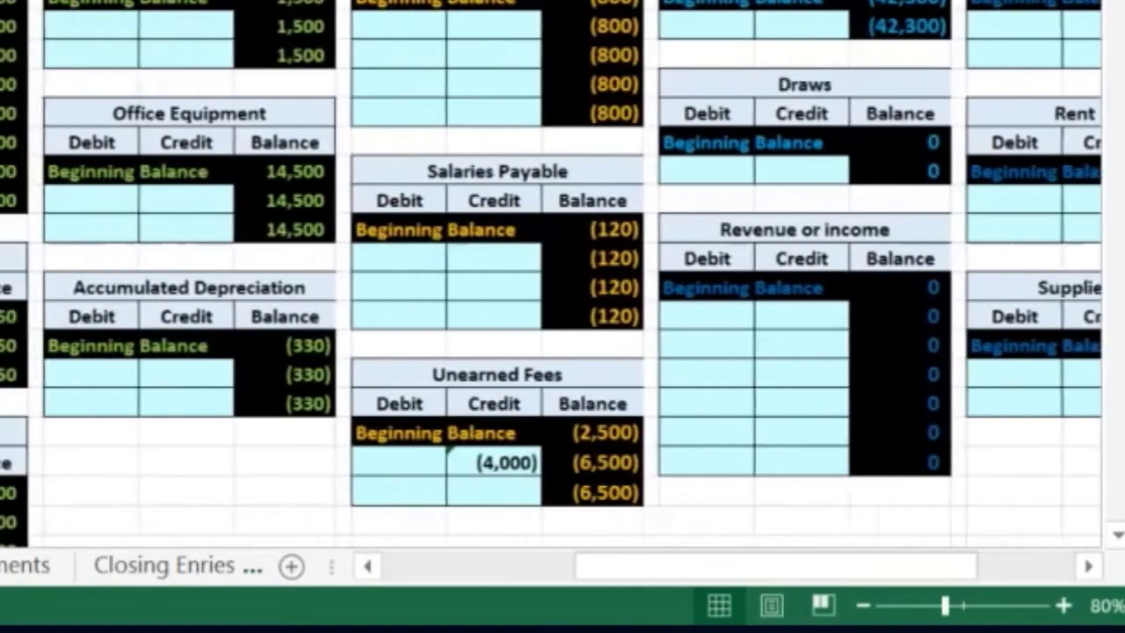
pyautogui.press('Left')
pyautogui.press('Left')
pyautogui.press('Left')
pyautogui.press('Left')
pyautogui.press('Left')
pyautogui.press('Left')
pyautogui.press('Right')
pyautogui.press('Down')
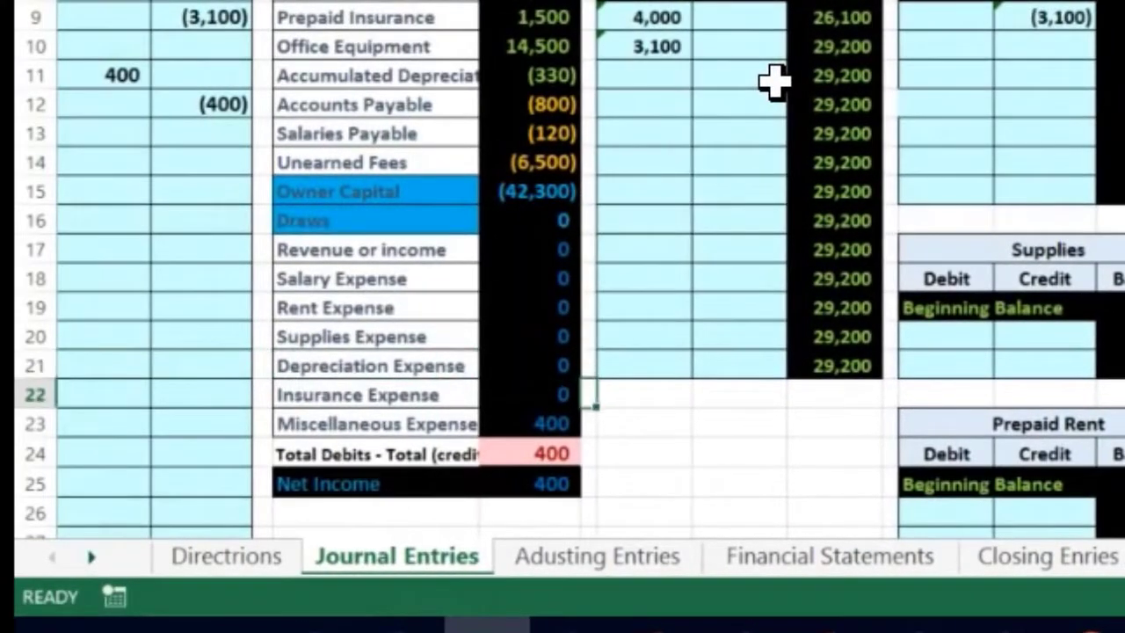
pyautogui.press('Down')
pyautogui.press('Left')
pyautogui.press('Down')
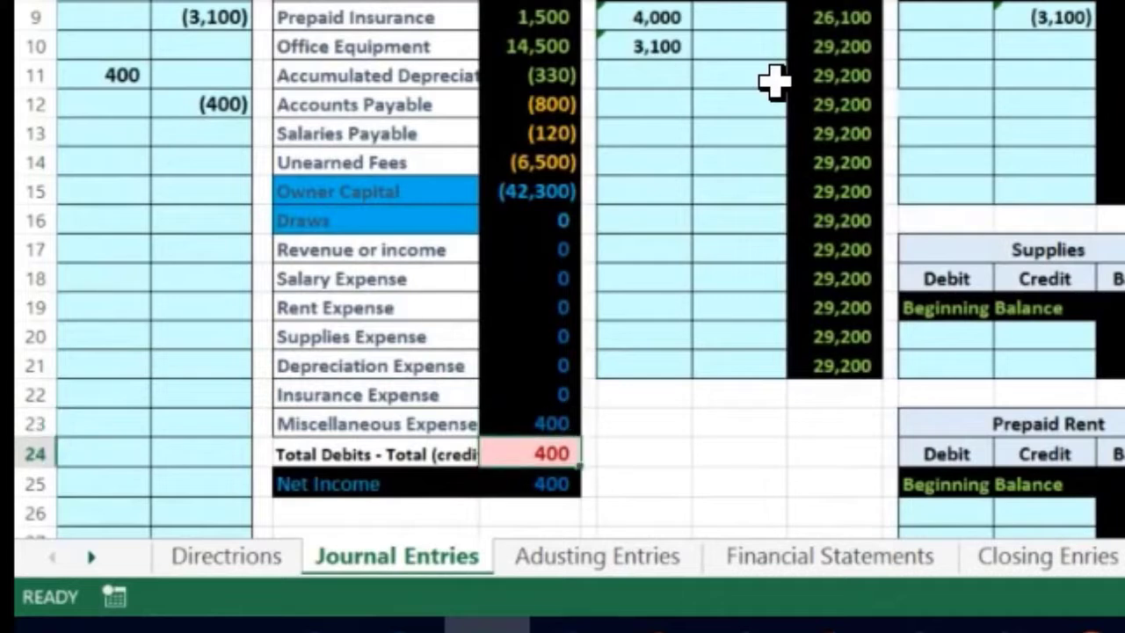
pyautogui.press('Down')
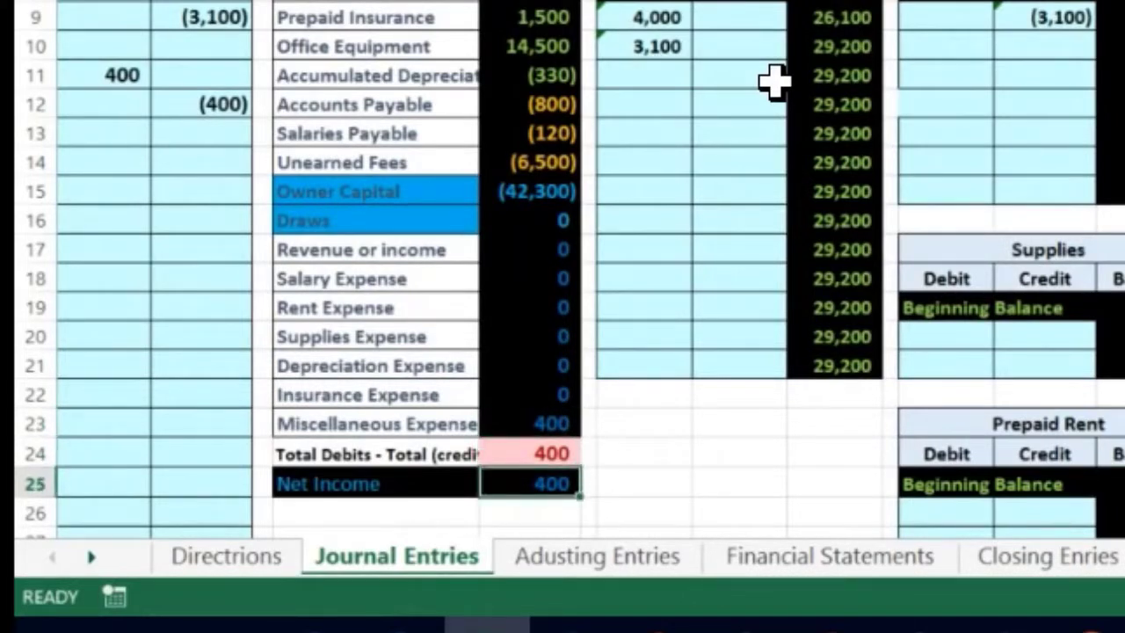
pyautogui.click(517, 249)
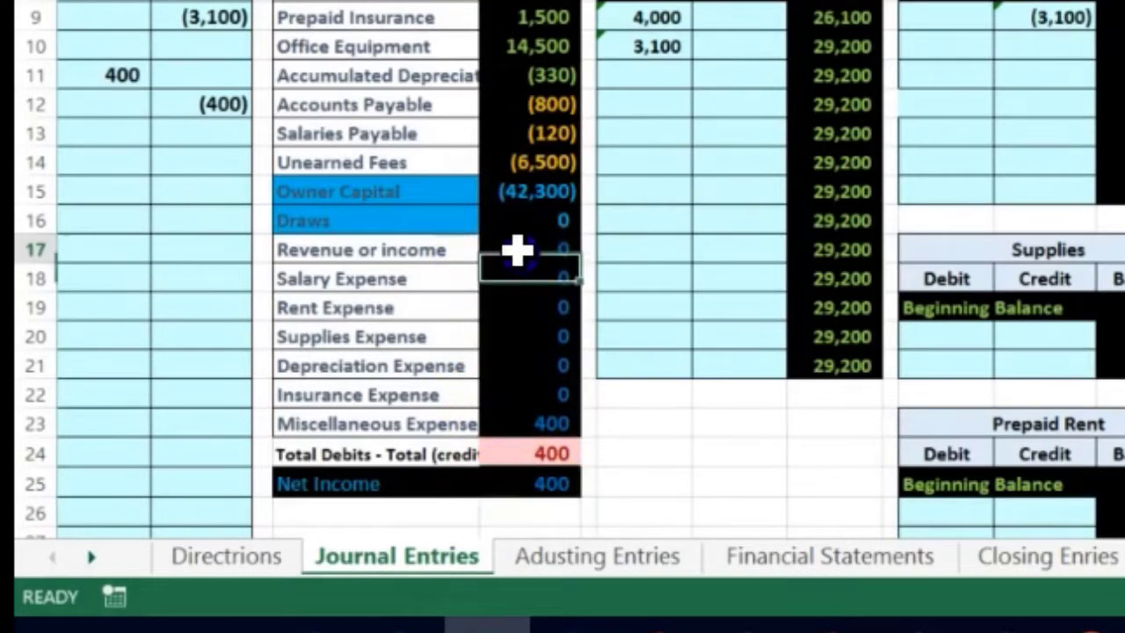
pyautogui.moveTo(562, 256); pyautogui.dragTo(559, 411)
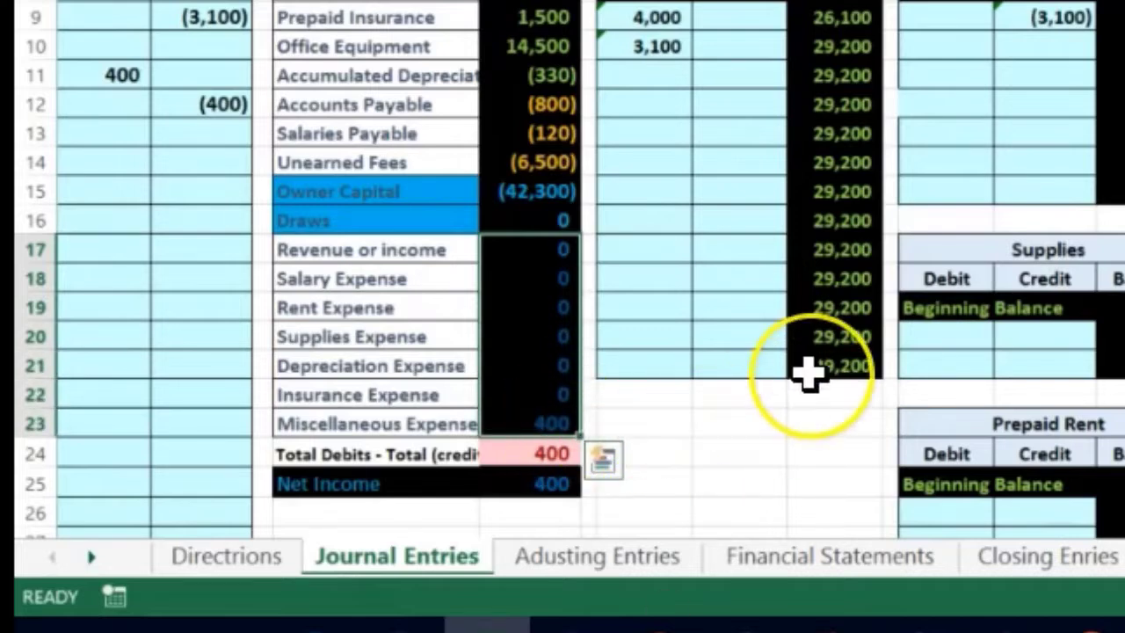
# Post the 5/9 credit by entering =E12 in P11, the credit column of the Cash ledger account.
pyautogui.press('Left')
pyautogui.press('Left')
pyautogui.press('Left')
pyautogui.press('Left')
pyautogui.press('Left')
pyautogui.press('Left')
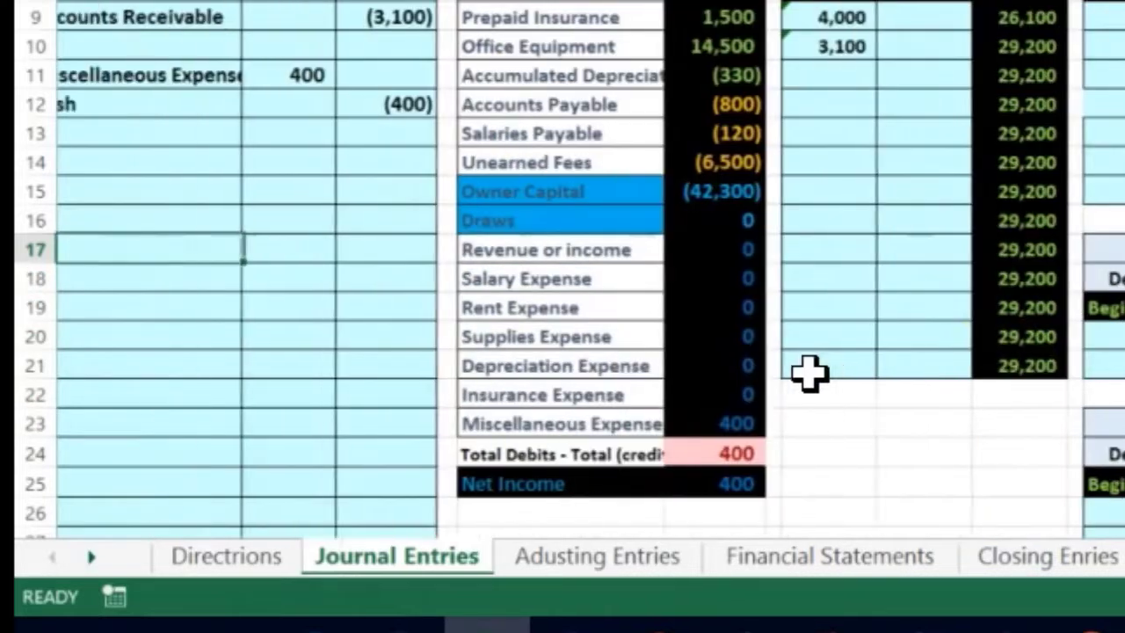
pyautogui.press('Right')
pyautogui.press('Right')
pyautogui.press('Right')
pyautogui.press('Right')
pyautogui.press('Right')
pyautogui.press('Right')
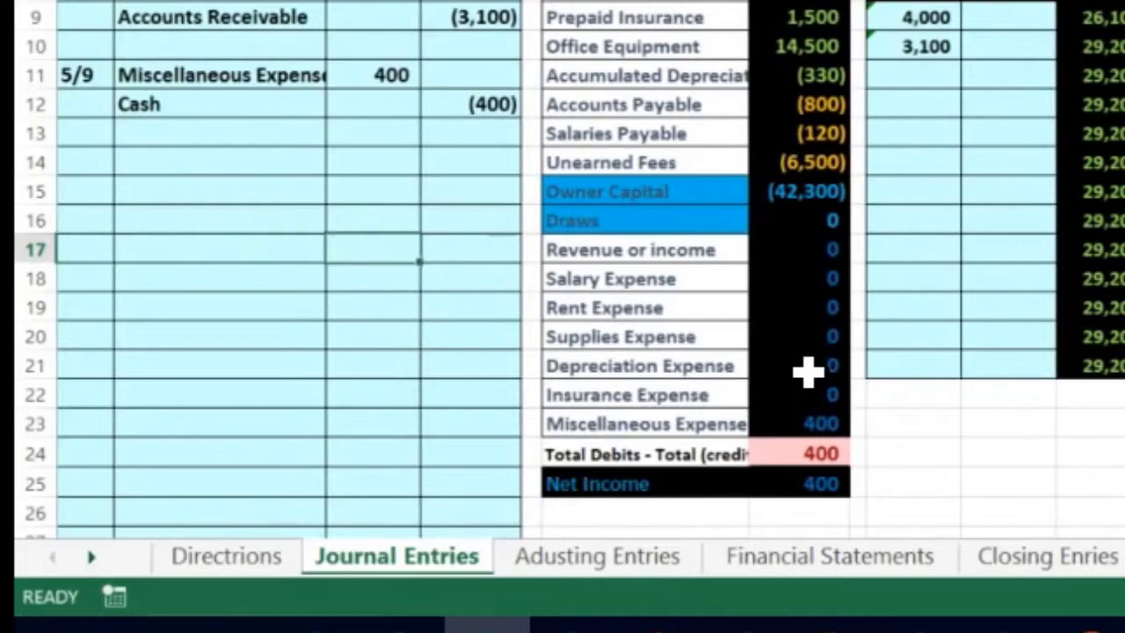
pyautogui.press('Right')
pyautogui.press('Right')
pyautogui.press('Up')
pyautogui.press('Up')
pyautogui.press('Up')
pyautogui.press('Up')
pyautogui.press('Up')
pyautogui.press('Up')
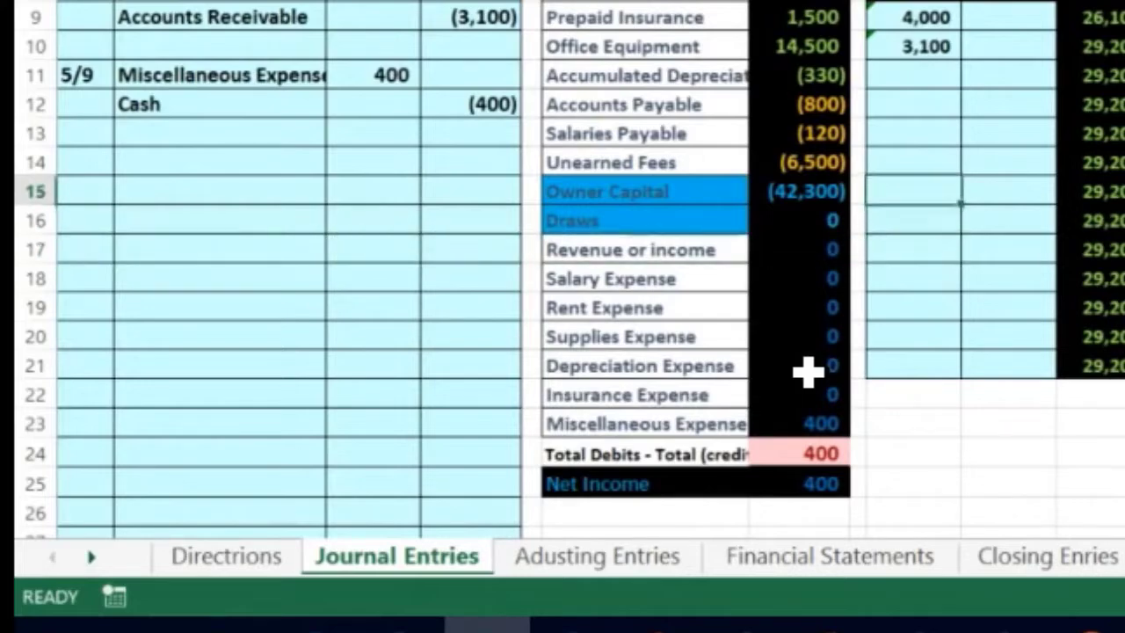
pyautogui.press('Right')
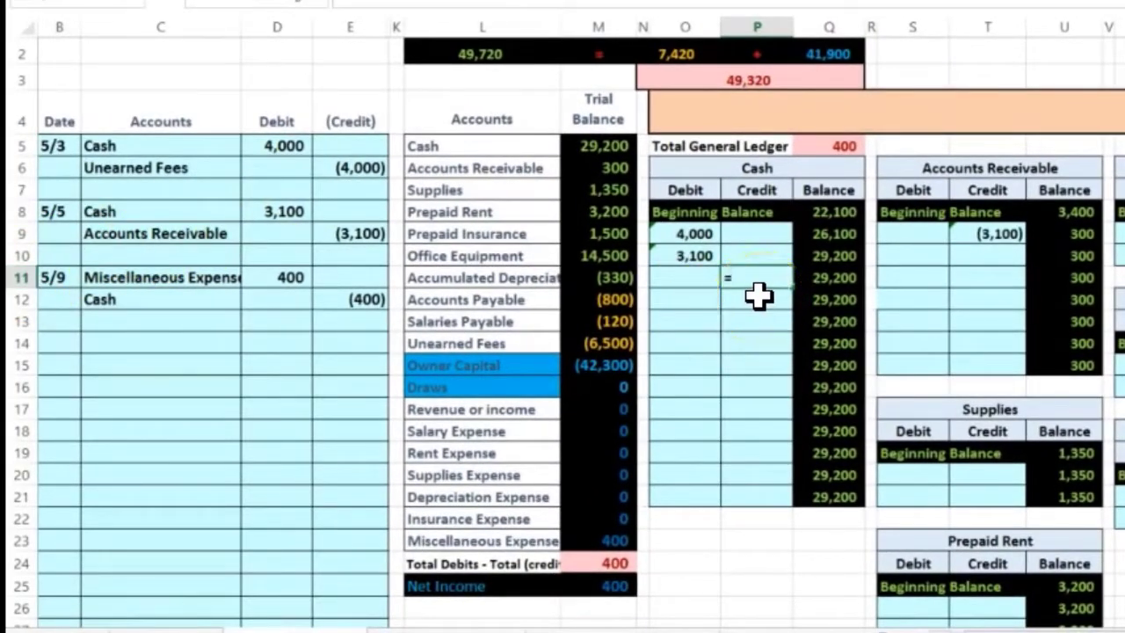
pyautogui.press('Left')
pyautogui.press('Left')
pyautogui.press('Left')
pyautogui.press('Left')
pyautogui.press('Left')
pyautogui.press('Left')
pyautogui.press('Down')
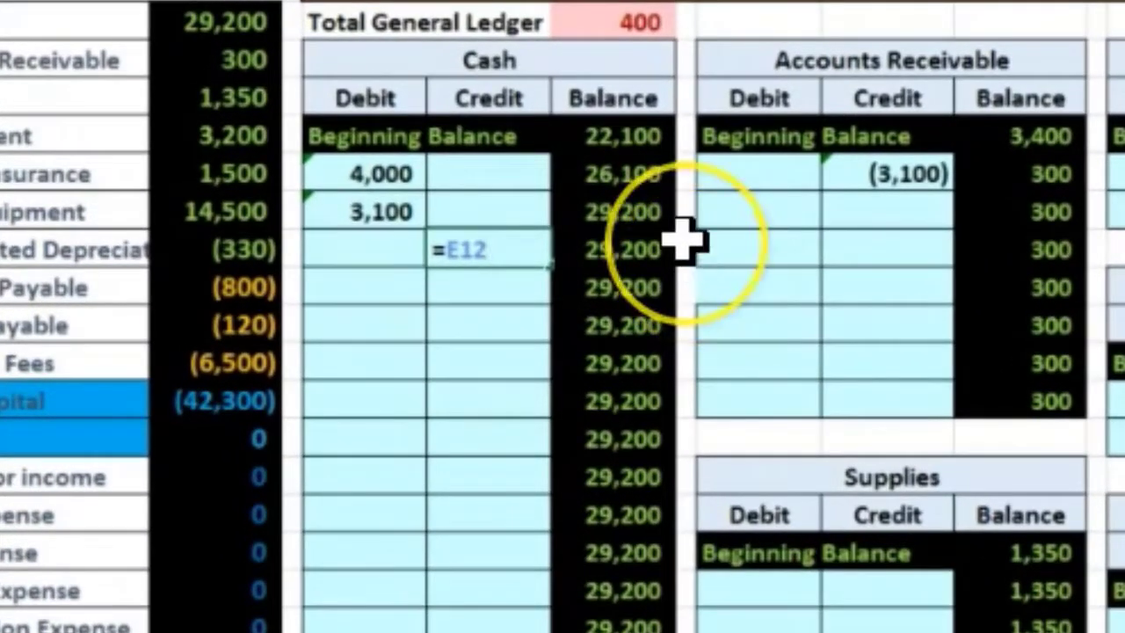
pyautogui.press('Return')
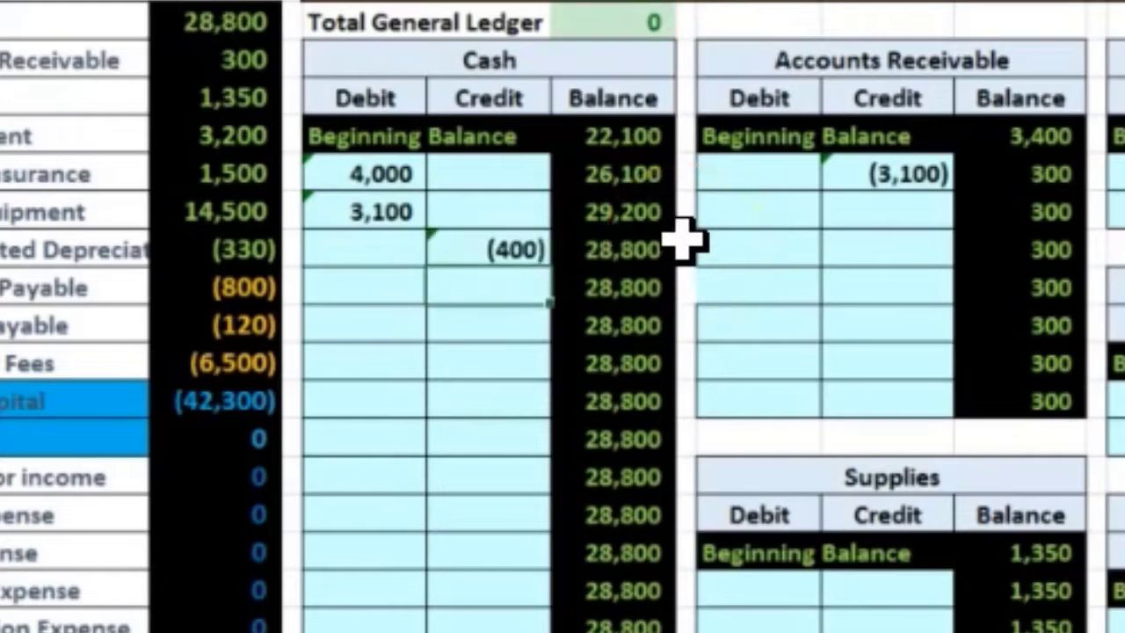
# Check the Cash ledger account's running balance before and after the 5/9 credit.
pyautogui.click(620, 216)
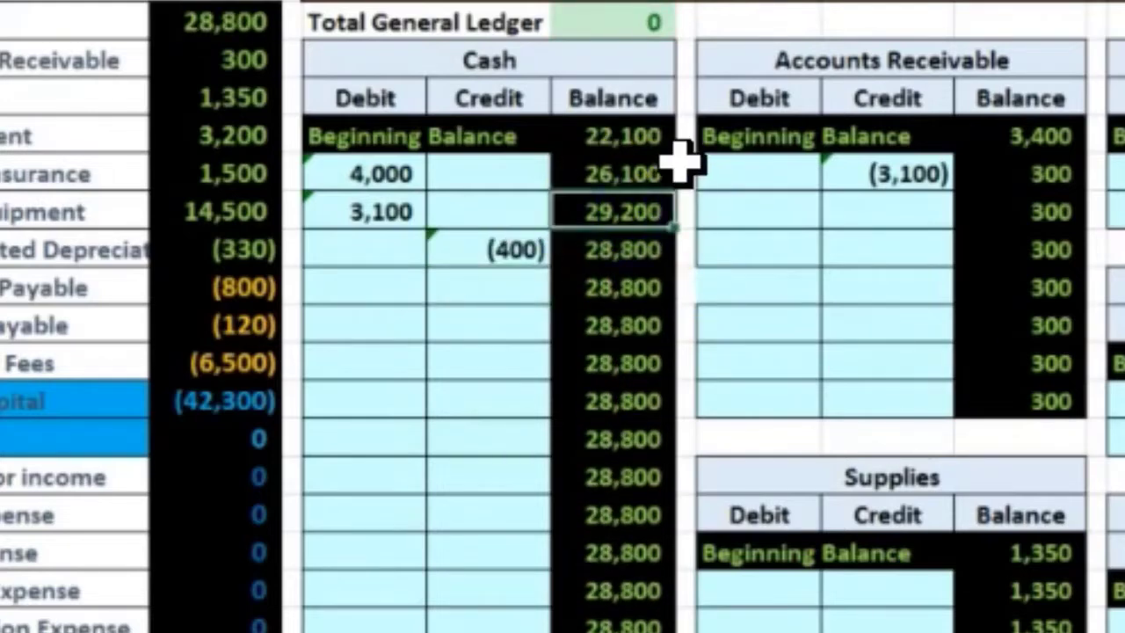
pyautogui.press('Down')
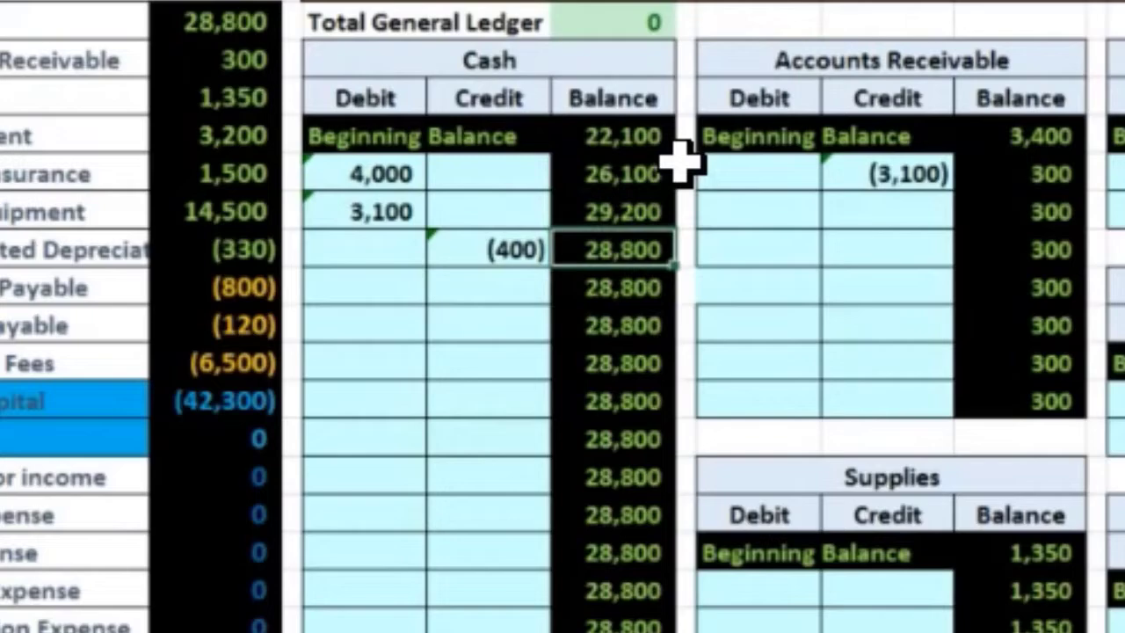
pyautogui.press('Down')
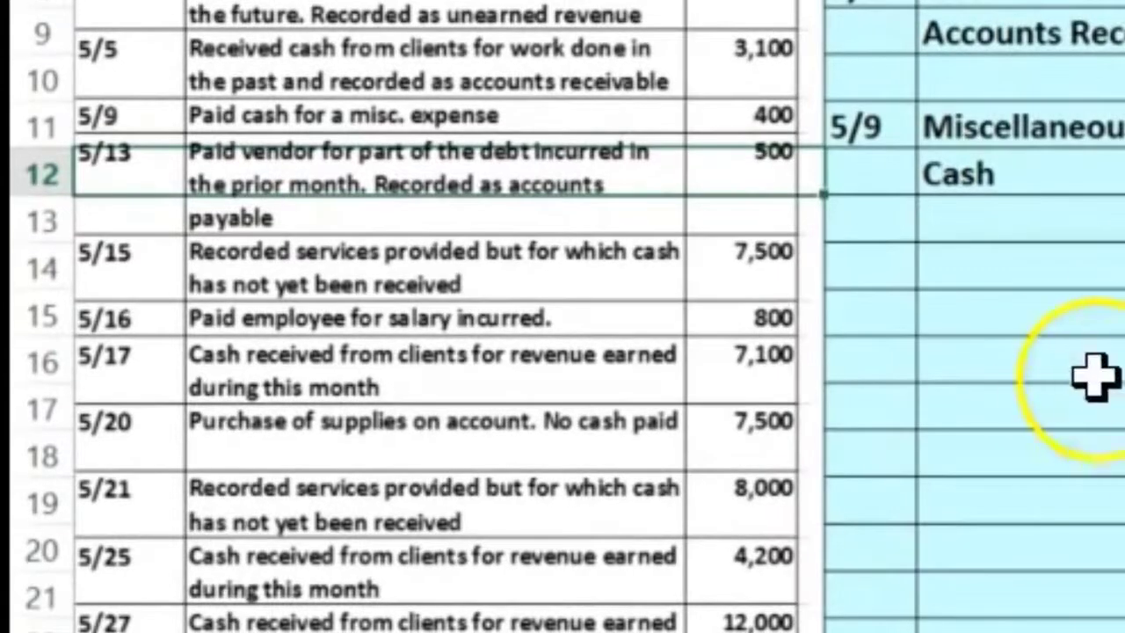
# Start the next journal entry by entering the date 5/13 in B14, leaving a blank row below the 5/9 entry.
pyautogui.click(1074, 345)
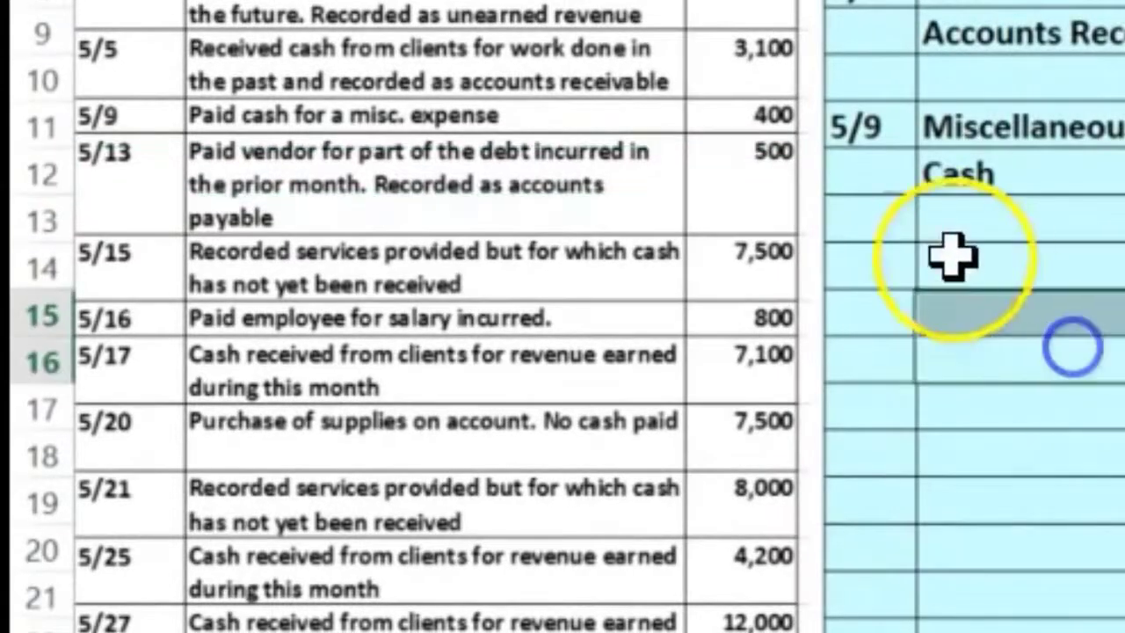
pyautogui.click(877, 216)
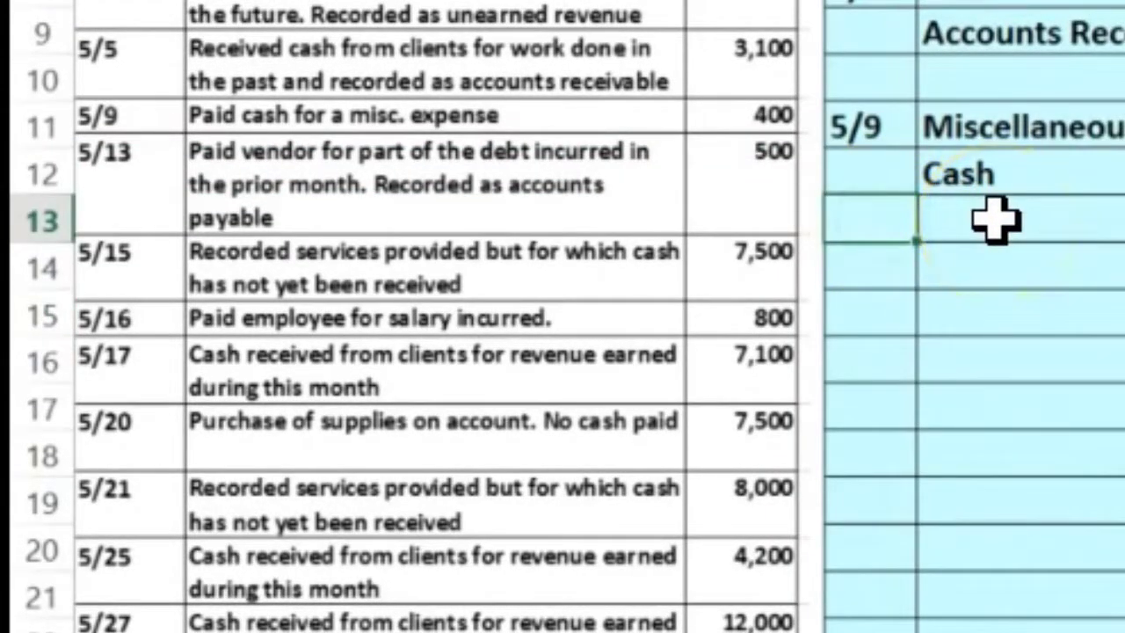
pyautogui.press('Down')
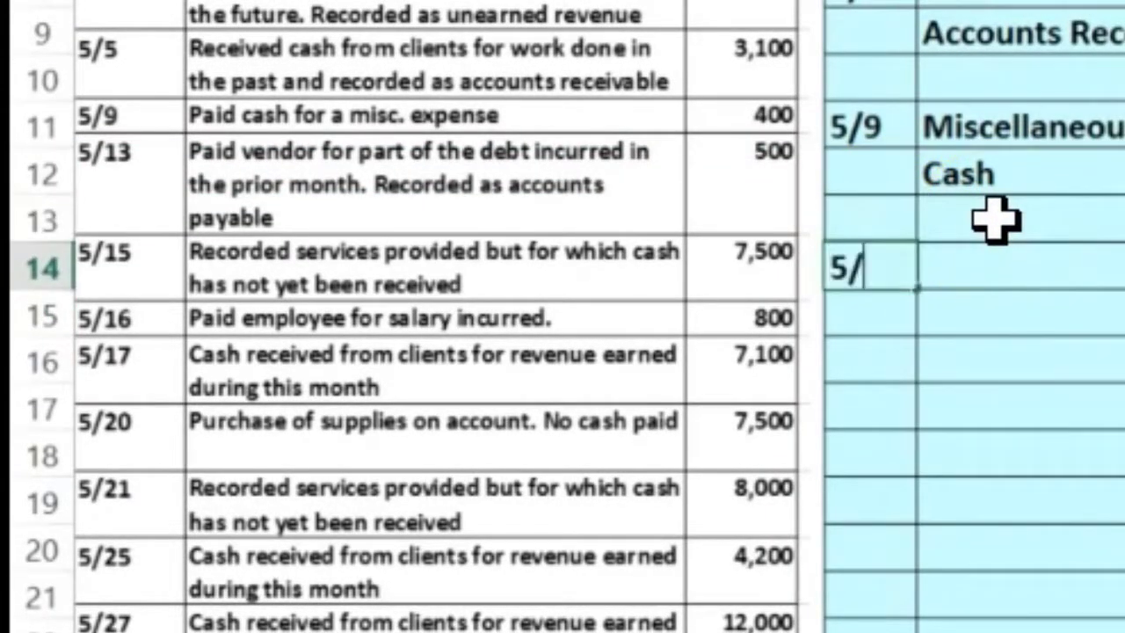
pyautogui.press('Return')
pyautogui.press('Up')
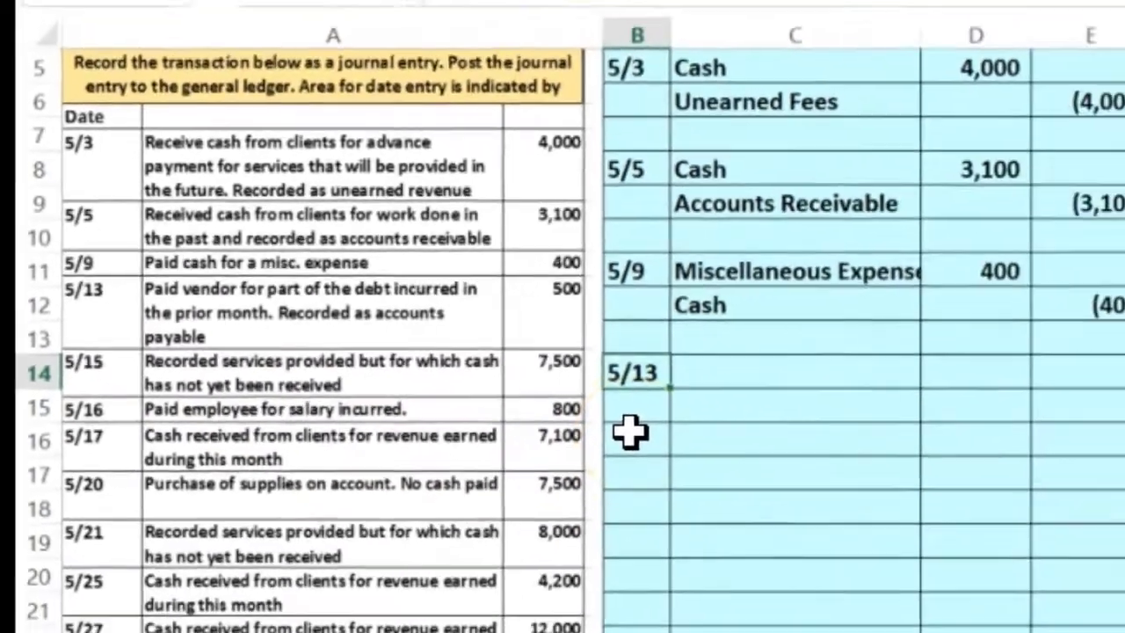
# Copy the Cash account name from the trial balance and paste it as values into C15, the credit line of the 5/13 entry.
pyautogui.scroll(1, 897, 419)
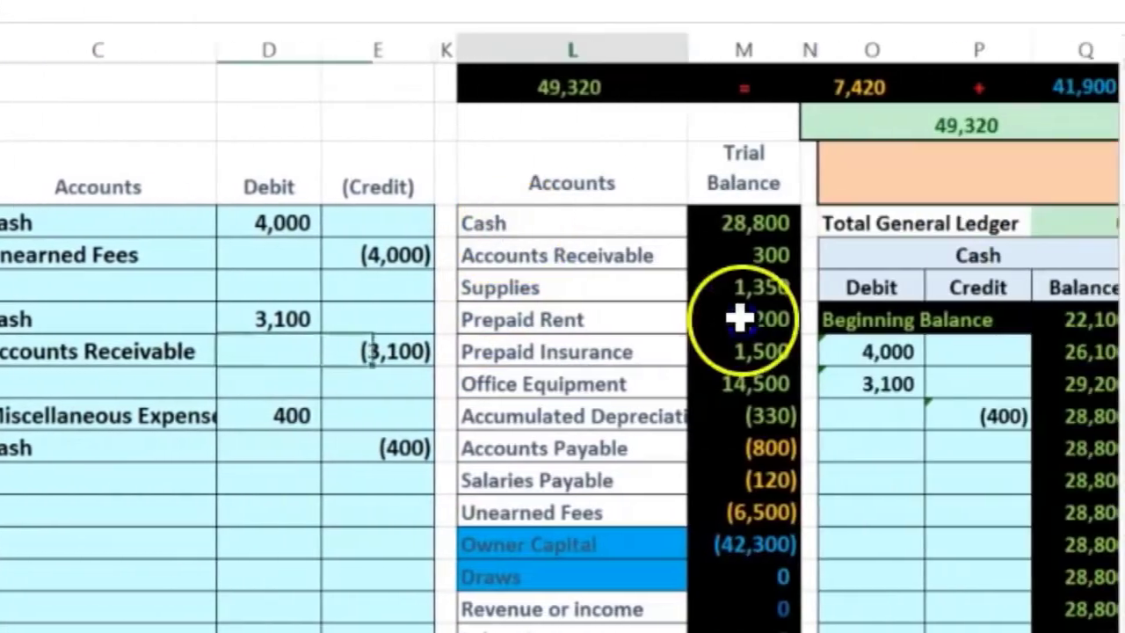
pyautogui.moveTo(646, 221); pyautogui.dragTo(660, 221)
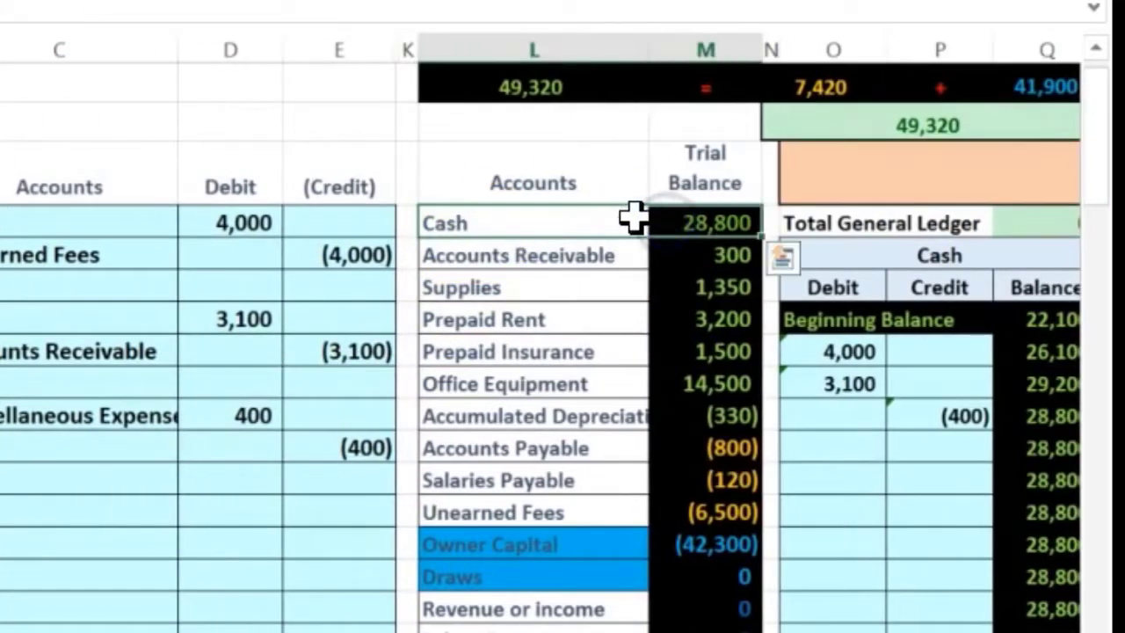
pyautogui.click(514, 230)
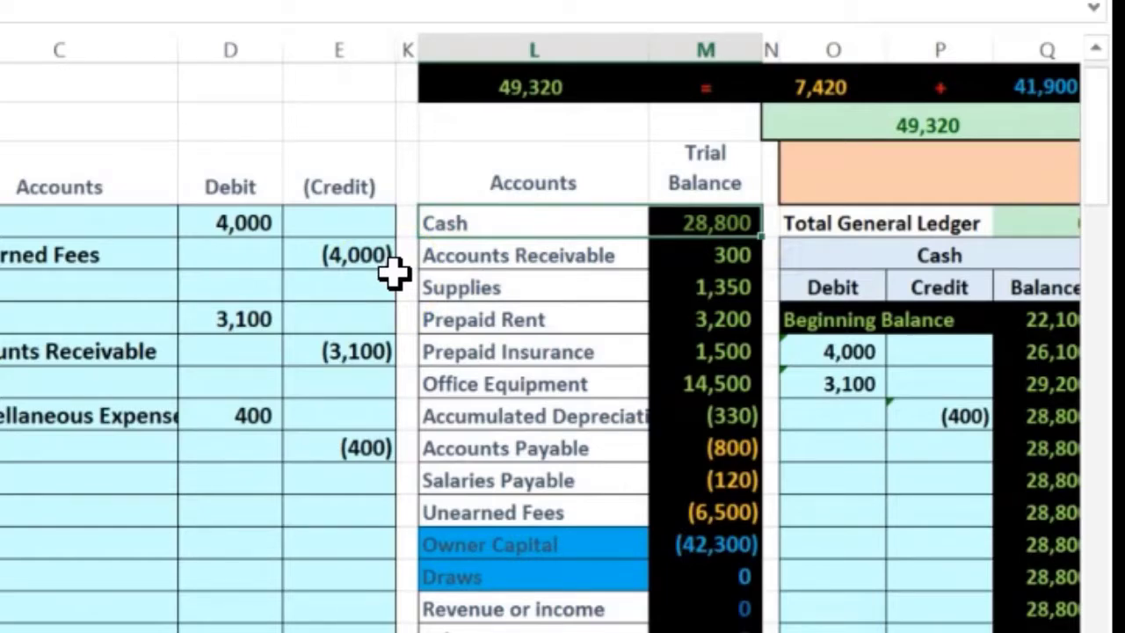
pyautogui.click(666, 224)
pyautogui.scroll(1, 573, 373)
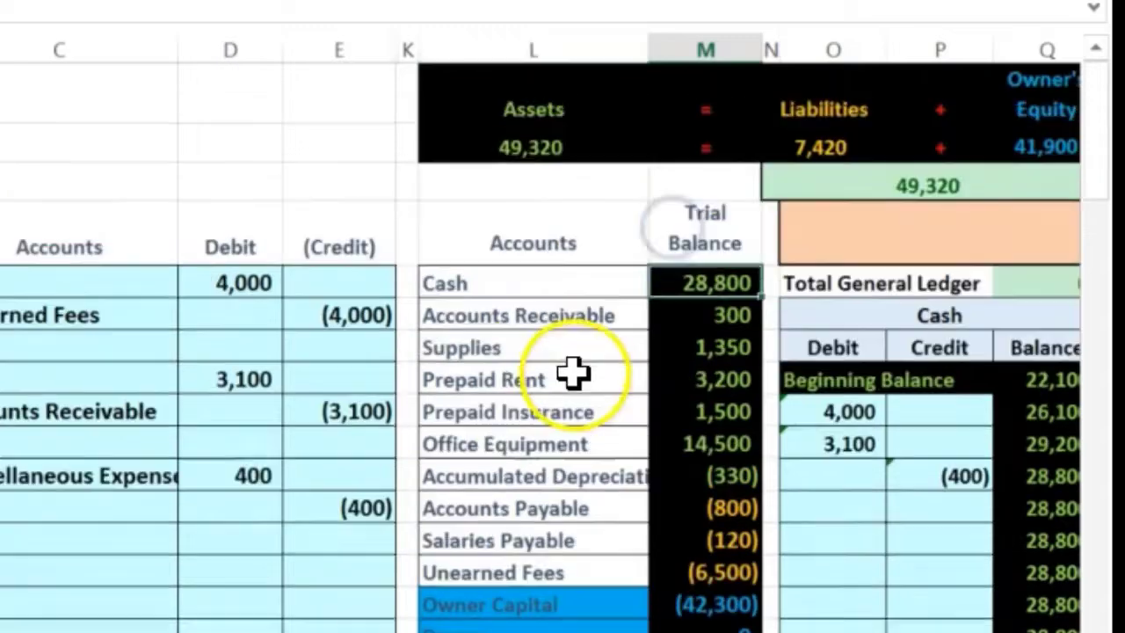
pyautogui.scroll(1, 573, 374)
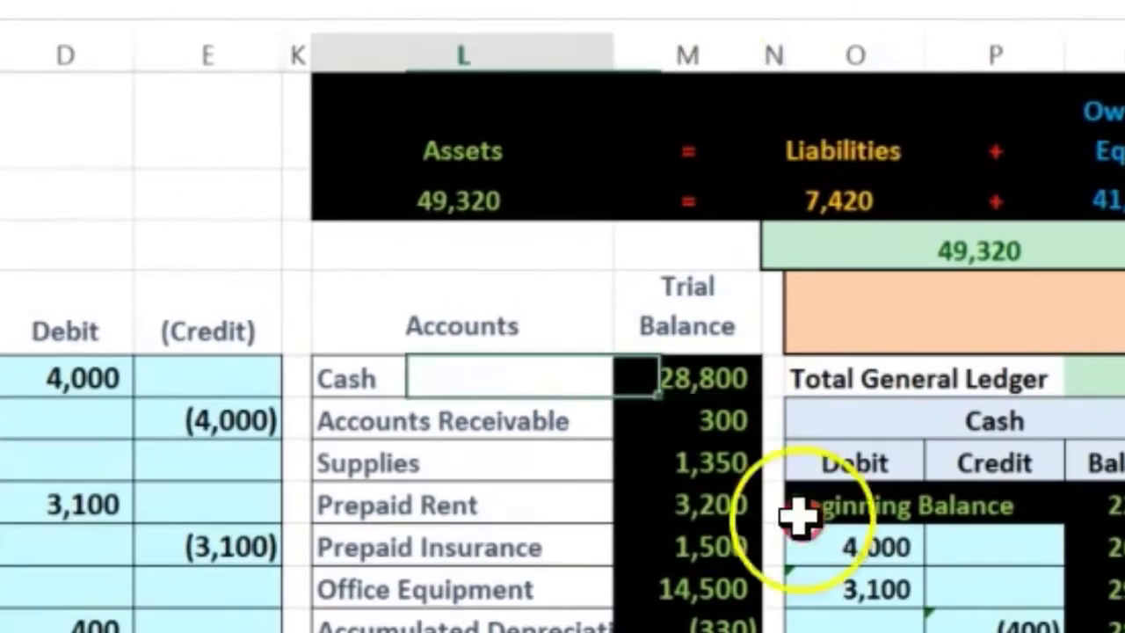
pyautogui.rightClick(545, 297)
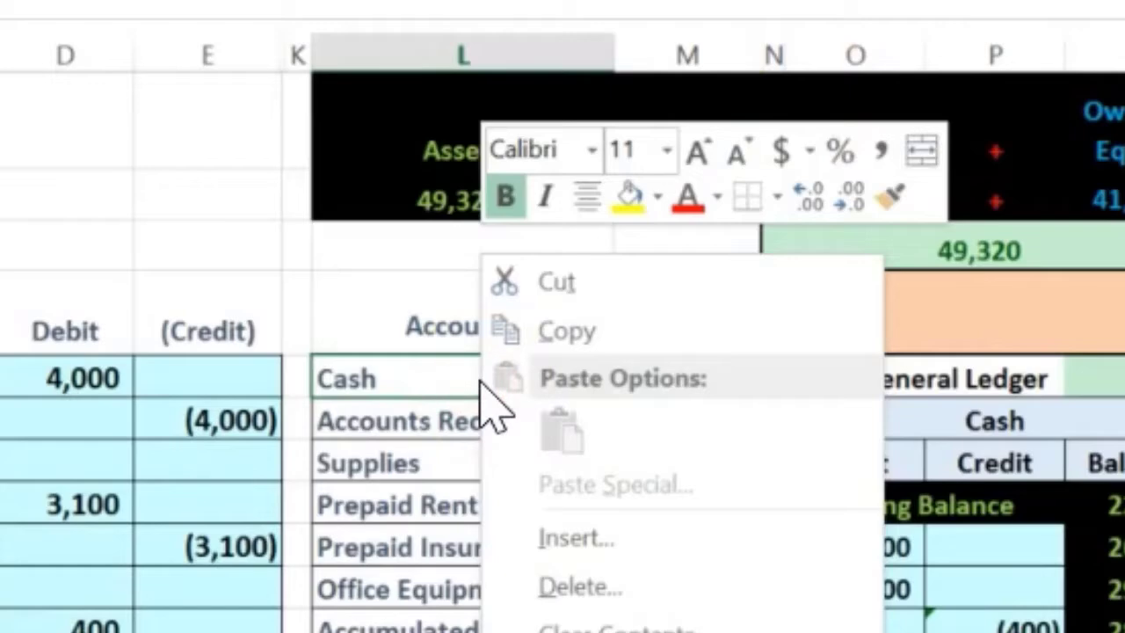
pyautogui.click(527, 332)
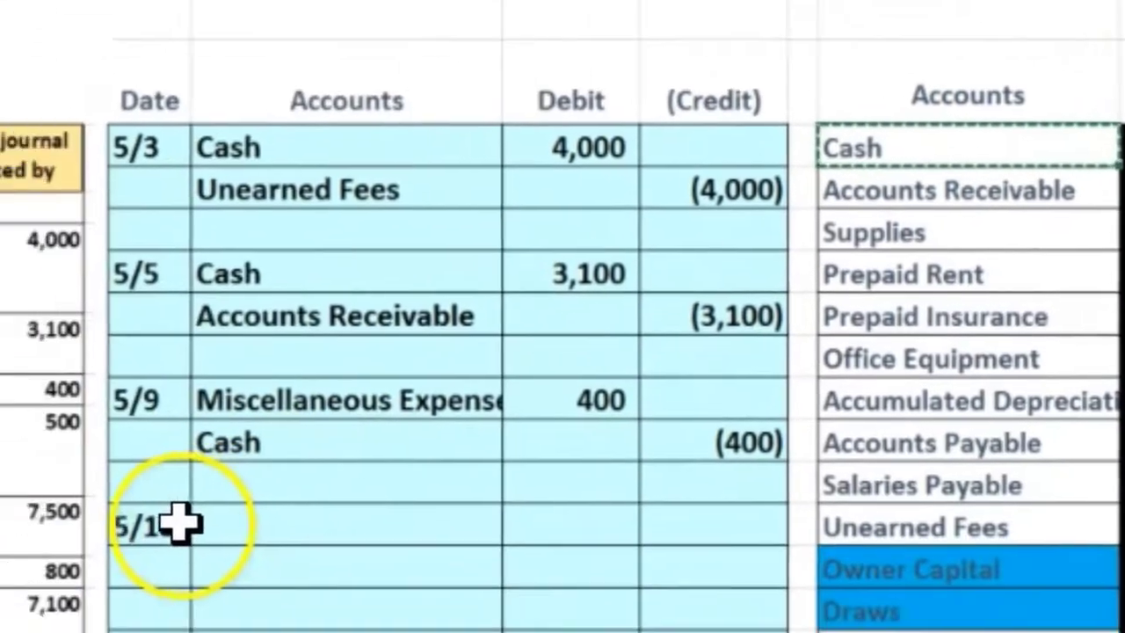
pyautogui.moveTo(229, 525); pyautogui.dragTo(516, 539)
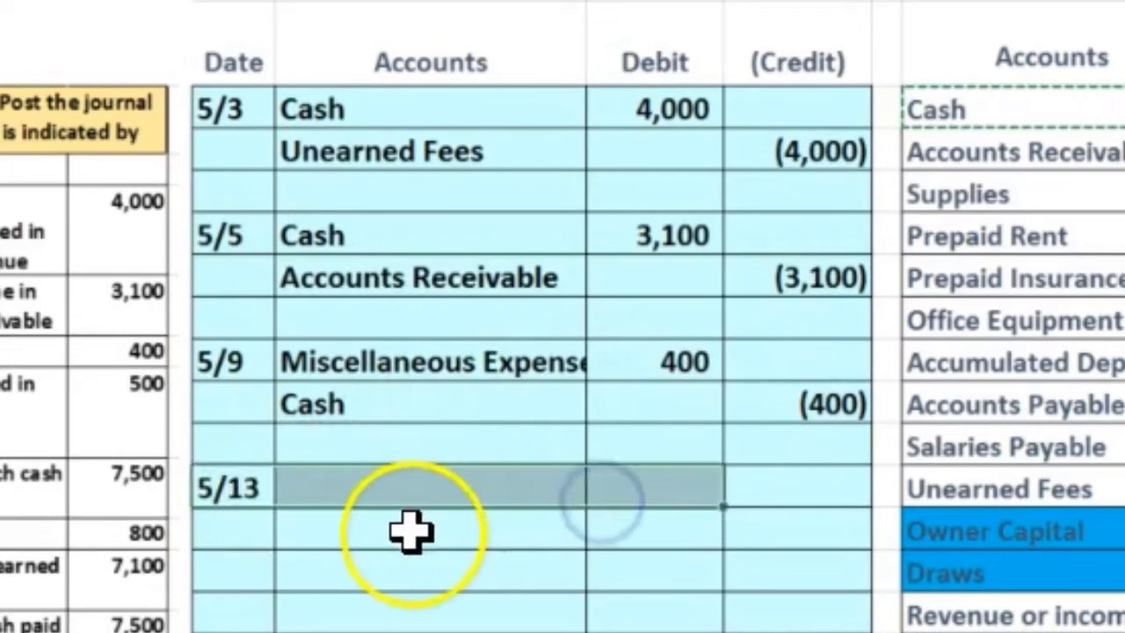
pyautogui.click(328, 569)
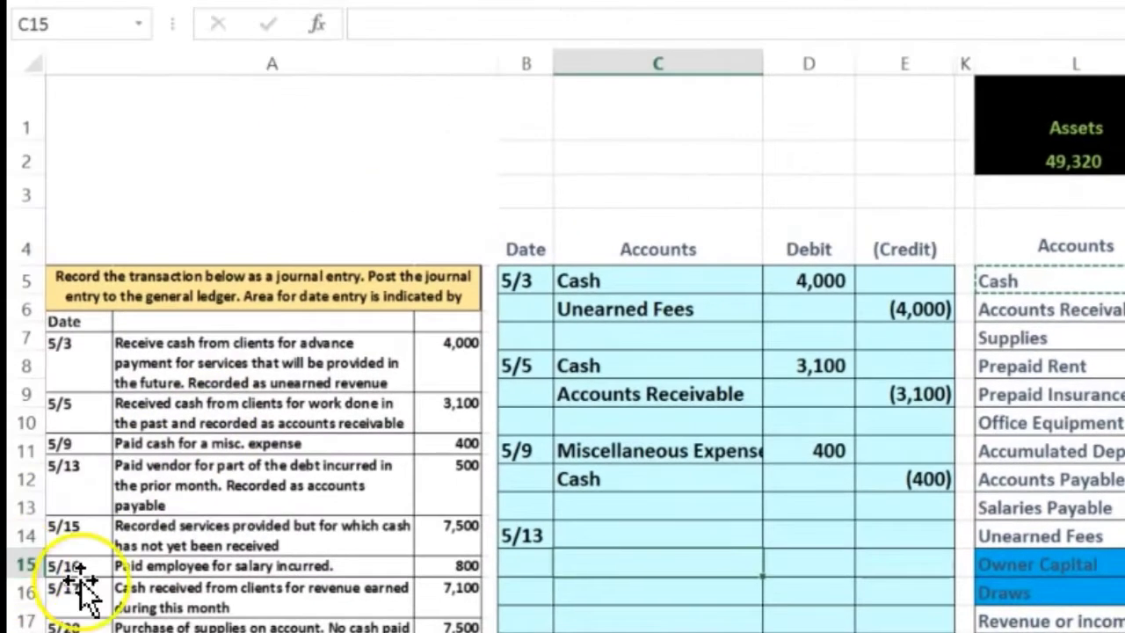
pyautogui.rightClick(587, 559)
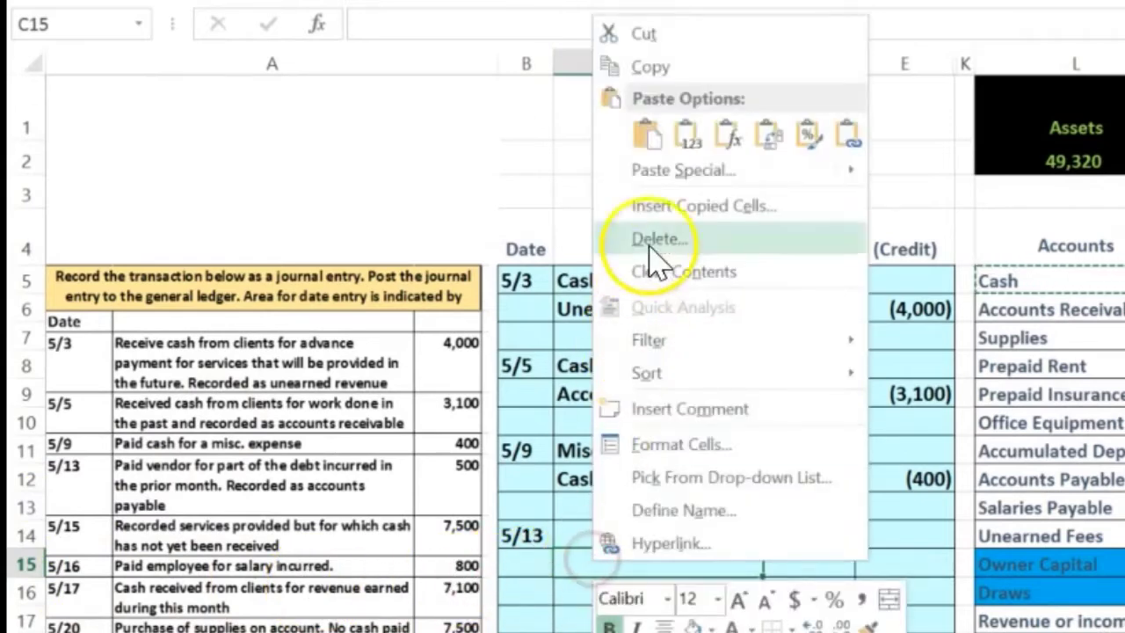
pyautogui.click(688, 156)
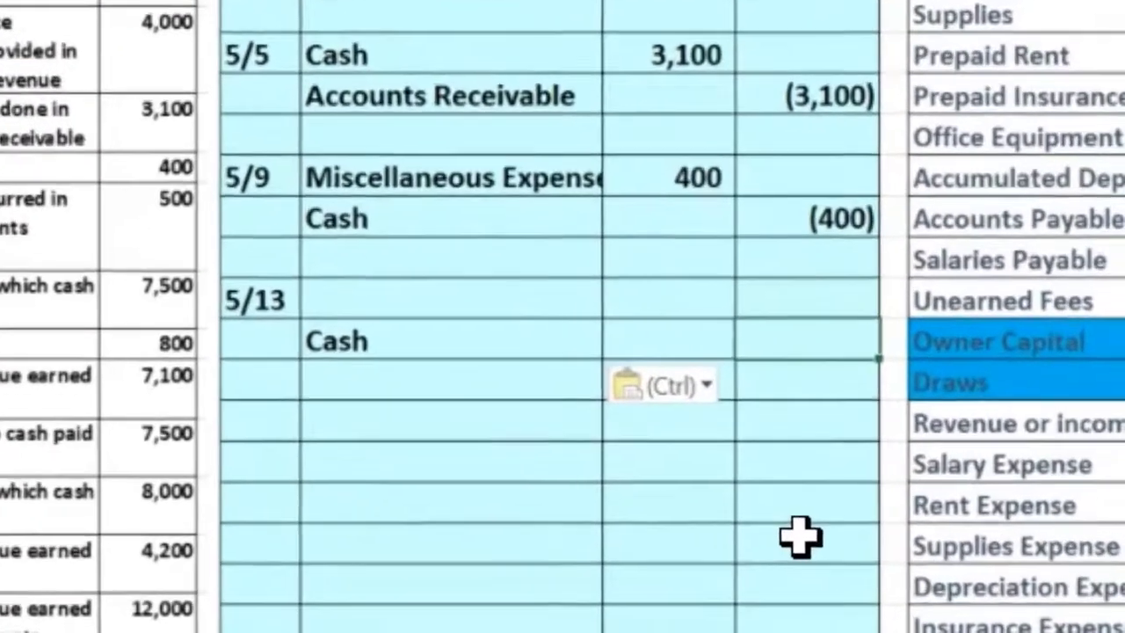
# Enter -500 in E15 as the credit to Cash for the 5/13 entry.
pyautogui.press('F2')
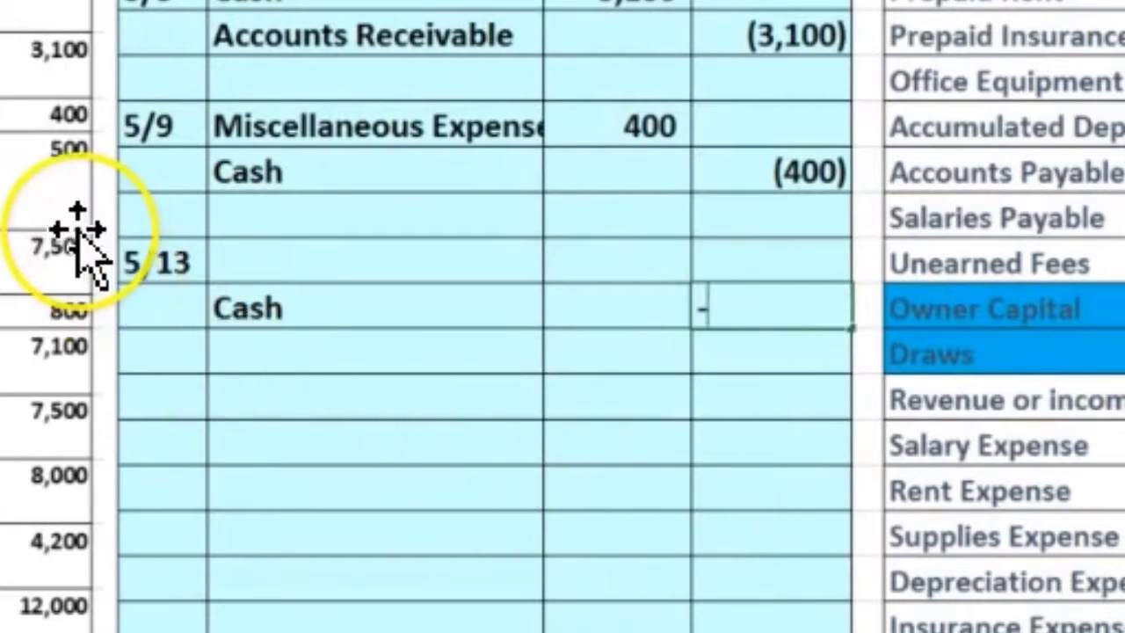
pyautogui.write('-50')
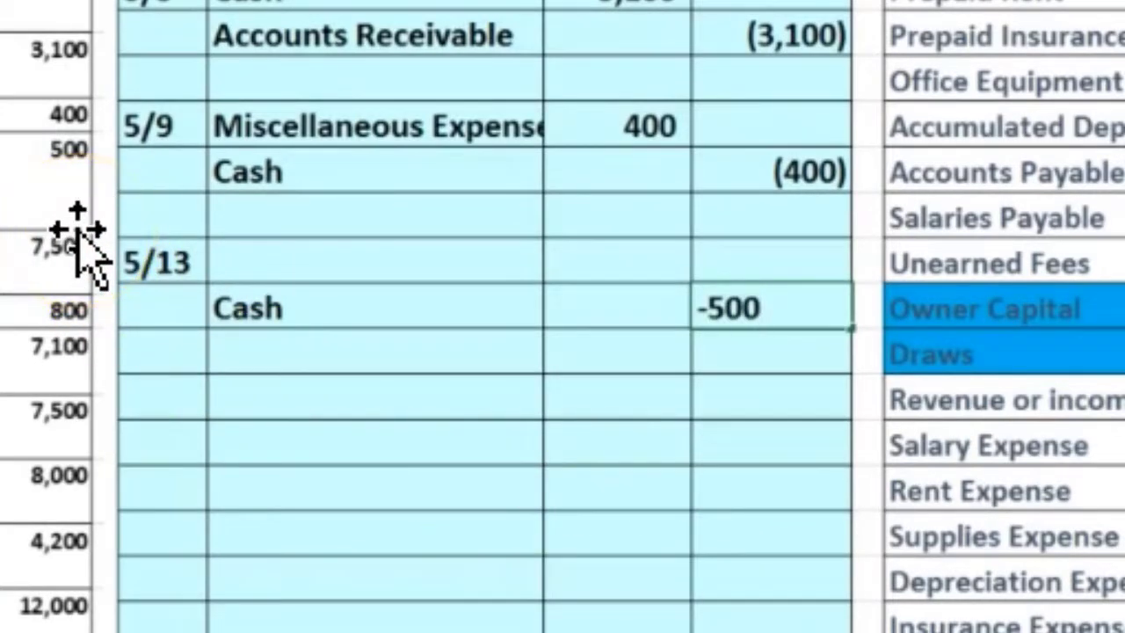
pyautogui.write('0')
pyautogui.press('Return')
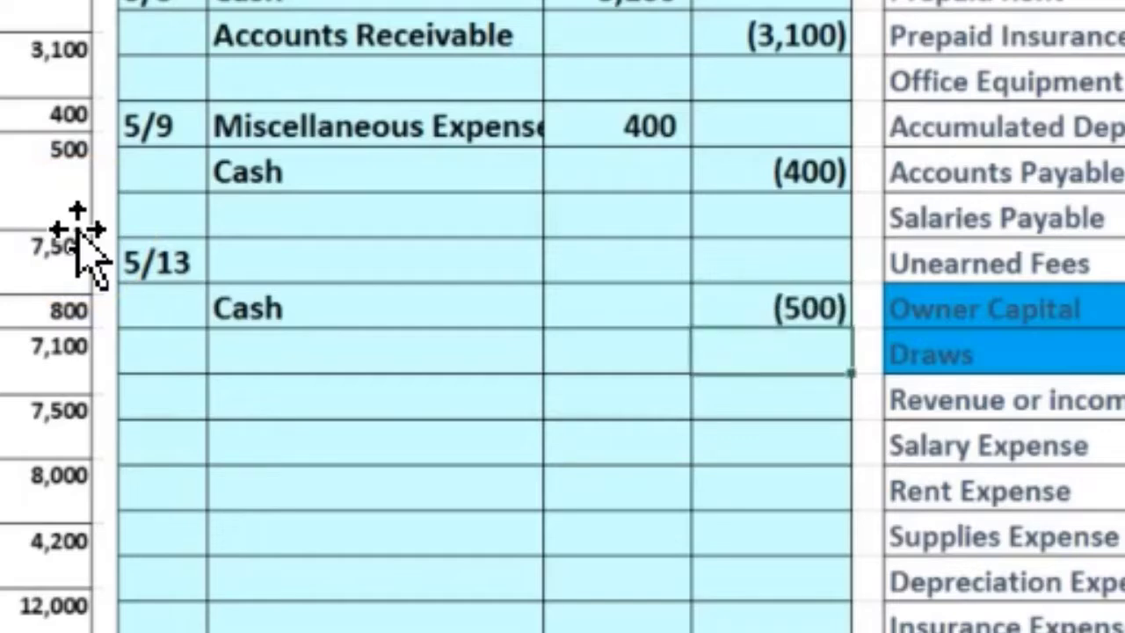
# Enter 500 in D14 as the debit amount of the 5/13 entry.
pyautogui.press('Left')
pyautogui.press('Up')
pyautogui.press('Up')
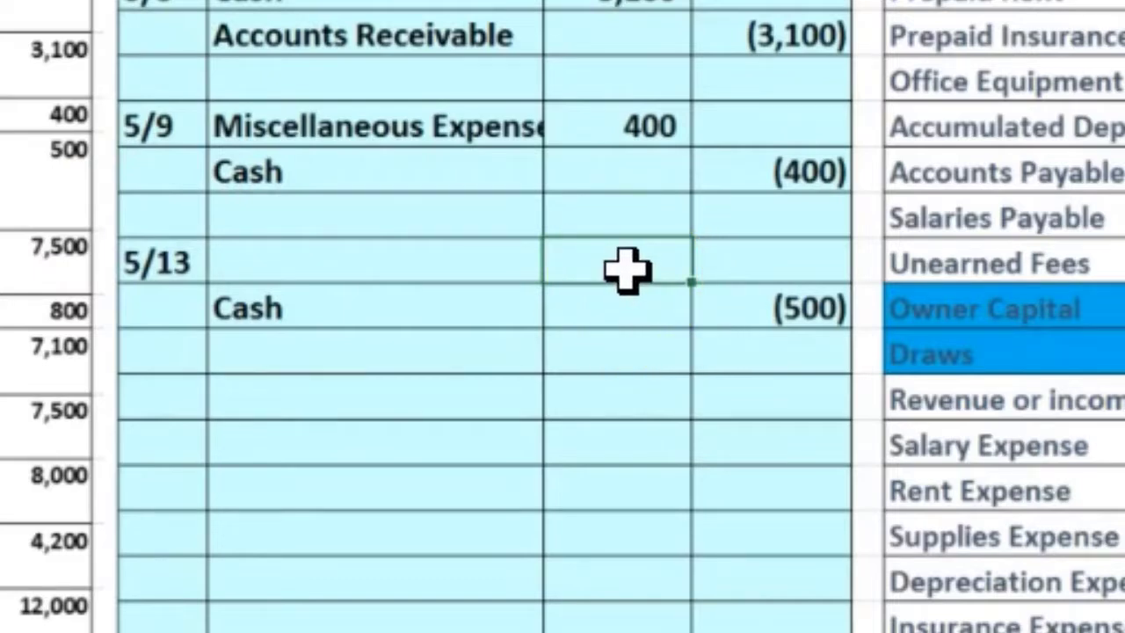
pyautogui.write('500')
pyautogui.press('Return')
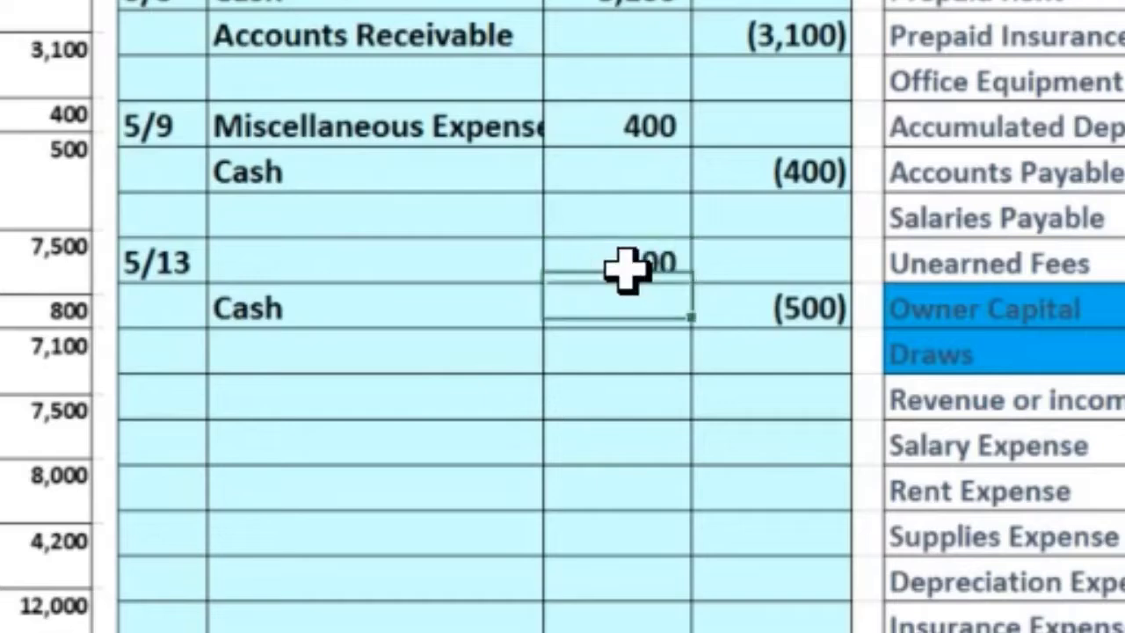
# Copy the Accounts Payable name from the trial balance and paste it as values into C14, the debit line of the 5/13 entry.
pyautogui.click(626, 268)
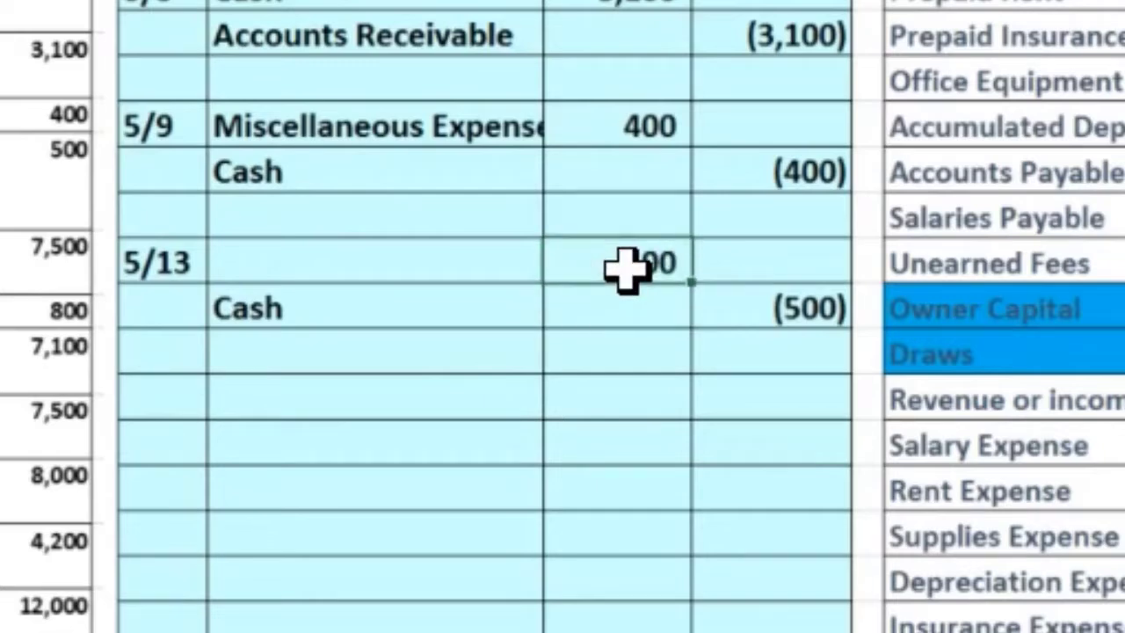
pyautogui.click(356, 261)
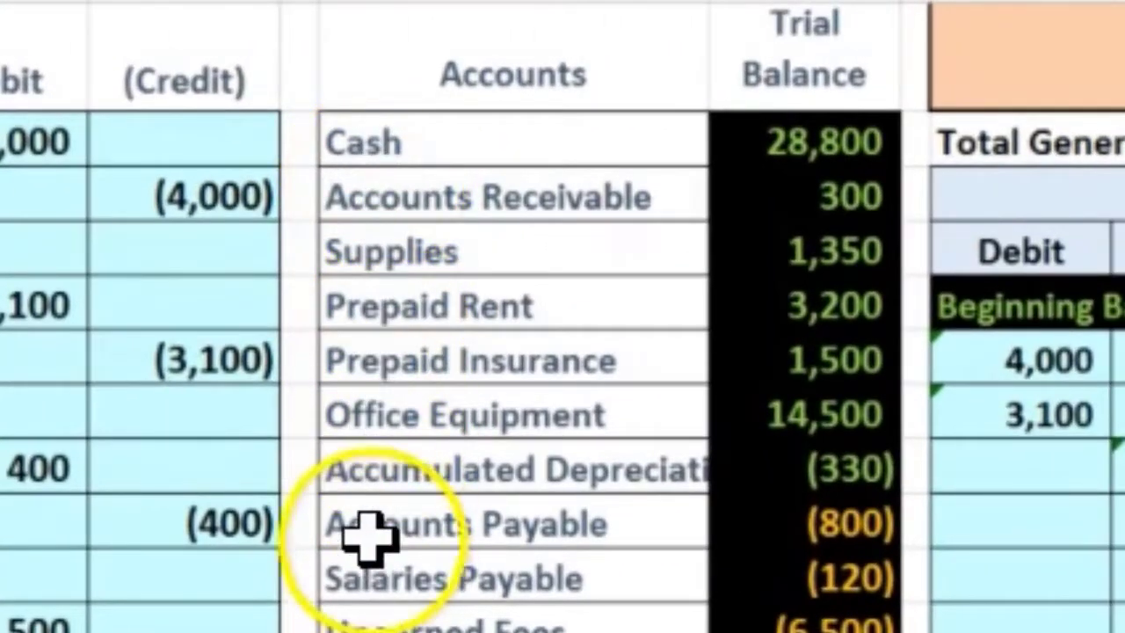
pyautogui.moveTo(369, 527); pyautogui.dragTo(782, 523)
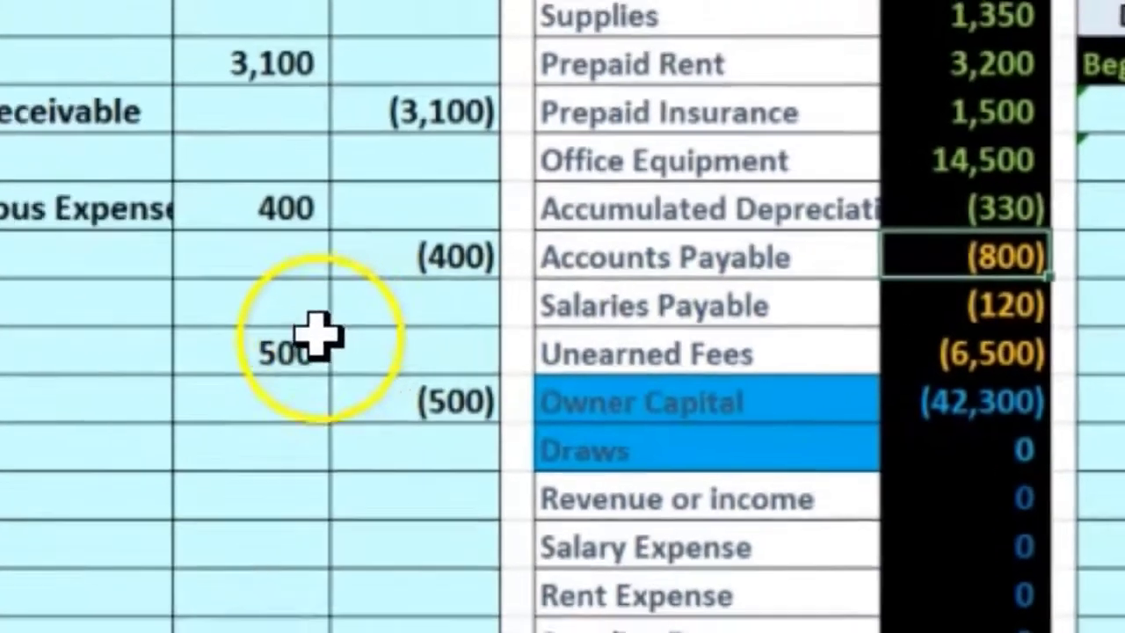
pyautogui.click(492, 342)
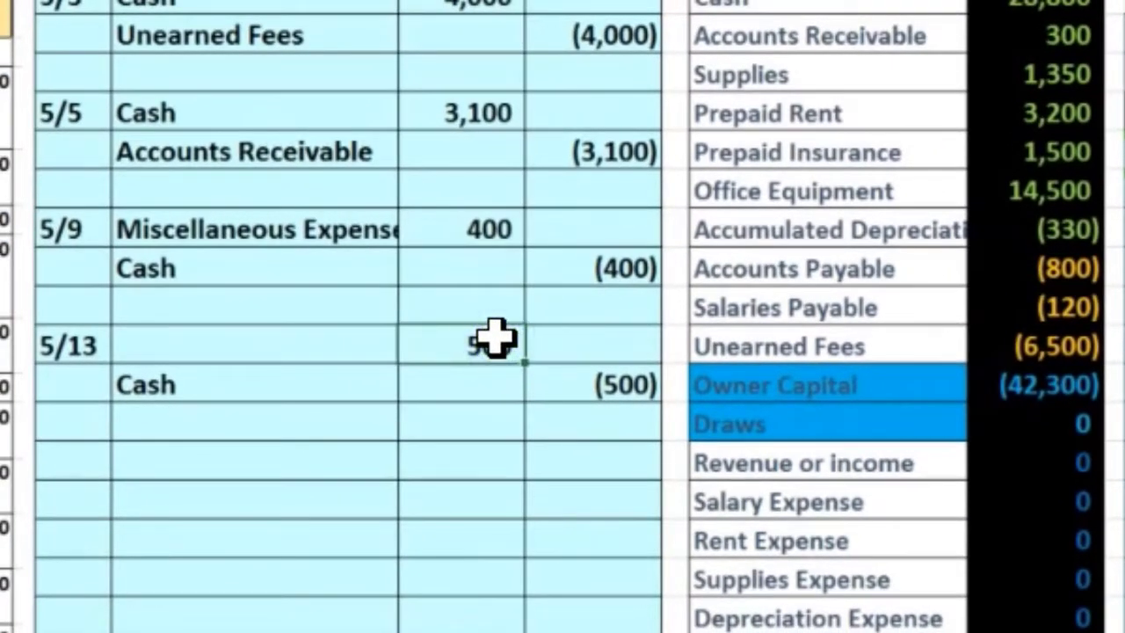
pyautogui.click(497, 339)
pyautogui.rightClick(782, 261)
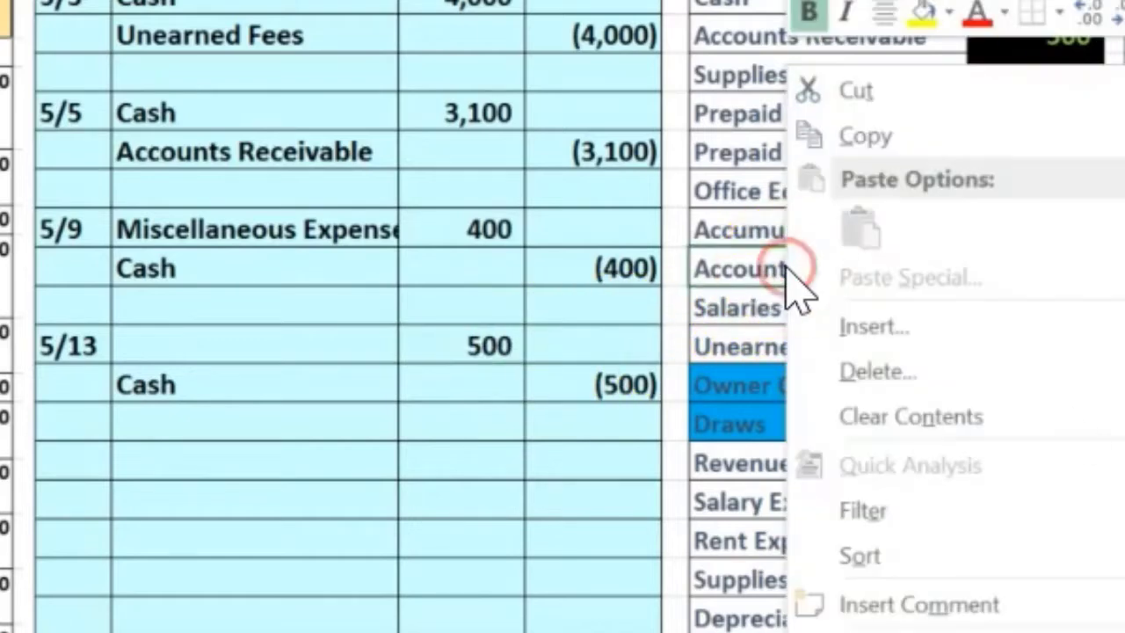
pyautogui.click(824, 137)
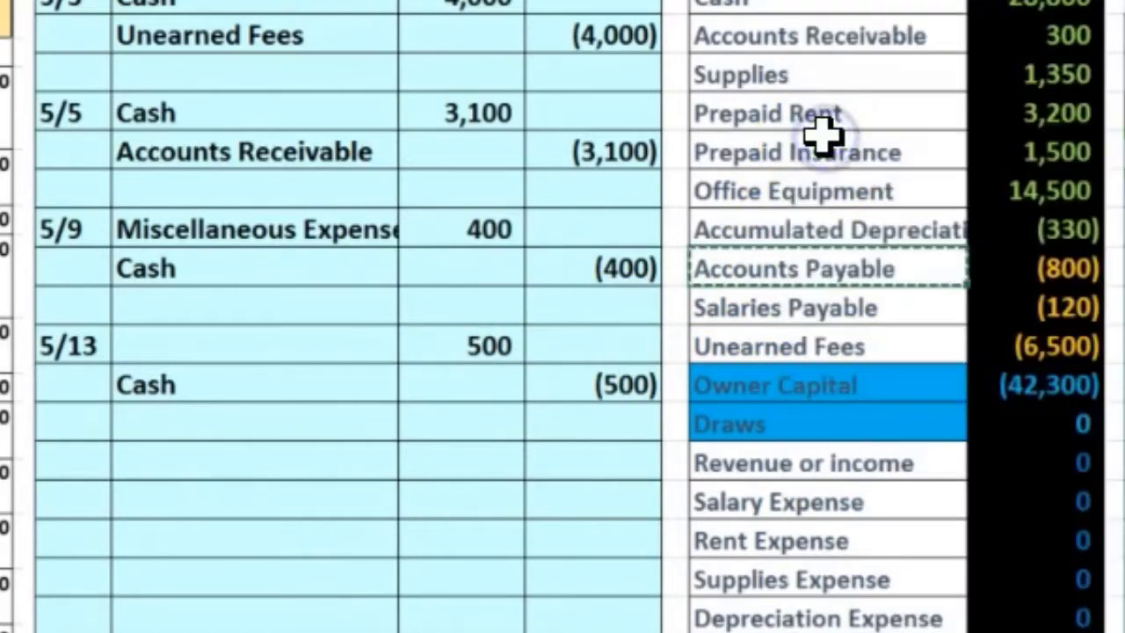
pyautogui.click(196, 345)
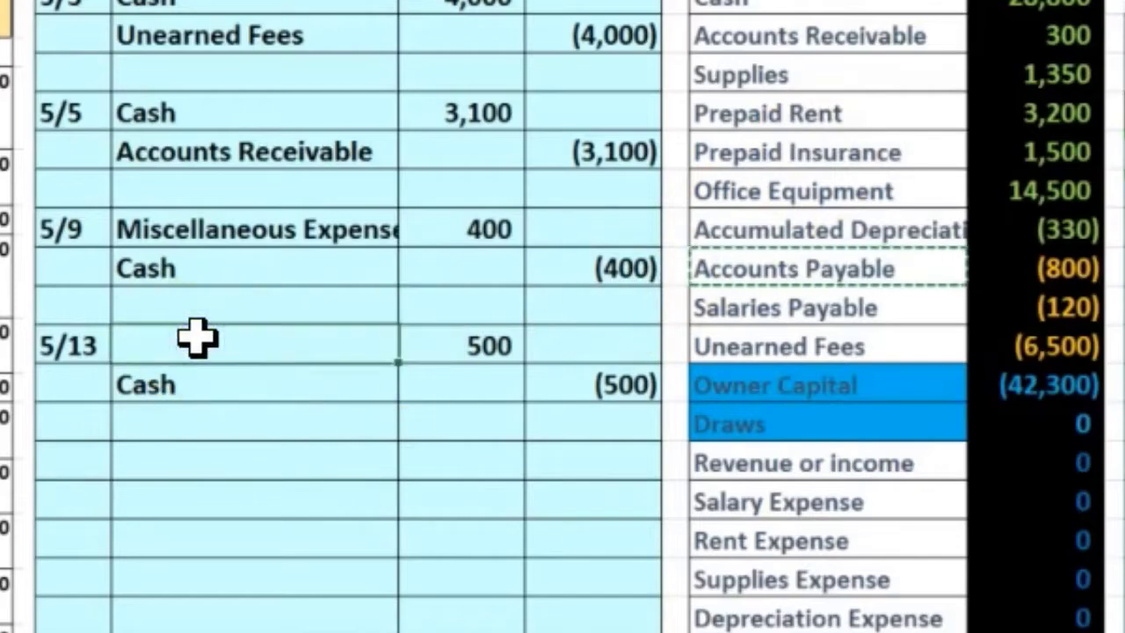
pyautogui.rightClick(196, 341)
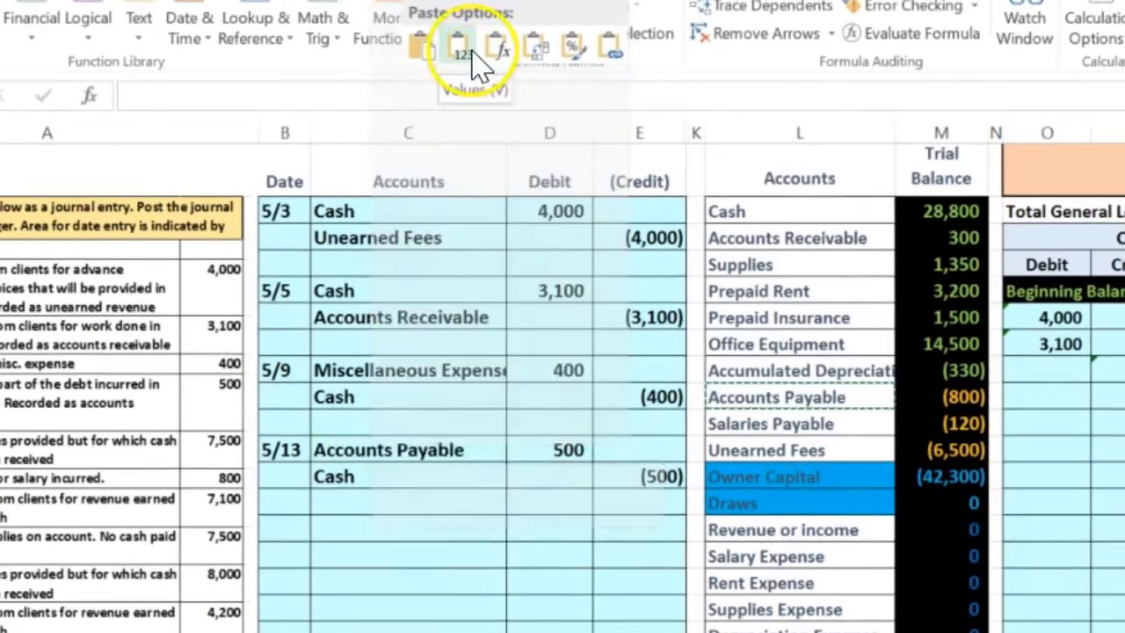
pyautogui.click(478, 54)
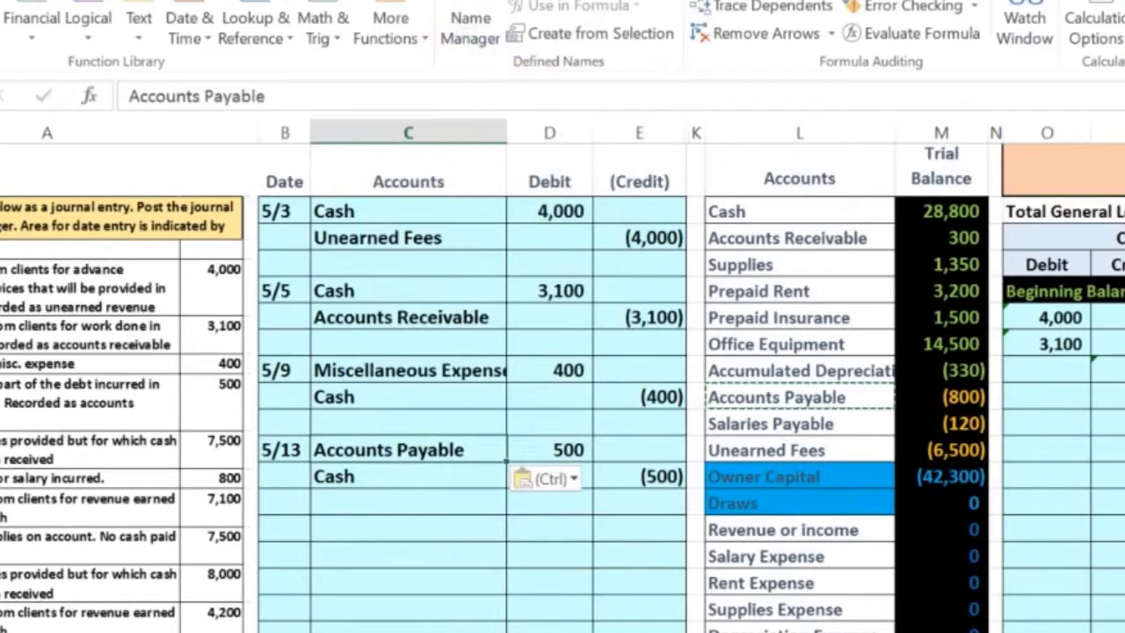
# Post the 5/13 debit by entering =D14 in AA9, the debit column of the Accounts Payable ledger account.
pyautogui.moveTo(861, 632); pyautogui.dragTo(887, 632)
pyautogui.moveTo(751, 613)
pyautogui.mouseDown()
pyautogui.moveTo(736, 615)
pyautogui.moveTo(746, 620)
pyautogui.mouseUp()
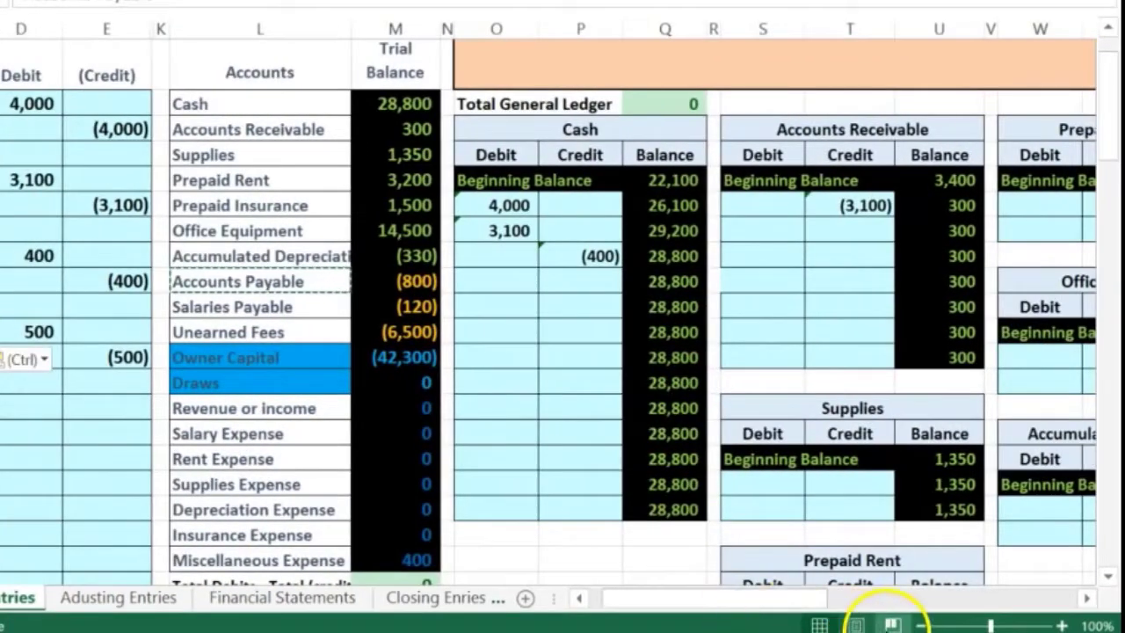
pyautogui.click(919, 622)
pyautogui.click(918, 623)
pyautogui.click(919, 622)
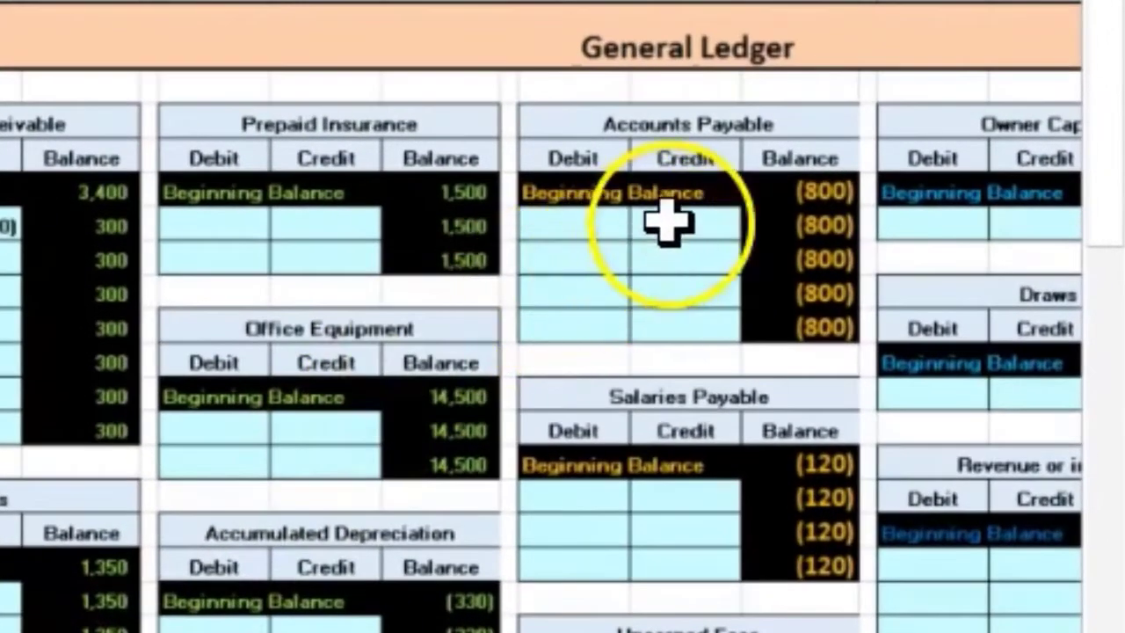
pyautogui.click(745, 209)
pyautogui.click(595, 226)
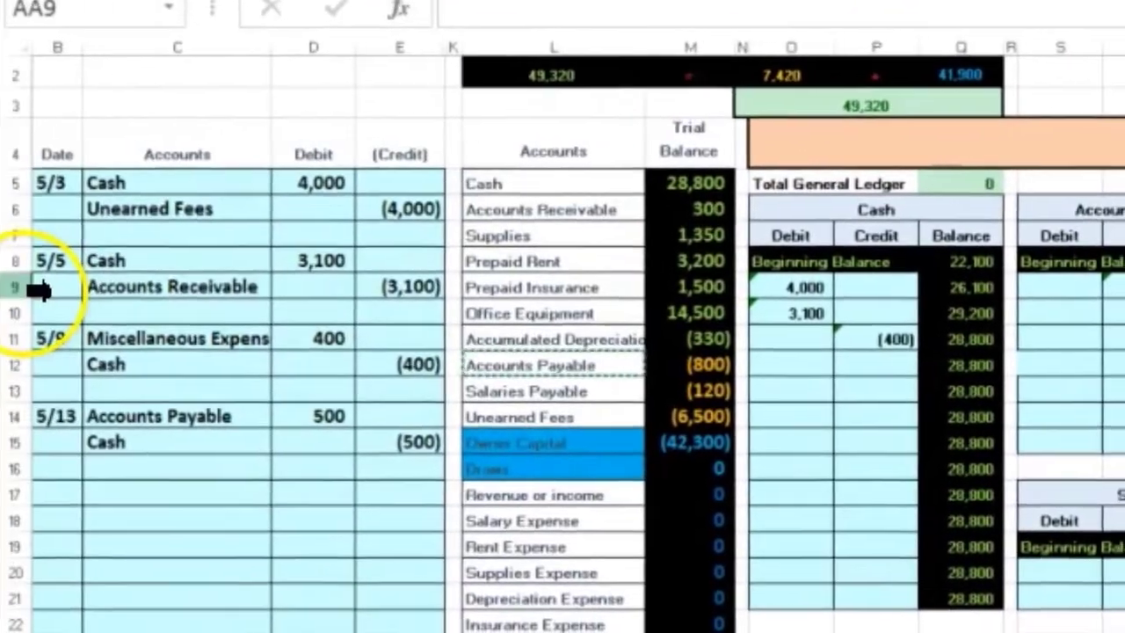
pyautogui.write('=')
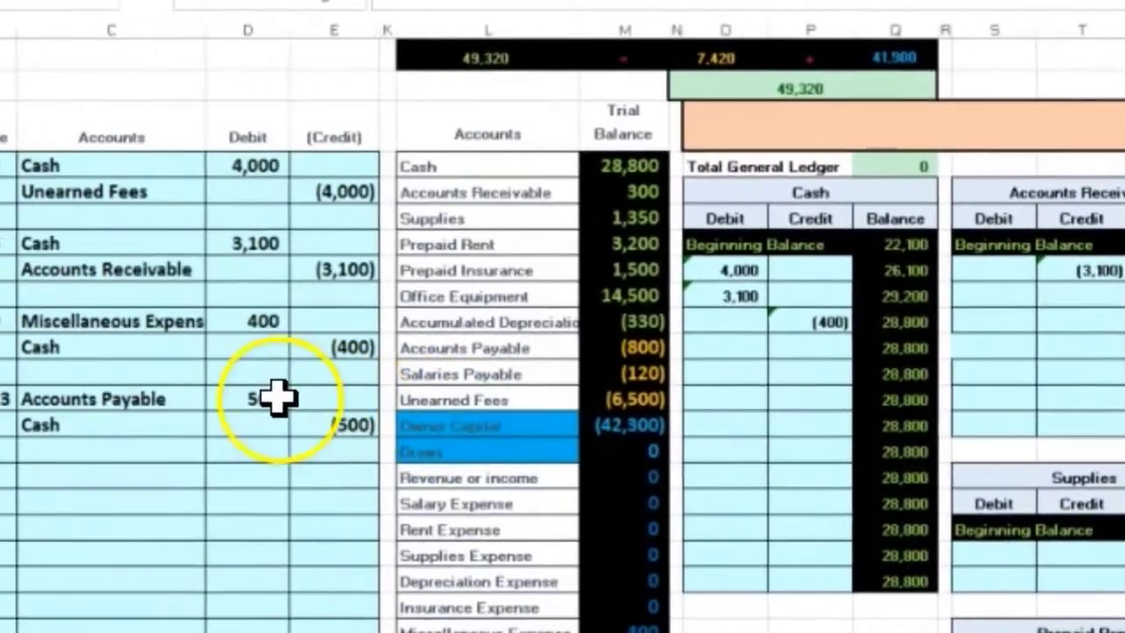
pyautogui.click(331, 398)
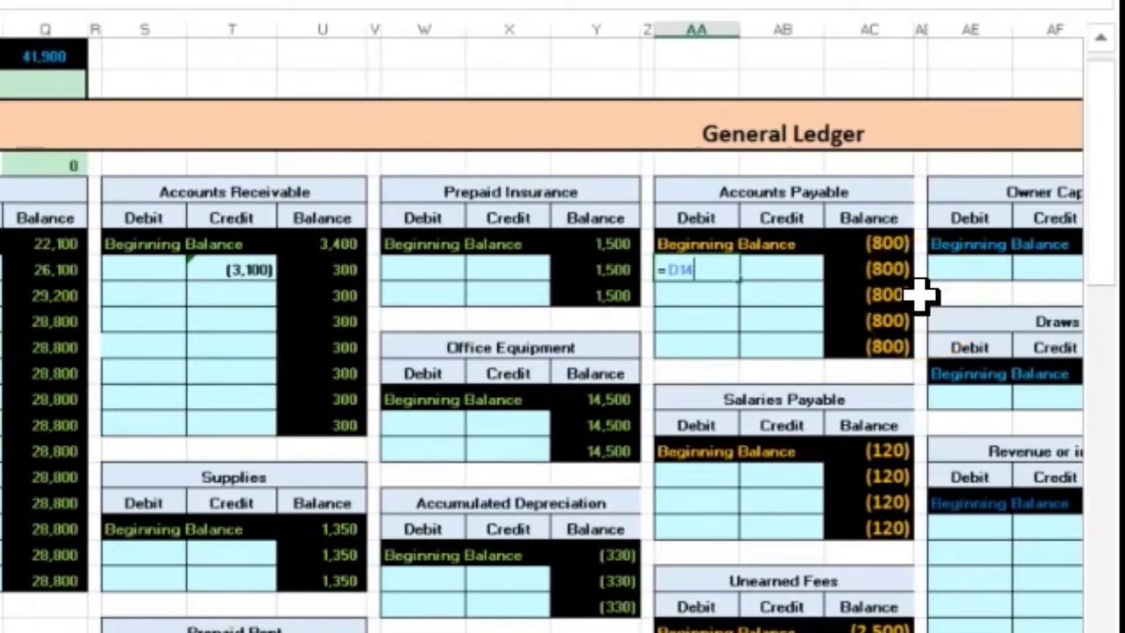
pyautogui.press('Return')
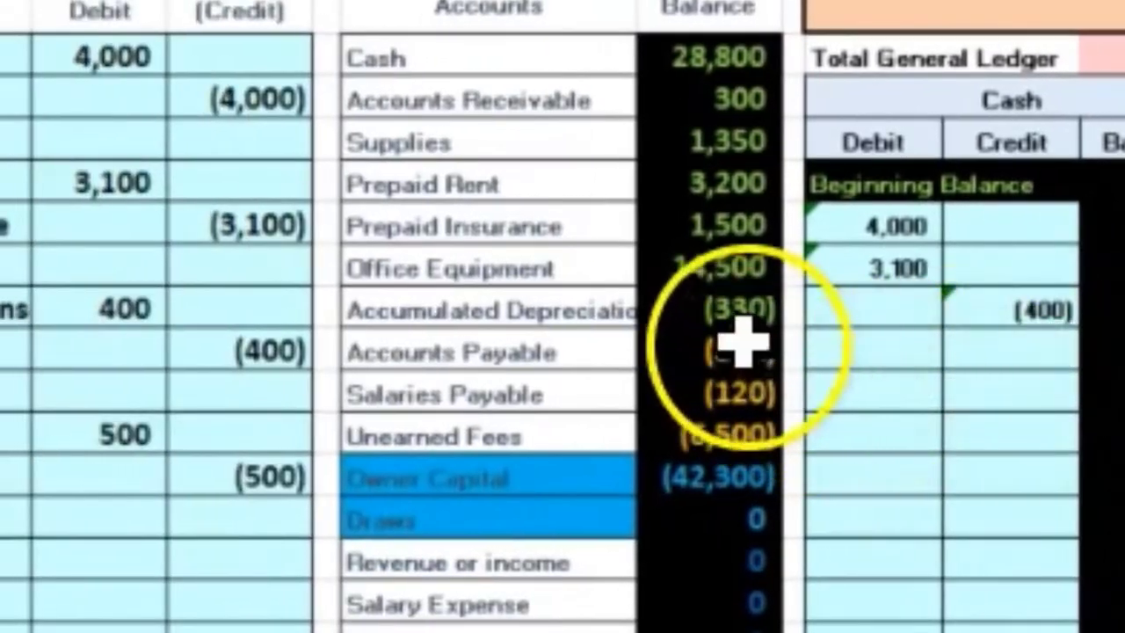
# Check the Accounts Payable balance and the difference between total debits and credits on the trial balance.
pyautogui.click(742, 342)
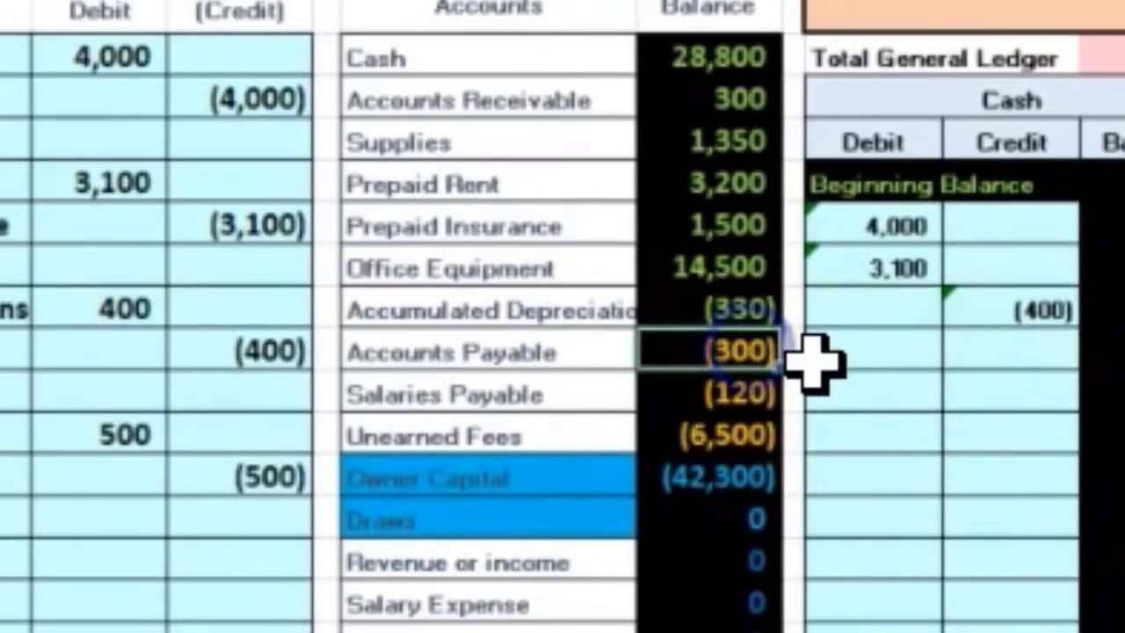
pyautogui.click(842, 422)
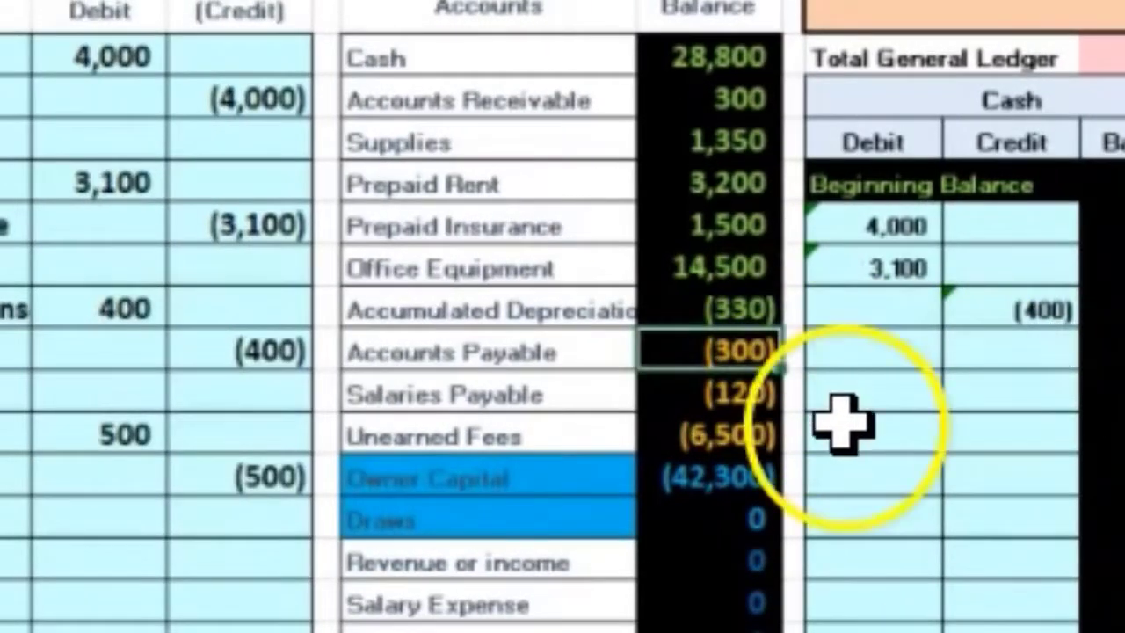
pyautogui.click(726, 99)
pyautogui.click(741, 335)
pyautogui.click(803, 461)
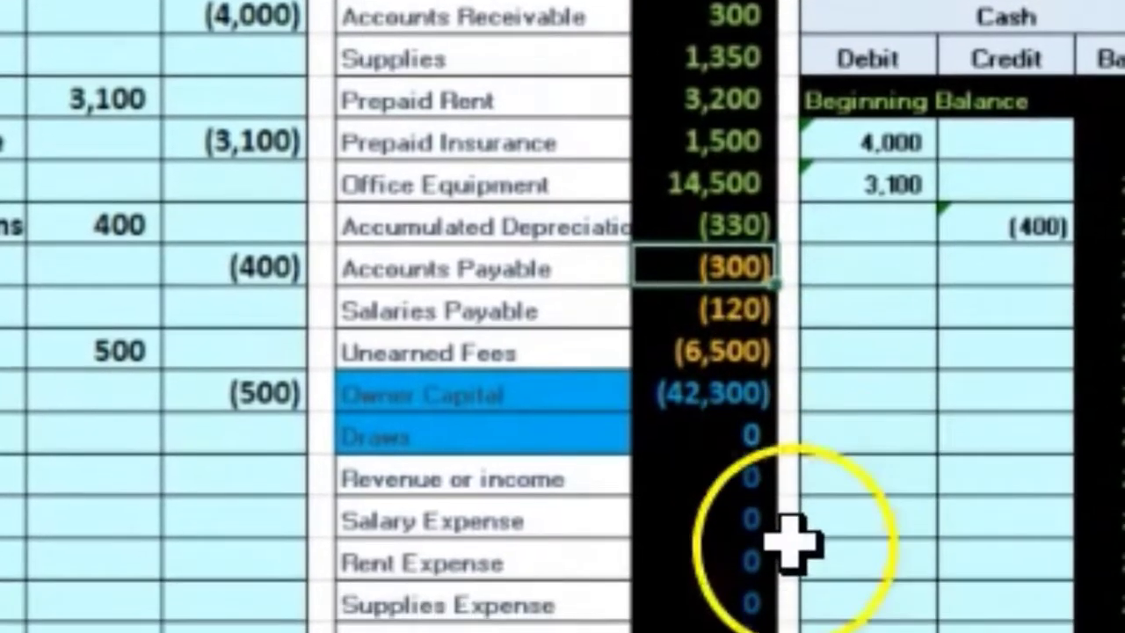
pyautogui.click(746, 381)
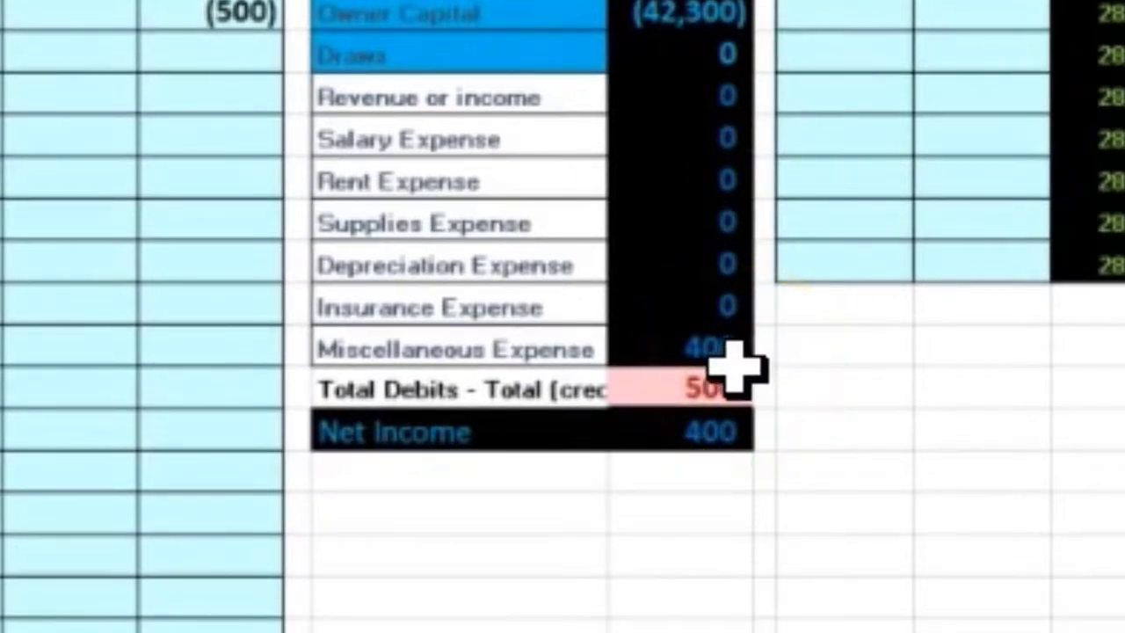
pyautogui.click(784, 156)
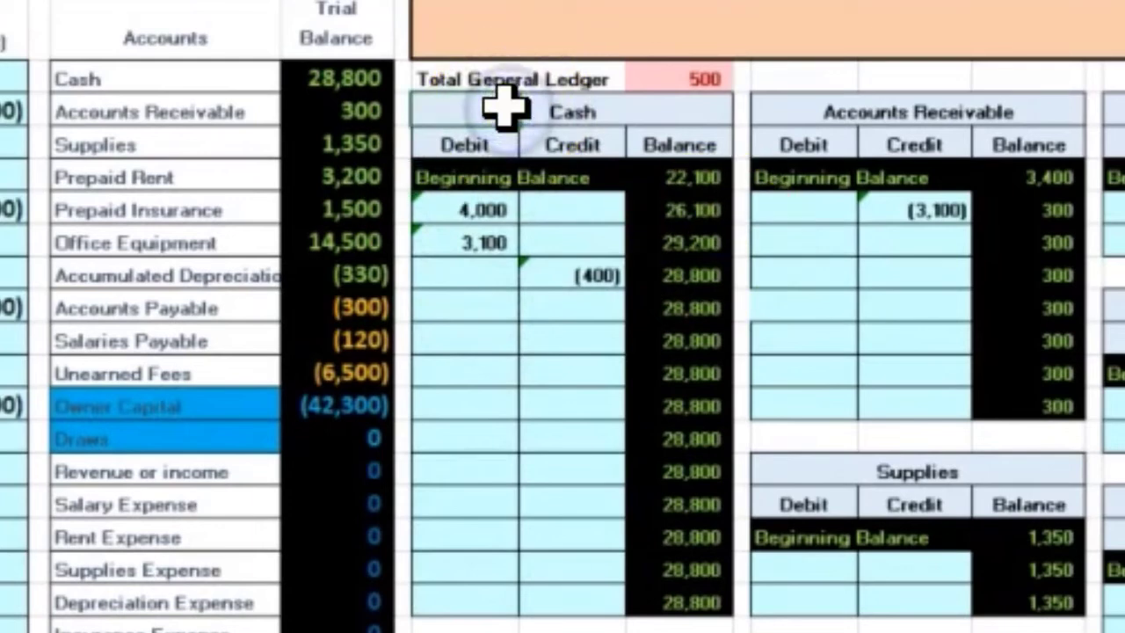
# Post the 5/13 credit by entering =E15 in P12, the credit column of the Cash ledger account.
pyautogui.click(477, 308)
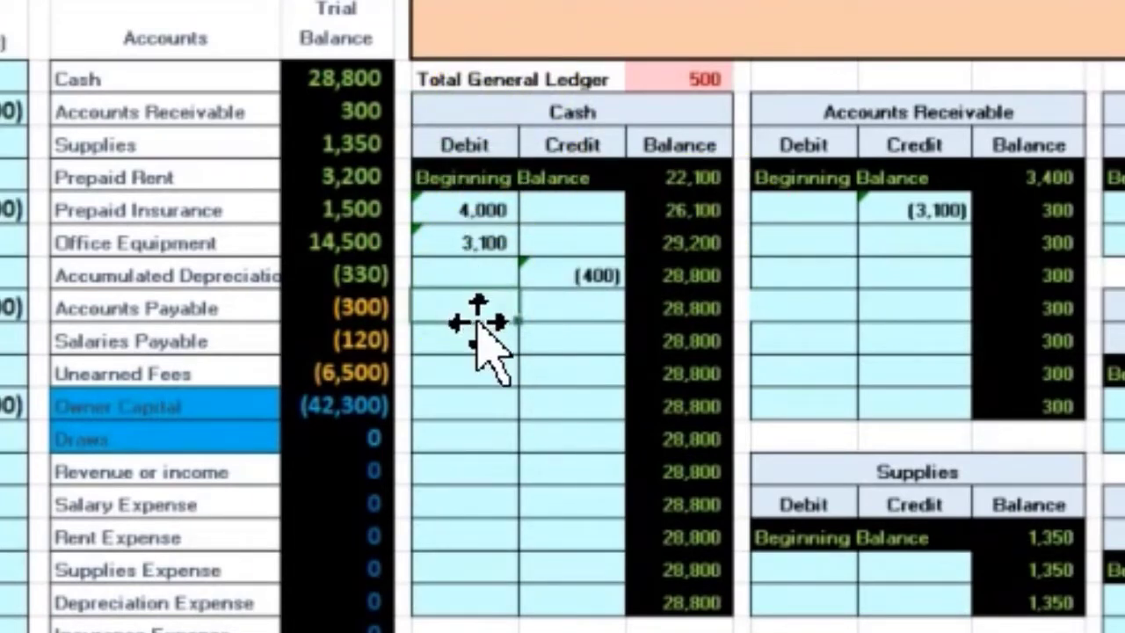
pyautogui.click(580, 297)
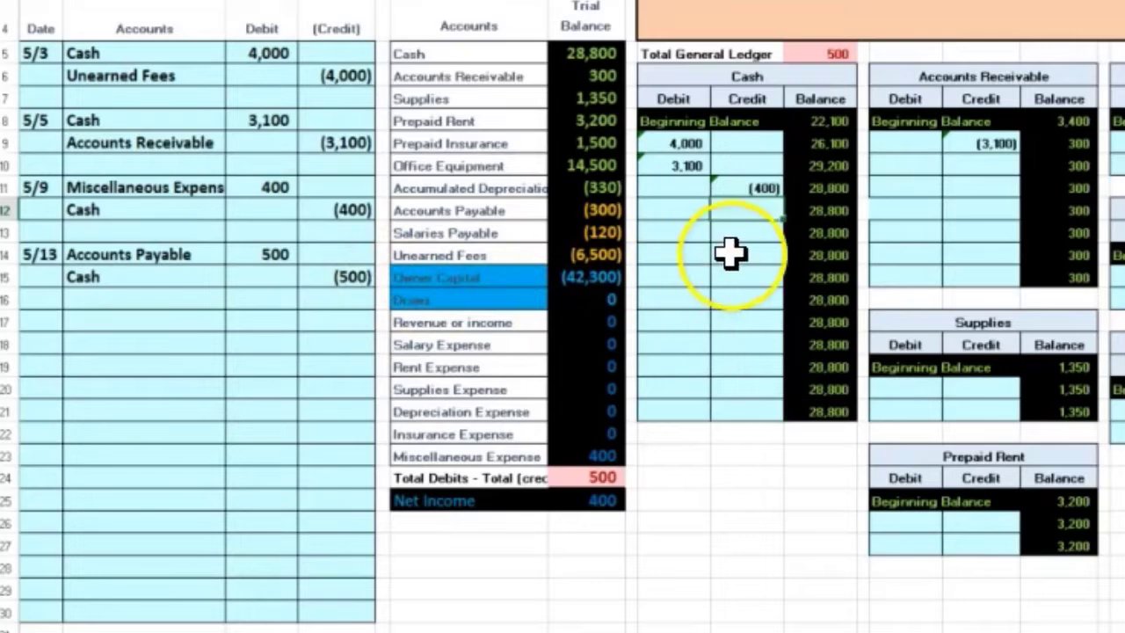
pyautogui.write('=')
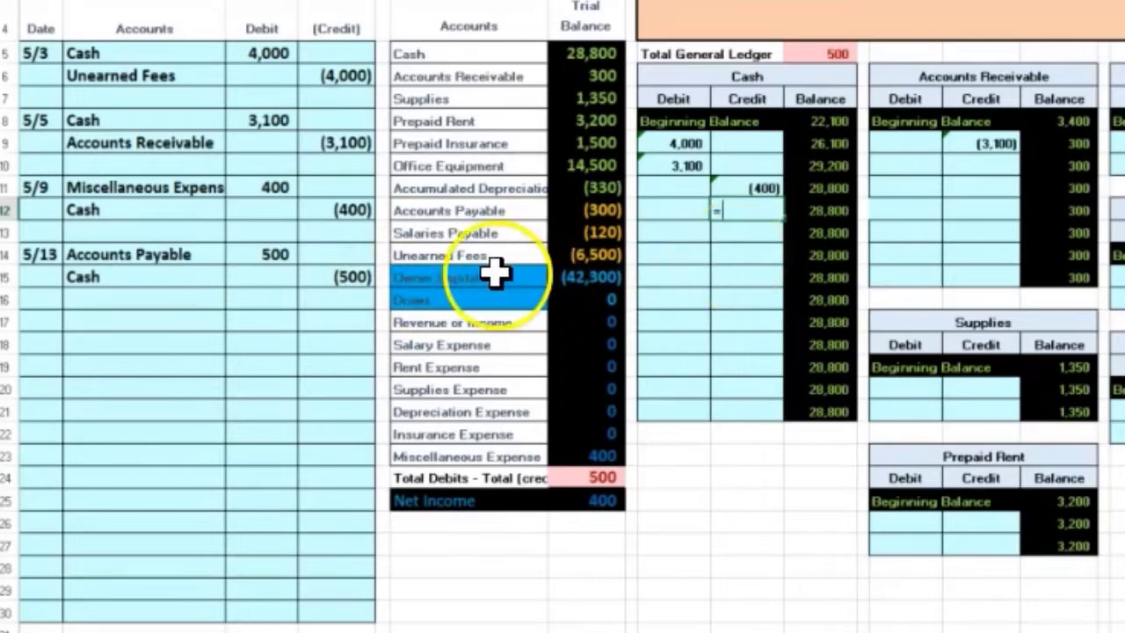
pyautogui.click(346, 278)
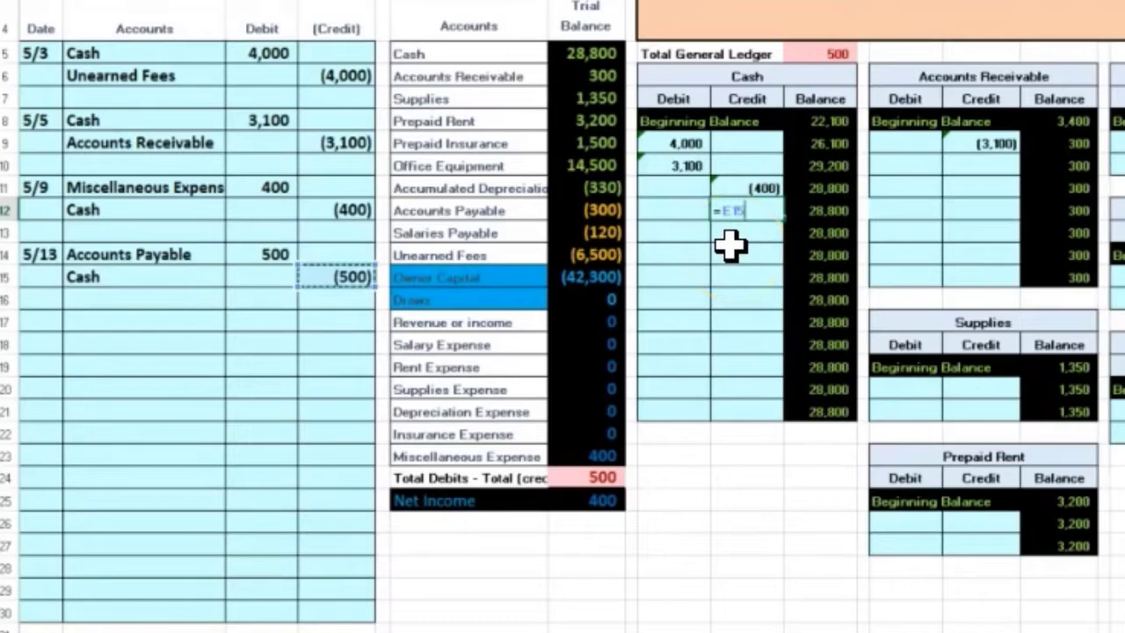
pyautogui.press('Return')
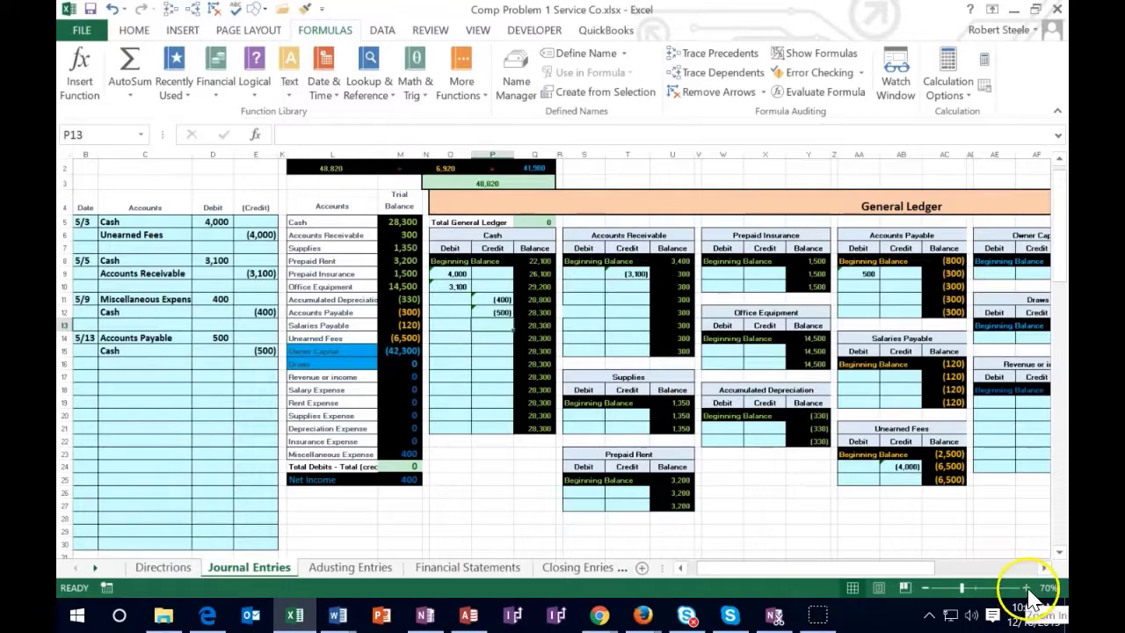
# Enter the date 5/15 in B17 to start the next journal entry below the 5/13 entry.
pyautogui.click(1025, 588)
pyautogui.click(1026, 587)
pyautogui.press('Left')
pyautogui.press('Left')
pyautogui.press('Left')
pyautogui.press('Left')
pyautogui.press('Left')
pyautogui.press('Left')
pyautogui.press('Left')
pyautogui.press('Left')
pyautogui.press('Left')
pyautogui.press('Left')
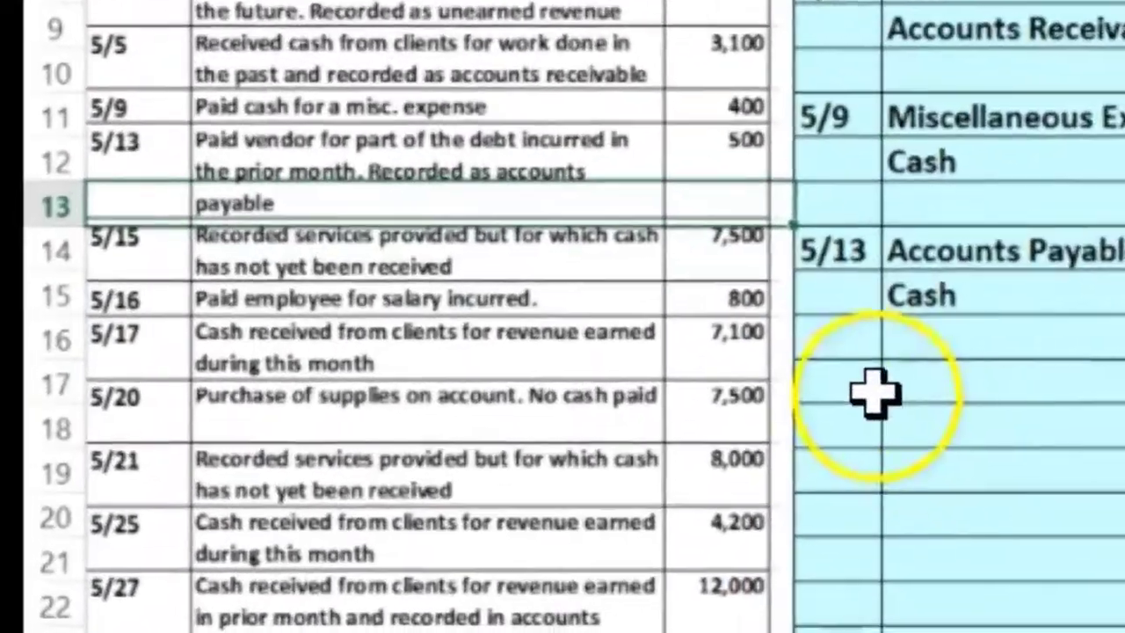
pyautogui.click(369, 367)
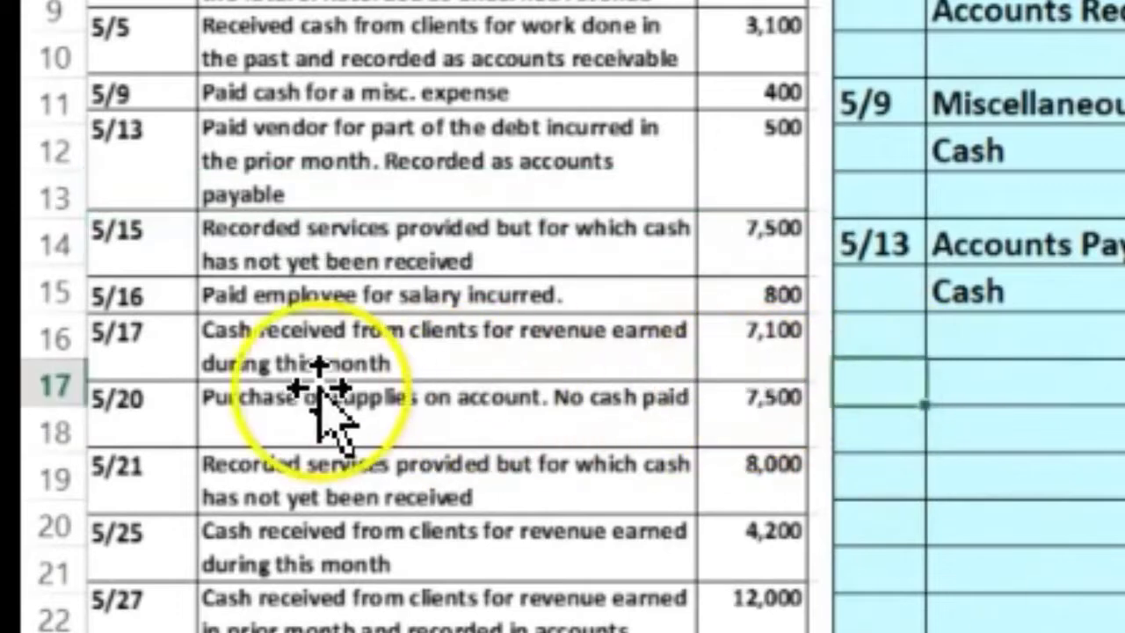
pyautogui.write('5/')
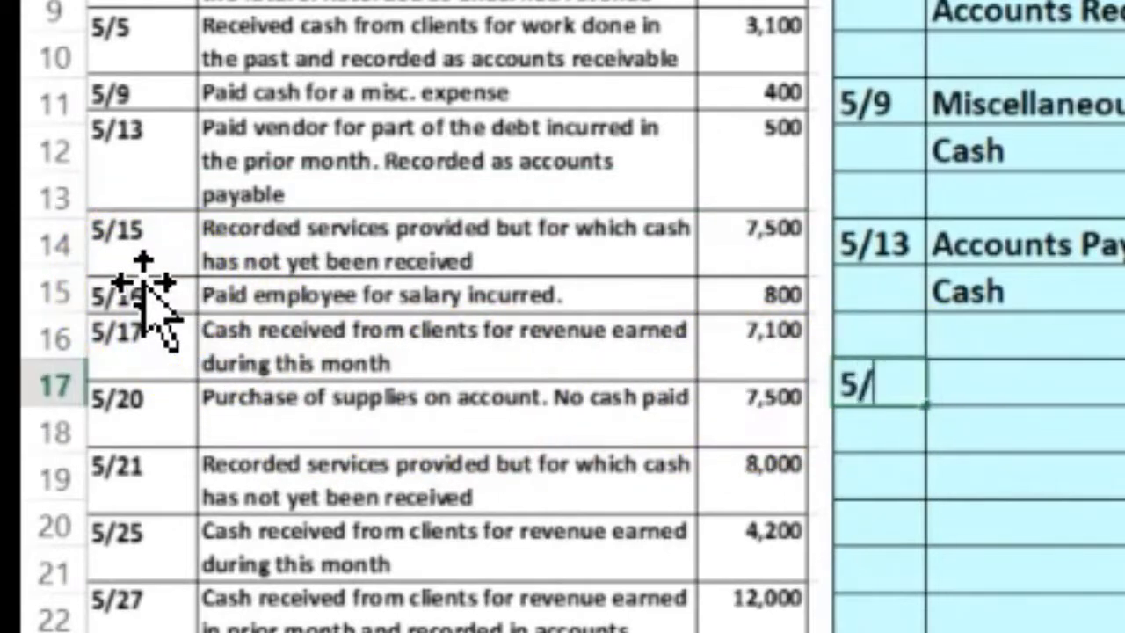
pyautogui.write('15')
pyautogui.press('Return')
pyautogui.press('Up')
pyautogui.press('Right')
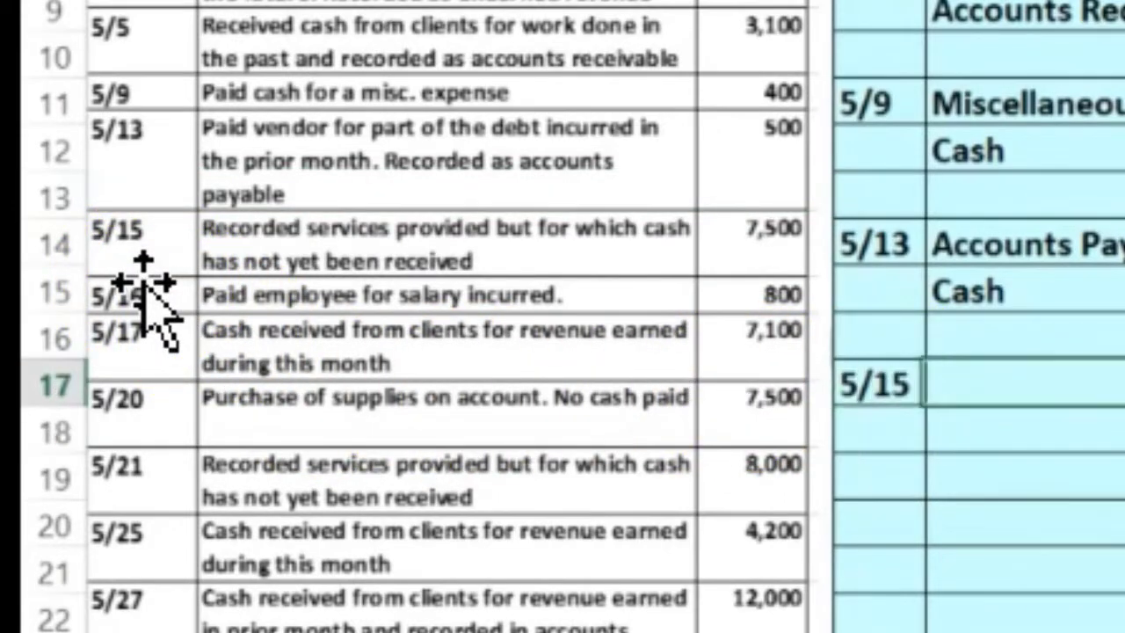
# Examine the 5/15 transaction description and the Cash and Accounts Receivable lines of the trial balance.
pyautogui.click(243, 309)
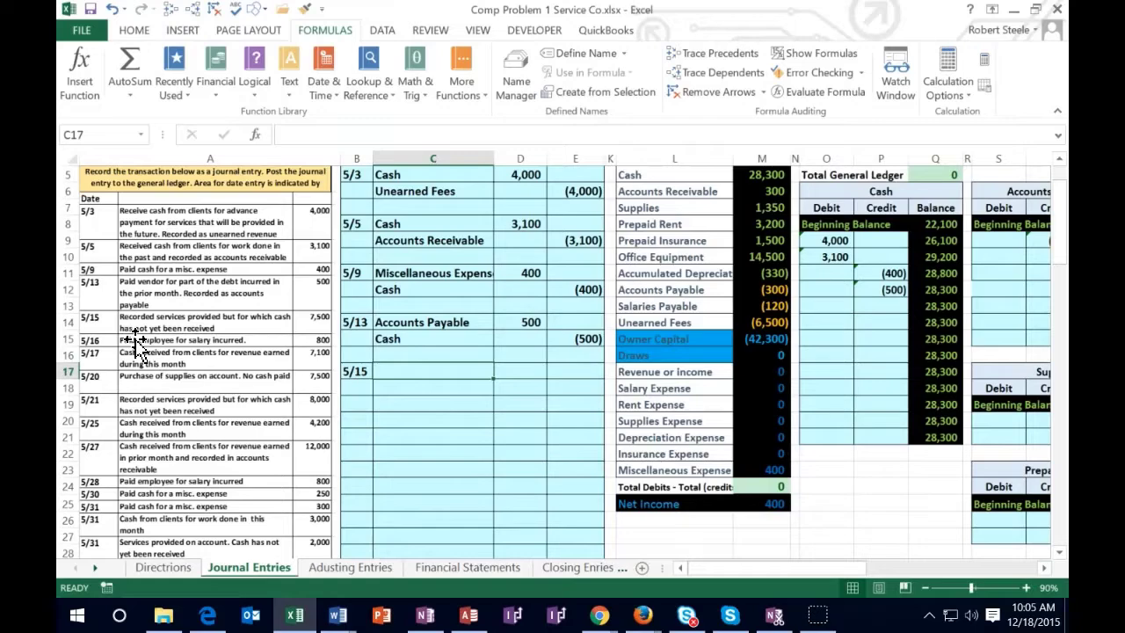
pyautogui.scroll(1, 135, 342)
pyautogui.scroll(-1, 134, 343)
pyautogui.click(531, 375)
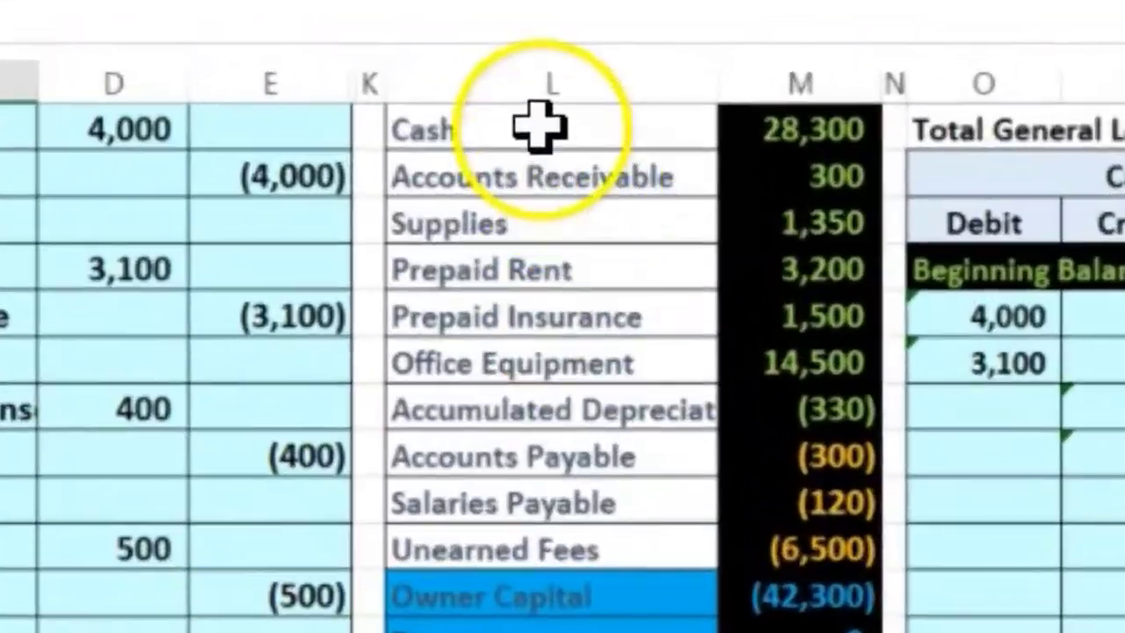
pyautogui.click(716, 173)
pyautogui.moveTo(668, 125); pyautogui.dragTo(753, 113)
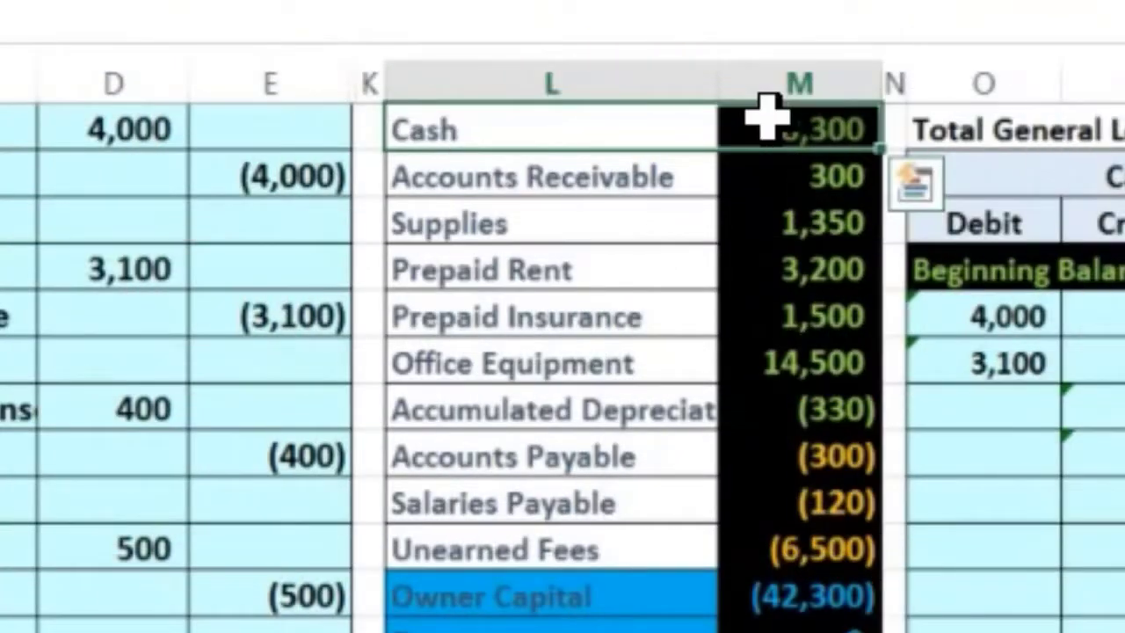
pyautogui.click(627, 167)
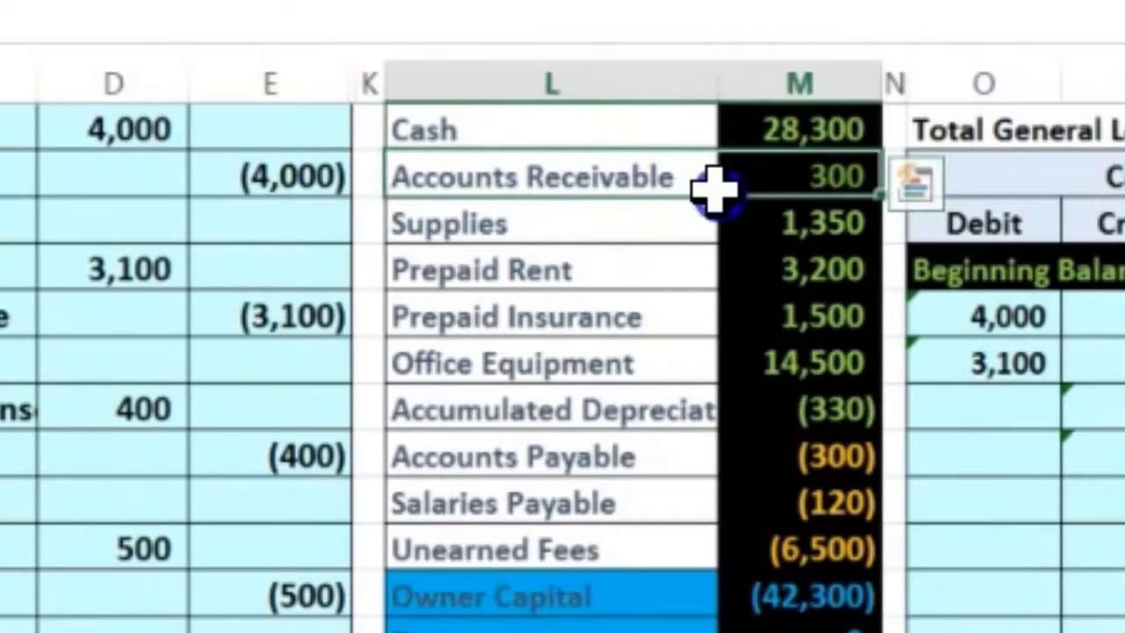
pyautogui.moveTo(714, 187); pyautogui.dragTo(695, 224)
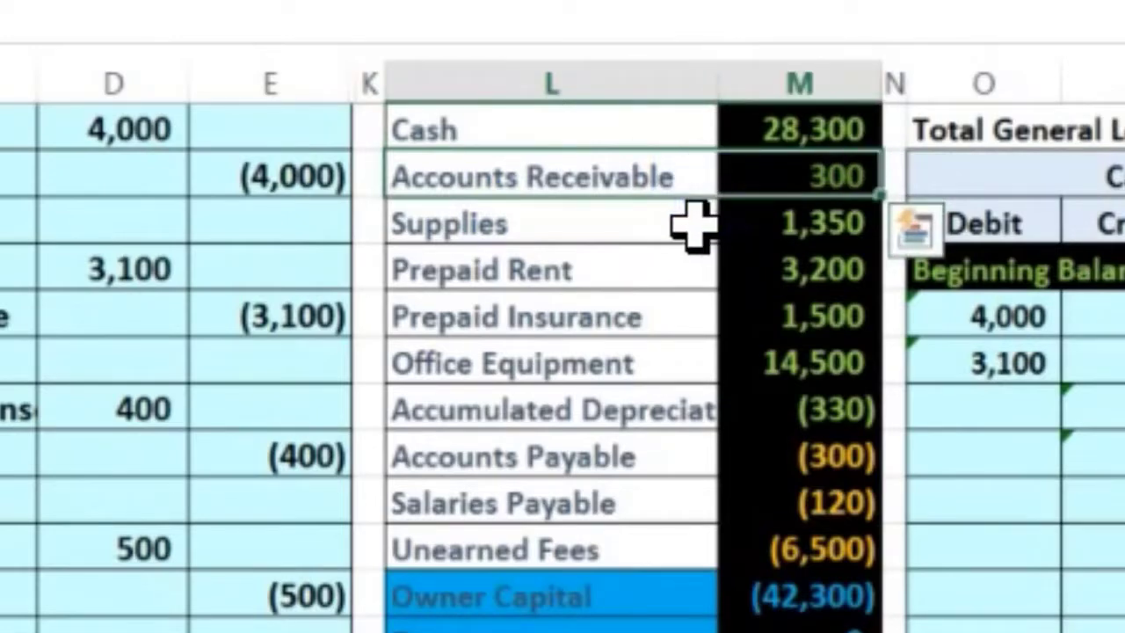
pyautogui.click(658, 180)
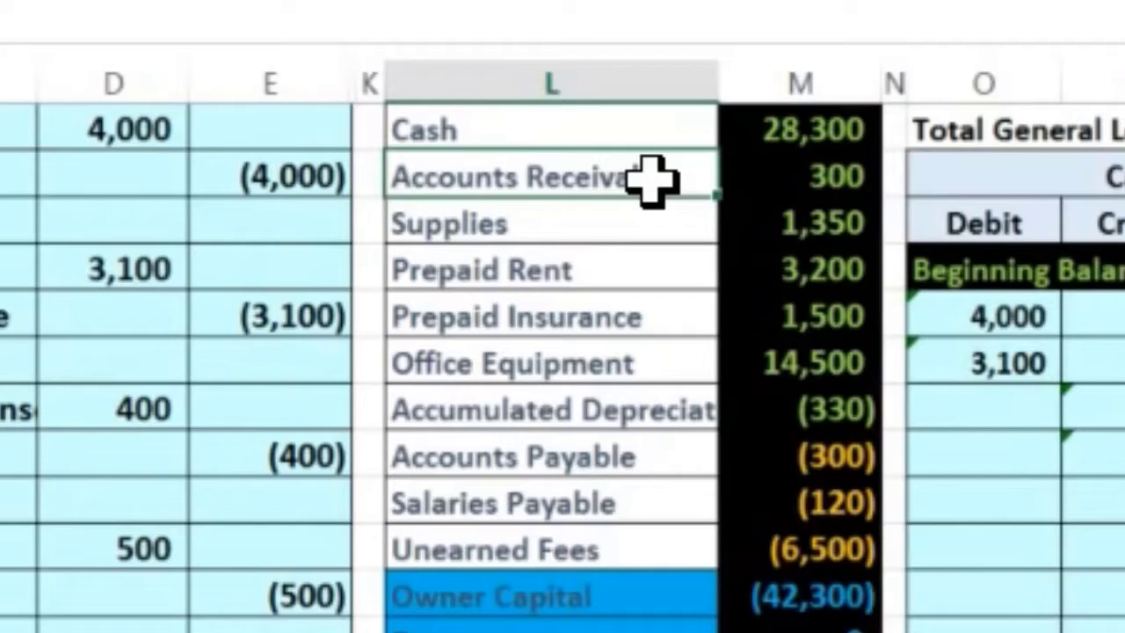
pyautogui.moveTo(650, 179); pyautogui.dragTo(765, 175)
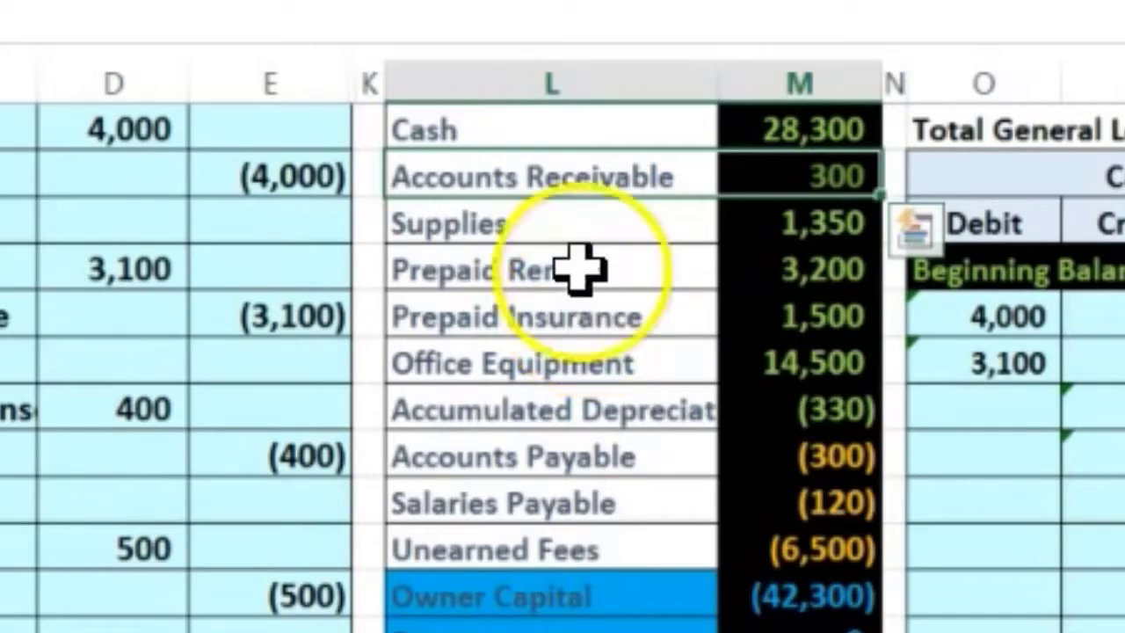
# Copy the Accounts Receivable name from the trial balance and paste it as values into C17, the debit line of the 5/15 entry.
pyautogui.click(572, 165)
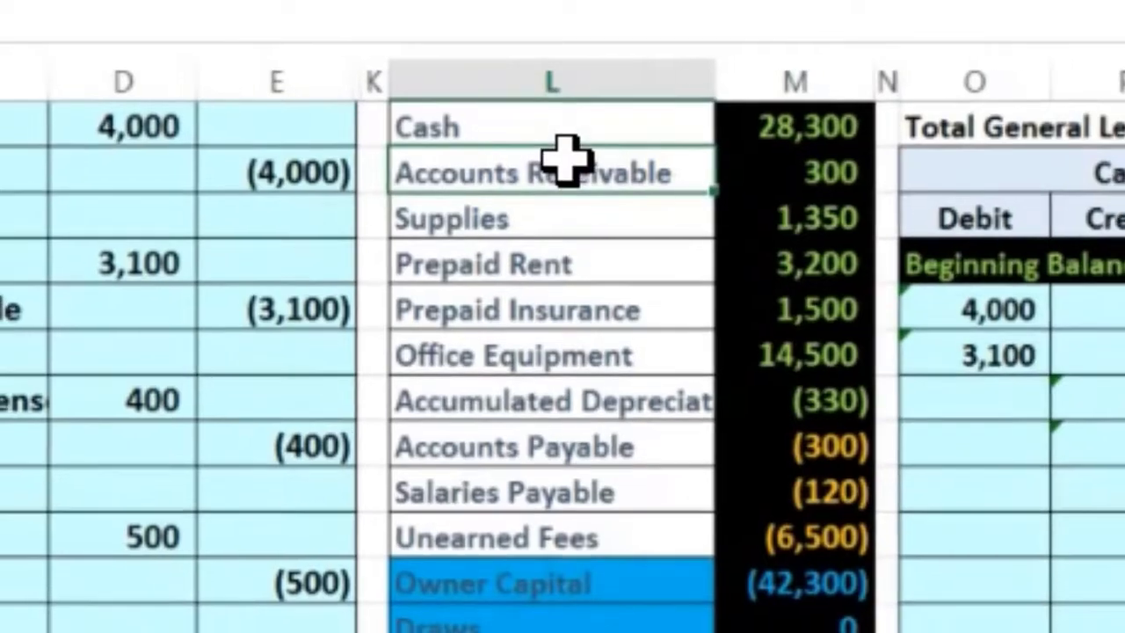
pyautogui.rightClick(567, 166)
pyautogui.click(607, 156)
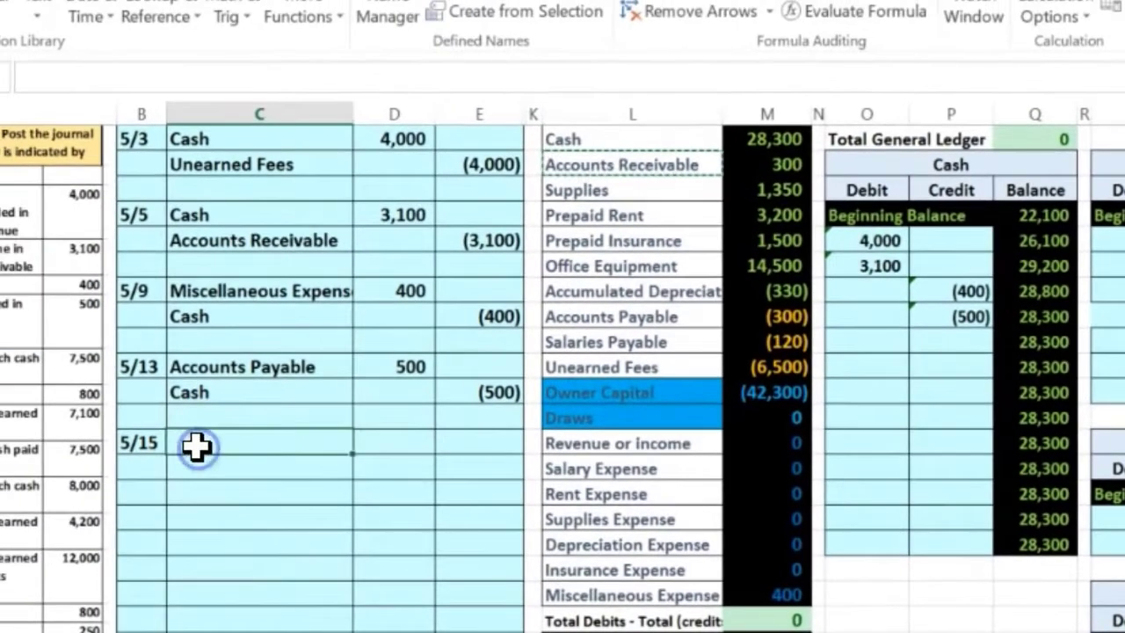
pyautogui.rightClick(73, 427)
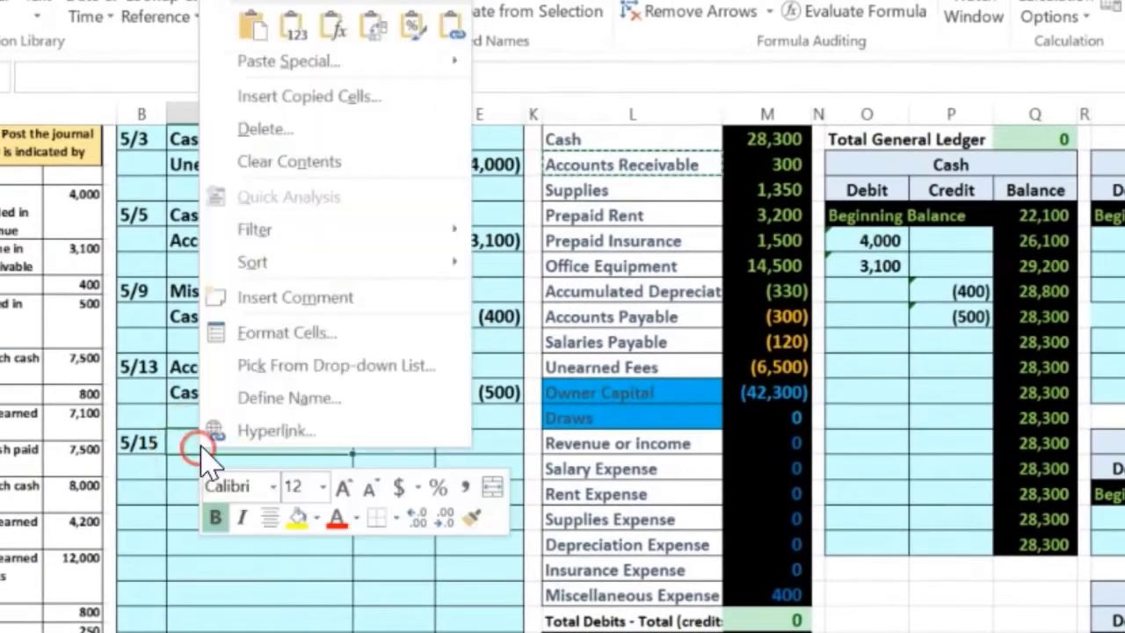
pyautogui.click(293, 28)
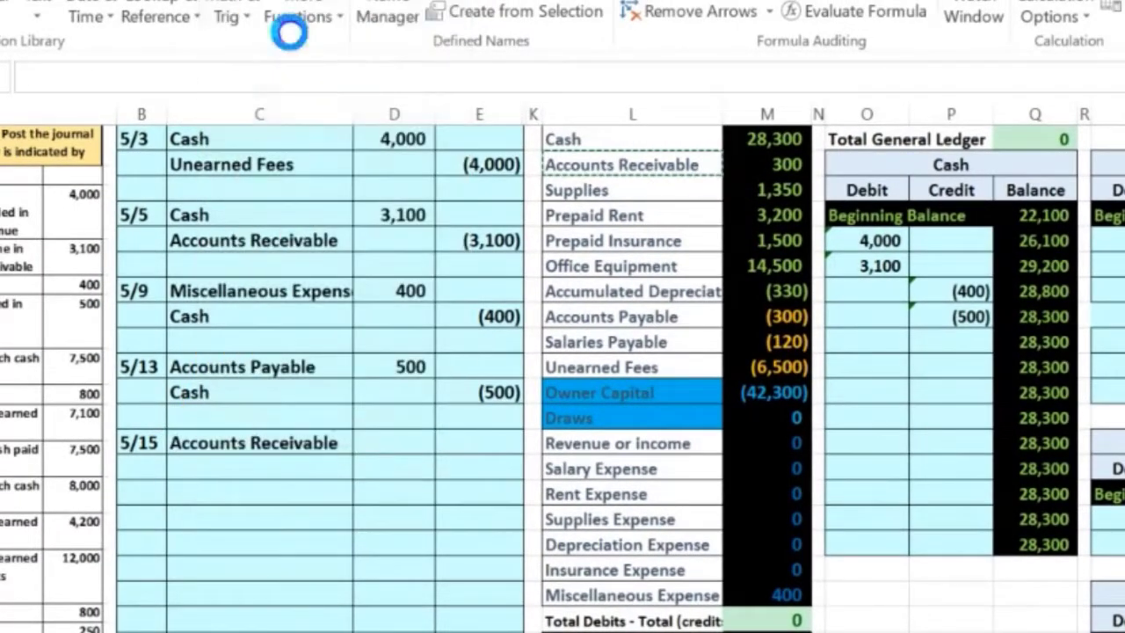
# Enter 7500 in D17 as the debit amount and -7500 in E18 as the credit amount of the 5/15 entry.
pyautogui.click(390, 431)
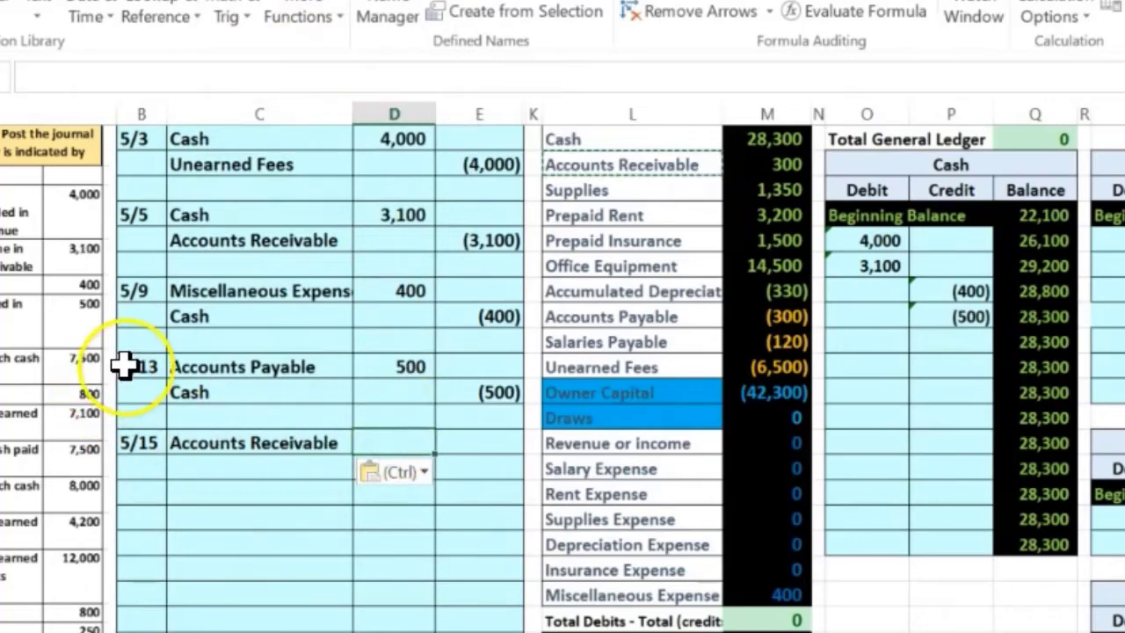
pyautogui.write('7500')
pyautogui.press('Return')
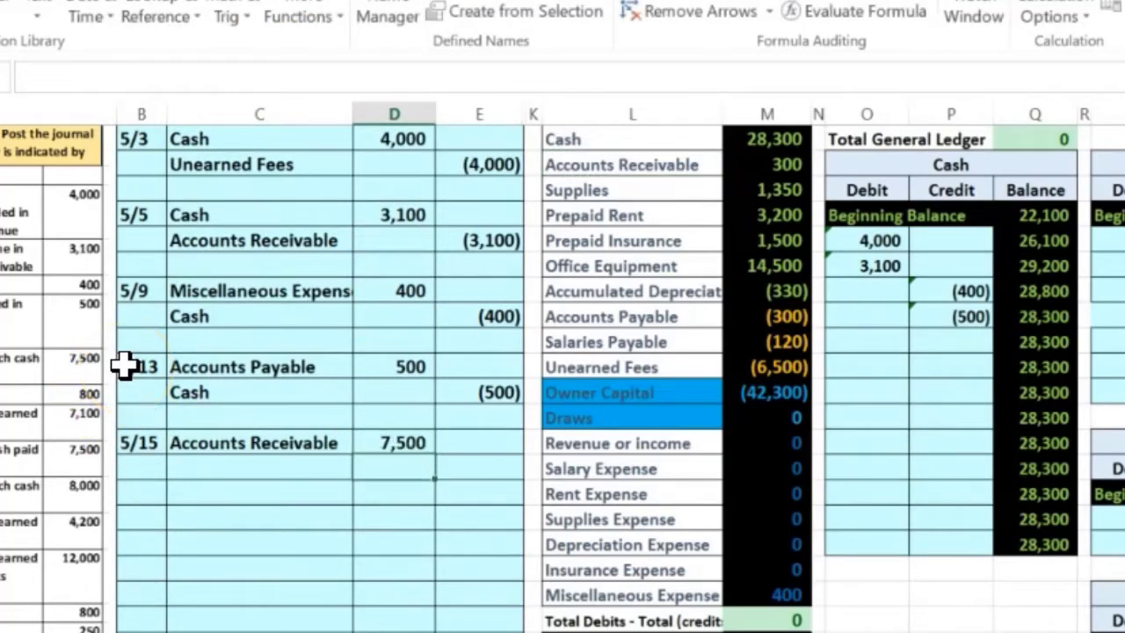
pyautogui.press('Tab')
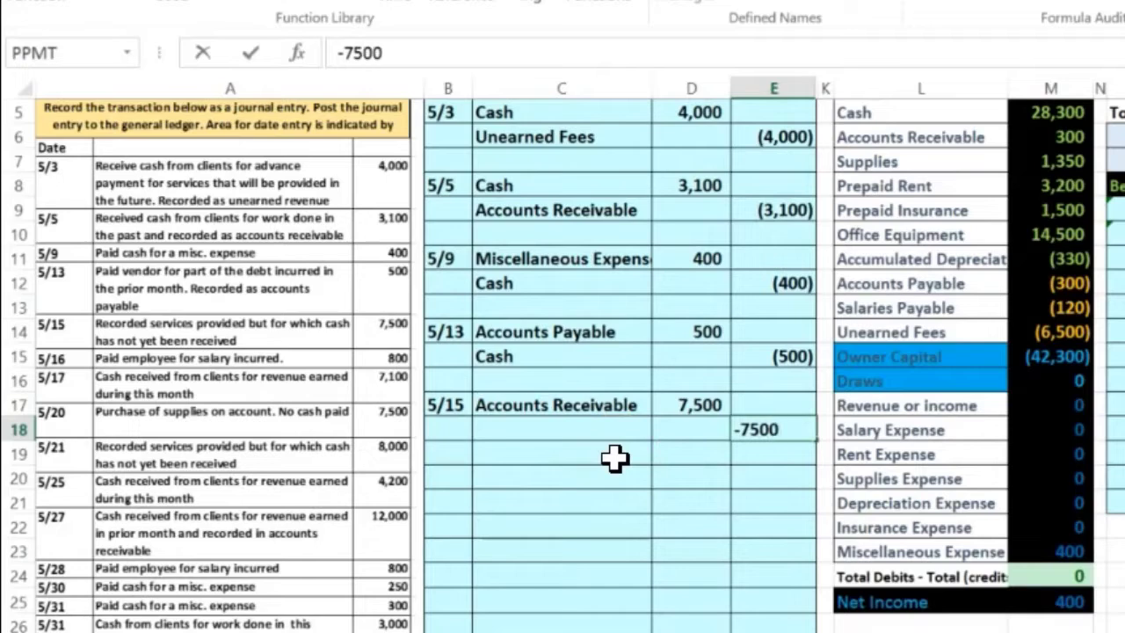
pyautogui.press('Return')
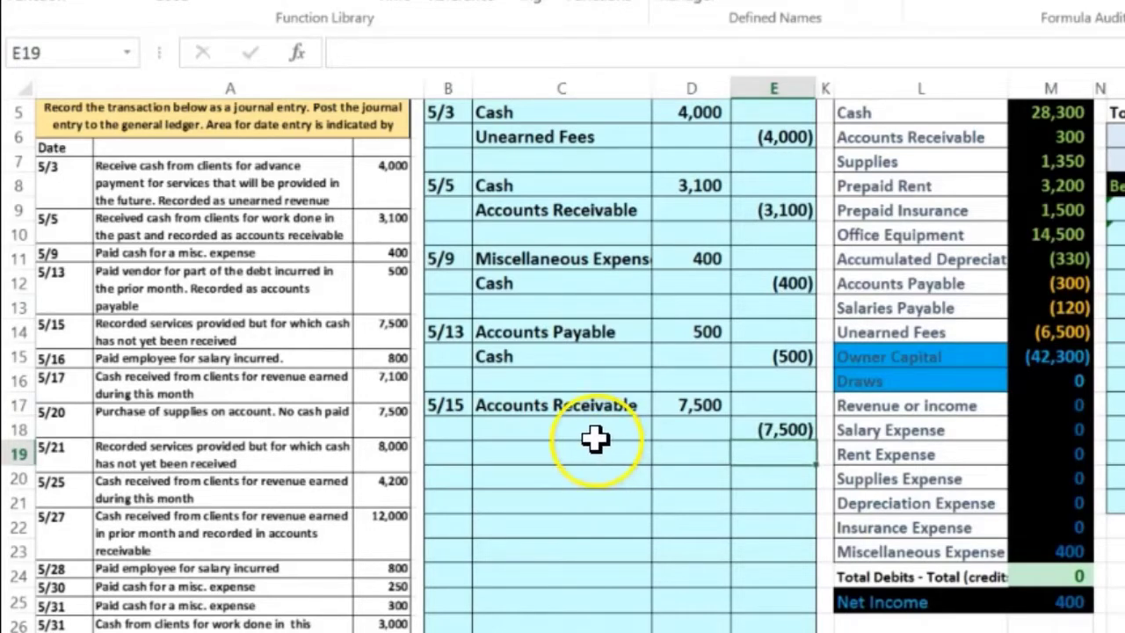
# Copy the Revenue or income name from the trial balance and paste it as values into C18, the credit line of the 5/15 entry.
pyautogui.click(597, 434)
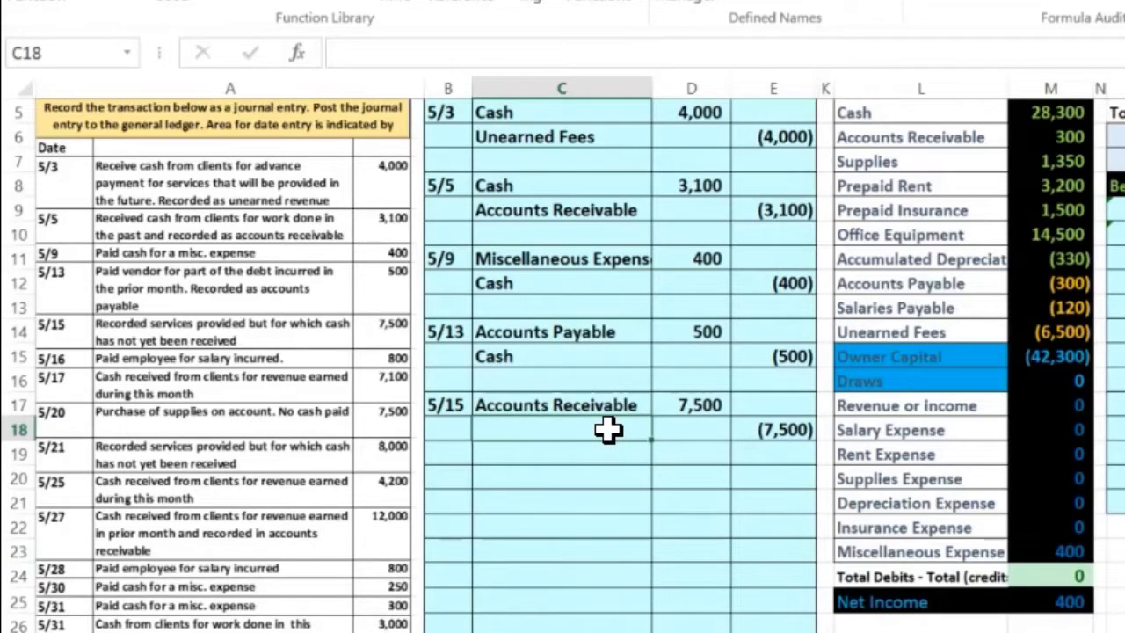
pyautogui.click(956, 403)
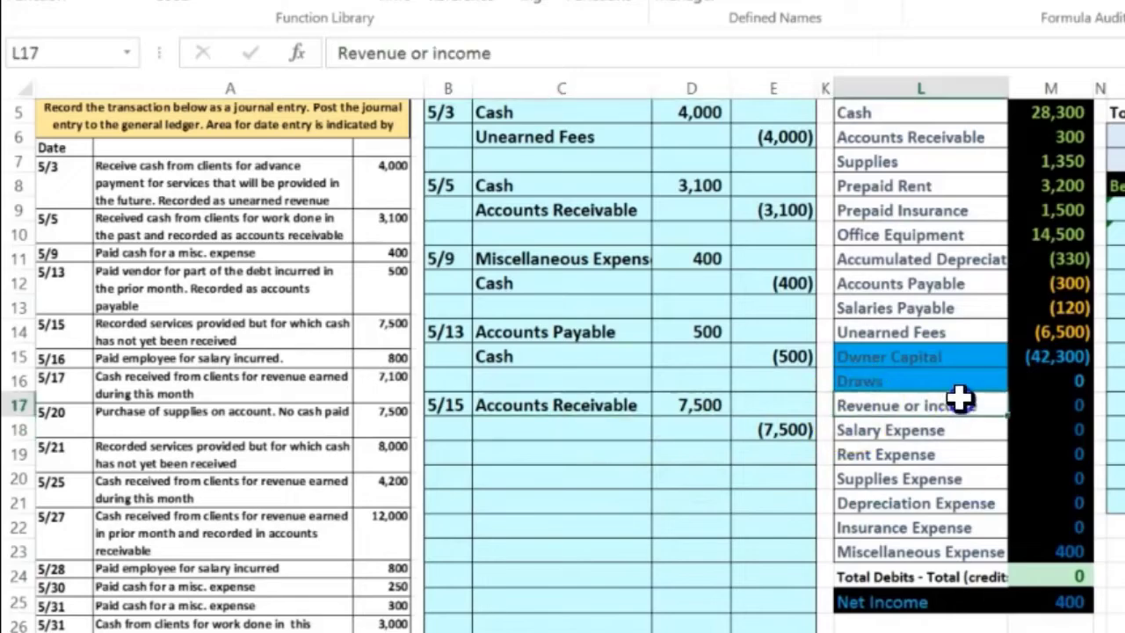
pyautogui.moveTo(958, 399); pyautogui.dragTo(1015, 397)
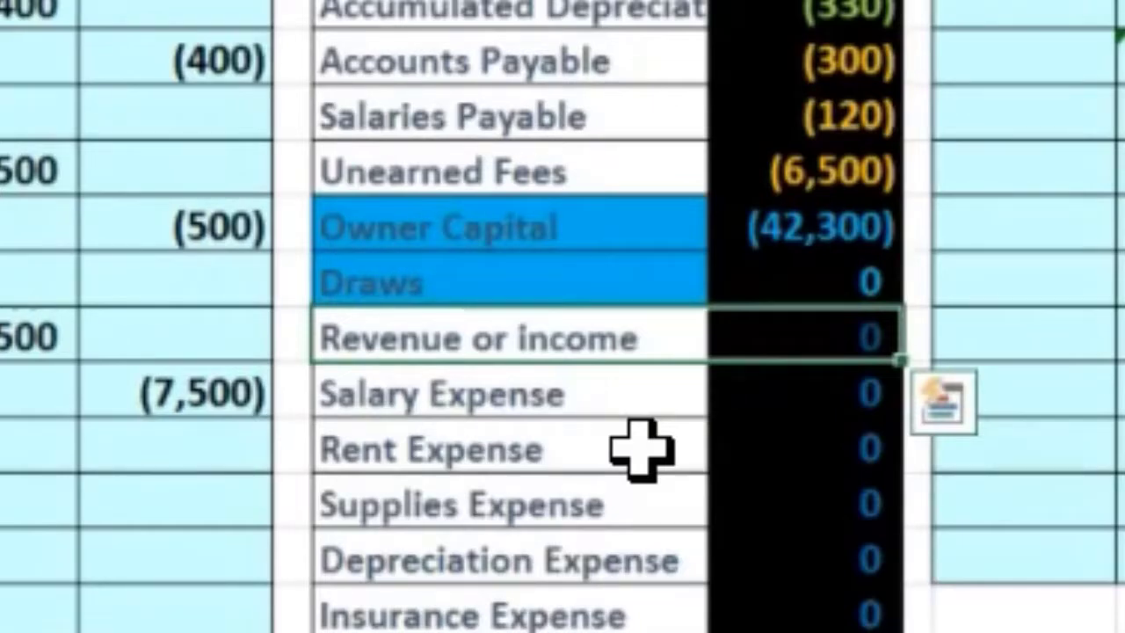
pyautogui.click(533, 341)
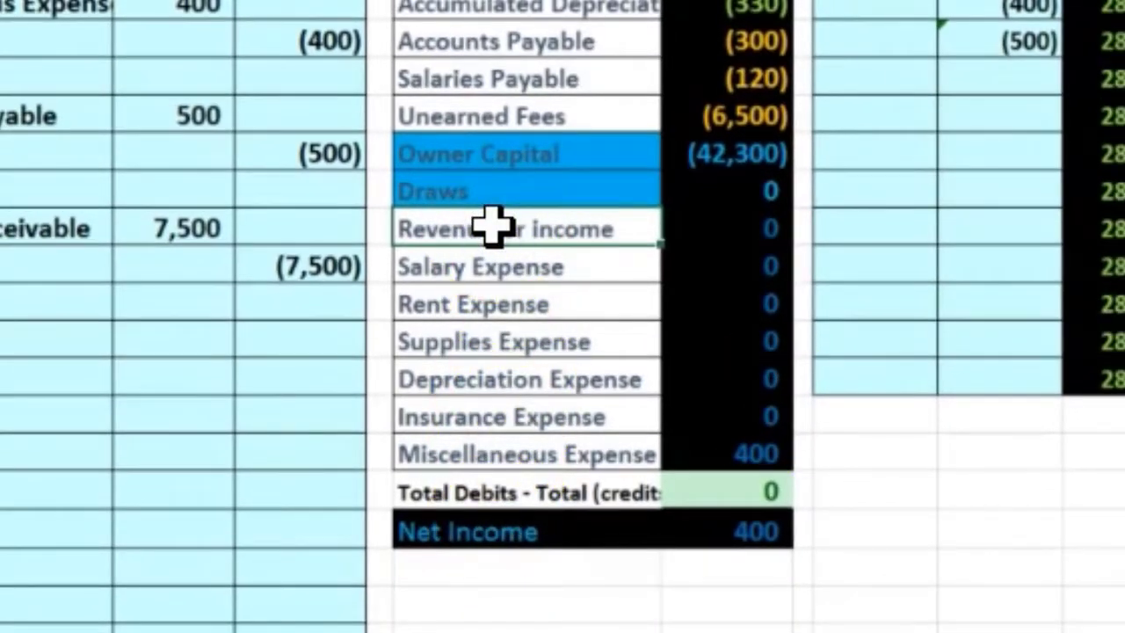
pyautogui.rightClick(490, 226)
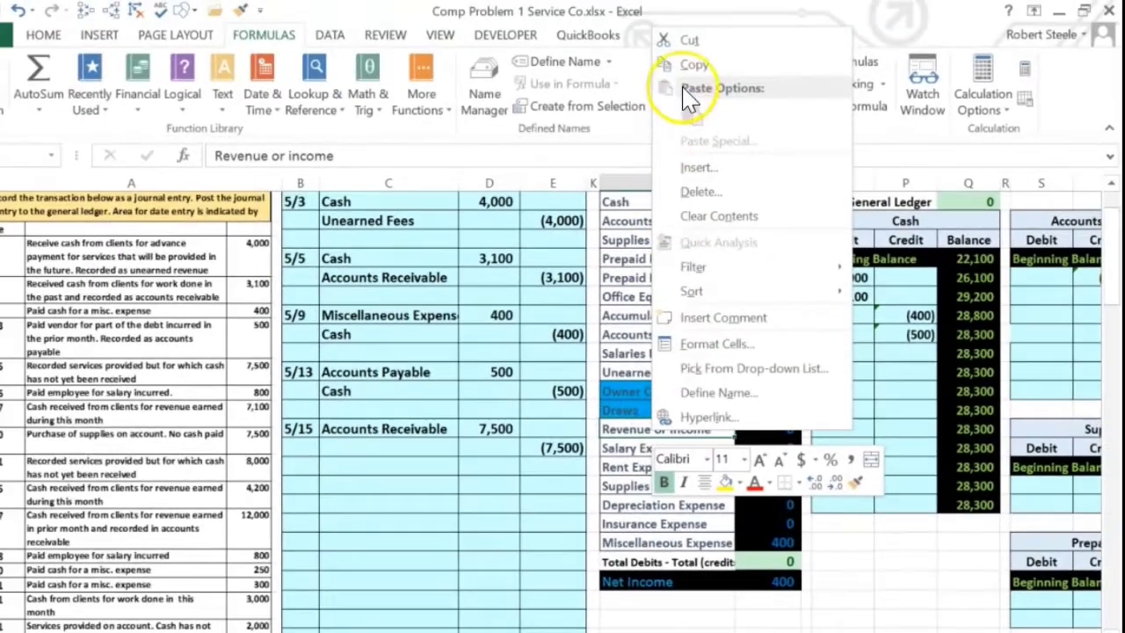
pyautogui.click(686, 65)
pyautogui.click(400, 446)
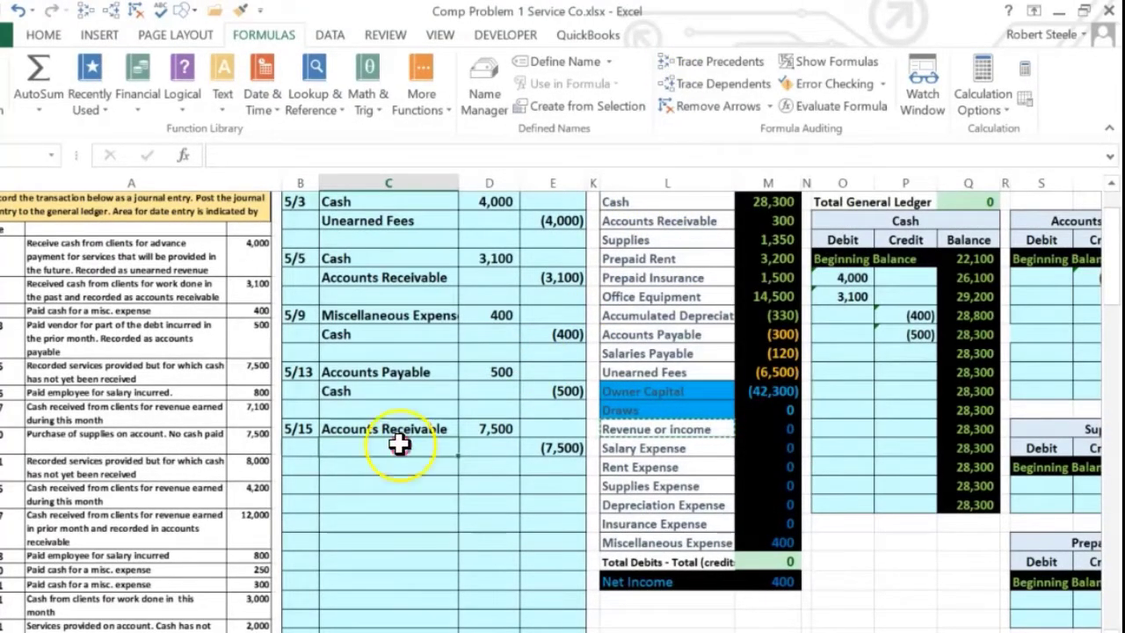
pyautogui.rightClick(400, 445)
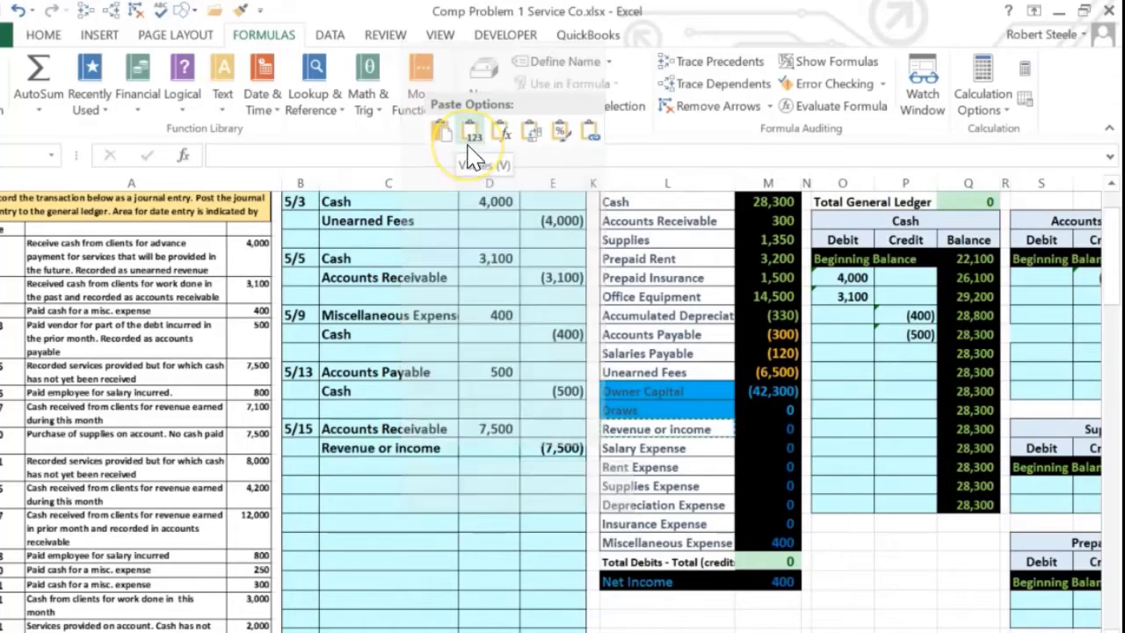
pyautogui.click(470, 134)
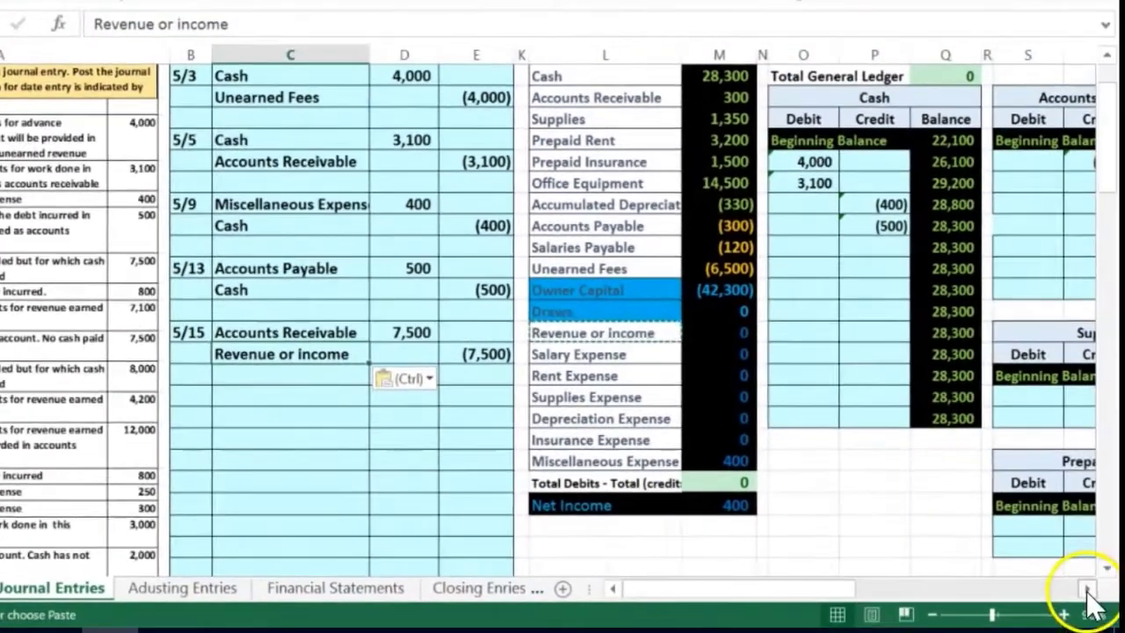
# Post the 5/15 debit to the Accounts Receivable ledger by entering a formula in S10 that references D17.
pyautogui.click(1088, 600)
pyautogui.click(1088, 599)
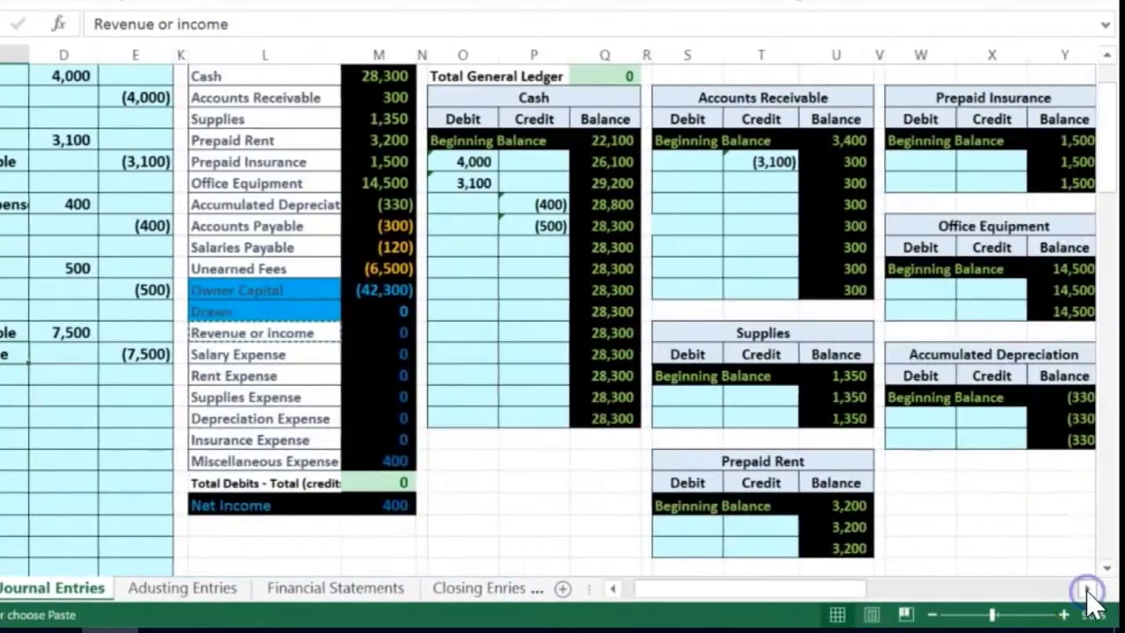
pyautogui.click(933, 615)
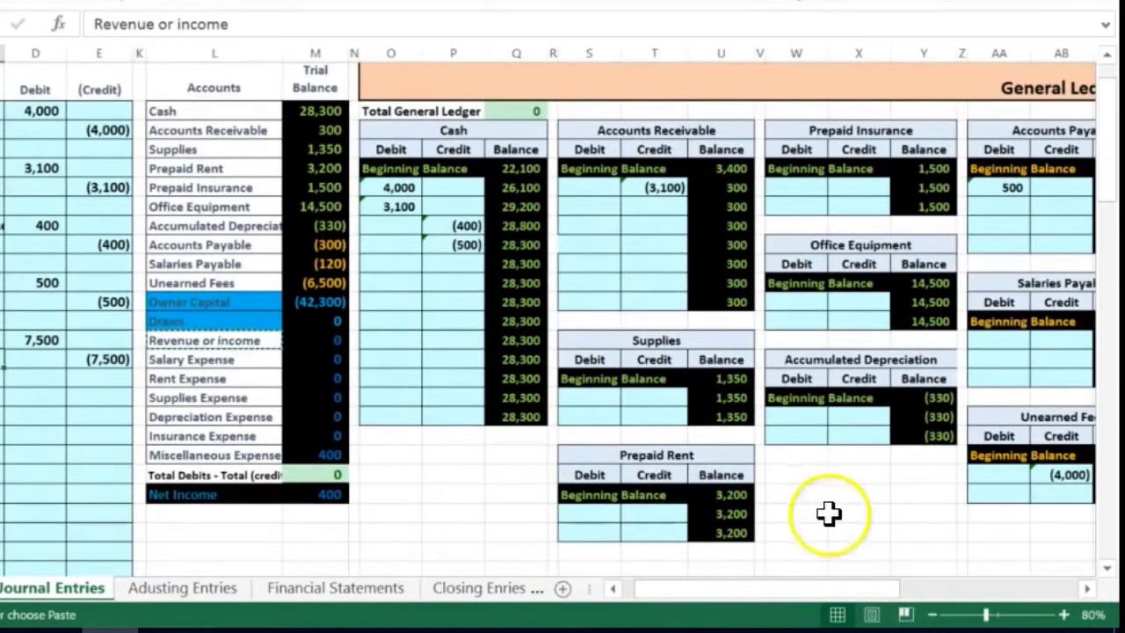
pyautogui.click(744, 450)
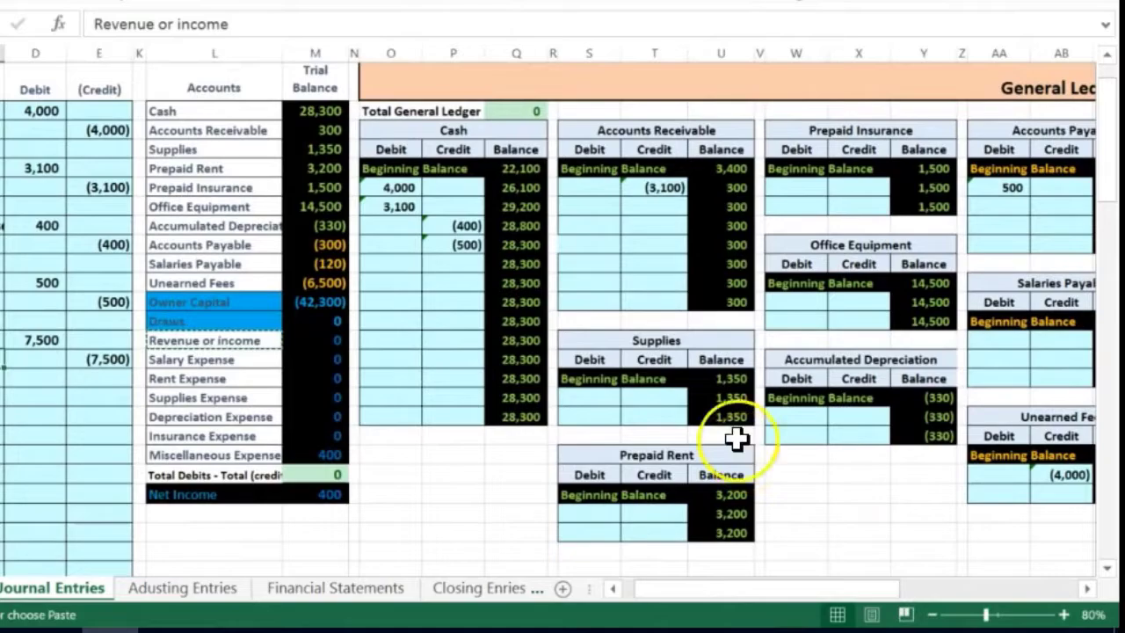
pyautogui.click(701, 384)
pyautogui.click(657, 215)
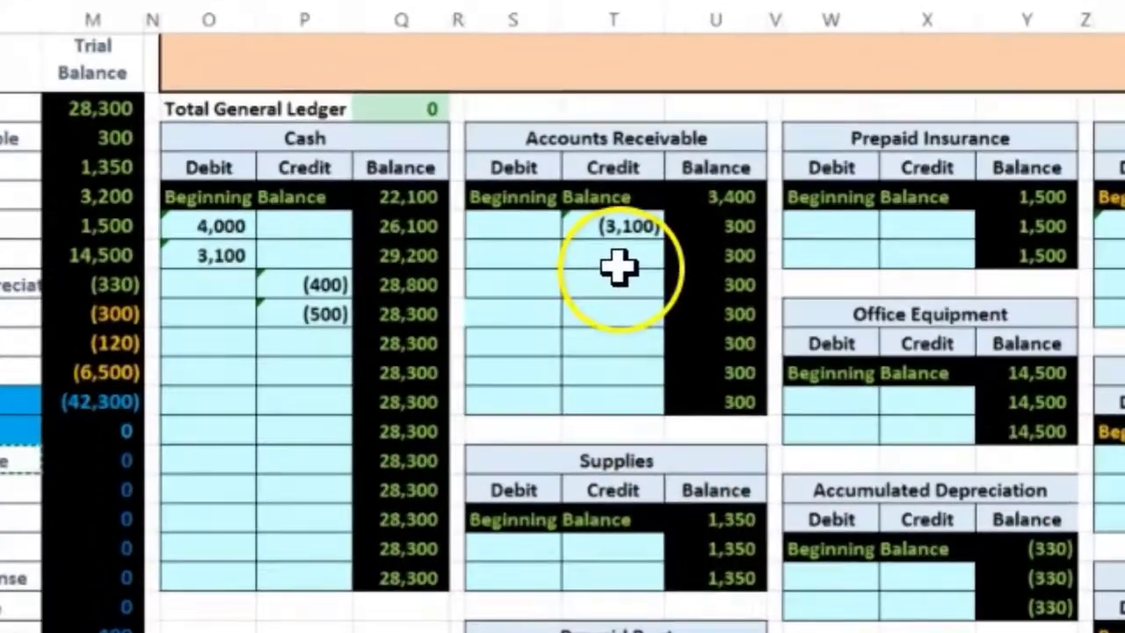
pyautogui.click(594, 203)
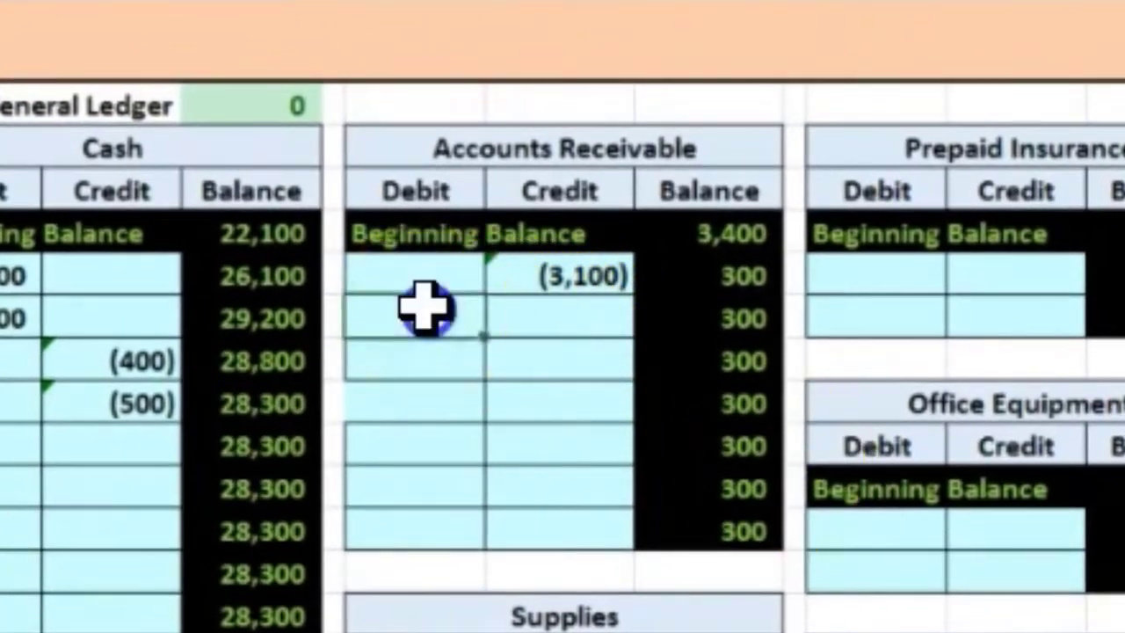
pyautogui.click(415, 0)
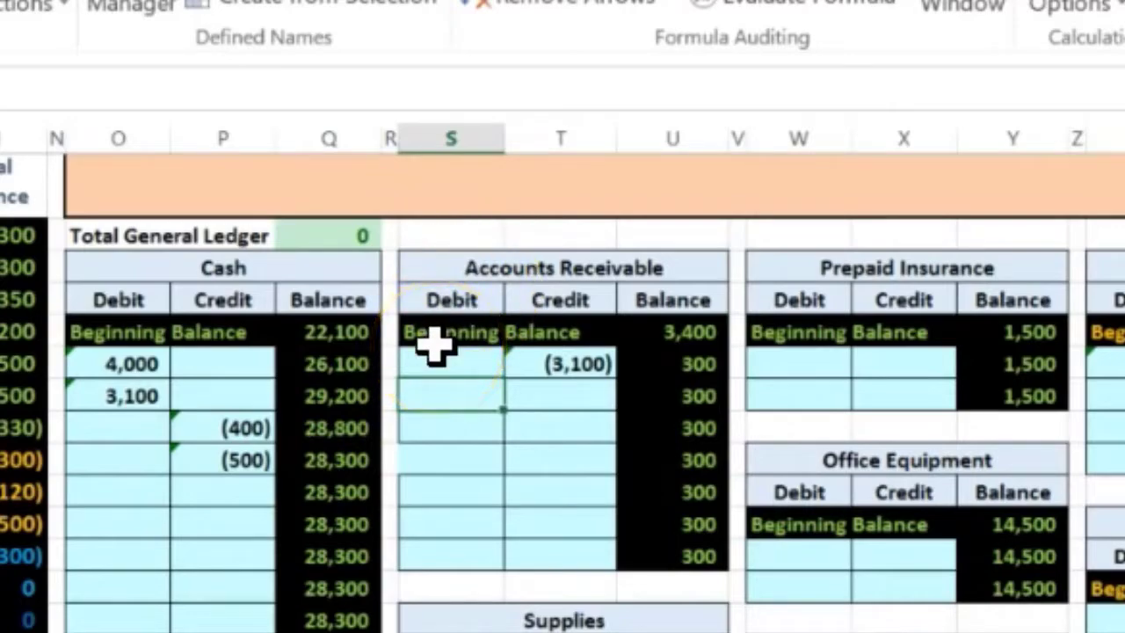
pyautogui.write('=')
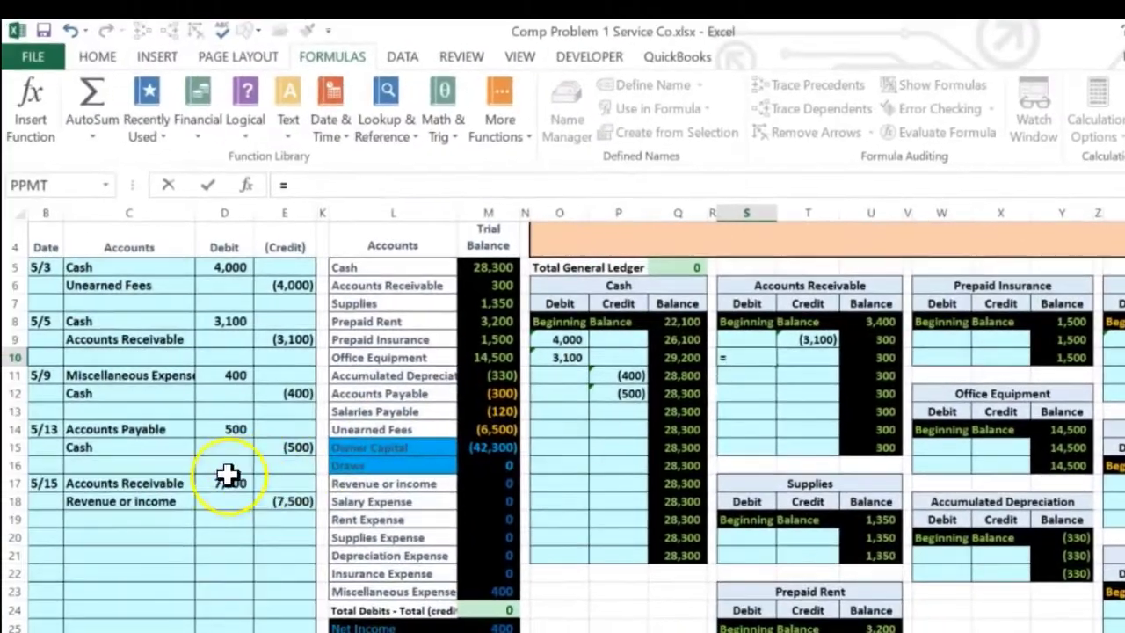
pyautogui.click(221, 479)
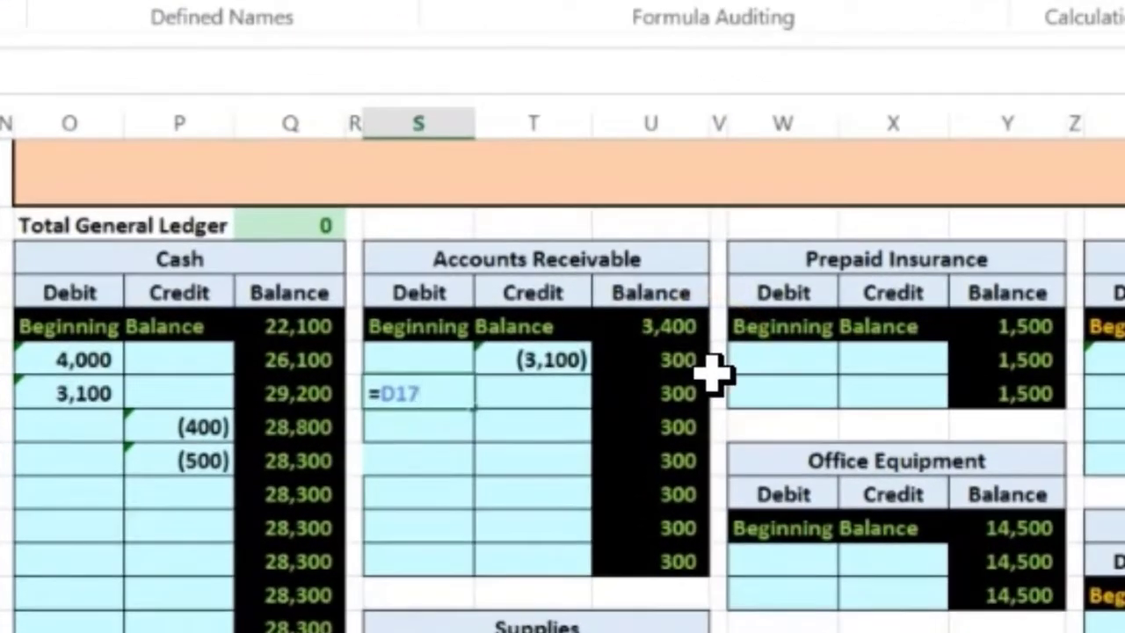
# Post the 5/15 debit to the second debit row of the Accounts Receivable ledger with the formula =D17.
pyautogui.press('Return')
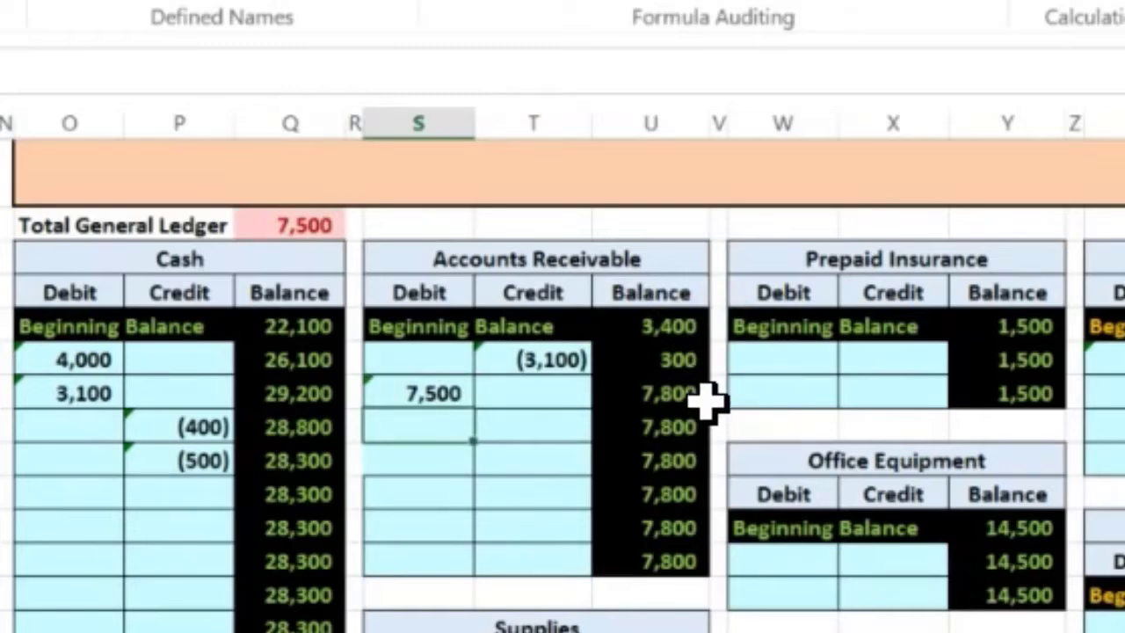
pyautogui.click(527, 420)
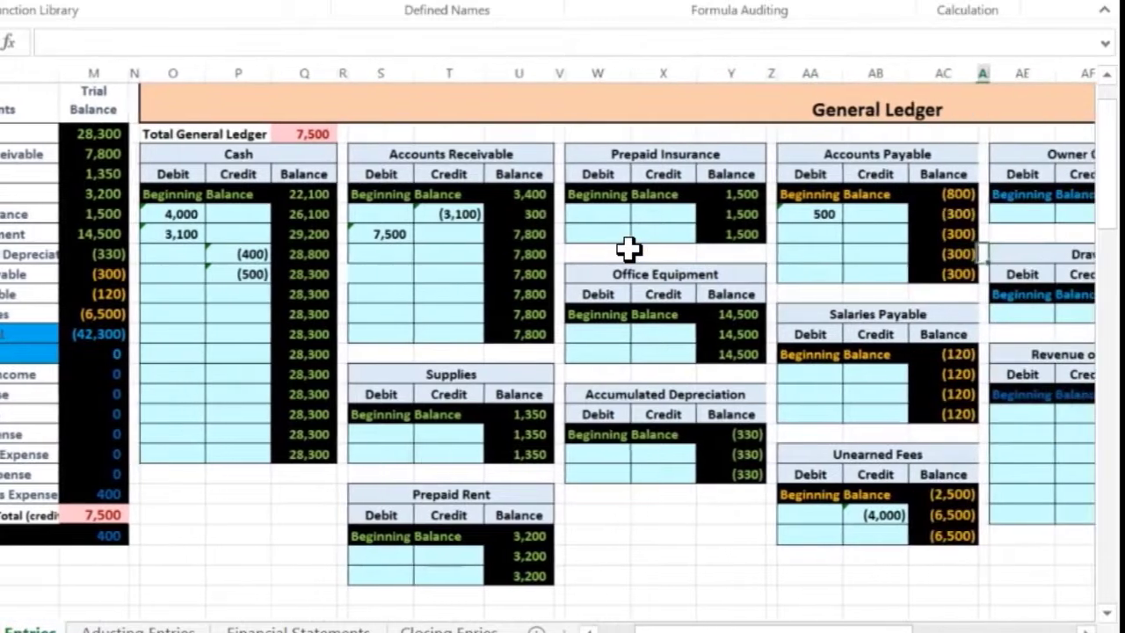
# Post the 5/15 credit to the first credit row of the Revenue or income ledger with the formula =E18.
pyautogui.press('Right')
pyautogui.press('Right')
pyautogui.press('Down')
pyautogui.press('Down')
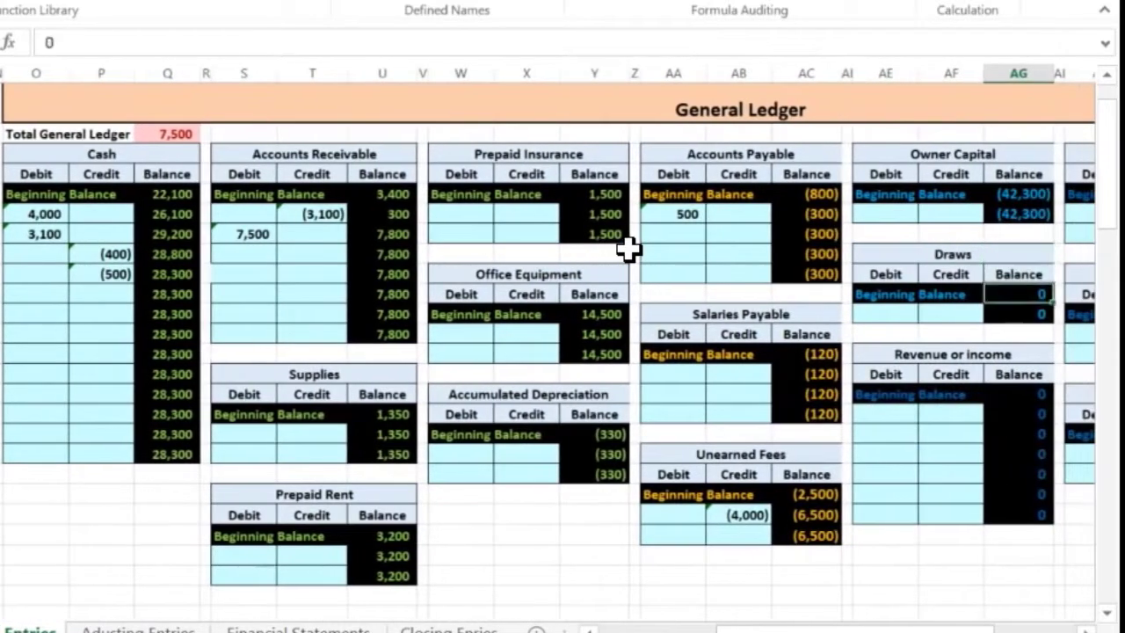
pyautogui.press('Down')
pyautogui.press('Down')
pyautogui.press('Down')
pyautogui.press('Down')
pyautogui.press('Down')
pyautogui.press('Down')
pyautogui.press('Left')
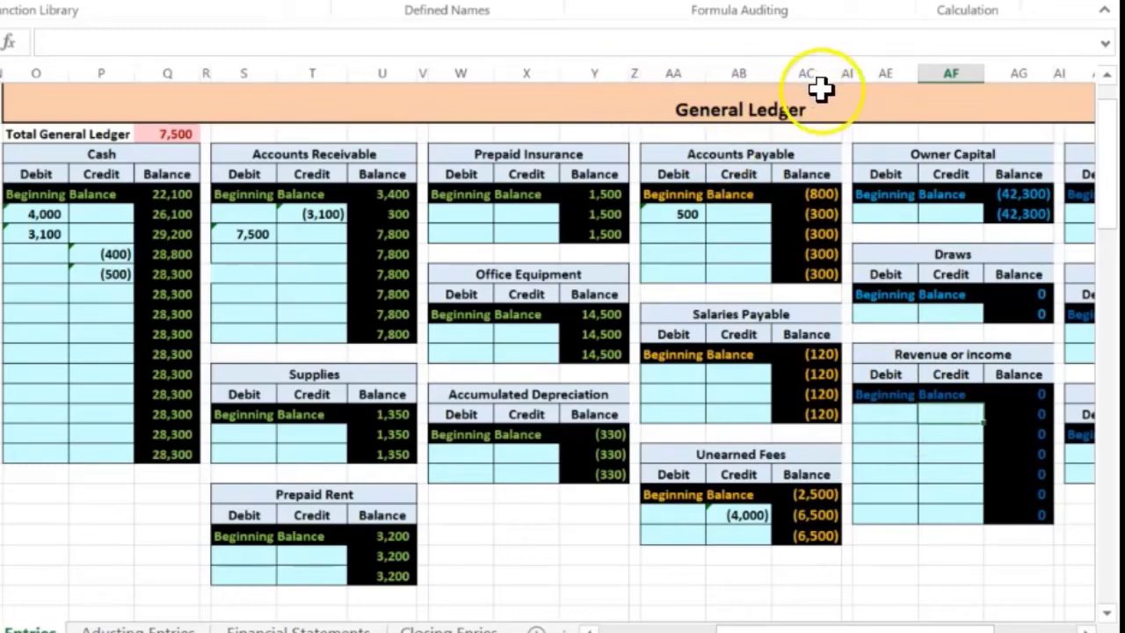
pyautogui.click(971, 413)
pyautogui.write('=')
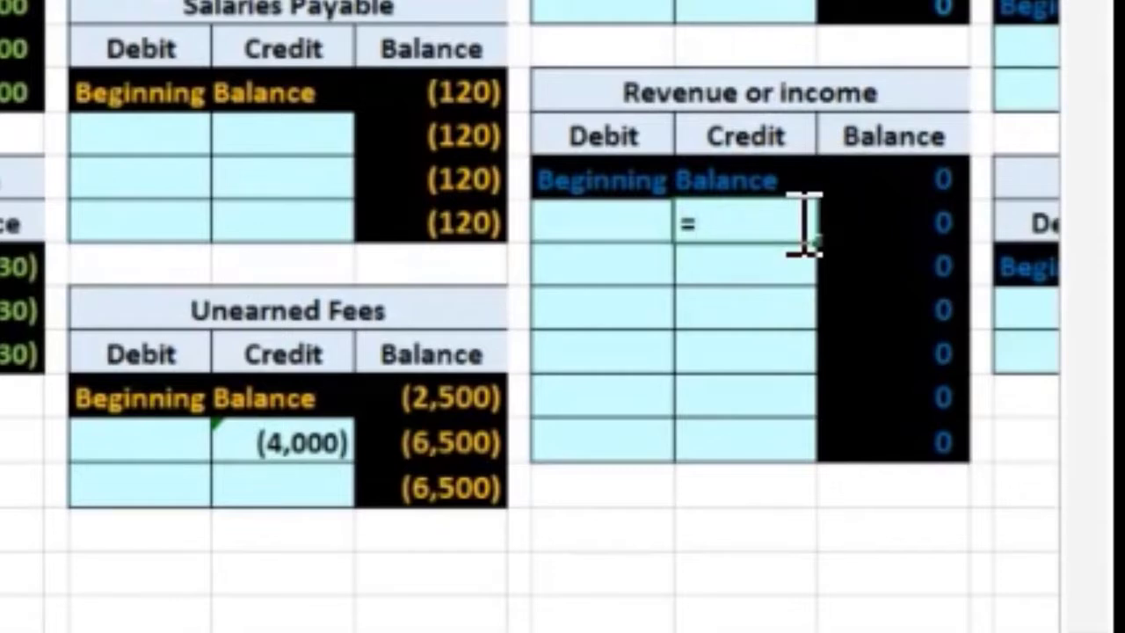
pyautogui.press('Left')
pyautogui.press('Left')
pyautogui.press('Left')
pyautogui.press('Left')
pyautogui.press('Left')
pyautogui.press('Left')
pyautogui.press('Left')
pyautogui.press('Left')
pyautogui.press('Left')
pyautogui.press('Left')
pyautogui.press('Left')
pyautogui.press('Left')
pyautogui.press('Left')
pyautogui.press('Left')
pyautogui.press('Left')
pyautogui.press('Left')
pyautogui.press('Left')
pyautogui.press('Left')
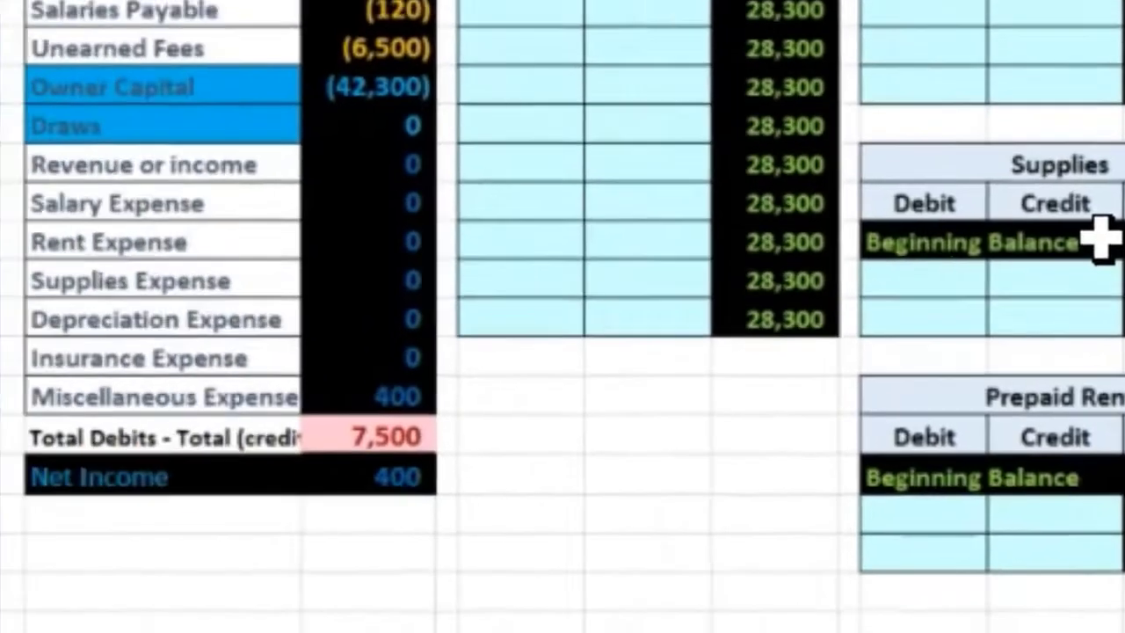
pyautogui.press('Left')
pyautogui.press('Left')
pyautogui.press('Left')
pyautogui.press('Left')
pyautogui.press('Right')
pyautogui.press('Right')
pyautogui.press('Right')
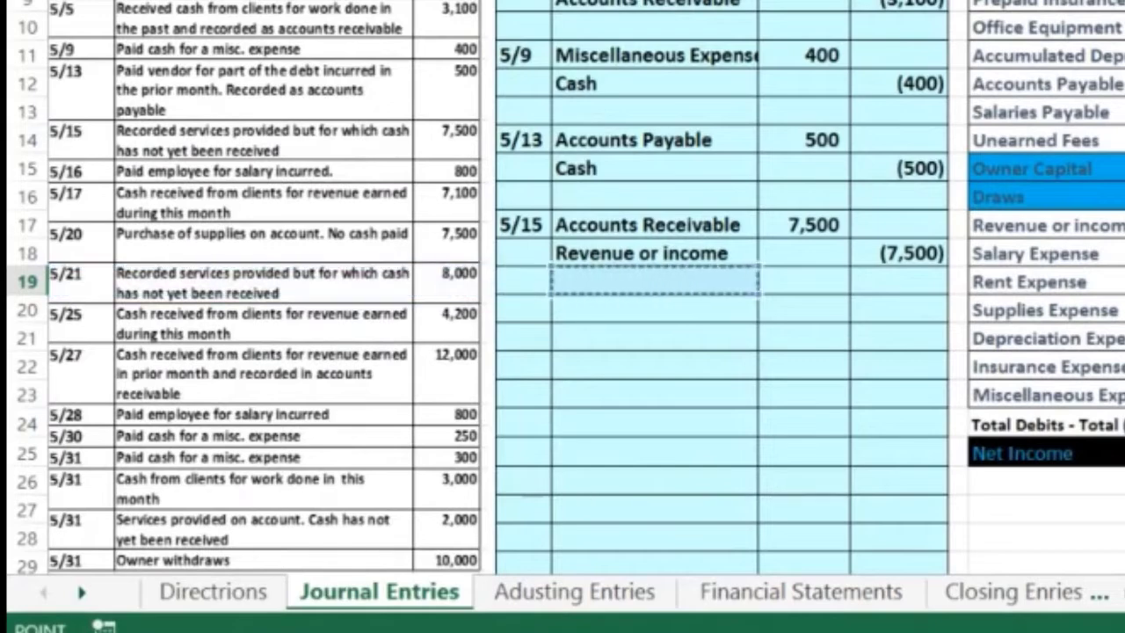
pyautogui.press('Up')
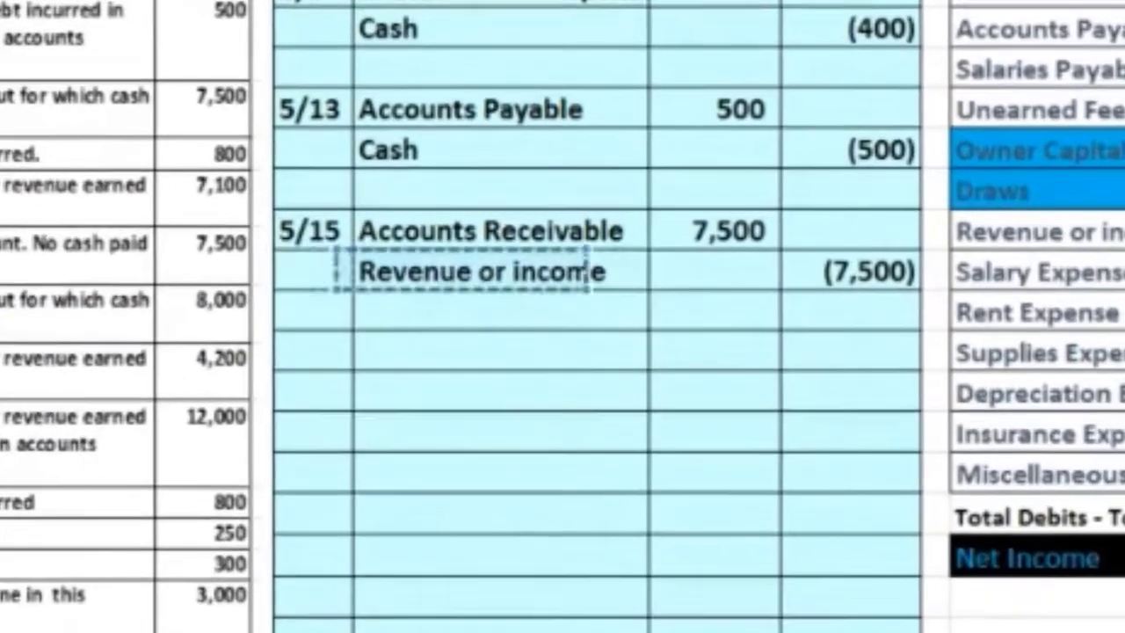
pyautogui.press('Right')
pyautogui.press('Right')
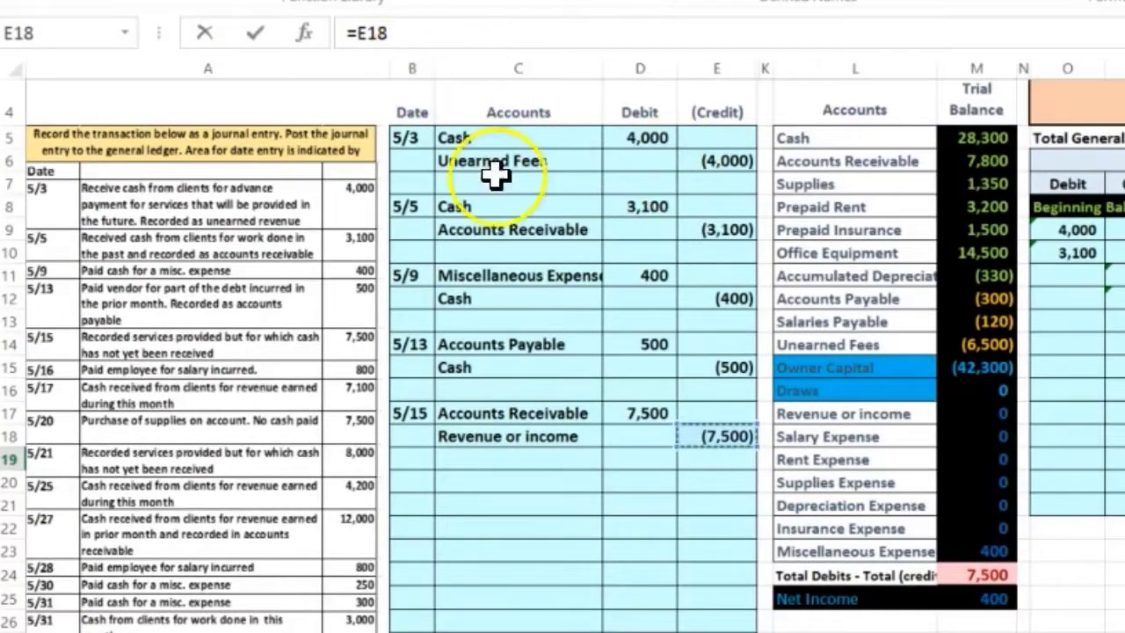
pyautogui.hscroll(10, 624, 245)
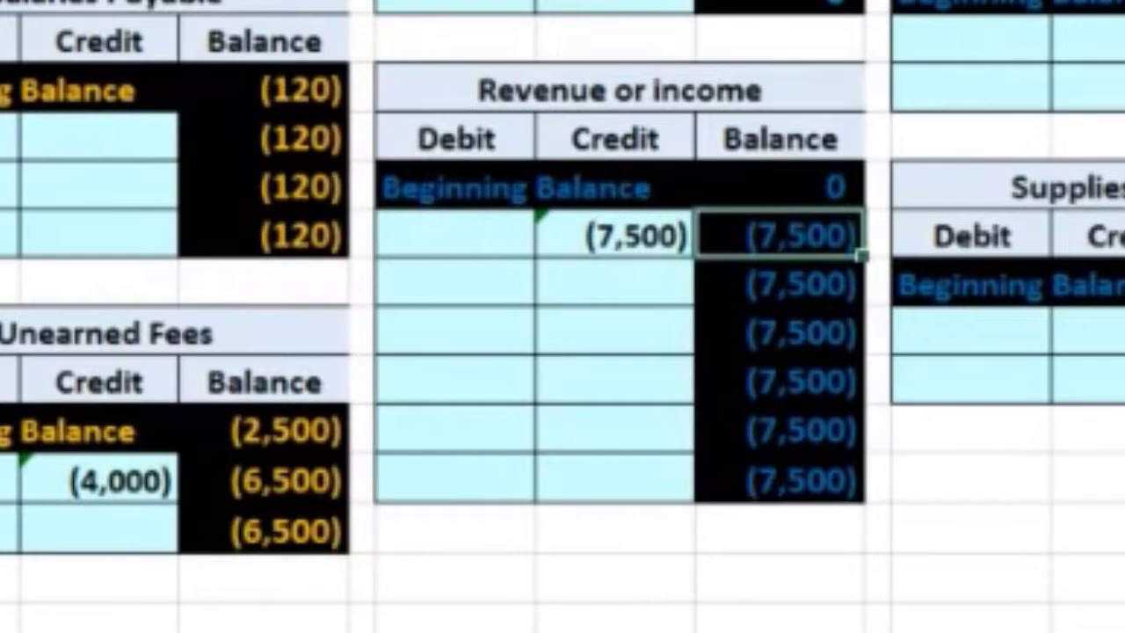
# Examine the Revenue or income balance in the trial balance and the rows summed by the Net Income formula.
pyautogui.press('Left')
pyautogui.press('Left')
pyautogui.press('Left')
pyautogui.press('Left')
pyautogui.press('Left')
pyautogui.press('Left')
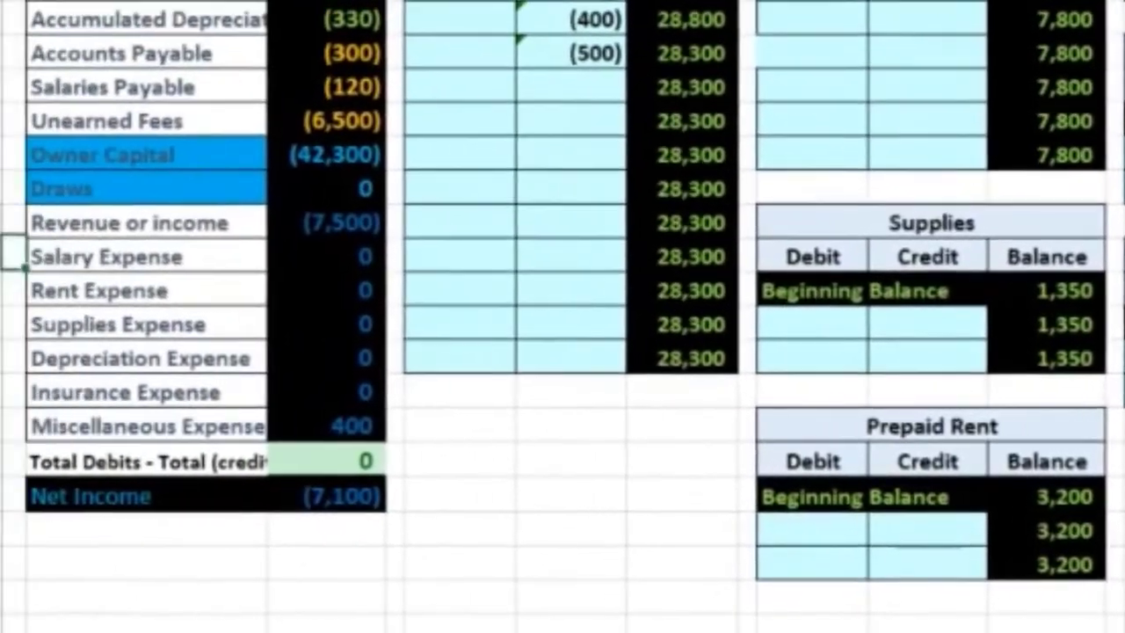
pyautogui.click(369, 223)
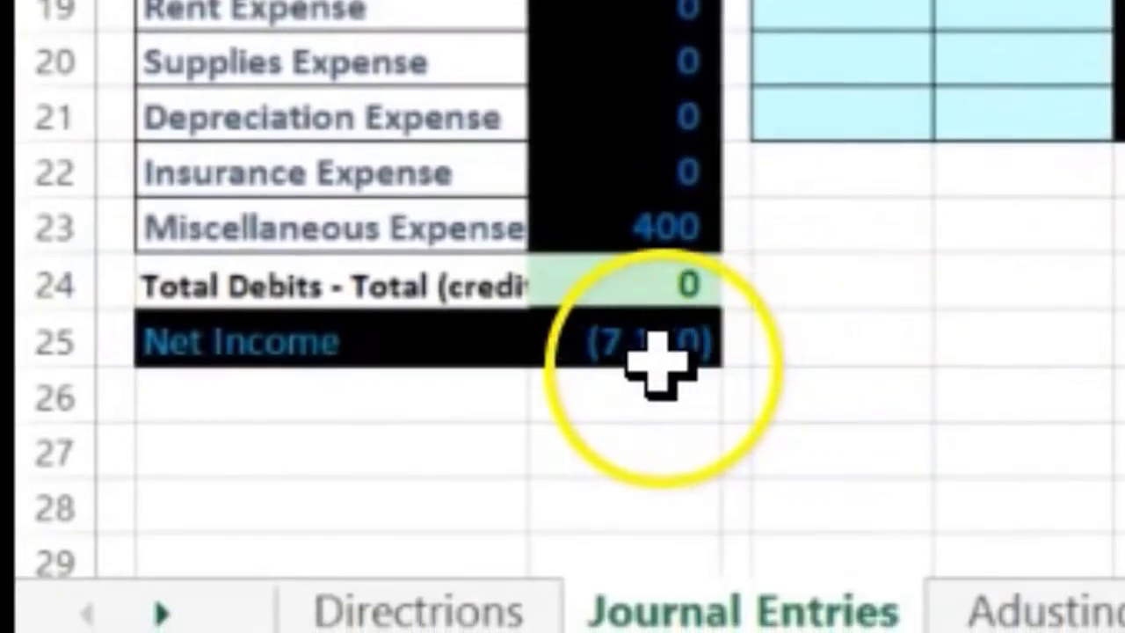
pyautogui.doubleClick(661, 342)
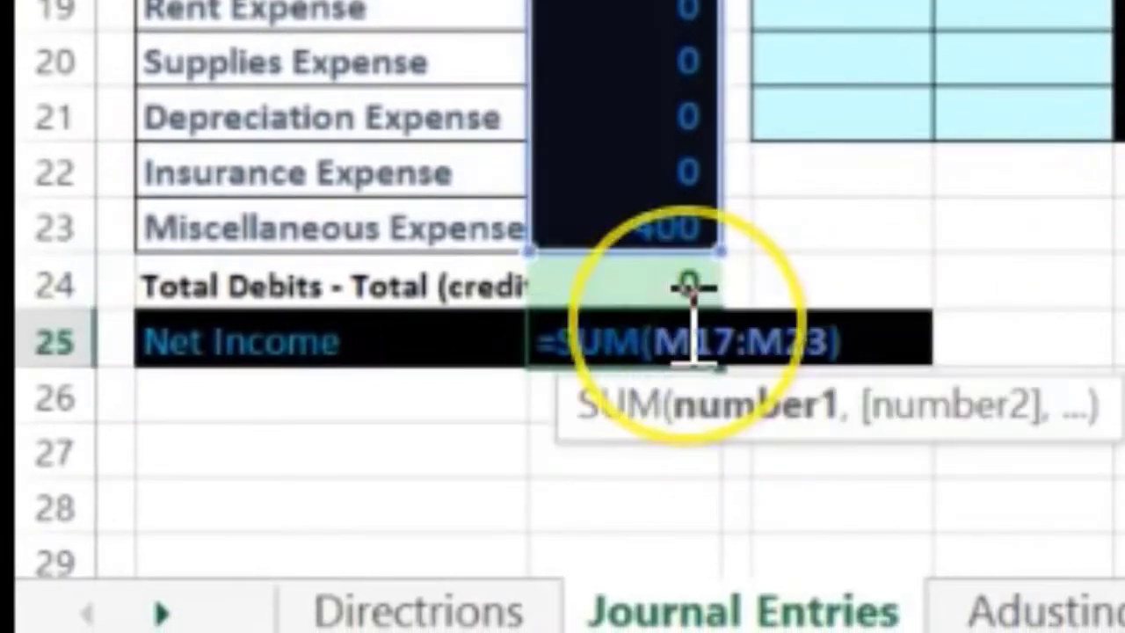
pyautogui.press('Return')
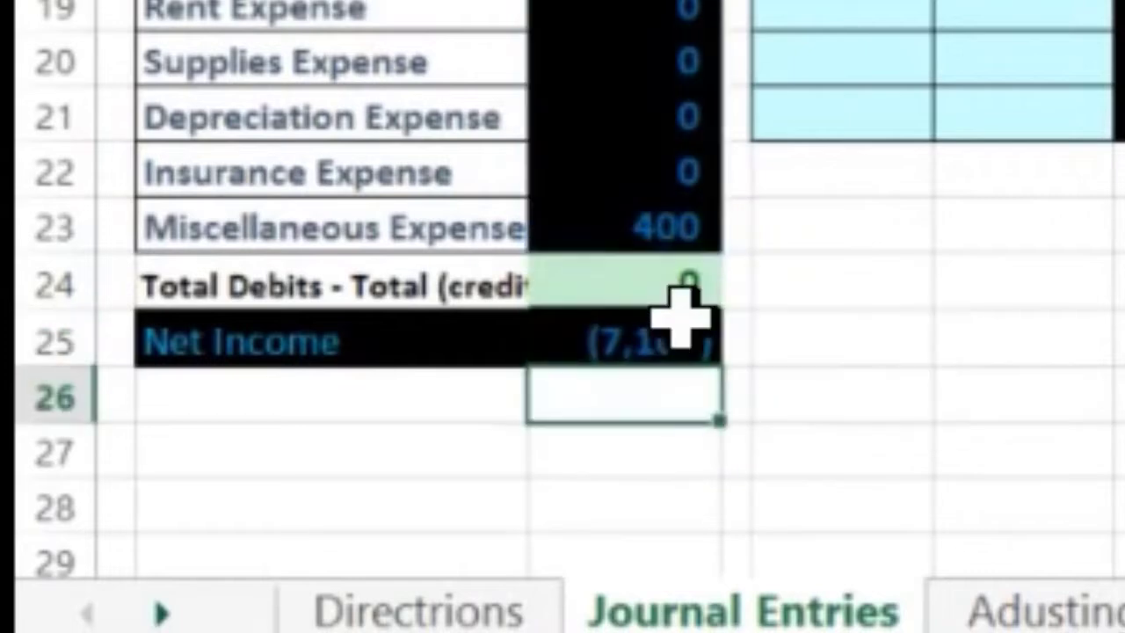
pyautogui.click(654, 338)
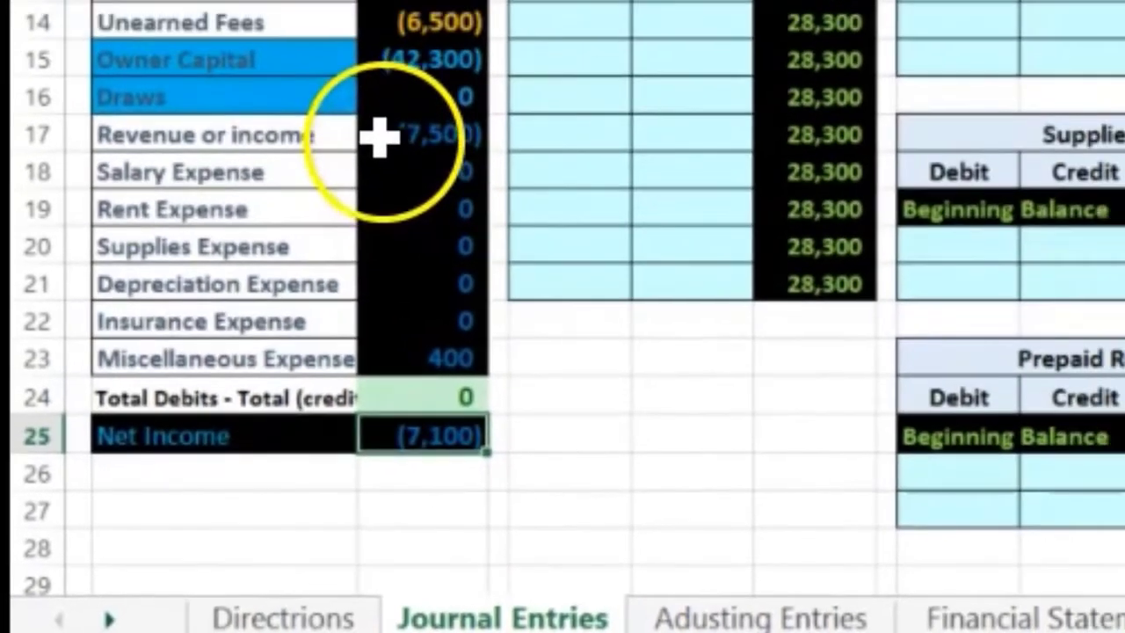
pyautogui.click(378, 136)
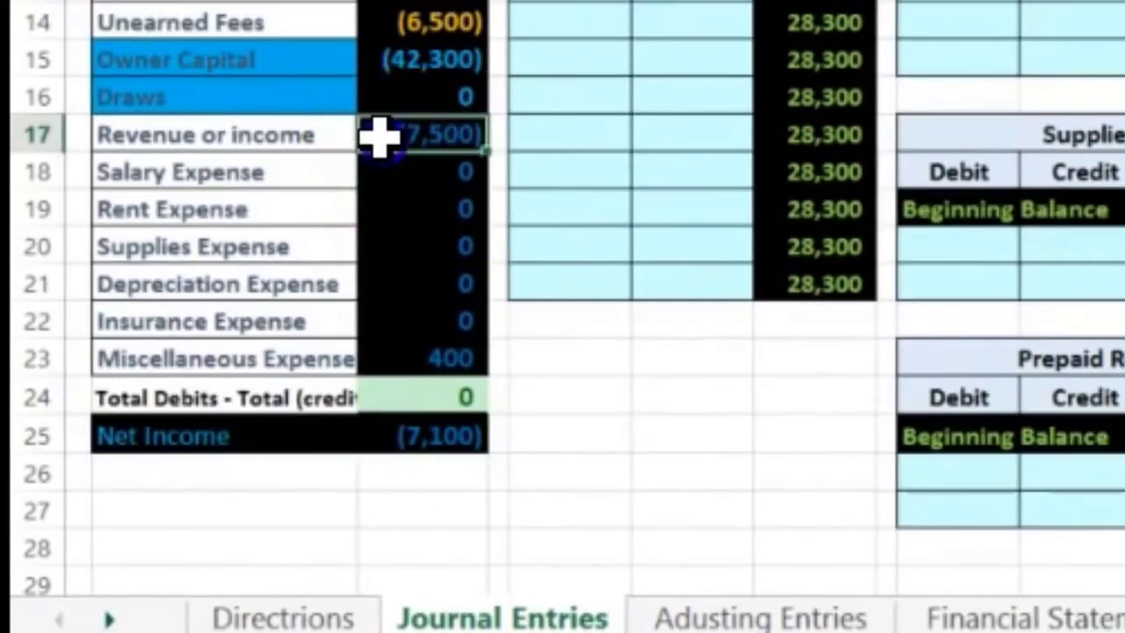
pyautogui.moveTo(378, 137); pyautogui.dragTo(372, 363)
pyautogui.click(386, 502)
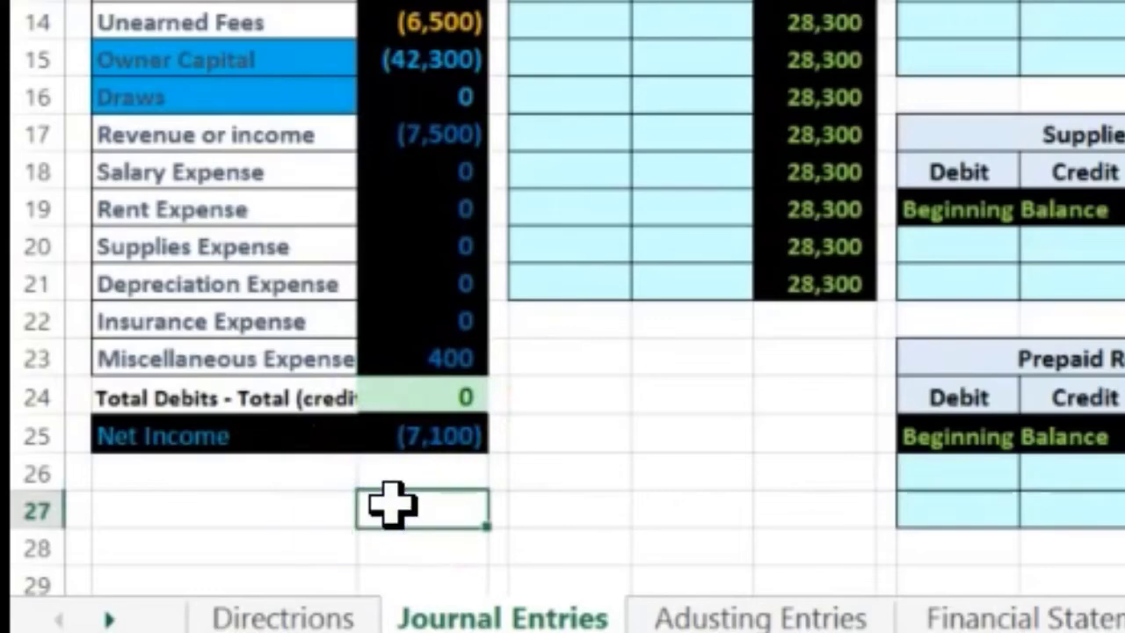
# Enter the date 5/17 in cell B20 to start the next journal entry.
pyautogui.press('Left')
pyautogui.press('Left')
pyautogui.press('Left')
pyautogui.press('Left')
pyautogui.press('Left')
pyautogui.press('Left')
pyautogui.press('Left')
pyautogui.press('Left')
pyautogui.press('Left')
pyautogui.press('Left')
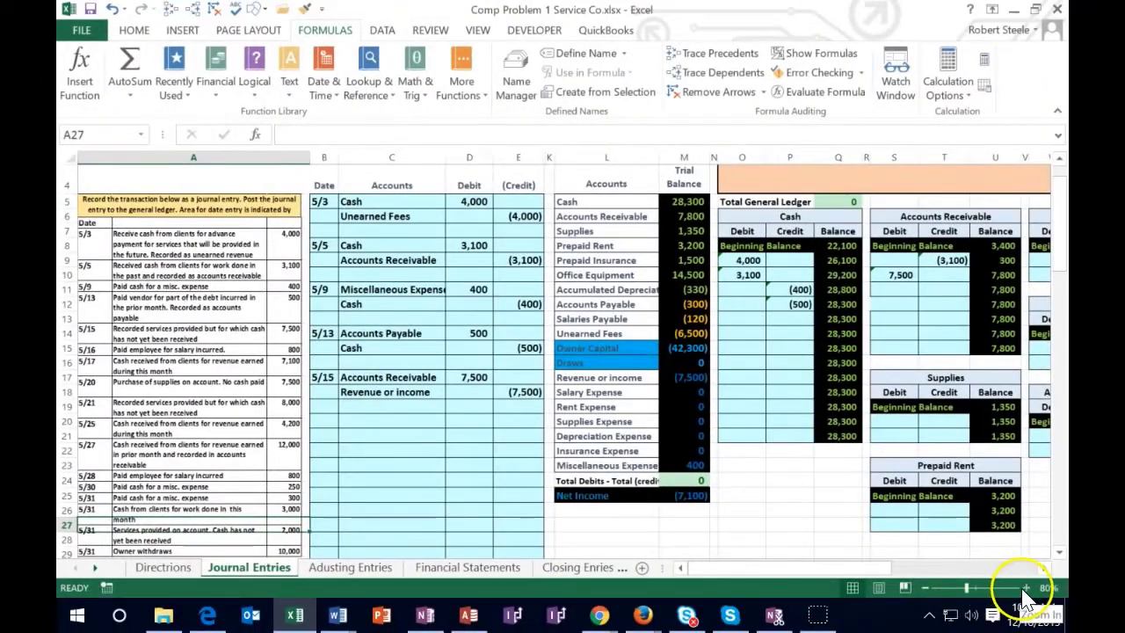
pyautogui.click(1026, 587)
pyautogui.click(1026, 587)
pyautogui.click(389, 416)
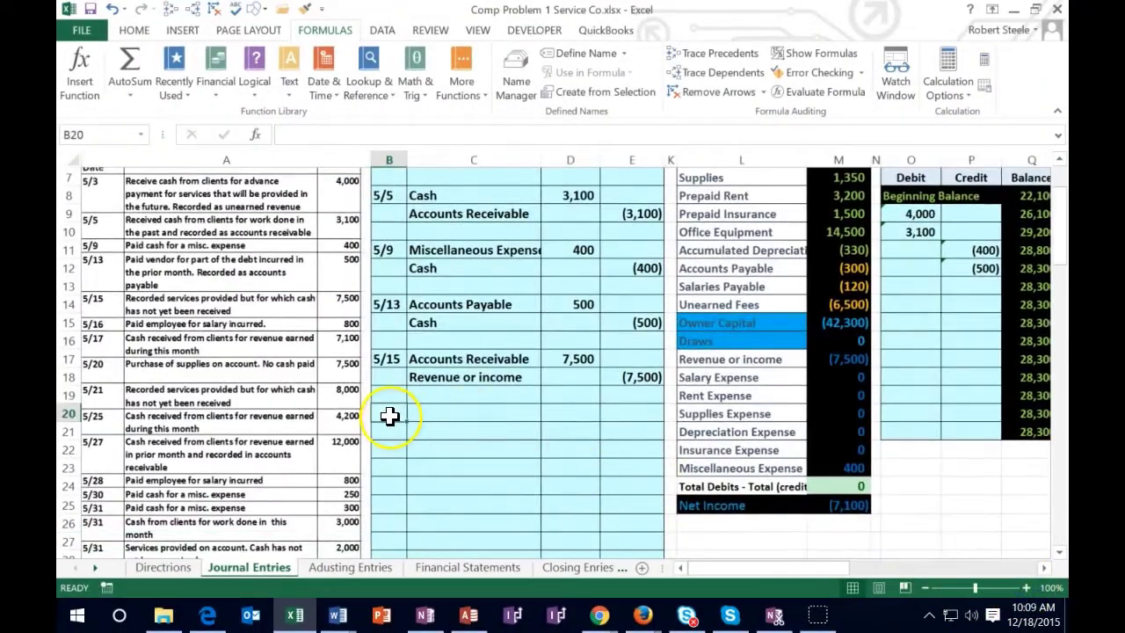
pyautogui.write('5')
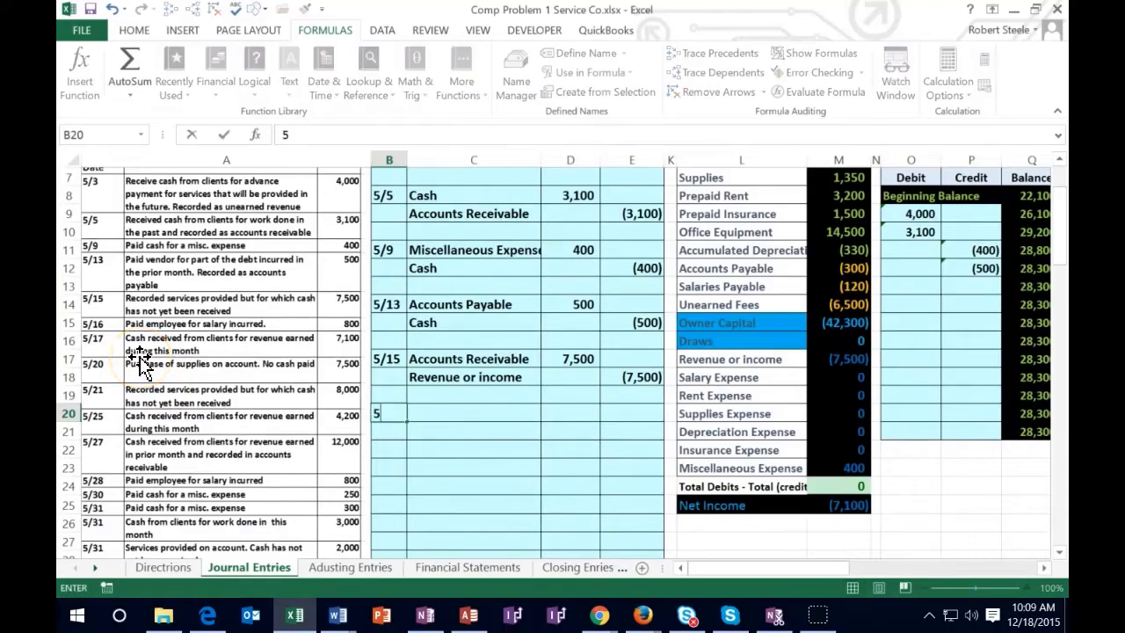
pyautogui.write('/17')
pyautogui.press('Return')
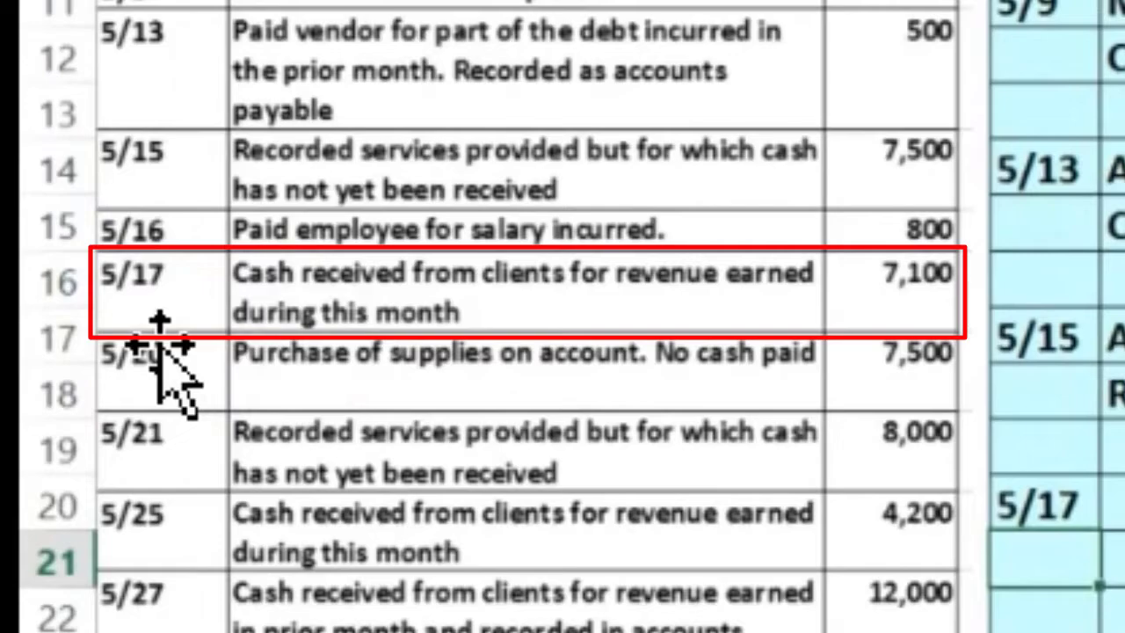
# Copy the Cash account name from the trial balance and paste it as values into C20 of the 5/17 entry.
pyautogui.click(1114, 508)
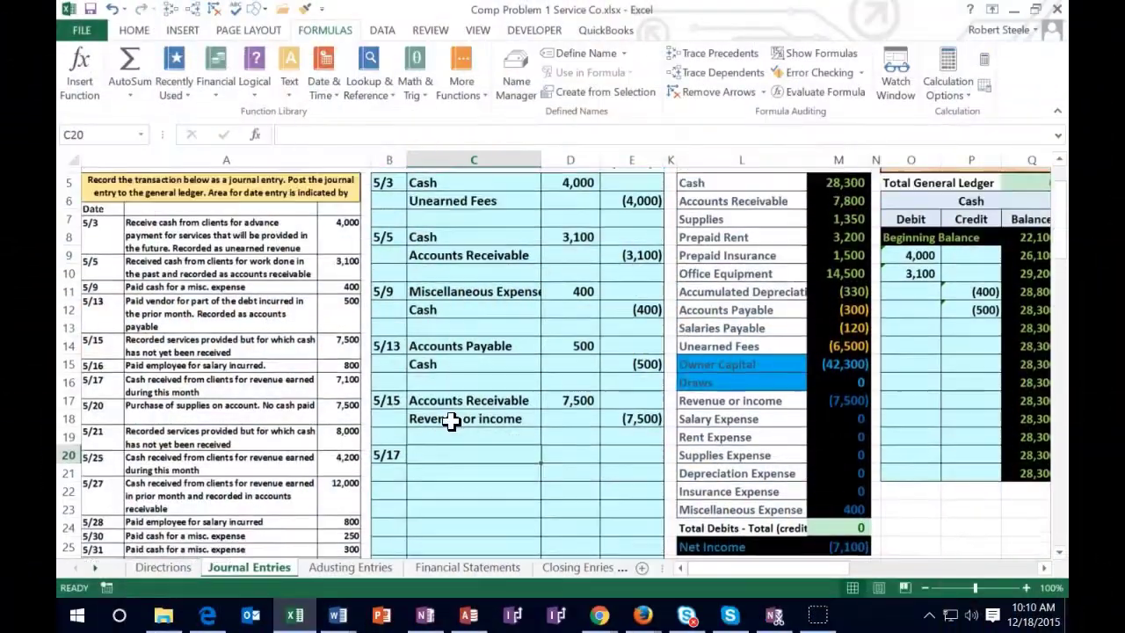
pyautogui.scroll(1, 450, 420)
pyautogui.click(693, 214)
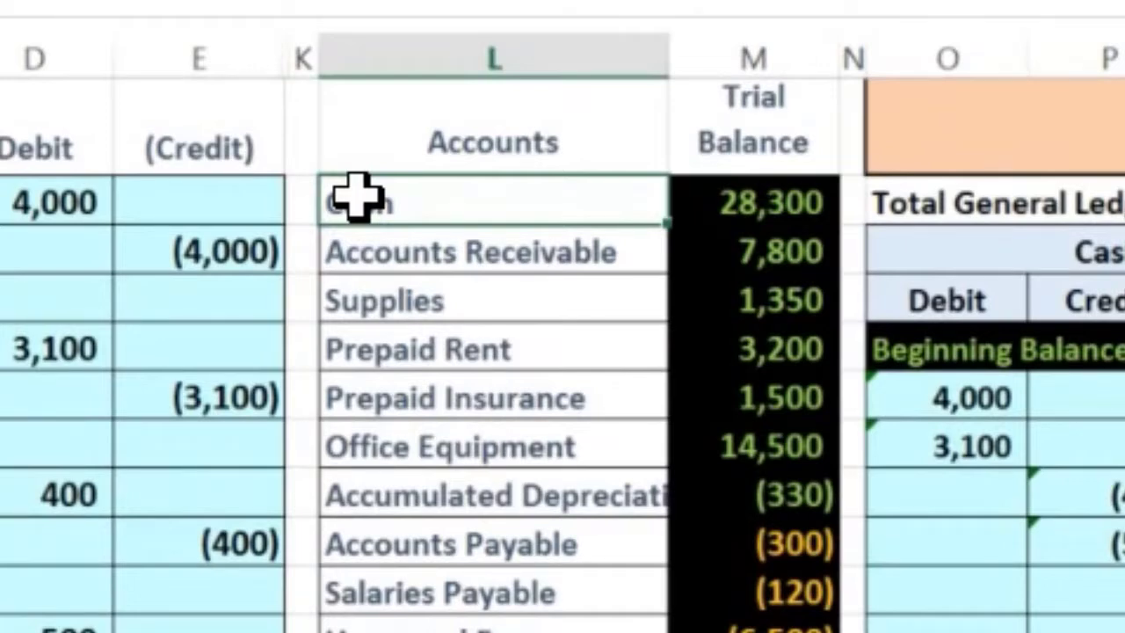
pyautogui.click(753, 190)
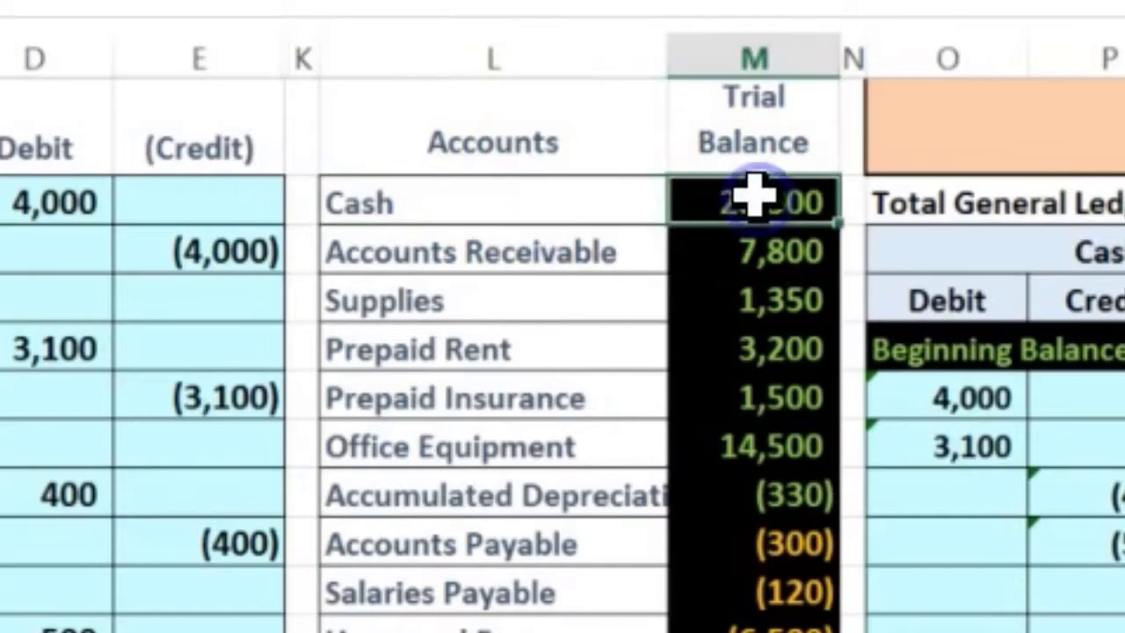
pyautogui.click(492, 200)
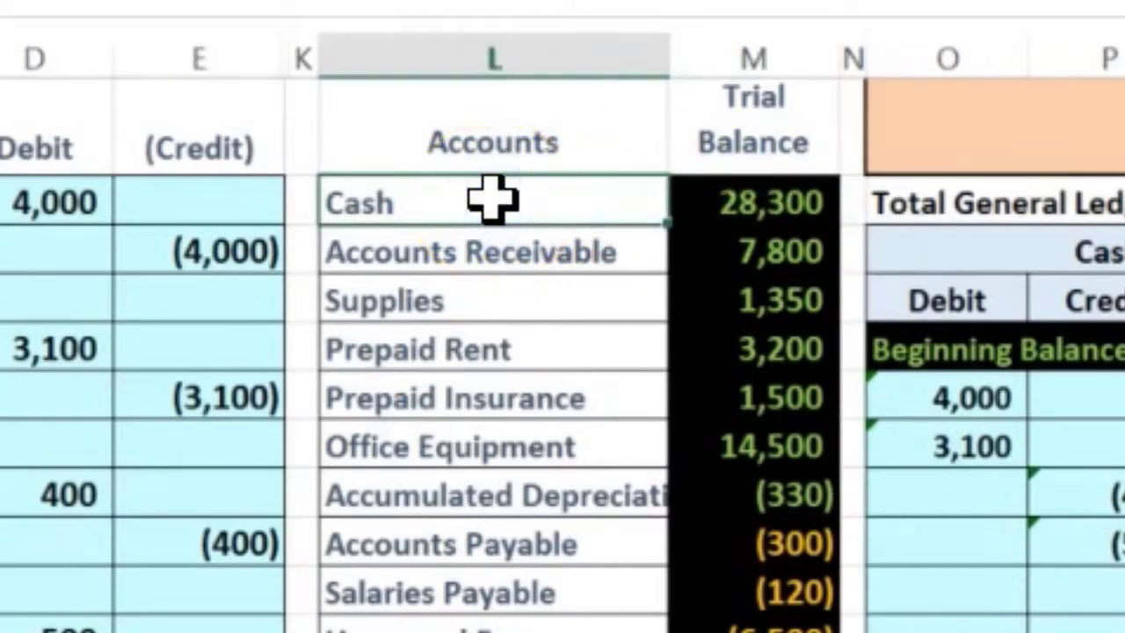
pyautogui.rightClick(492, 201)
pyautogui.click(557, 299)
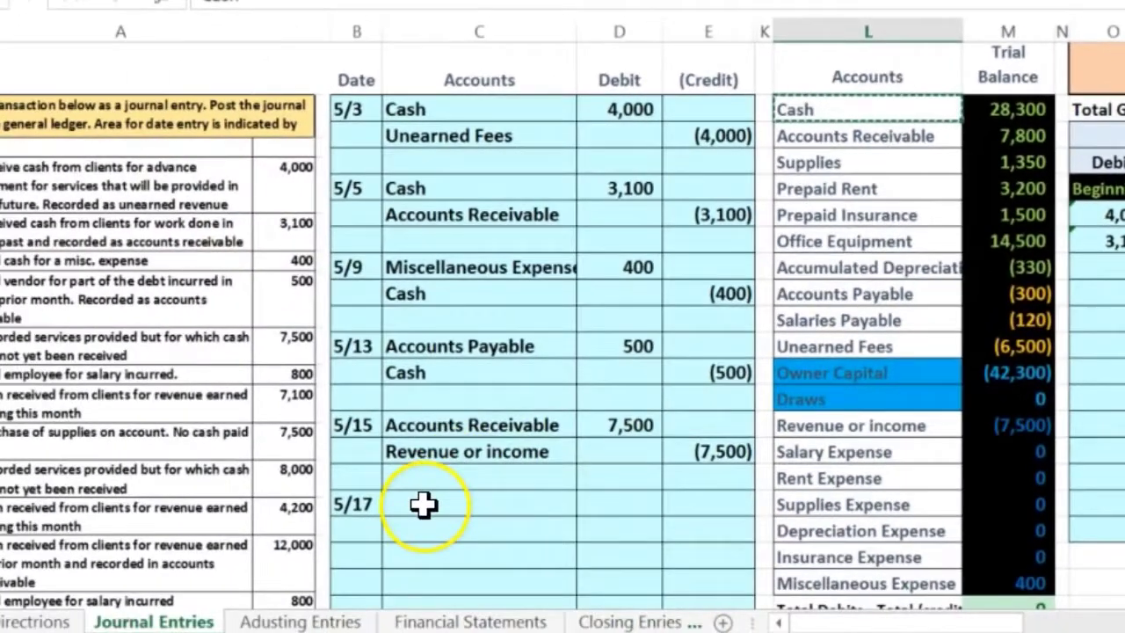
pyautogui.click(422, 504)
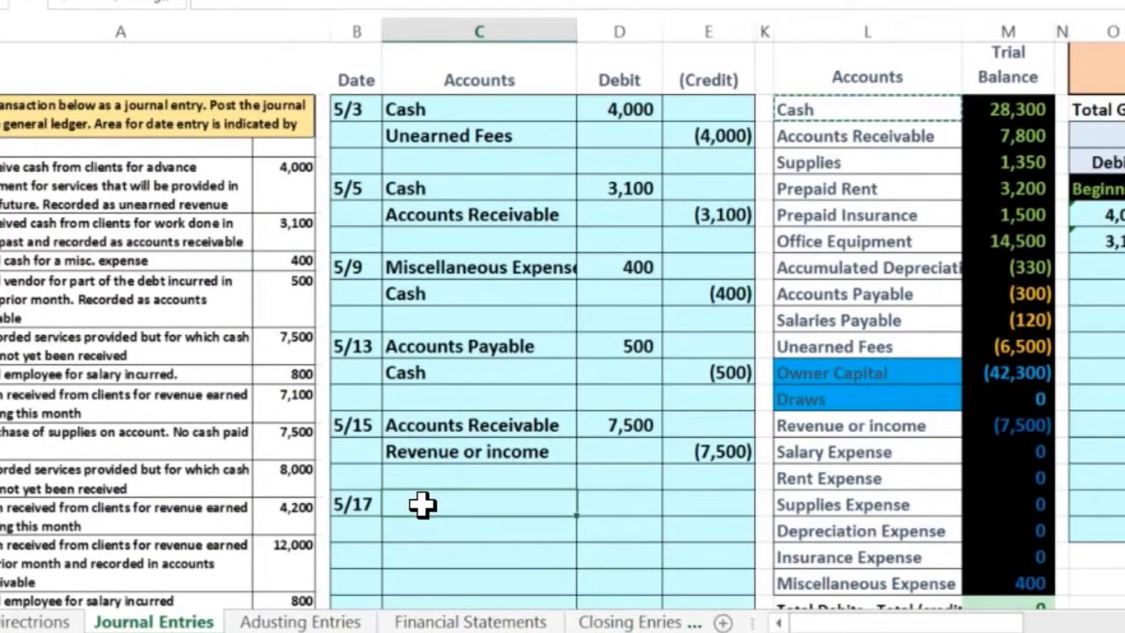
pyautogui.rightClick(422, 504)
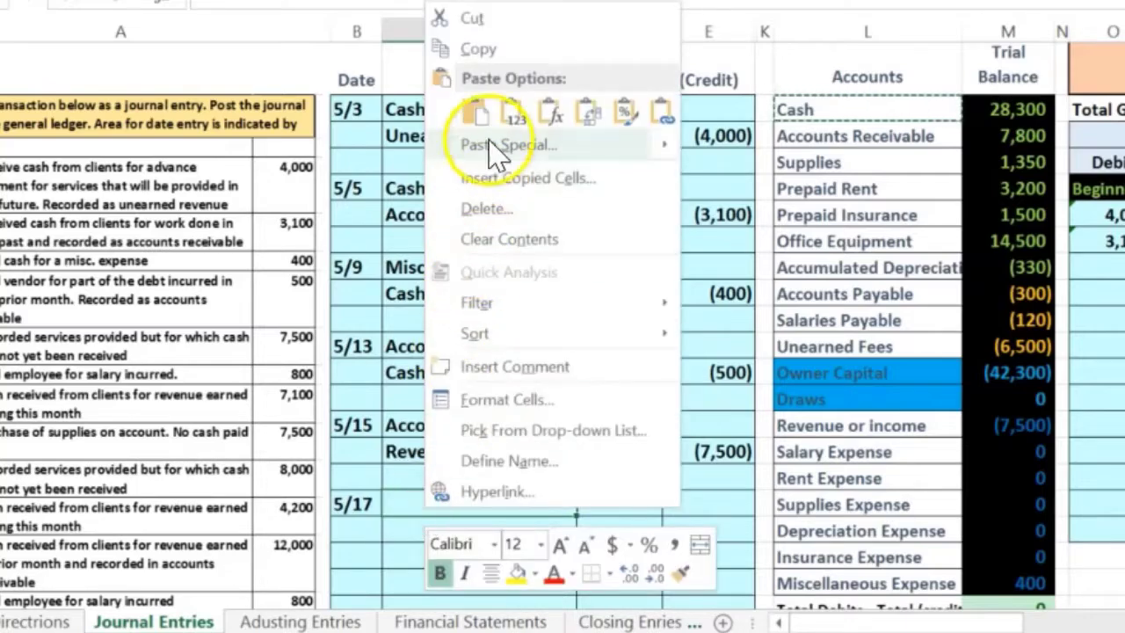
pyautogui.click(505, 114)
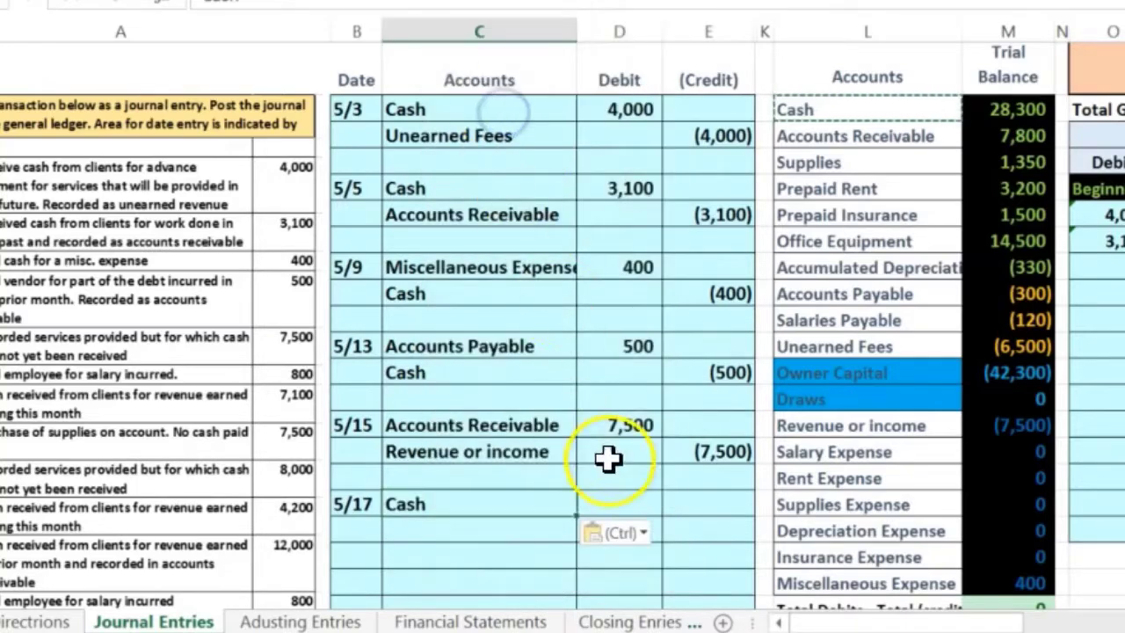
# Enter a 7,100 debit for Cash in the 5/17 entry and a -7100 credit on the row below.
pyautogui.click(613, 492)
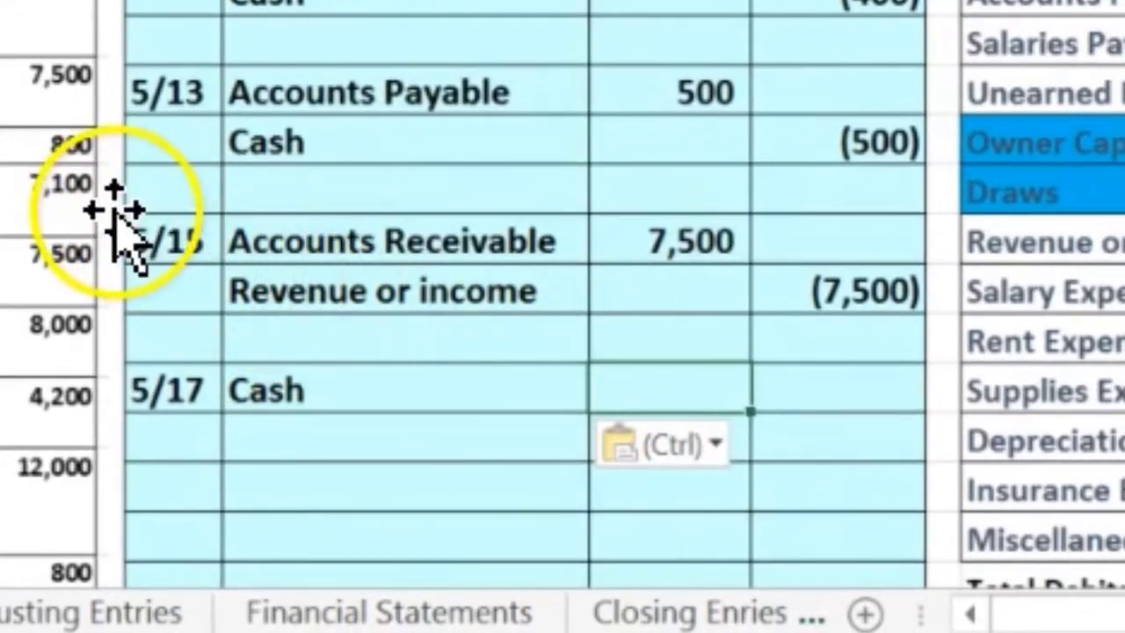
pyautogui.write('7')
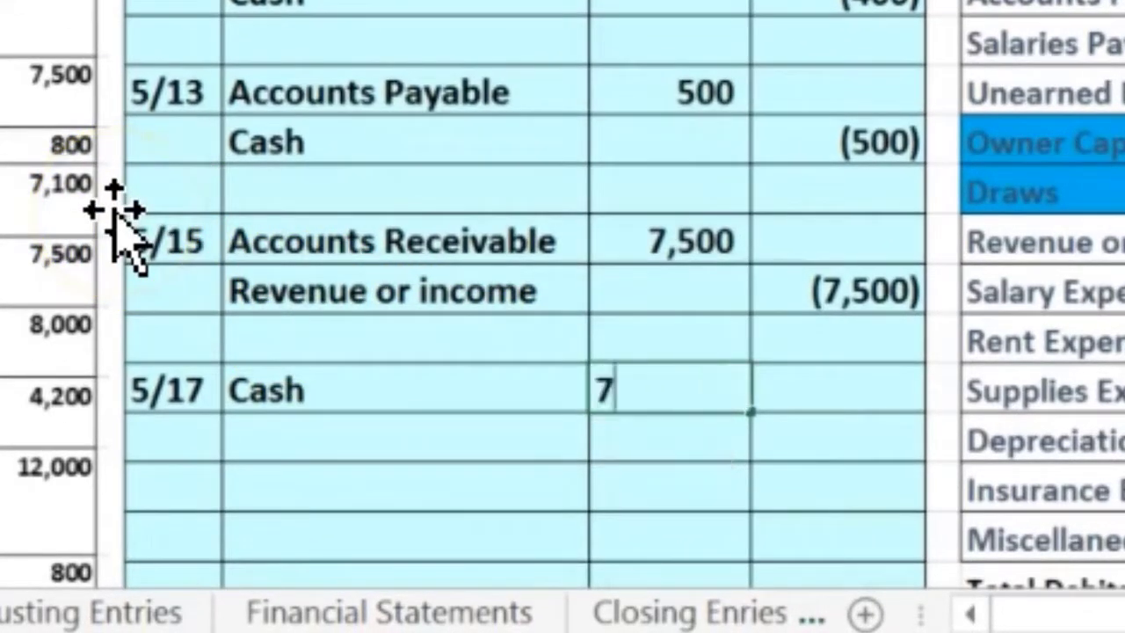
pyautogui.write(',100')
pyautogui.press('Return')
pyautogui.press('Right')
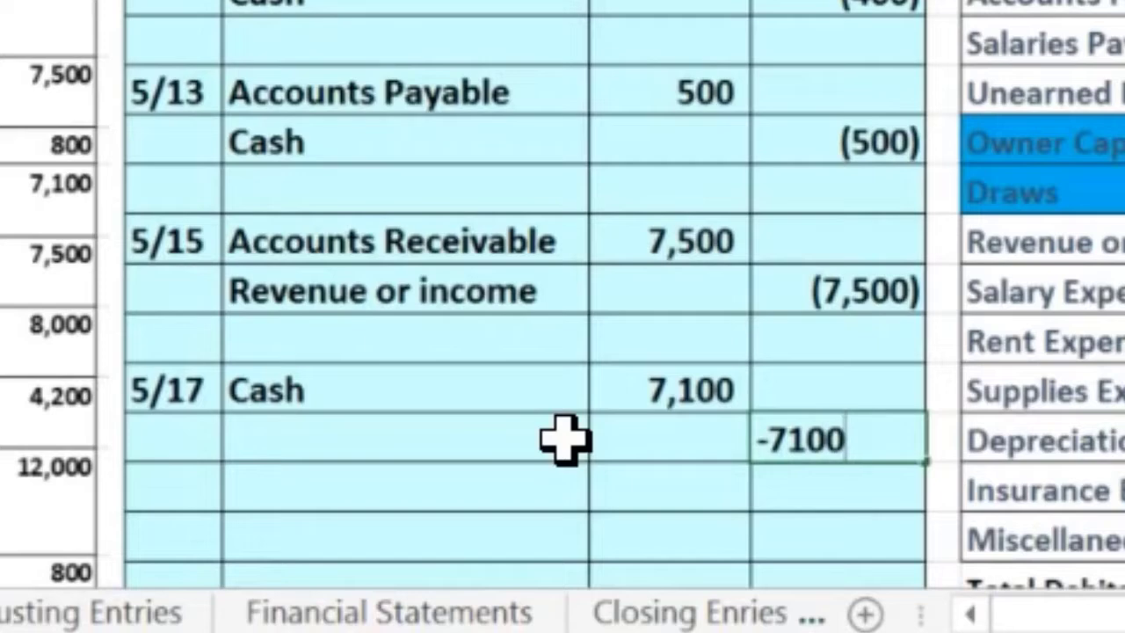
pyautogui.press('Return')
pyautogui.press('Up')
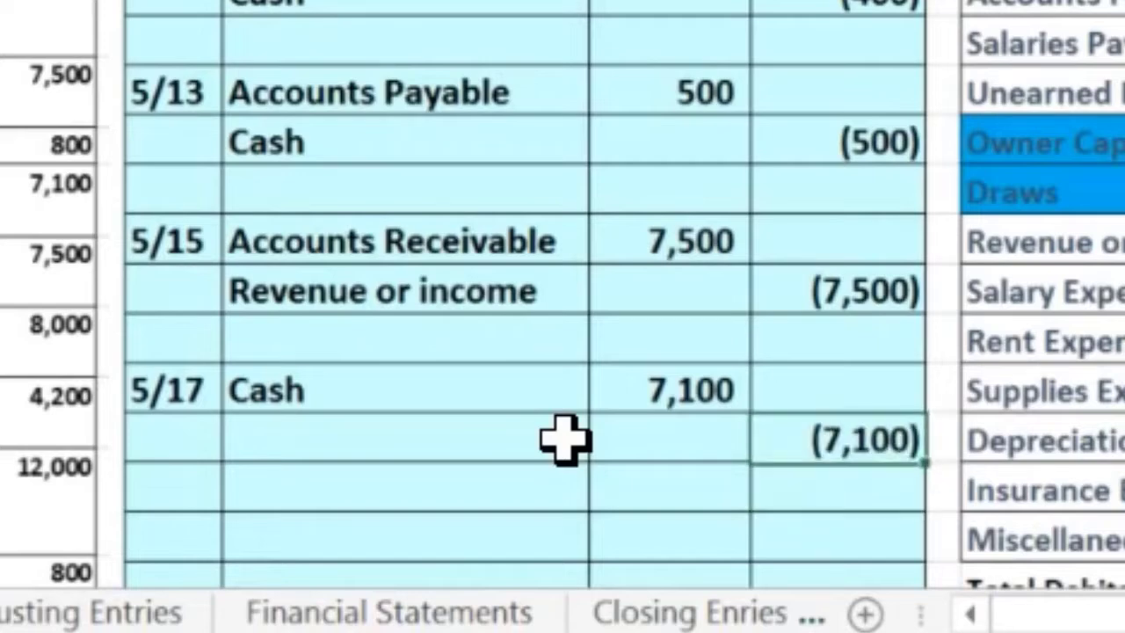
# Examine the asset, liability and revenue account groups in the trial balance to choose the credit account for the 5/17 entry.
pyautogui.scroll(-2, 566, 439)
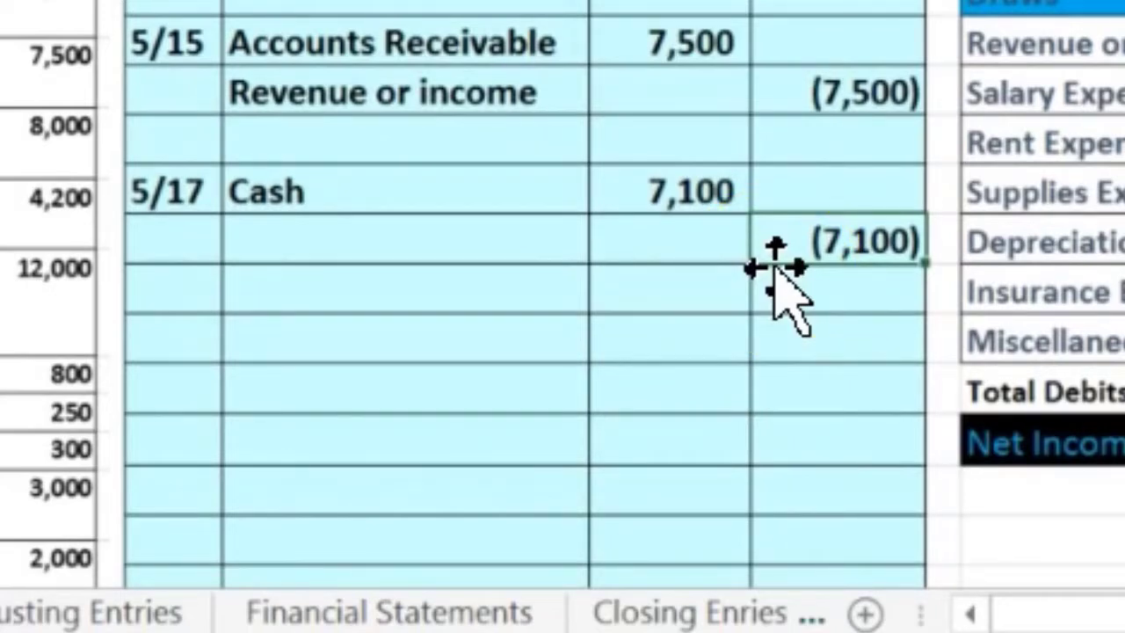
pyautogui.click(534, 226)
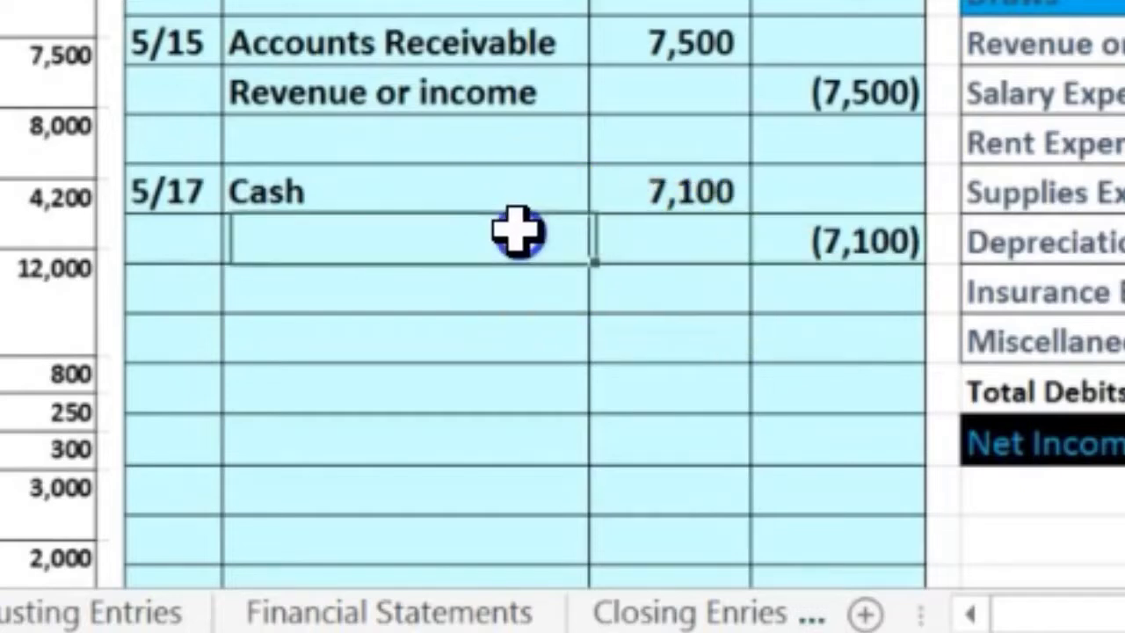
pyautogui.click(483, 231)
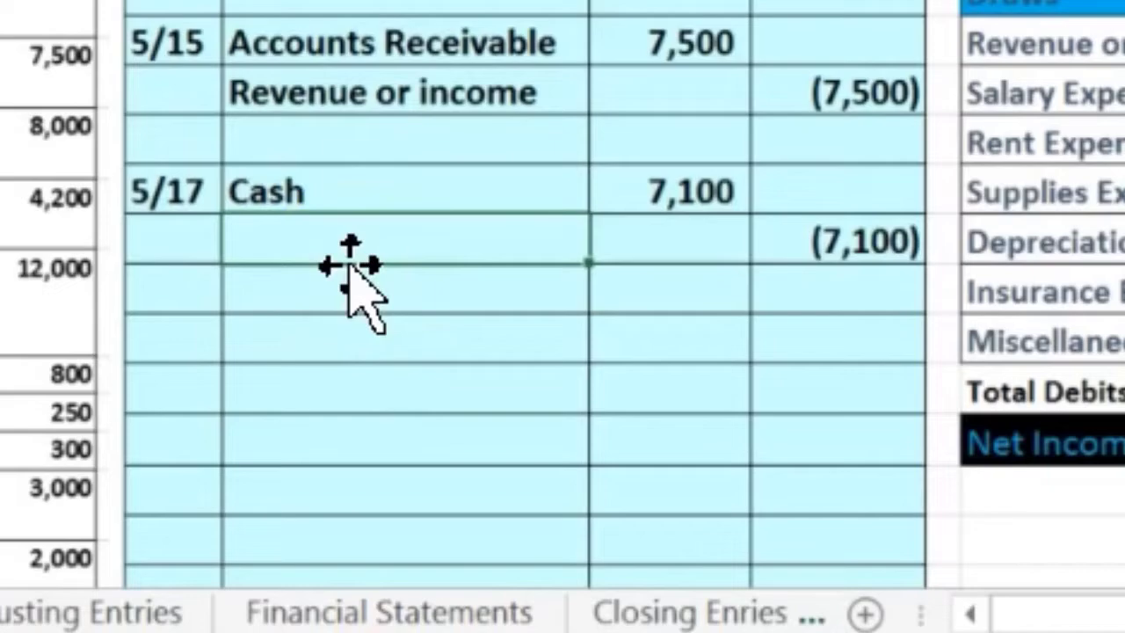
pyautogui.scroll(1, 573, 364)
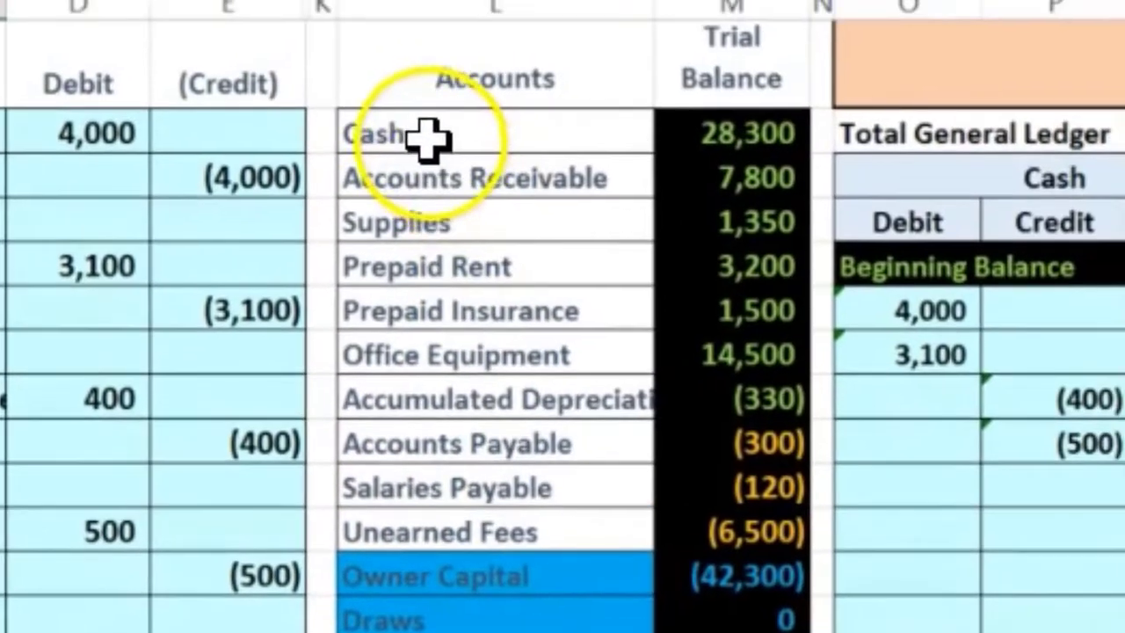
pyautogui.moveTo(428, 136)
pyautogui.mouseDown()
pyautogui.moveTo(537, 155)
pyautogui.moveTo(681, 334)
pyautogui.moveTo(694, 378)
pyautogui.mouseUp()
pyautogui.moveTo(560, 432)
pyautogui.mouseDown()
pyautogui.moveTo(678, 471)
pyautogui.moveTo(698, 527)
pyautogui.mouseUp()
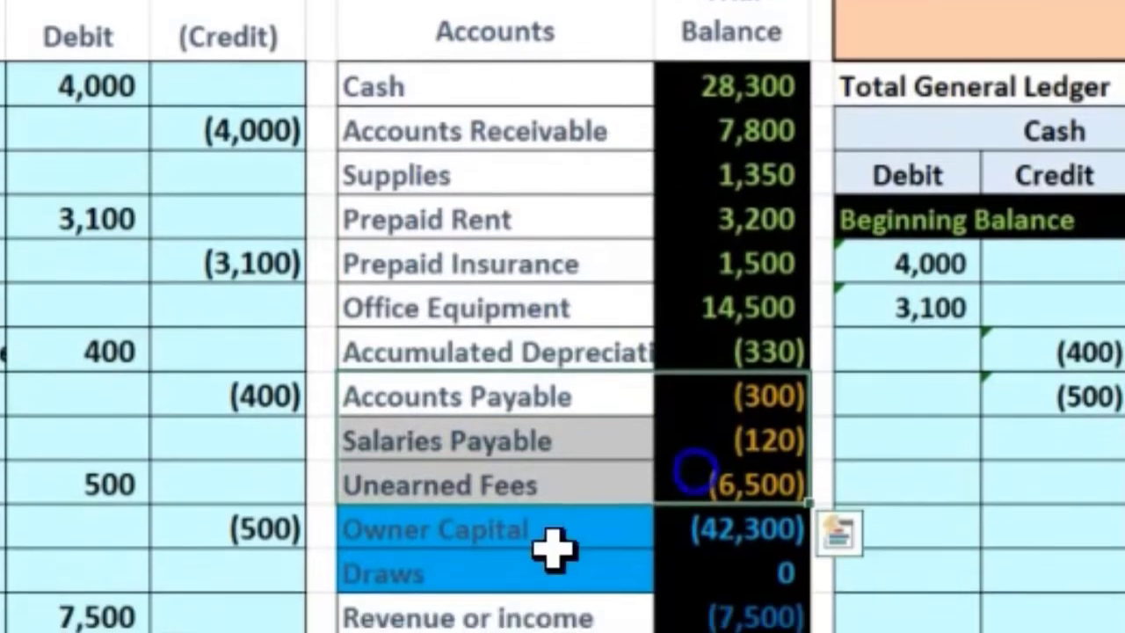
pyautogui.moveTo(552, 598)
pyautogui.mouseDown()
pyautogui.moveTo(595, 593)
pyautogui.moveTo(736, 622)
pyautogui.mouseUp()
pyautogui.click(698, 415)
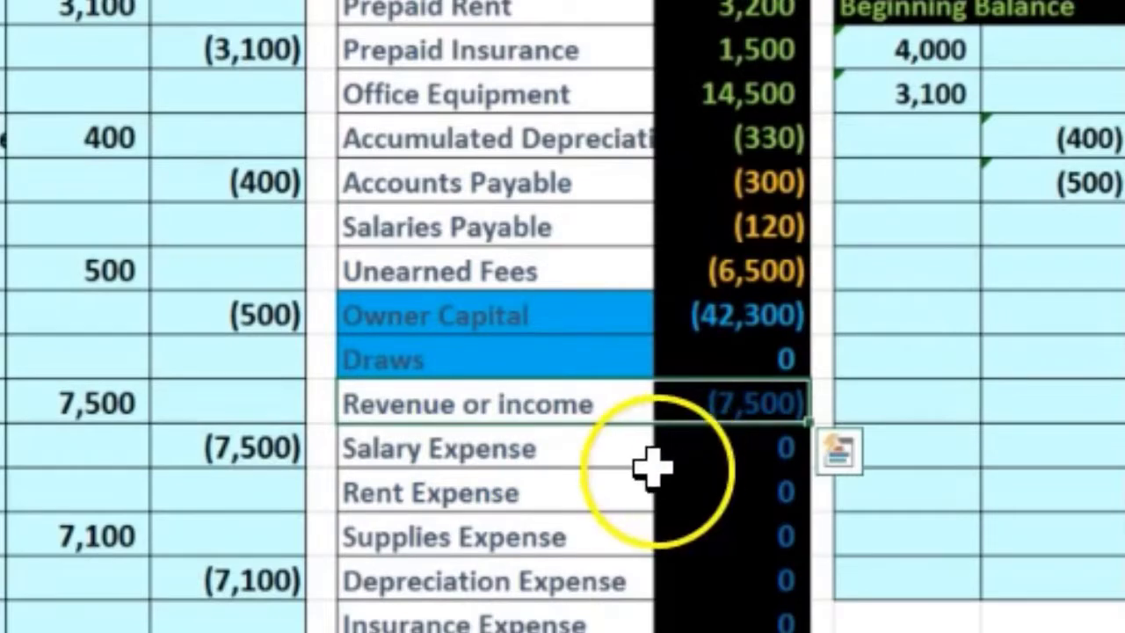
# Copy the Revenue or income account name from the trial balance and paste it as values into C21 of the 5/17 entry.
pyautogui.click(594, 409)
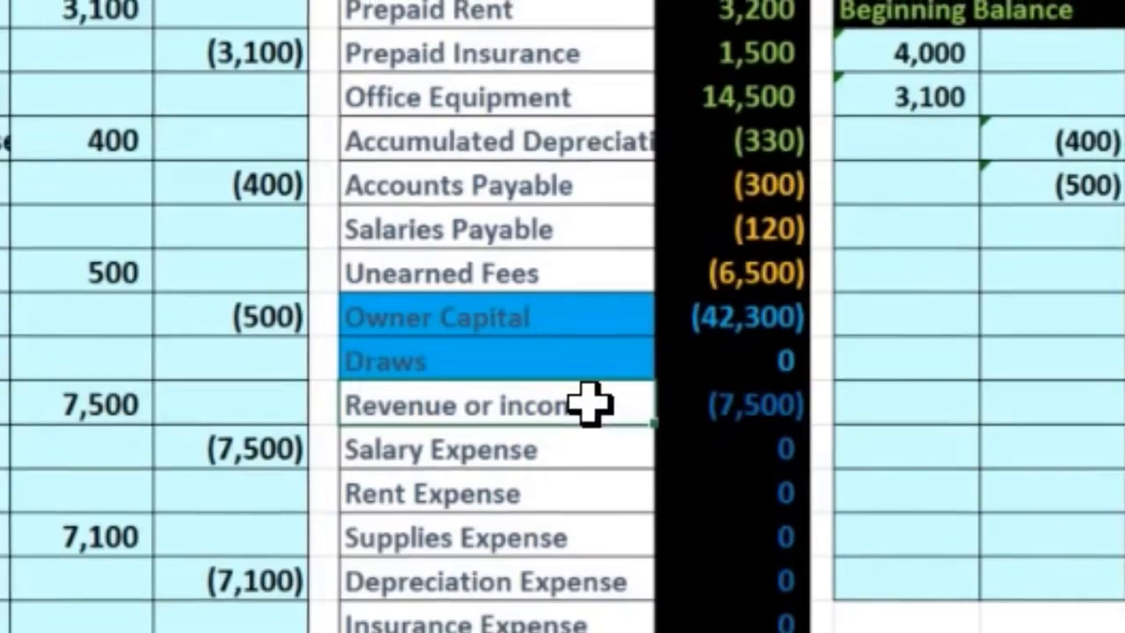
pyautogui.rightClick(588, 402)
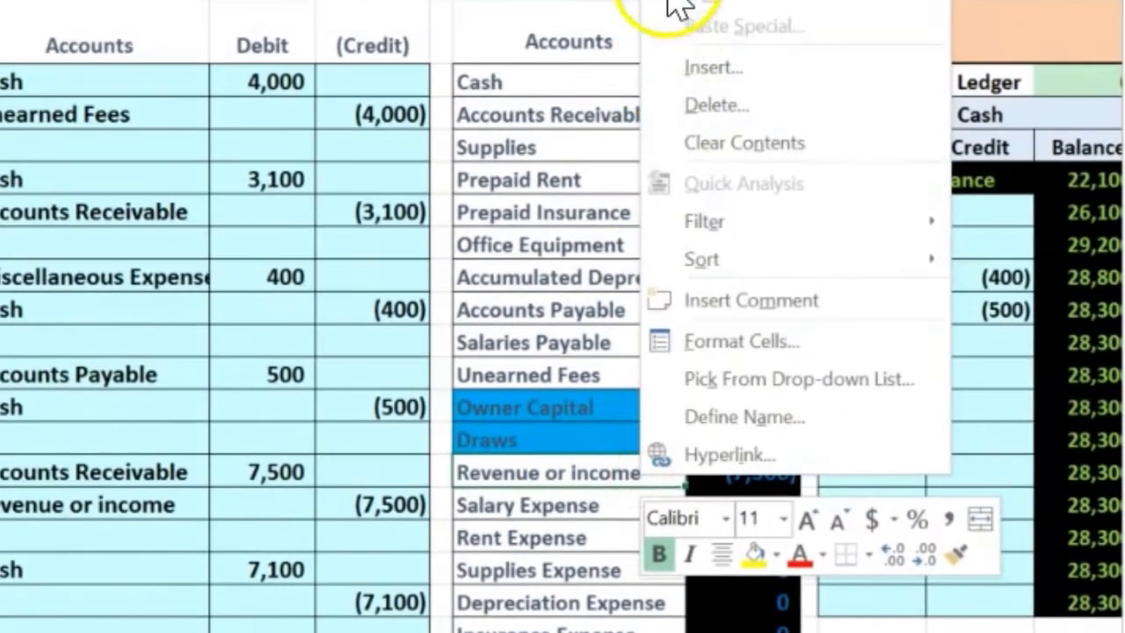
pyautogui.hotkey('ctrl', 'c')
pyautogui.click(48, 595)
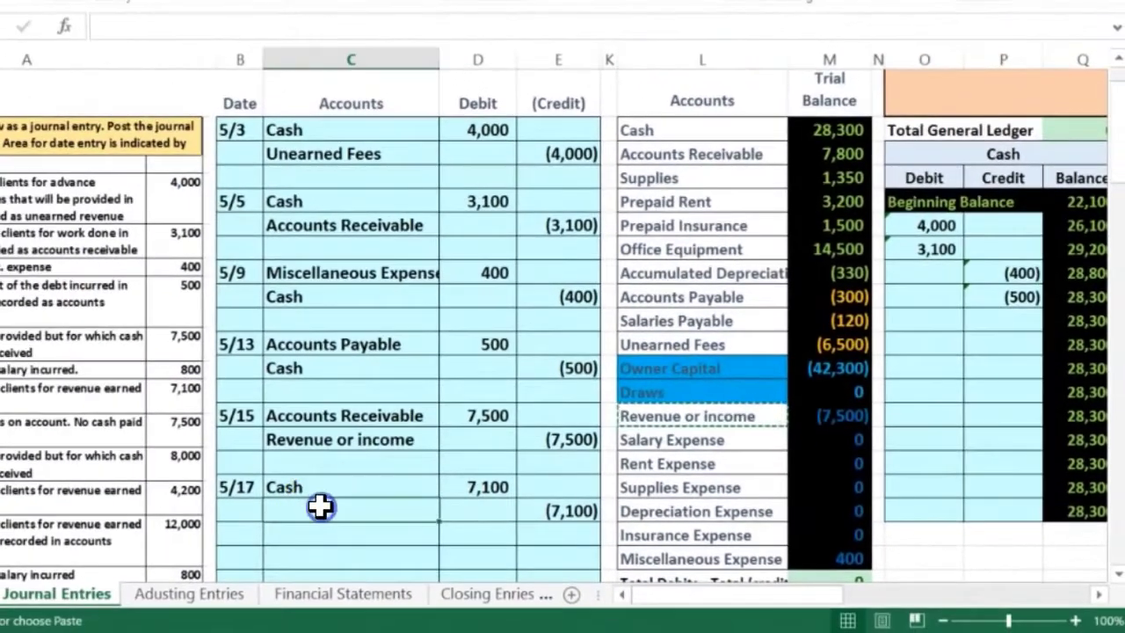
pyautogui.rightClick(320, 506)
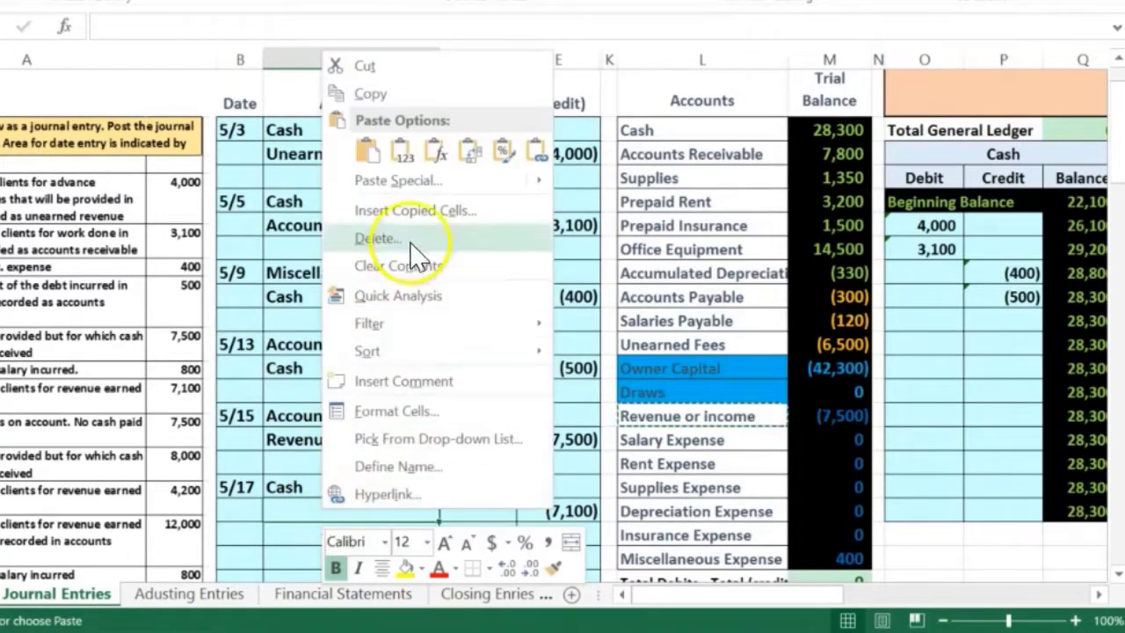
pyautogui.click(402, 154)
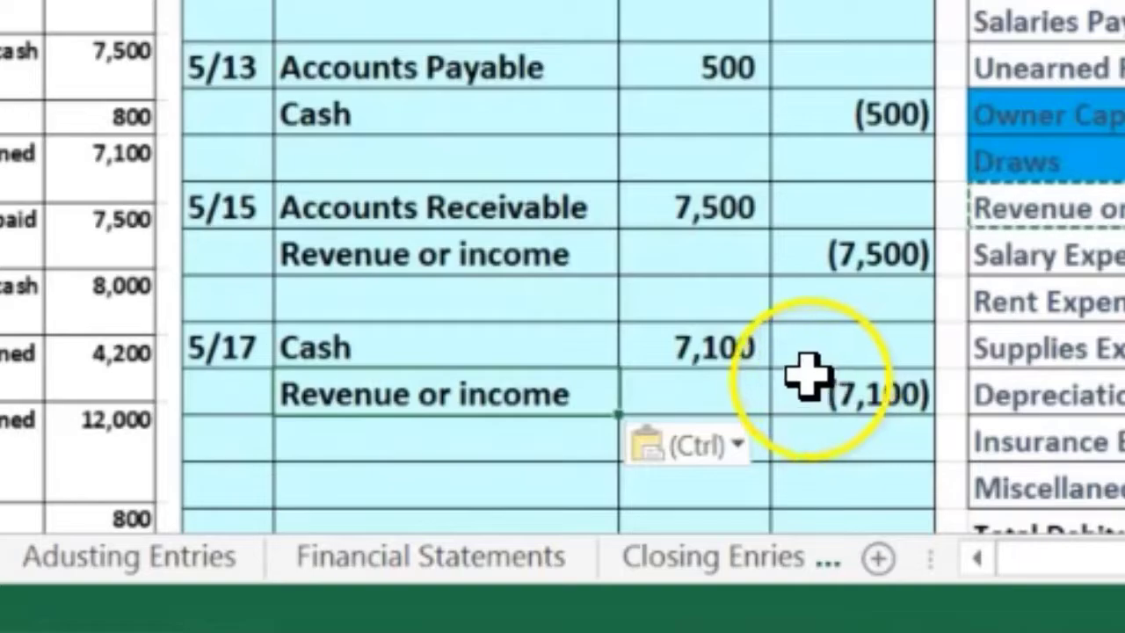
# Post the 5/17 Cash debit to the general ledger by linking Cash debit cell O13 to D20.
pyautogui.scroll(-1, 883, 274)
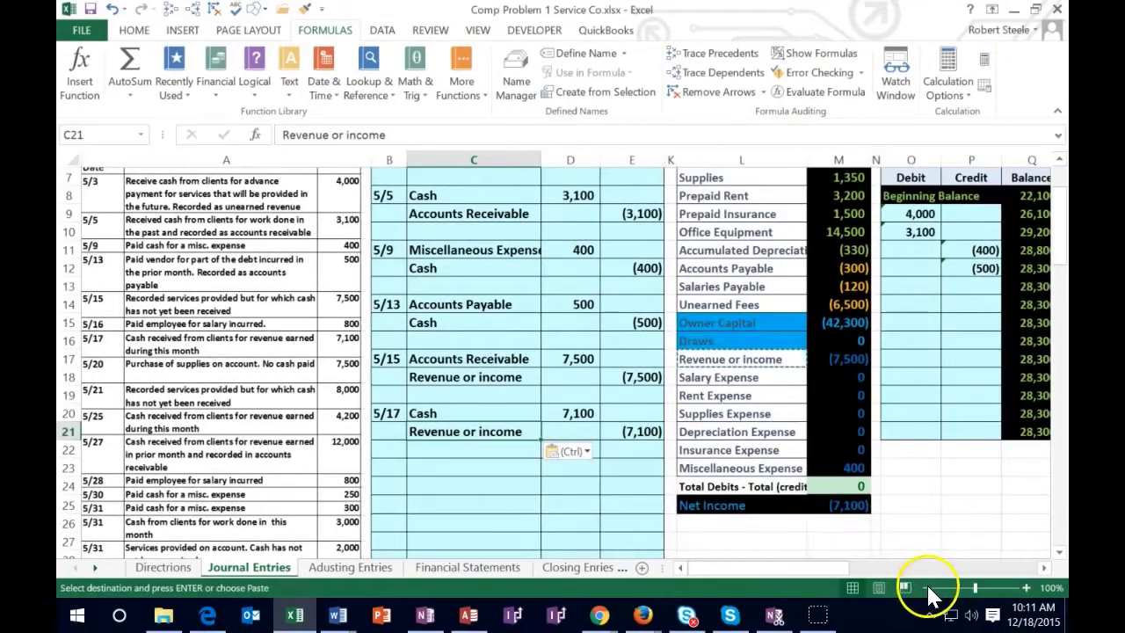
pyautogui.click(926, 587)
pyautogui.click(925, 587)
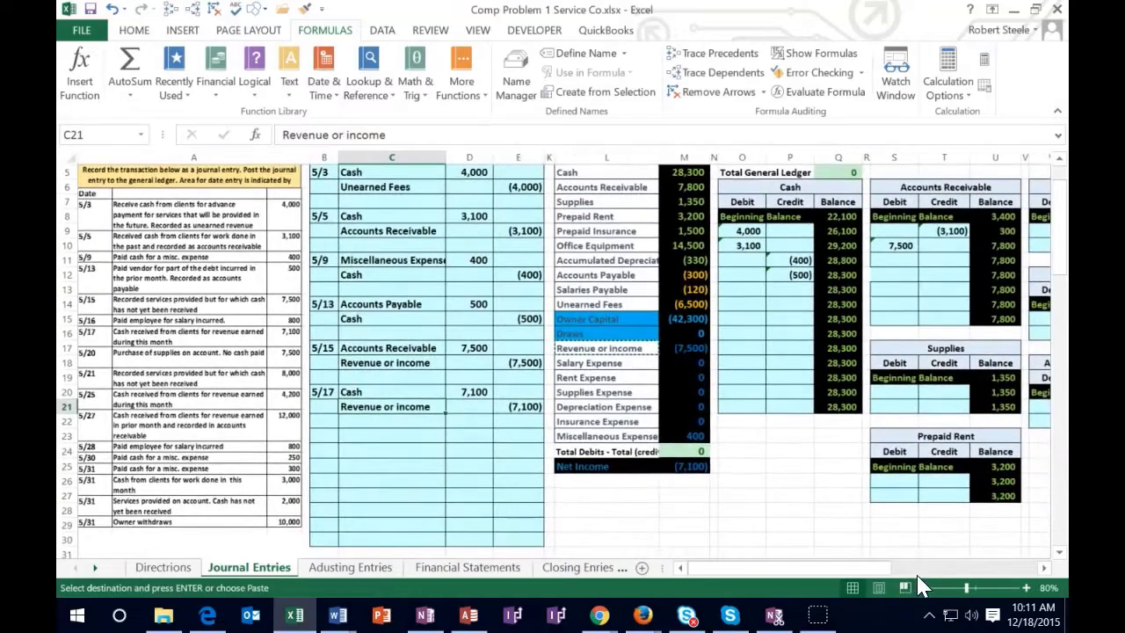
pyautogui.scroll(2, 726, 520)
pyautogui.moveTo(324, 457); pyautogui.dragTo(503, 472)
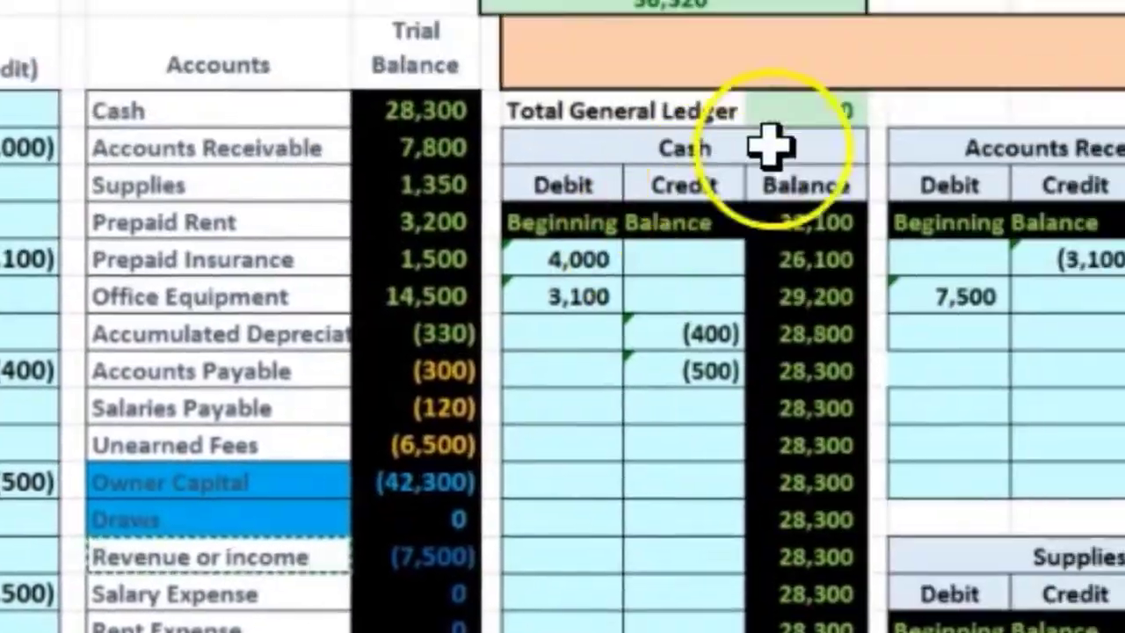
pyautogui.click(669, 198)
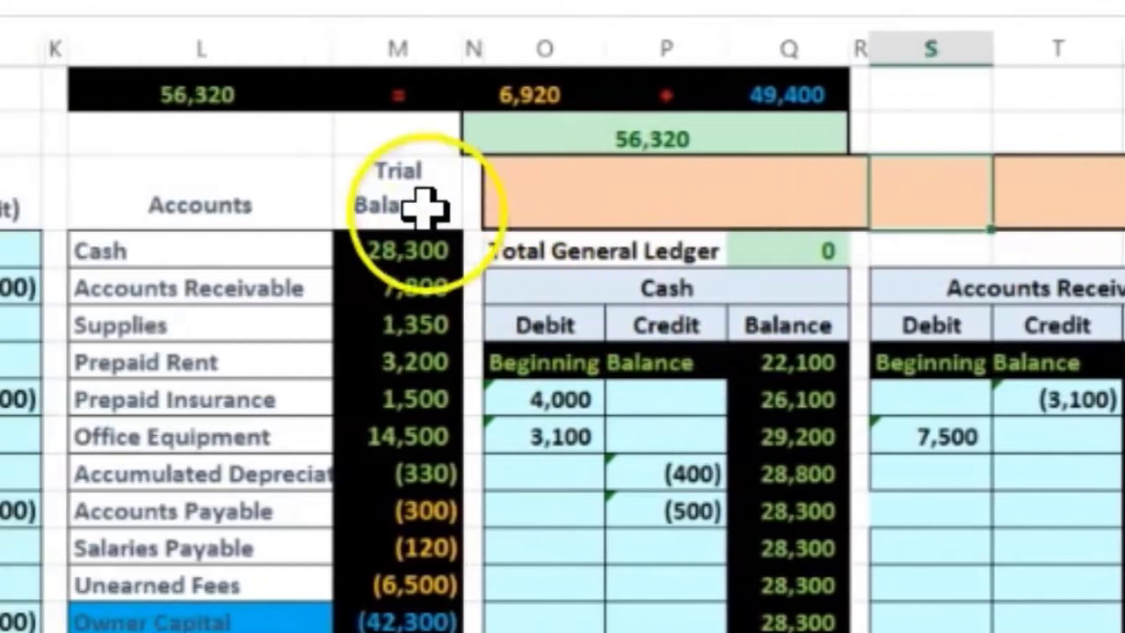
pyautogui.click(154, 189)
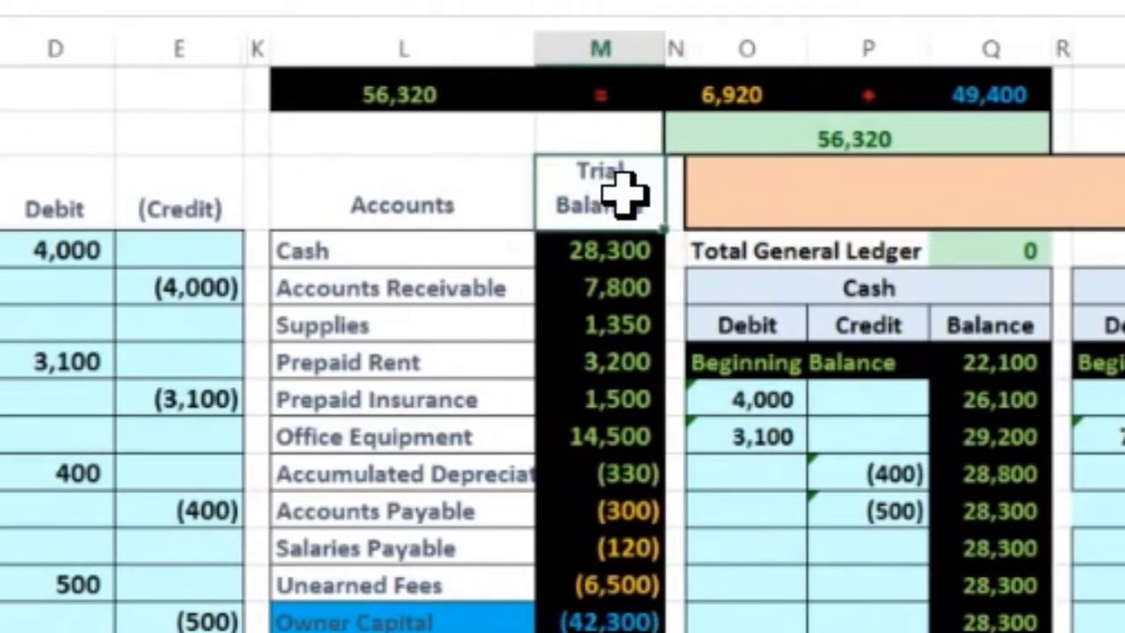
pyautogui.click(766, 510)
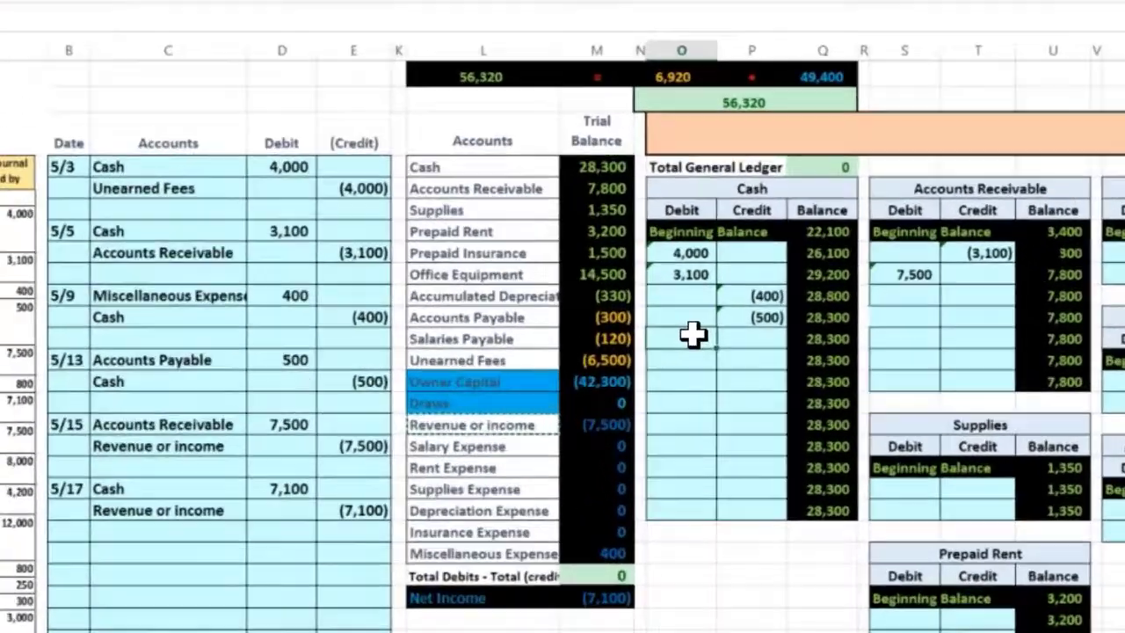
pyautogui.write('=')
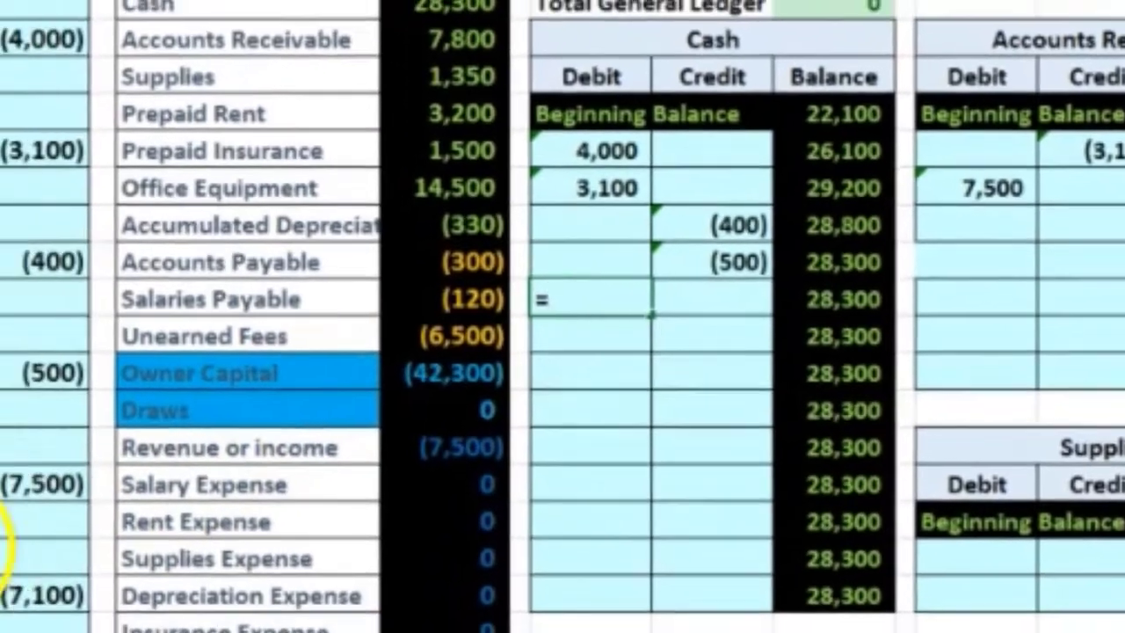
pyautogui.click(329, 495)
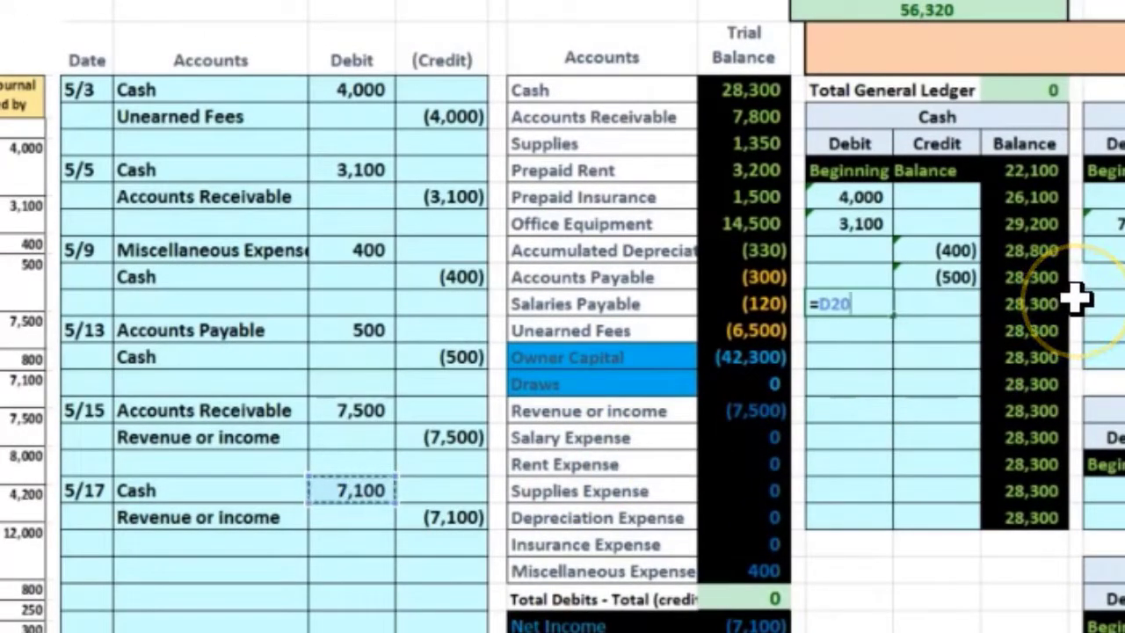
pyautogui.press('Return')
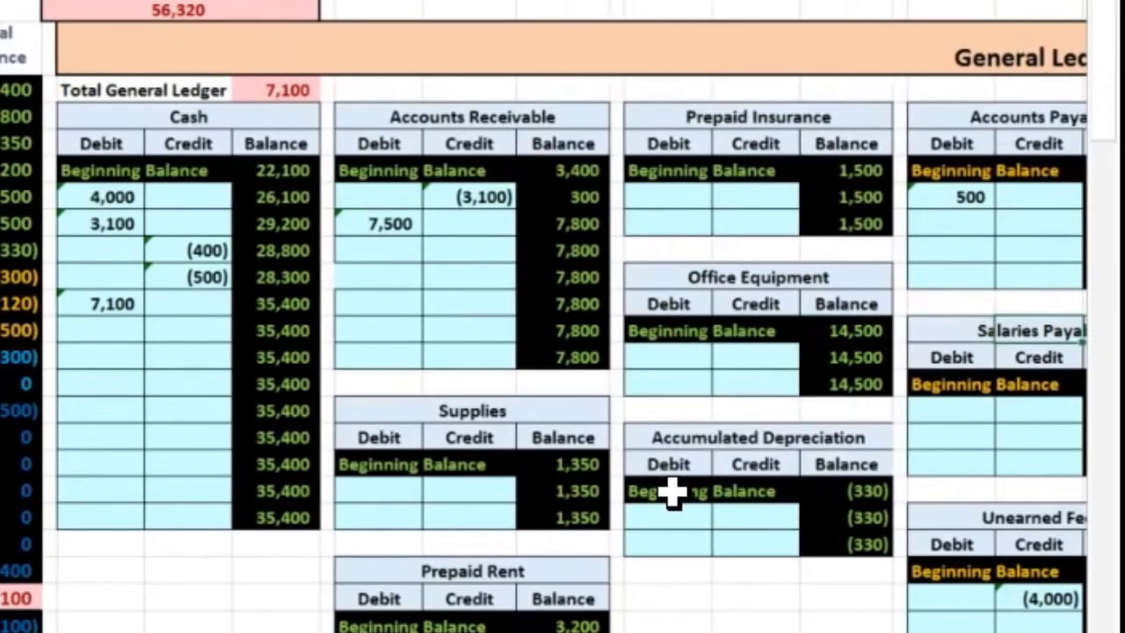
# Post the 5/17 credit by linking the next free credit cell of the Revenue or income ledger account to E21.
pyautogui.moveTo(163, 108); pyautogui.dragTo(706, 437)
pyautogui.click(685, 490)
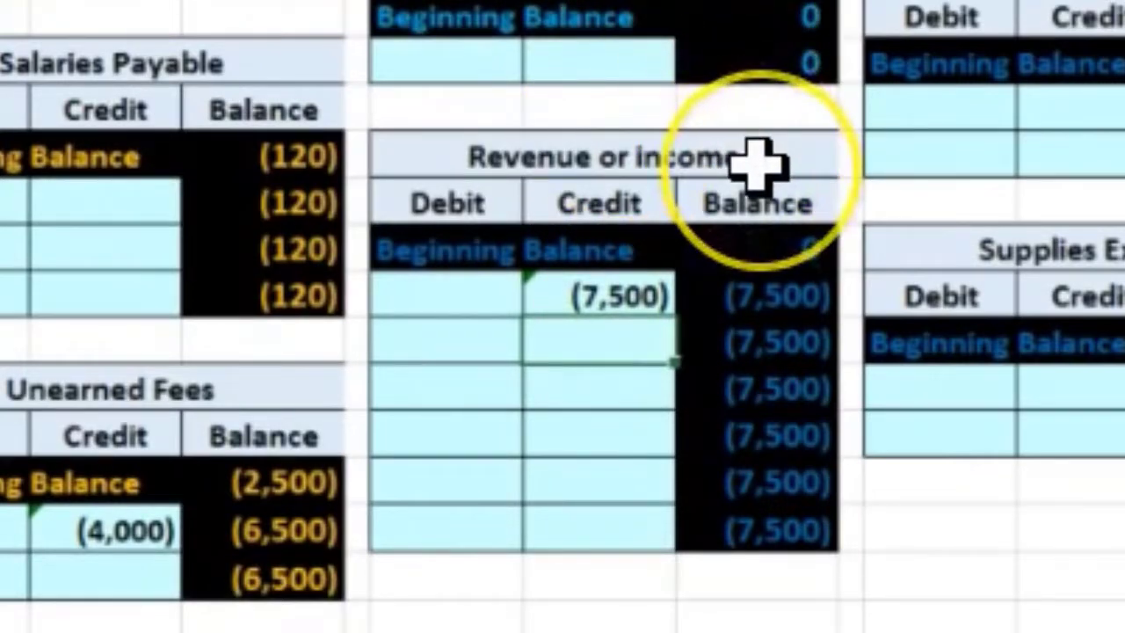
pyautogui.write('=')
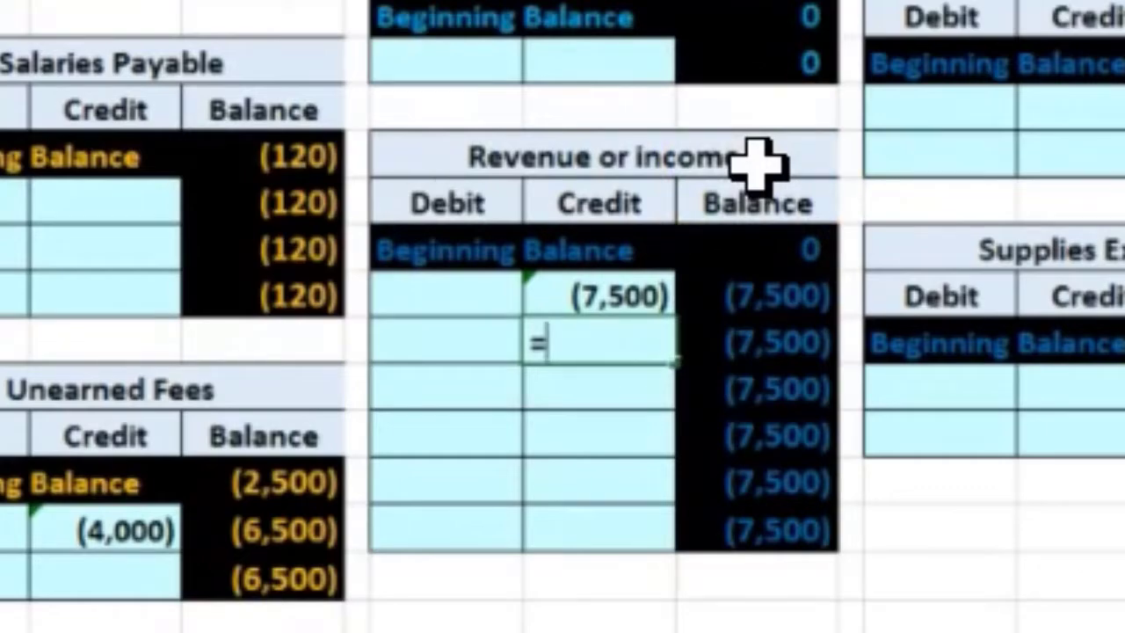
pyautogui.press('Left')
pyautogui.press('Left')
pyautogui.press('Left')
pyautogui.press('Left')
pyautogui.press('Left')
pyautogui.press('Left')
pyautogui.press('Left')
pyautogui.press('Left')
pyautogui.press('Left')
pyautogui.press('Left')
pyautogui.press('Left')
pyautogui.press('Left')
pyautogui.press('Left')
pyautogui.press('Left')
pyautogui.press('Left')
pyautogui.press('Left')
pyautogui.press('Left')
pyautogui.press('Left')
pyautogui.press('Left')
pyautogui.press('Left')
pyautogui.press('Left')
pyautogui.press('Left')
pyautogui.press('Left')
pyautogui.press('Left')
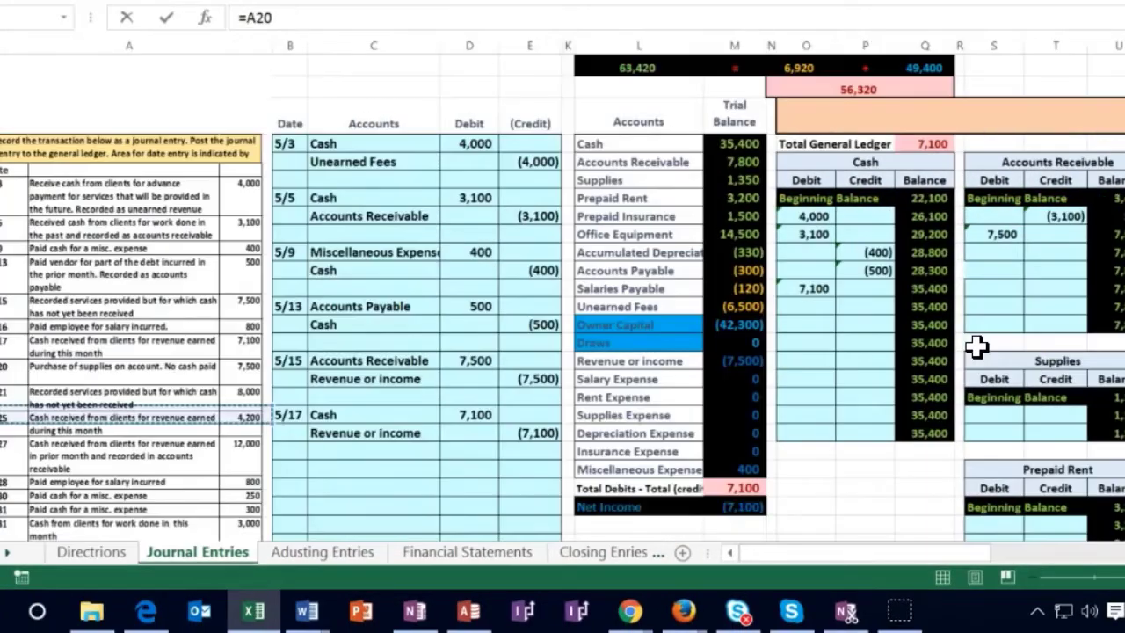
pyautogui.press('Right')
pyautogui.press('Down')
pyautogui.press('Right')
pyautogui.press('Right')
pyautogui.press('Right')
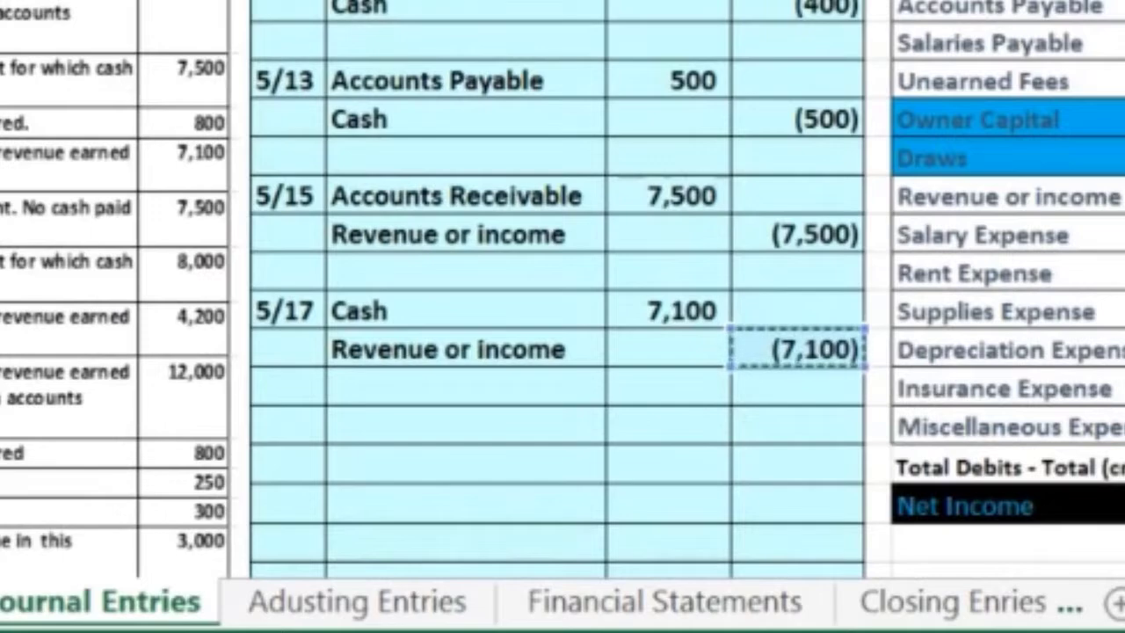
pyautogui.press('Return')
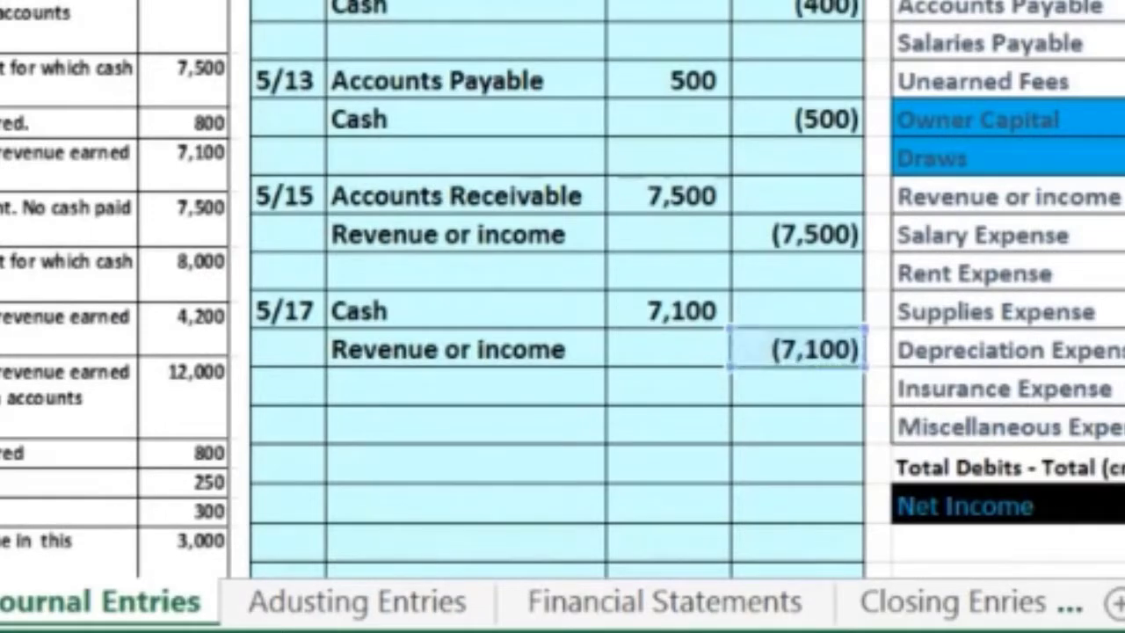
# Examine the Revenue or income balance in the ledger and trial balance, the debits-minus-credits check and Net Income.
pyautogui.hscroll(5, 562, 290)
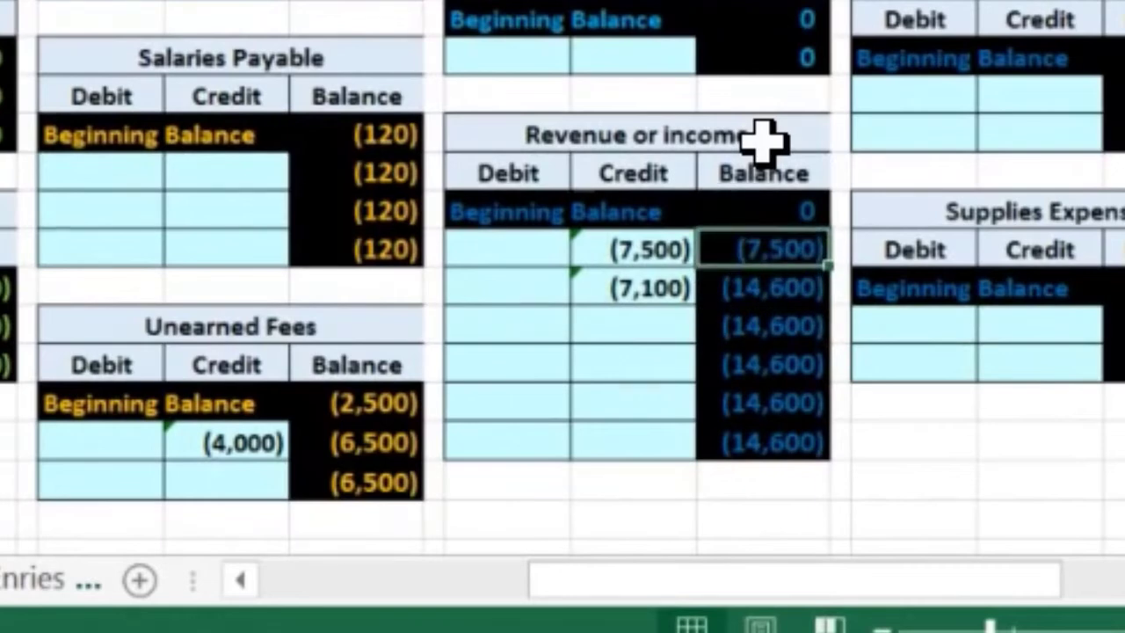
pyautogui.press('Down')
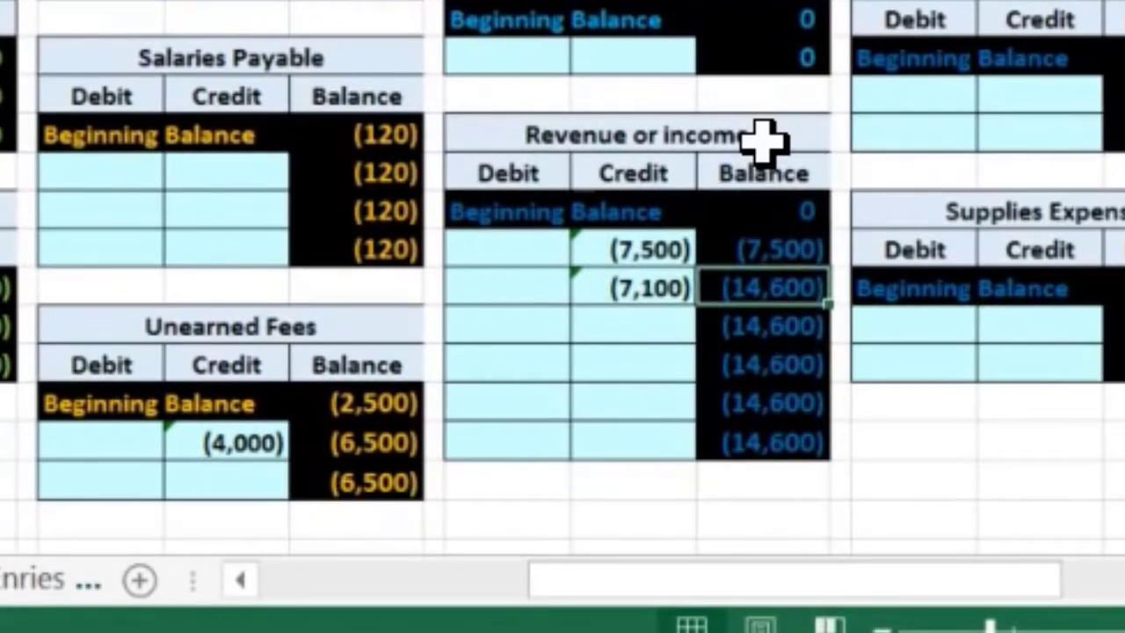
pyautogui.press('Left')
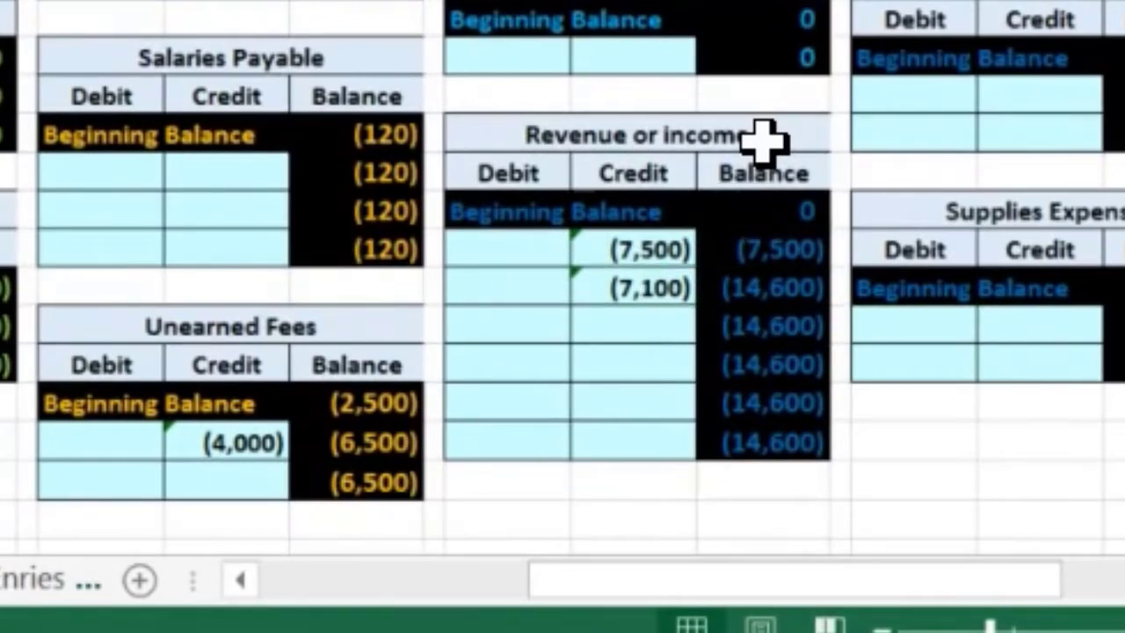
pyautogui.hscroll(-4, 763, 140)
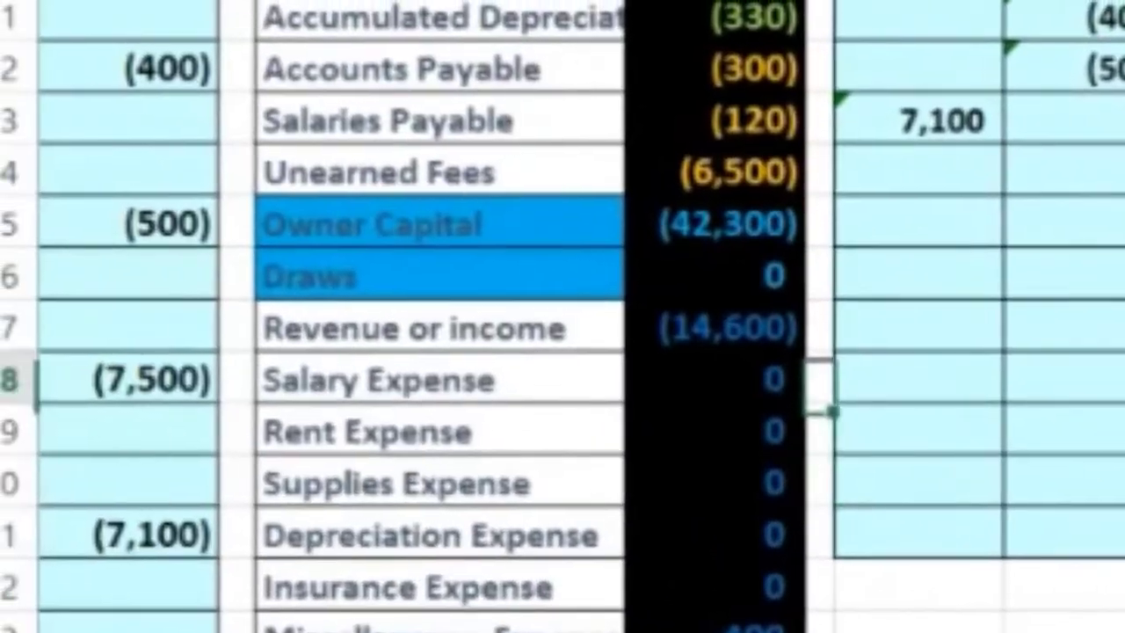
pyautogui.click(713, 327)
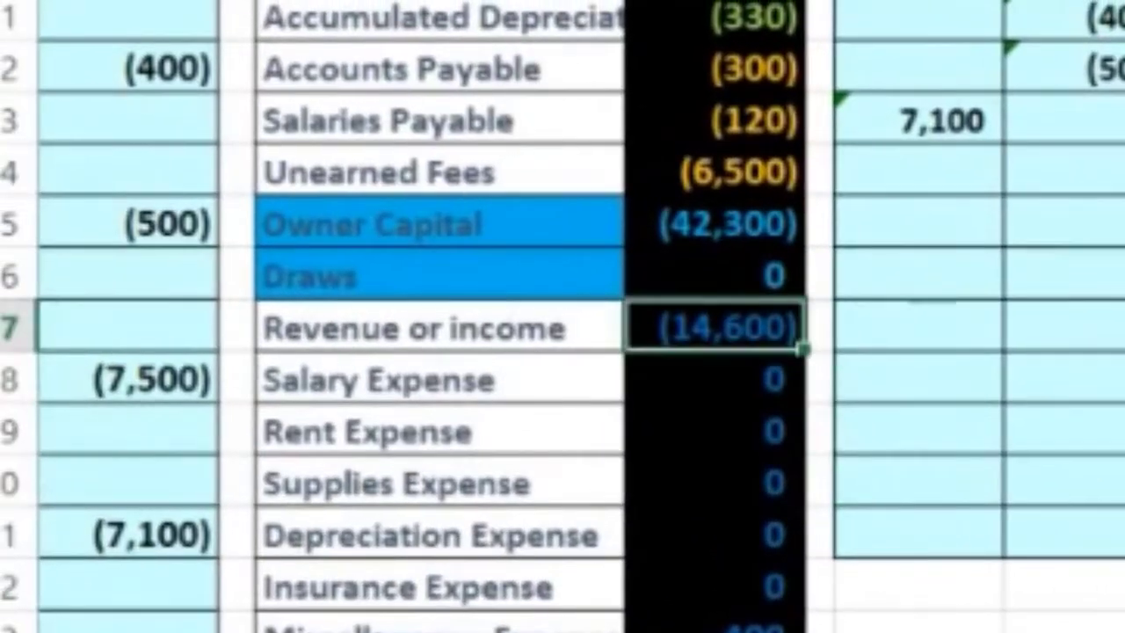
pyautogui.press('Down')
pyautogui.press('Down')
pyautogui.press('Down')
pyautogui.press('Down')
pyautogui.press('Down')
pyautogui.press('Down')
pyautogui.press('Down')
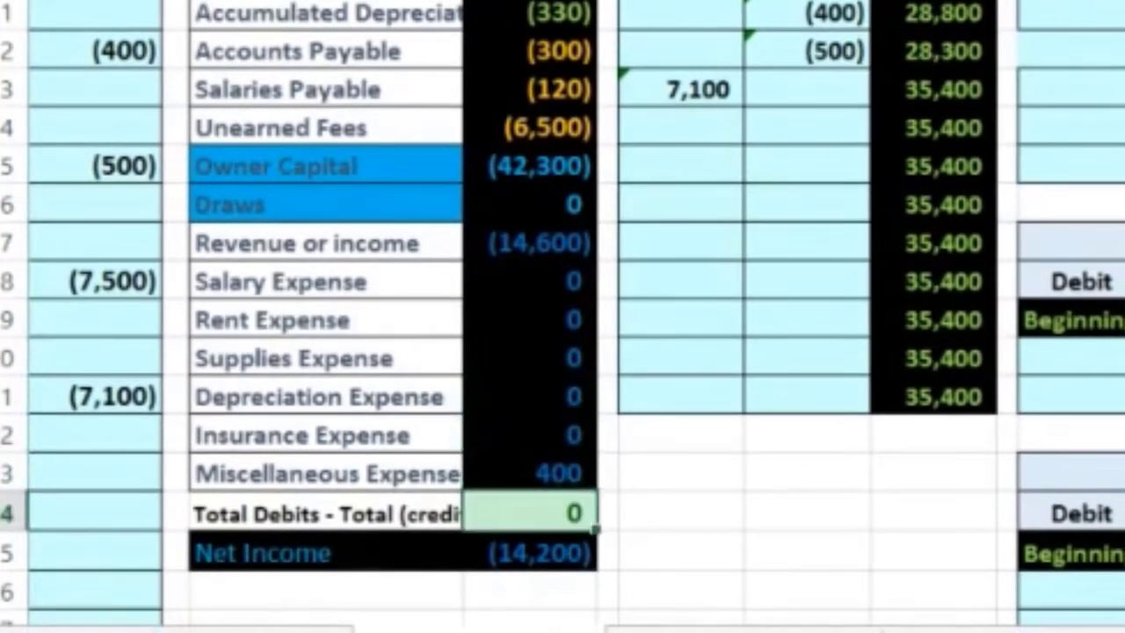
pyautogui.click(530, 552)
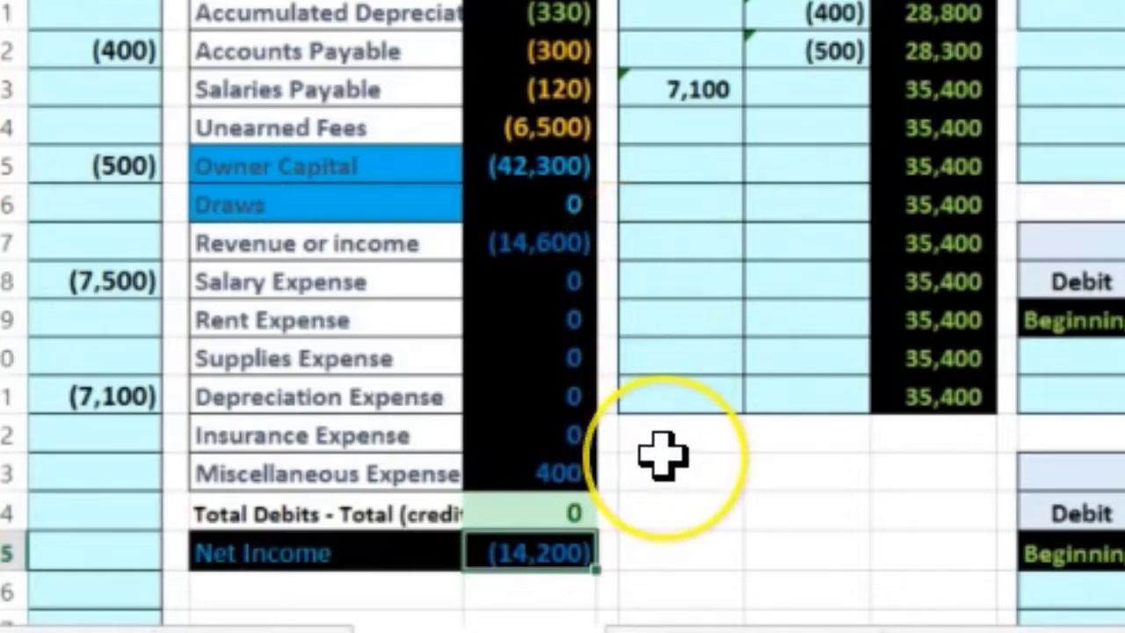
# Start the next journal entry by entering the date 5/20 in B23.
pyautogui.press('Left')
pyautogui.press('Left')
pyautogui.press('Left')
pyautogui.press('Left')
pyautogui.press('Left')
pyautogui.press('Left')
pyautogui.press('Left')
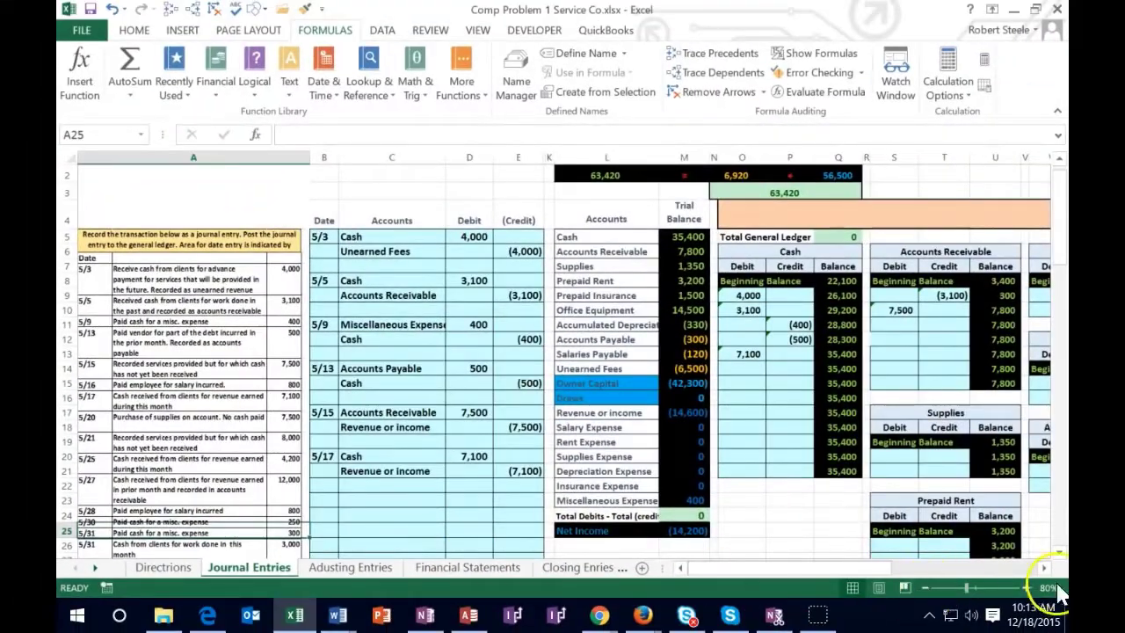
pyautogui.click(1026, 587)
pyautogui.click(1028, 588)
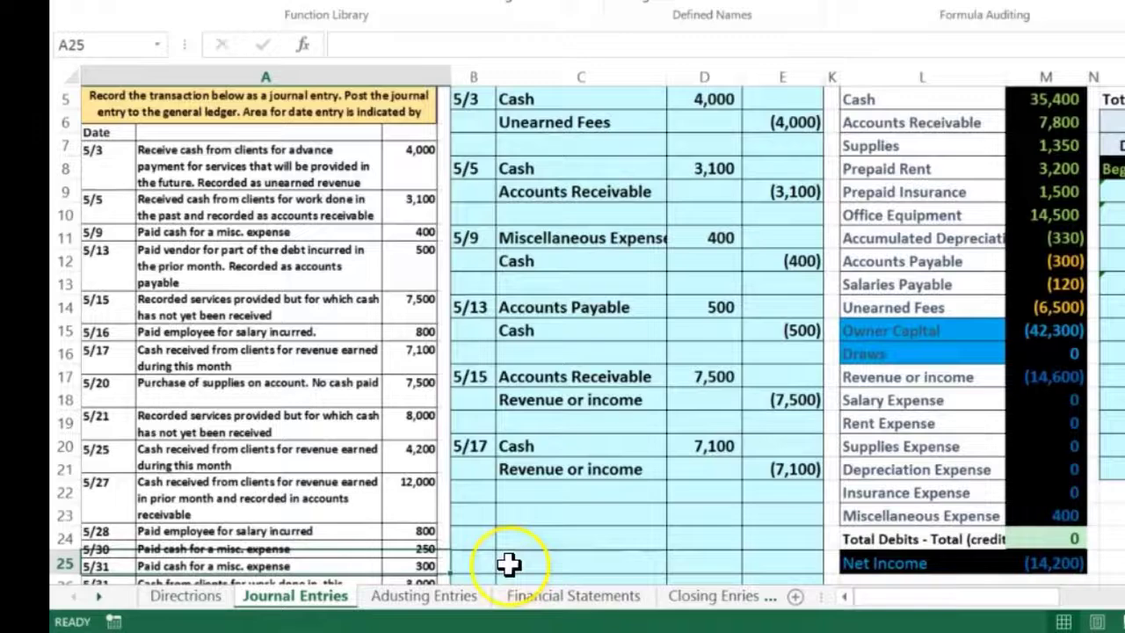
pyautogui.click(389, 503)
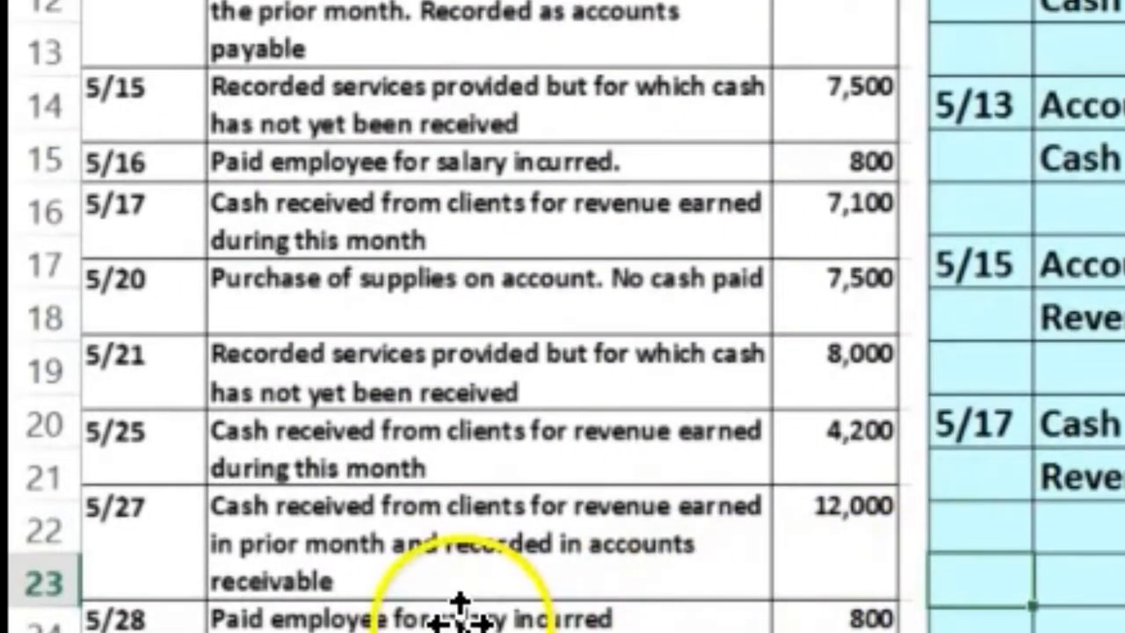
pyautogui.write('5')
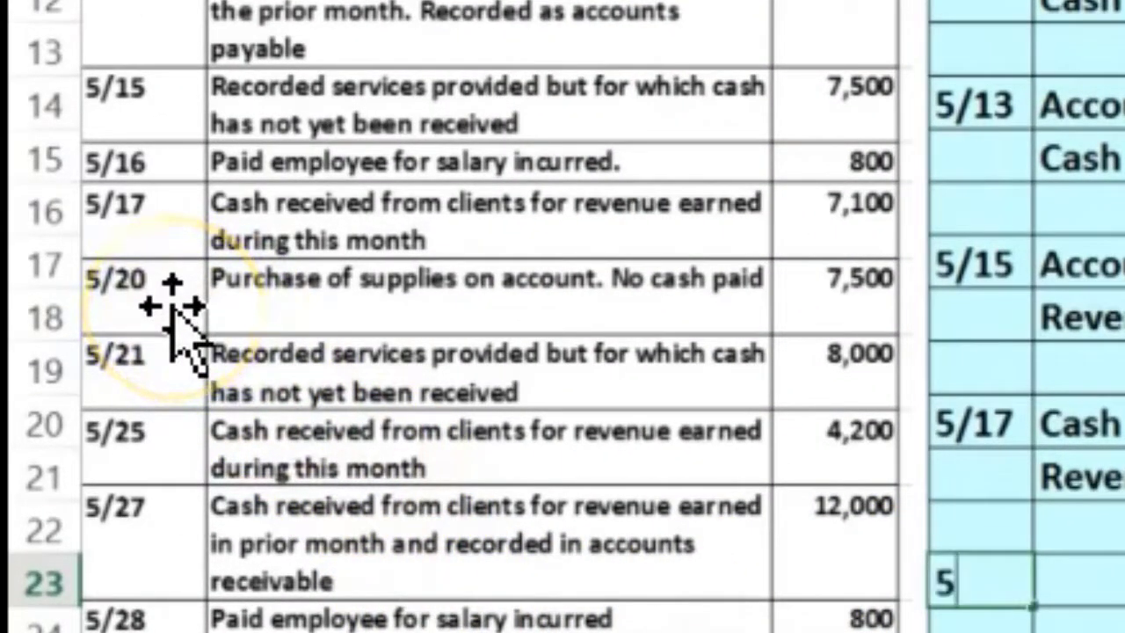
pyautogui.write('/20')
pyautogui.press('Return')
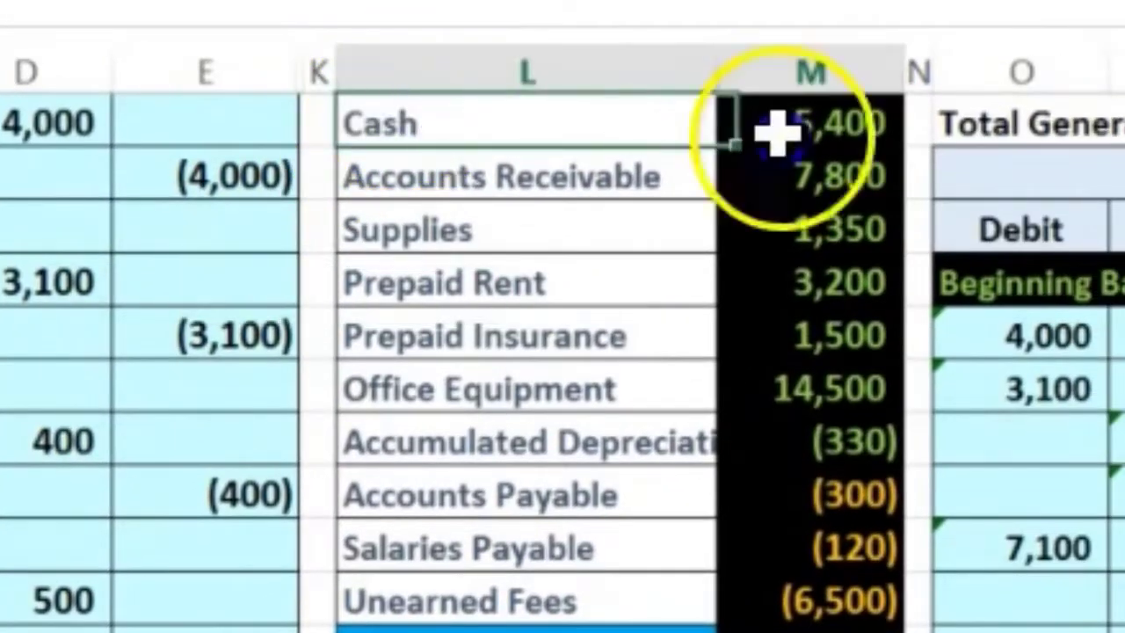
# Examine the Cash, Accounts Payable and Supplies balances in the trial balance to determine which accounts the 5/20 purchase on account affects.
pyautogui.click(777, 132)
pyautogui.hotkey('ctrl', 'v')
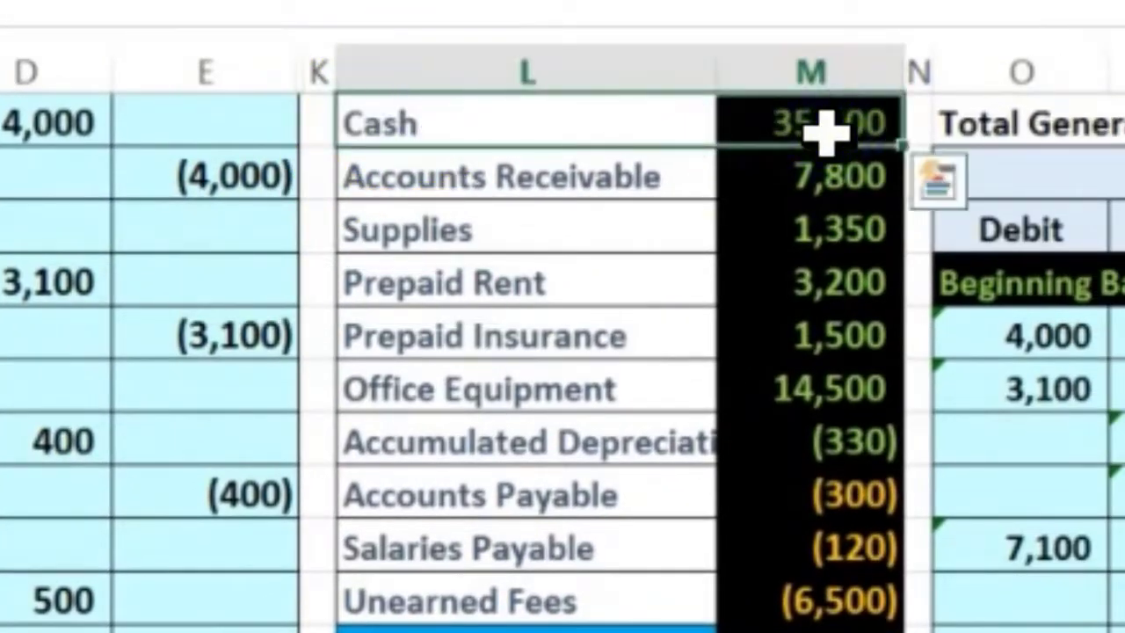
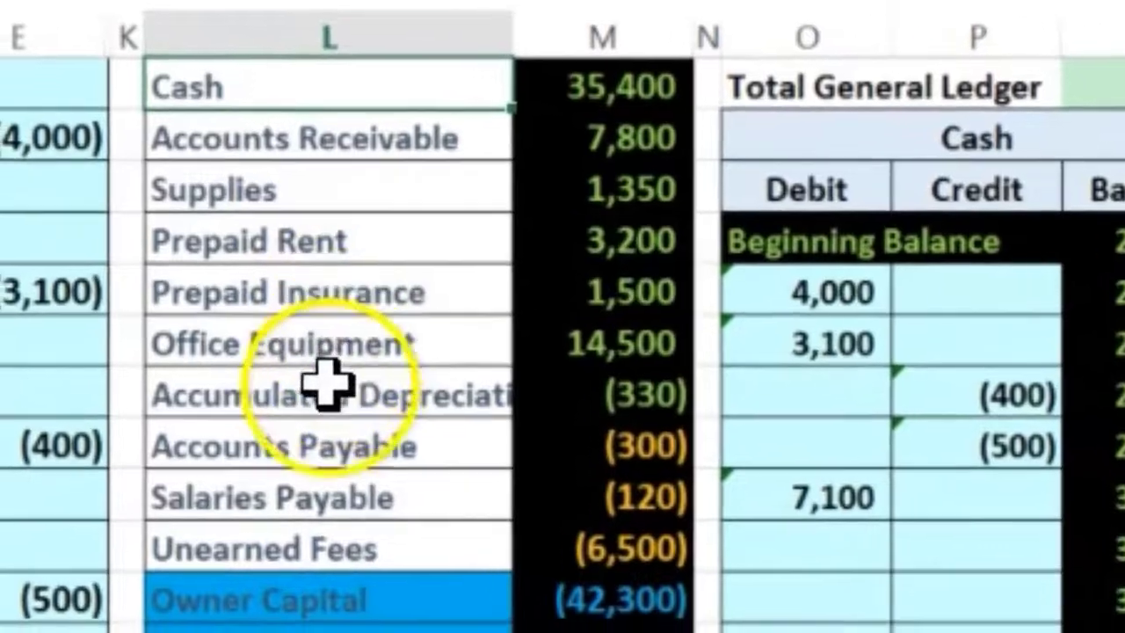
pyautogui.click(277, 476)
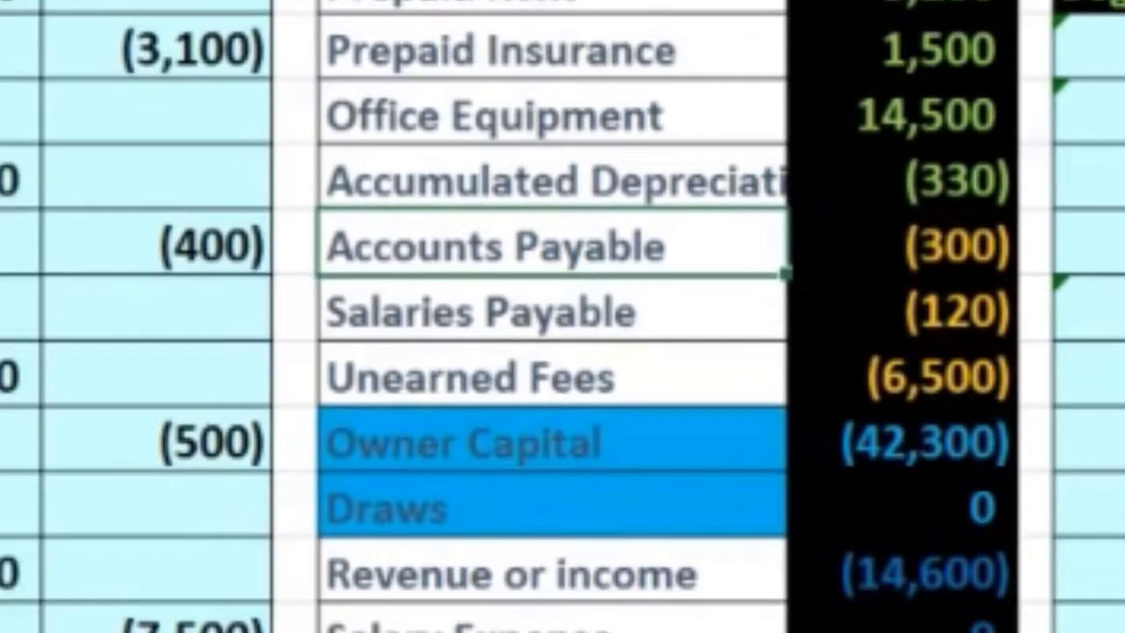
pyautogui.click(413, 495)
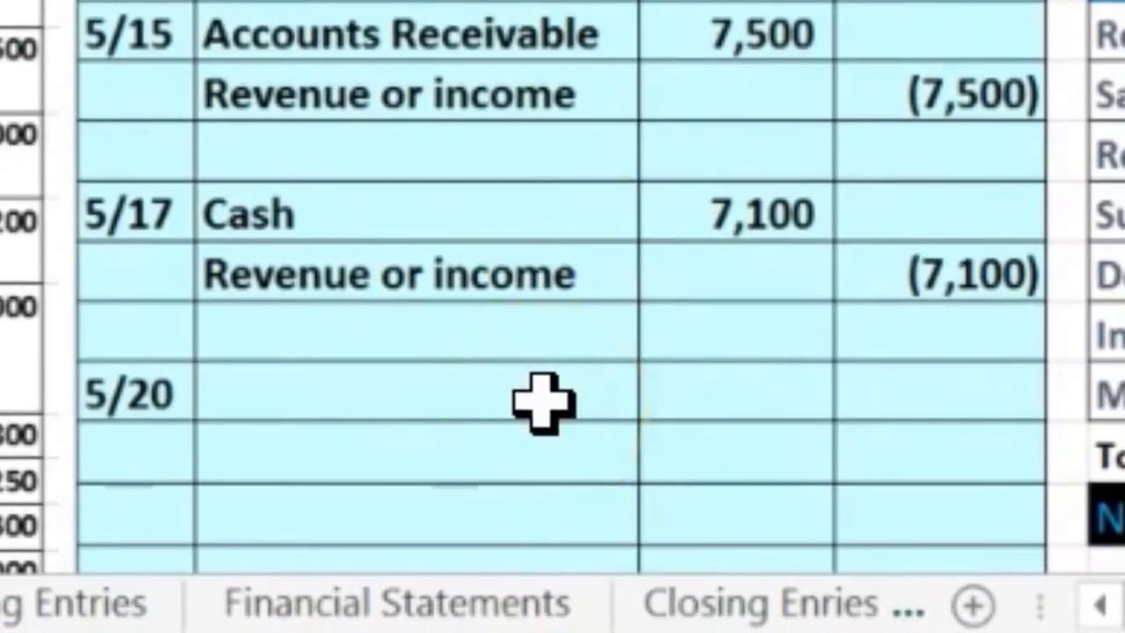
pyautogui.click(576, 396)
pyautogui.click(698, 308)
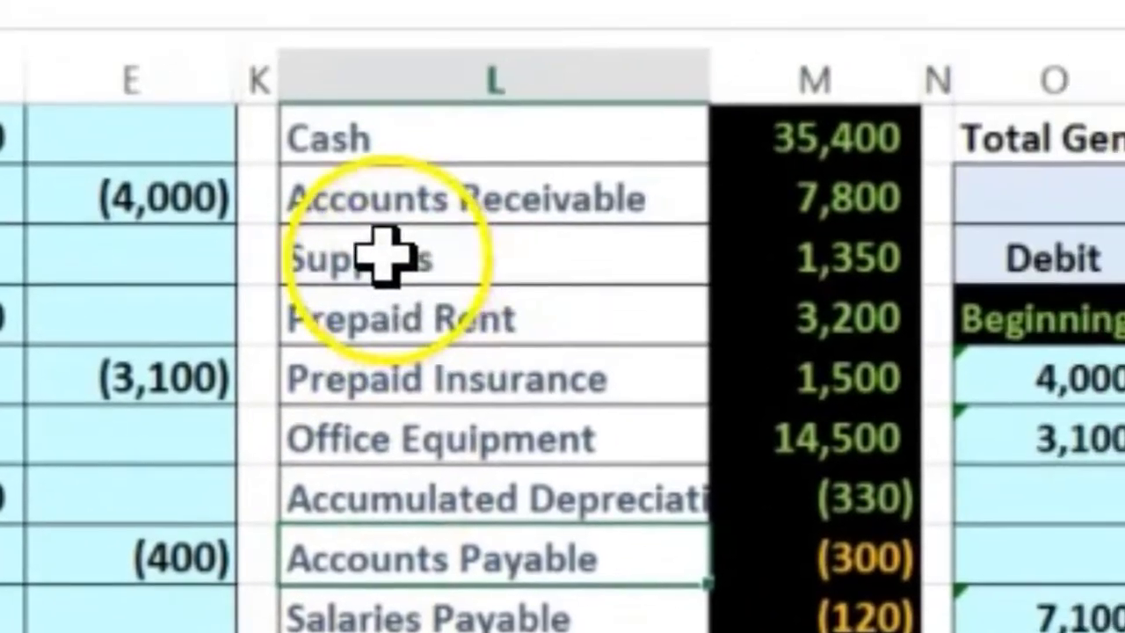
pyautogui.moveTo(377, 251); pyautogui.dragTo(820, 251)
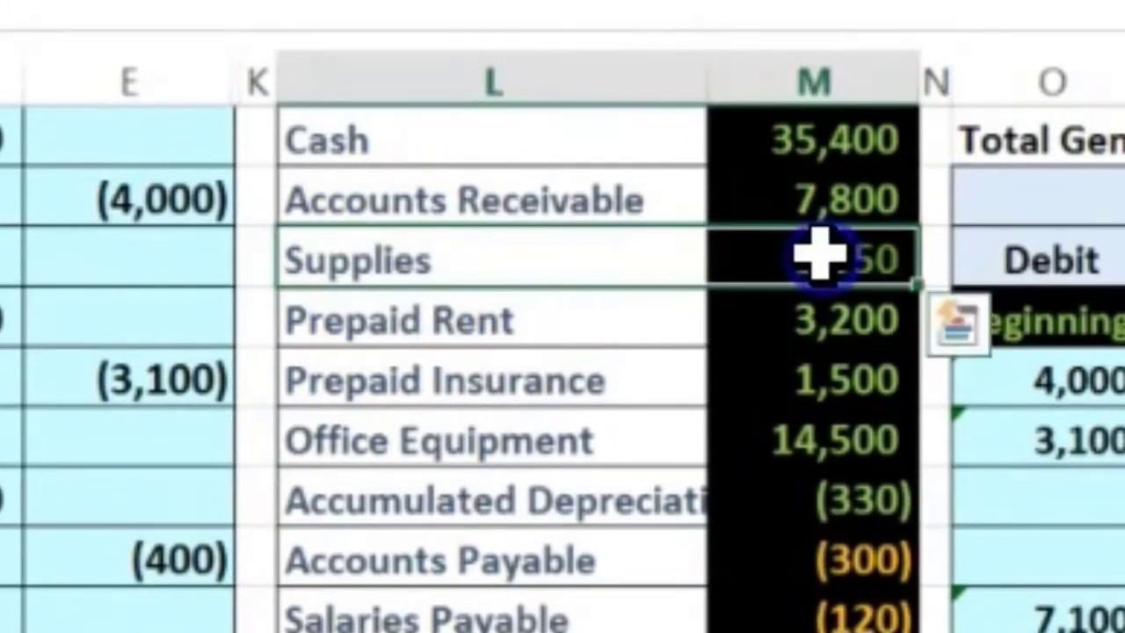
pyautogui.scroll(1, 791, 439)
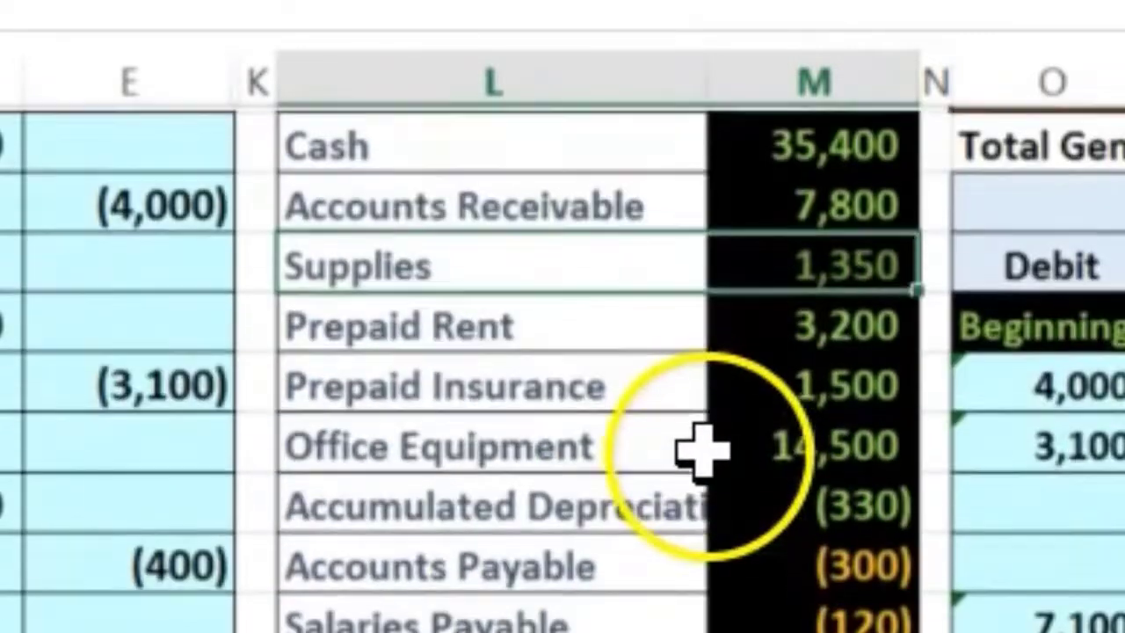
pyautogui.scroll(-1, 700, 446)
pyautogui.click(782, 261)
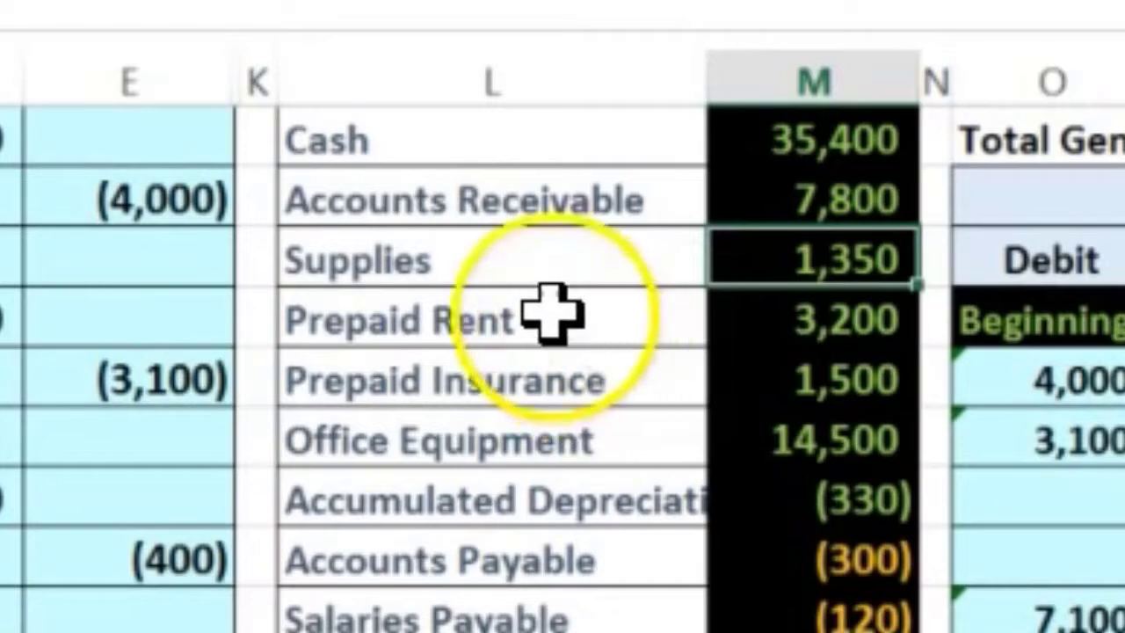
# Copy the Supplies account name from the trial balance and paste it as values into C23 of the 5/20 entry.
pyautogui.click(482, 262)
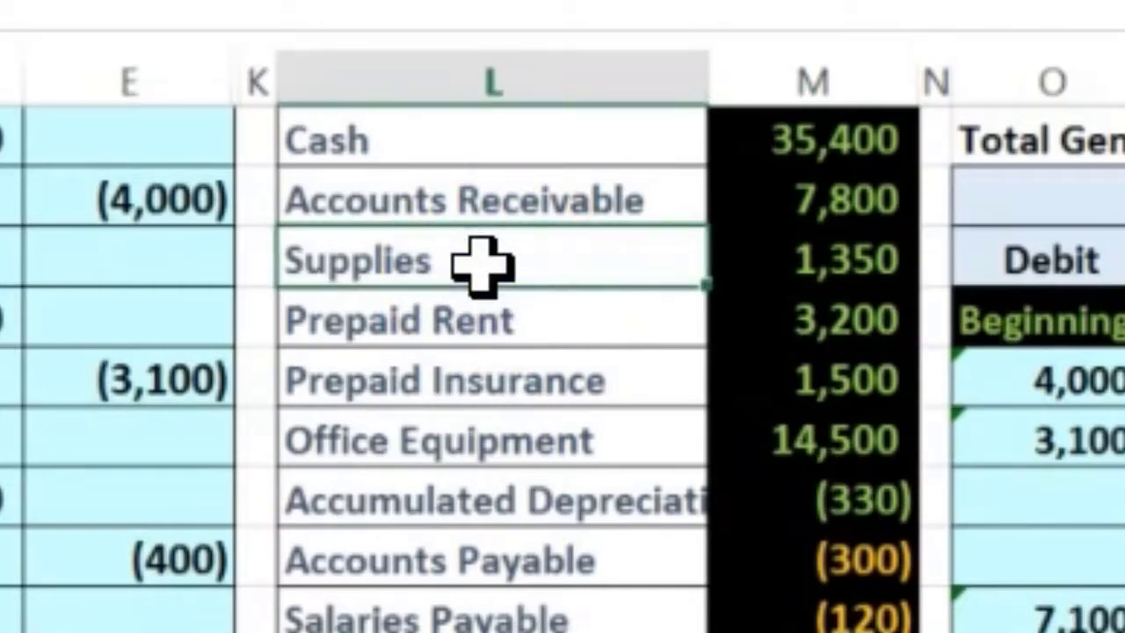
pyautogui.rightClick(482, 261)
pyautogui.click(562, 256)
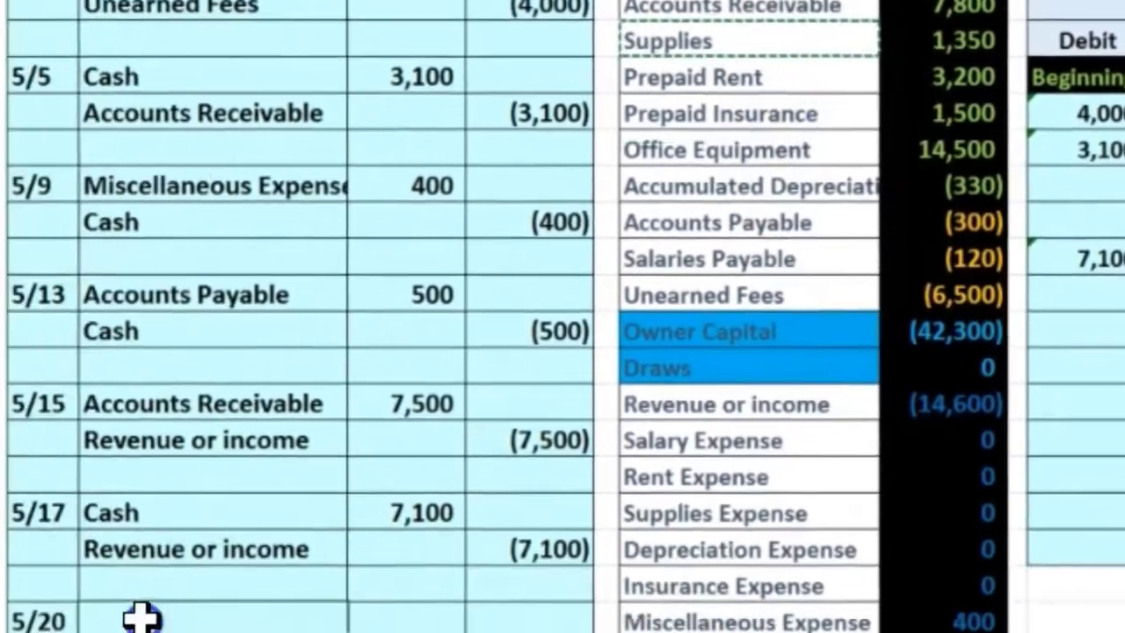
pyautogui.click(138, 612)
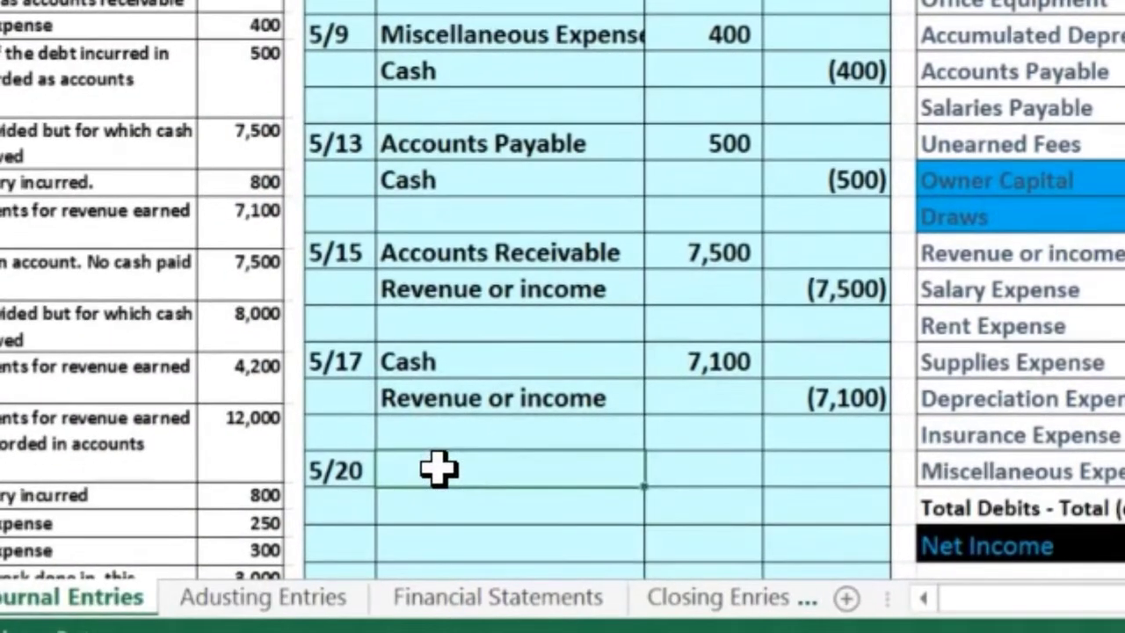
pyautogui.rightClick(438, 468)
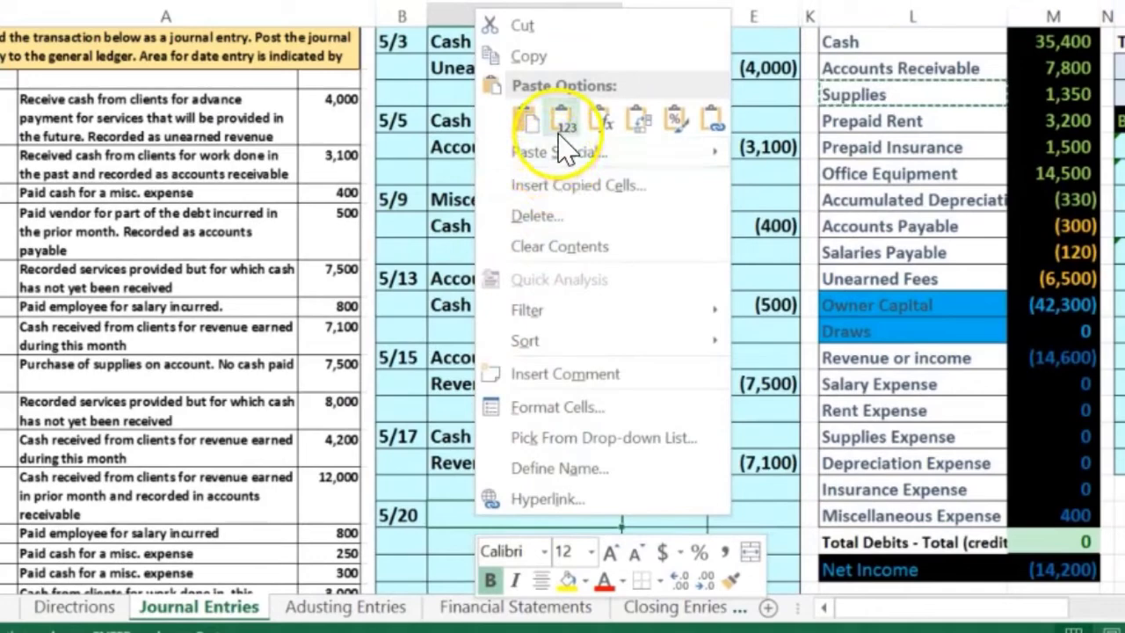
pyautogui.click(561, 128)
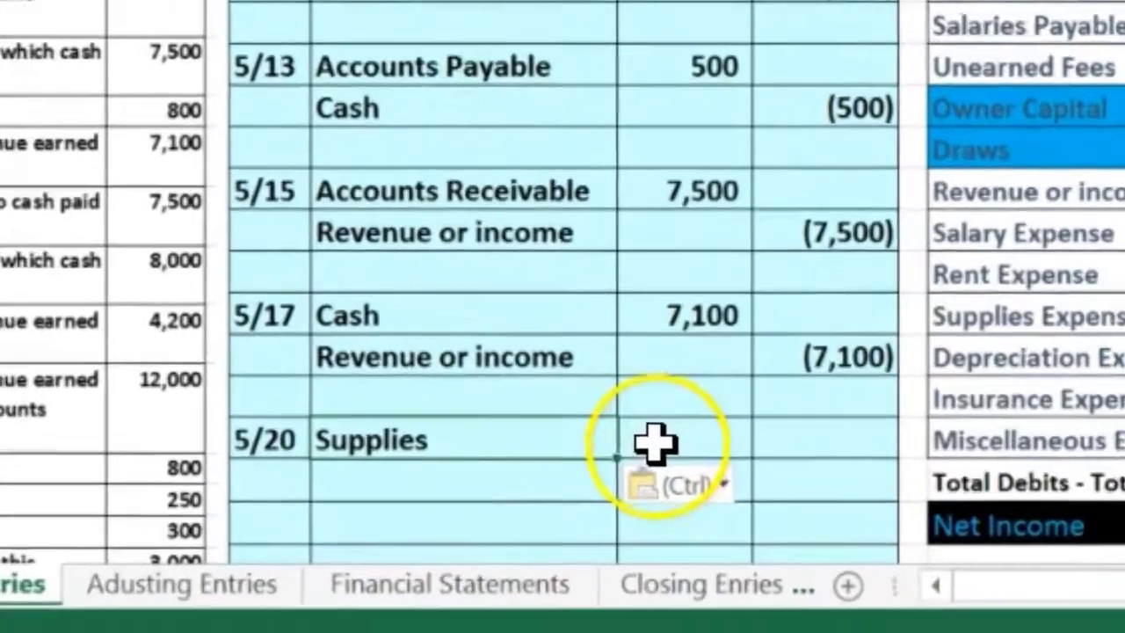
# Enter the 5/20 amounts: a 7500 debit in D23 and a -7500 credit in E24.
pyautogui.click(624, 502)
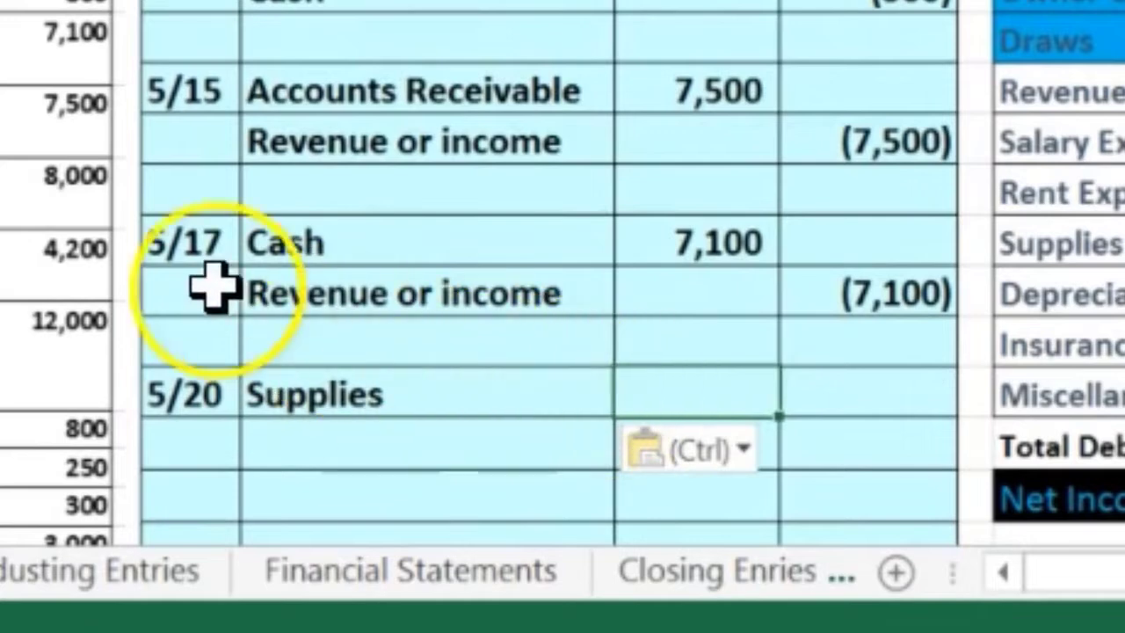
pyautogui.write('7500')
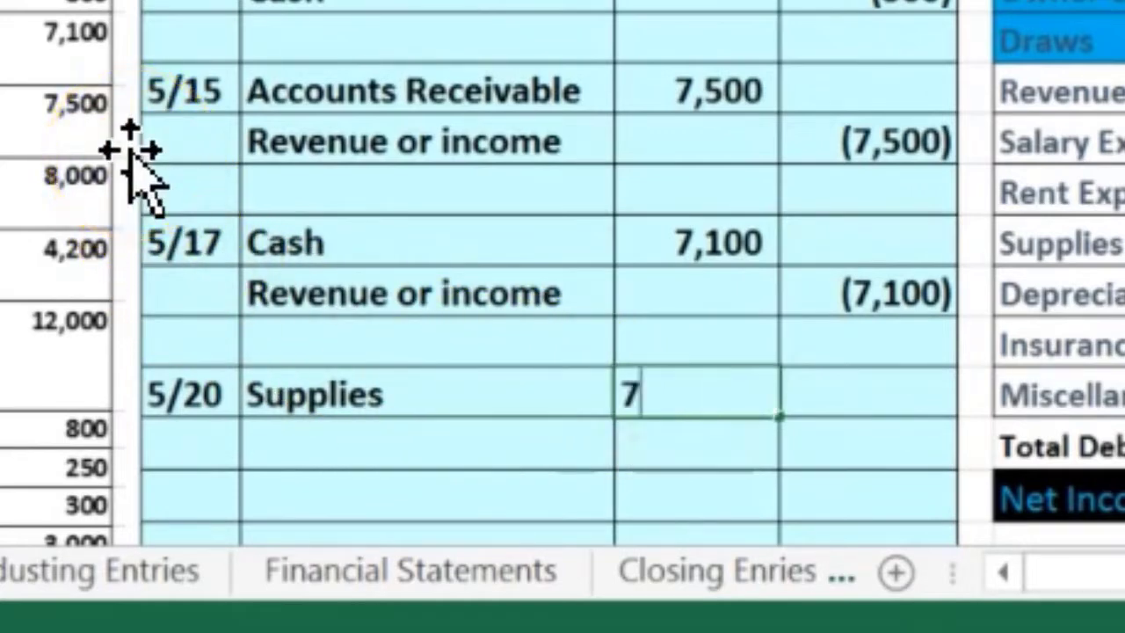
pyautogui.press('Return')
pyautogui.press('Right')
pyautogui.press('Right')
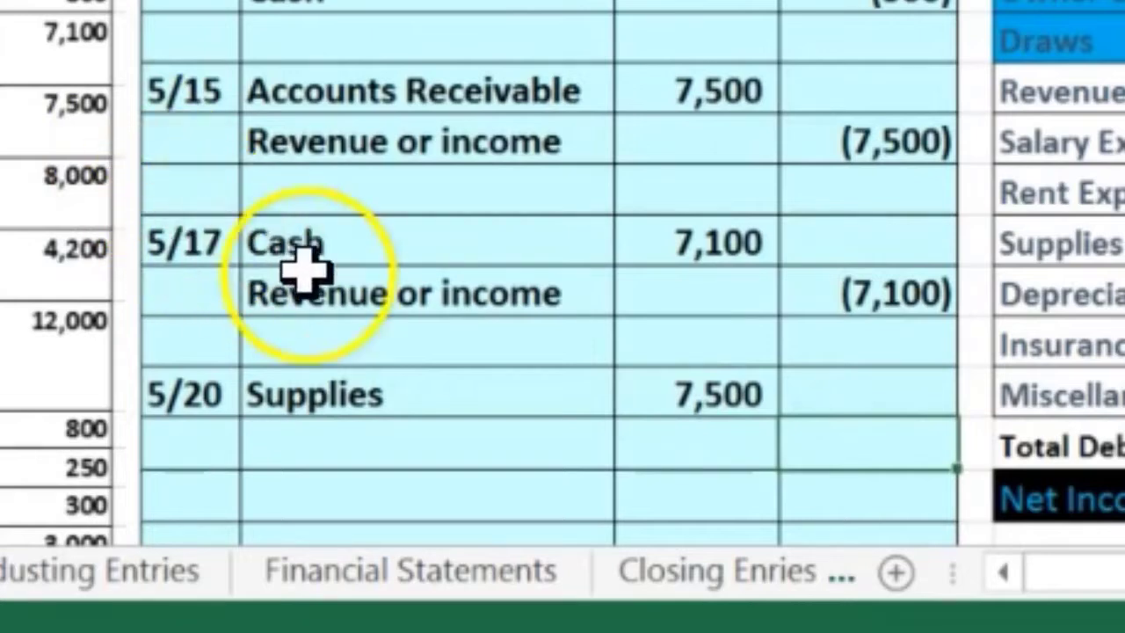
pyautogui.write('-')
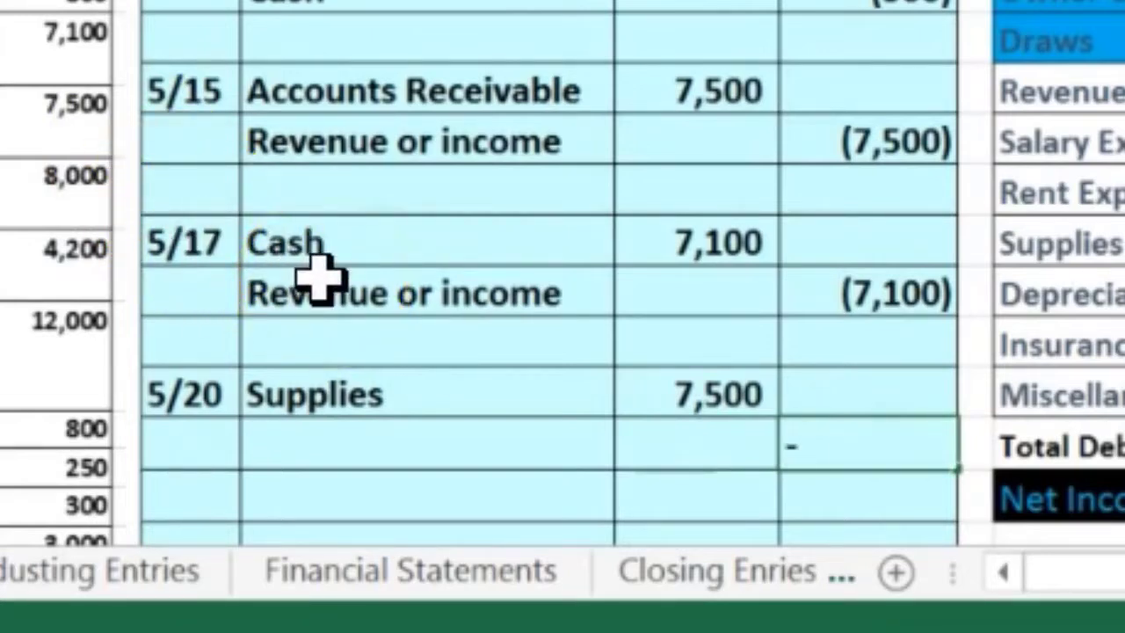
pyautogui.write('750')
pyautogui.press('Return')
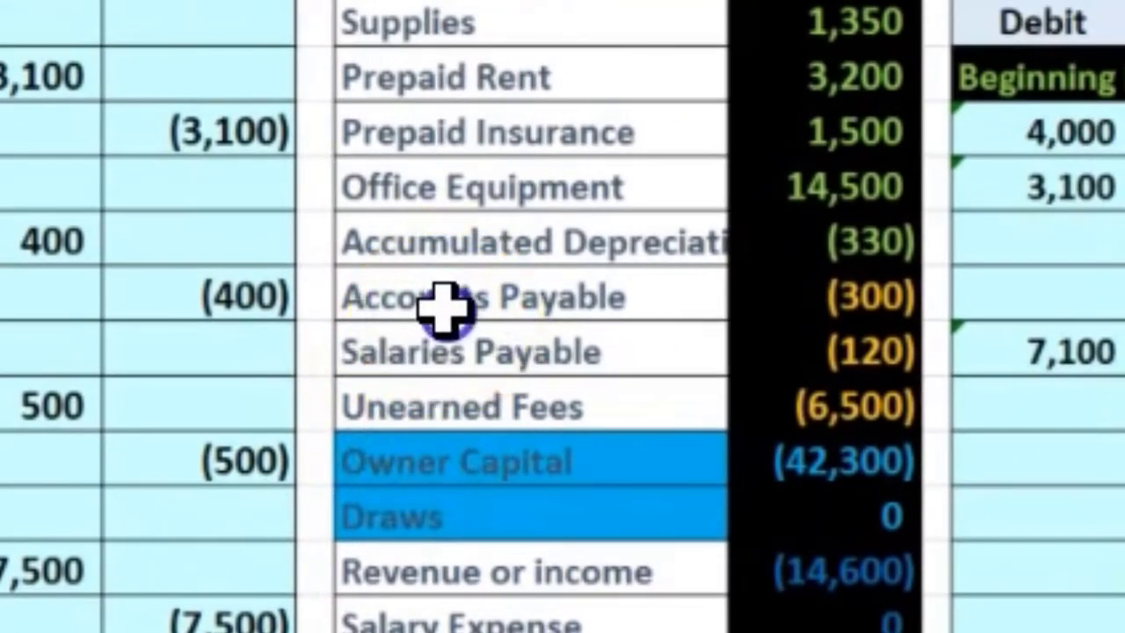
# Copy the Accounts Payable account name from the trial balance and paste it as values into C24 of the 5/20 entry.
pyautogui.click(444, 305)
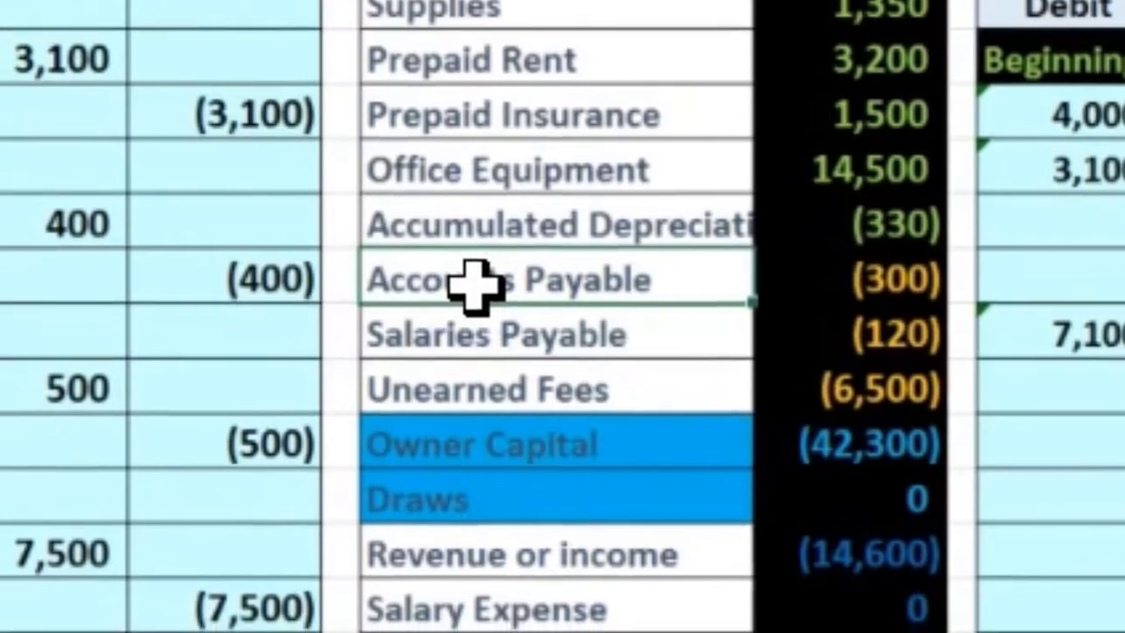
pyautogui.click(1000, 452)
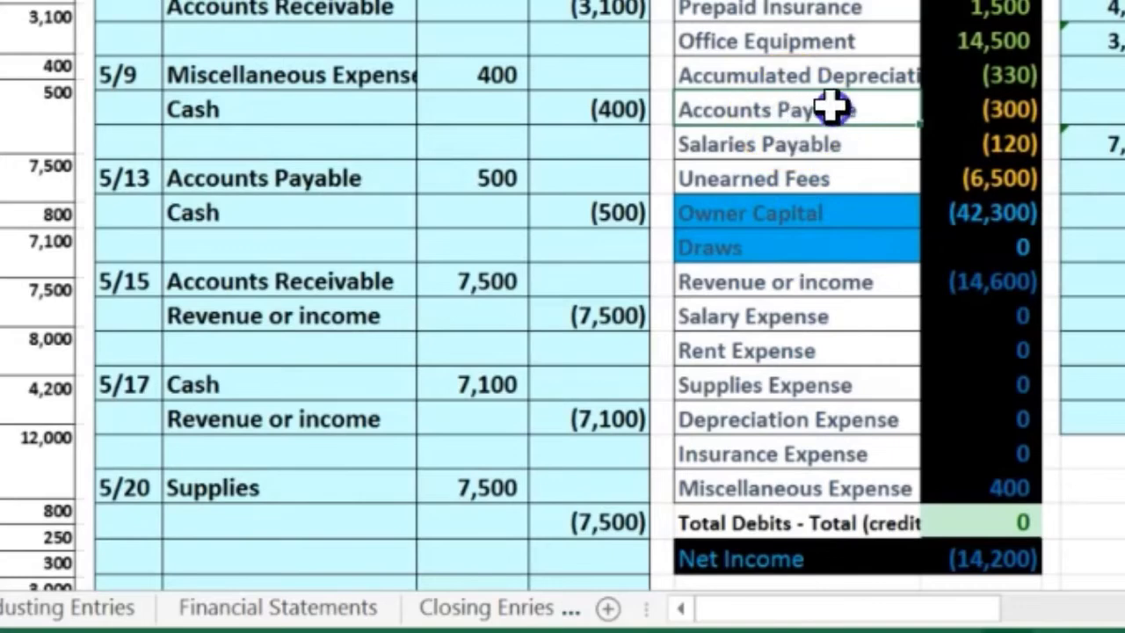
pyautogui.click(937, 106)
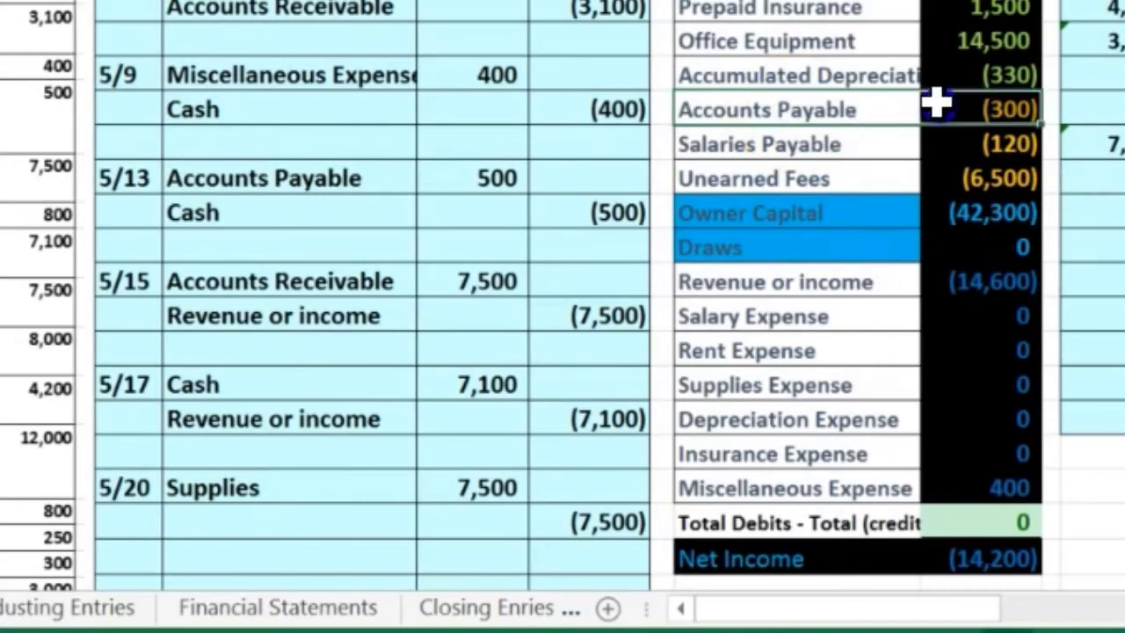
pyautogui.hotkey('ctrl', 'v')
pyautogui.click(937, 104)
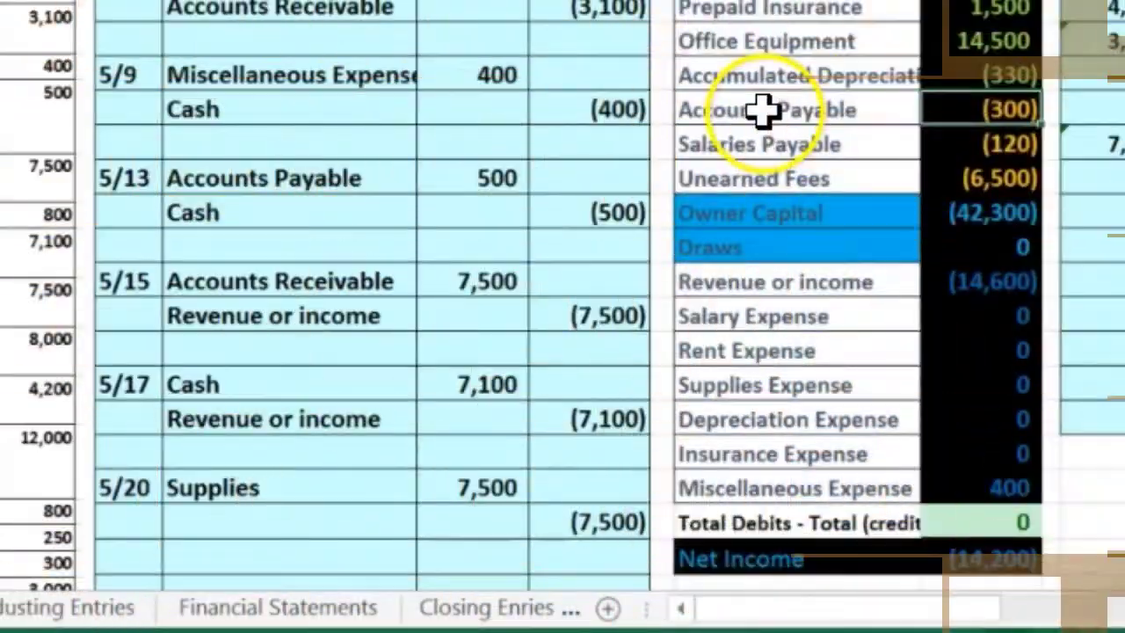
pyautogui.rightClick(761, 110)
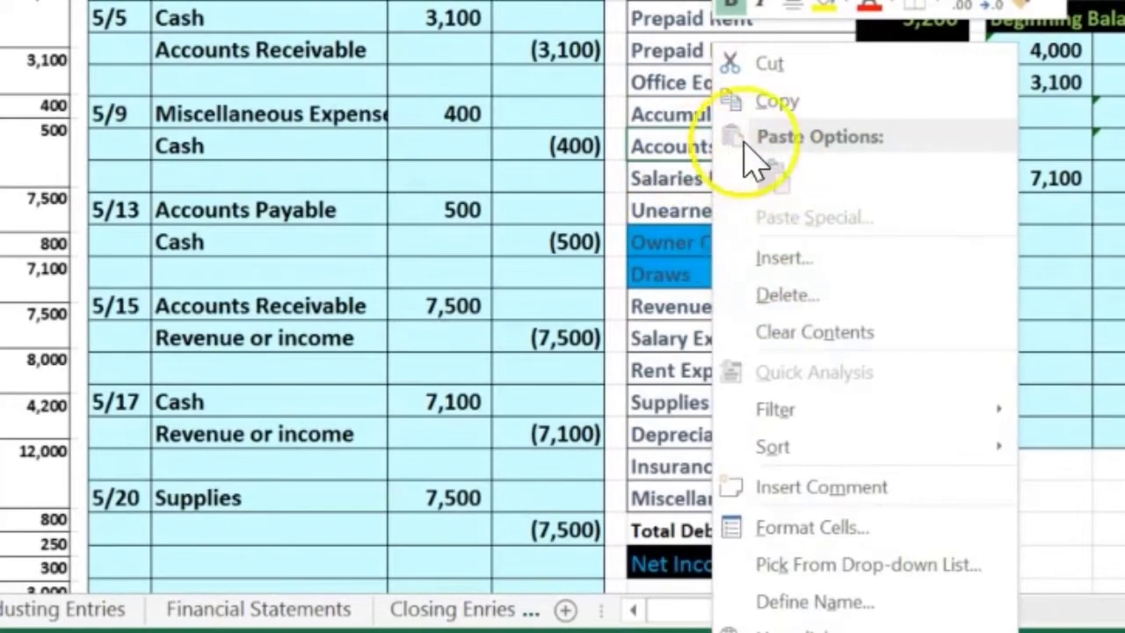
pyautogui.click(765, 102)
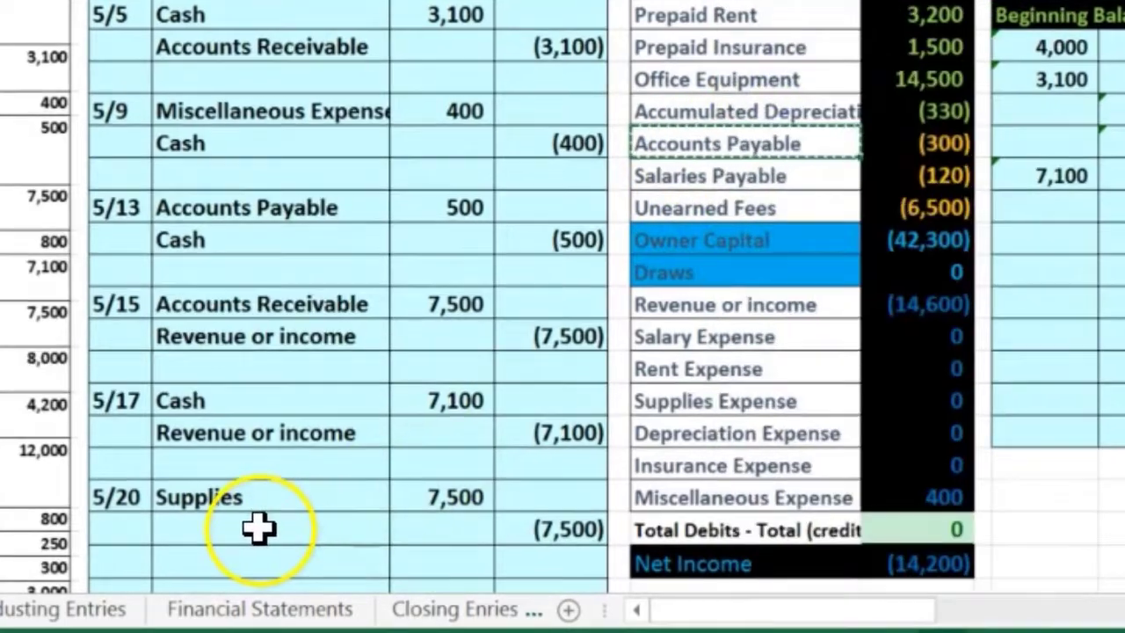
pyautogui.click(259, 527)
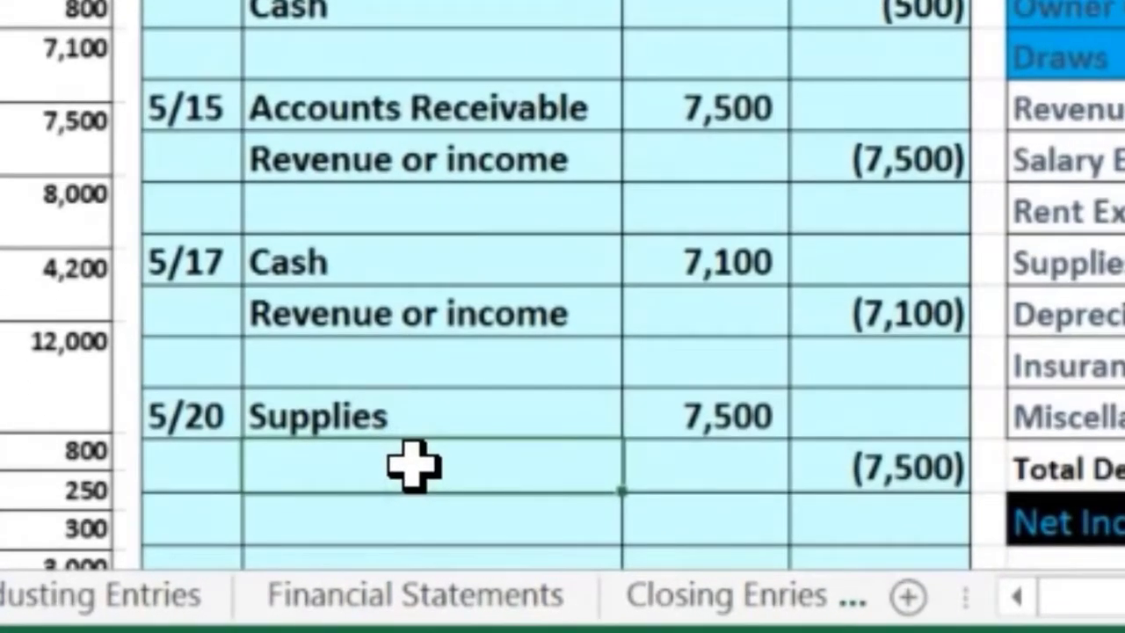
pyautogui.rightClick(413, 465)
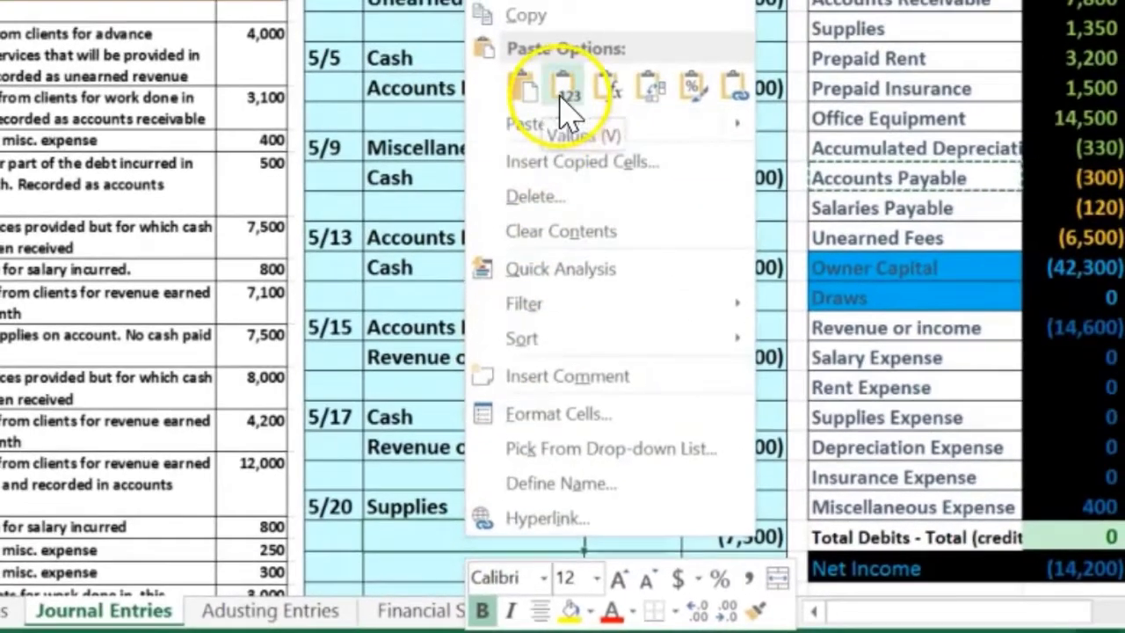
pyautogui.click(559, 95)
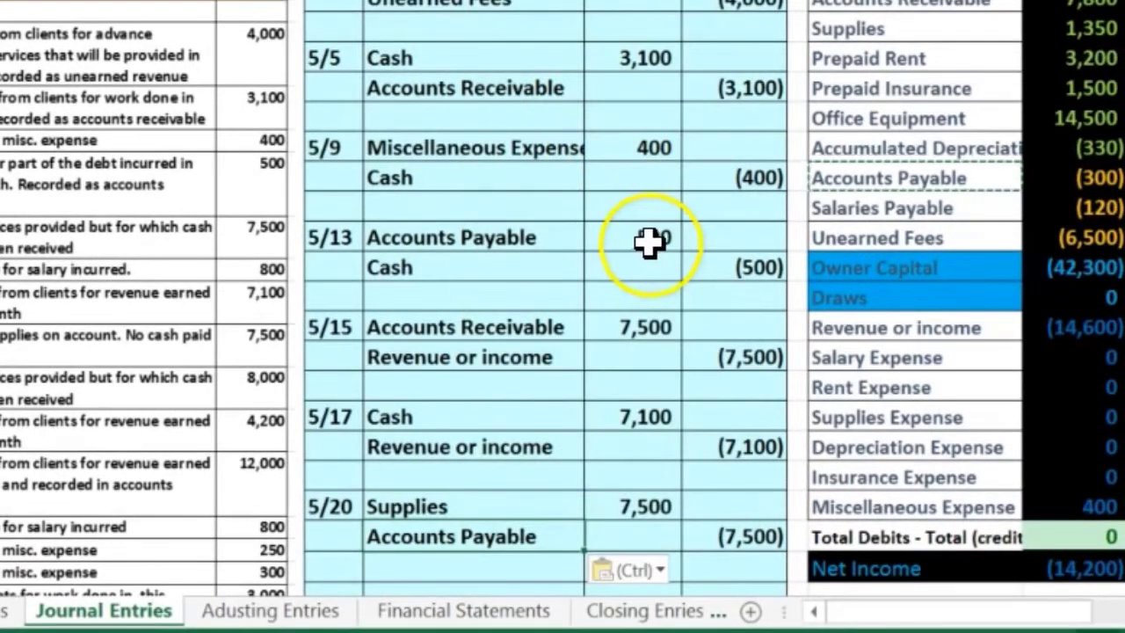
# Review the 5/20 journal entry and examine the Supplies account and its balance in the trial balance.
pyautogui.moveTo(1105, 616); pyautogui.dragTo(727, 624)
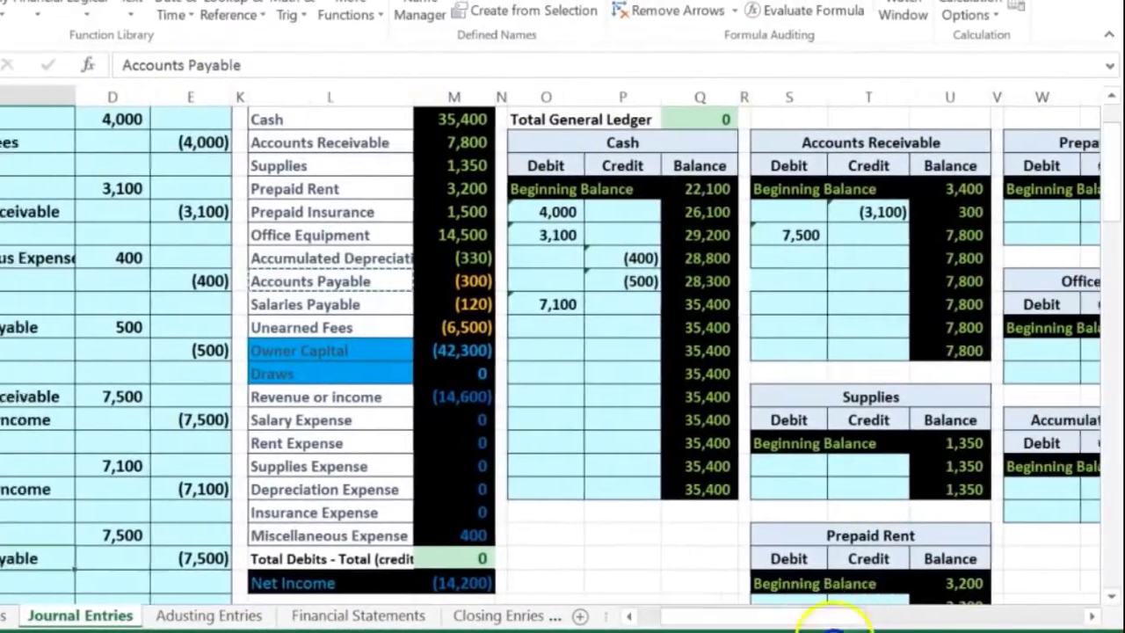
pyautogui.click(629, 616)
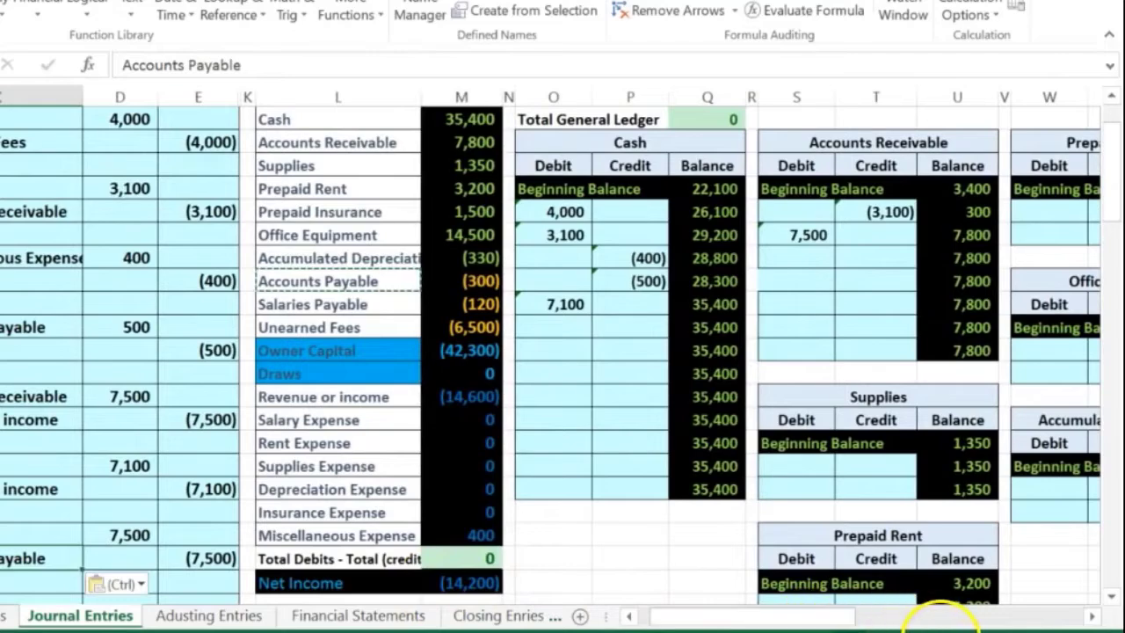
pyautogui.scroll(-2, 938, 615)
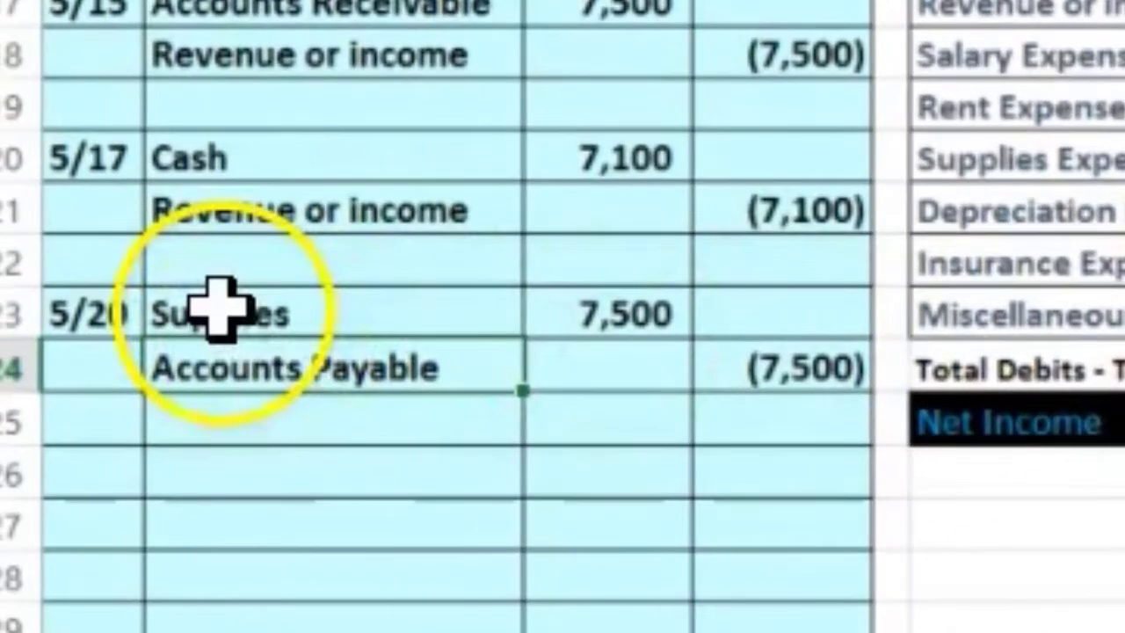
pyautogui.click(90, 458)
pyautogui.click(521, 325)
pyautogui.hotkey('ctrl', 'v')
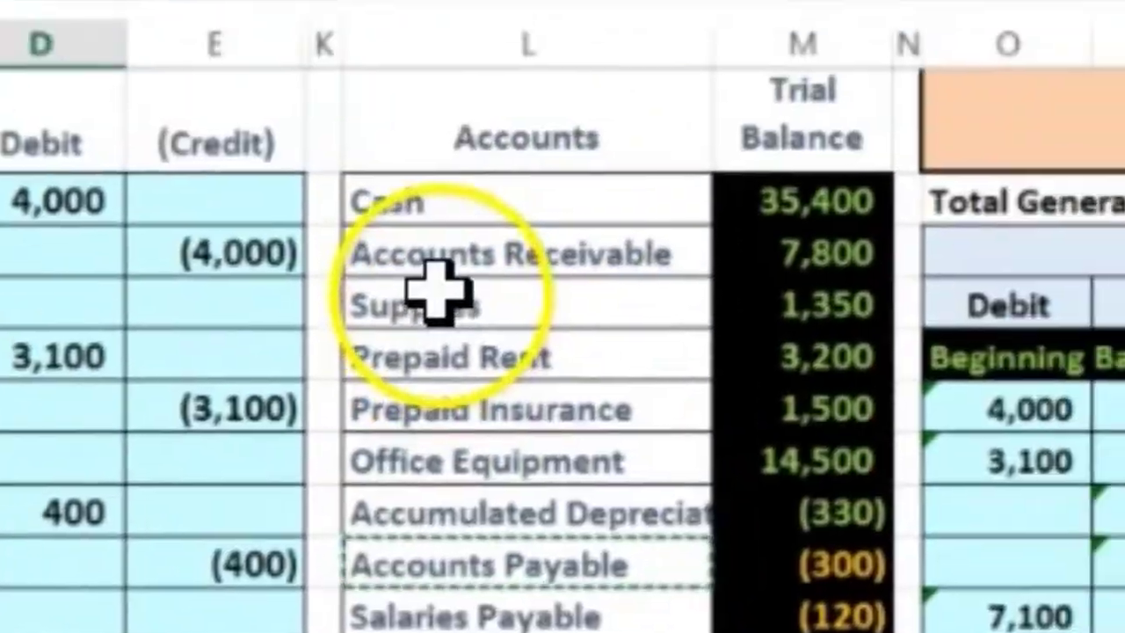
pyautogui.moveTo(440, 295); pyautogui.dragTo(791, 339)
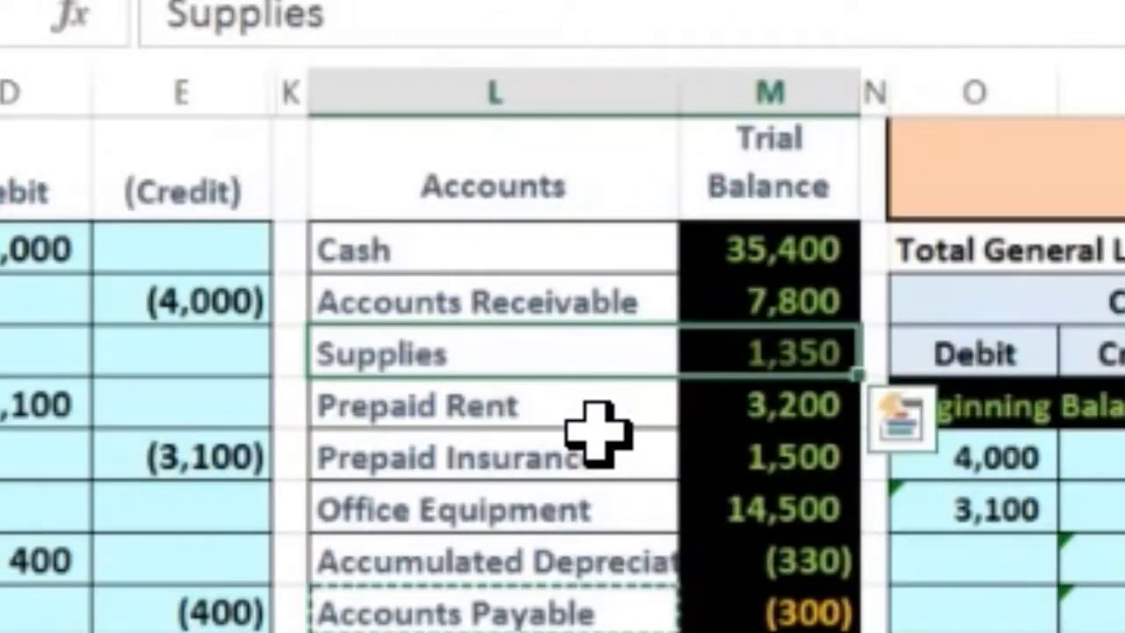
pyautogui.moveTo(540, 352); pyautogui.dragTo(731, 356)
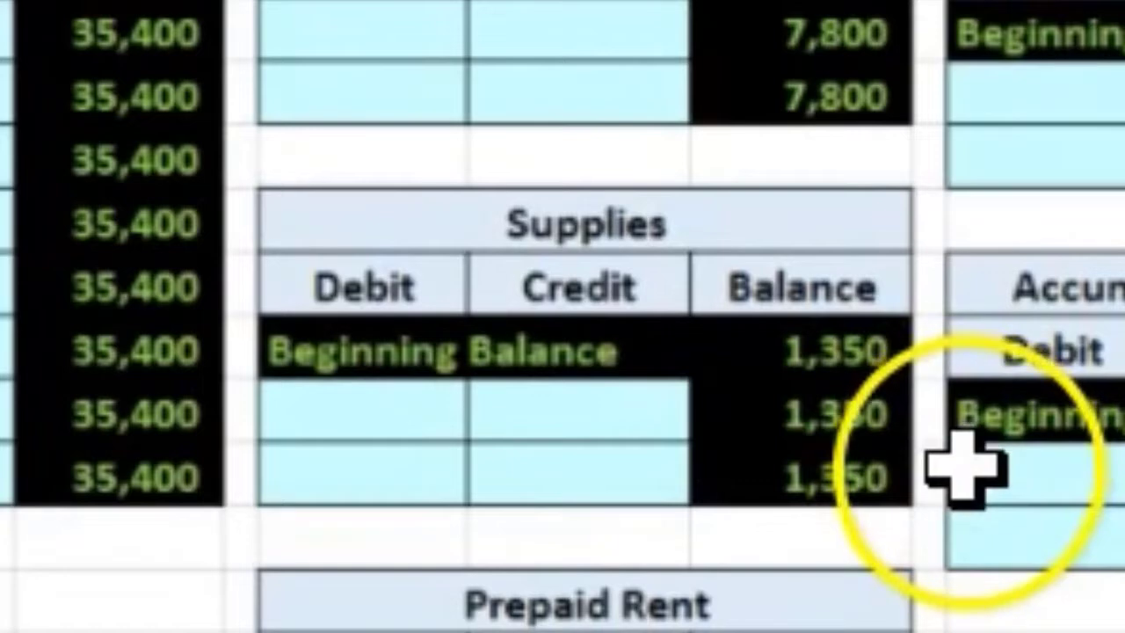
# Post the 5/20 debit to the Supplies ledger by linking S20 in its Debit column to D23.
pyautogui.click(378, 402)
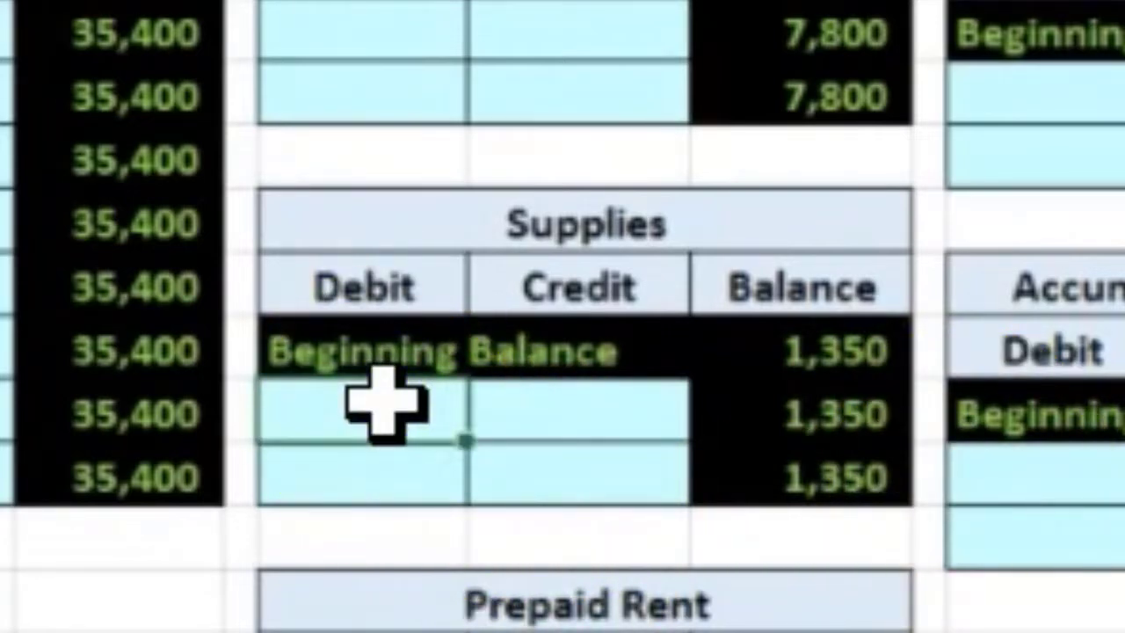
pyautogui.write('=')
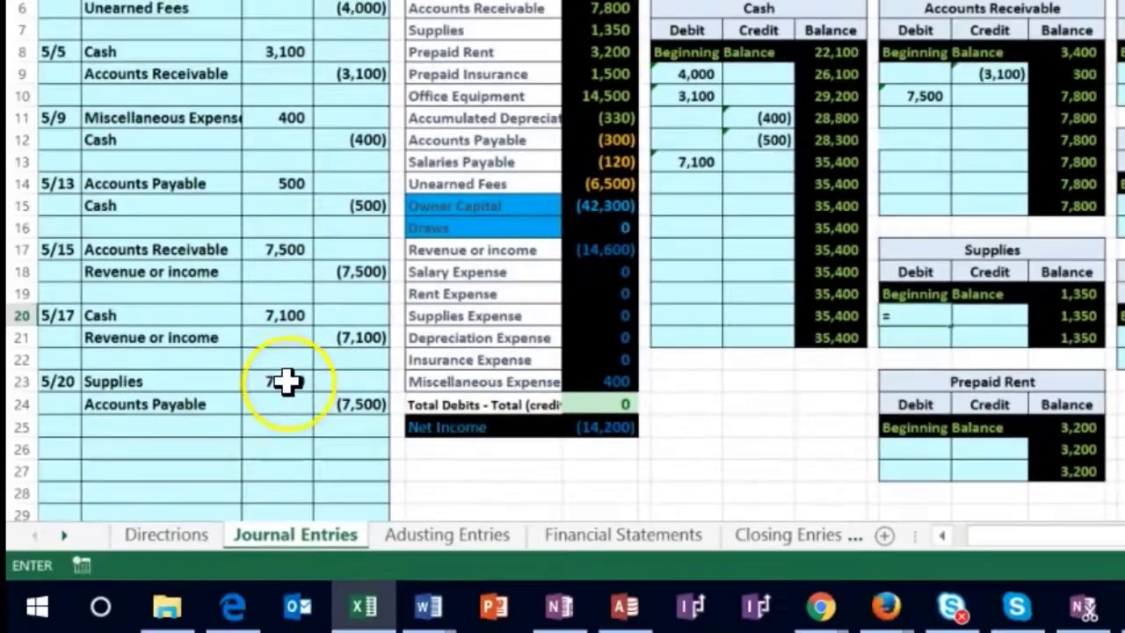
pyautogui.click(287, 380)
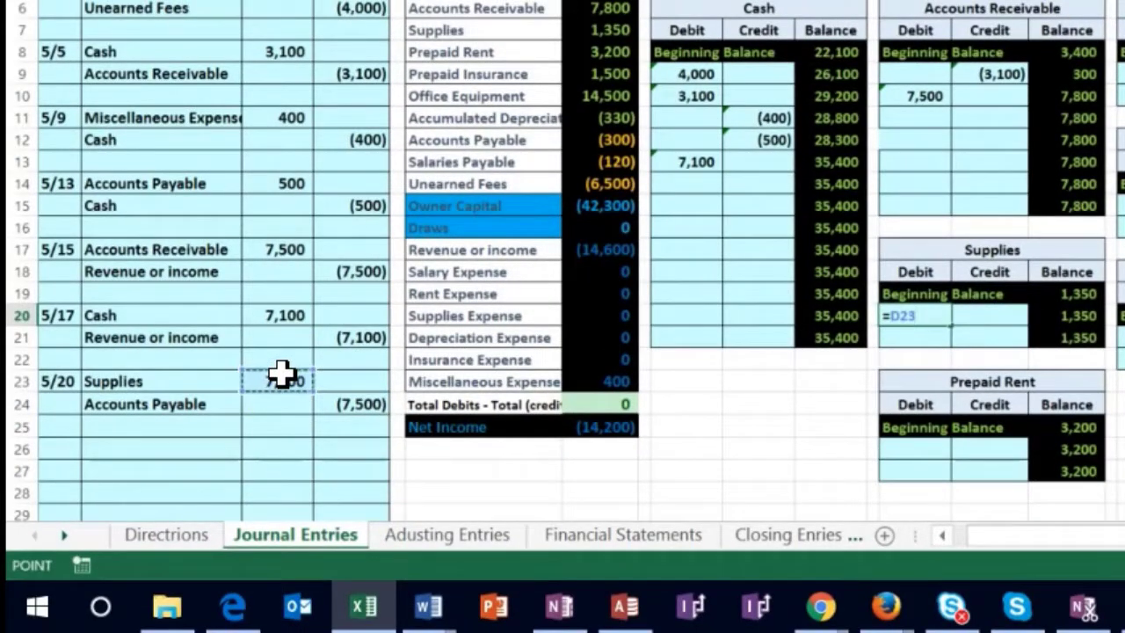
pyautogui.press('Return')
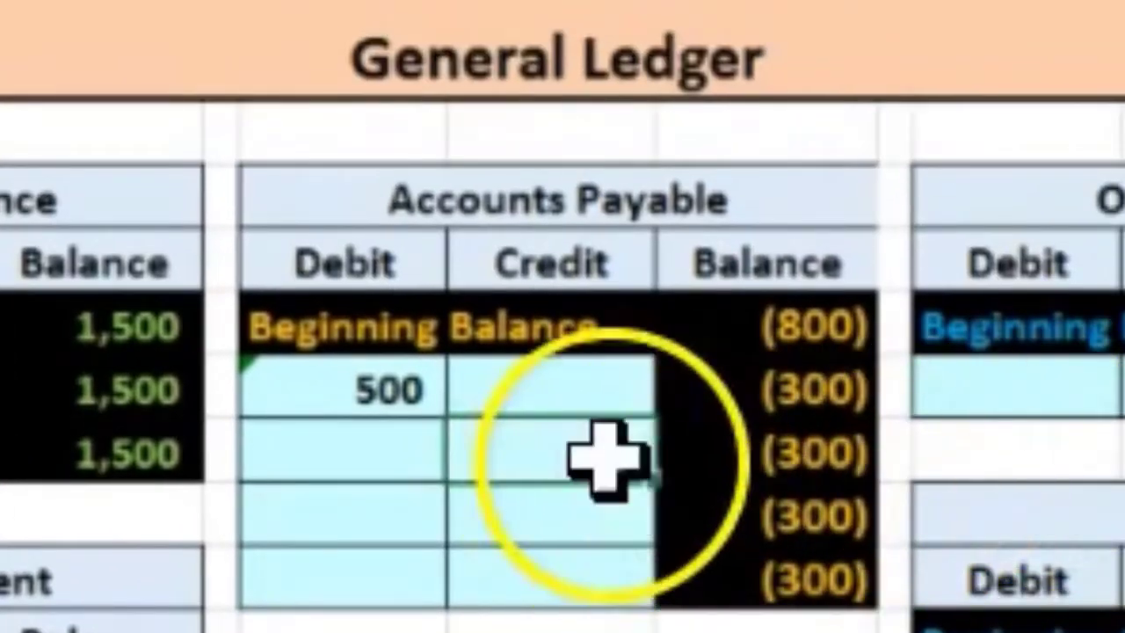
# Post the 5/20 credit to the Accounts Payable ledger by linking AB10 in its Credit column to E24.
pyautogui.click(645, 450)
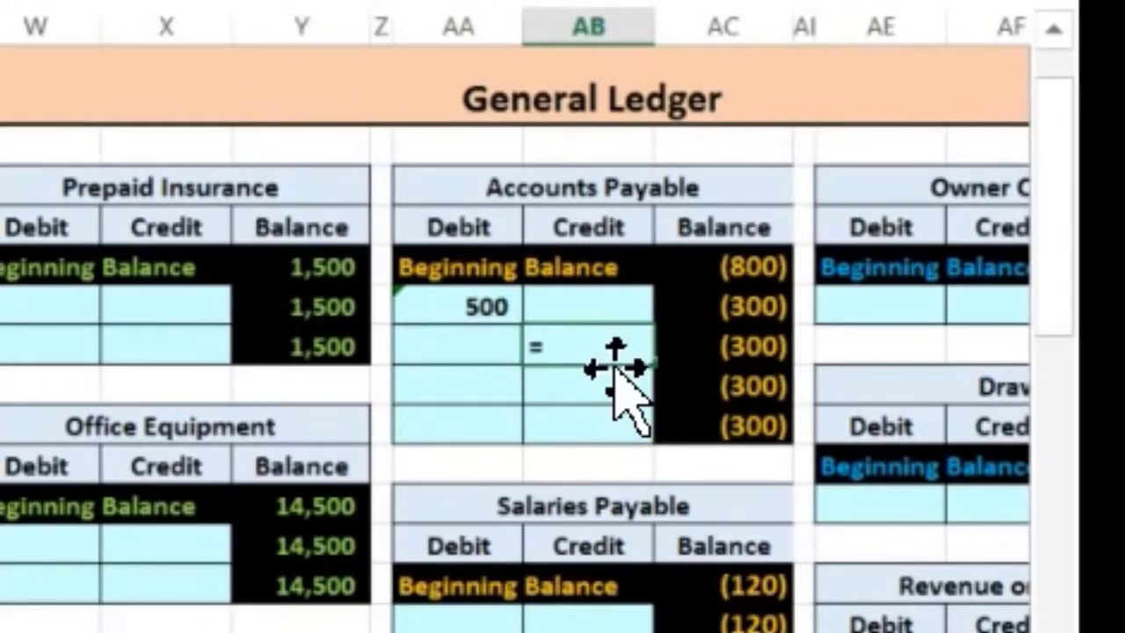
pyautogui.write('=')
pyautogui.press('Left')
pyautogui.press('Left')
pyautogui.press('Left')
pyautogui.press('Left')
pyautogui.press('Left')
pyautogui.press('Left')
pyautogui.press('Left')
pyautogui.press('Left')
pyautogui.press('Left')
pyautogui.press('Left')
pyautogui.press('Left')
pyautogui.press('Left')
pyautogui.press('Left')
pyautogui.press('Left')
pyautogui.press('Left')
pyautogui.press('Left')
pyautogui.press('Left')
pyautogui.press('Left')
pyautogui.press('Left')
pyautogui.press('Left')
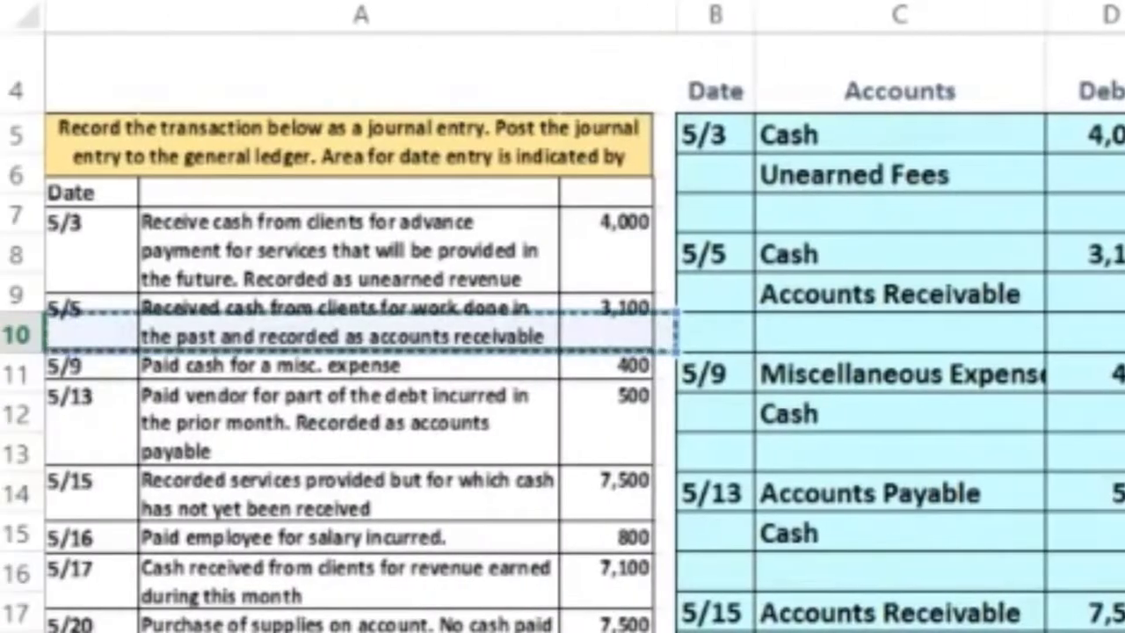
pyautogui.press('Down')
pyautogui.press('Down')
pyautogui.press('Down')
pyautogui.press('Down')
pyautogui.press('Down')
pyautogui.press('Down')
pyautogui.press('Return')
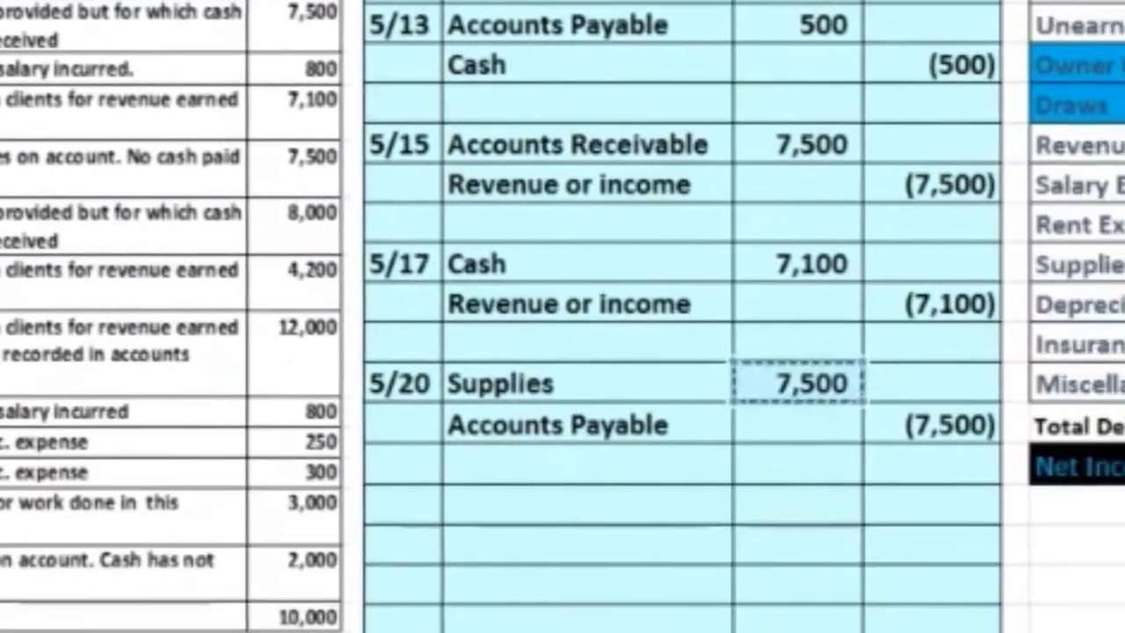
pyautogui.press('Down')
pyautogui.press('Right')
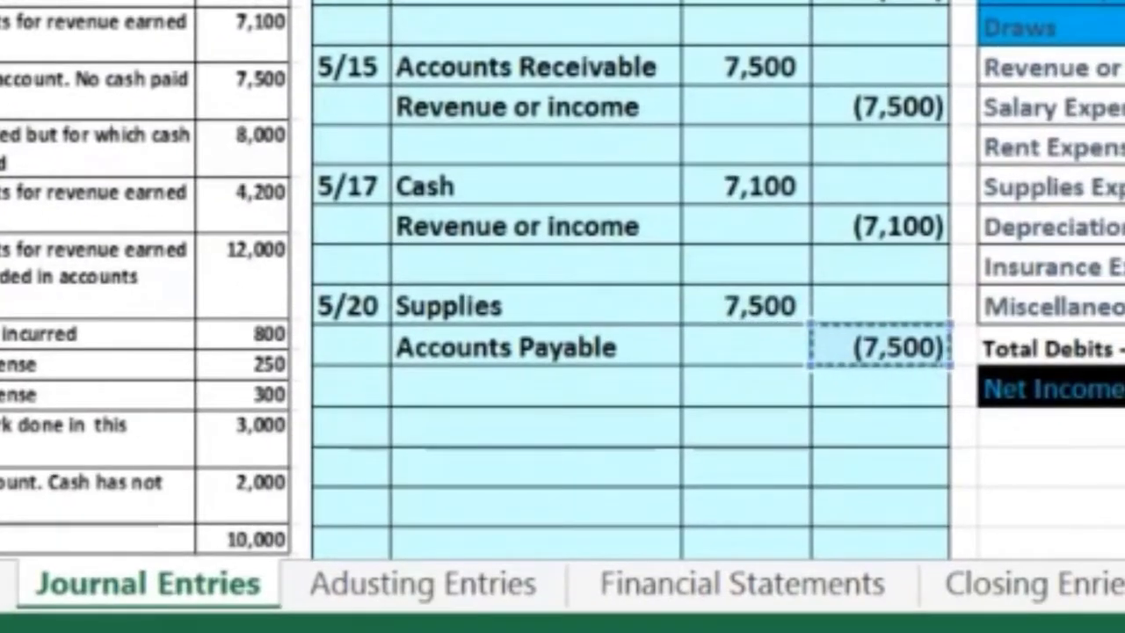
pyautogui.press('Return')
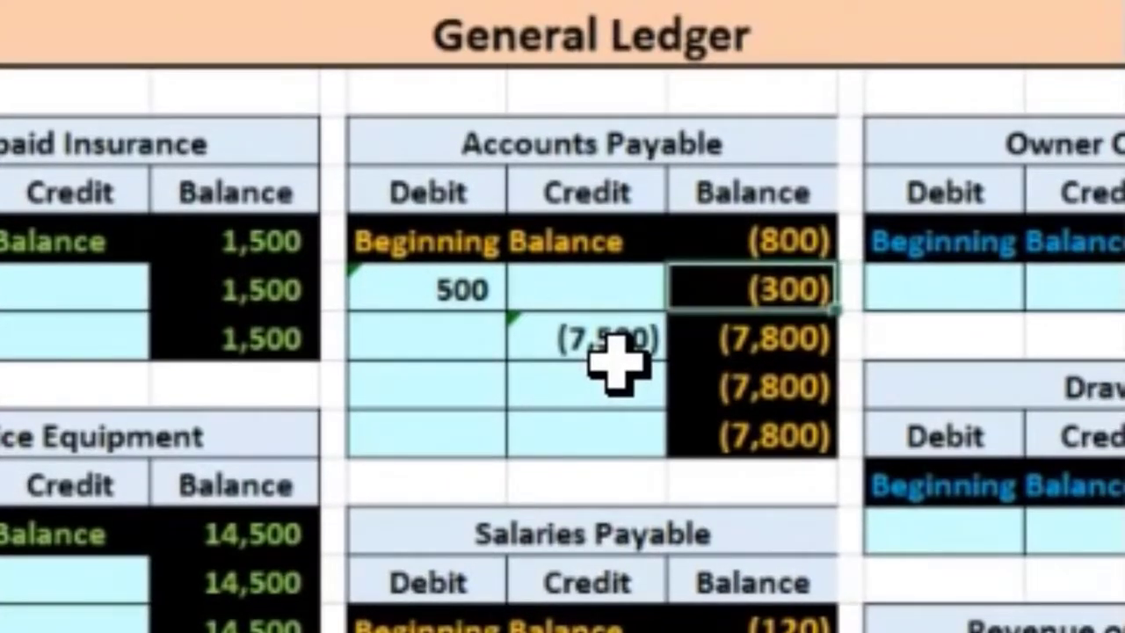
# Check the Accounts Payable ledger balance, plus the debits-minus-credits total and the revenue and expense accounts in the trial balance.
pyautogui.press('Down')
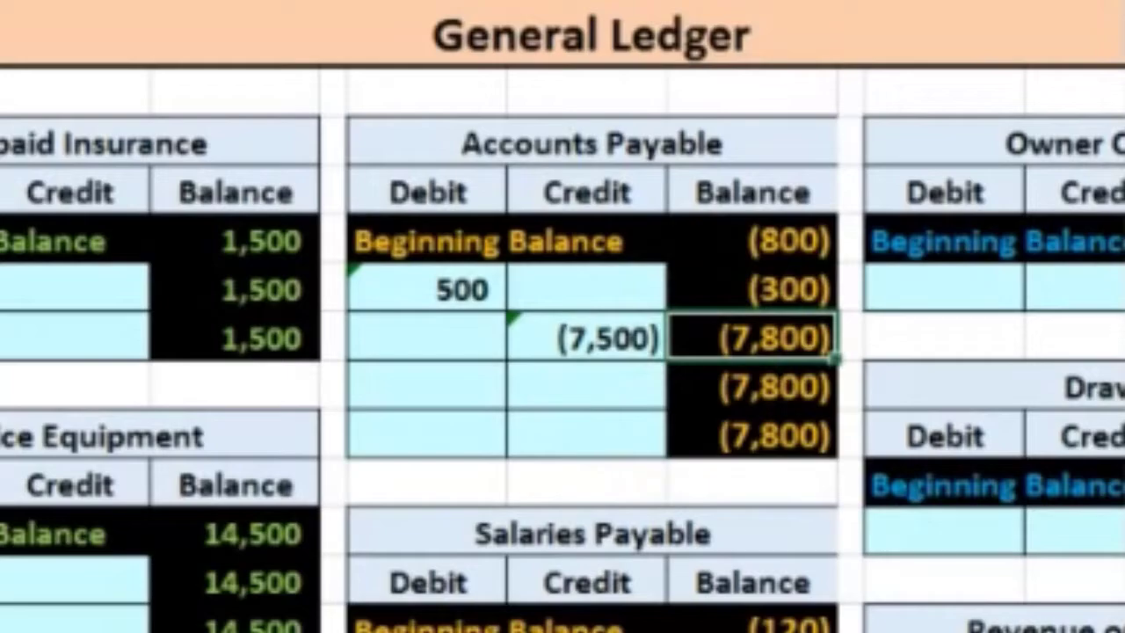
pyautogui.press('Left')
pyautogui.press('Left')
pyautogui.press('Left')
pyautogui.press('Left')
pyautogui.press('Left')
pyautogui.press('Left')
pyautogui.press('Left')
pyautogui.press('Left')
pyautogui.press('Left')
pyautogui.press('Left')
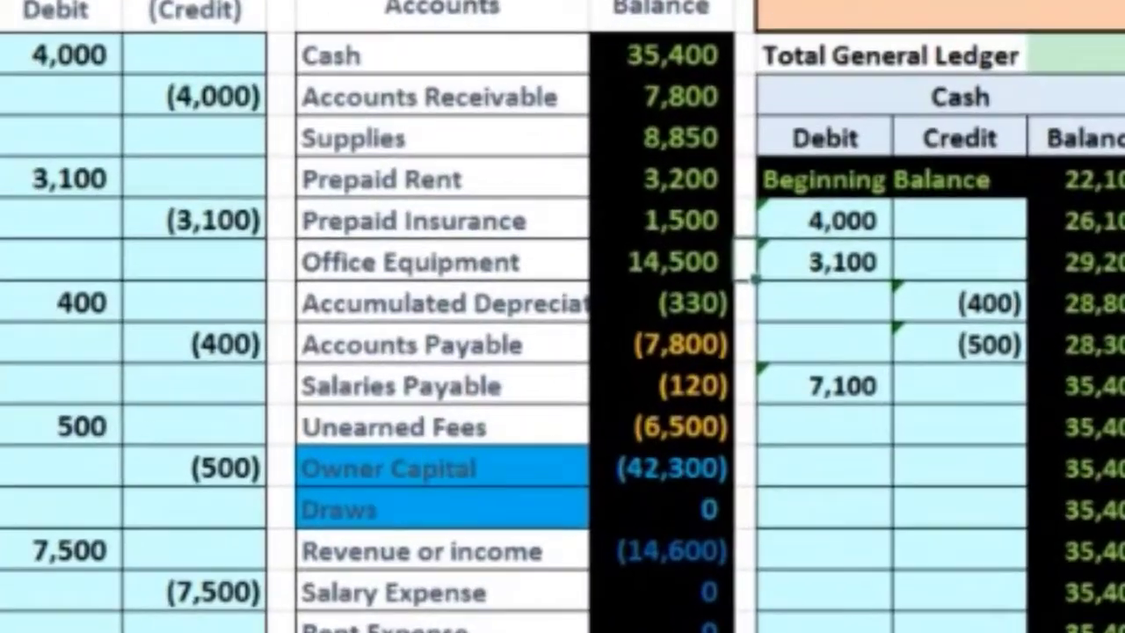
pyautogui.press('Left')
pyautogui.press('Left')
pyautogui.press('Left')
pyautogui.press('Left')
pyautogui.press('Left')
pyautogui.press('Down')
pyautogui.press('Down')
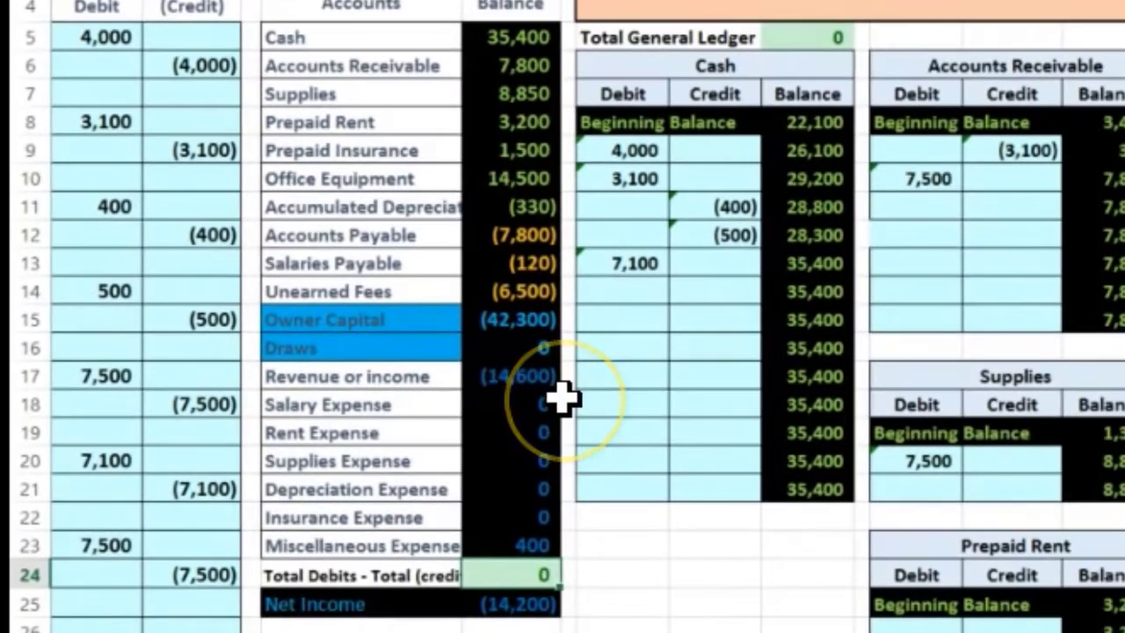
pyautogui.moveTo(397, 402); pyautogui.dragTo(382, 537)
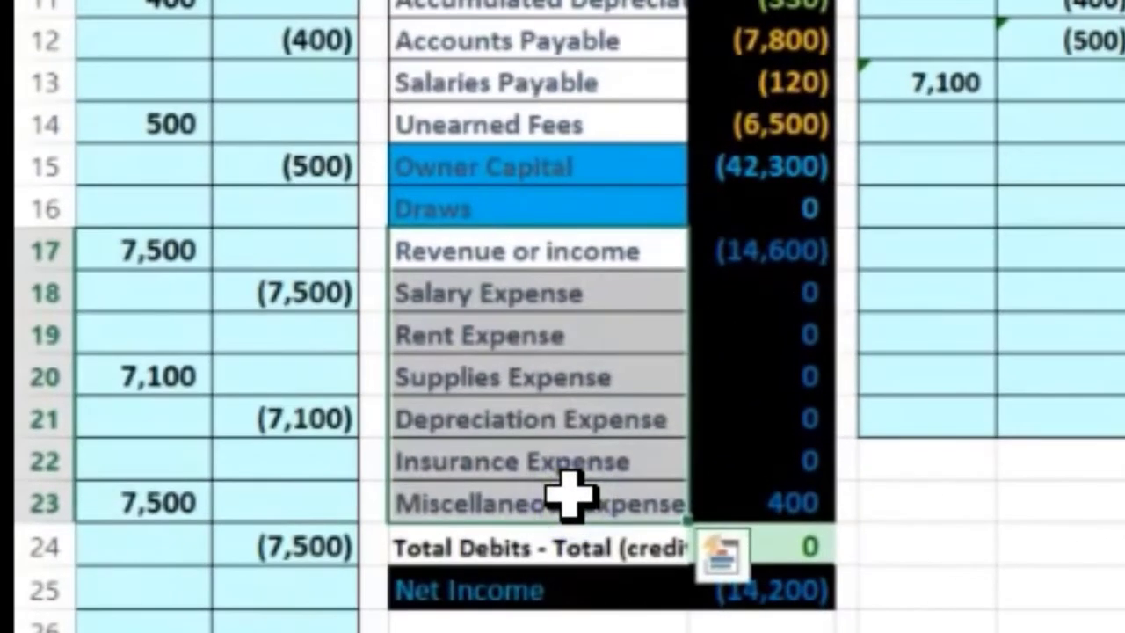
pyautogui.click(510, 510)
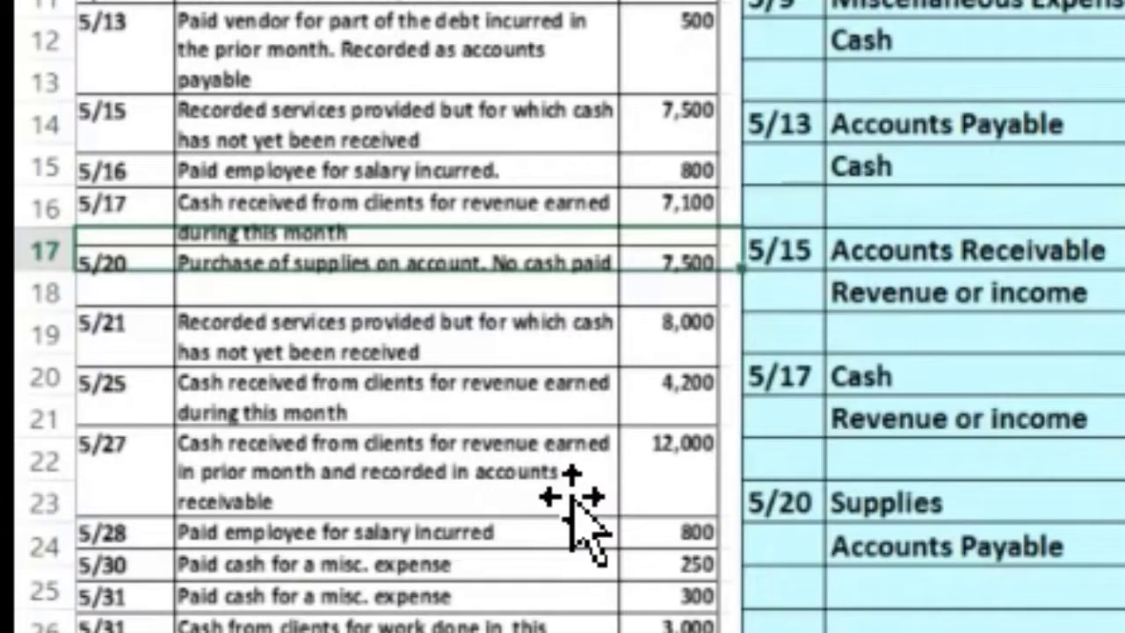
# Read the next listed transaction and enter its date, 5/21, in B26 of the journal.
pyautogui.press('Down')
pyautogui.press('Down')
pyautogui.press('Down')
pyautogui.press('Down')
pyautogui.press('Down')
pyautogui.press('Down')
pyautogui.press('Down')
pyautogui.press('Down')
pyautogui.press('Down')
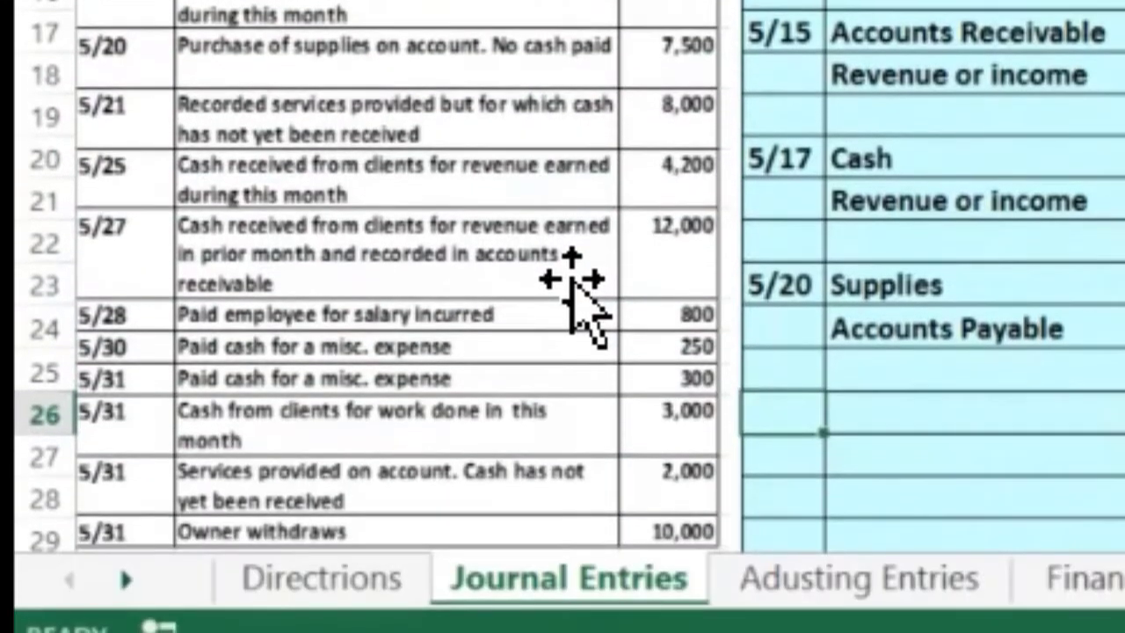
pyautogui.hscroll(5, 562, 278)
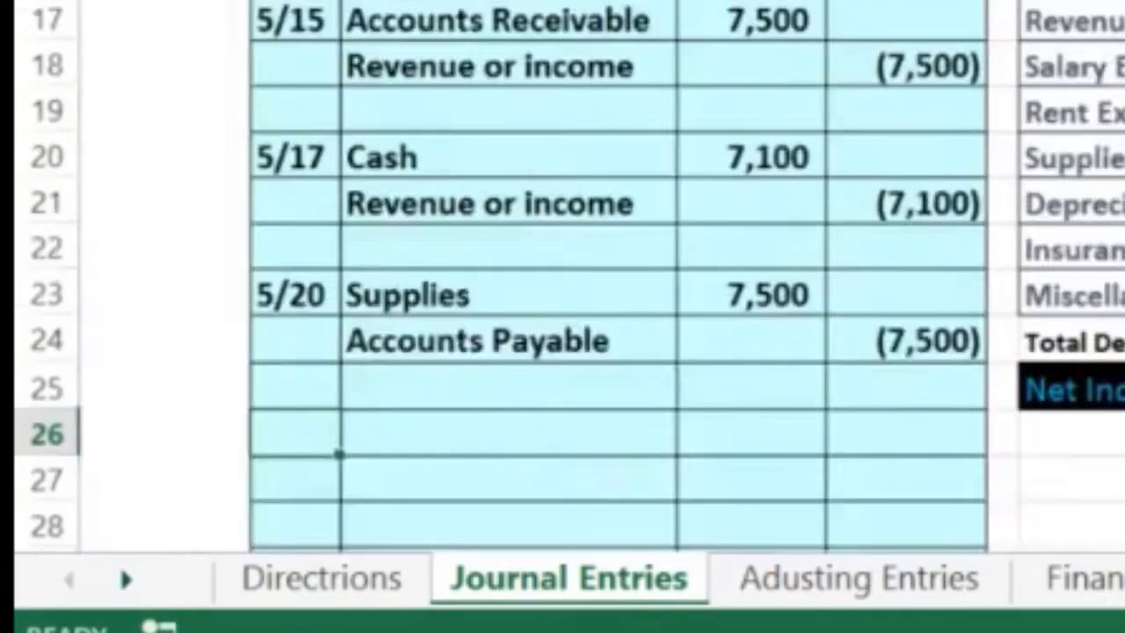
pyautogui.scroll(2, 562, 277)
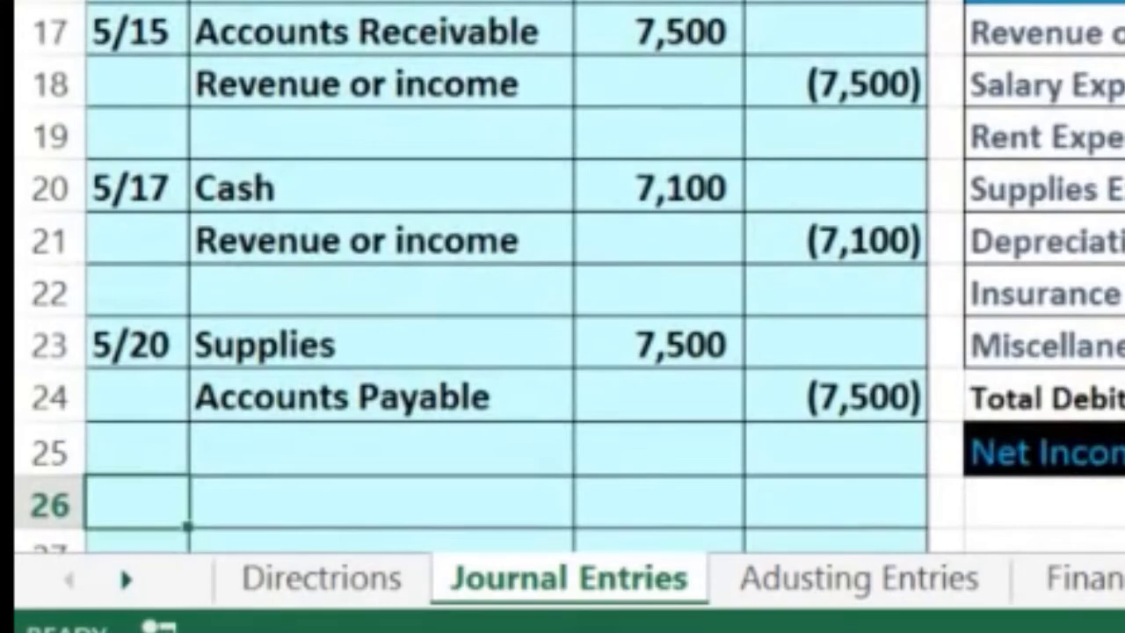
pyautogui.hscroll(-5, 562, 277)
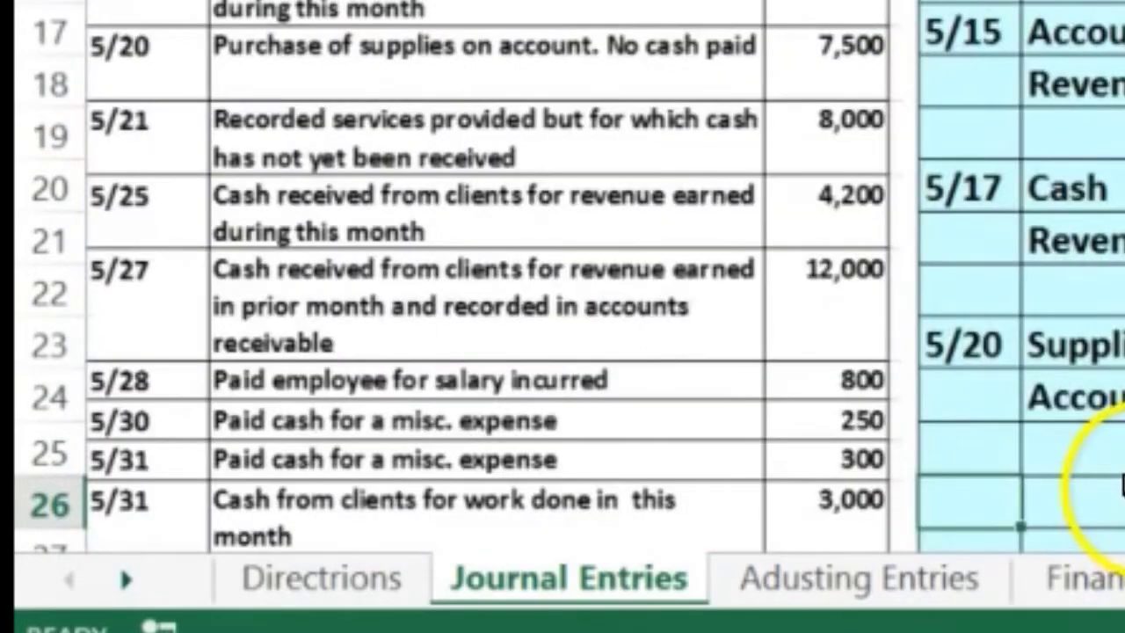
pyautogui.scroll(2, 364, 176)
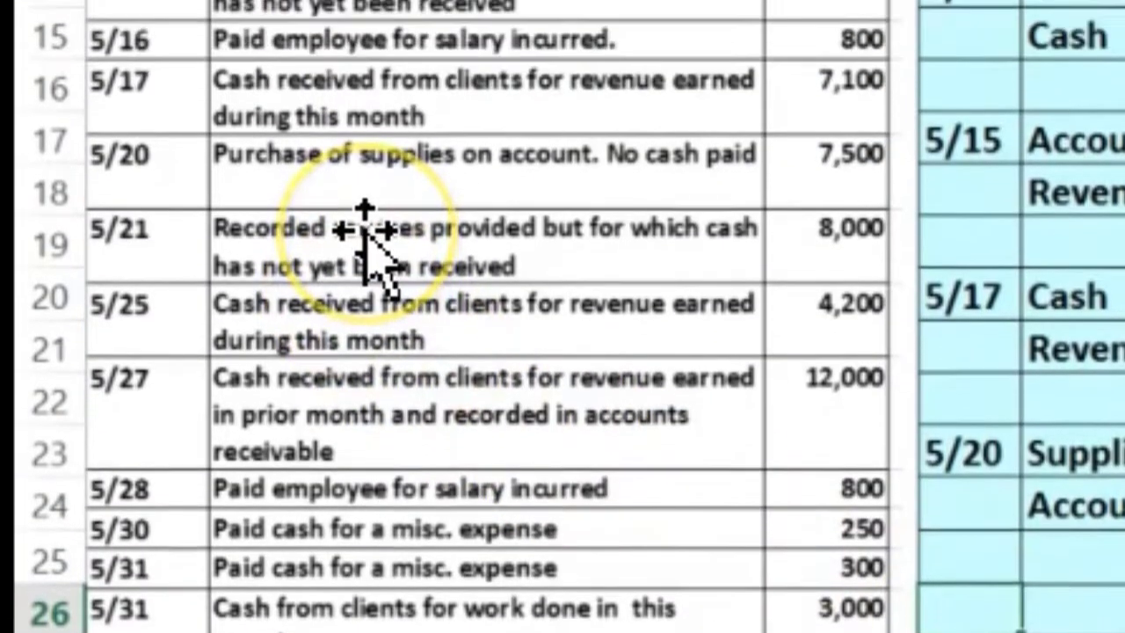
pyautogui.scroll(-1, 365, 317)
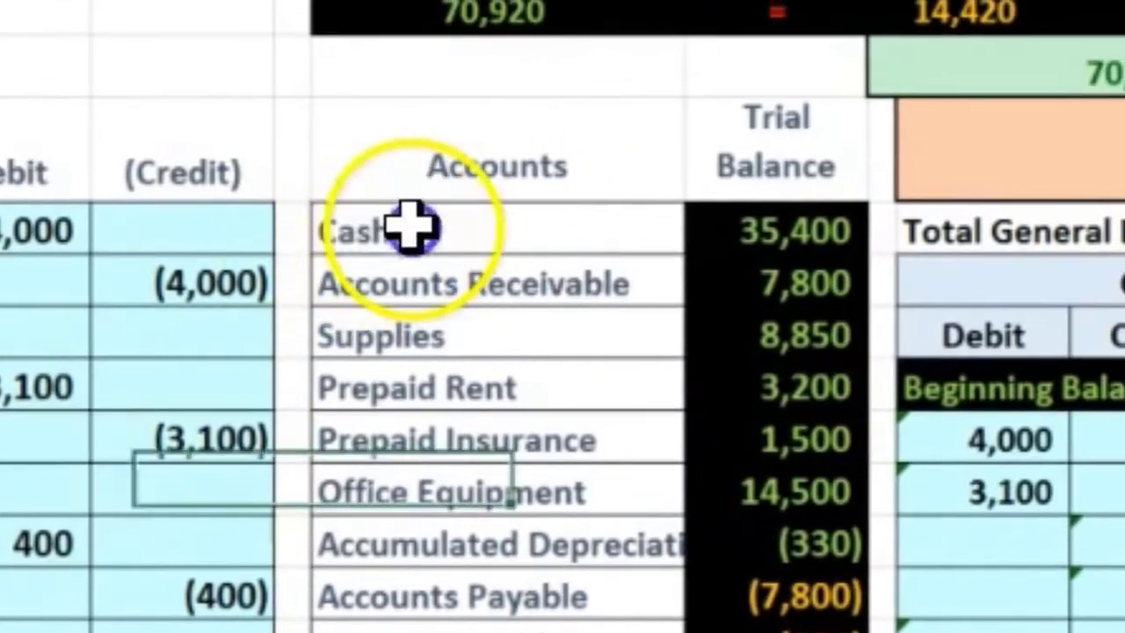
# Copy the Accounts Receivable account name from the trial balance and paste it as values into C26 of the 5/21 entry.
pyautogui.moveTo(412, 227); pyautogui.dragTo(715, 229)
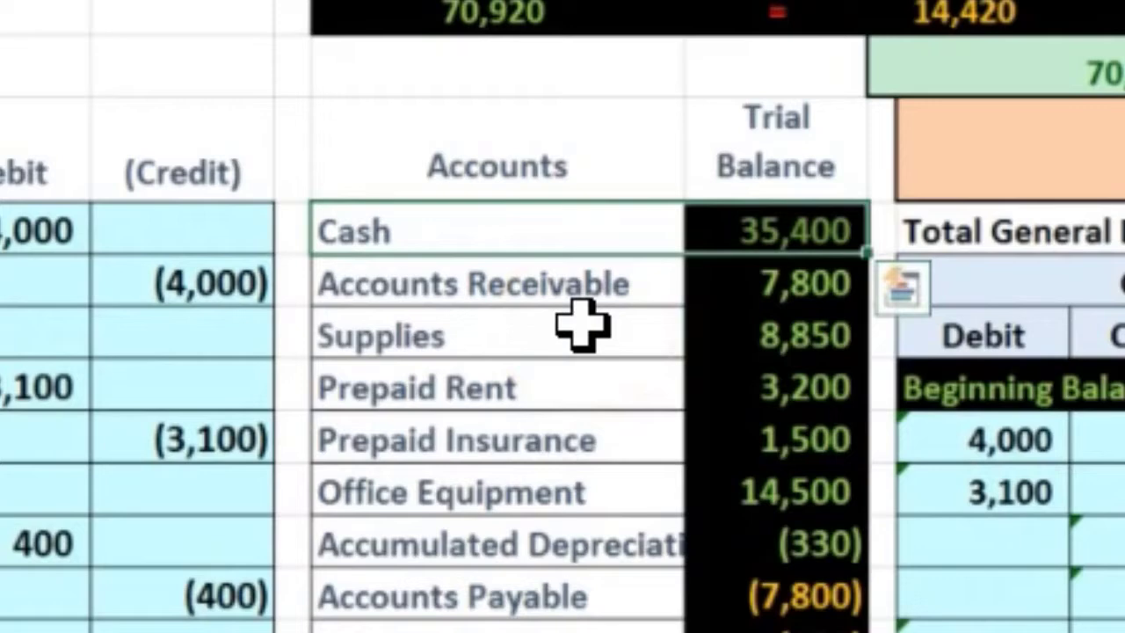
pyautogui.moveTo(555, 303); pyautogui.dragTo(794, 275)
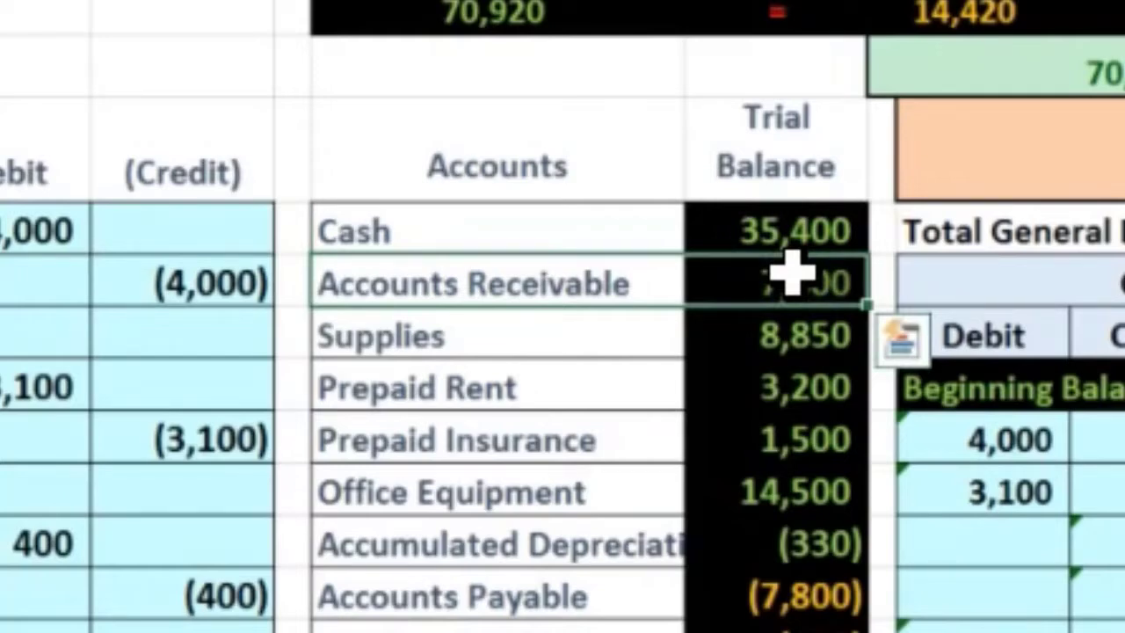
pyautogui.click(653, 277)
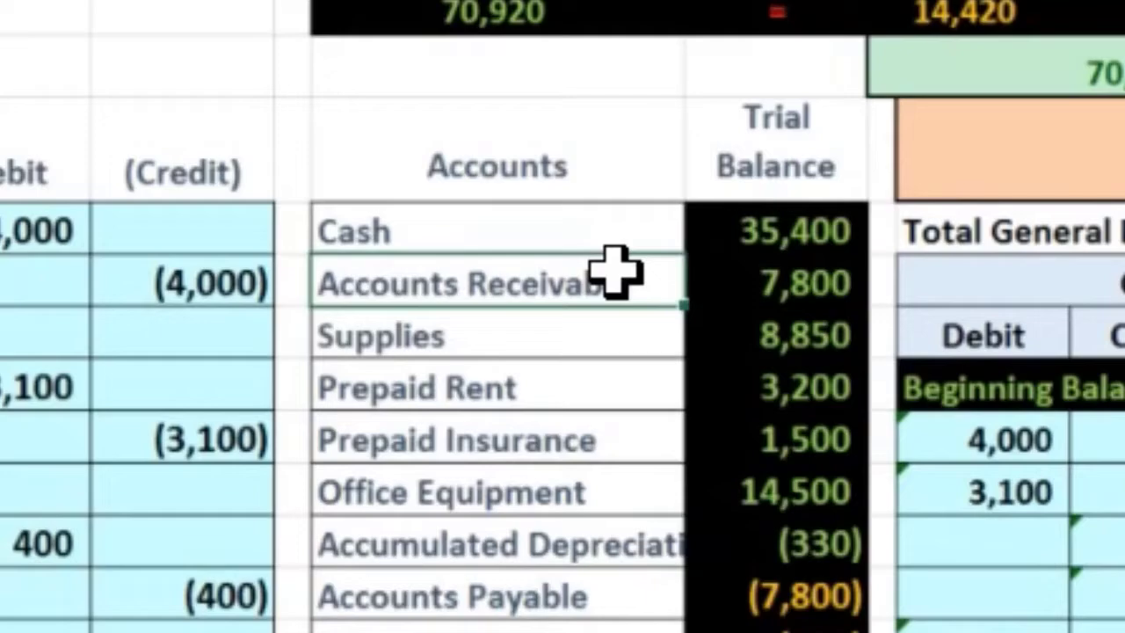
pyautogui.rightClick(615, 273)
pyautogui.click(726, 173)
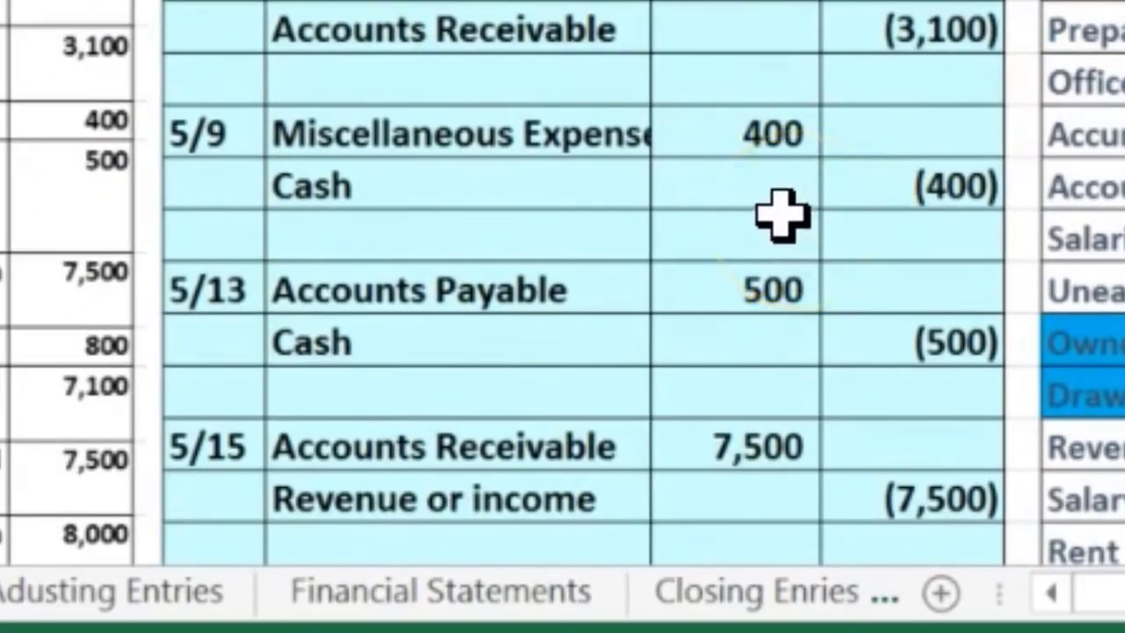
pyautogui.scroll(-5, 765, 220)
pyautogui.click(521, 174)
pyautogui.moveTo(520, 174); pyautogui.dragTo(443, 156)
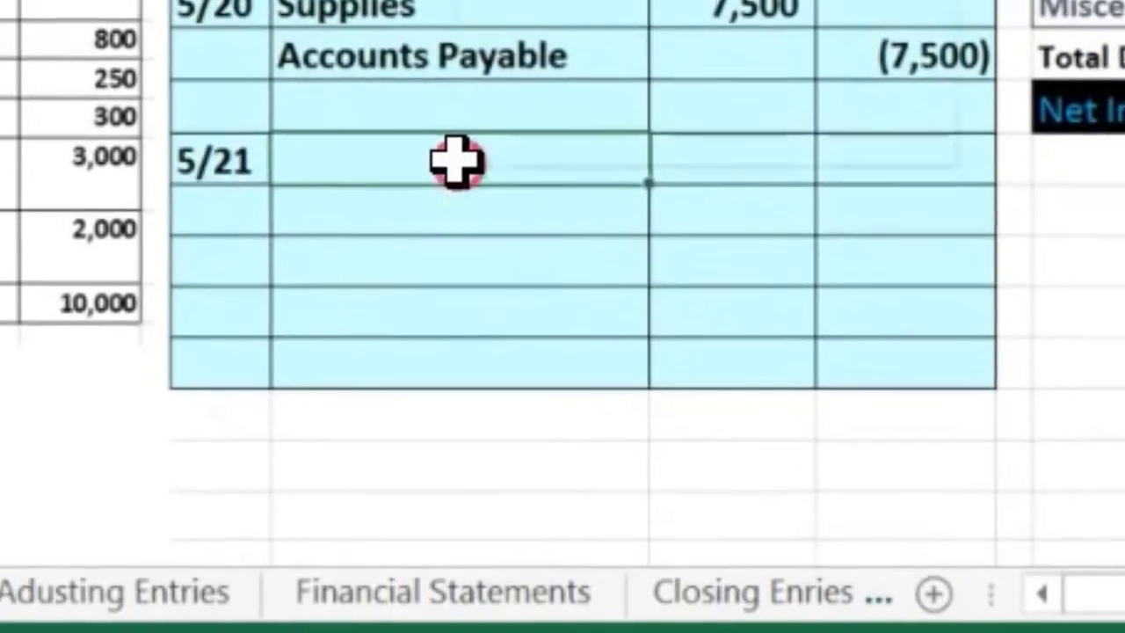
pyautogui.rightClick(443, 156)
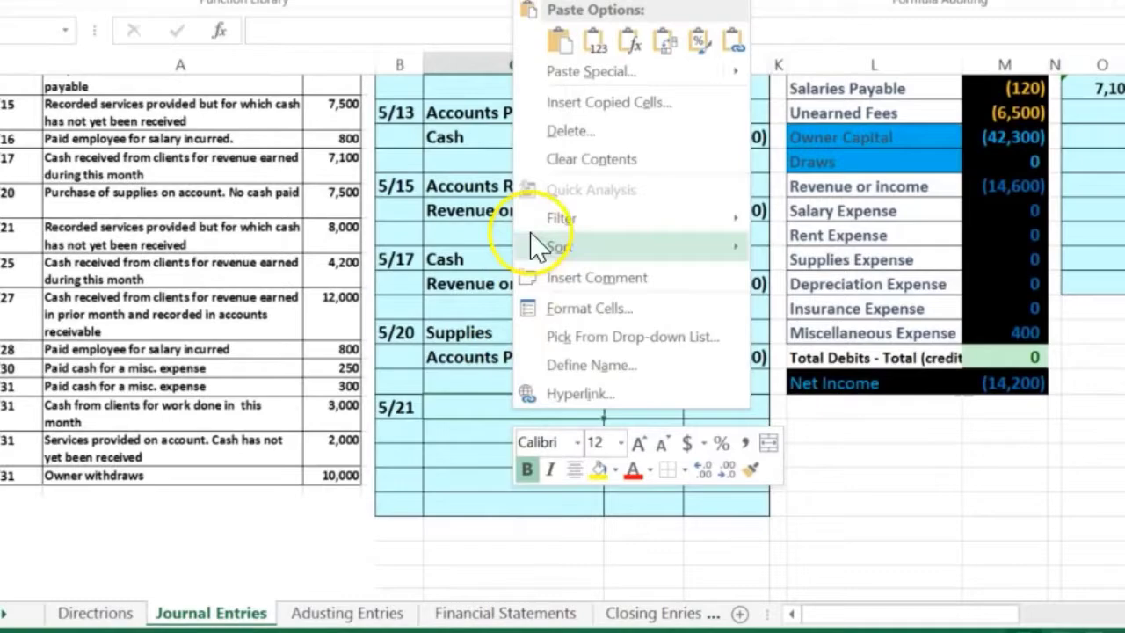
pyautogui.click(596, 42)
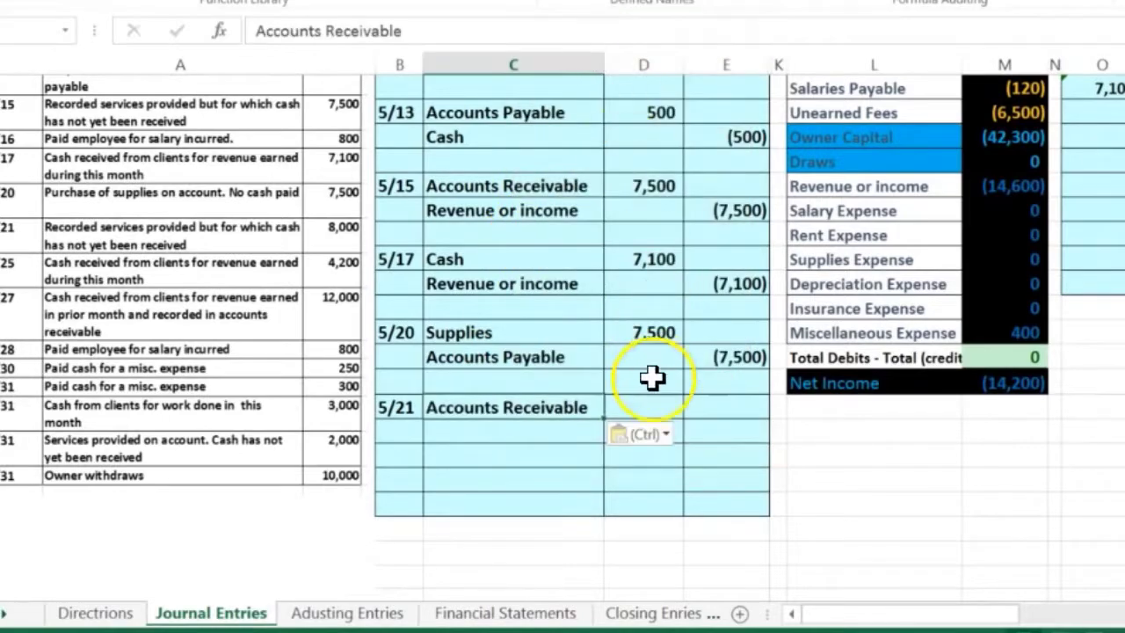
# Enter the 5/21 entry's amounts: debit 8,000 in D26 for Accounts Receivable and credit -8000 in E27.
pyautogui.click(649, 404)
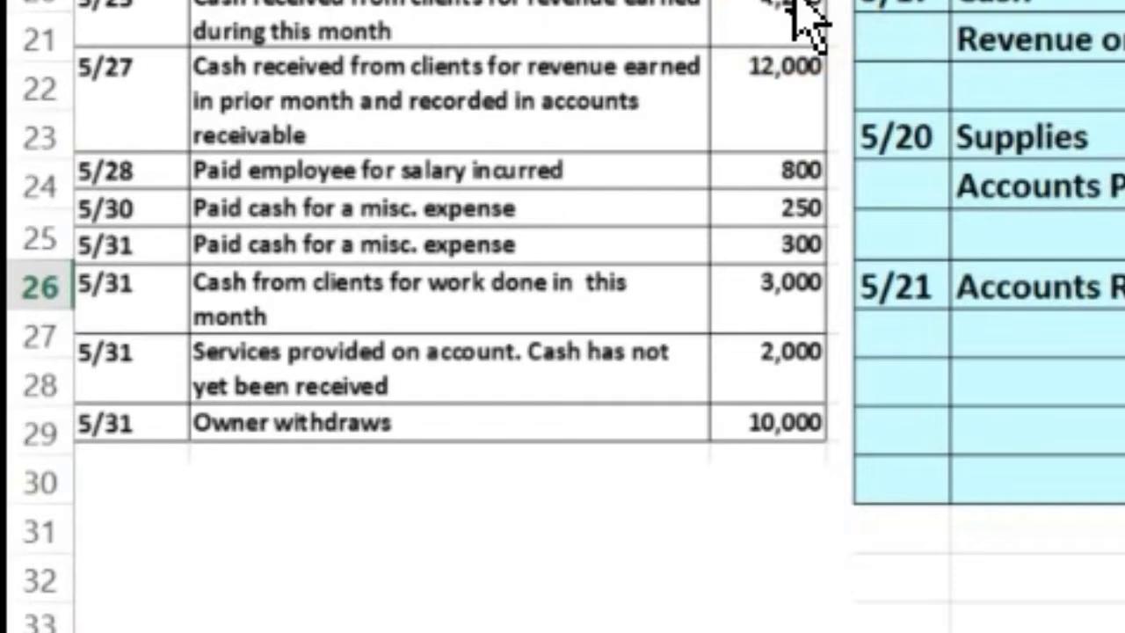
pyautogui.press('Down')
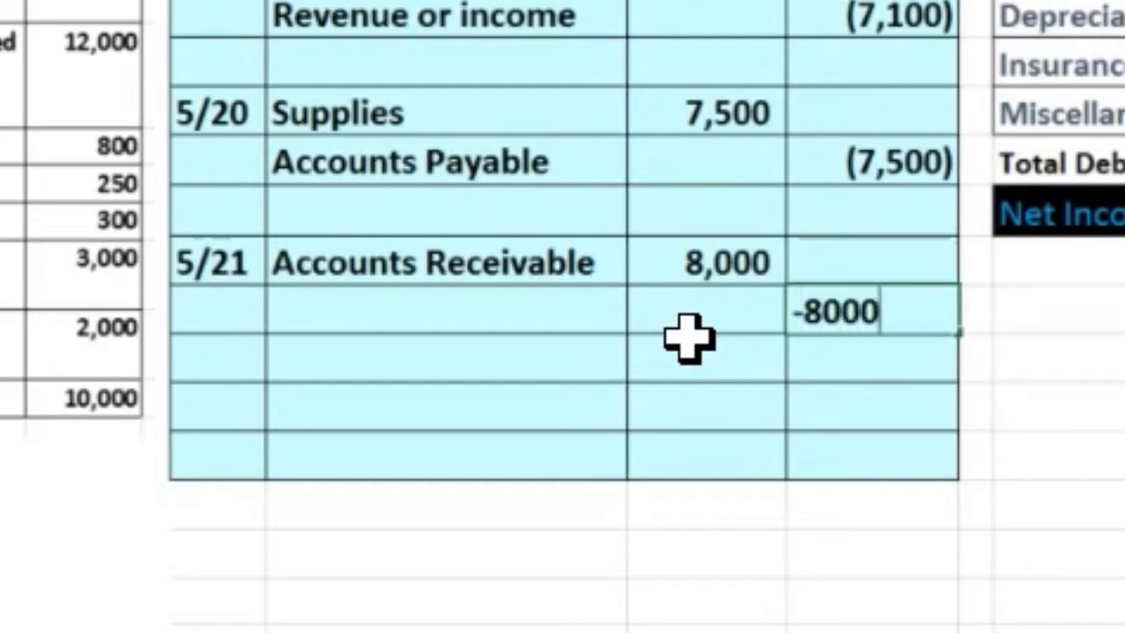
pyautogui.press('Return')
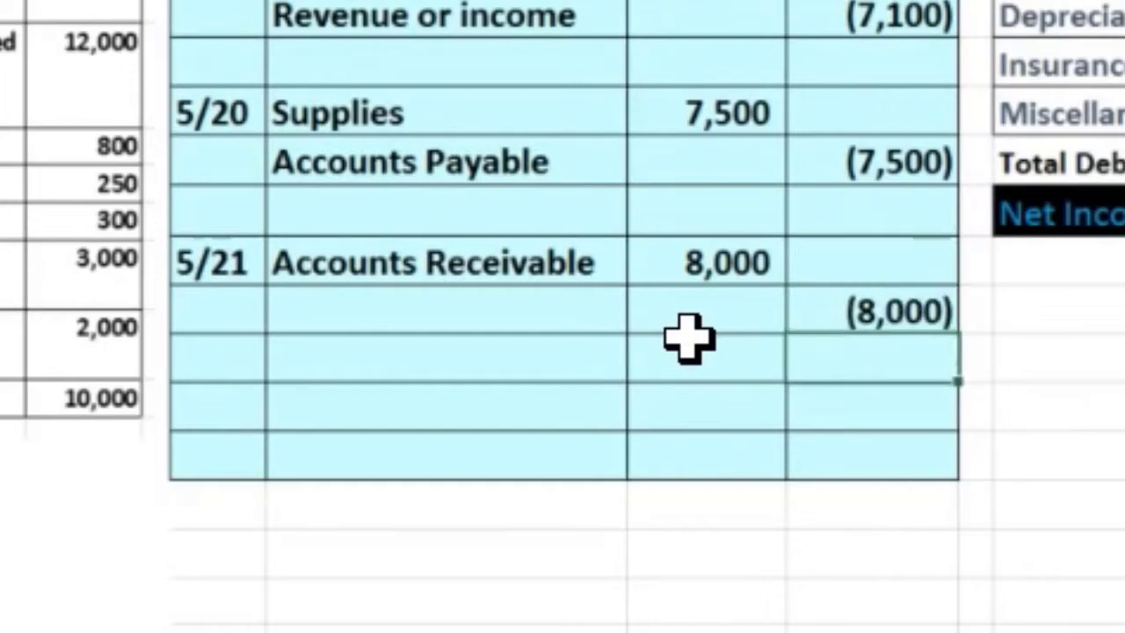
# Copy the Revenue or income account name from the trial balance and paste it as values into C27 of the 5/21 entry.
pyautogui.click(492, 309)
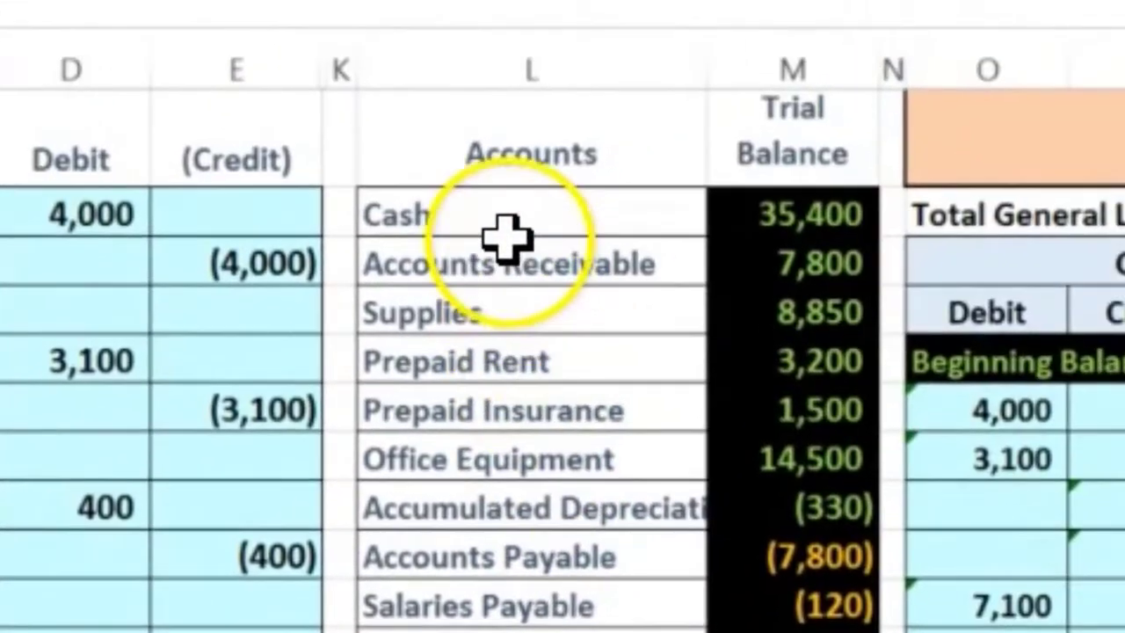
pyautogui.moveTo(463, 632); pyautogui.dragTo(481, 632)
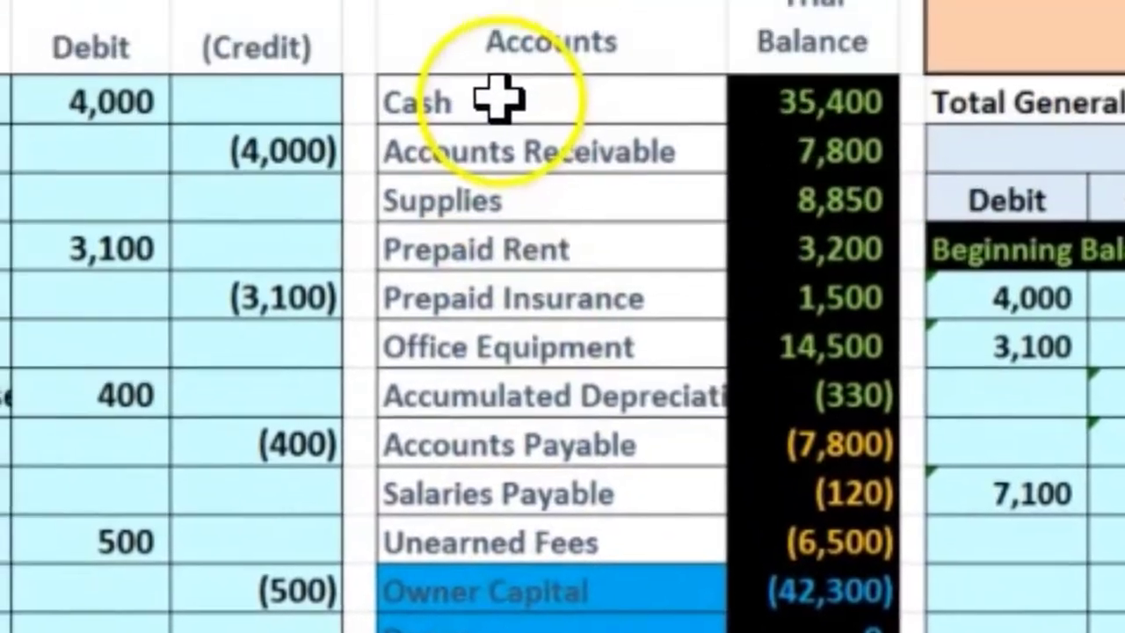
pyautogui.moveTo(502, 100)
pyautogui.mouseDown()
pyautogui.moveTo(492, 350)
pyautogui.moveTo(517, 431)
pyautogui.mouseUp()
pyautogui.moveTo(521, 499); pyautogui.dragTo(522, 632)
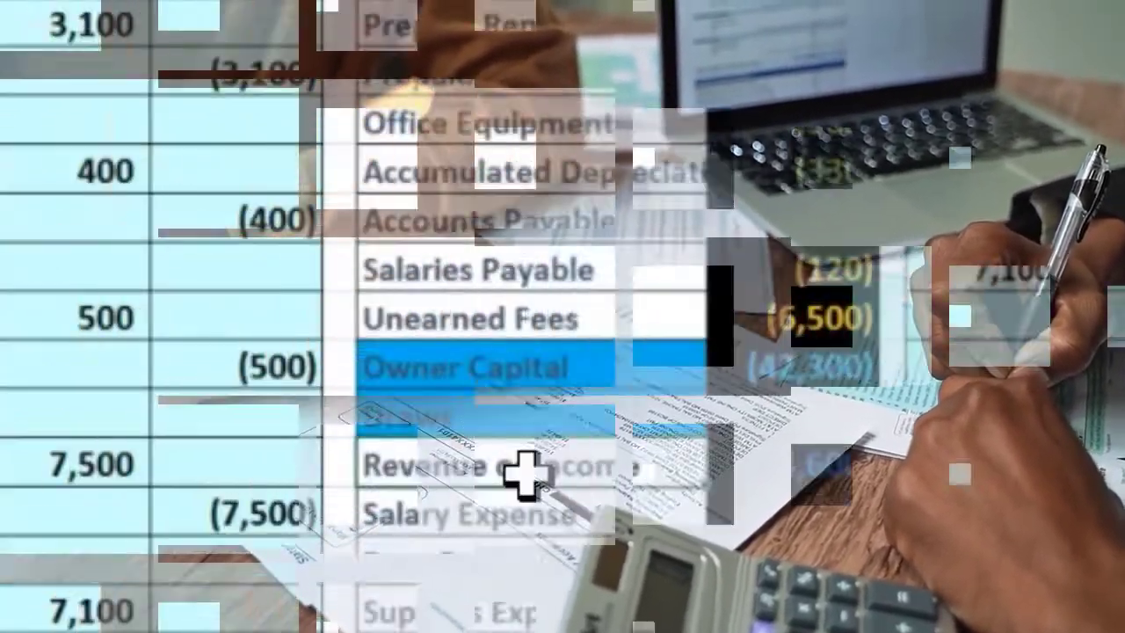
pyautogui.scroll(-3, 532, 470)
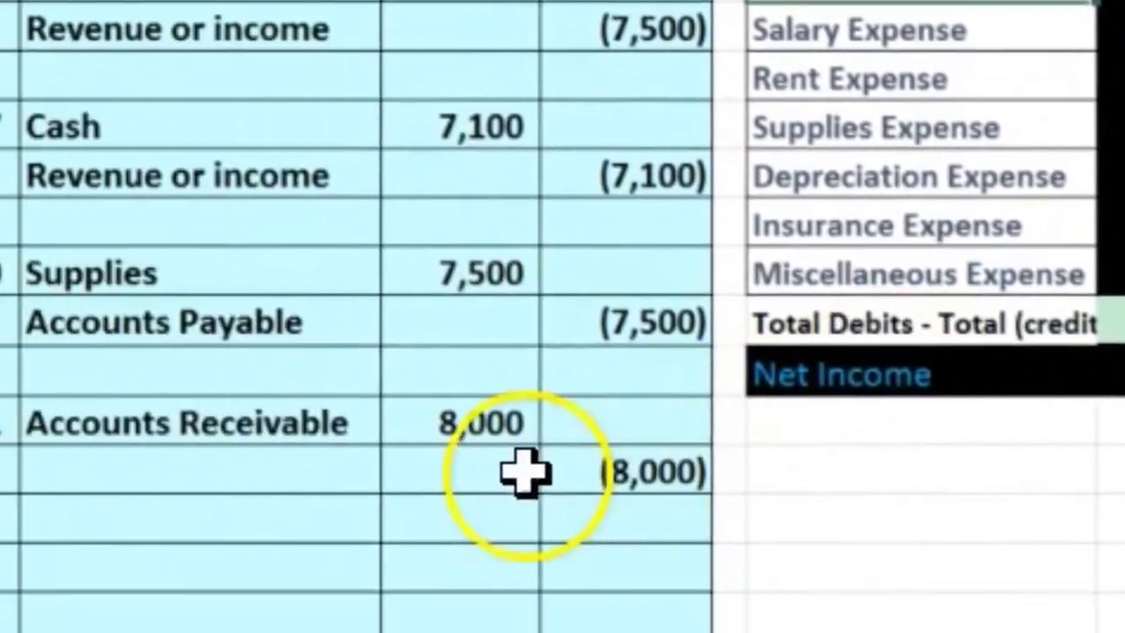
pyautogui.scroll(3, 1099, 371)
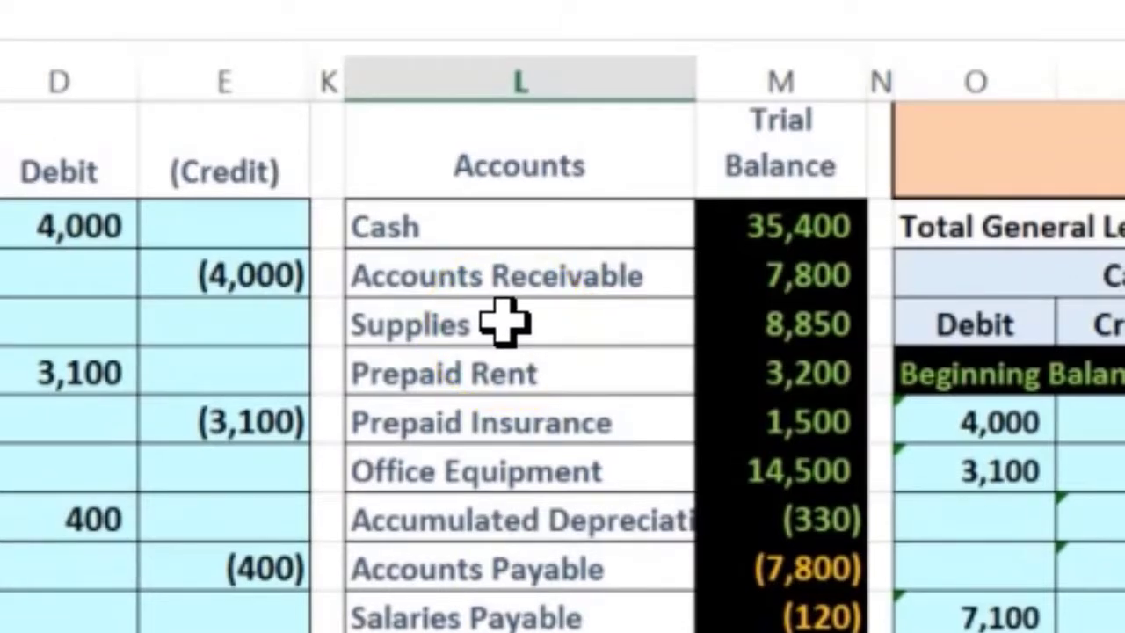
pyautogui.moveTo(477, 565); pyautogui.dragTo(749, 224)
pyautogui.hotkey('ctrl', 'v')
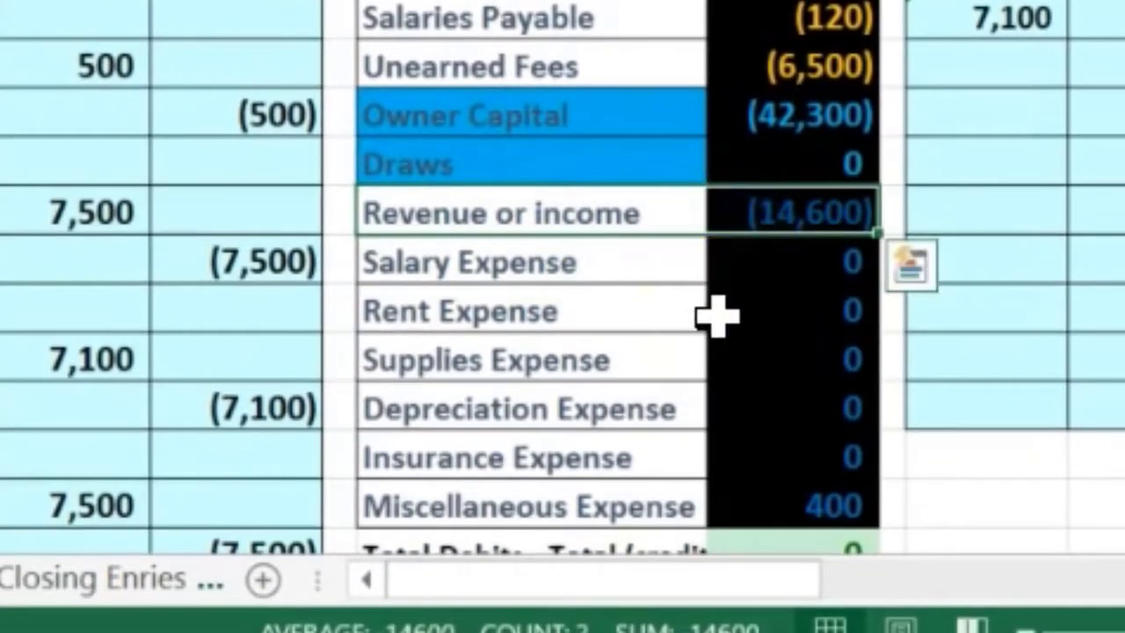
pyautogui.rightClick(502, 215)
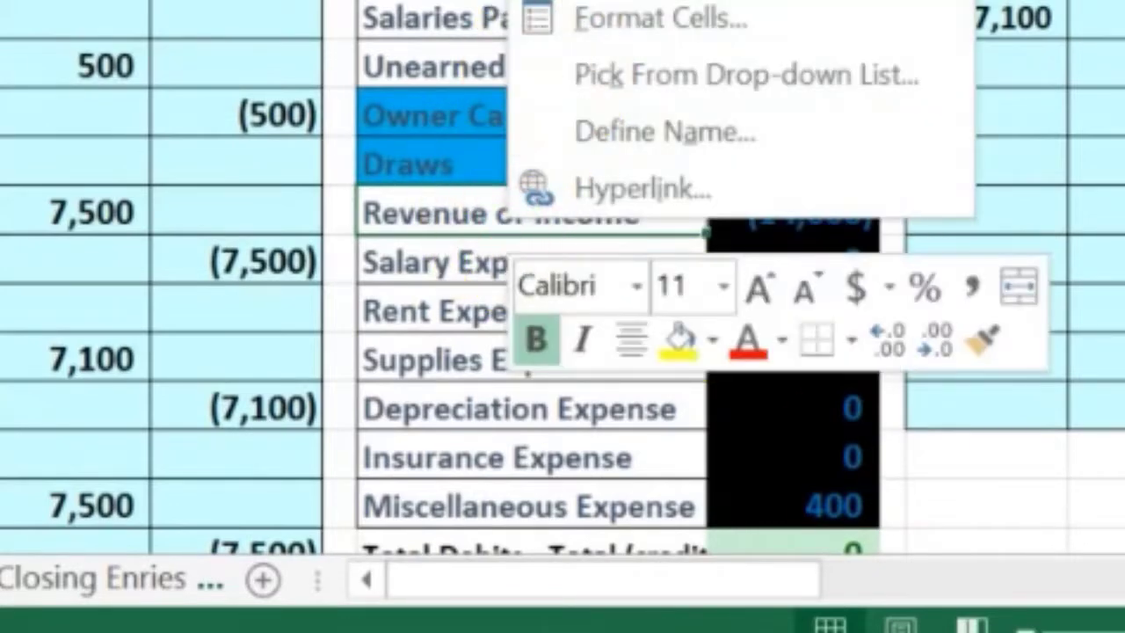
pyautogui.click(276, 389)
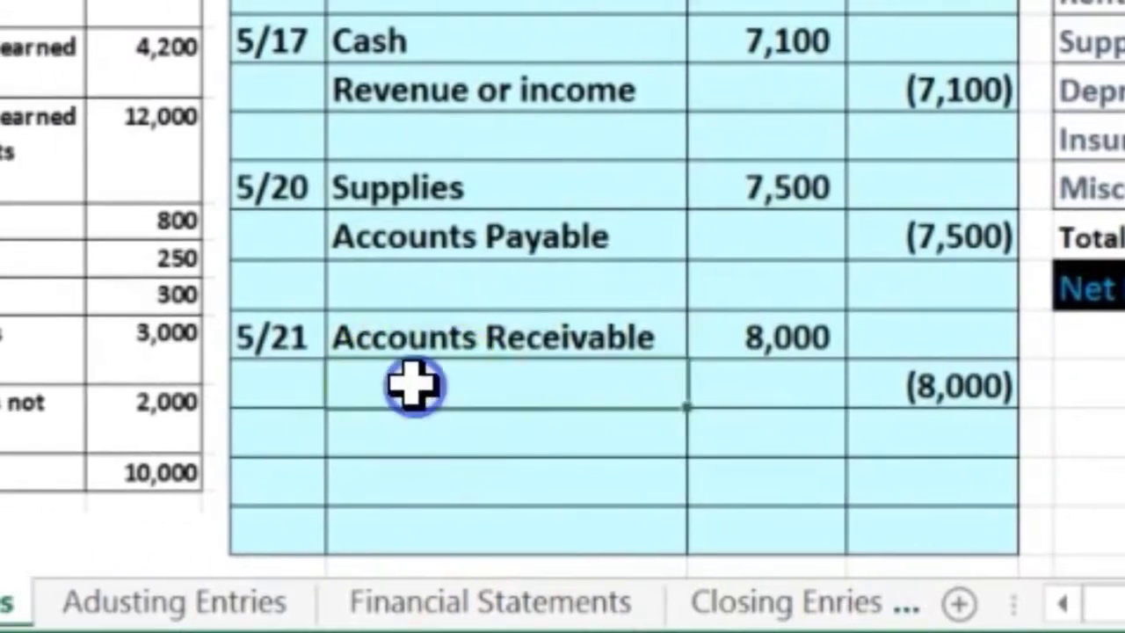
pyautogui.rightClick(413, 386)
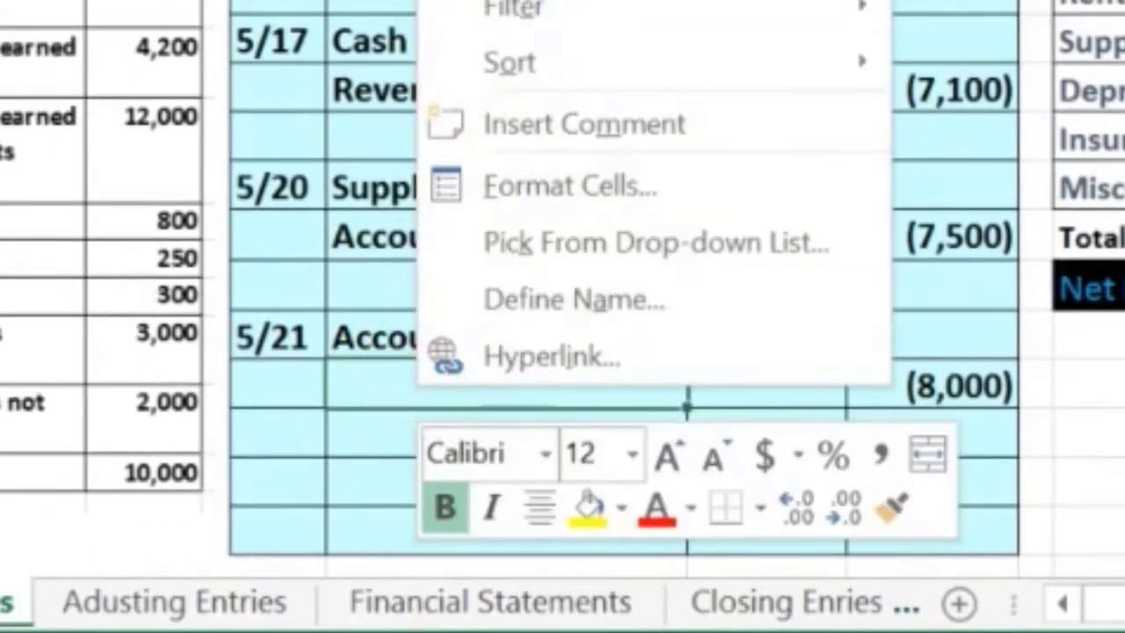
pyautogui.hotkey('ctrl', 'v')
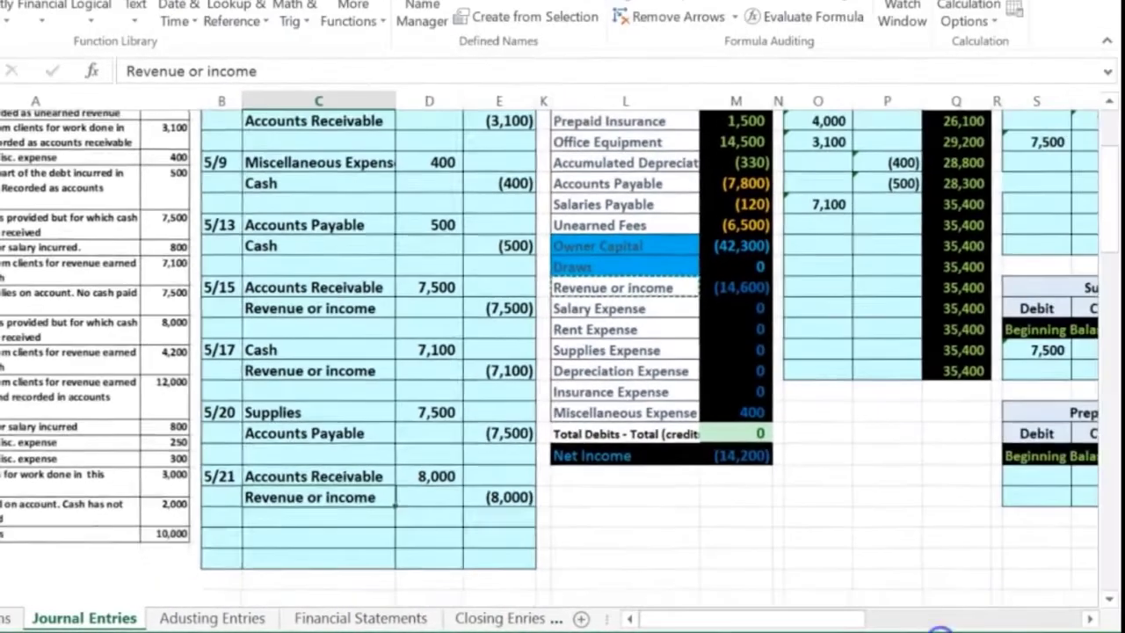
# Post the 5/21 debit to the Accounts Receivable ledger by linking S11 in its Debit column to D26.
pyautogui.click(941, 629)
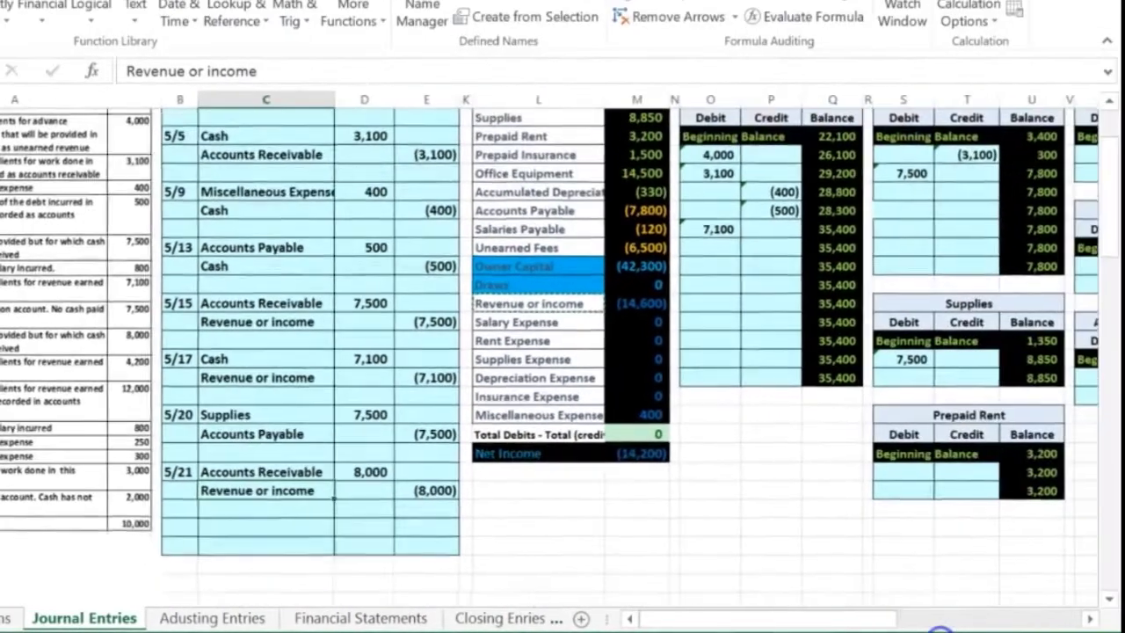
pyautogui.click(941, 630)
pyautogui.click(1089, 619)
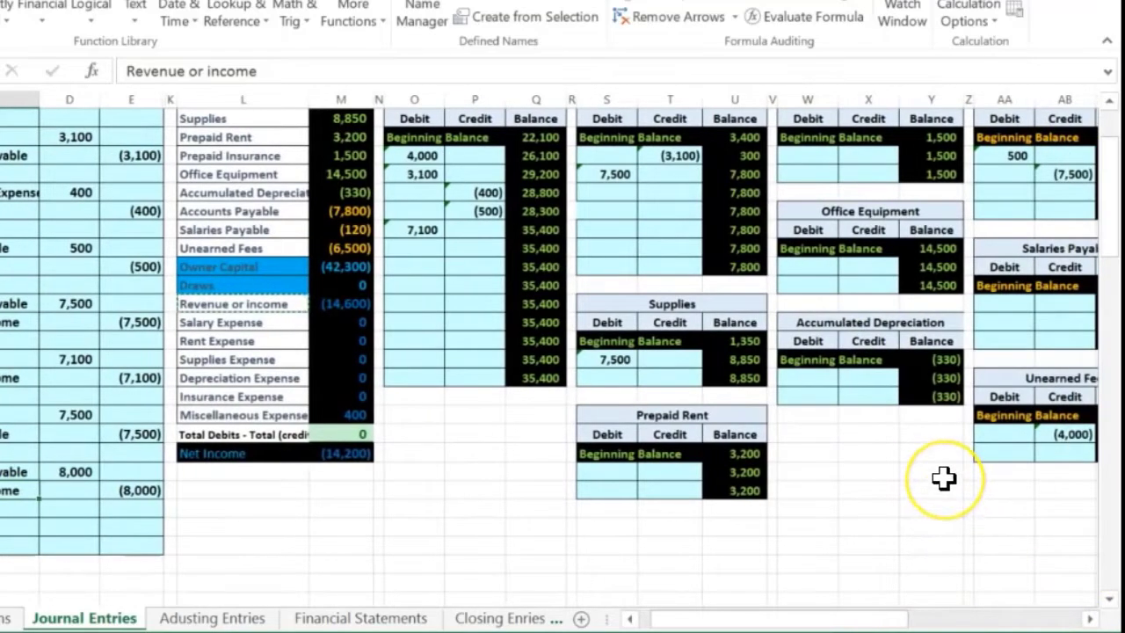
pyautogui.scroll(2, 942, 478)
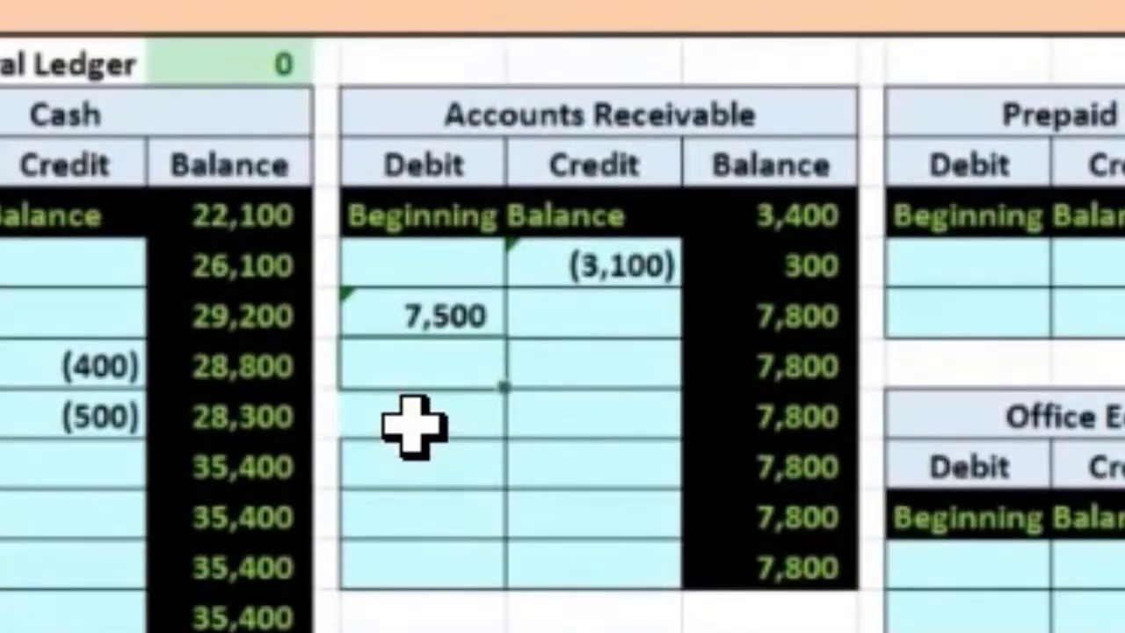
pyautogui.click(472, 372)
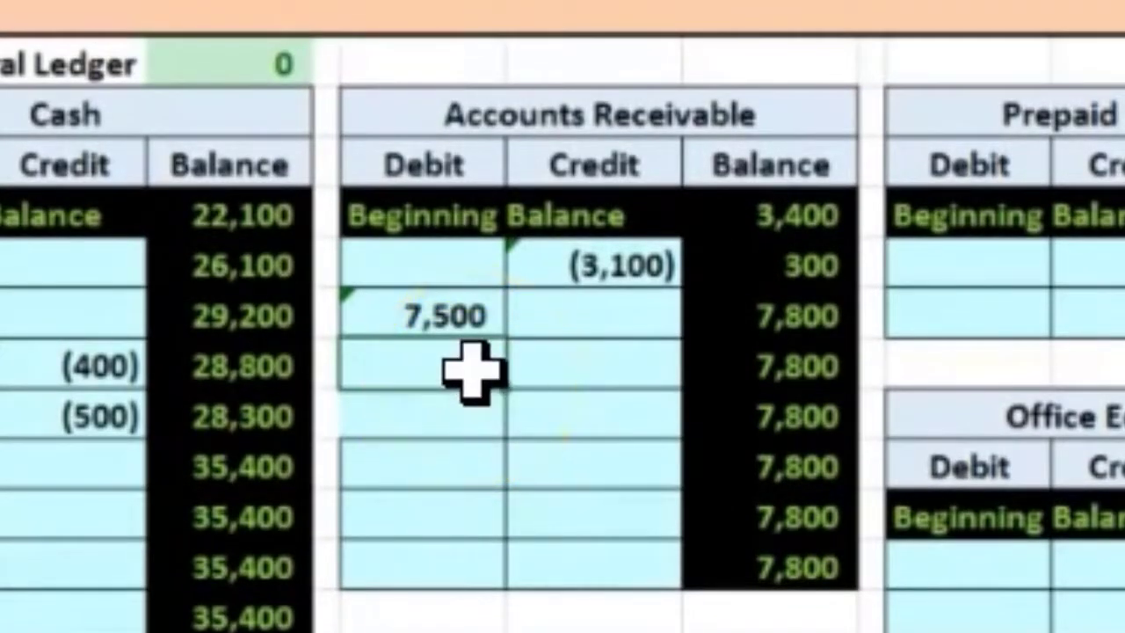
pyautogui.write('=')
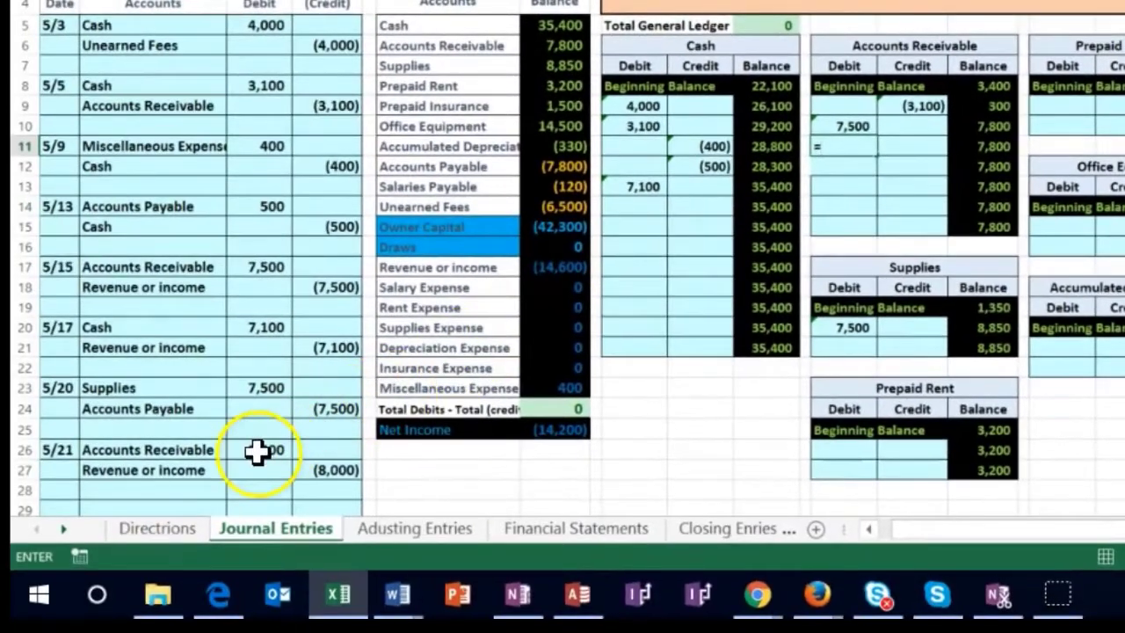
pyautogui.click(256, 451)
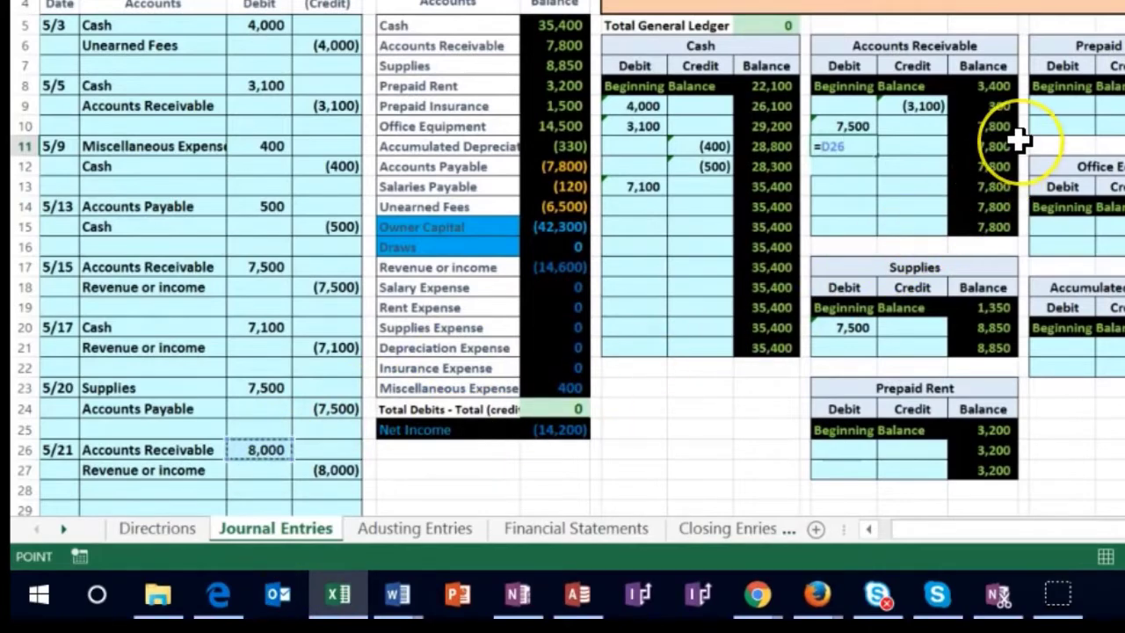
pyautogui.press('Return')
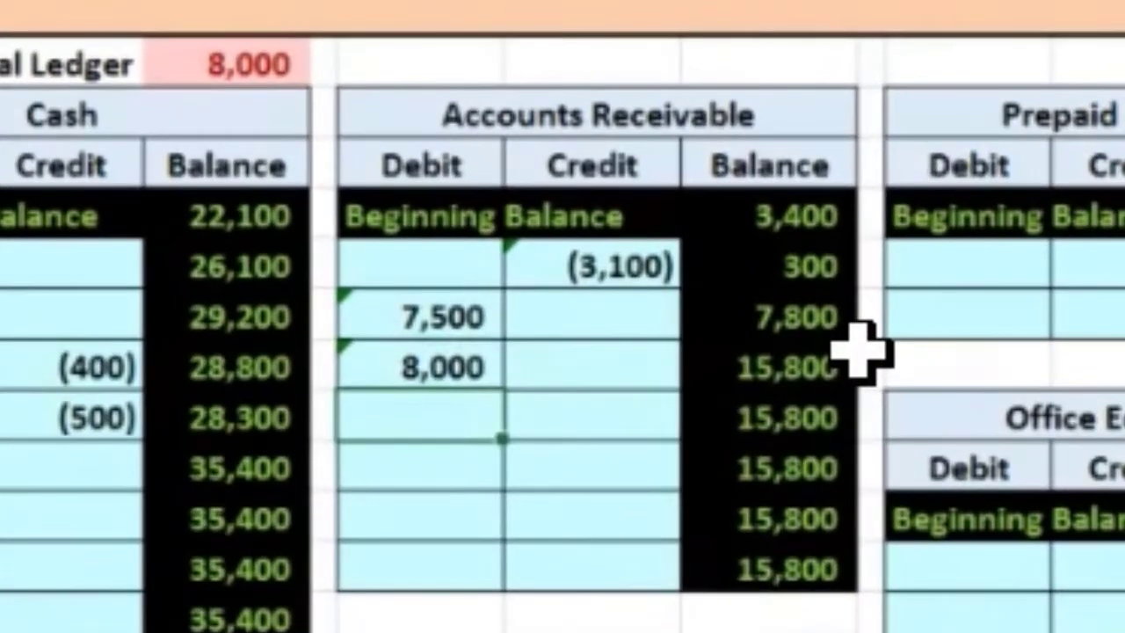
# Compare the Accounts Receivable ledger balance with the Accounts Receivable amount in the trial balance.
pyautogui.click(869, 141)
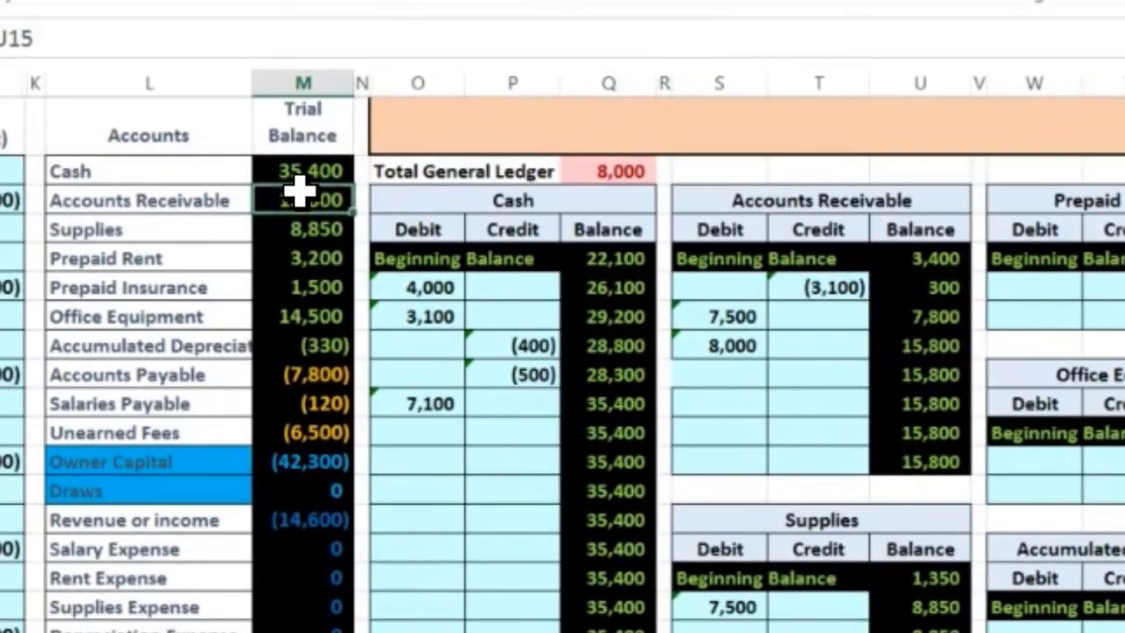
pyautogui.click(299, 195)
pyautogui.click(949, 374)
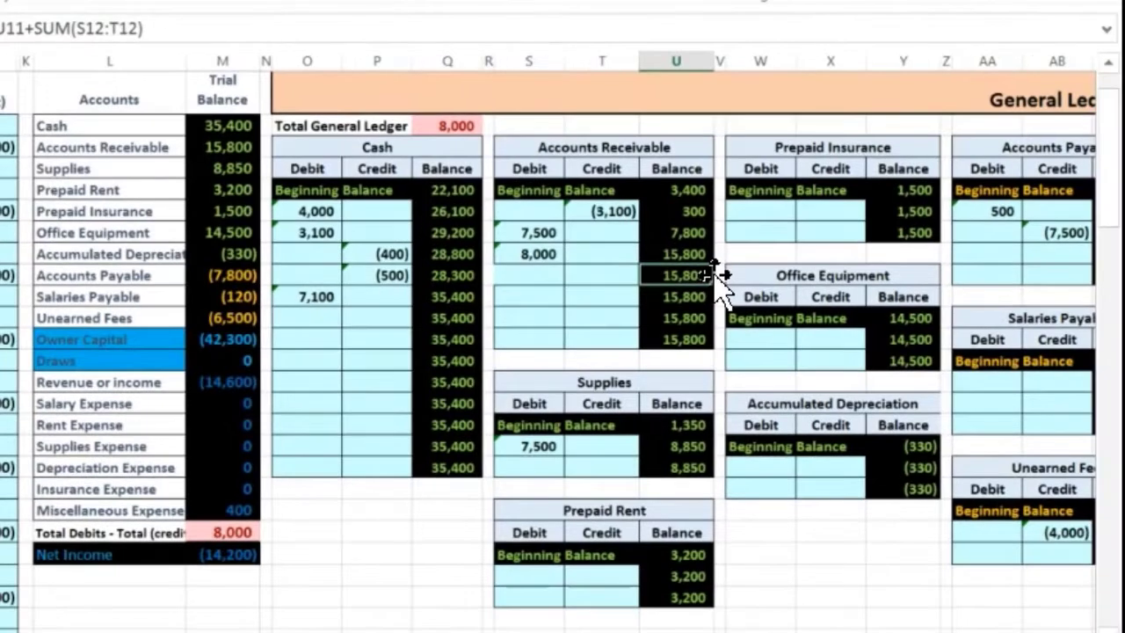
# Post the 5/21 credit to the Revenue or income ledger by linking AF21 in its Credit column to E27.
pyautogui.click(977, 364)
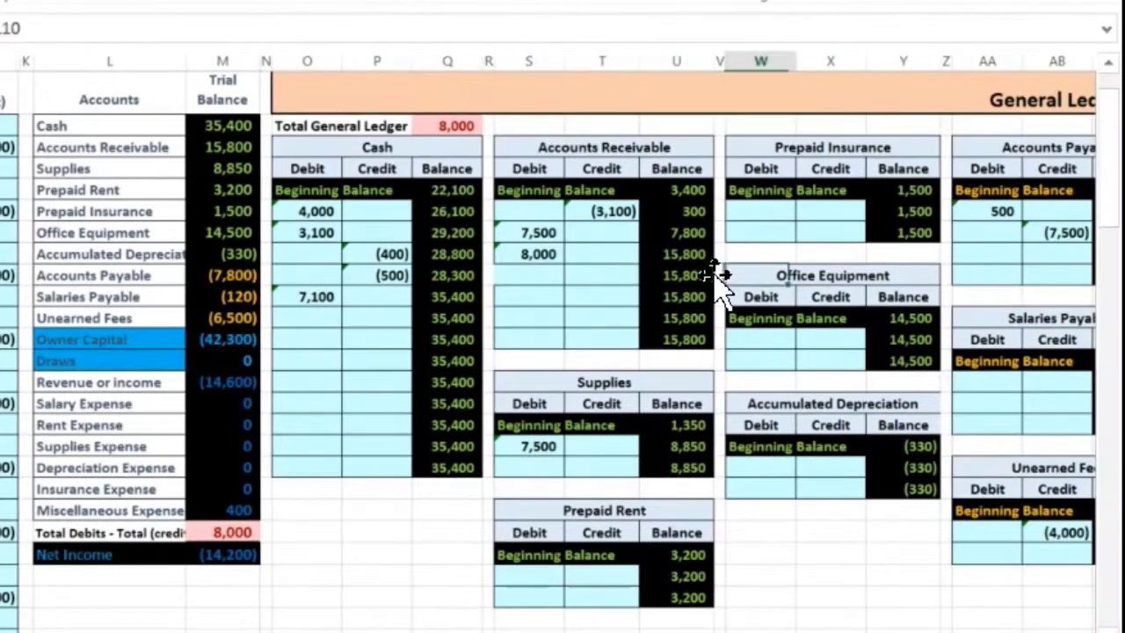
pyautogui.press('Right')
pyautogui.press('Right')
pyautogui.press('Right')
pyautogui.press('Right')
pyautogui.press('Right')
pyautogui.press('Right')
pyautogui.press('Right')
pyautogui.press('Right')
pyautogui.press('Right')
pyautogui.press('Right')
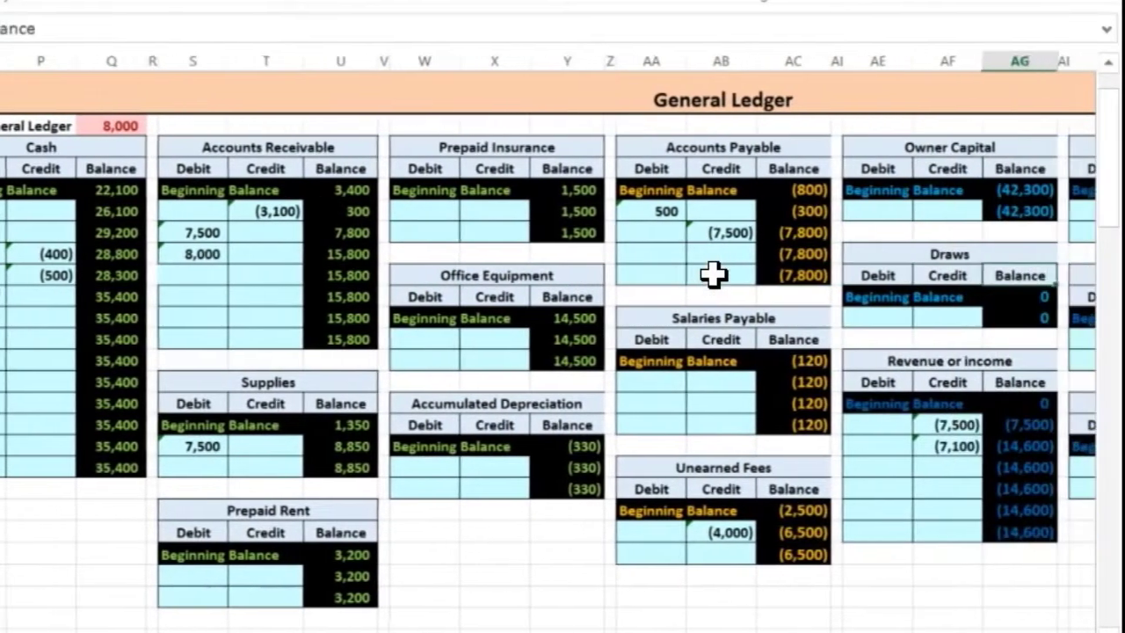
pyautogui.press('Right')
pyautogui.press('Right')
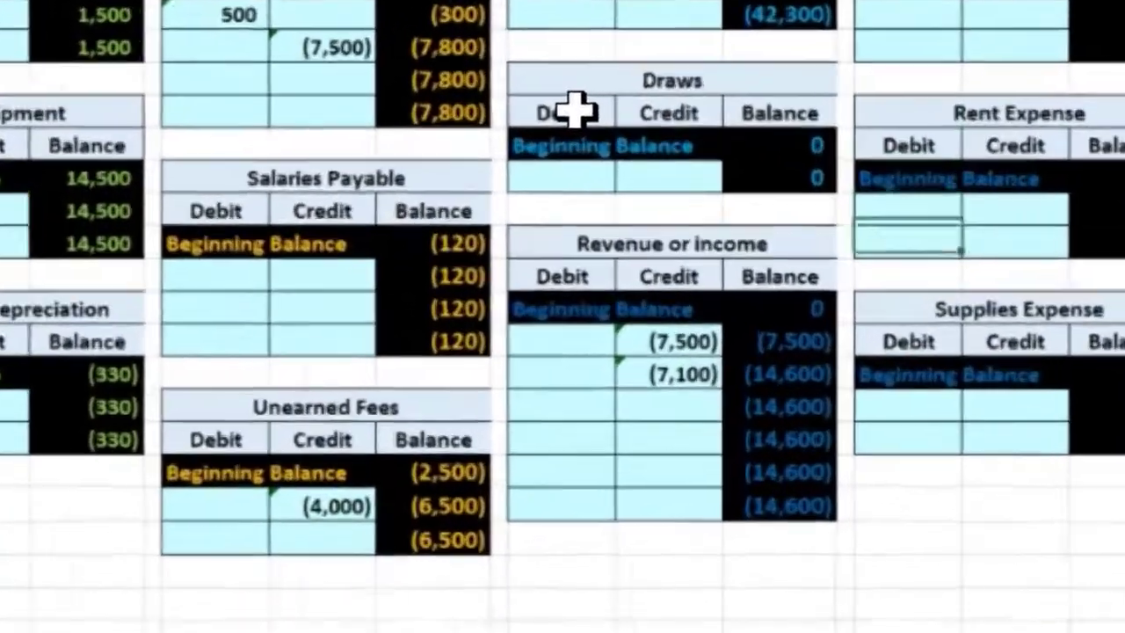
pyautogui.press('Down')
pyautogui.press('Down')
pyautogui.press('Down')
pyautogui.press('Down')
pyautogui.press('Down')
pyautogui.press('Down')
pyautogui.press('Down')
pyautogui.press('Down')
pyautogui.press('Down')
pyautogui.press('Down')
pyautogui.press('Left')
pyautogui.press('Left')
pyautogui.press('Left')
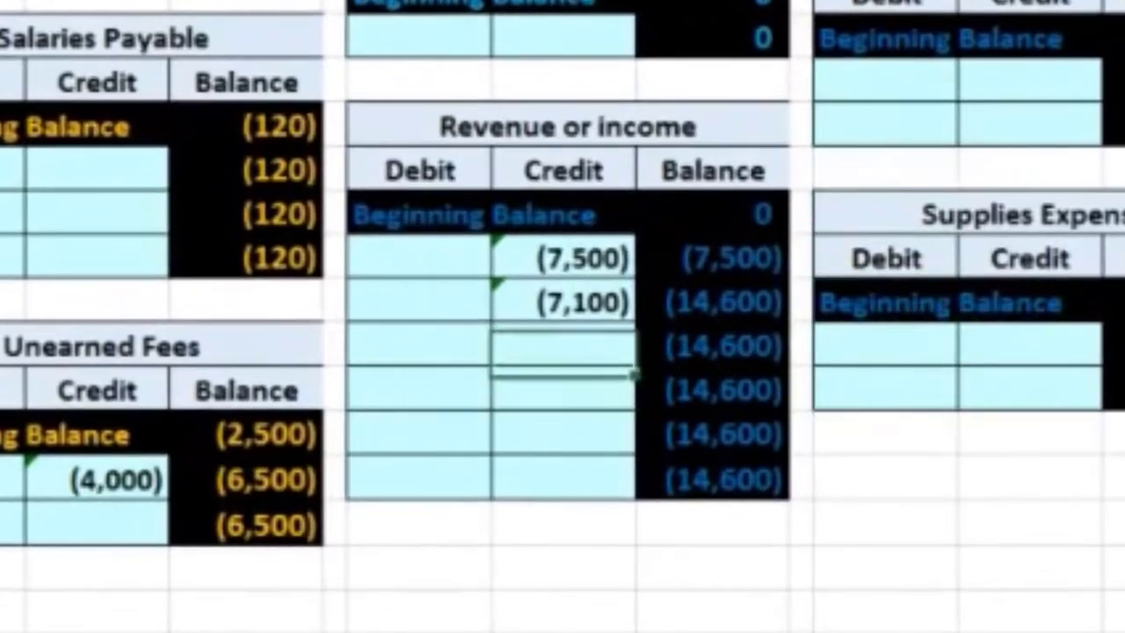
pyautogui.press('Up')
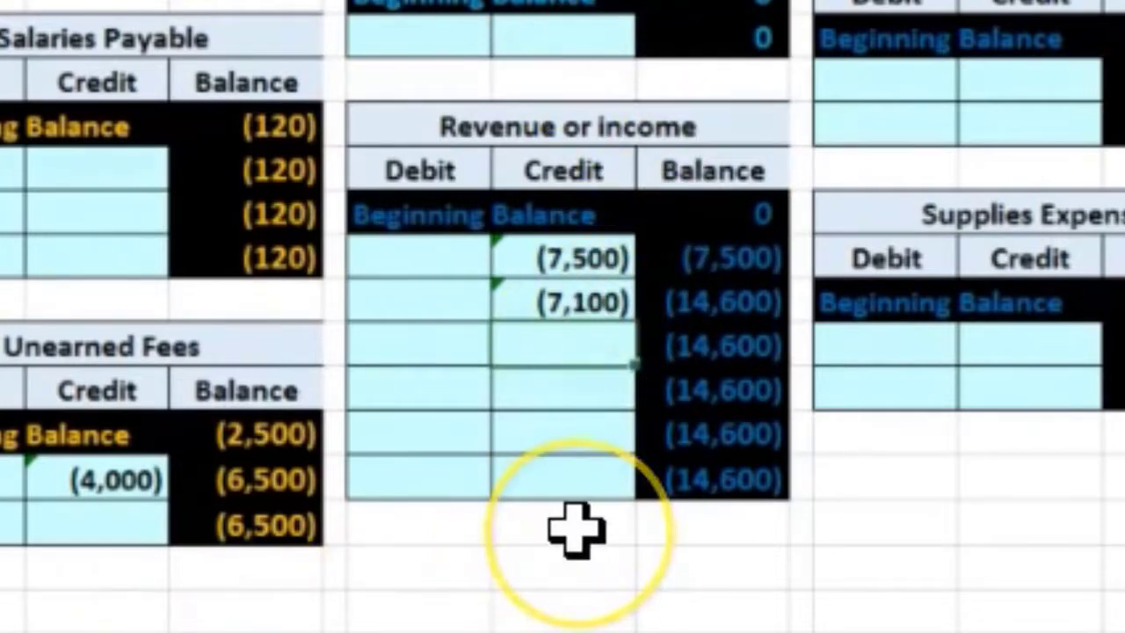
pyautogui.write('=')
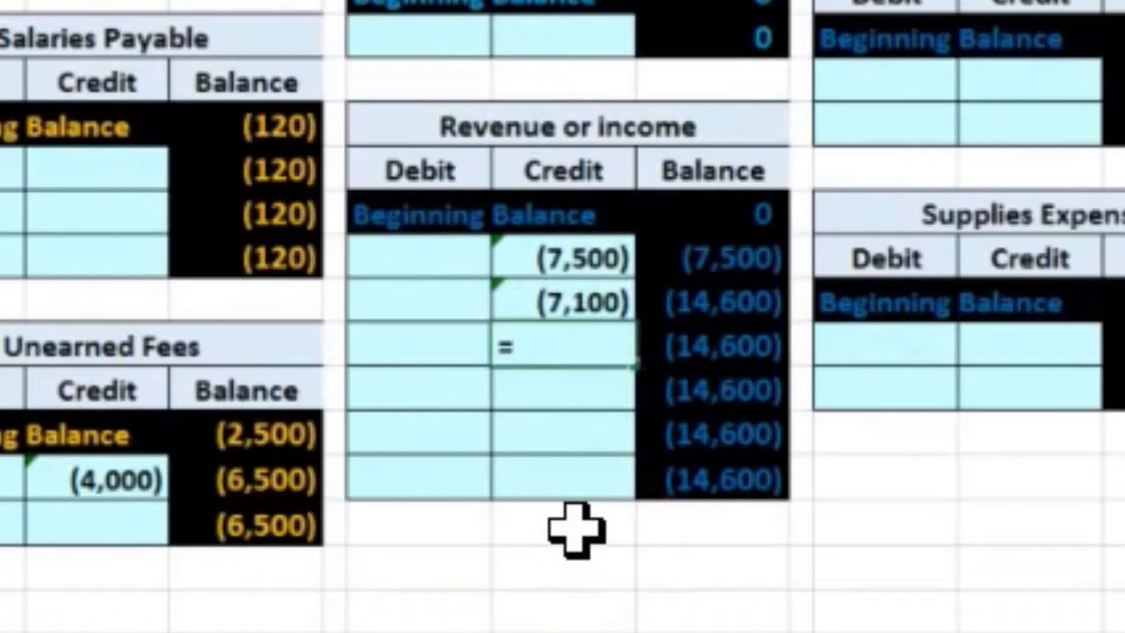
pyautogui.press('Left')
pyautogui.press('Left')
pyautogui.press('Left')
pyautogui.press('Left')
pyautogui.press('Left')
pyautogui.press('Left')
pyautogui.press('Left')
pyautogui.press('Left')
pyautogui.press('Left')
pyautogui.press('Left')
pyautogui.press('Left')
pyautogui.press('Left')
pyautogui.press('Left')
pyautogui.press('Left')
pyautogui.press('Left')
pyautogui.press('Left')
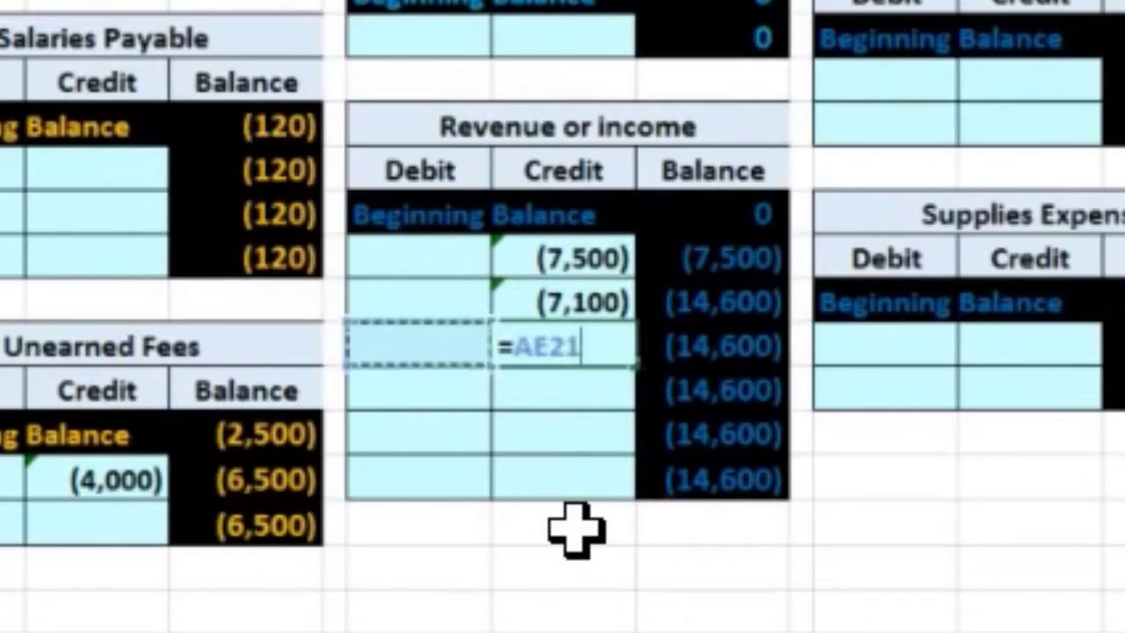
pyautogui.hotkey('ctrl', 'pageup')
pyautogui.hotkey('ctrl', 'pageup')
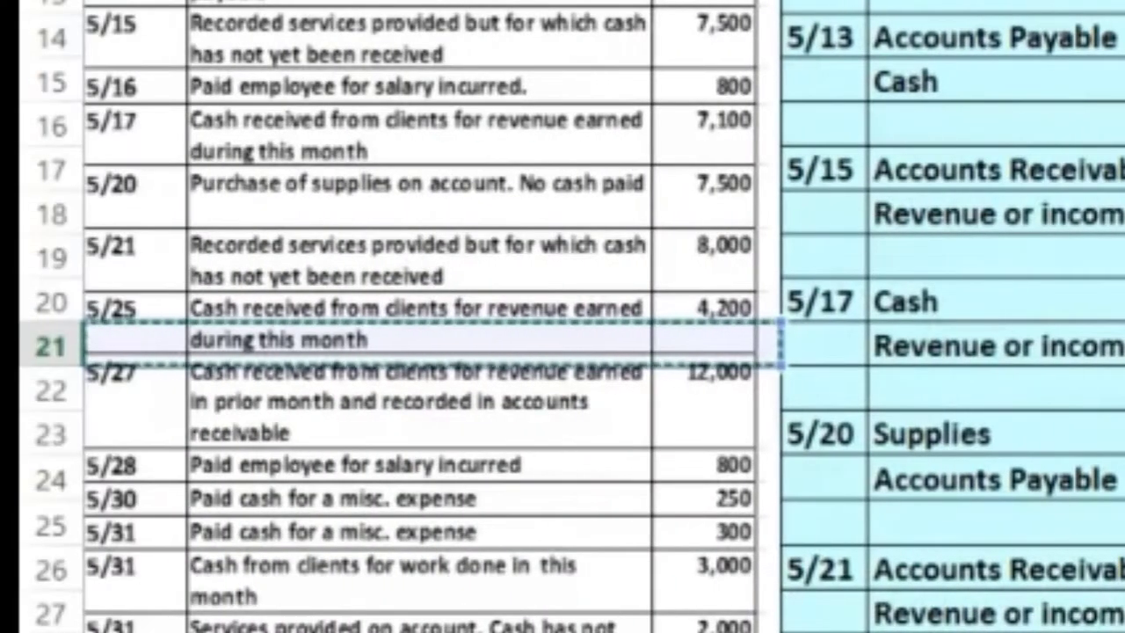
pyautogui.press('Down')
pyautogui.press('Down')
pyautogui.press('Down')
pyautogui.press('Down')
pyautogui.press('Down')
pyautogui.press('Down')
pyautogui.press('Down')
pyautogui.press('Down')
pyautogui.press('Down')
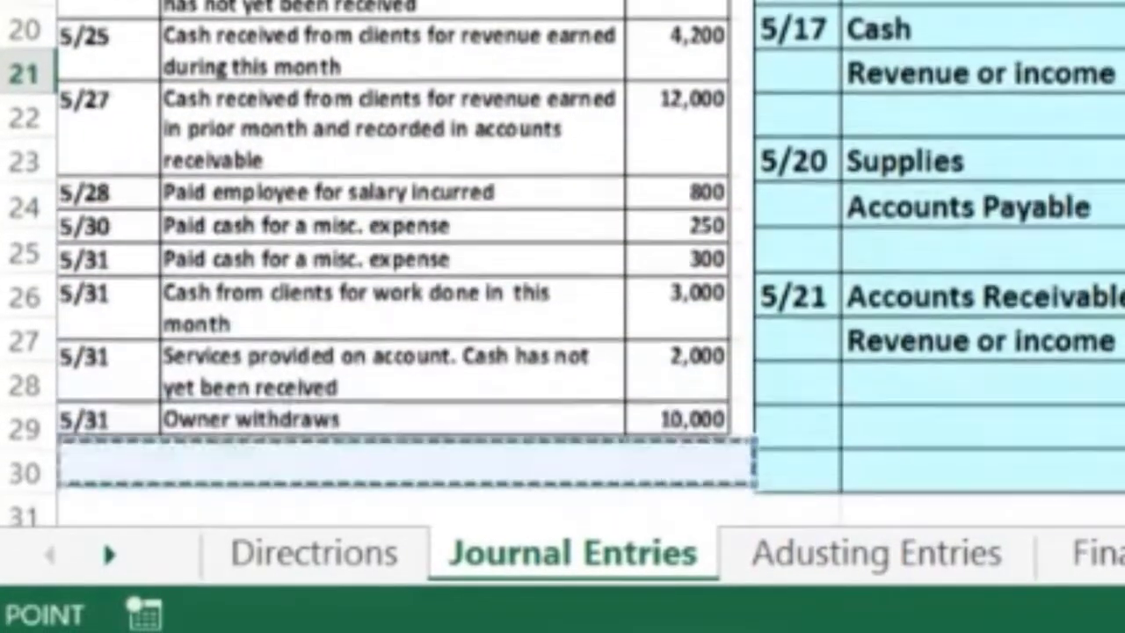
pyautogui.press('Down')
pyautogui.press('Down')
pyautogui.press('Right')
pyautogui.press('Right')
pyautogui.press('Right')
pyautogui.press('Right')
pyautogui.press('Up')
pyautogui.press('Up')
pyautogui.press('Up')
pyautogui.press('Up')
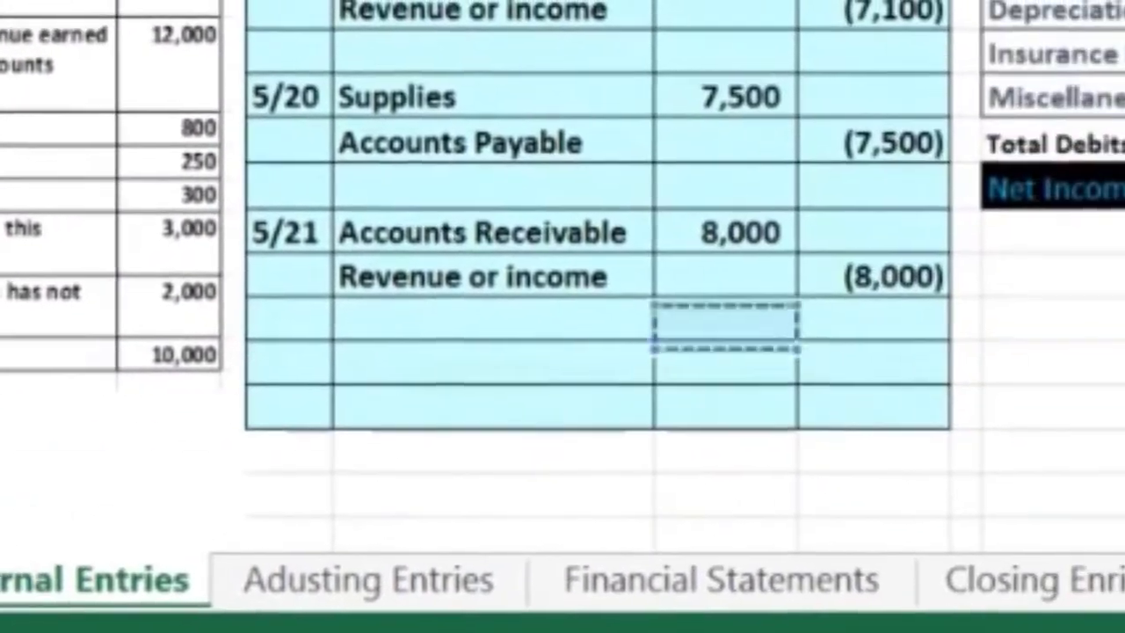
pyautogui.press('Right')
pyautogui.press('Up')
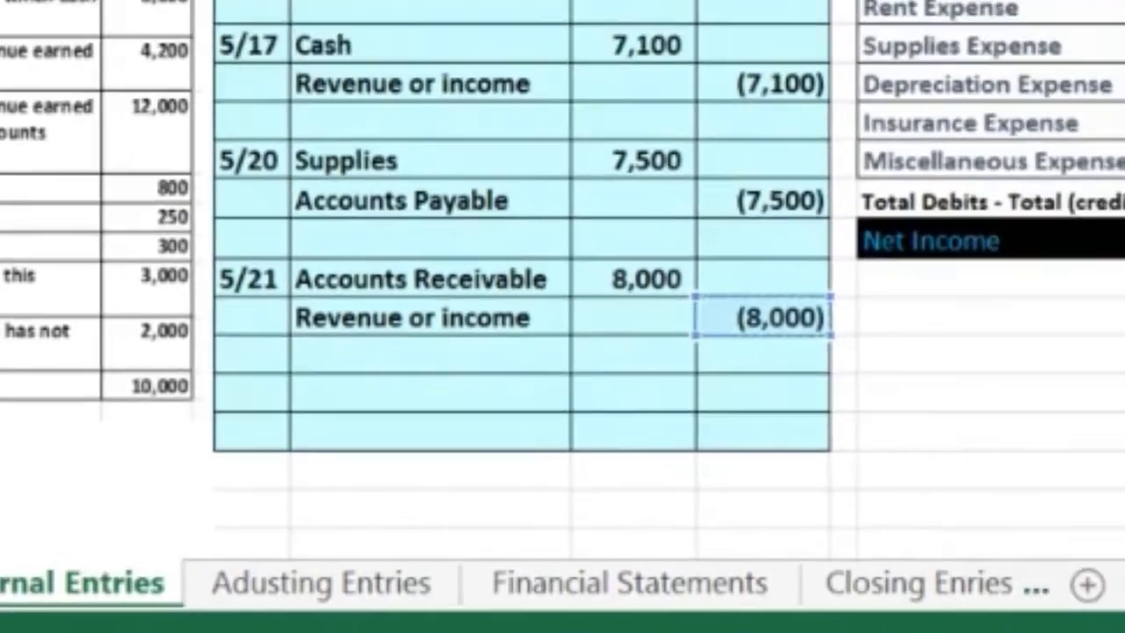
pyautogui.press('Return')
# Review the credits posted in the Revenue or income ledger and its running balance.
pyautogui.press('Right')
pyautogui.press('Right')
pyautogui.press('Right')
pyautogui.press('Right')
pyautogui.press('Right')
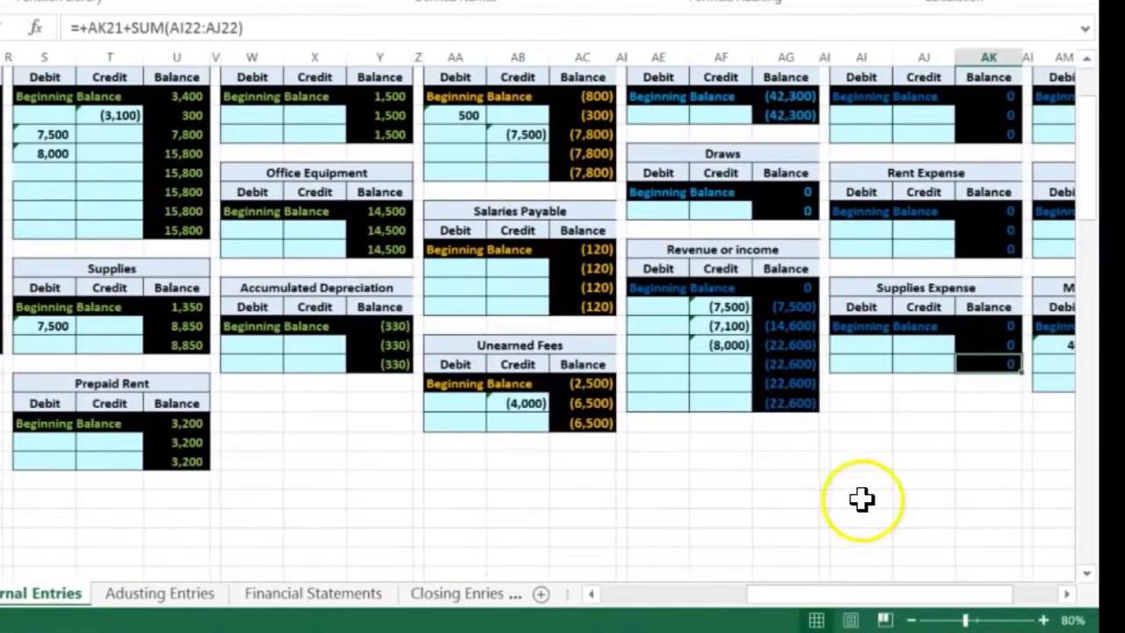
pyautogui.moveTo(754, 308); pyautogui.dragTo(726, 341)
pyautogui.moveTo(560, 347); pyautogui.dragTo(562, 352)
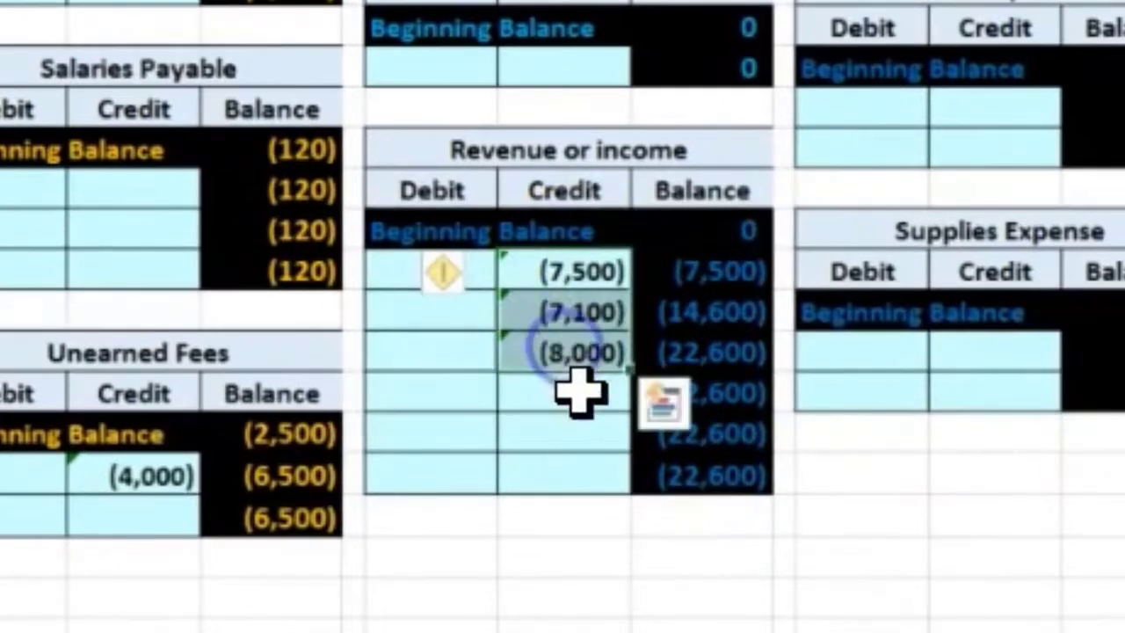
# Check the Revenue or income ledger's running balance, the trial balance's debit-credit difference, and the income and expense amounts behind Net Income.
pyautogui.click(560, 439)
pyautogui.click(724, 356)
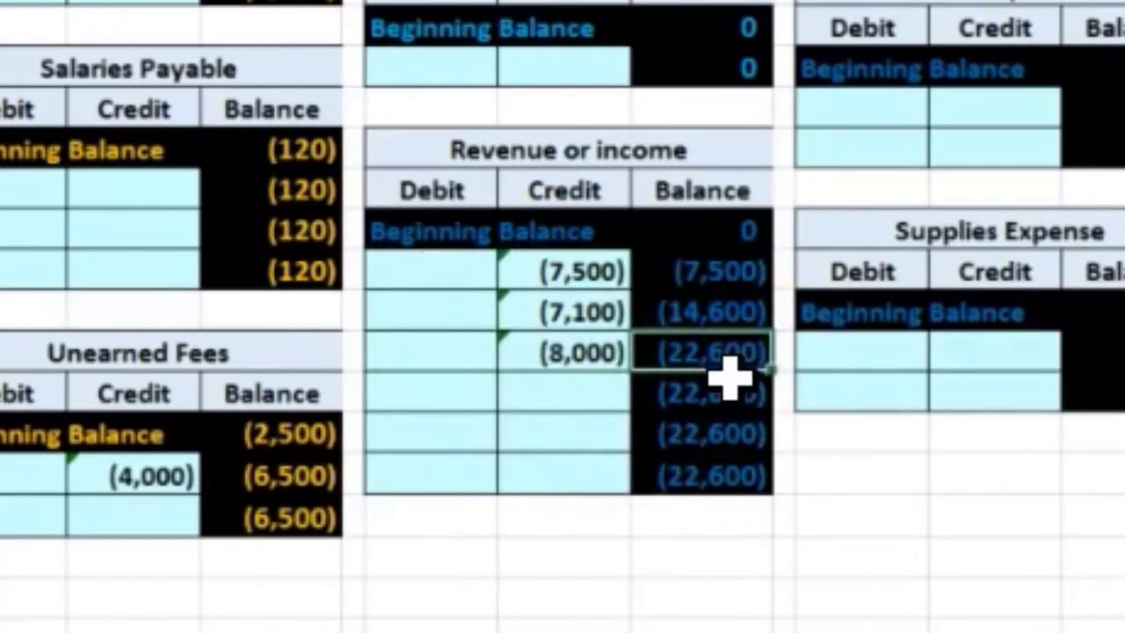
pyautogui.press('Left')
pyautogui.press('Left')
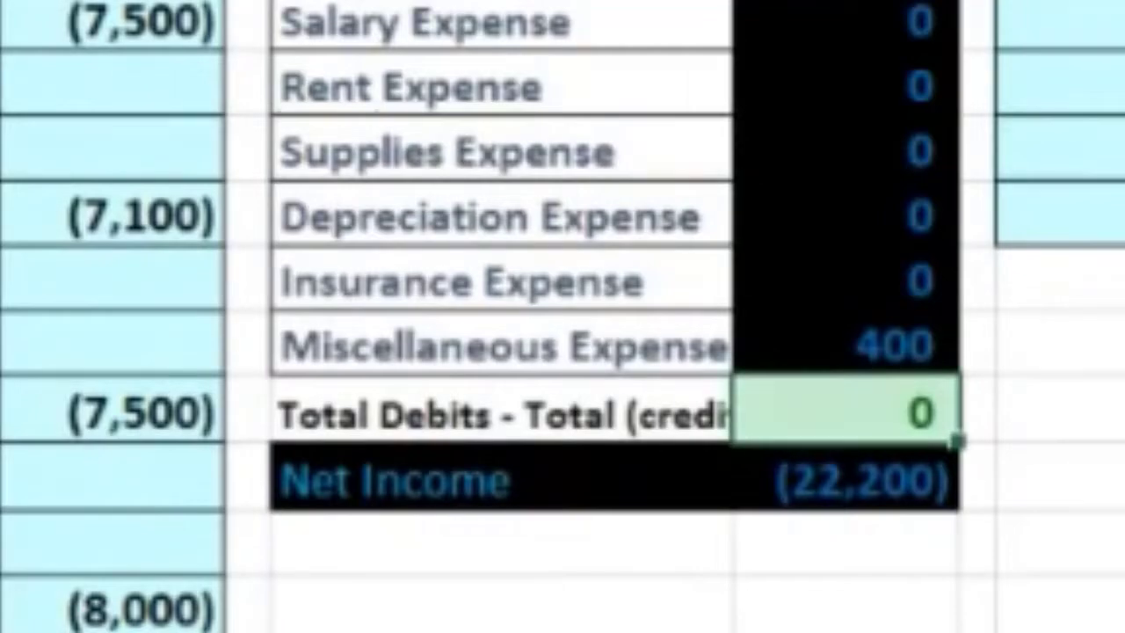
pyautogui.click(844, 477)
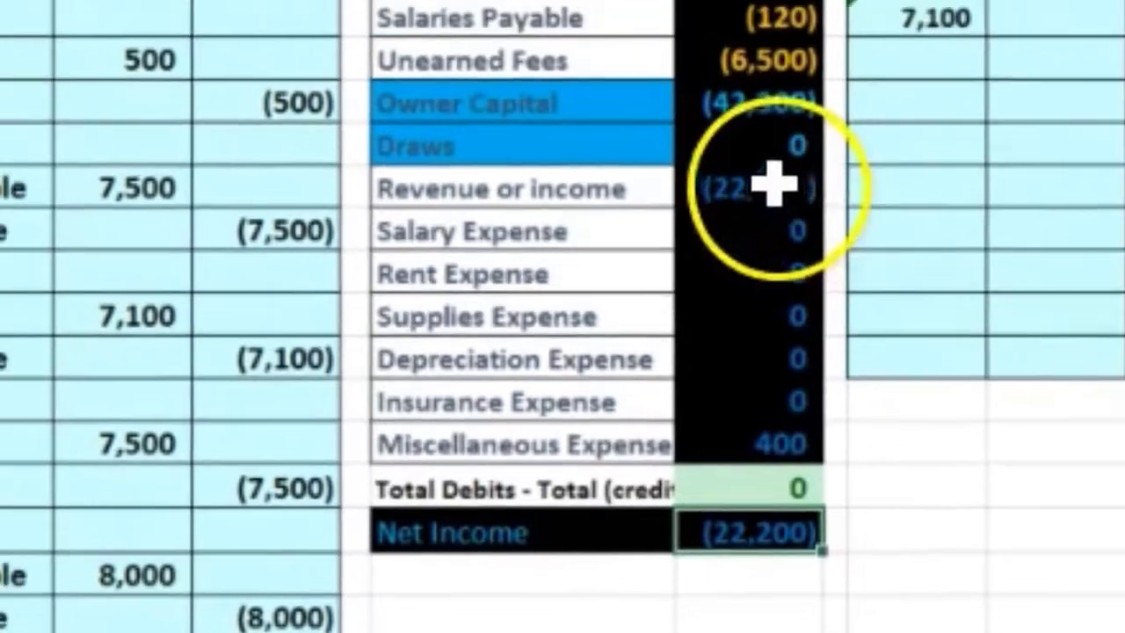
pyautogui.moveTo(769, 208); pyautogui.dragTo(764, 453)
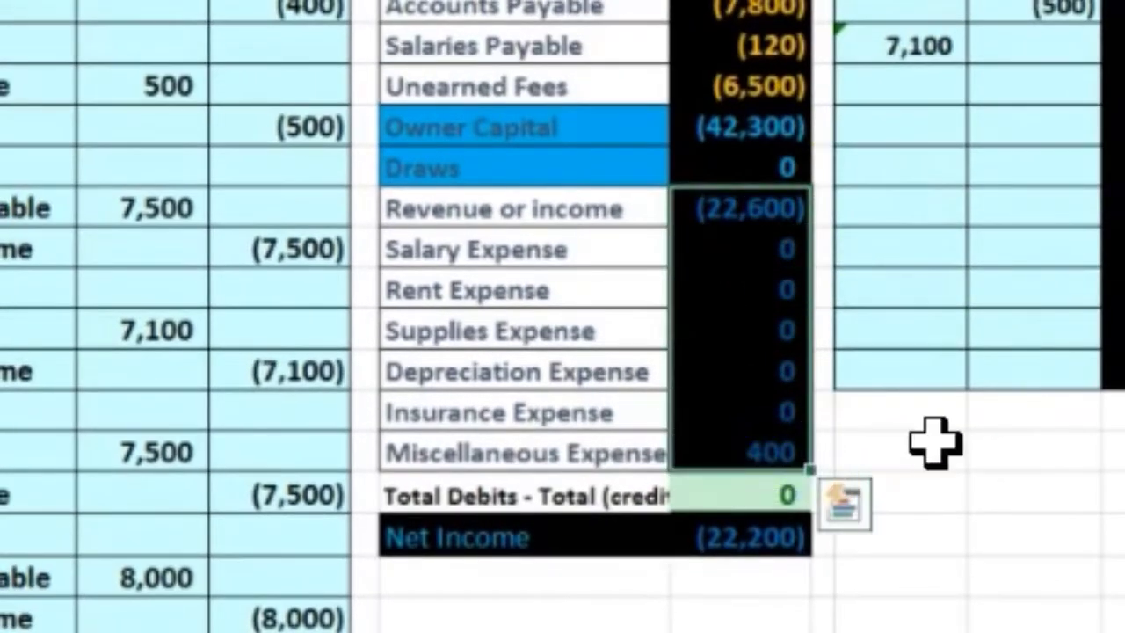
pyautogui.click(934, 442)
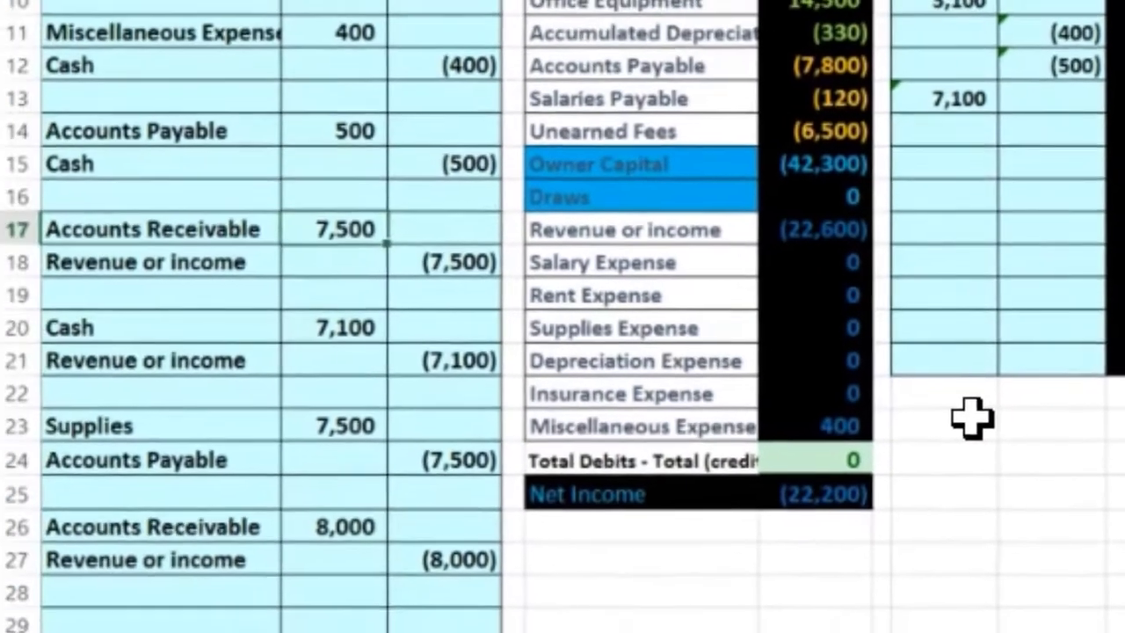
# Enter the date 5/25 for the next journal entry in B29, leaving a blank row below the 5/21 entry.
pyautogui.hscroll(-5, 973, 418)
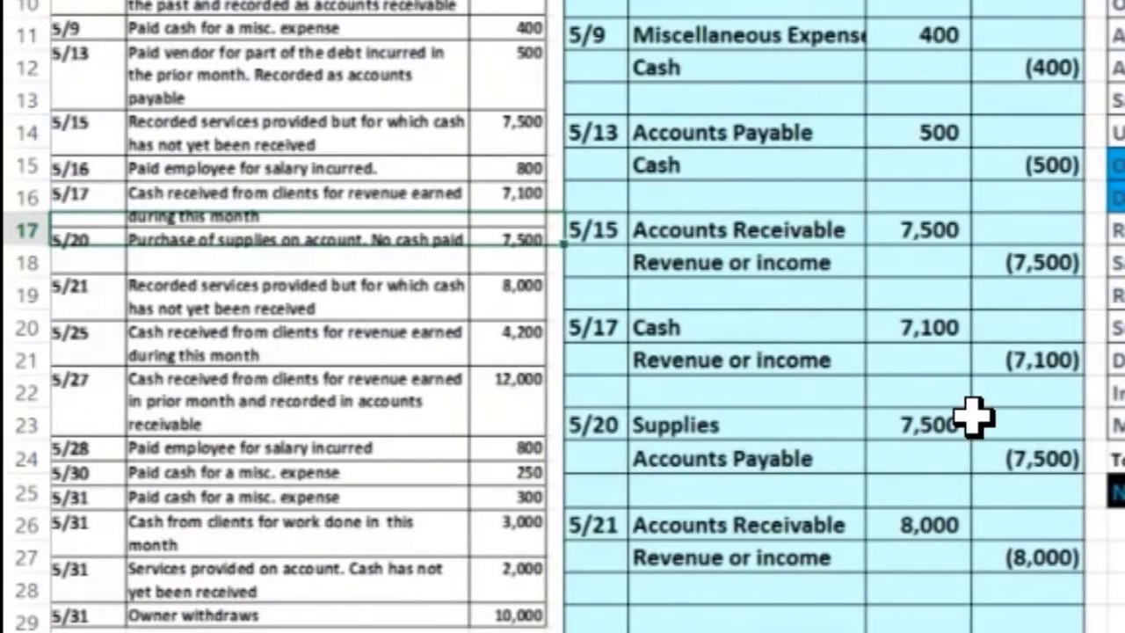
pyautogui.press('Down')
pyautogui.press('Down')
pyautogui.press('Down')
pyautogui.press('Down')
pyautogui.press('Down')
pyautogui.press('Down')
pyautogui.press('Down')
pyautogui.press('Down')
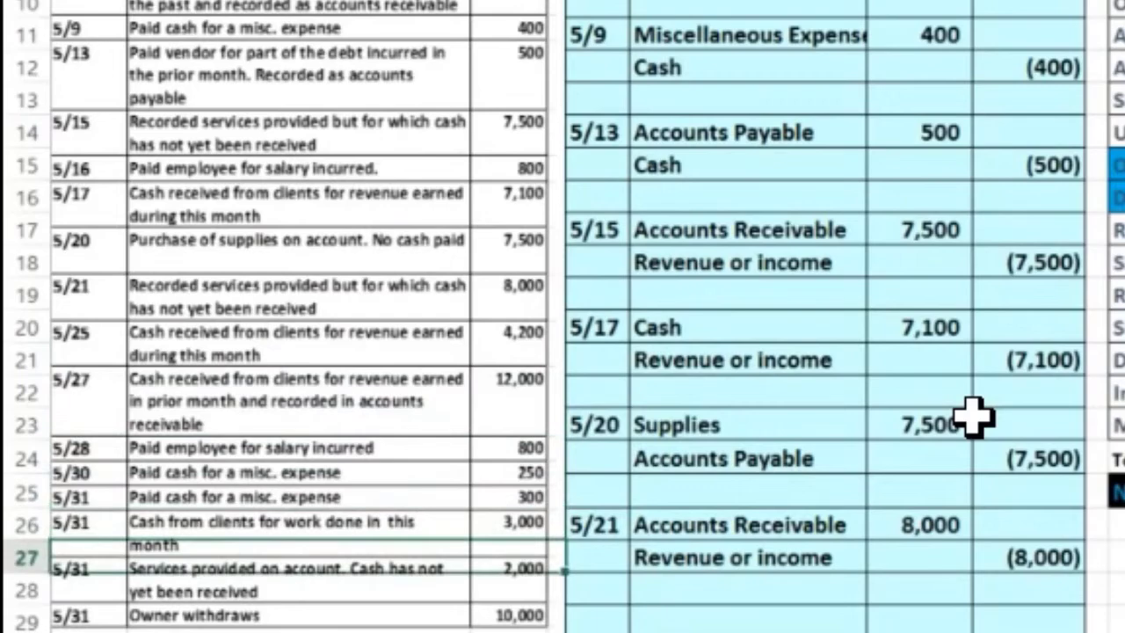
pyautogui.press('Down')
pyautogui.press('Down')
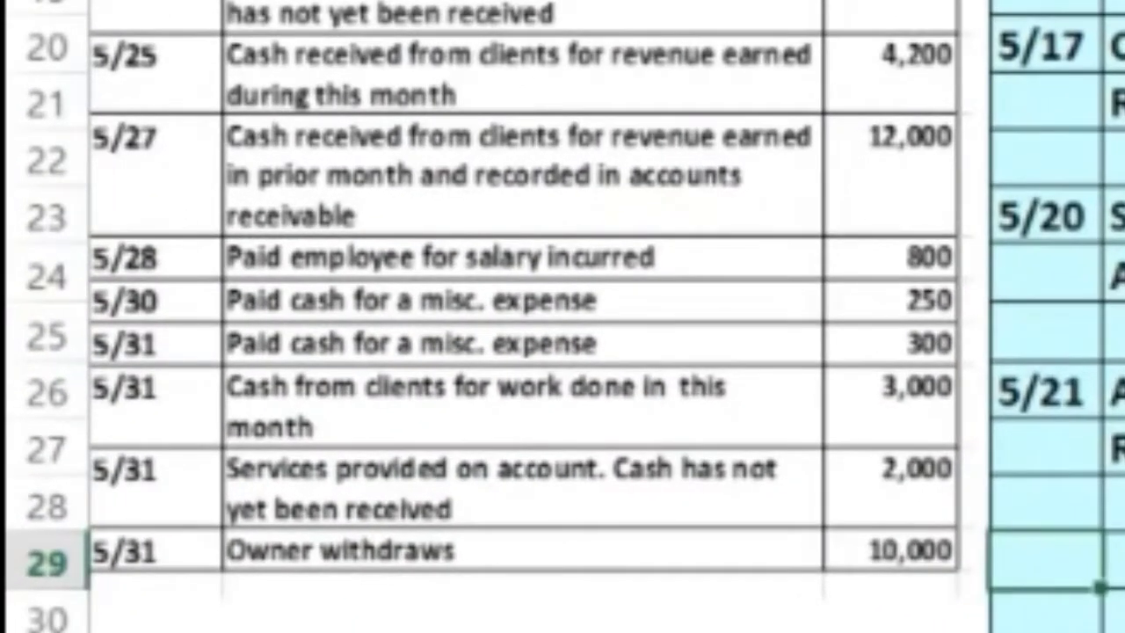
pyautogui.write('5/')
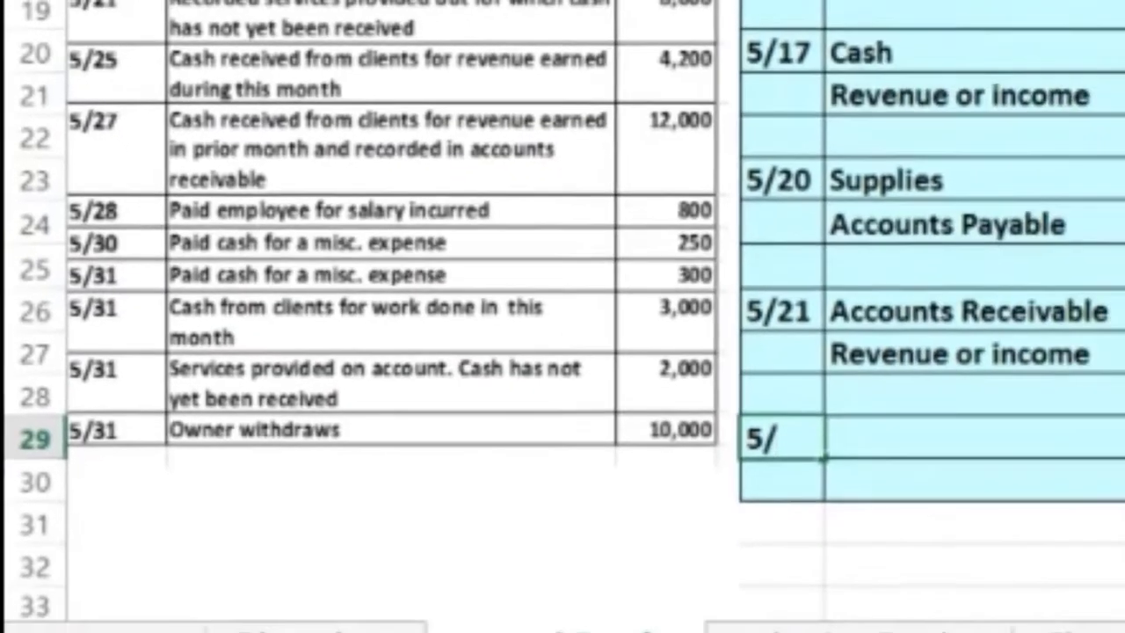
pyautogui.write('25')
pyautogui.press('Return')
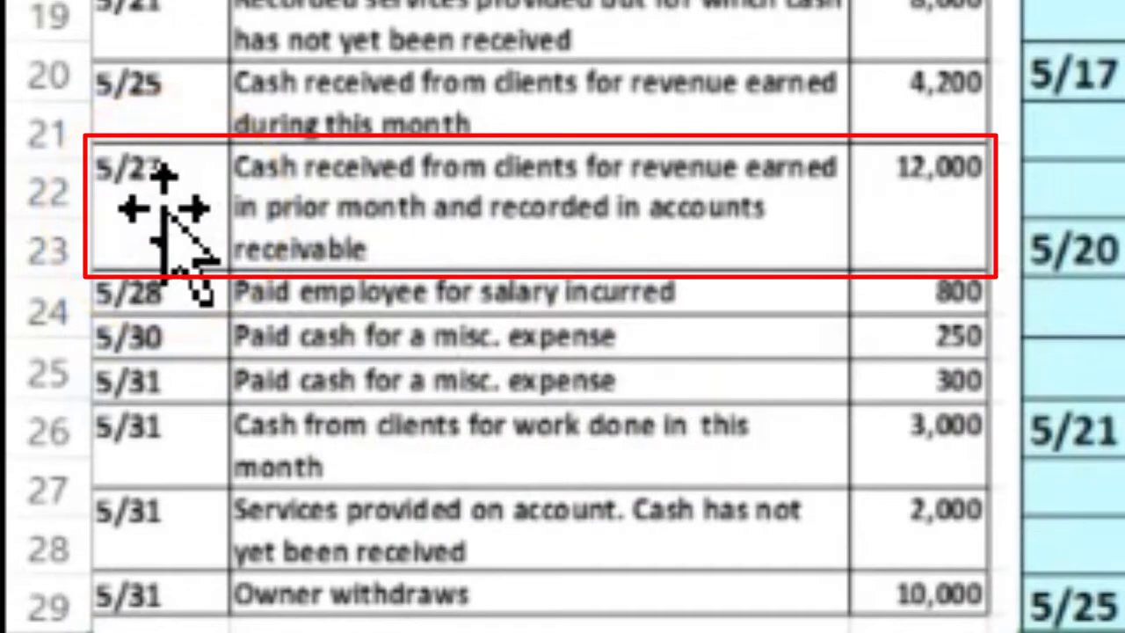
# Copy the Cash account name from the trial balance into C29 as the 5/25 entry's debit account.
pyautogui.click(841, 372)
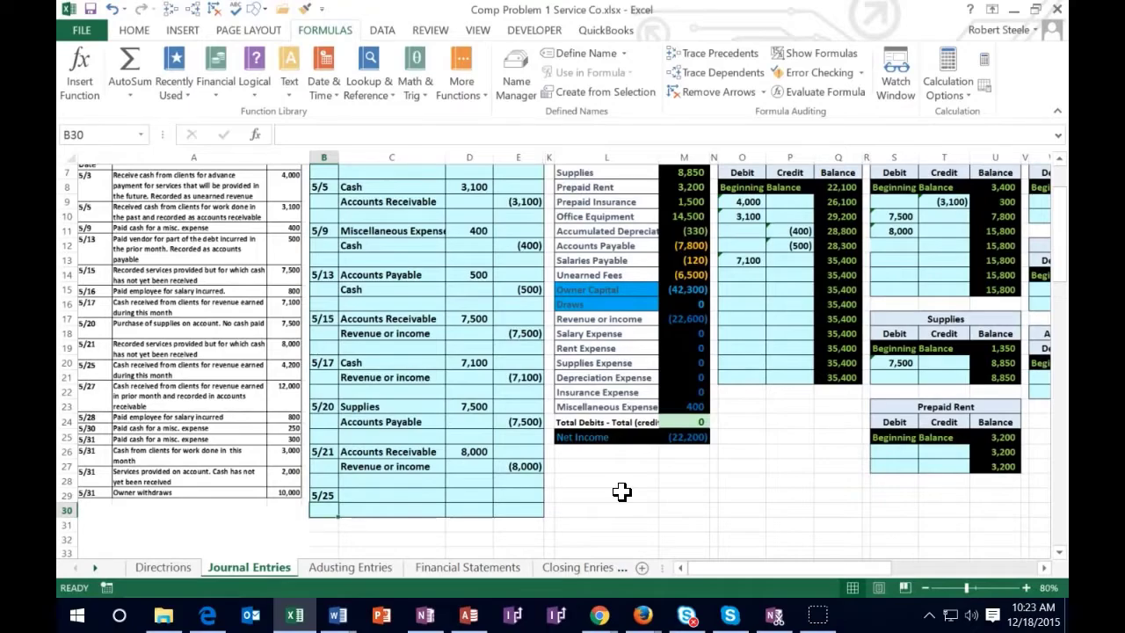
pyautogui.scroll(2, 622, 492)
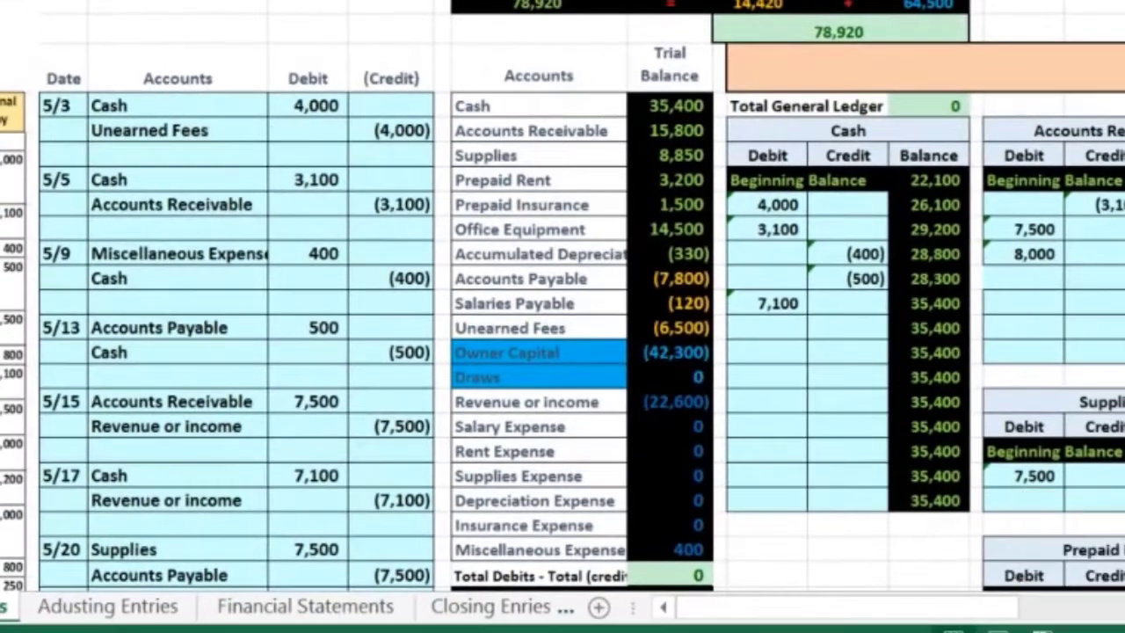
pyautogui.scroll(3, 798, 570)
pyautogui.moveTo(823, 611); pyautogui.dragTo(773, 618)
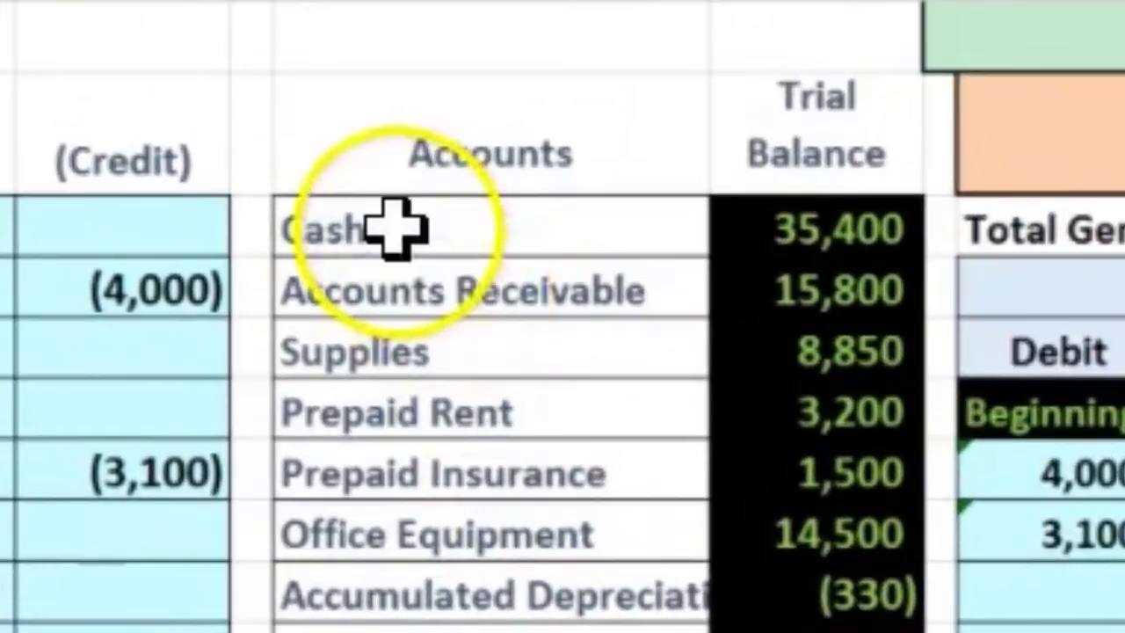
pyautogui.moveTo(718, 48); pyautogui.dragTo(904, 49)
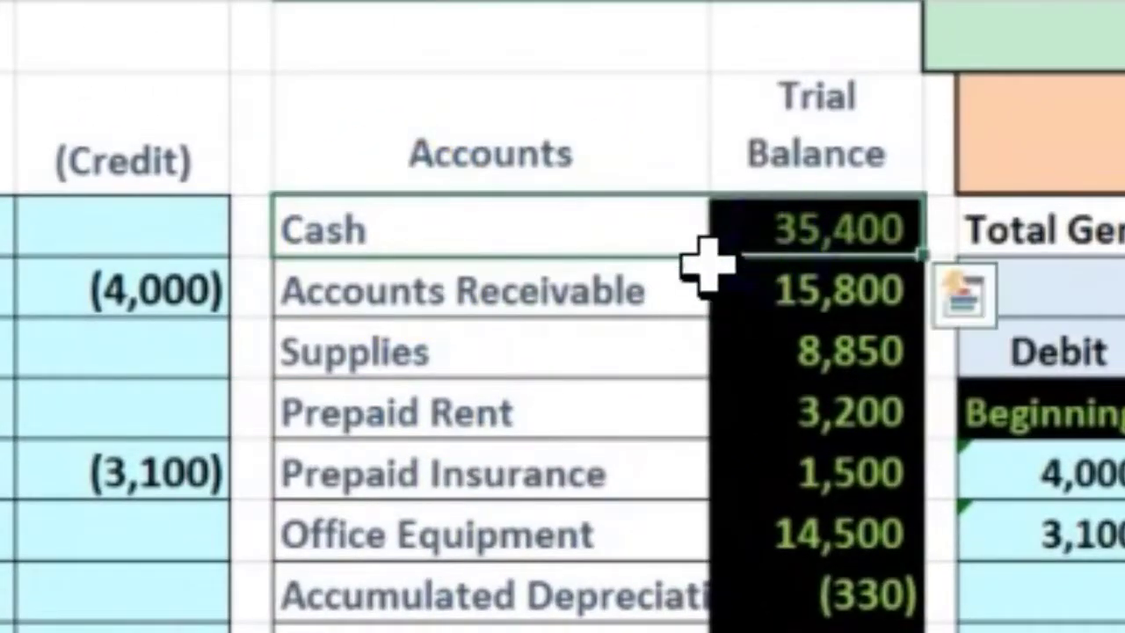
pyautogui.click(452, 230)
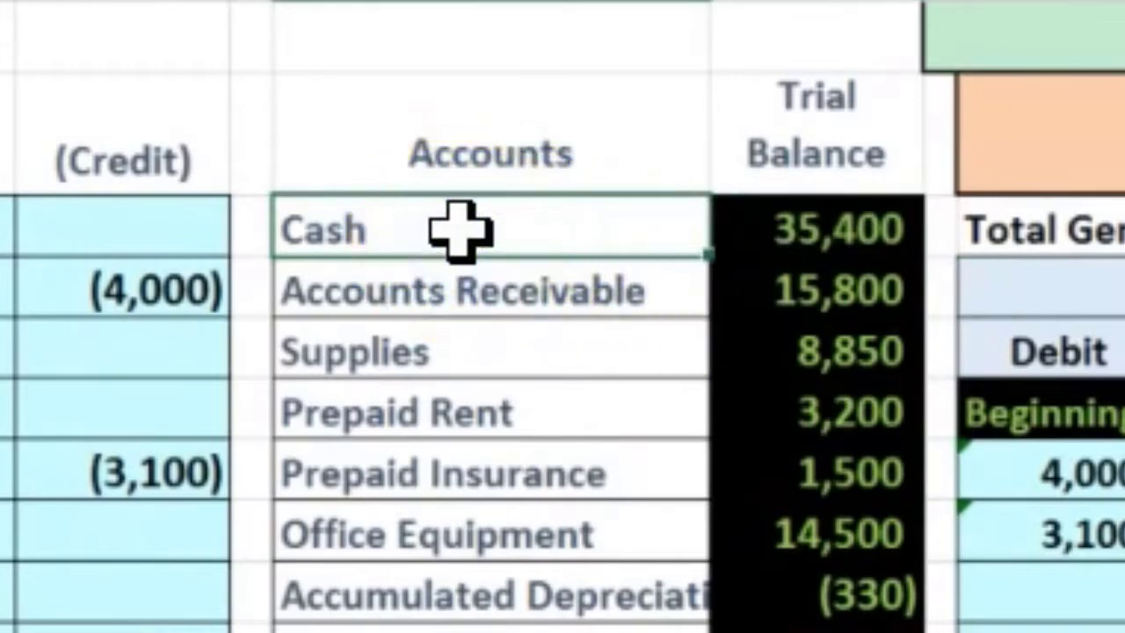
pyautogui.rightClick(459, 231)
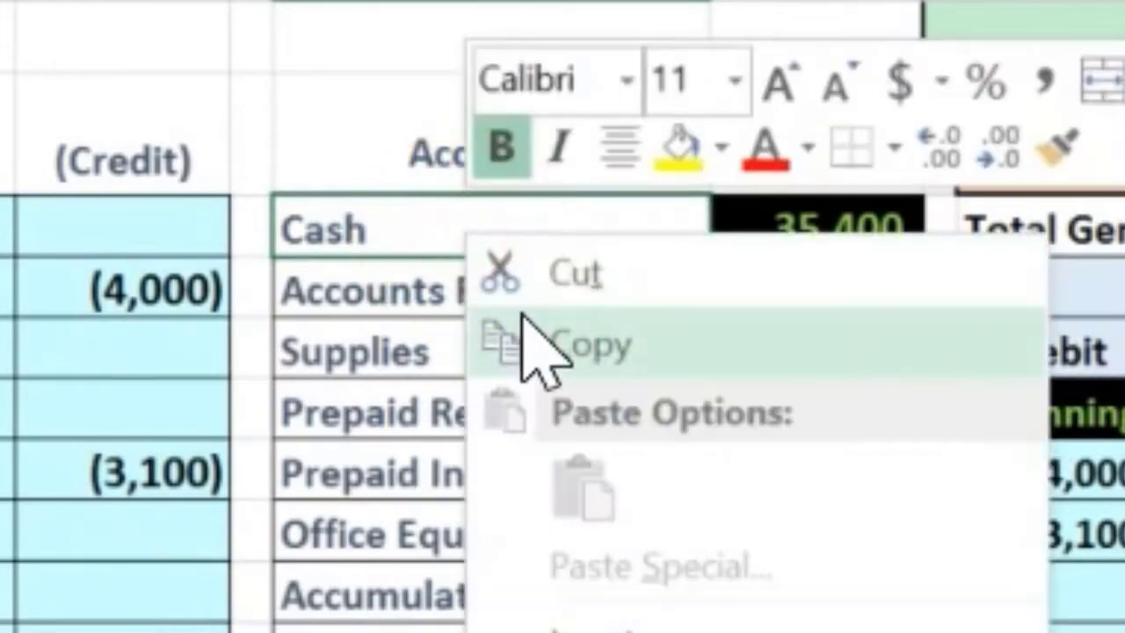
pyautogui.click(537, 347)
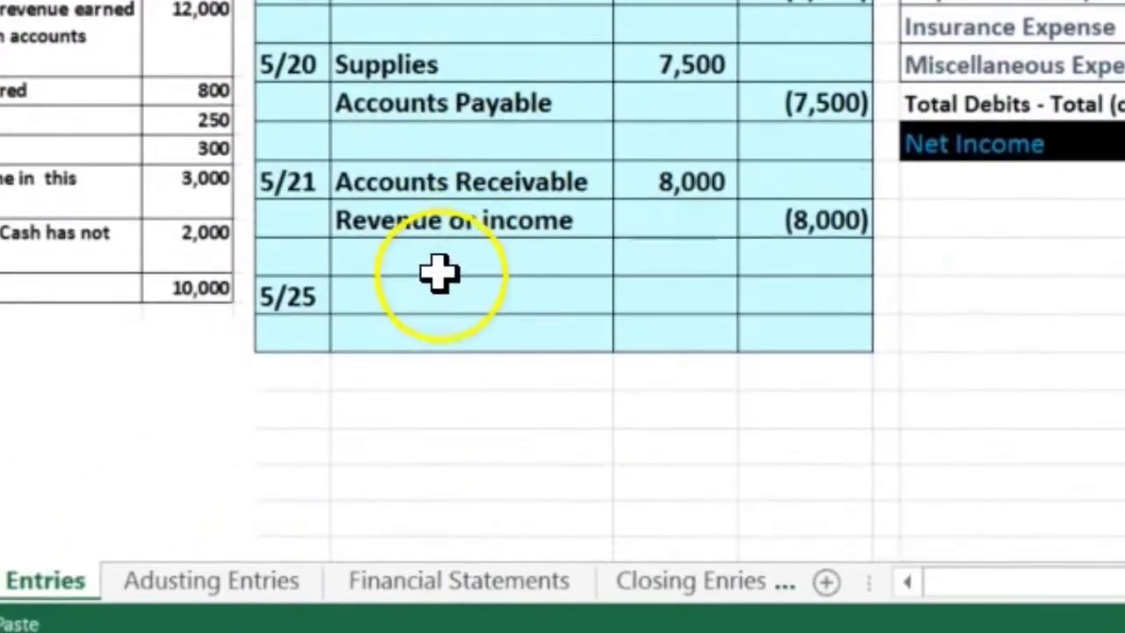
pyautogui.click(422, 289)
pyautogui.rightClick(422, 290)
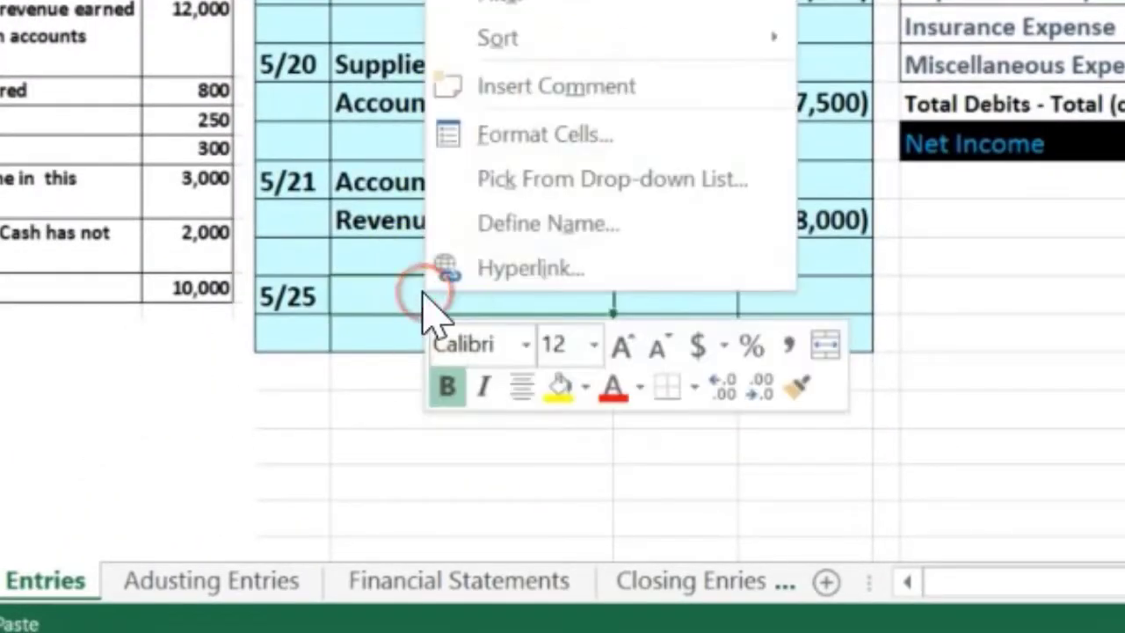
pyautogui.click(589, 9)
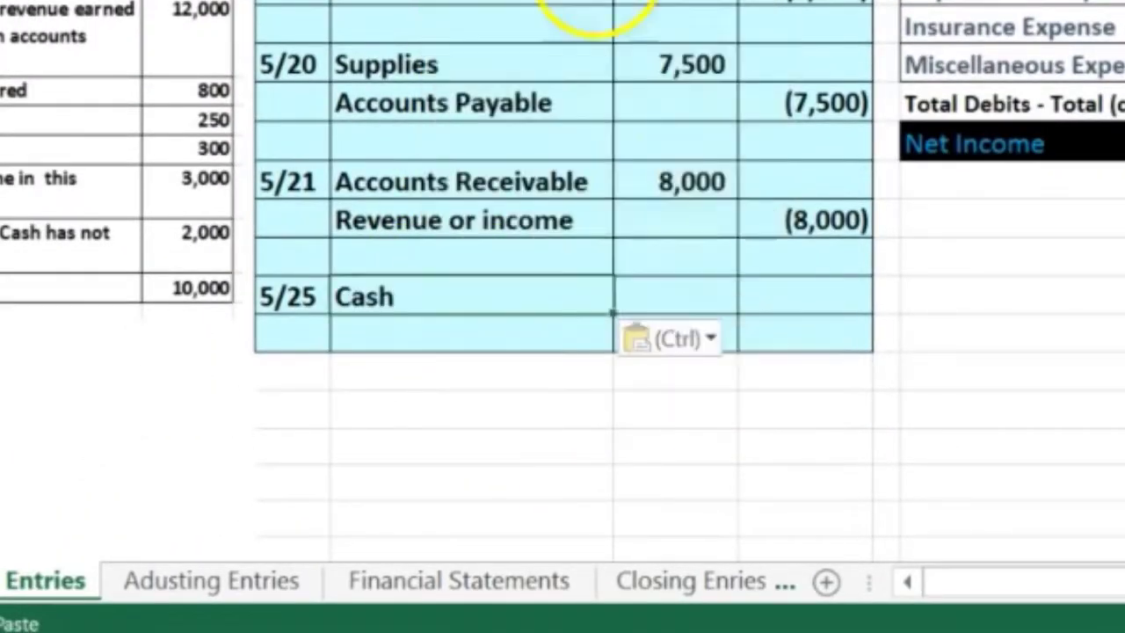
# Enter 4,200 as the 5/25 entry's debit in D29 and -4200 as its credit in E30.
pyautogui.click(682, 299)
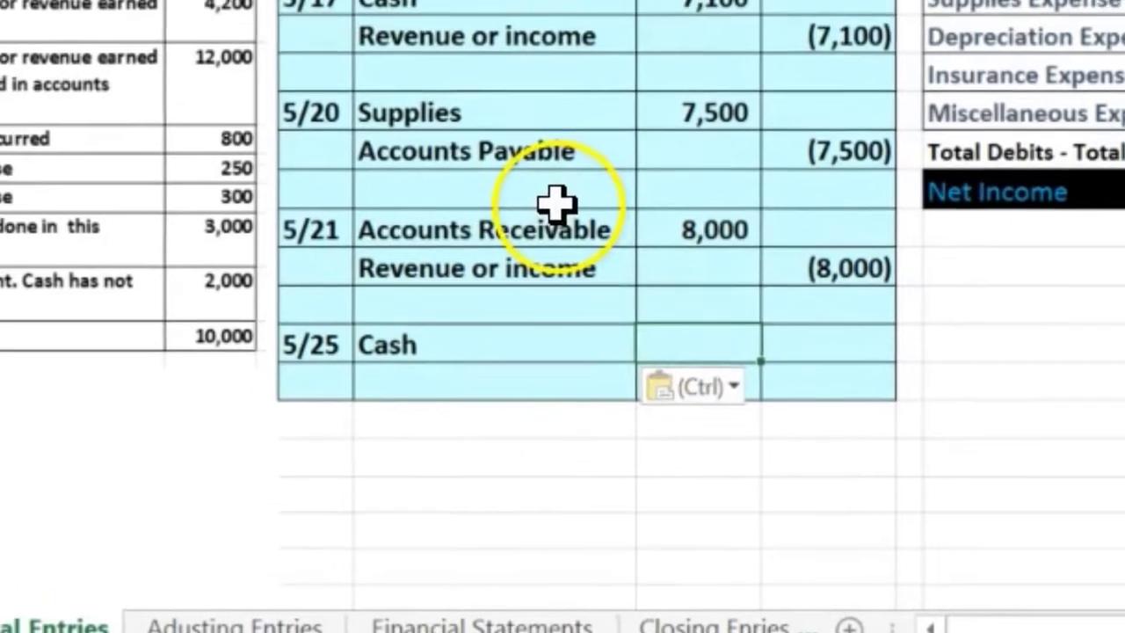
pyautogui.write('4')
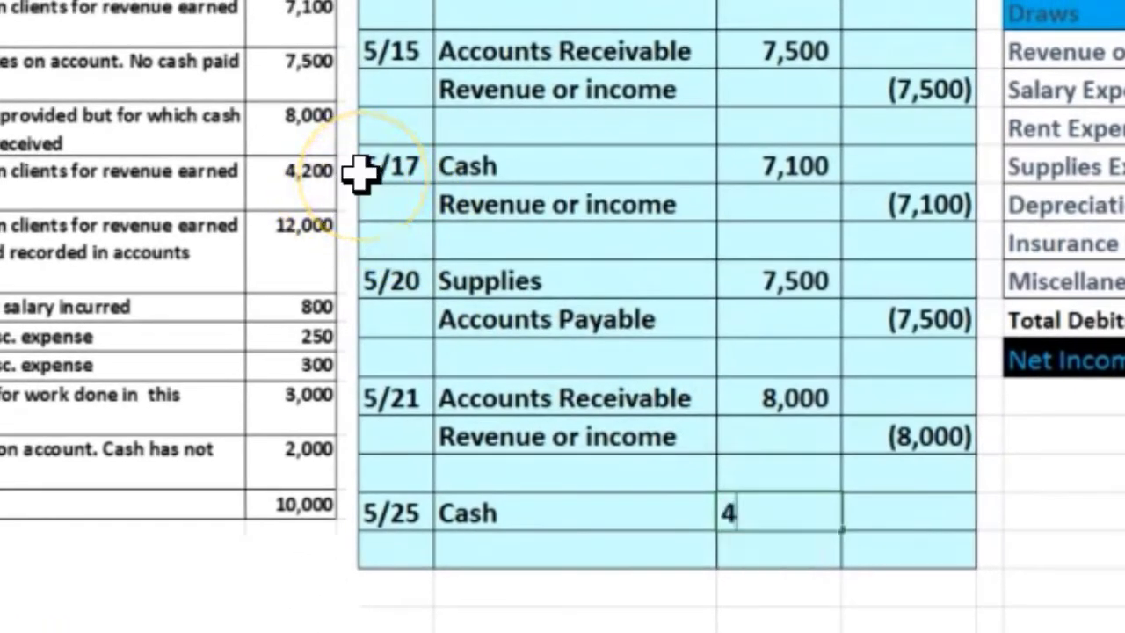
pyautogui.write(',200')
pyautogui.press('Return')
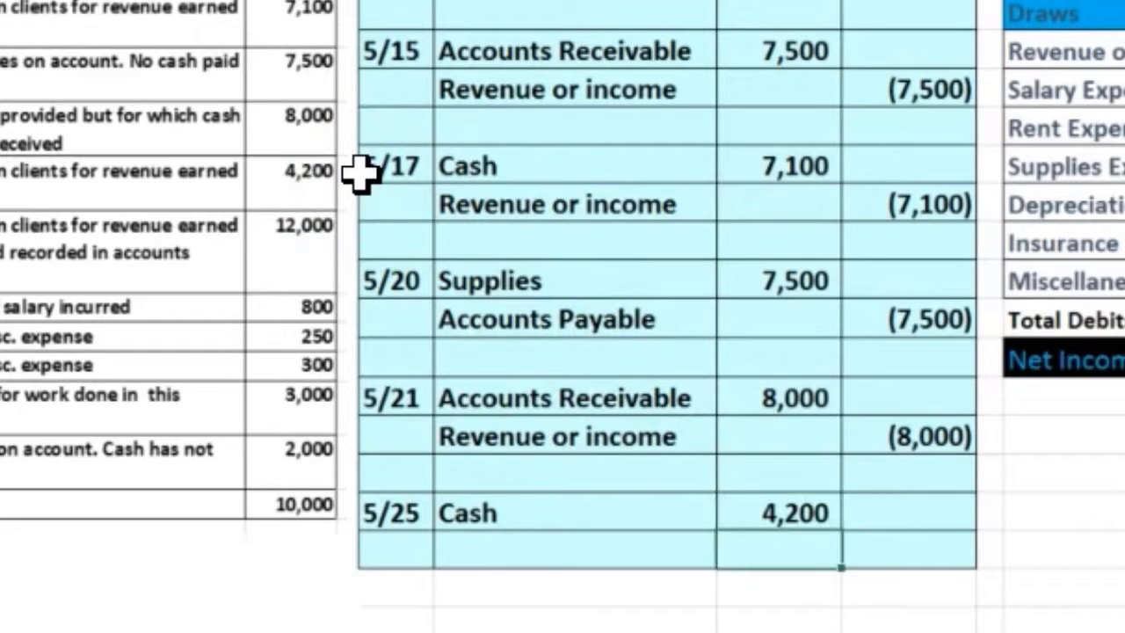
pyautogui.press('Tab')
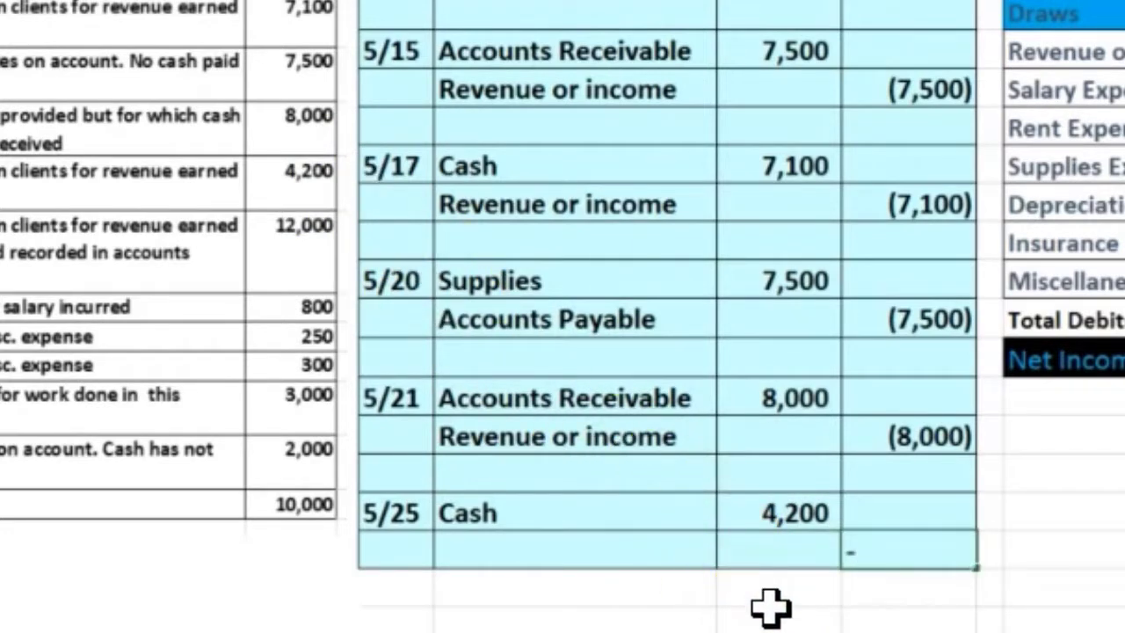
pyautogui.write('-4200')
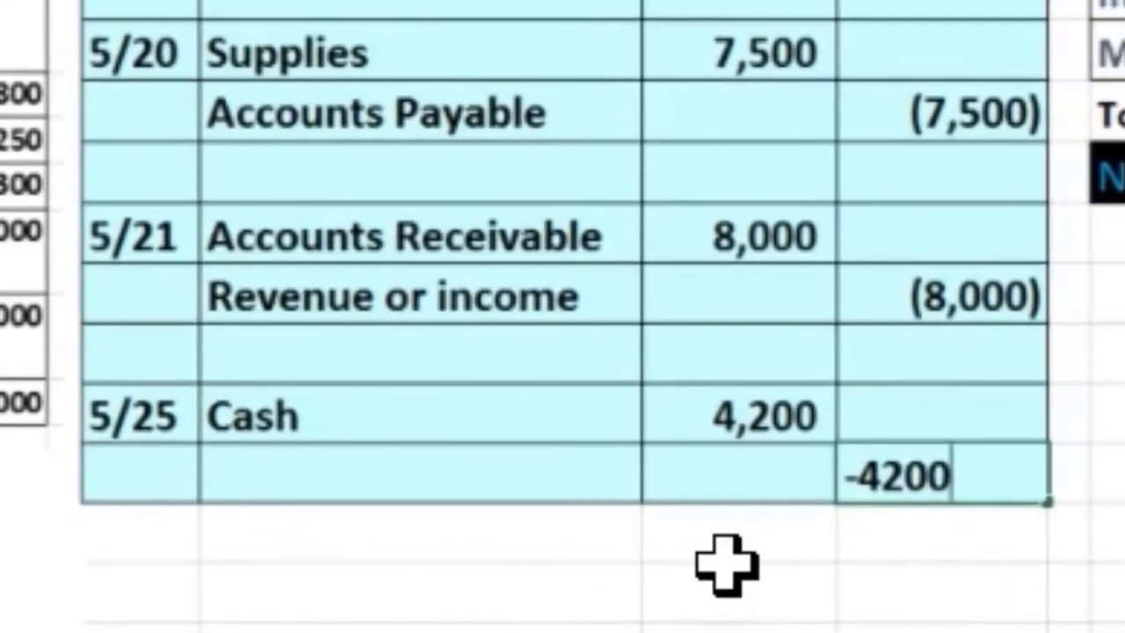
pyautogui.press('Return')
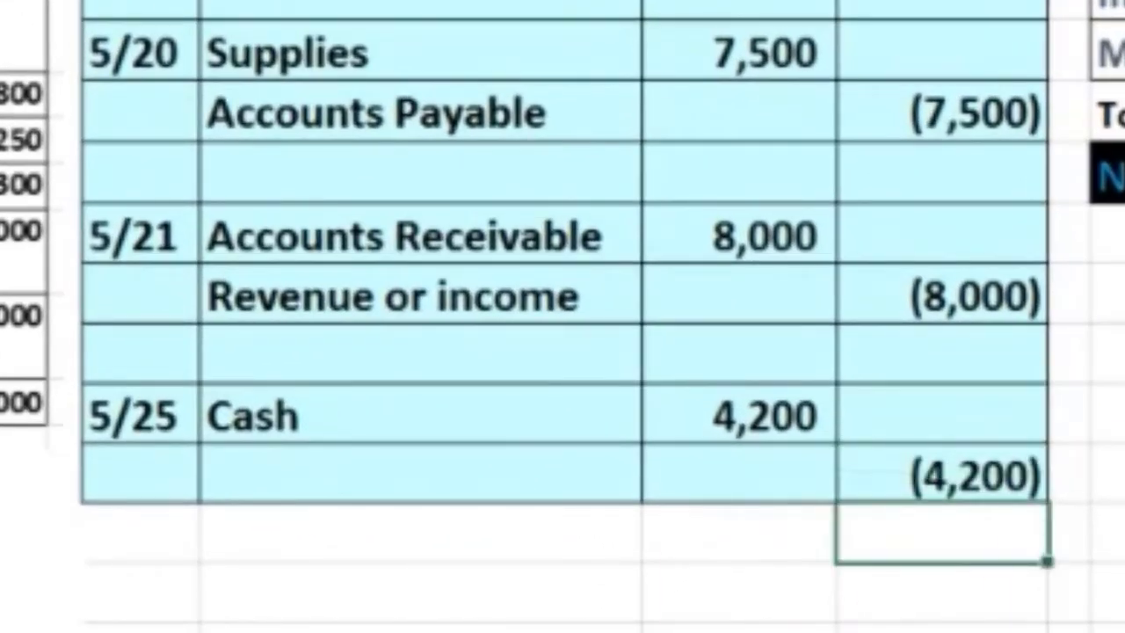
# Copy the Revenue or income account name from the trial balance into C30 as values only, for the 5/25 credit line.
pyautogui.click(497, 479)
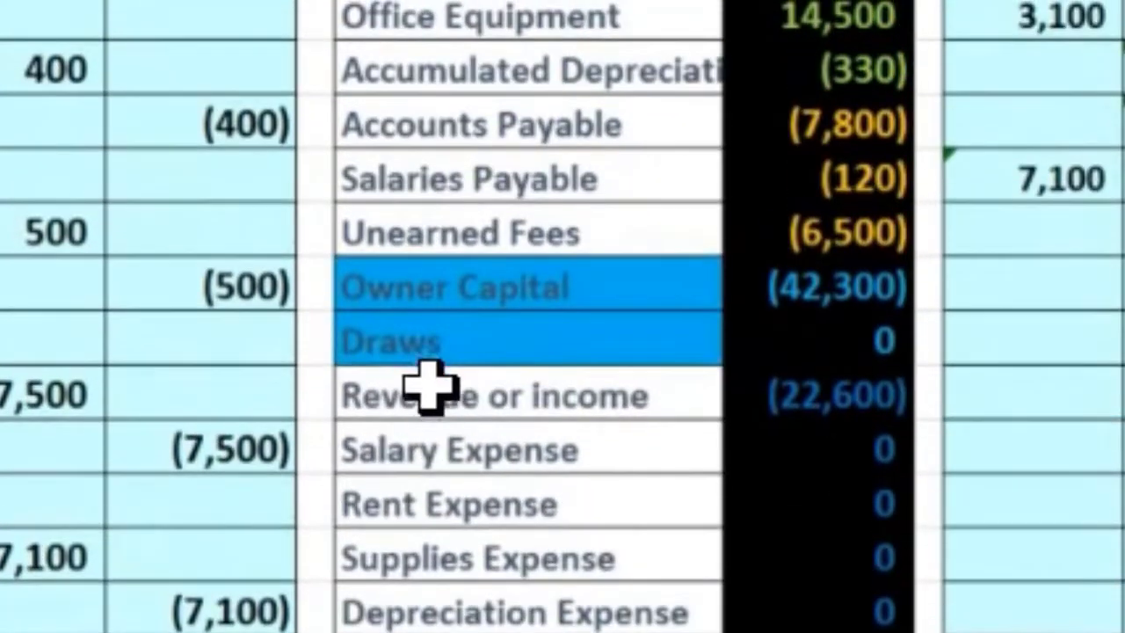
pyautogui.moveTo(416, 394); pyautogui.dragTo(806, 394)
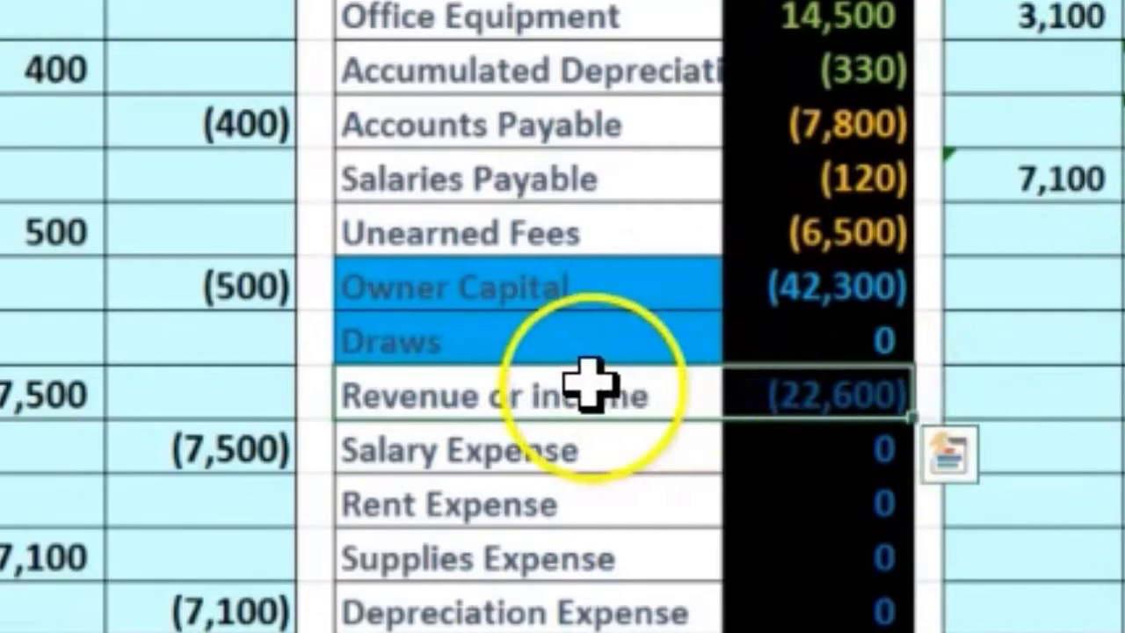
pyautogui.click(542, 390)
pyautogui.rightClick(543, 386)
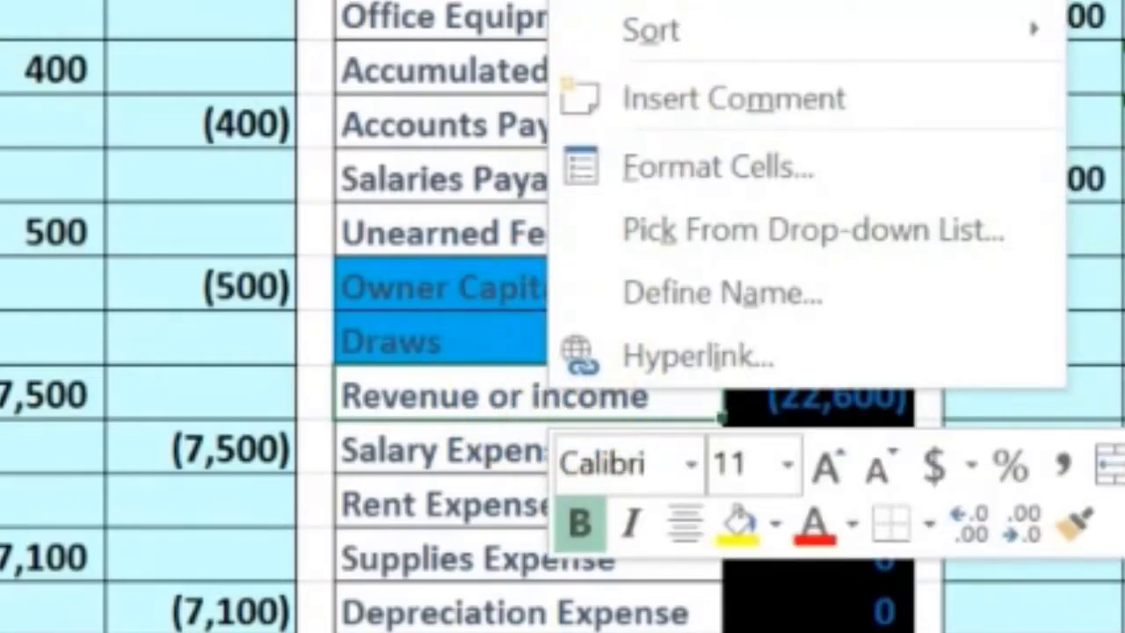
pyautogui.hotkey('ctrl', 'c')
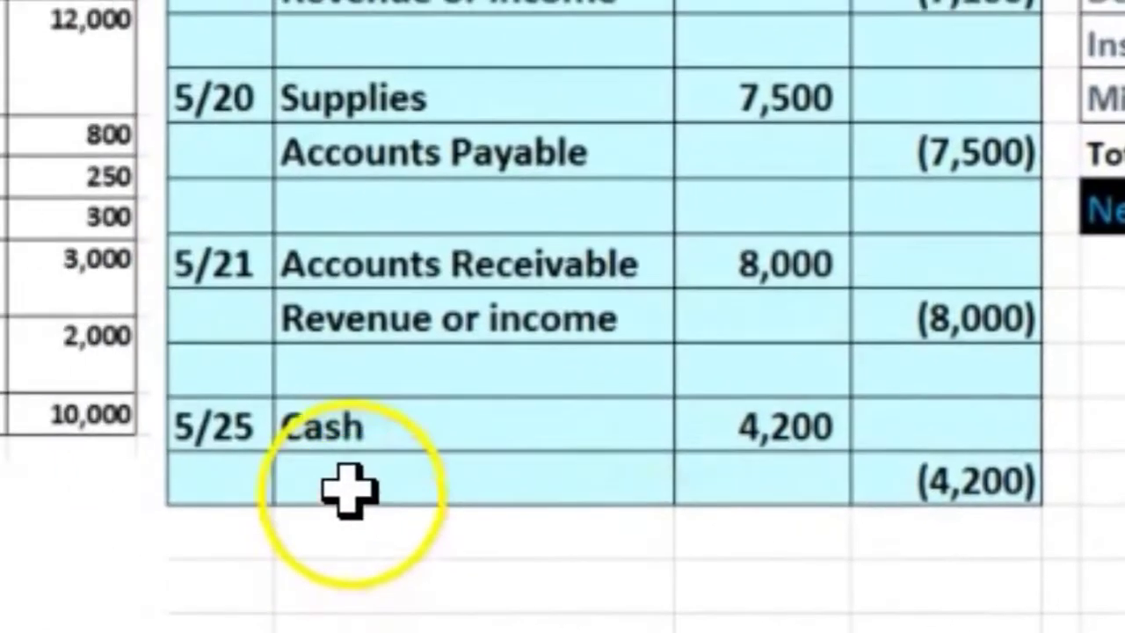
pyautogui.click(349, 489)
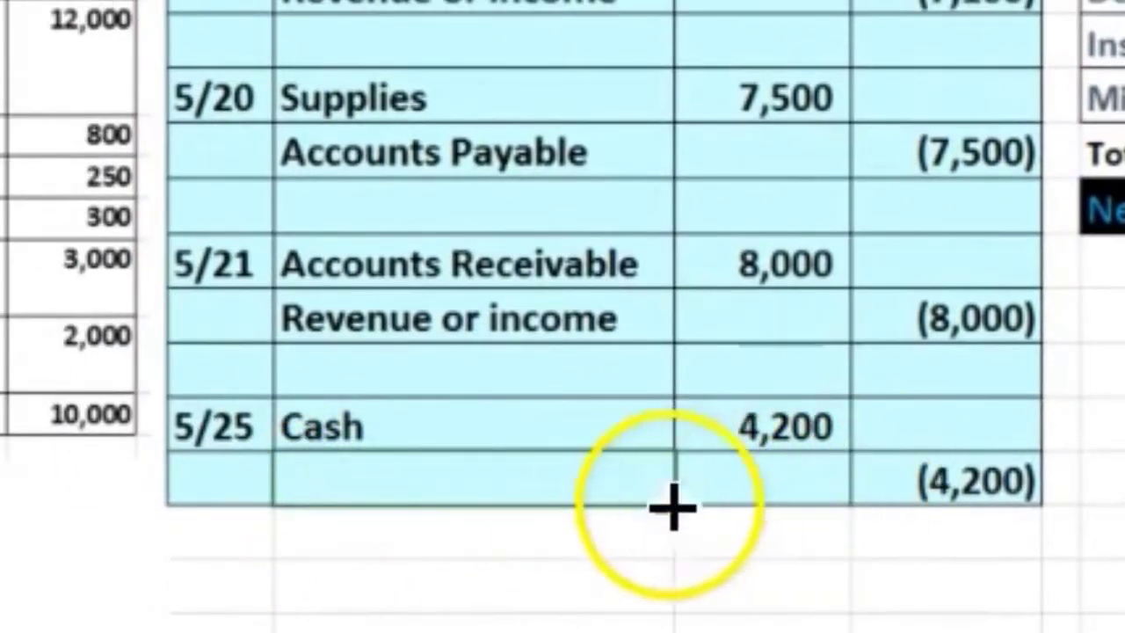
pyautogui.rightClick(538, 485)
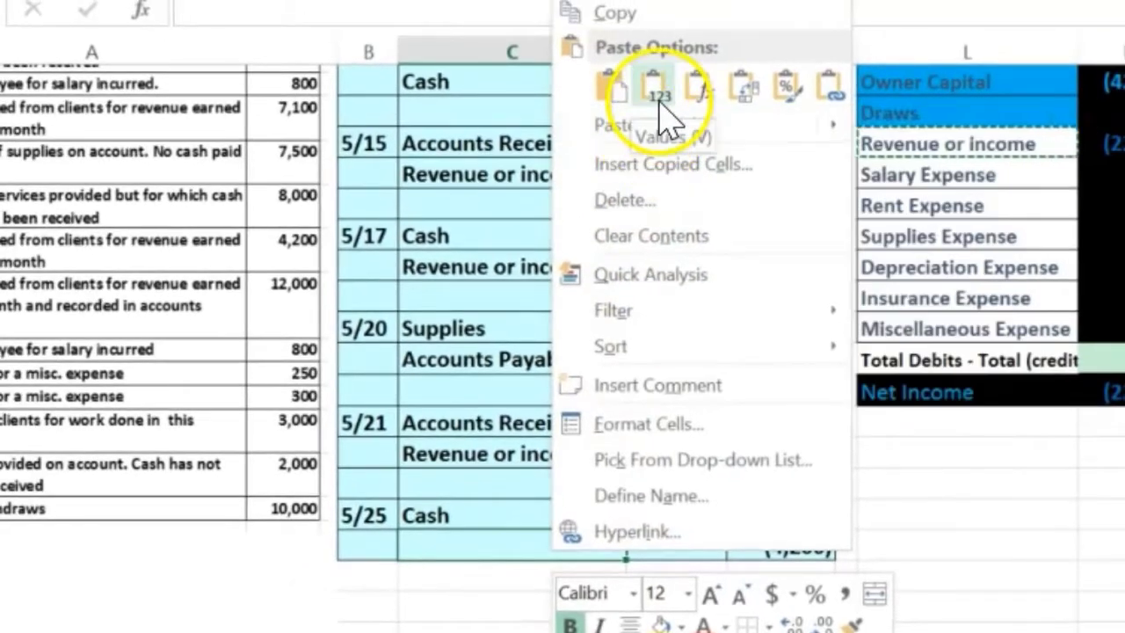
pyautogui.click(655, 85)
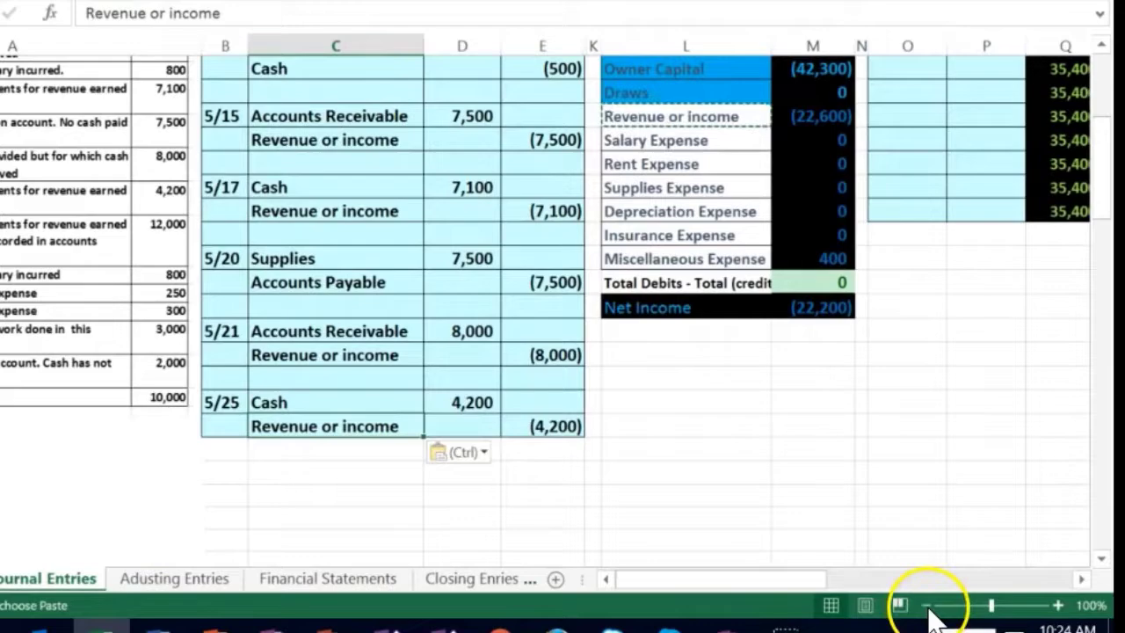
# Post the 5/25 cash debit to the Cash ledger by linking debit cell O14 to D29.
pyautogui.click(927, 605)
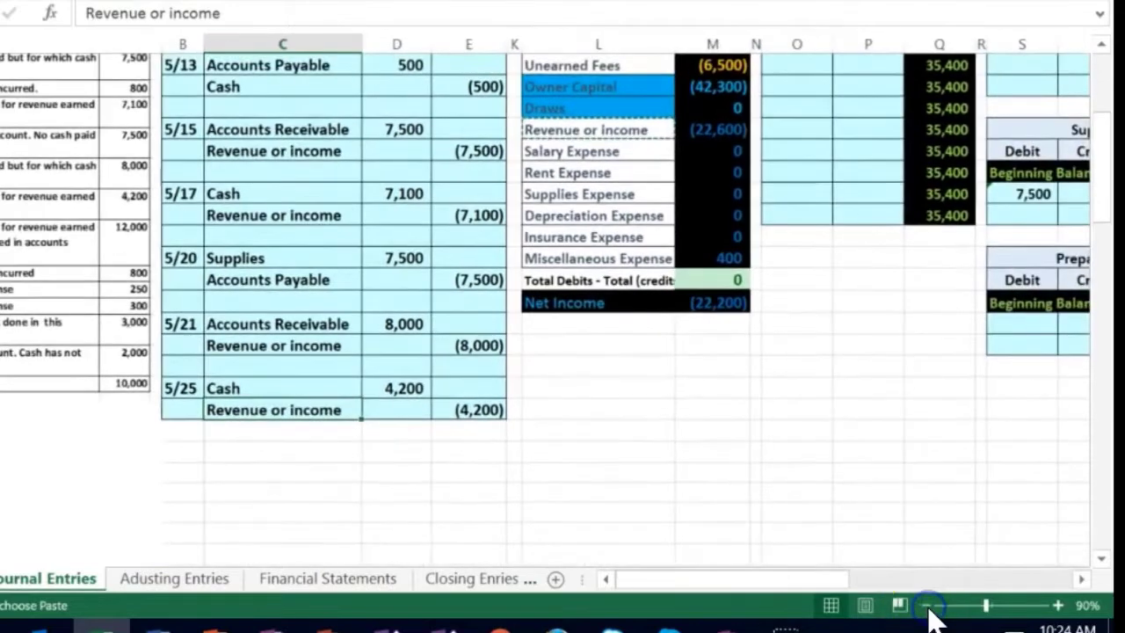
pyautogui.click(927, 605)
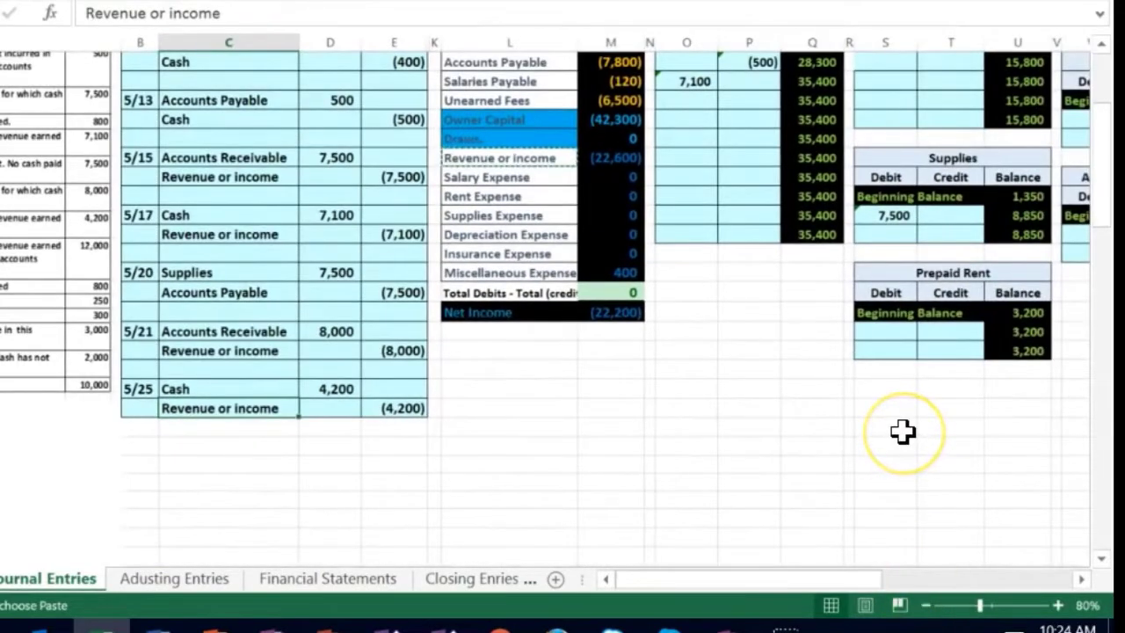
pyautogui.scroll(4, 903, 431)
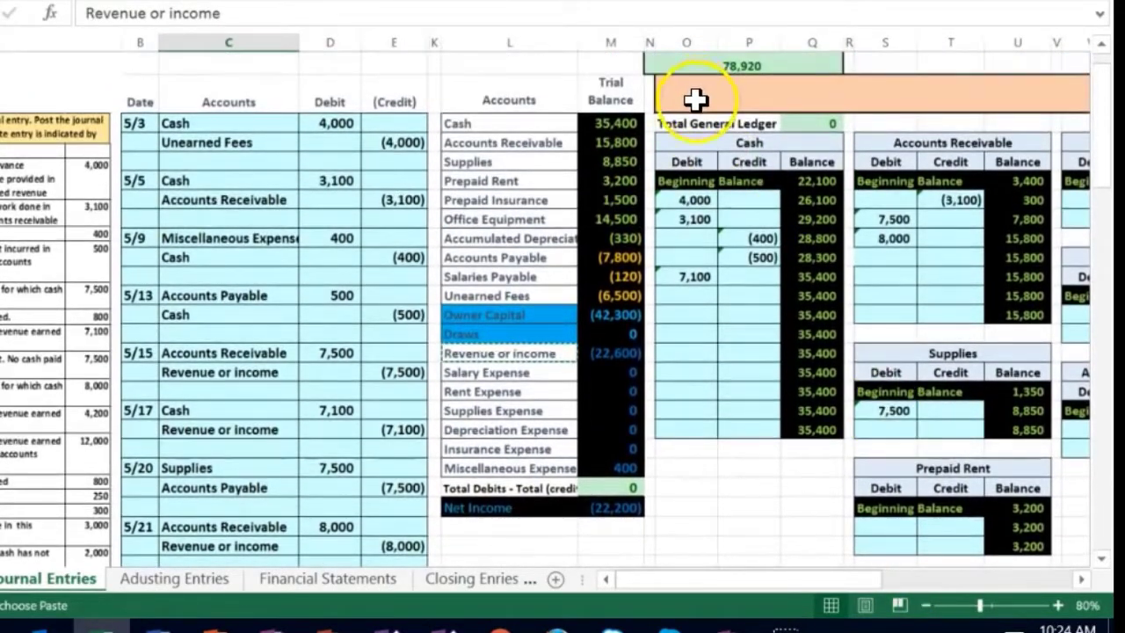
pyautogui.scroll(-1, 693, 218)
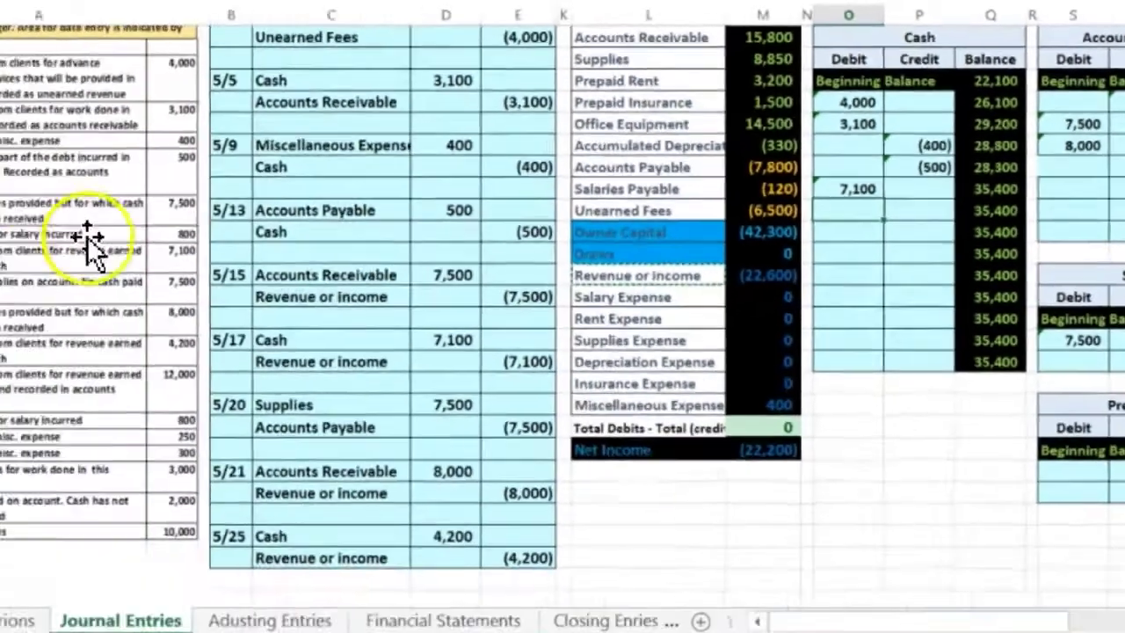
pyautogui.write('=')
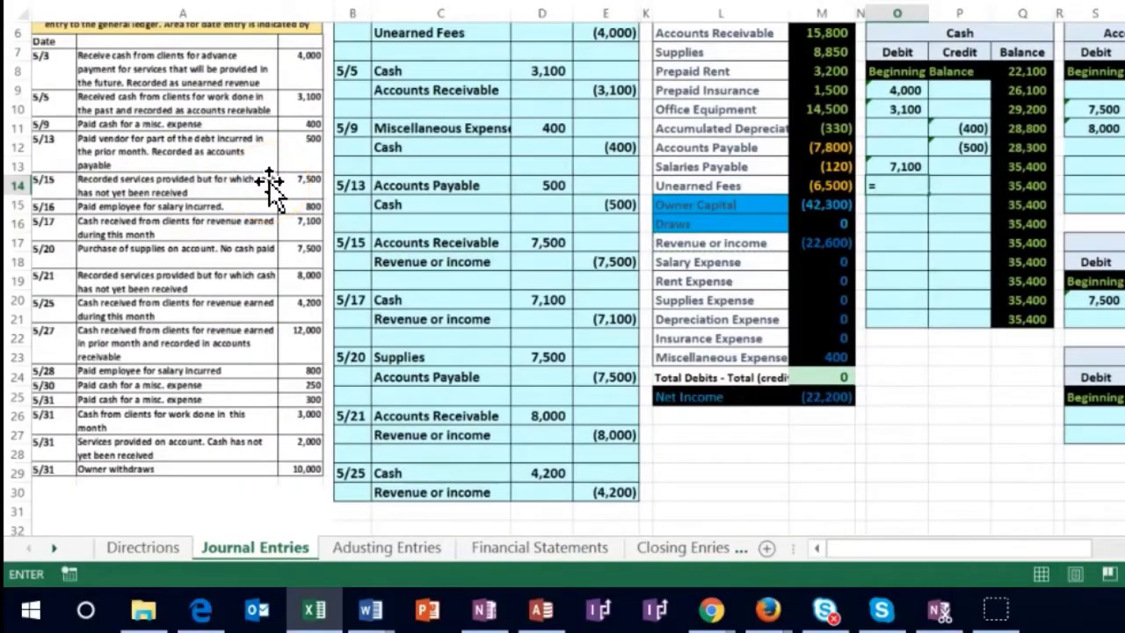
pyautogui.click(537, 472)
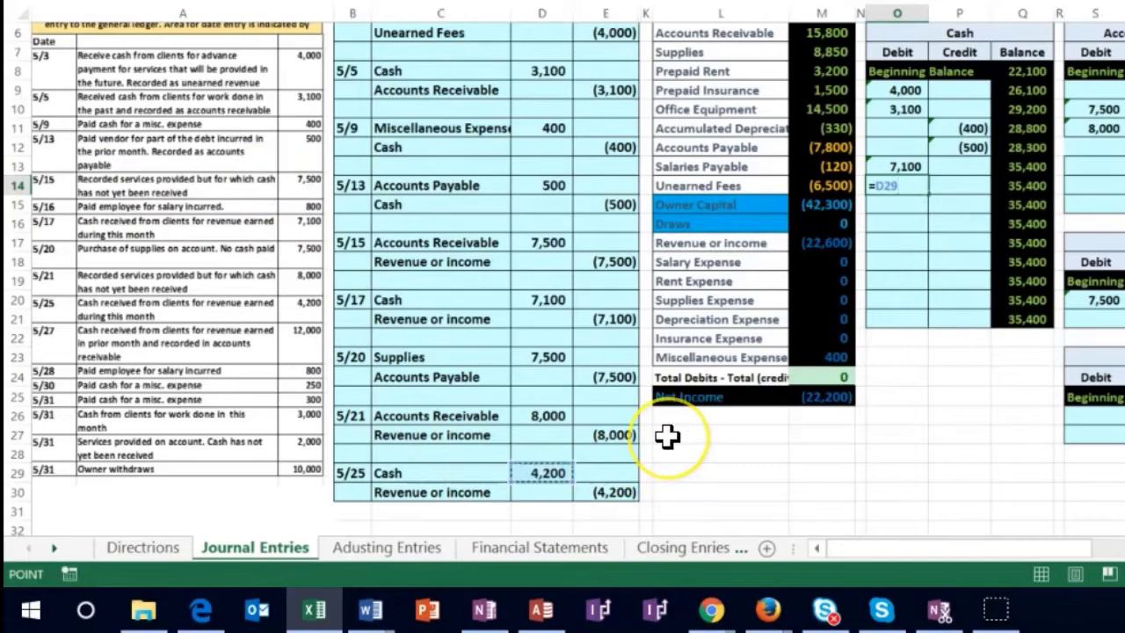
pyautogui.press('Return')
pyautogui.press('Right')
pyautogui.press('Right')
pyautogui.press('Up')
pyautogui.press('Up')
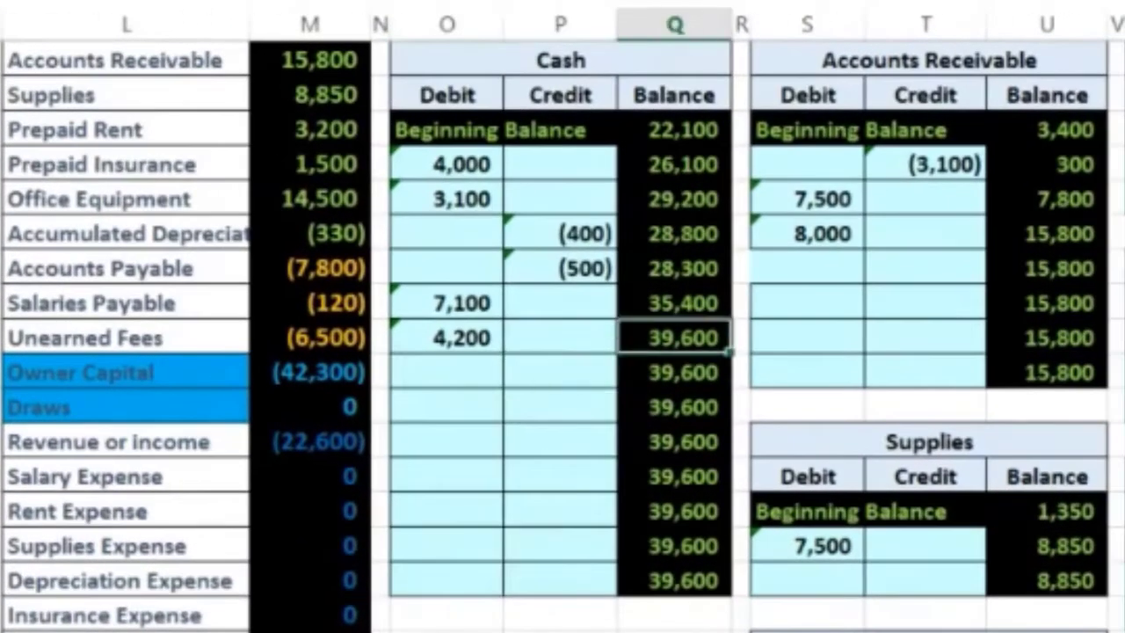
# Post the 5/25 revenue credit in the next free credit cell of the Revenue or income ledger by linking it to E30.
pyautogui.press('Down')
pyautogui.press('Right')
pyautogui.press('Right')
pyautogui.press('Right')
pyautogui.press('Right')
pyautogui.press('Up')
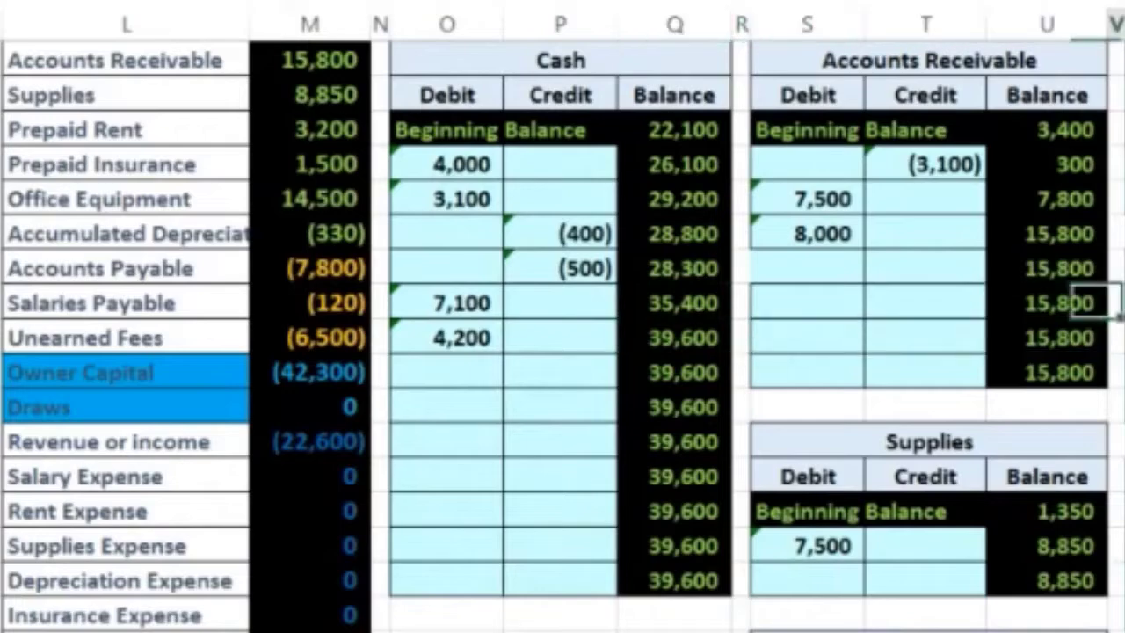
pyautogui.press('Right')
pyautogui.press('Right')
pyautogui.press('Up')
pyautogui.press('Up')
pyautogui.press('Up')
pyautogui.press('Up')
pyautogui.press('Up')
pyautogui.press('Up')
pyautogui.press('Up')
pyautogui.press('Up')
pyautogui.press('Up')
pyautogui.press('Right')
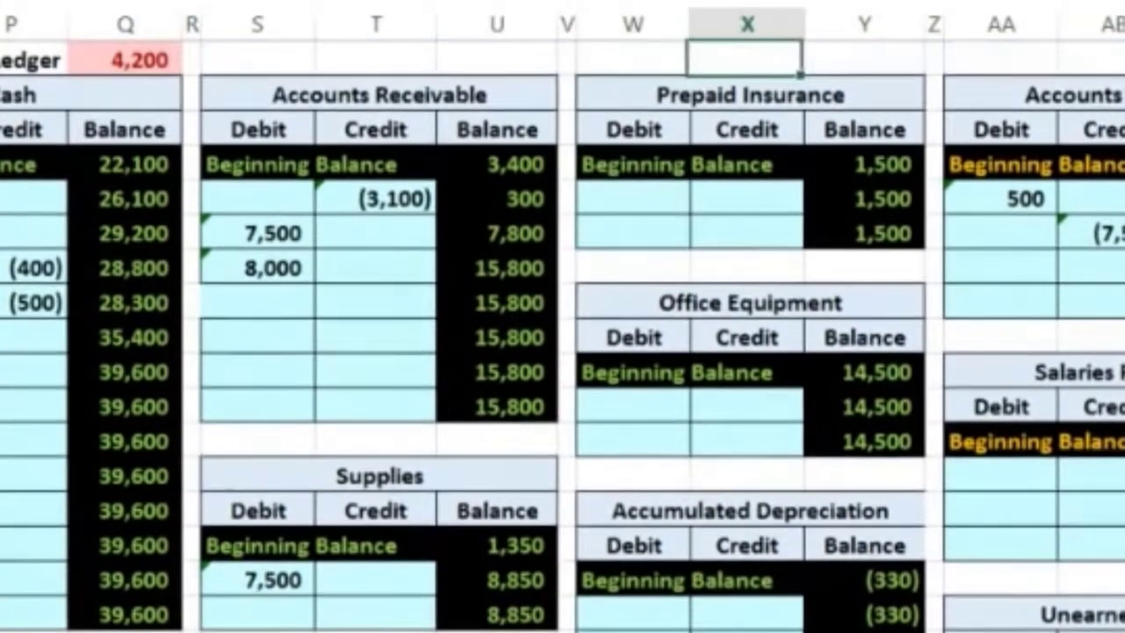
pyautogui.press('Right')
pyautogui.press('Right')
pyautogui.press('Right')
pyautogui.press('Right')
pyautogui.press('Right')
pyautogui.press('Right')
pyautogui.press('Right')
pyautogui.press('Right')
pyautogui.press('Right')
pyautogui.press('Right')
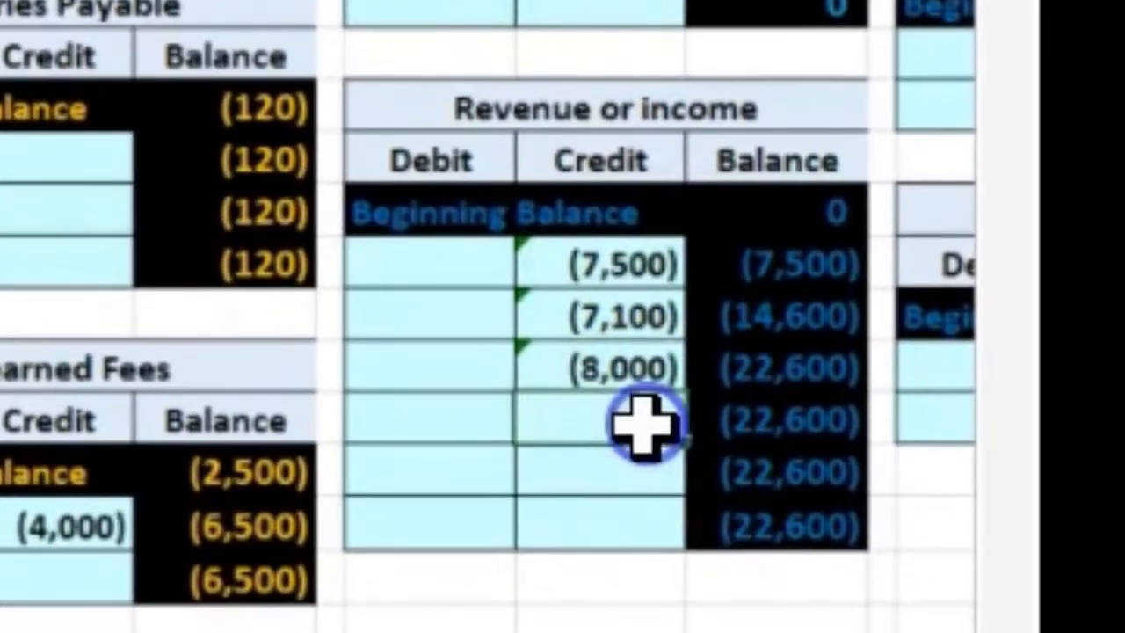
pyautogui.click(851, 583)
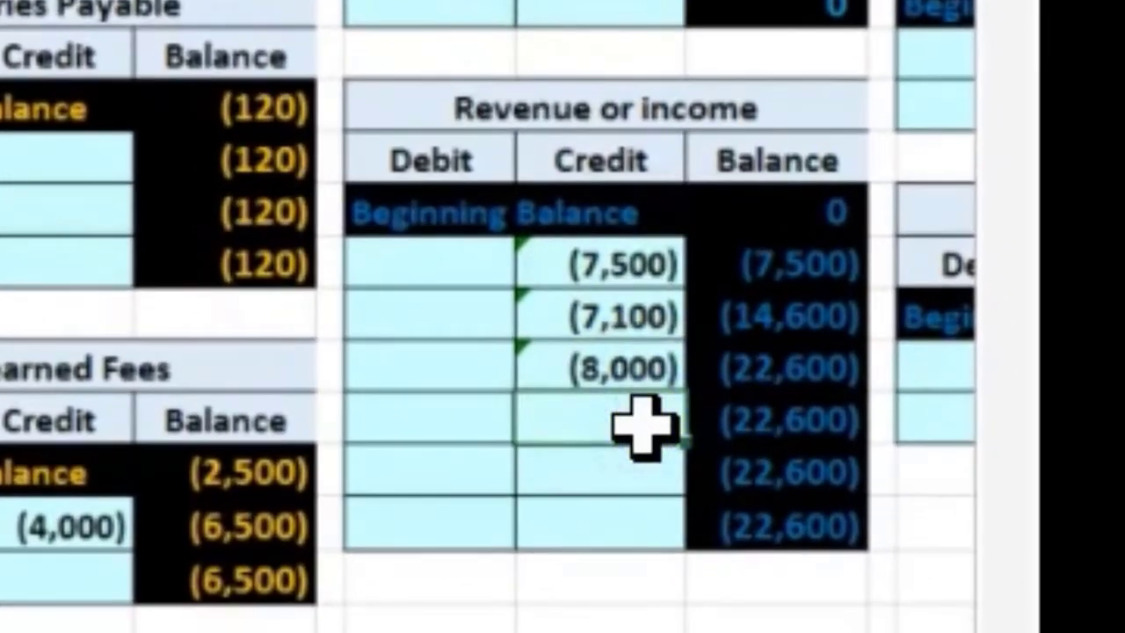
pyautogui.write('=')
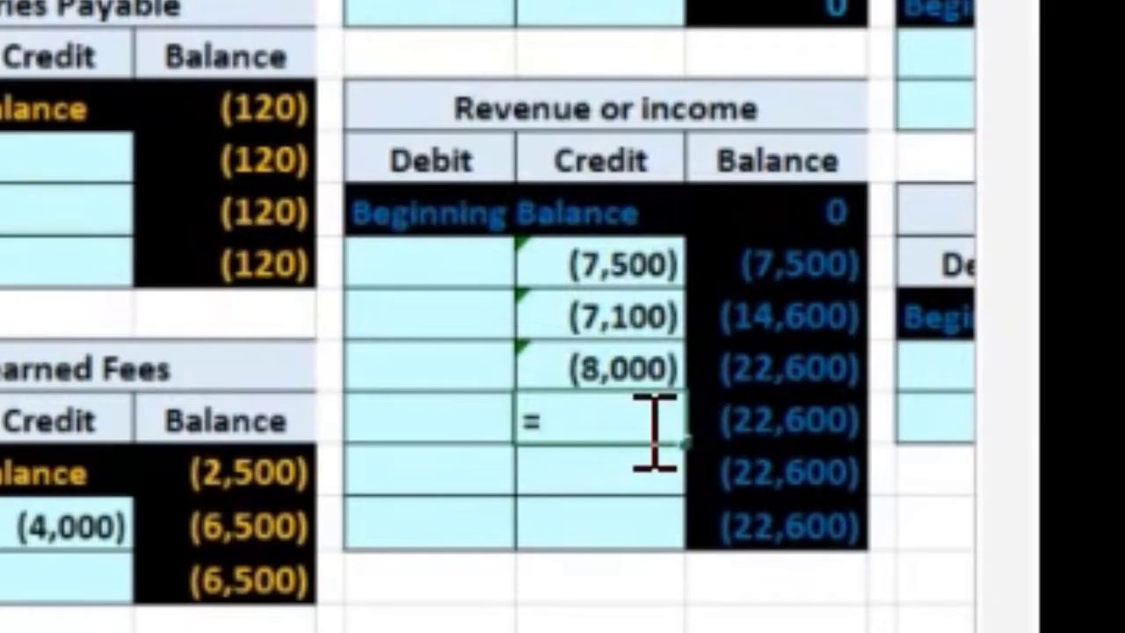
pyautogui.press('Left')
pyautogui.press('Left')
pyautogui.press('Left')
pyautogui.press('Left')
pyautogui.press('Left')
pyautogui.press('Left')
pyautogui.press('Left')
pyautogui.press('Left')
pyautogui.press('Left')
pyautogui.press('Left')
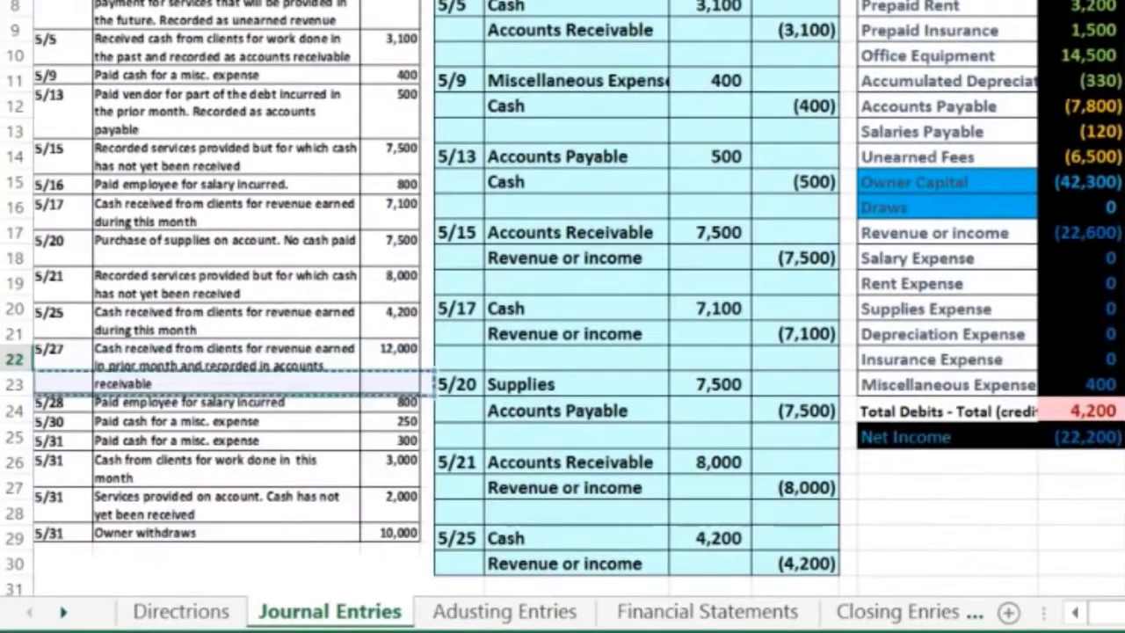
pyautogui.press('Down')
pyautogui.press('Down')
pyautogui.press('Down')
pyautogui.press('Down')
pyautogui.press('Down')
pyautogui.press('Down')
pyautogui.press('Down')
pyautogui.press('Down')
pyautogui.press('Down')
pyautogui.press('Down')
pyautogui.press('Down')
pyautogui.press('Down')
pyautogui.press('Down')
pyautogui.press('Right')
pyautogui.press('Right')
pyautogui.press('Right')
pyautogui.press('Right')
pyautogui.press('Right')
pyautogui.press('Up')
pyautogui.press('Up')
pyautogui.press('Right')
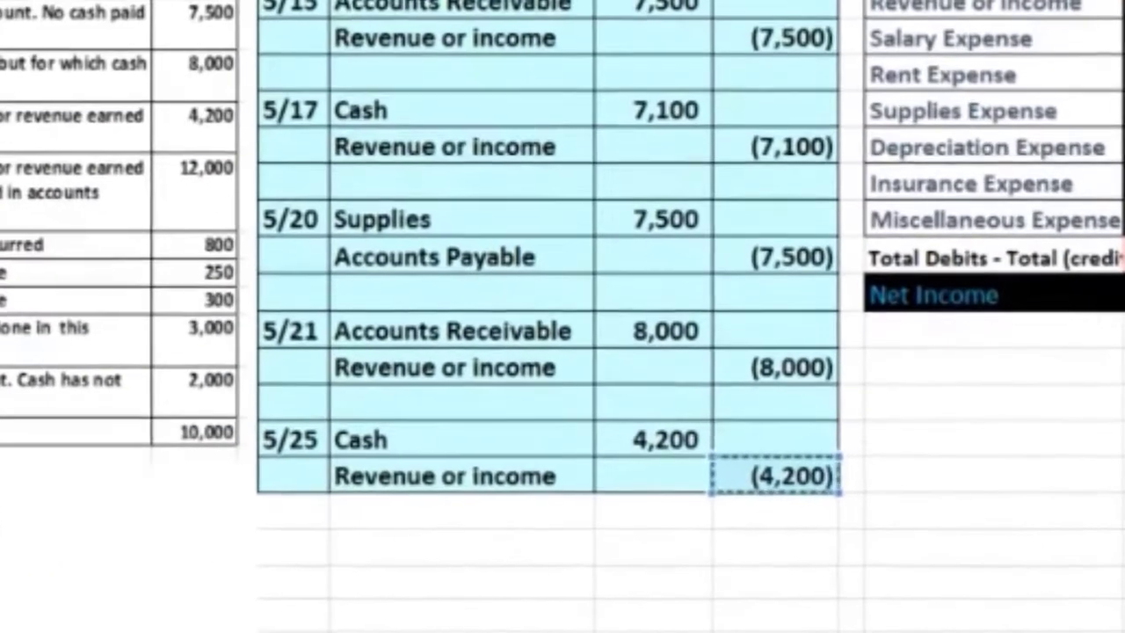
pyautogui.press('Return')
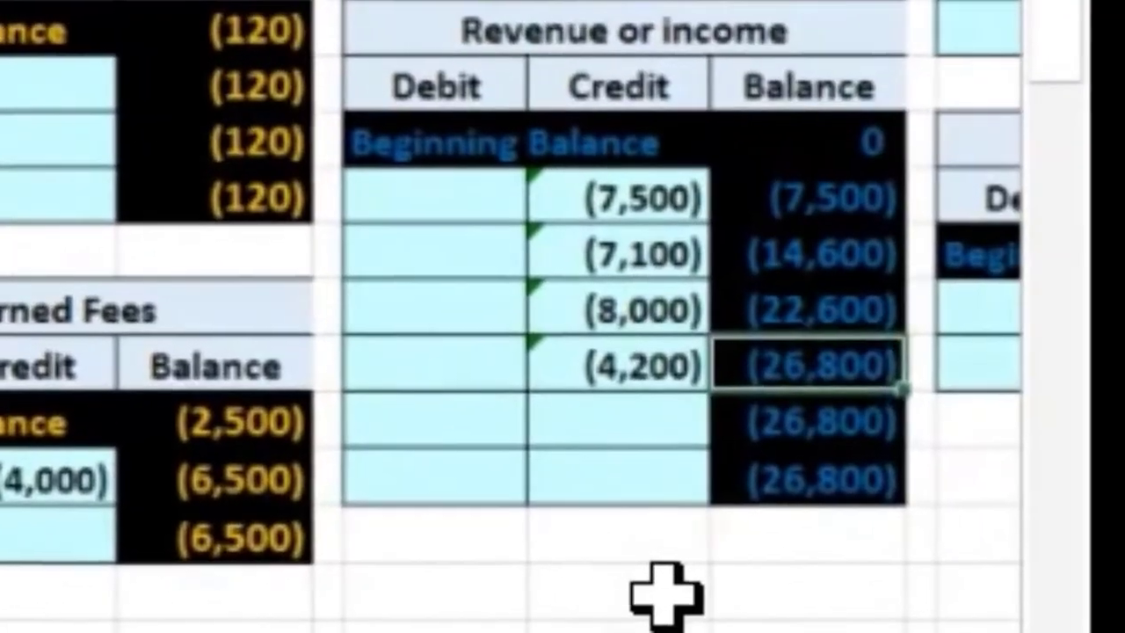
# Check the trial balance's Revenue or income balance, the difference between total debits and credits, and net income after posting the 5/25 entry.
pyautogui.press('Up')
pyautogui.press('Down')
pyautogui.press('Left')
pyautogui.press('Left')
pyautogui.press('Left')
pyautogui.press('Left')
pyautogui.press('Left')
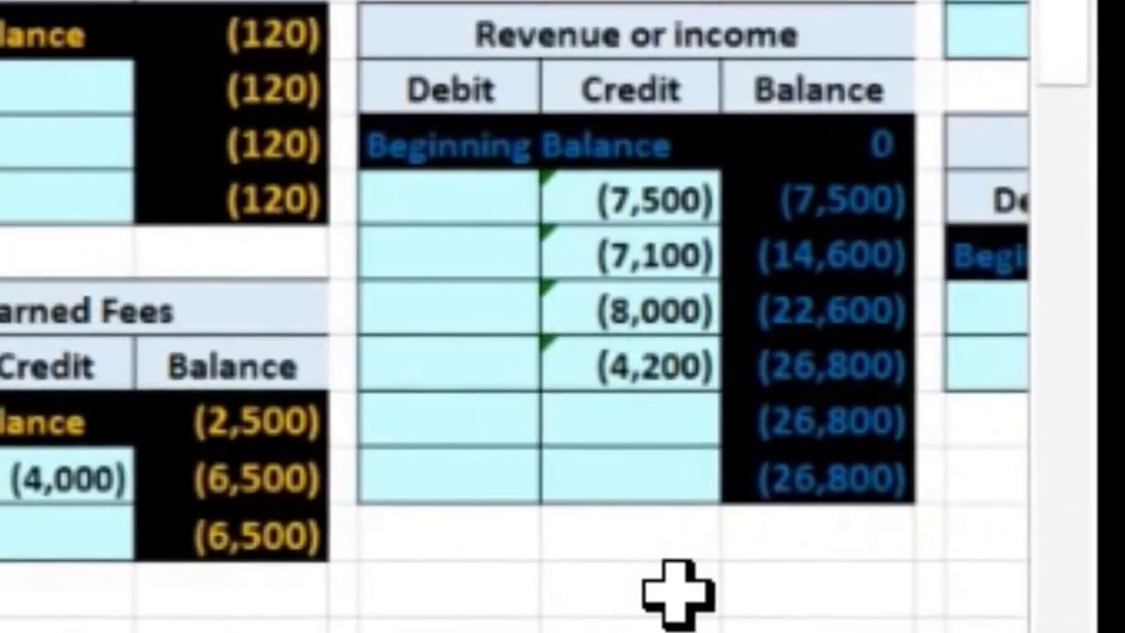
pyautogui.press('Down')
pyautogui.press('Down')
pyautogui.press('Down')
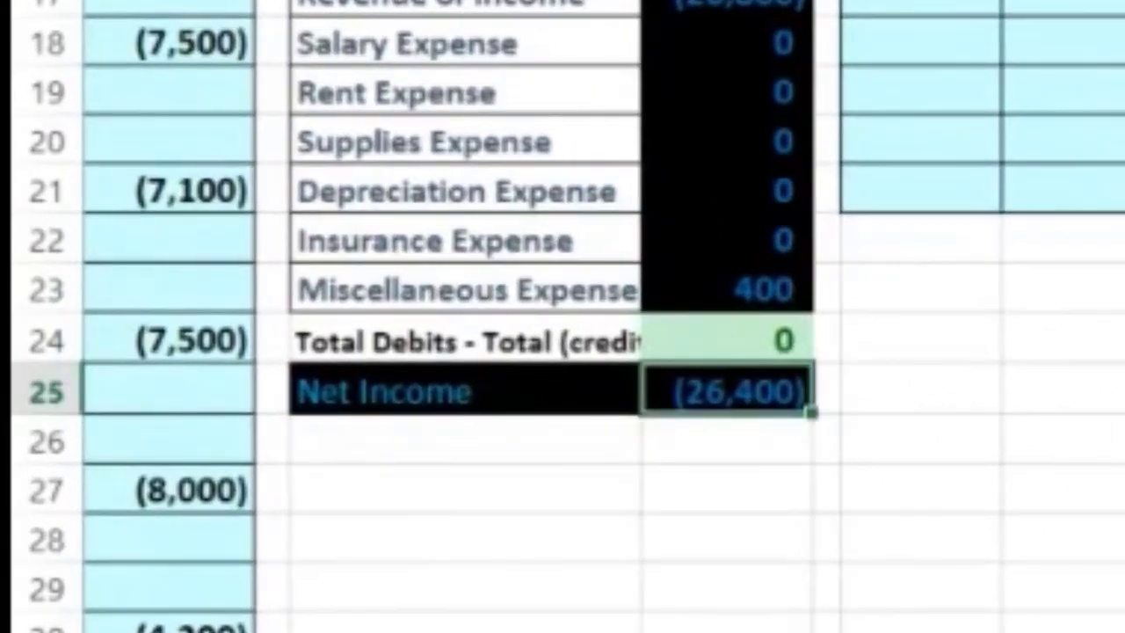
pyautogui.press('Up')
pyautogui.press('Up')
pyautogui.press('Up')
pyautogui.press('Up')
pyautogui.press('Up')
pyautogui.press('Up')
pyautogui.press('Up')
pyautogui.press('Up')
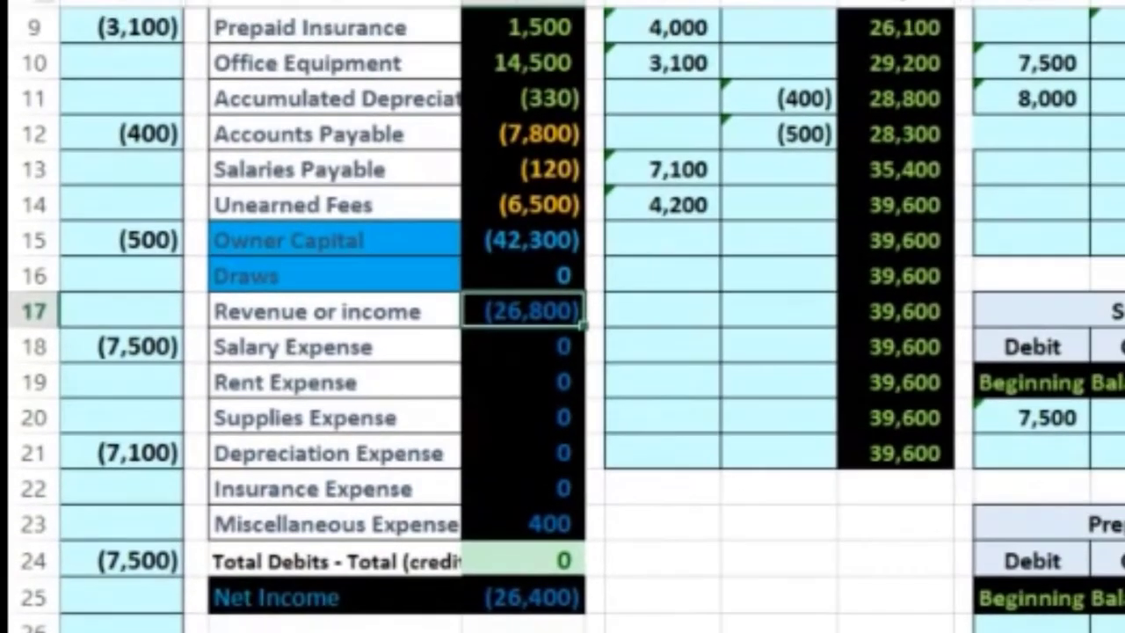
pyautogui.press('Home')
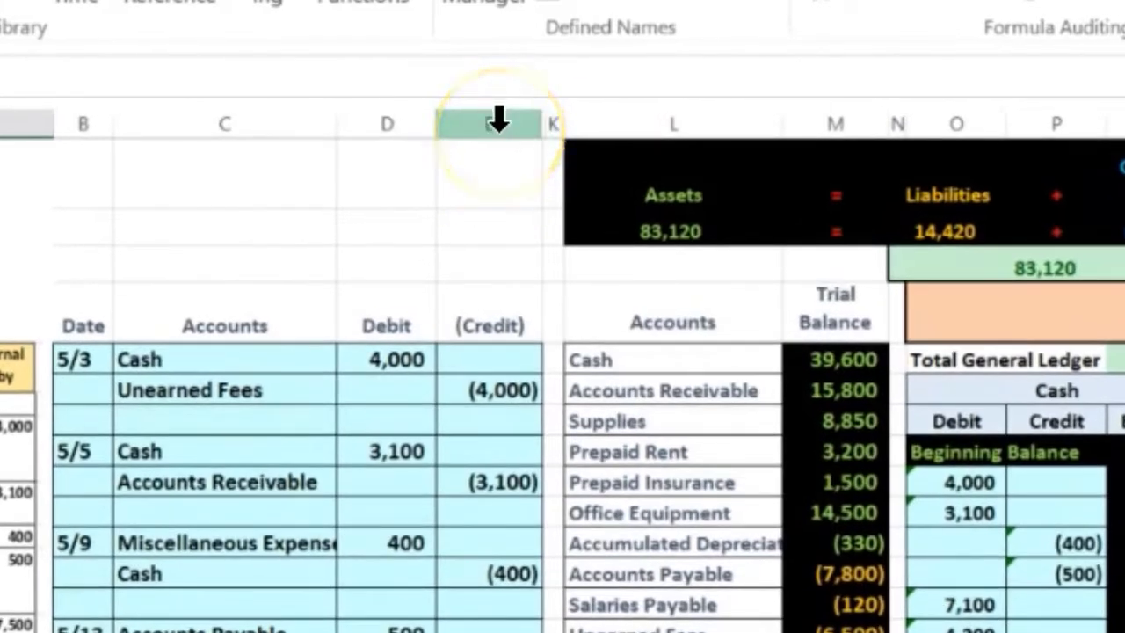
# Unhide the second journal-entry block in the hidden columns between E and K.
pyautogui.click(498, 123)
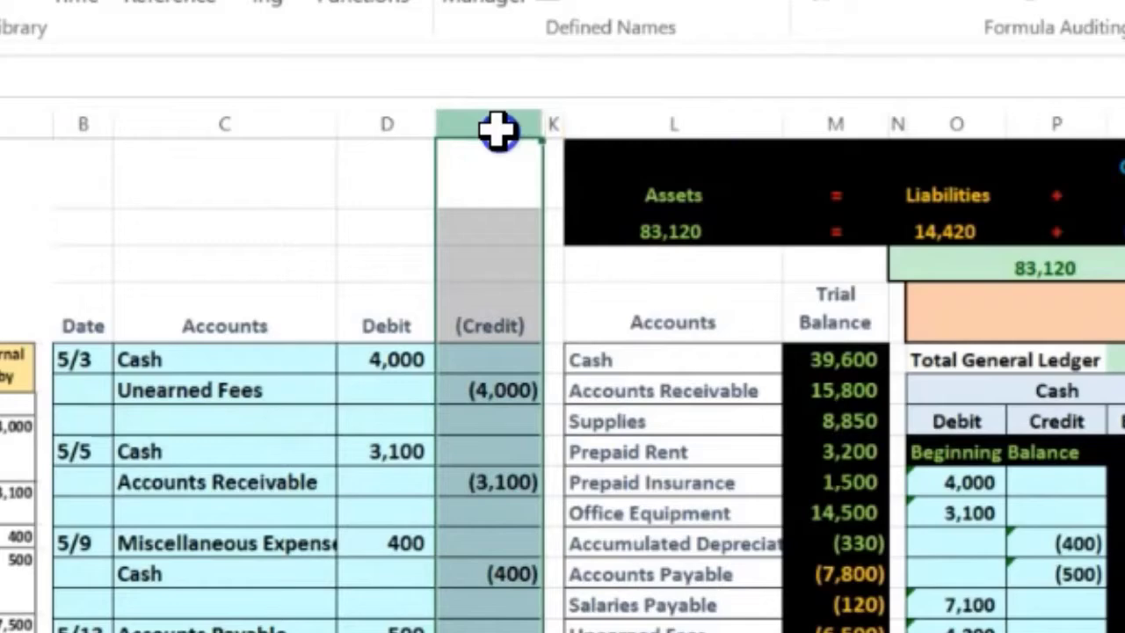
pyautogui.moveTo(498, 130); pyautogui.dragTo(621, 126)
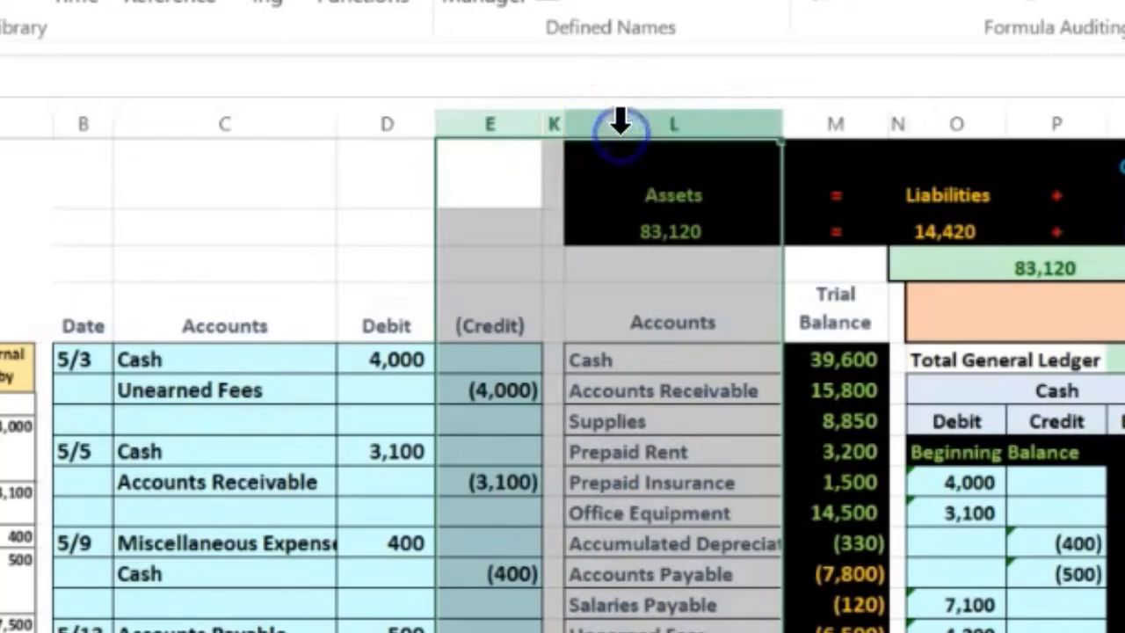
pyautogui.rightClick(507, 277)
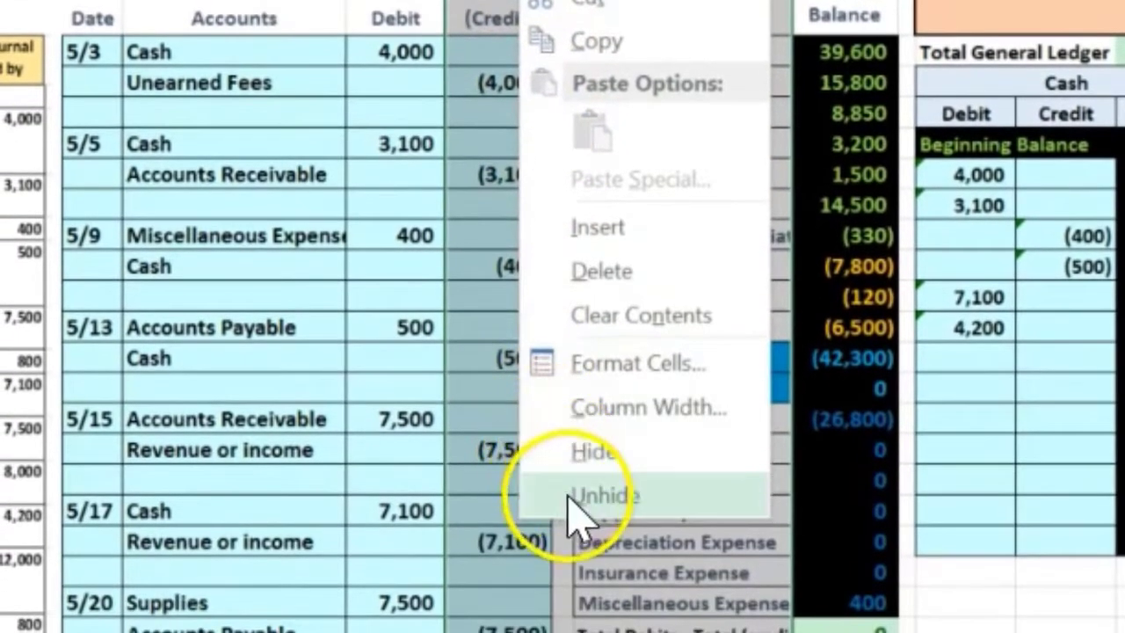
pyautogui.click(580, 501)
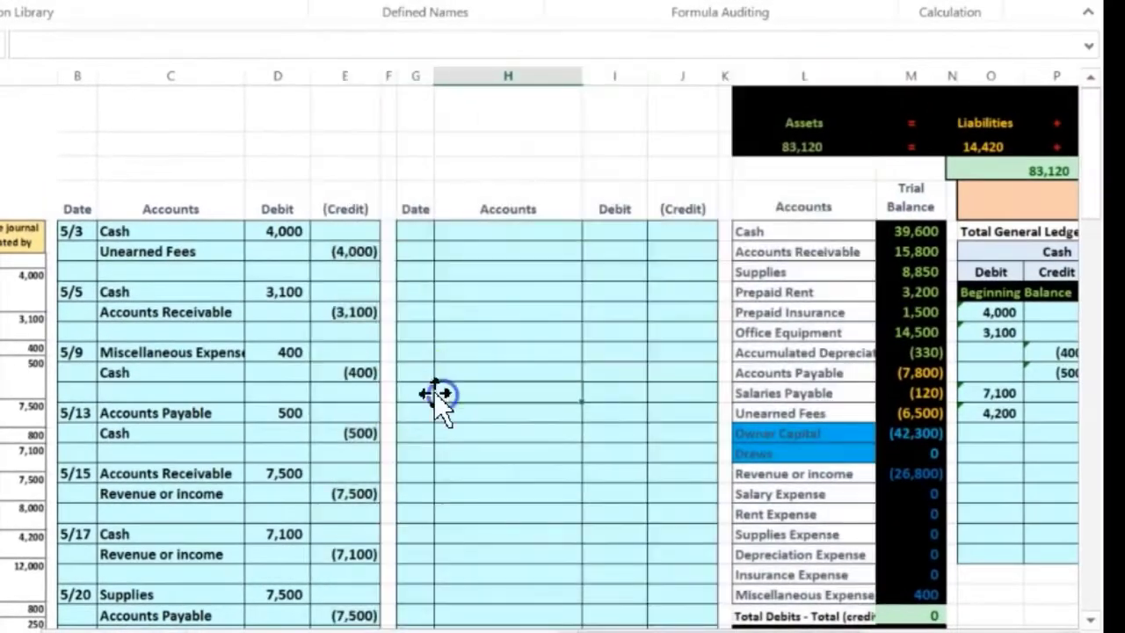
# Enter the date 5/27 in G5 as the first journal entry of the second block.
pyautogui.click(419, 238)
pyautogui.scroll(-3, 425, 242)
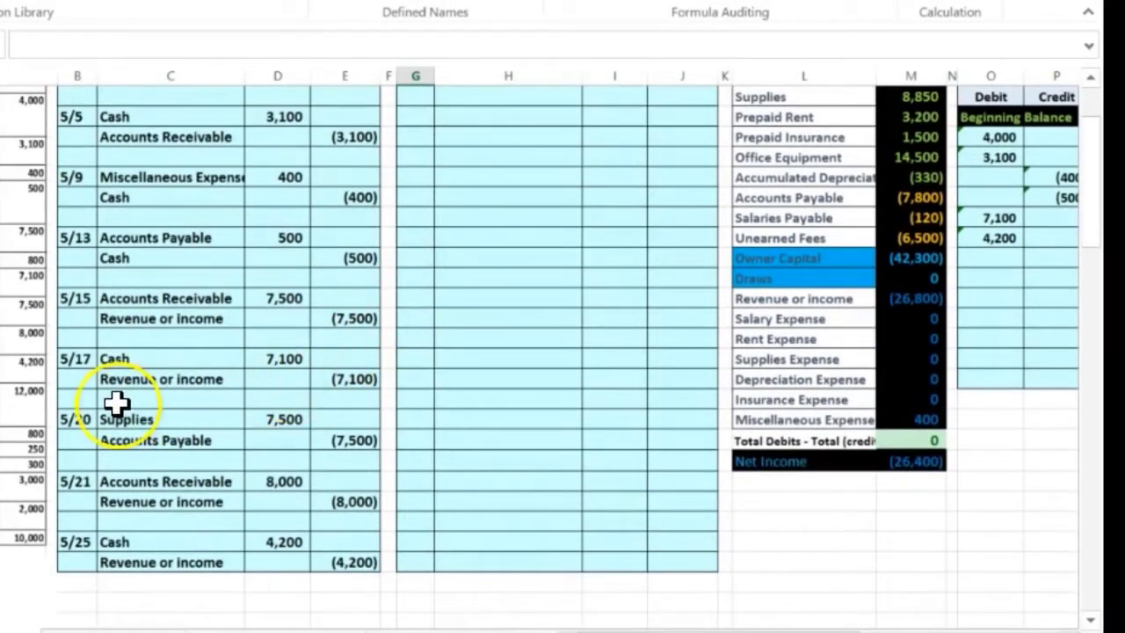
pyautogui.scroll(1, 117, 383)
pyautogui.write('5/27')
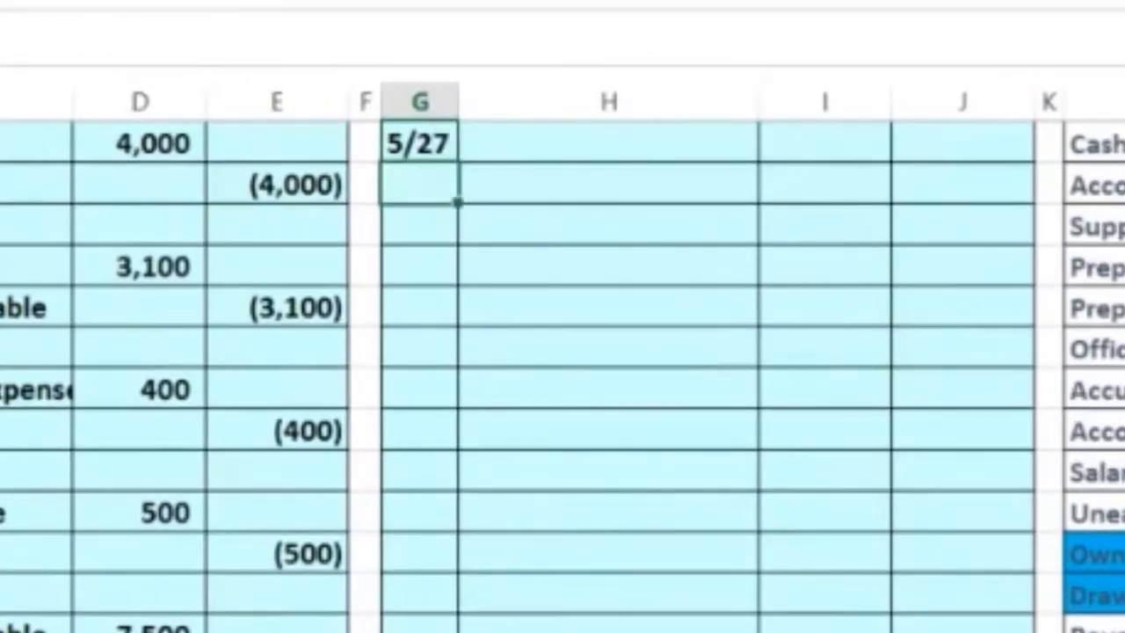
# Hide columns B through F so the second journal-entry block sits beside the transaction list.
pyautogui.scroll(2, 562, 352)
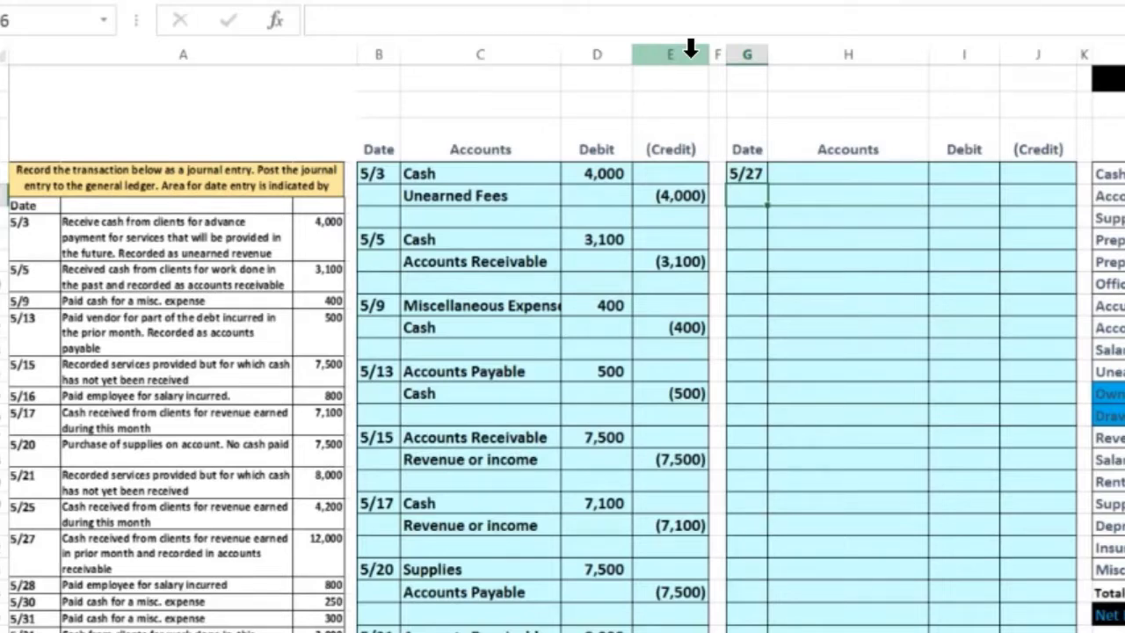
pyautogui.click(381, 52)
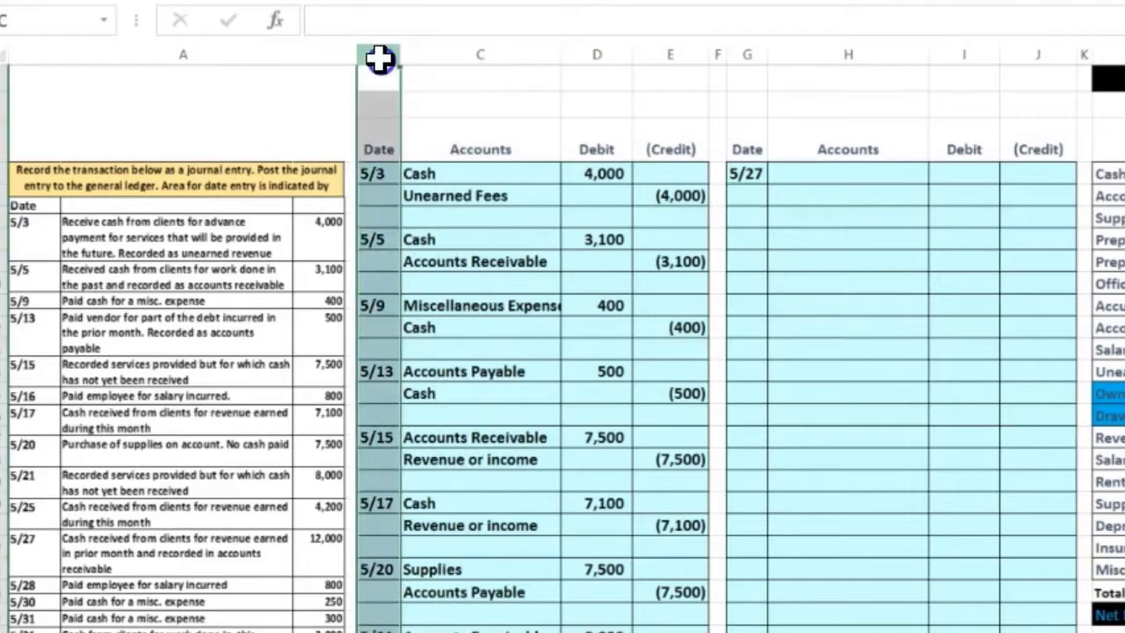
pyautogui.moveTo(382, 55); pyautogui.dragTo(711, 56)
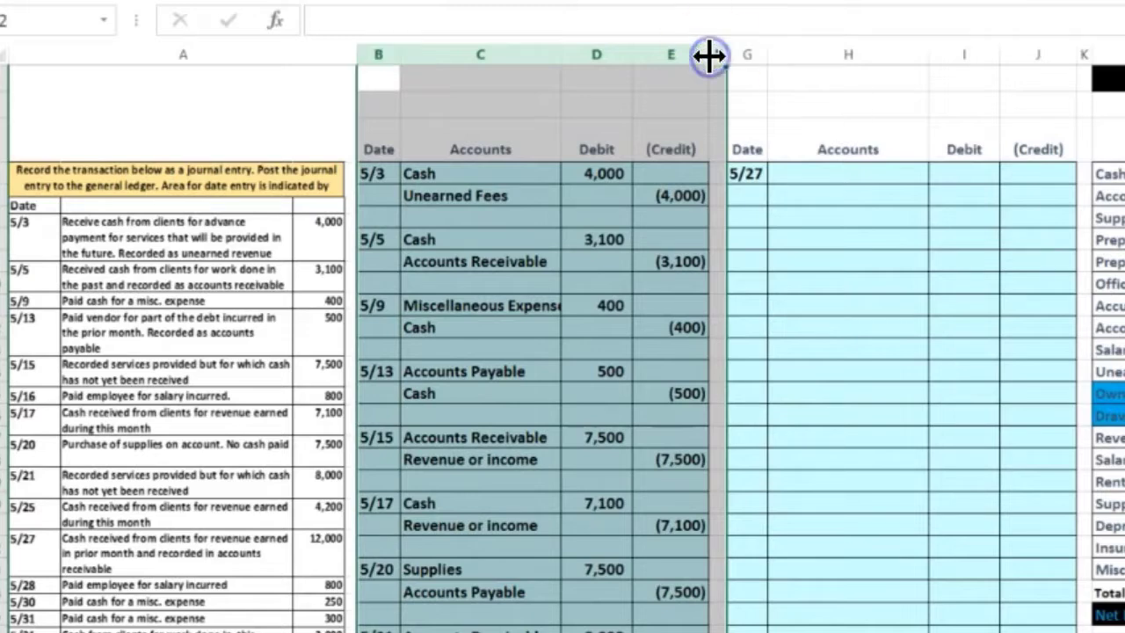
pyautogui.rightClick(532, 120)
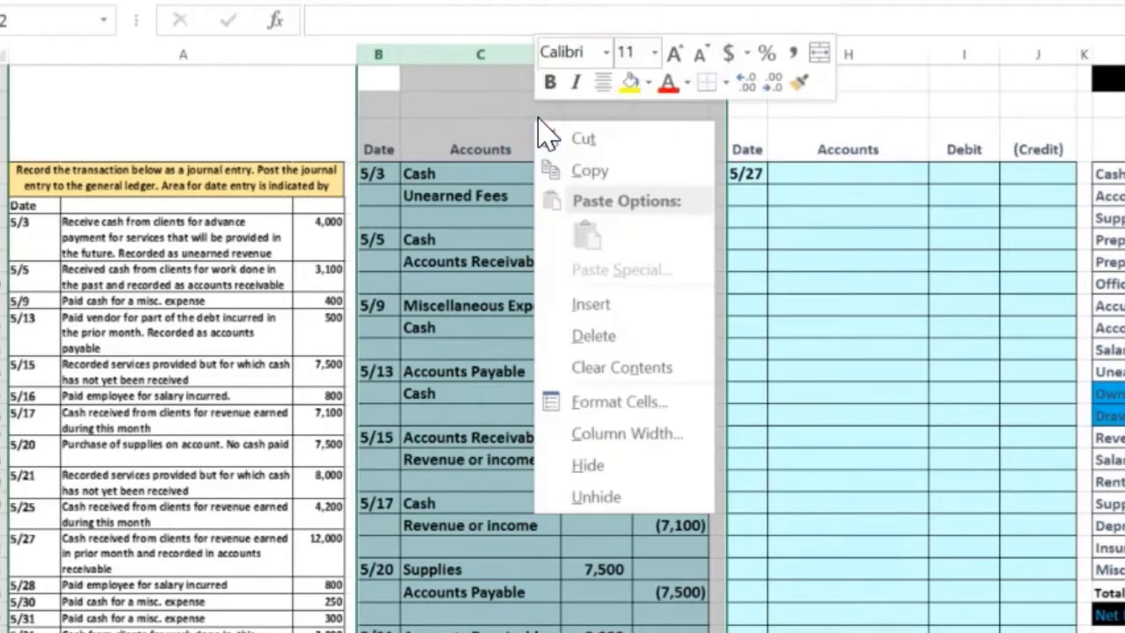
pyautogui.click(585, 465)
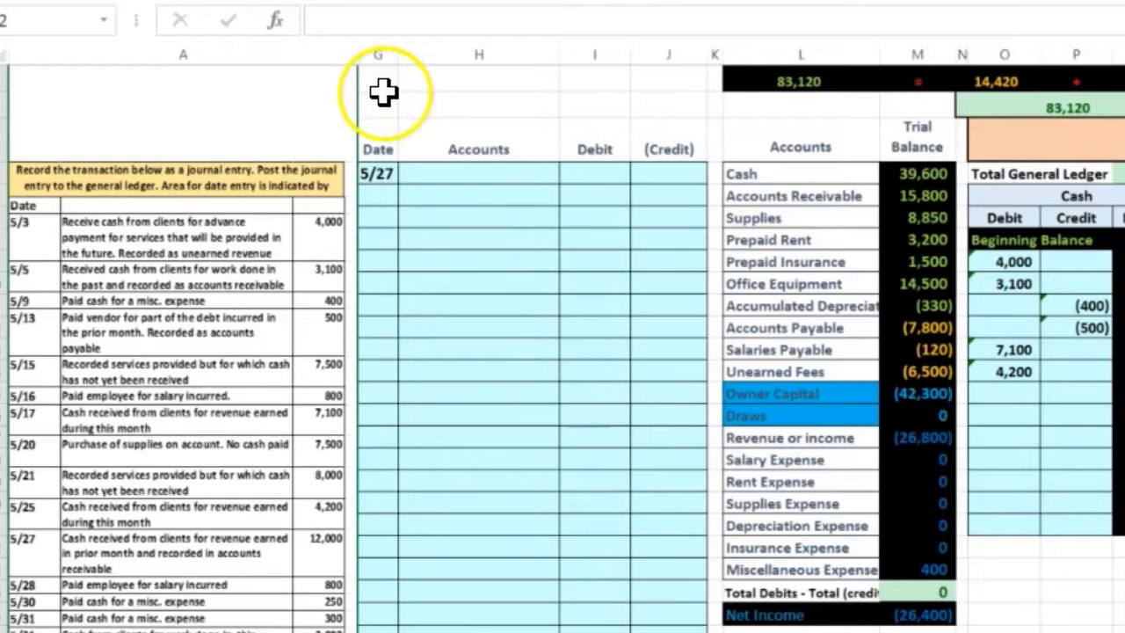
pyautogui.click(442, 188)
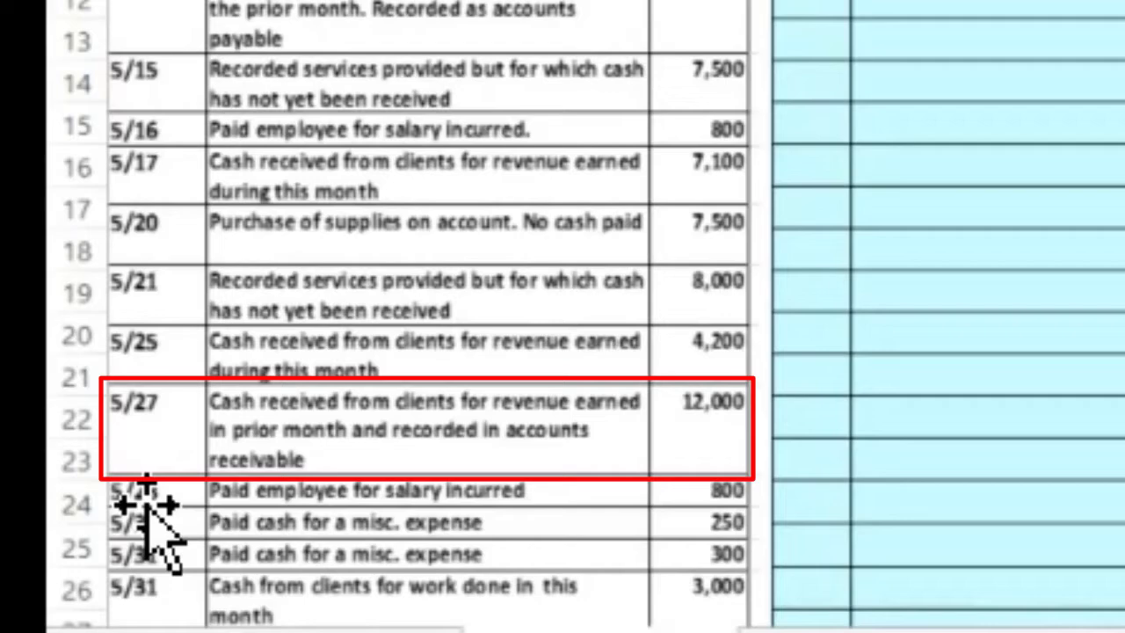
# Paste the Cash account name from the trial balance as values into H5 as the debit account of the 5/27 entry.
pyautogui.click(150, 510)
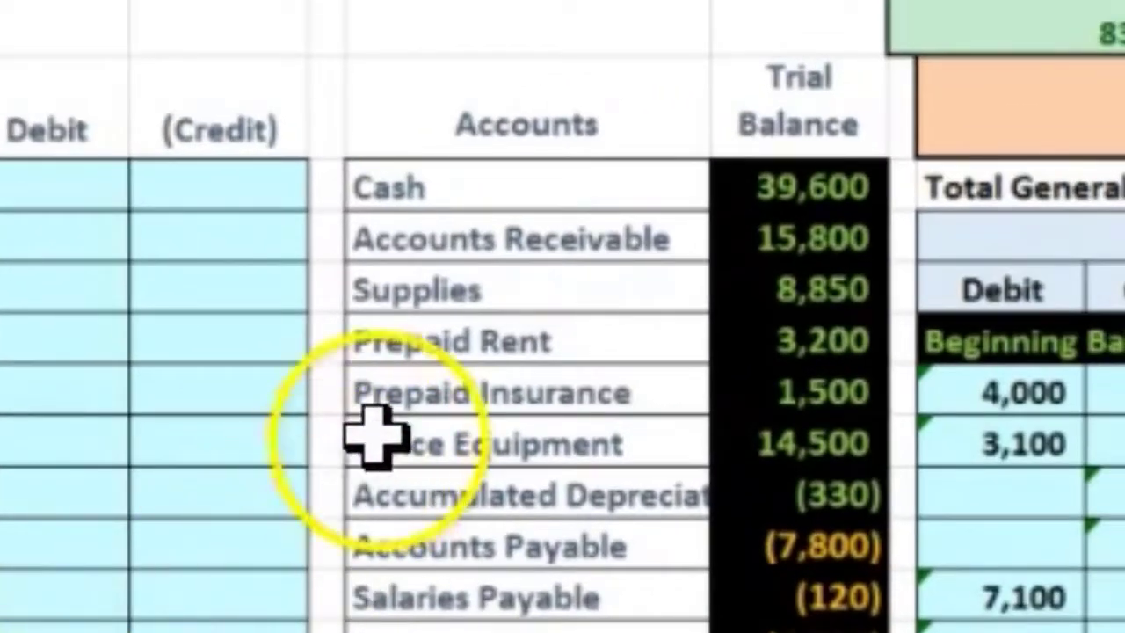
pyautogui.moveTo(454, 181); pyautogui.dragTo(769, 180)
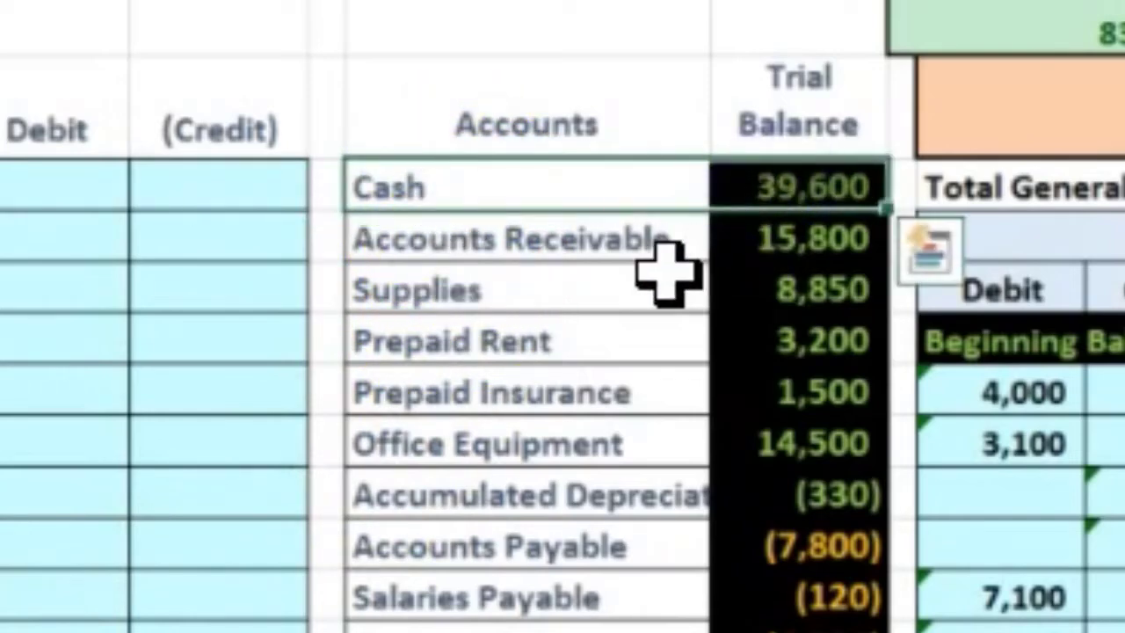
pyautogui.click(502, 171)
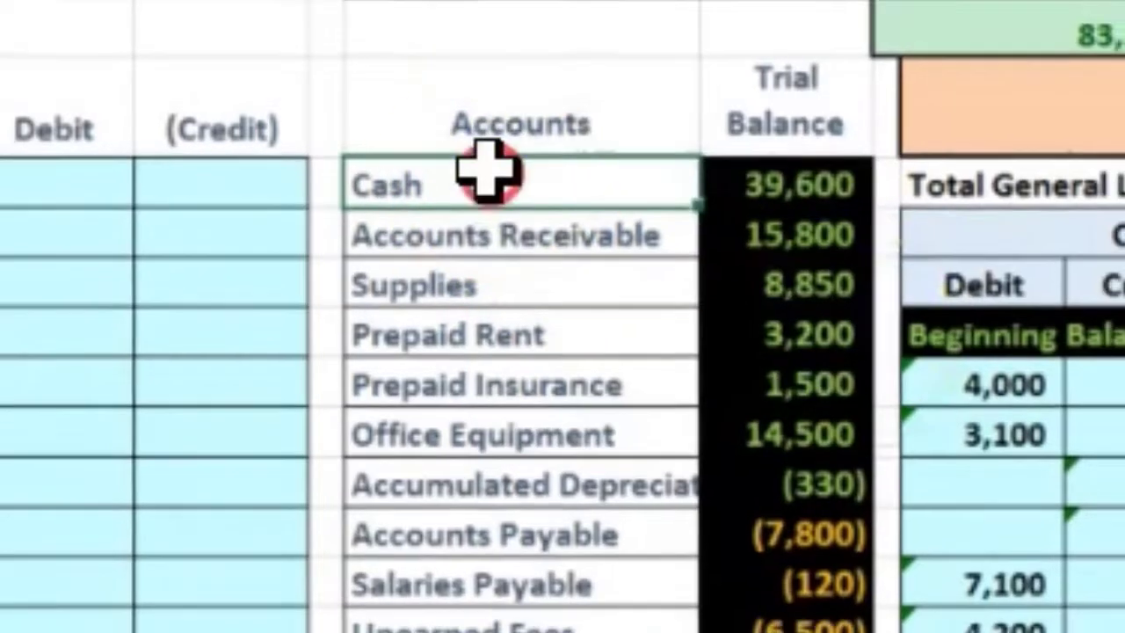
pyautogui.rightClick(496, 182)
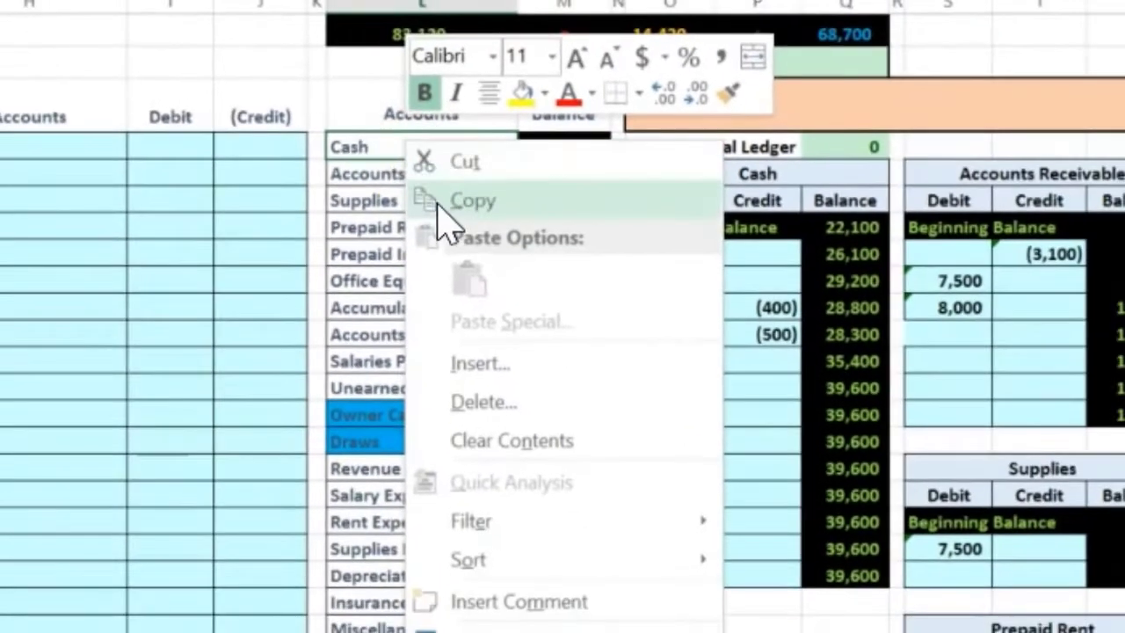
pyautogui.click(444, 201)
pyautogui.click(247, 99)
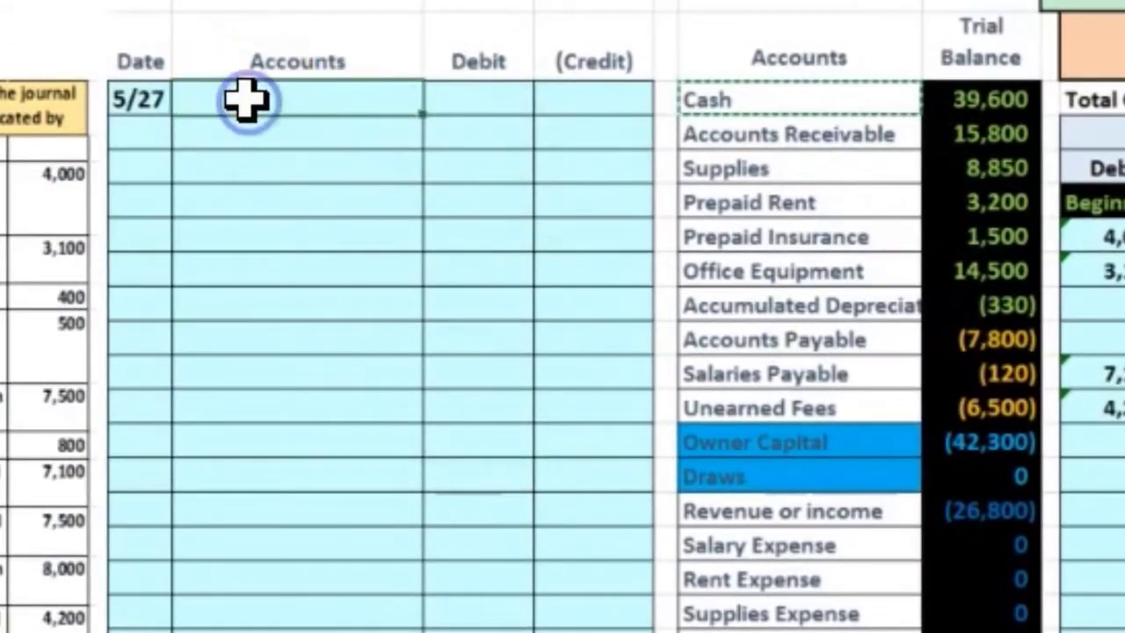
pyautogui.rightClick(246, 100)
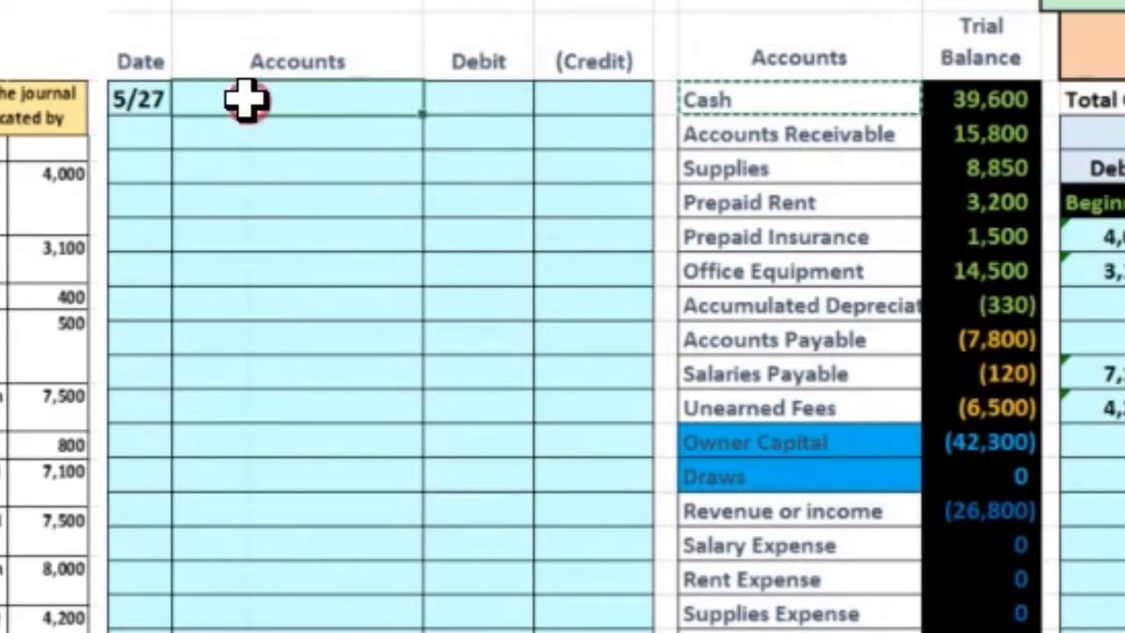
pyautogui.click(389, 275)
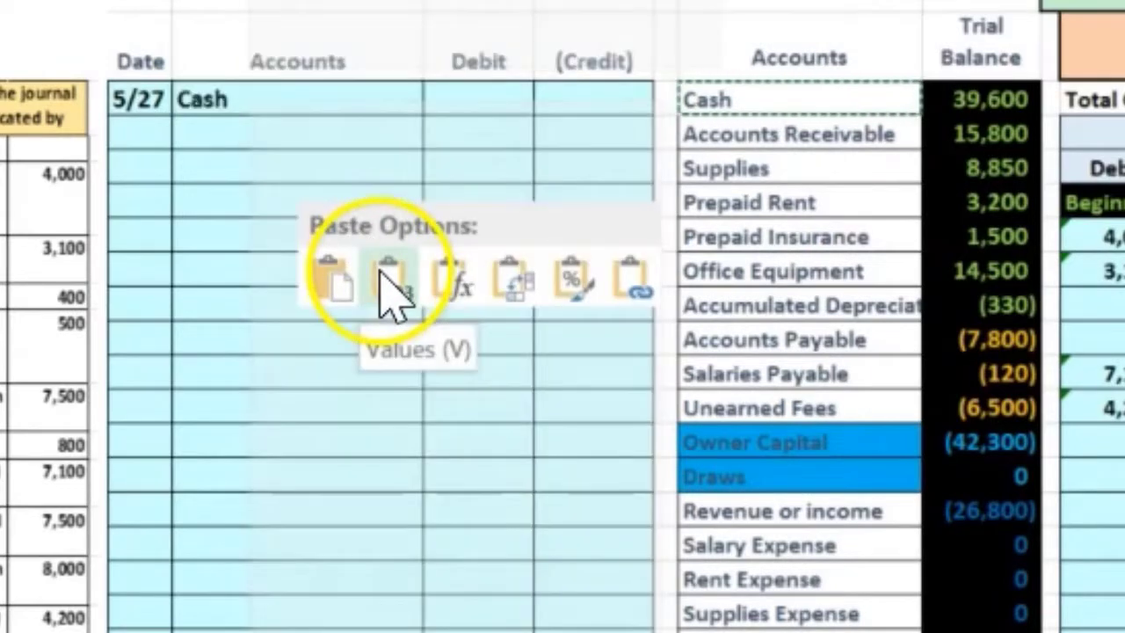
# Enter the 5/27 amounts: a 12,000 debit for Cash in I5 and a credit of -12000 in J6.
pyautogui.press('Tab')
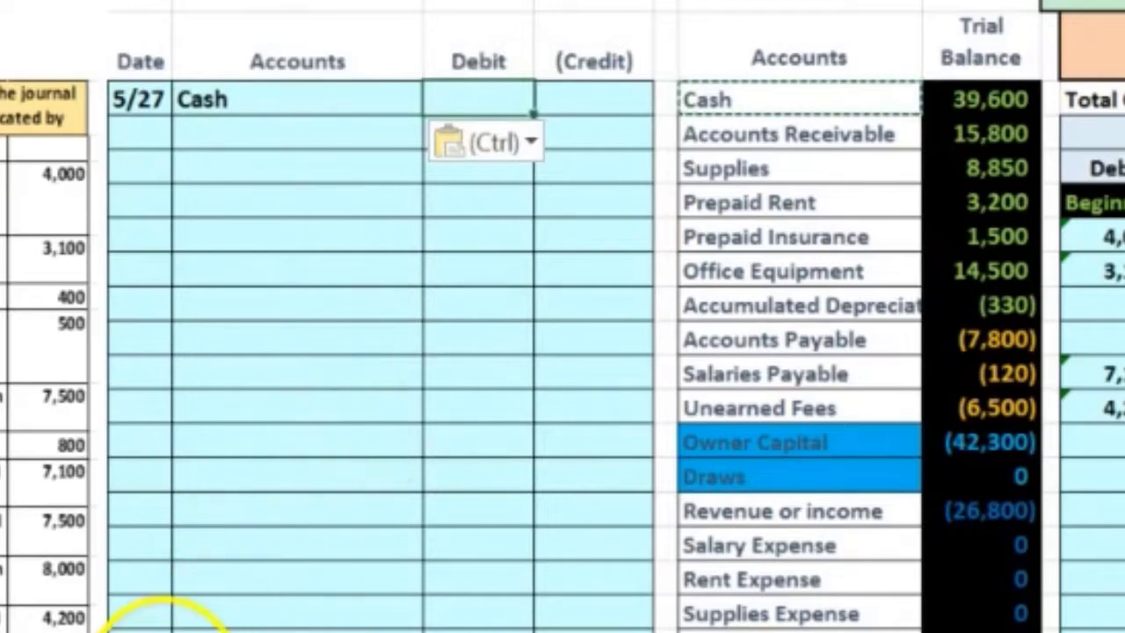
pyautogui.write('12,000')
pyautogui.press('Return')
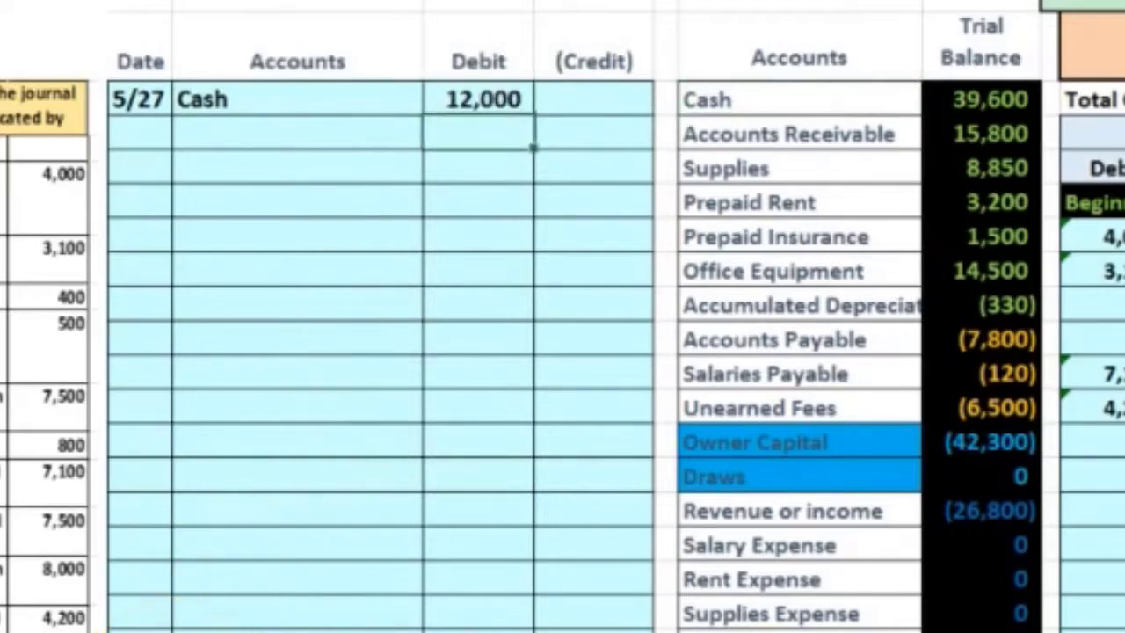
pyautogui.press('Tab')
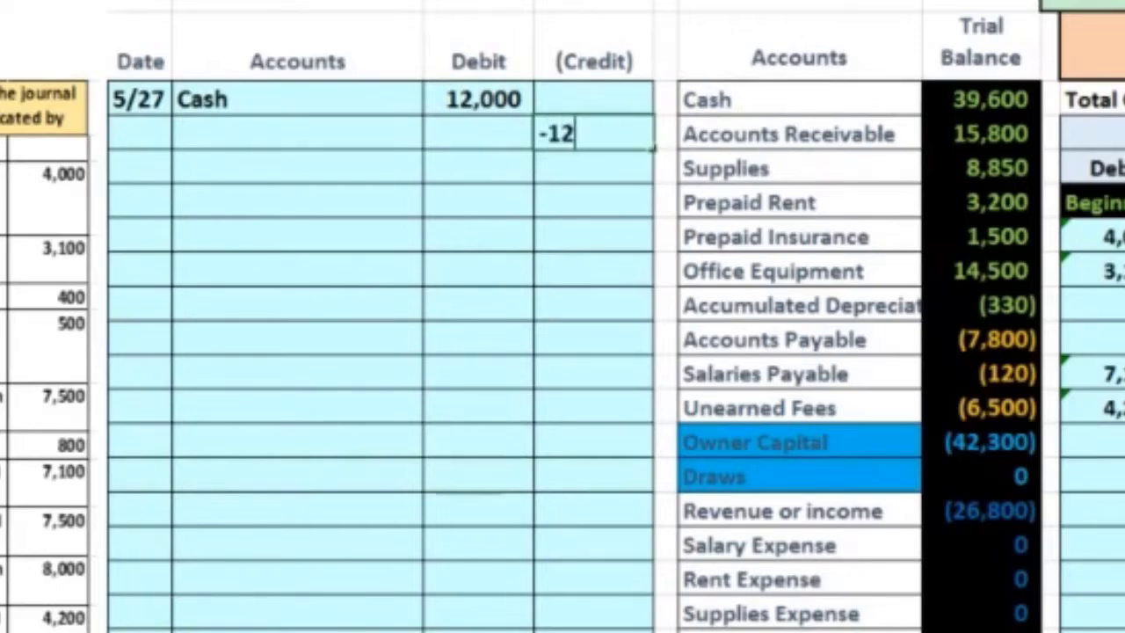
pyautogui.write('-12000')
pyautogui.press('Return')
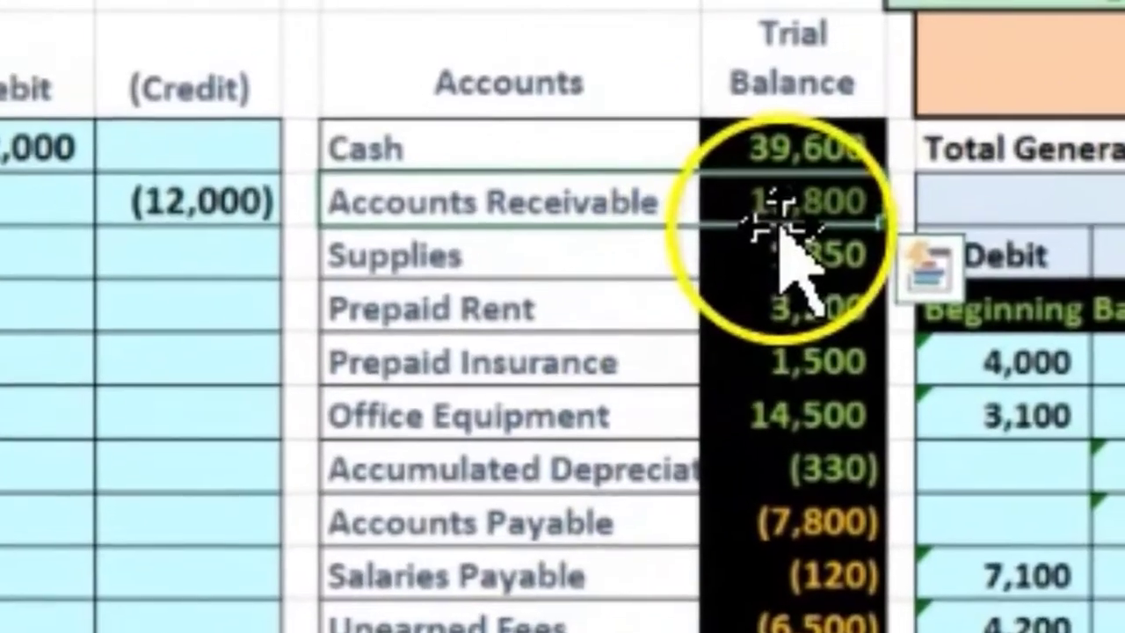
# Paste the Accounts Receivable account name from the trial balance as values into H6 as the credit account.
pyautogui.click(978, 139)
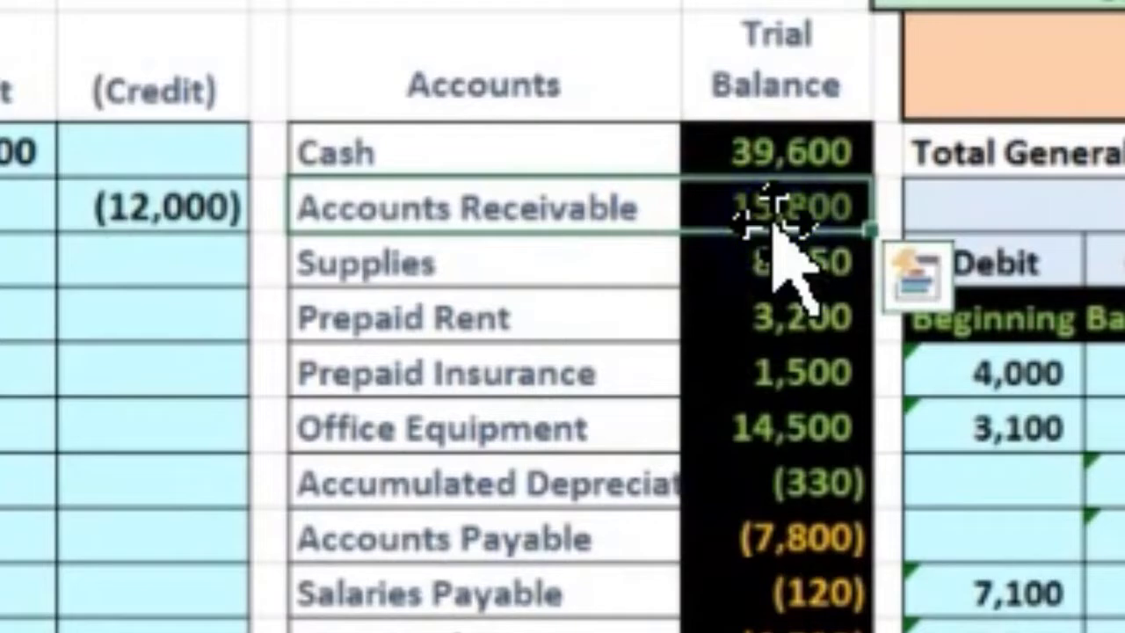
pyautogui.press('Escape')
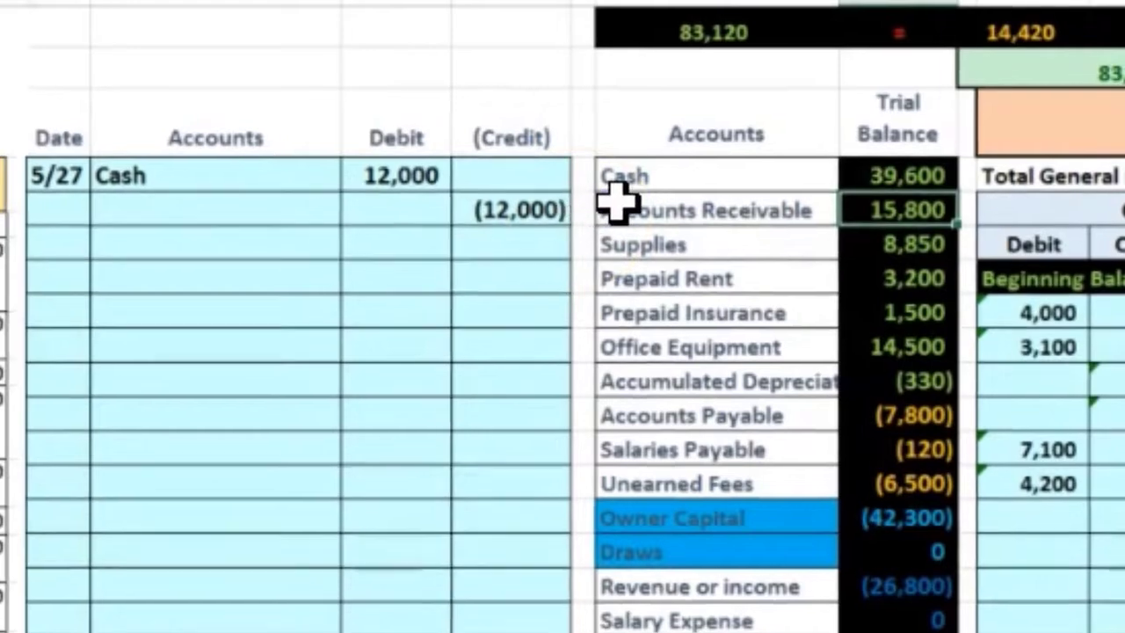
pyautogui.click(615, 208)
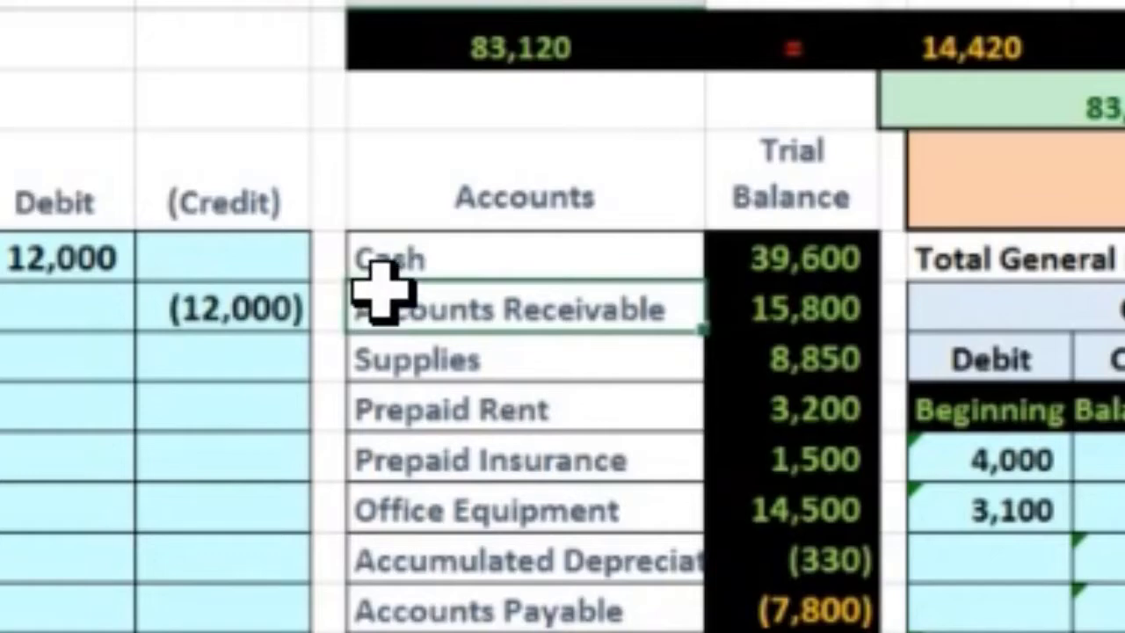
pyautogui.rightClick(380, 294)
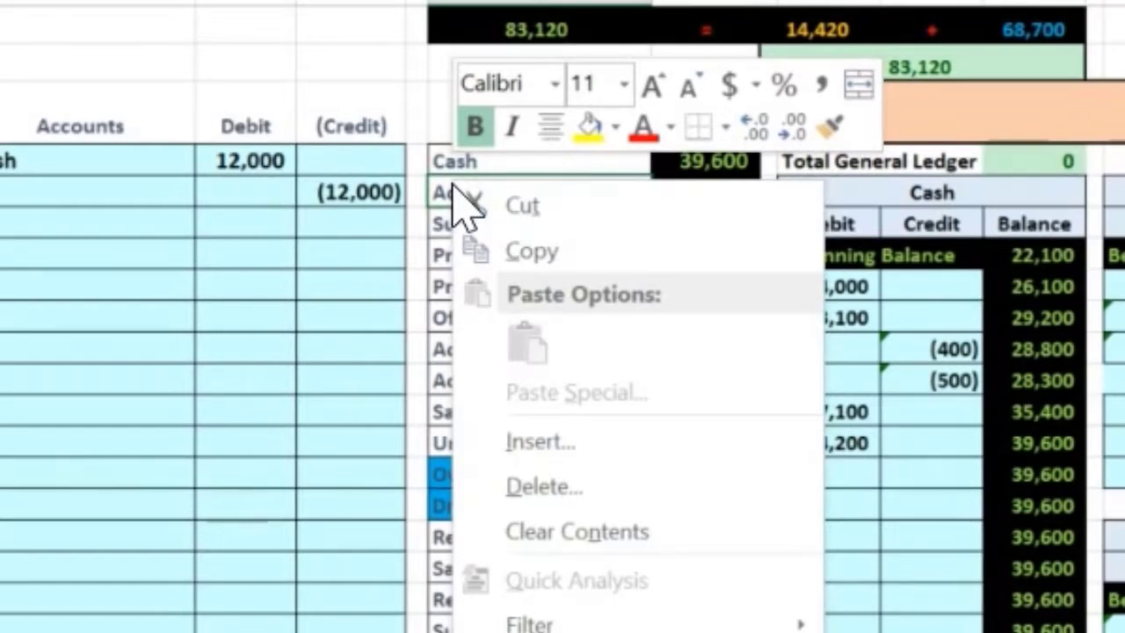
pyautogui.click(499, 251)
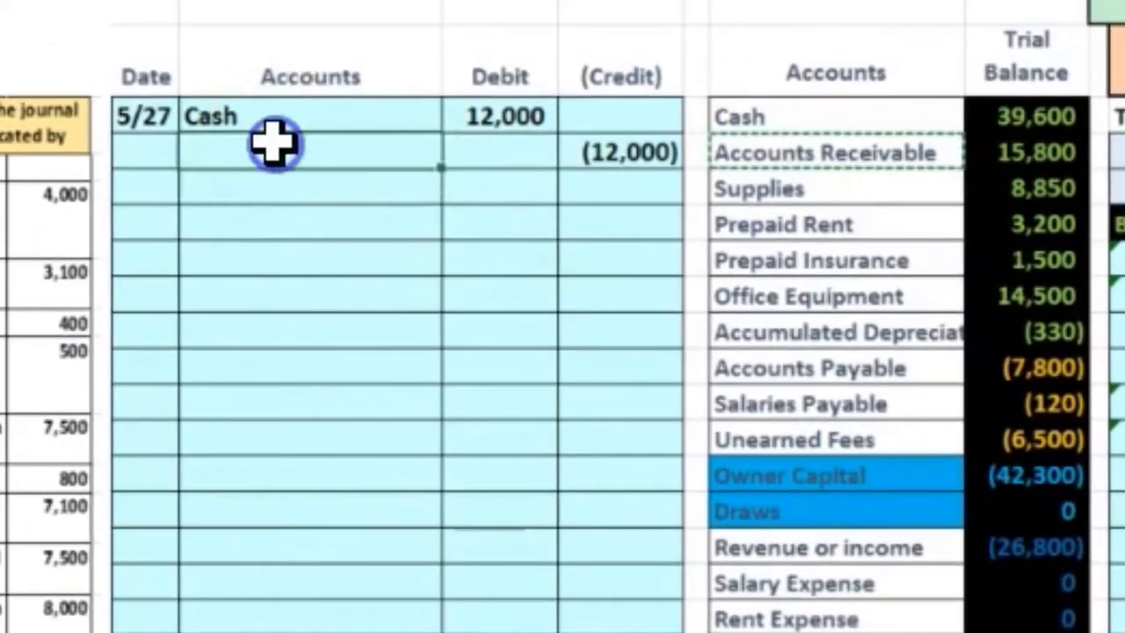
pyautogui.rightClick(274, 146)
pyautogui.click(442, 336)
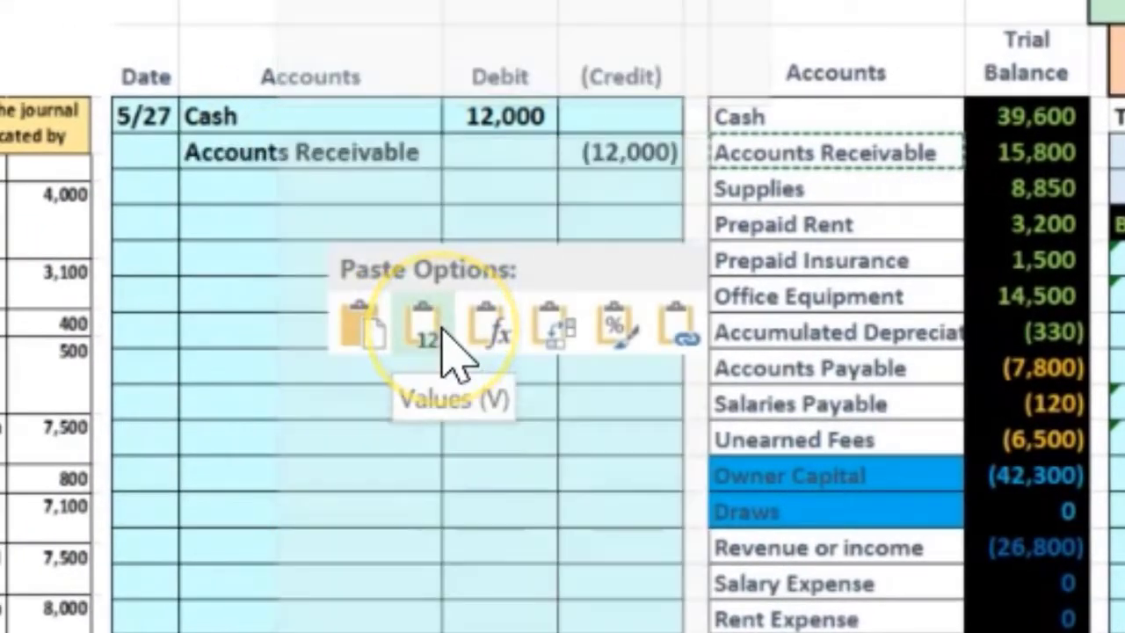
# Post the 5/27 debit to the next free debit line of the Cash ledger with the formula =I5.
pyautogui.click(517, 114)
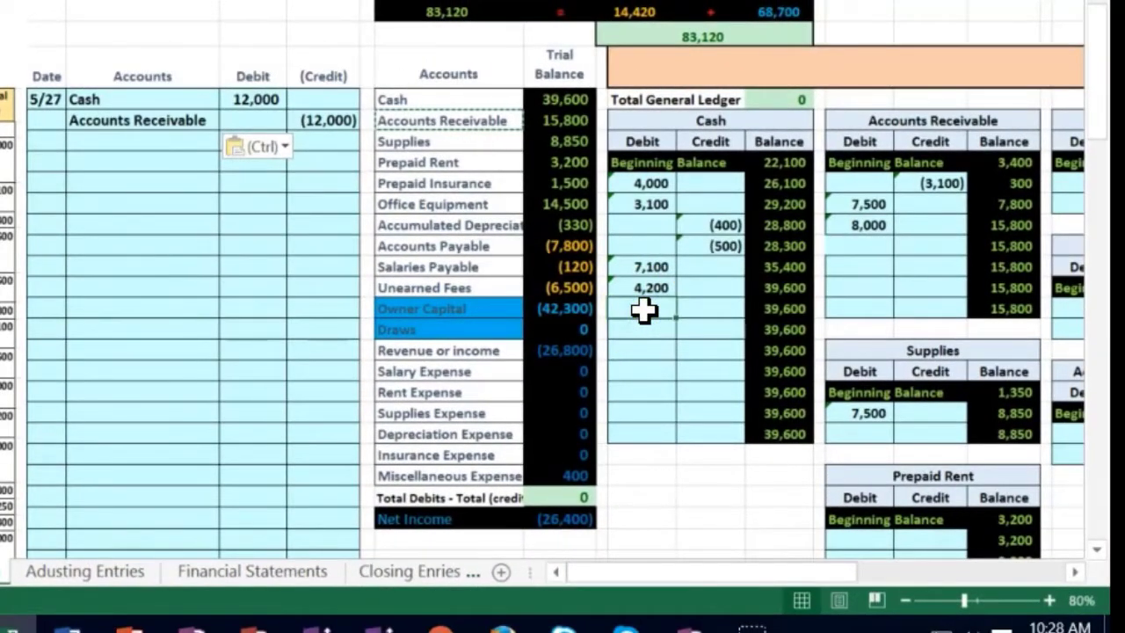
pyautogui.click(645, 309)
pyautogui.write('=')
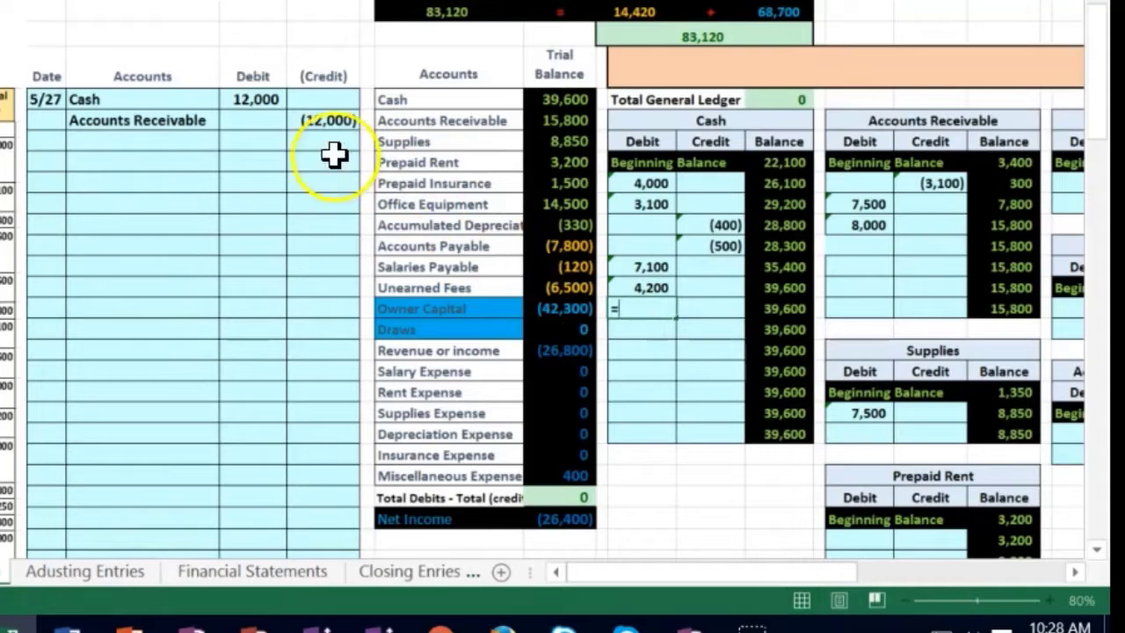
pyautogui.click(257, 99)
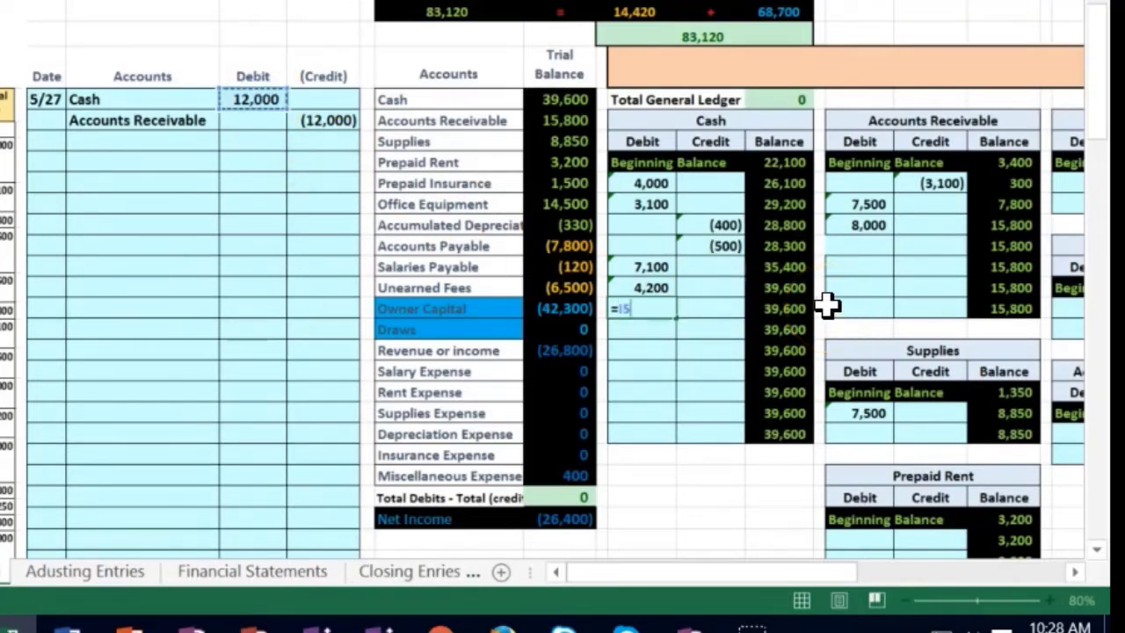
pyautogui.press('Return')
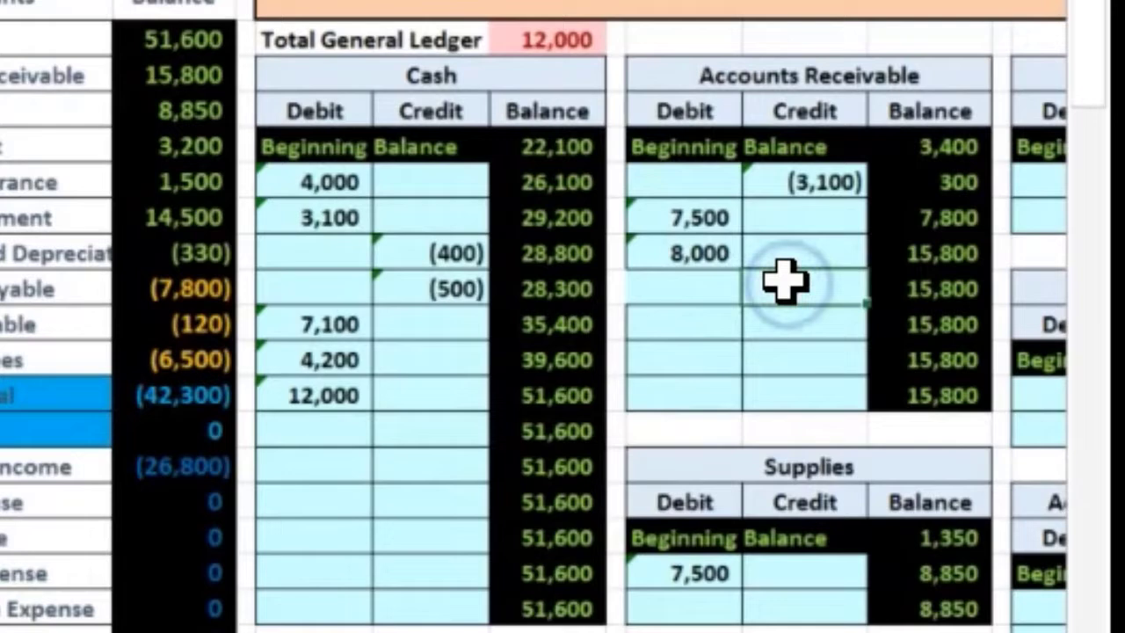
pyautogui.click(918, 242)
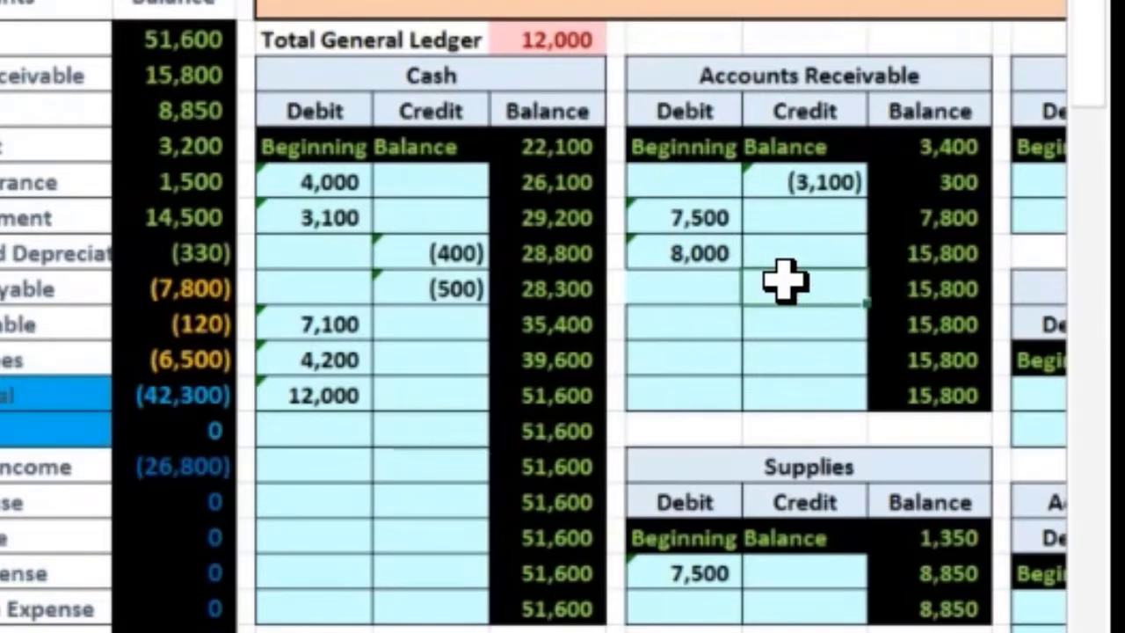
pyautogui.write('=')
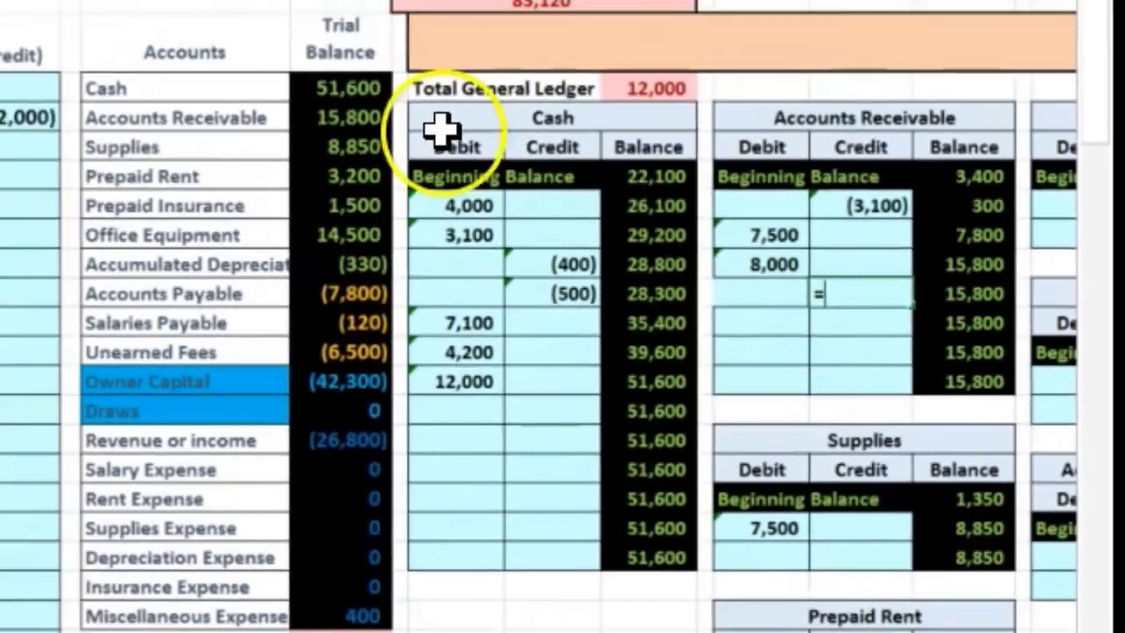
pyautogui.click(319, 175)
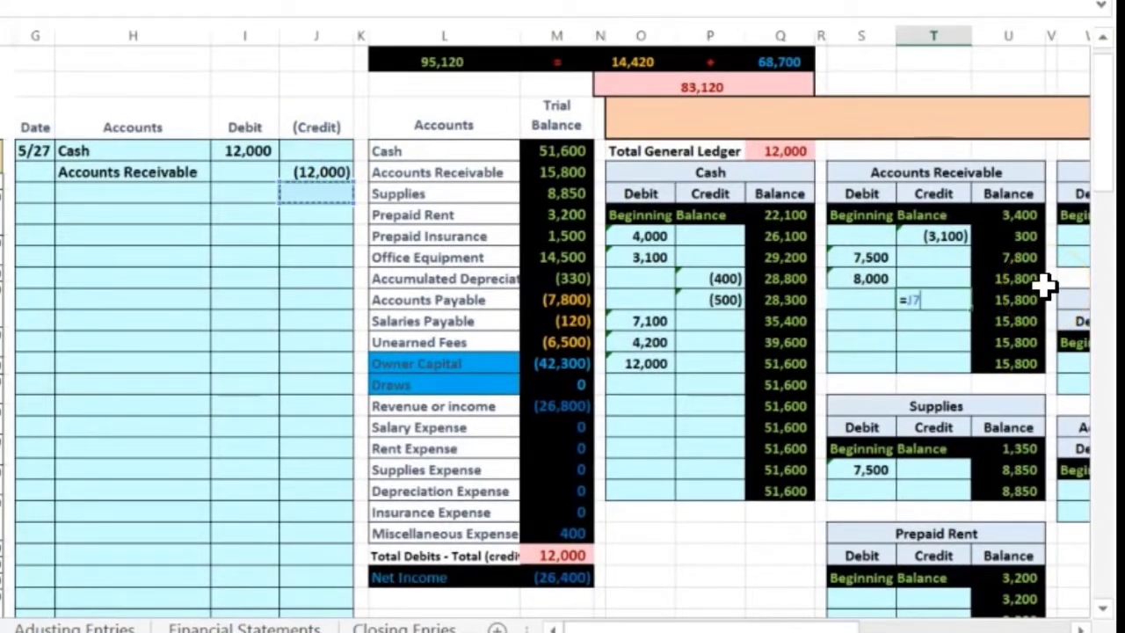
pyautogui.press('Return')
# Post the 5/27 credit to the Accounts Receivable ledger in T12 with the formula =J6.
pyautogui.click(931, 297)
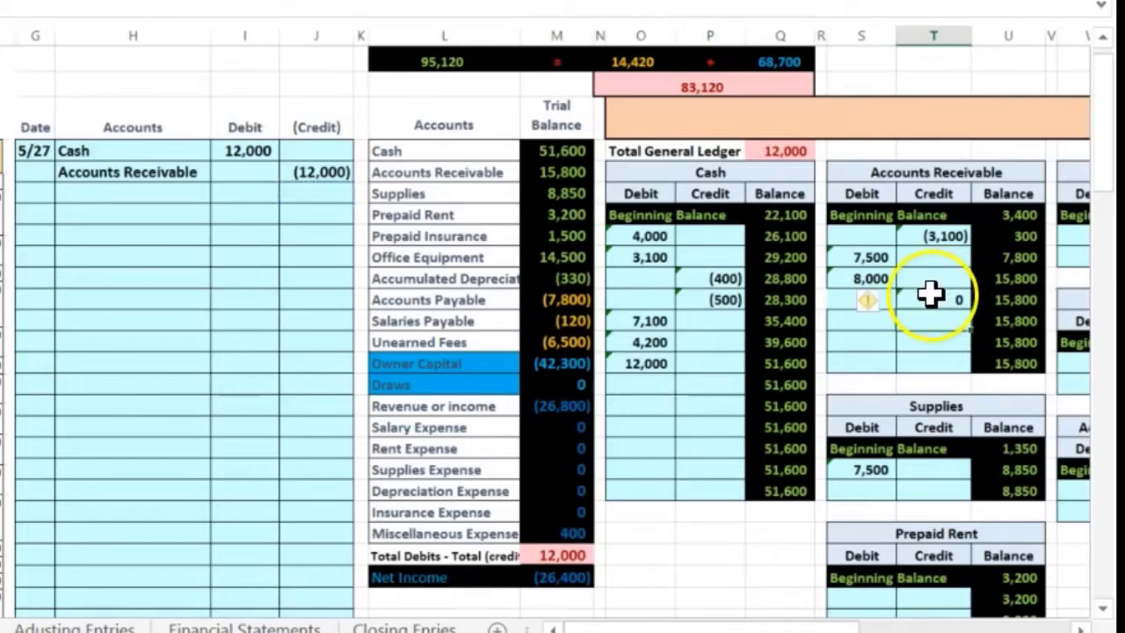
pyautogui.write('=')
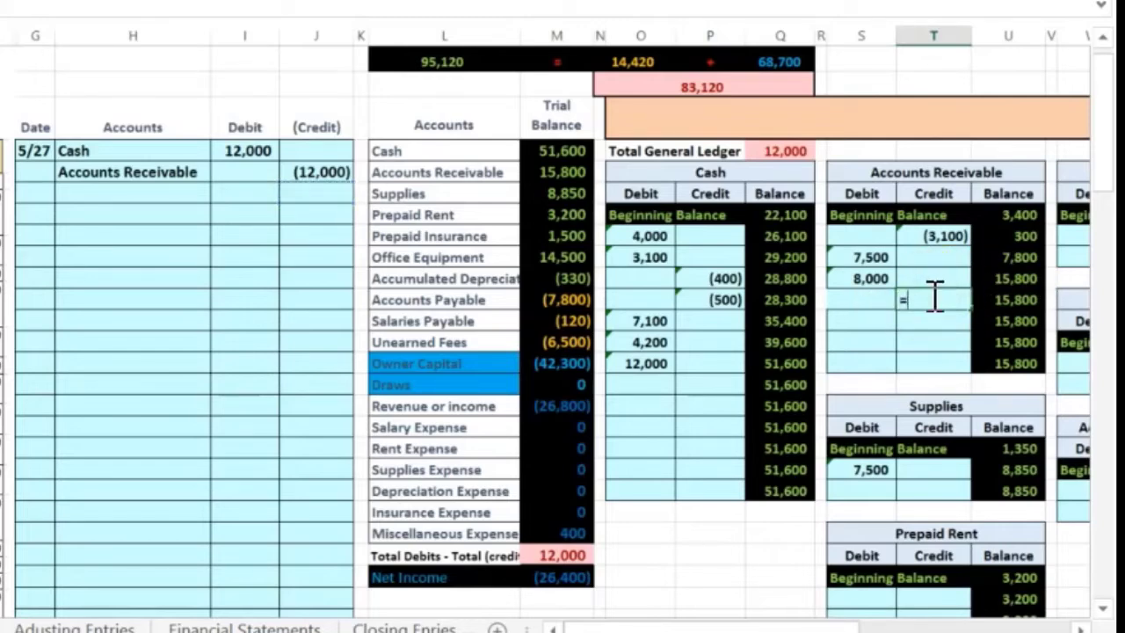
pyautogui.click(318, 172)
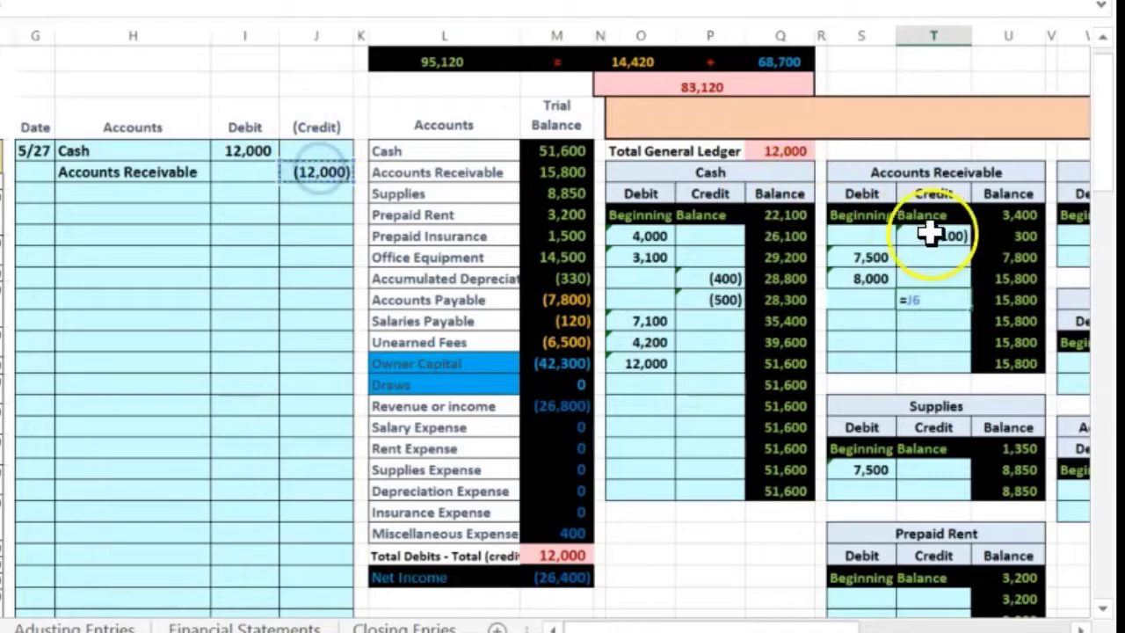
pyautogui.press('Return')
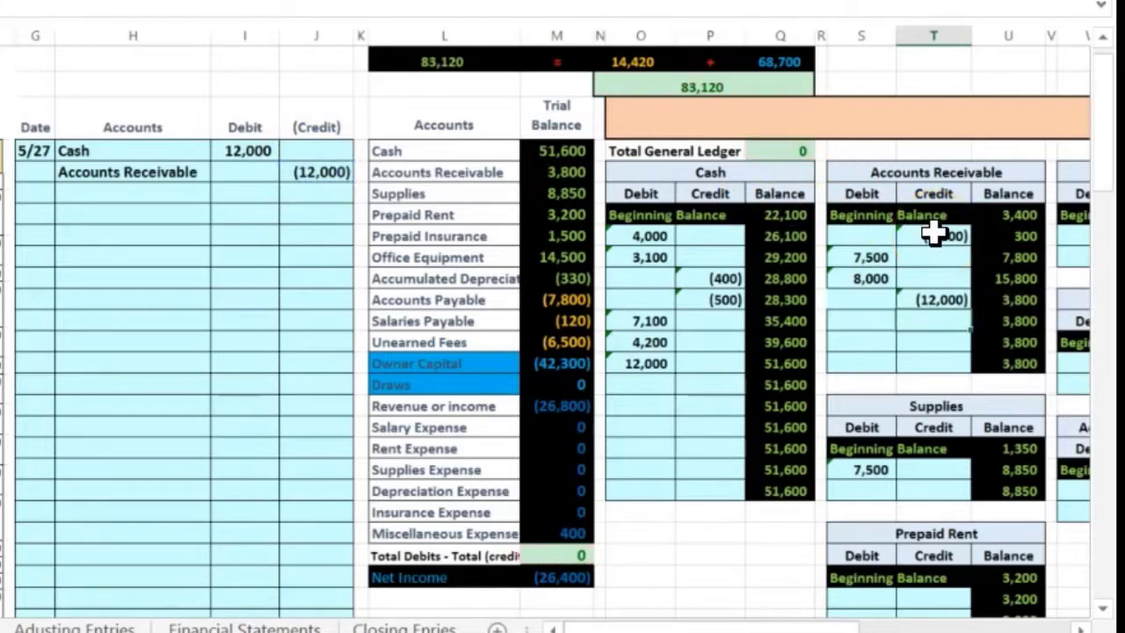
# Compare the Accounts Receivable ledger balance with its trial balance amount after posting the 5/27 entry.
pyautogui.click(997, 303)
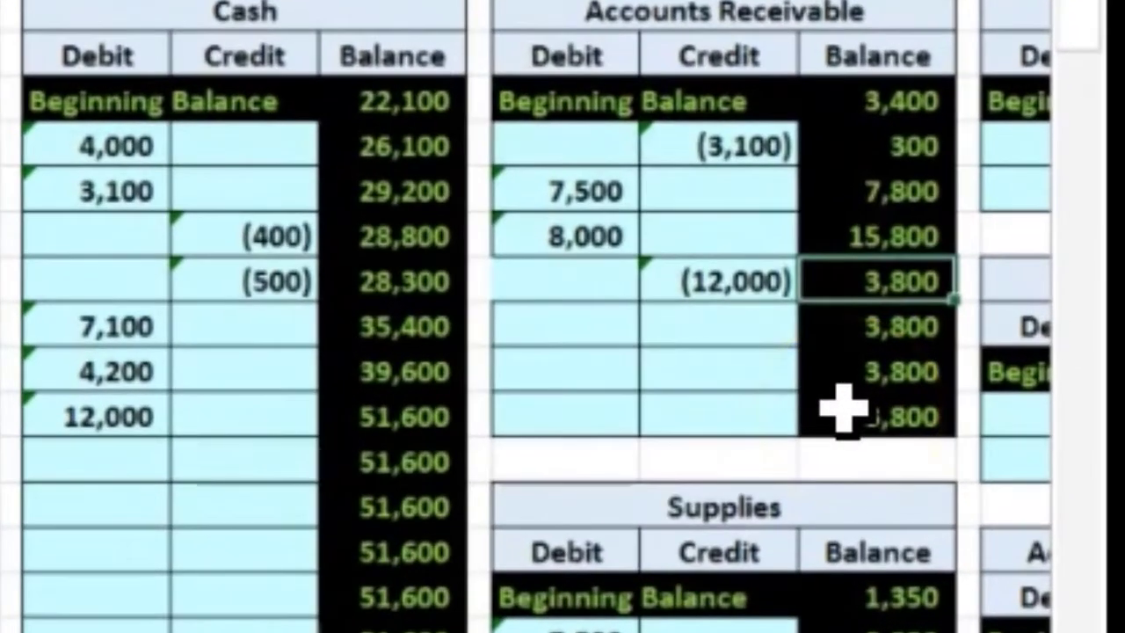
pyautogui.press('Left')
pyautogui.press('Left')
pyautogui.press('Left')
pyautogui.press('Left')
pyautogui.press('Left')
pyautogui.press('Left')
pyautogui.press('Left')
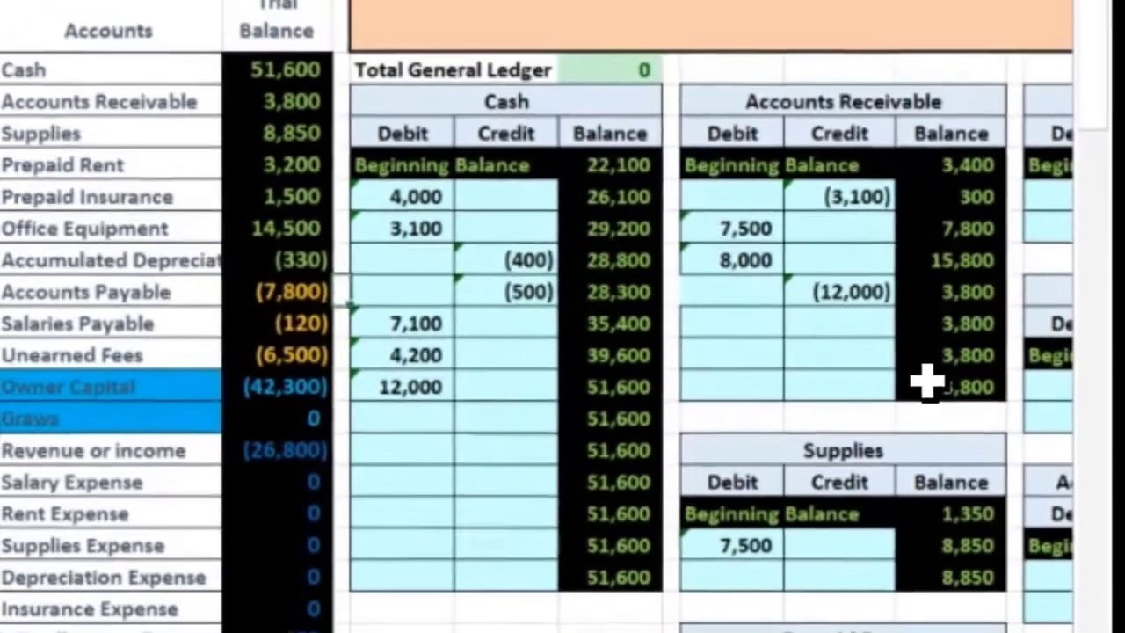
pyautogui.press('Up')
pyautogui.press('Up')
pyautogui.press('Up')
pyautogui.press('Up')
pyautogui.press('Up')
pyautogui.press('Up')
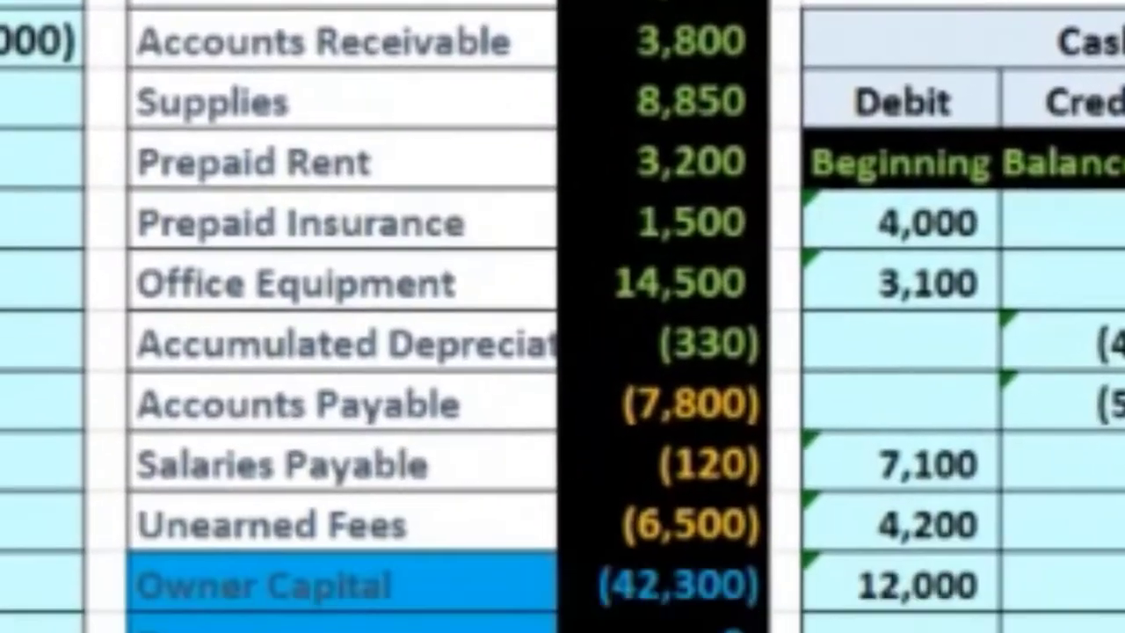
pyautogui.click(774, 407)
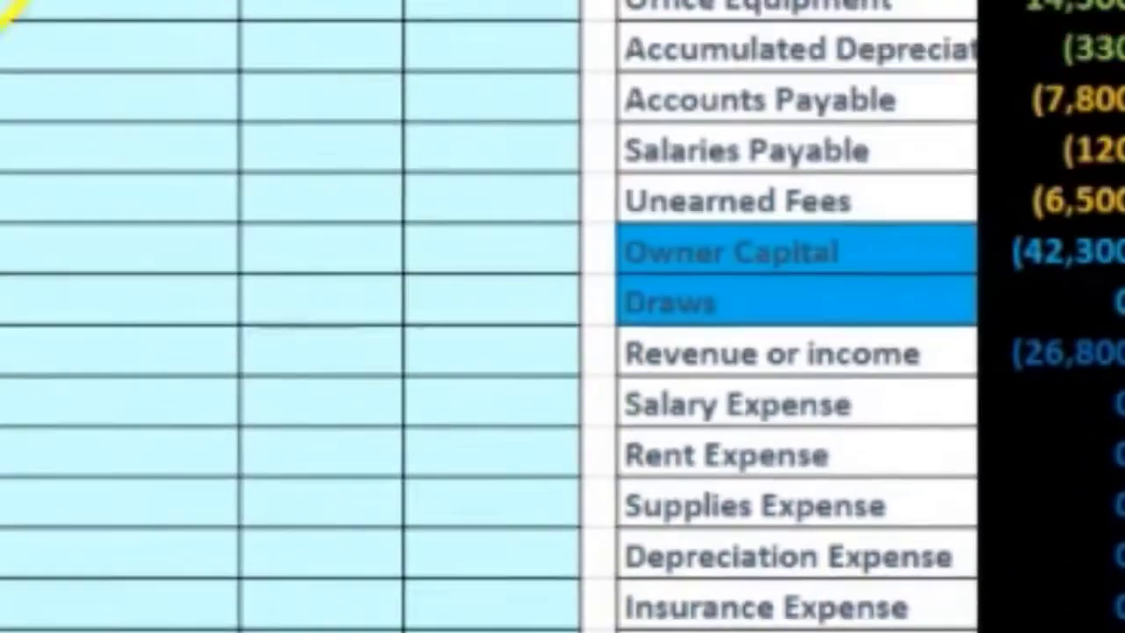
# Enter the date 5/28 in G8 to start the next journal entry.
pyautogui.click(308, 329)
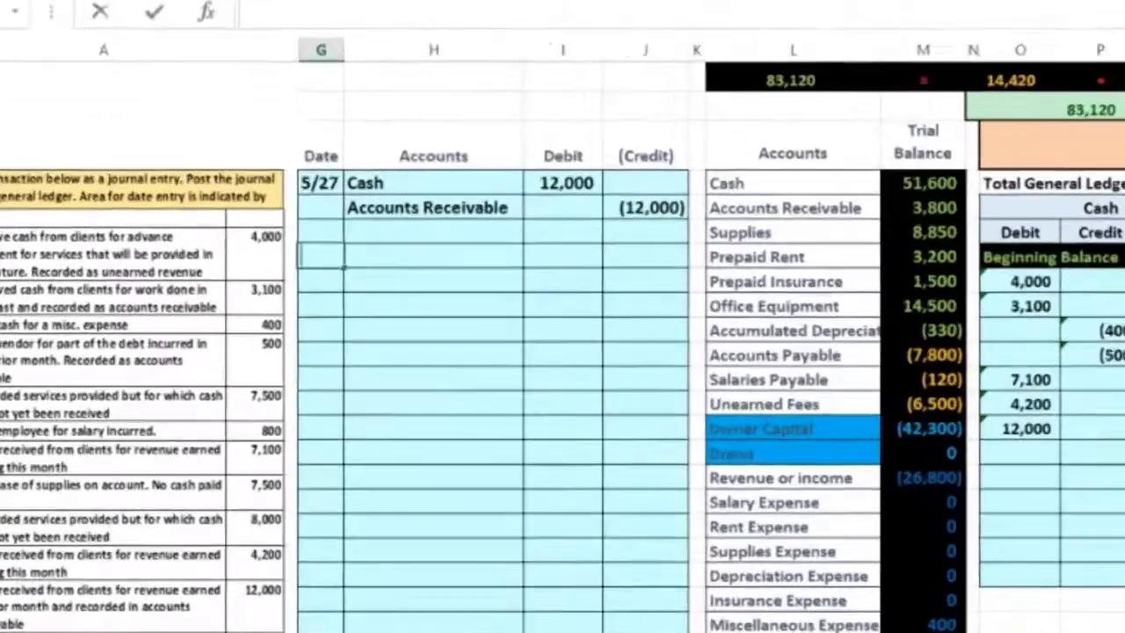
pyautogui.write('5/2')
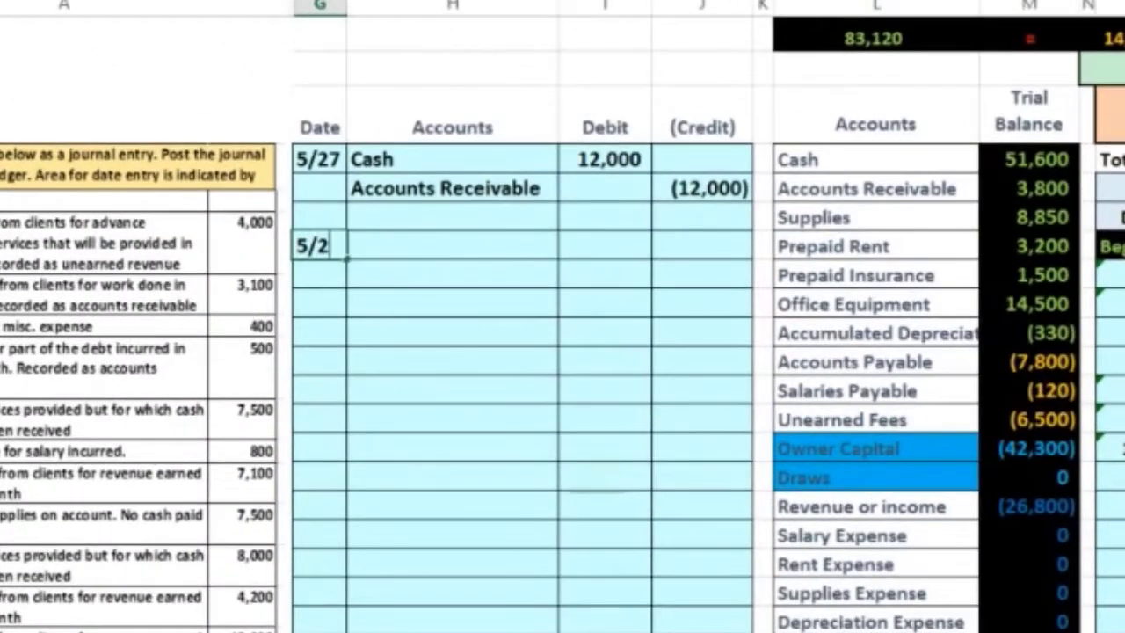
pyautogui.write('8')
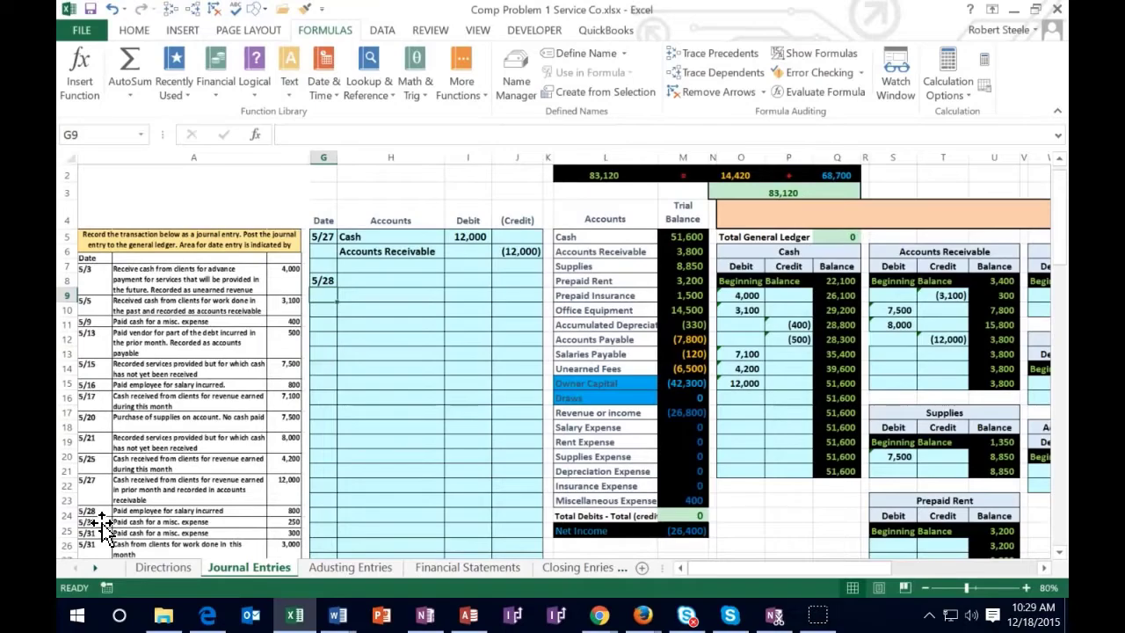
# Copy the Cash account name from the trial balance and paste it as values into H9 of the 5/28 entry.
pyautogui.click(575, 237)
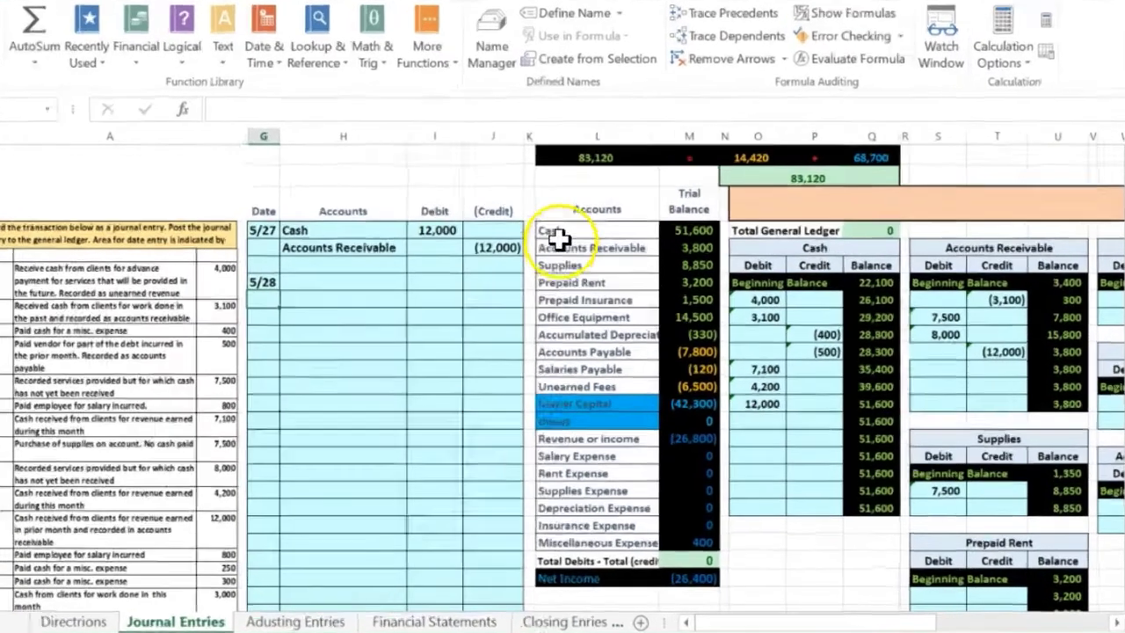
pyautogui.hotkey('ctrl', 'v')
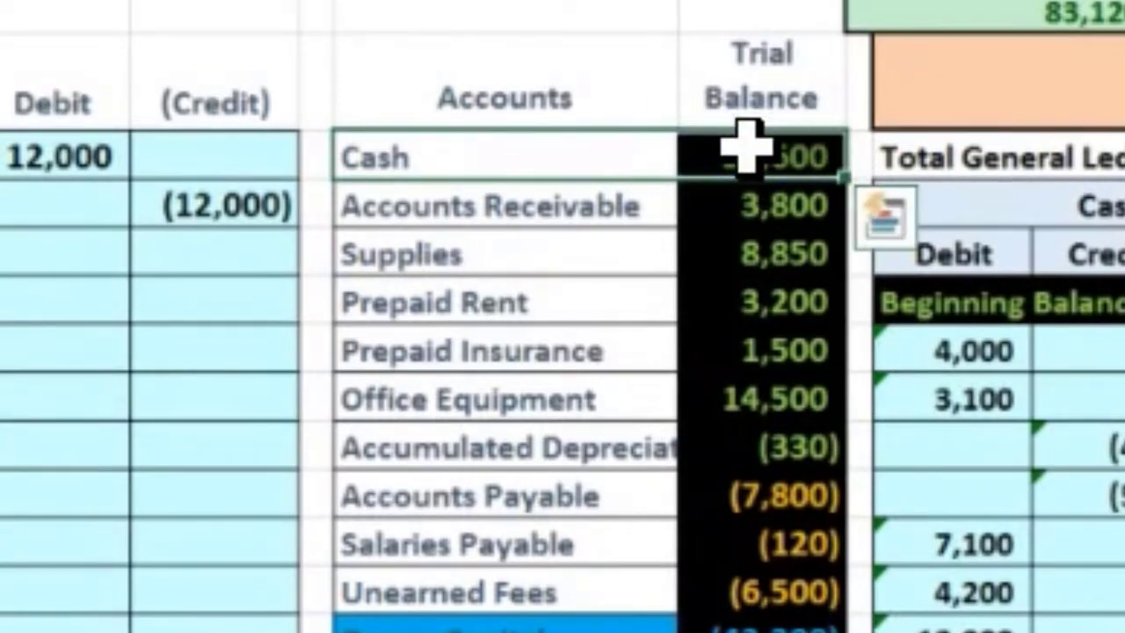
pyautogui.click(745, 145)
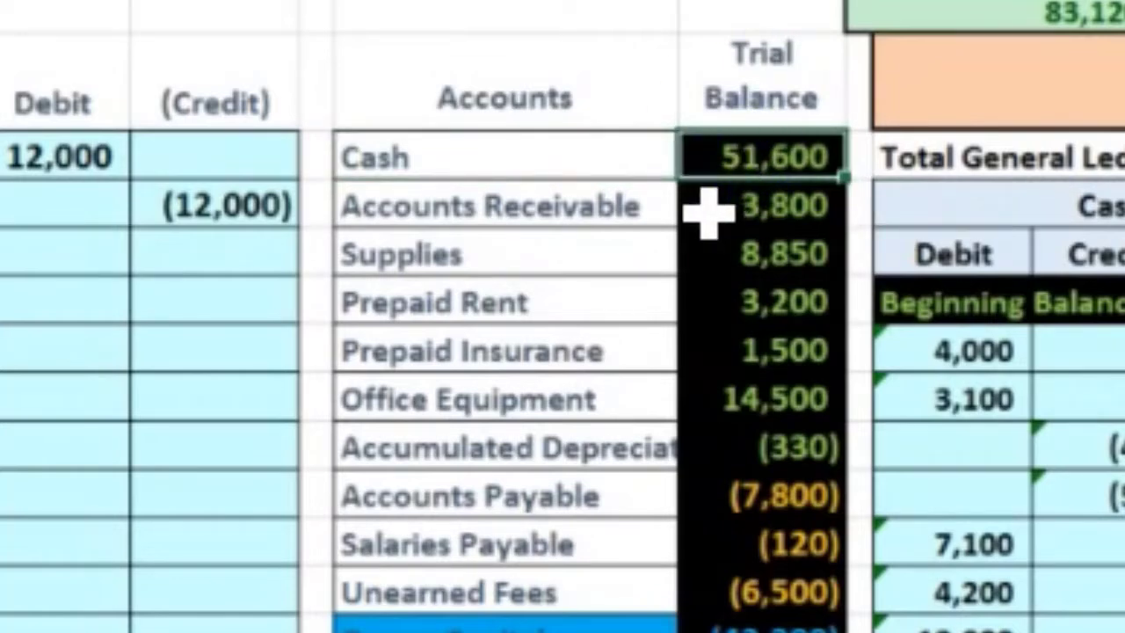
pyautogui.click(508, 154)
pyautogui.rightClick(513, 156)
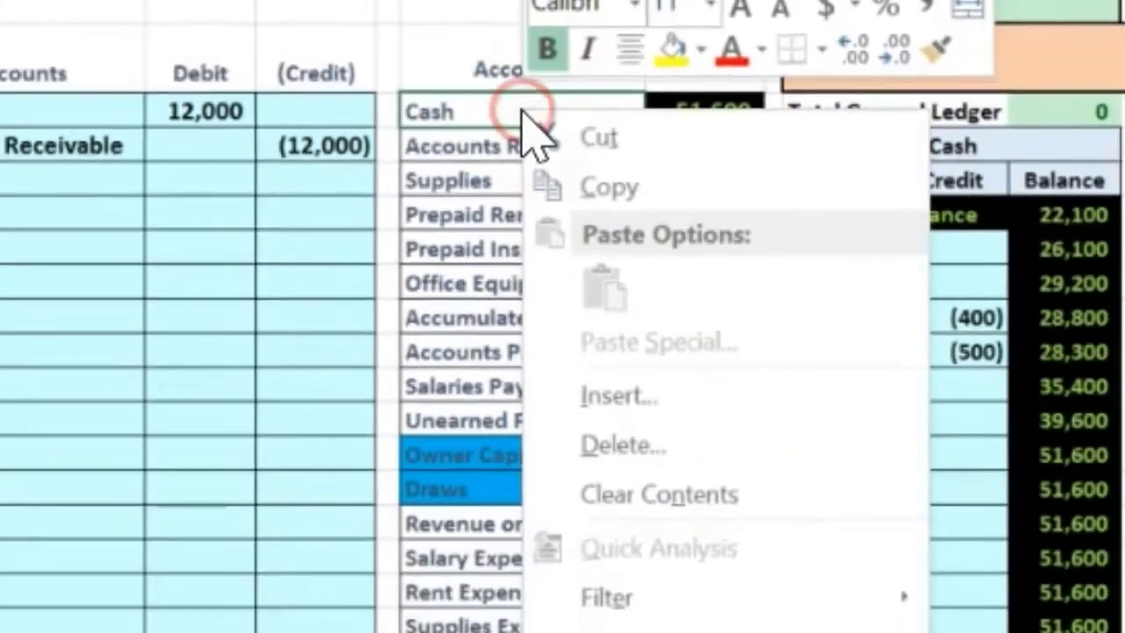
pyautogui.click(609, 186)
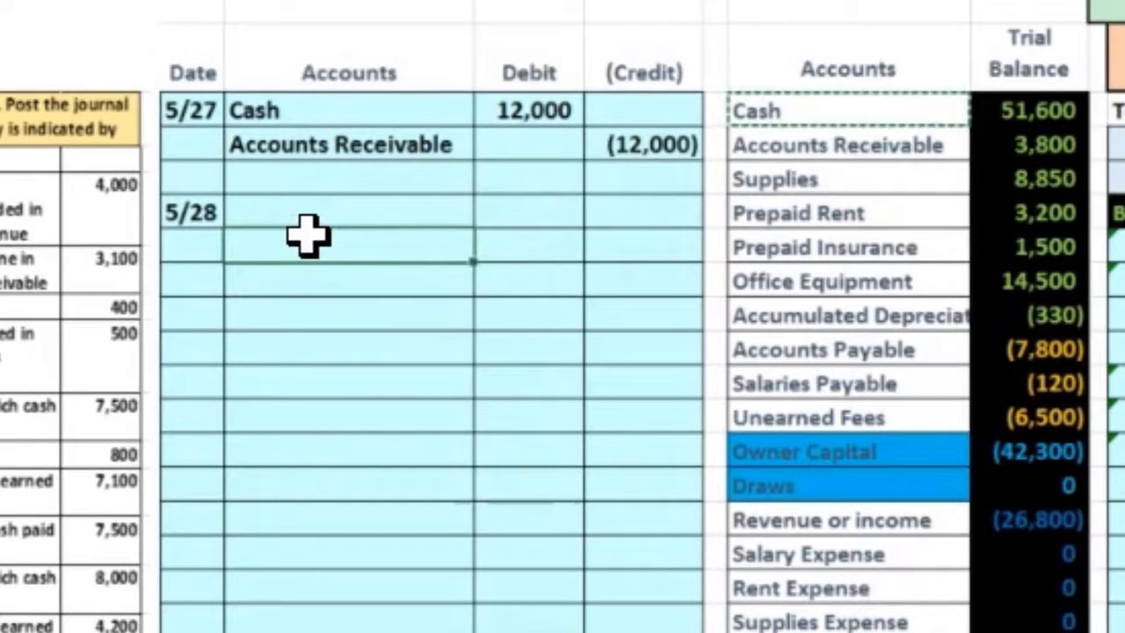
pyautogui.rightClick(252, 197)
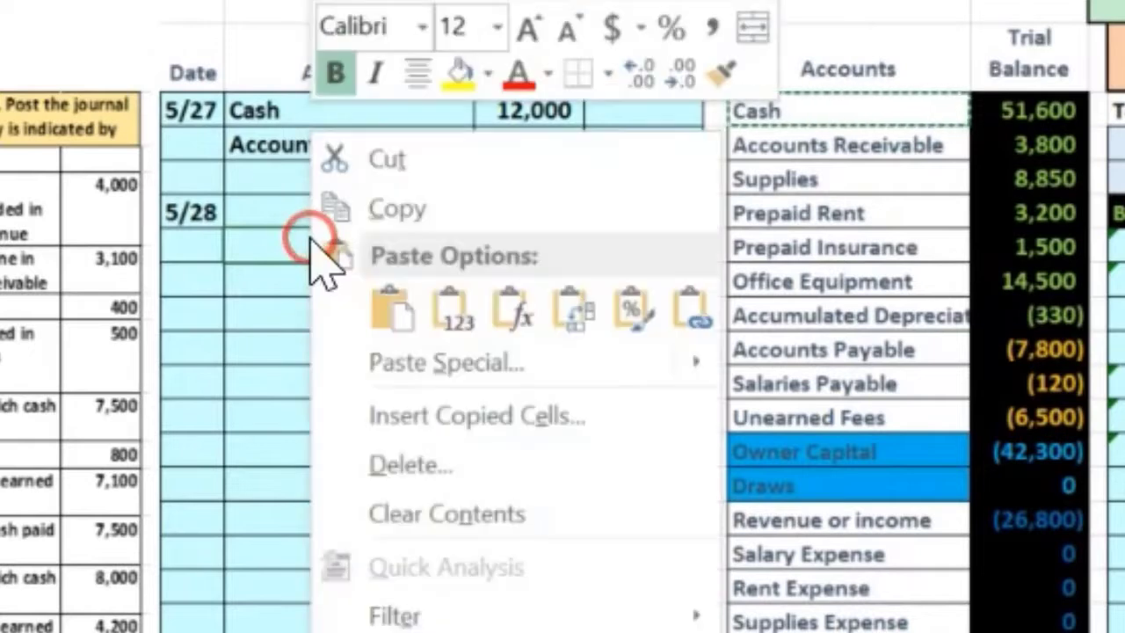
pyautogui.click(450, 308)
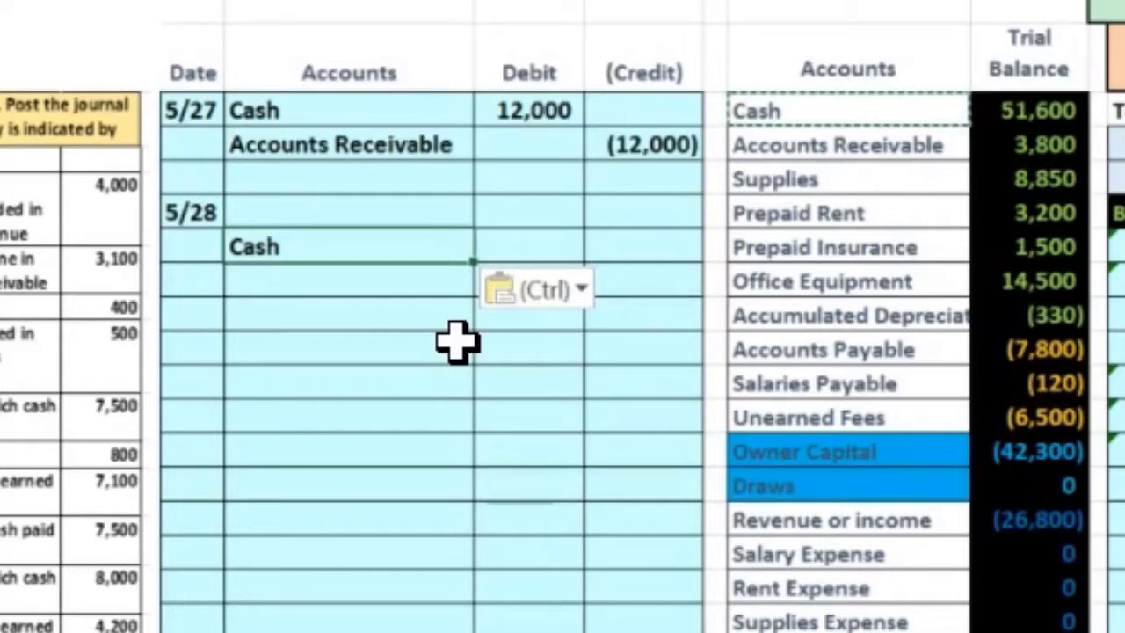
# Enter -800 as the credit amount for Cash in J9.
pyautogui.press('Right')
pyautogui.press('Right')
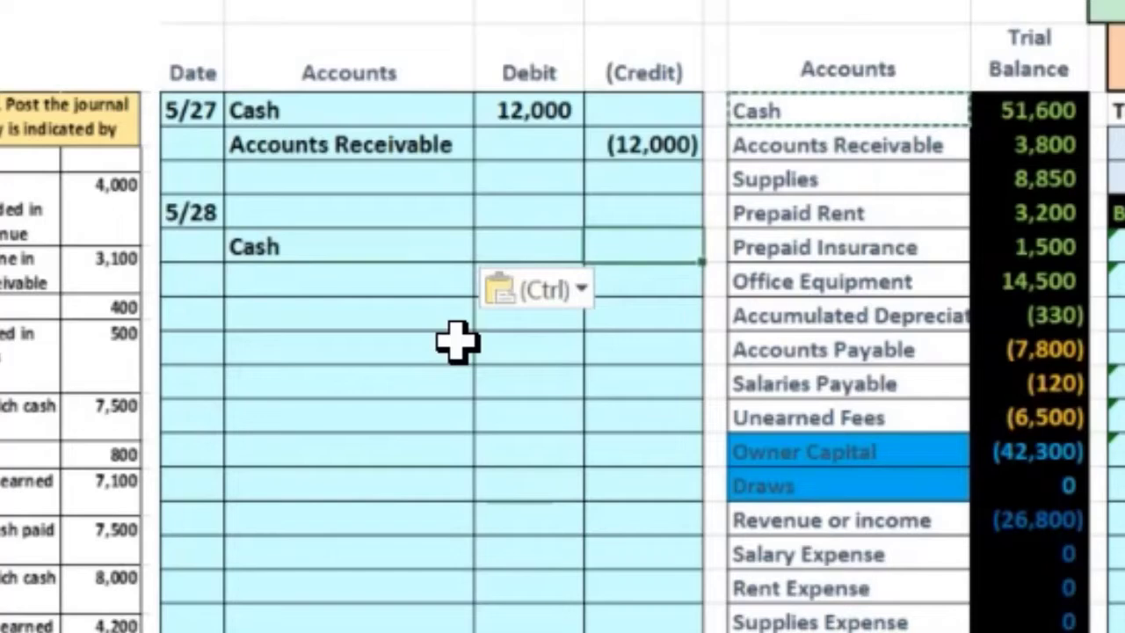
pyautogui.press('Escape')
pyautogui.write('-')
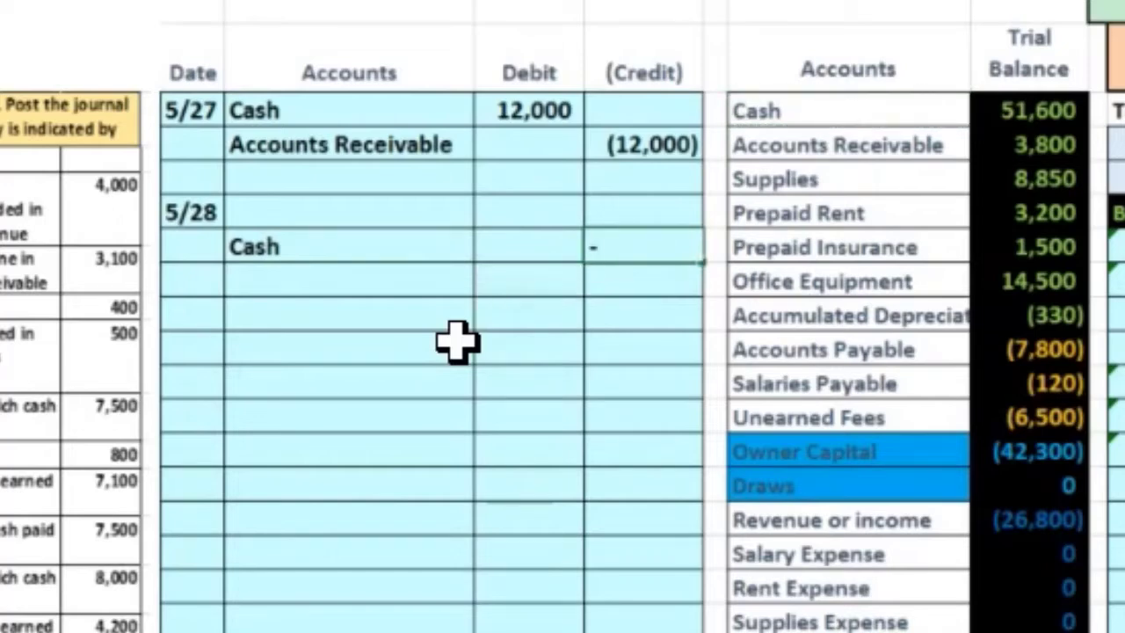
pyautogui.write('800')
pyautogui.press('Return')
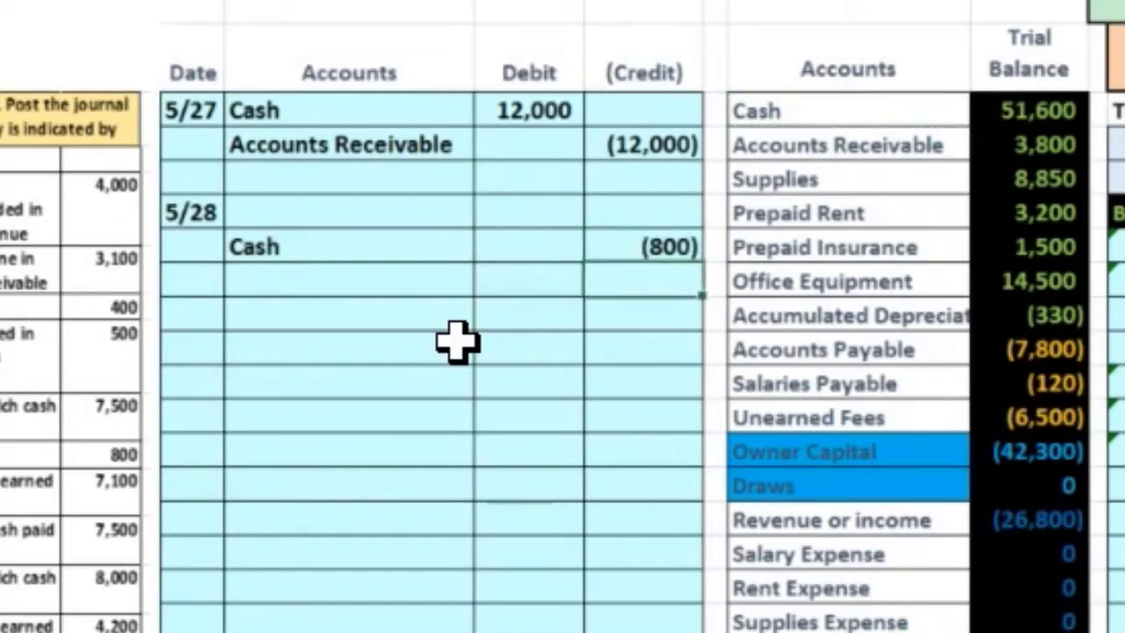
# Enter 800 as the debit amount on the first line of the 5/28 entry, in I8.
pyautogui.press('Left')
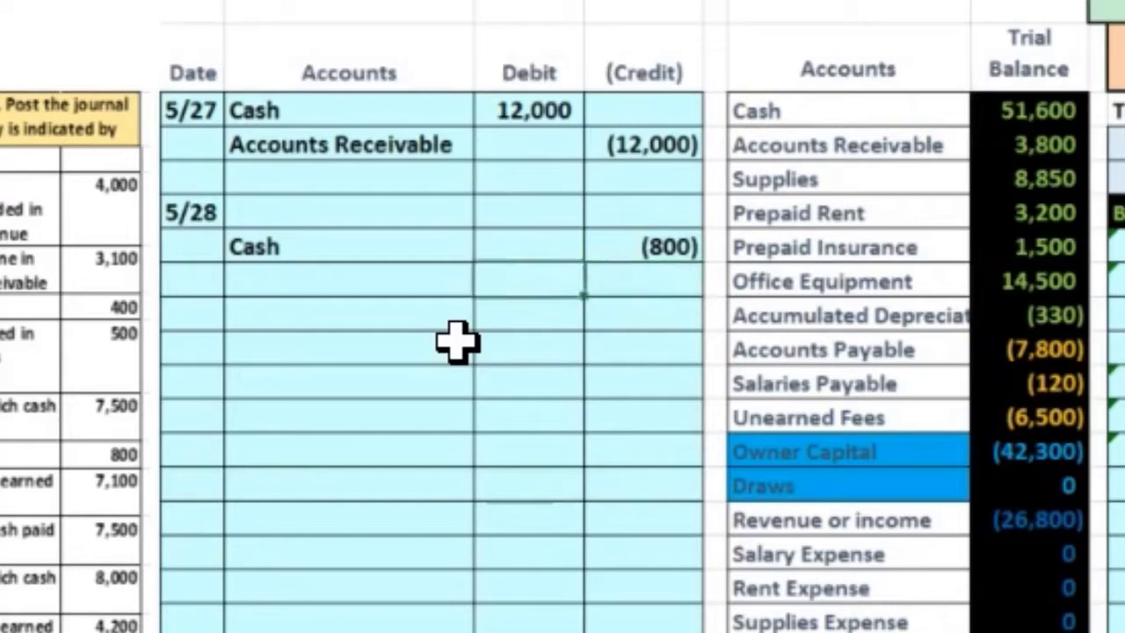
pyautogui.press('Up')
pyautogui.press('Up')
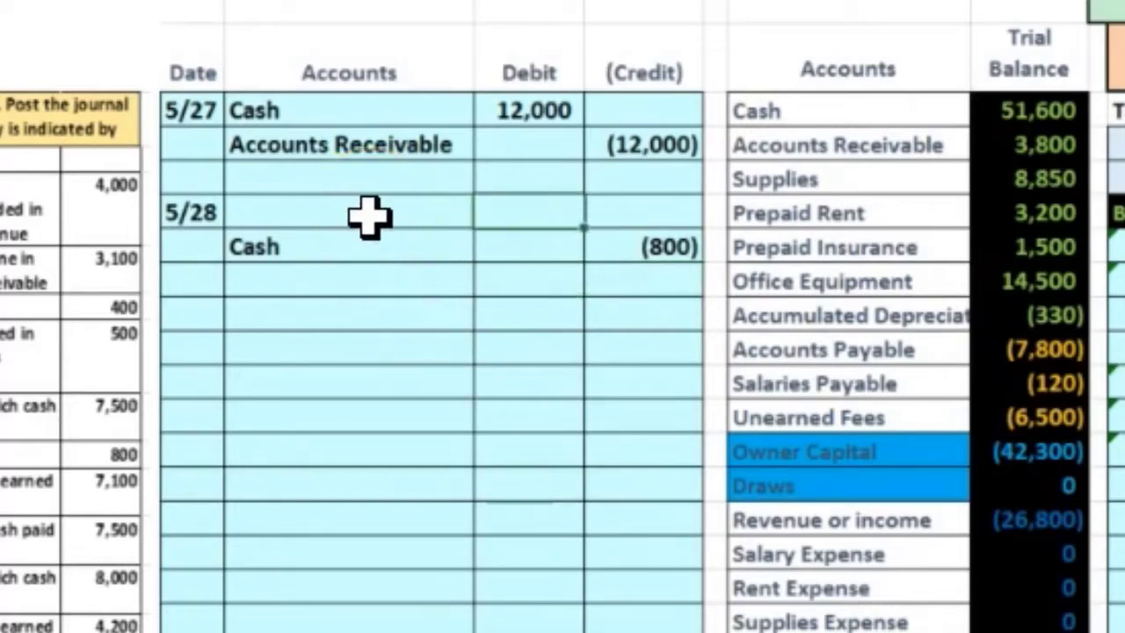
pyautogui.write('8')
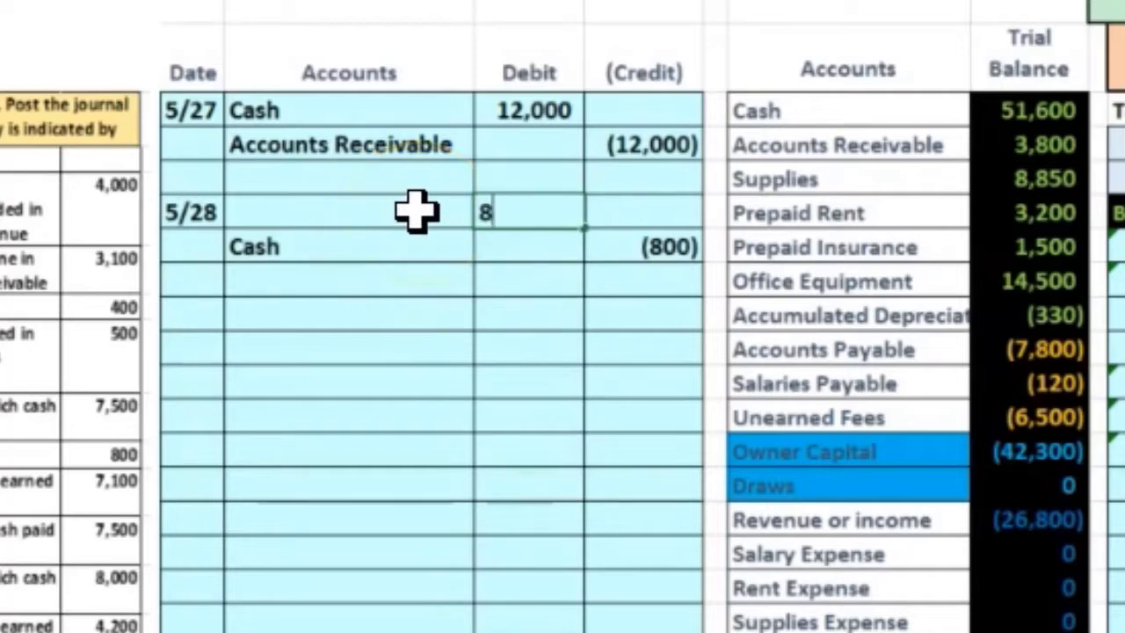
pyautogui.write('00')
pyautogui.press('Return')
# Examine the trial balance accounts, comparing Salary Expense with Salaries Payable, to find the debit account for the 5/28 salary payment.
pyautogui.click(415, 211)
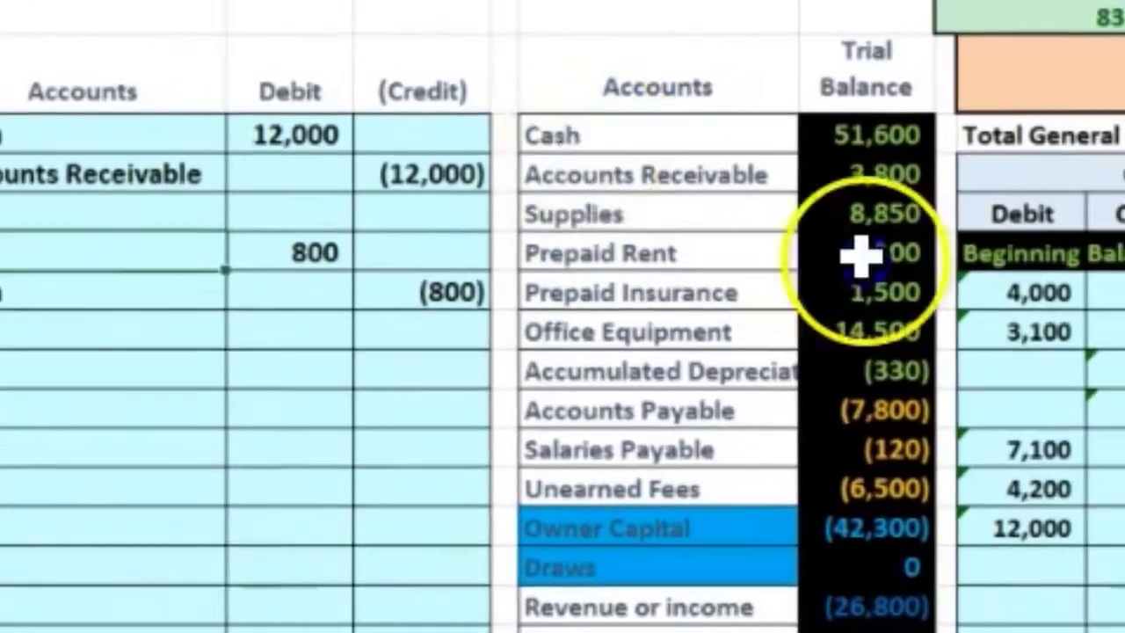
pyautogui.moveTo(774, 111); pyautogui.dragTo(777, 485)
pyautogui.moveTo(432, 615); pyautogui.dragTo(437, 389)
pyautogui.click(457, 69)
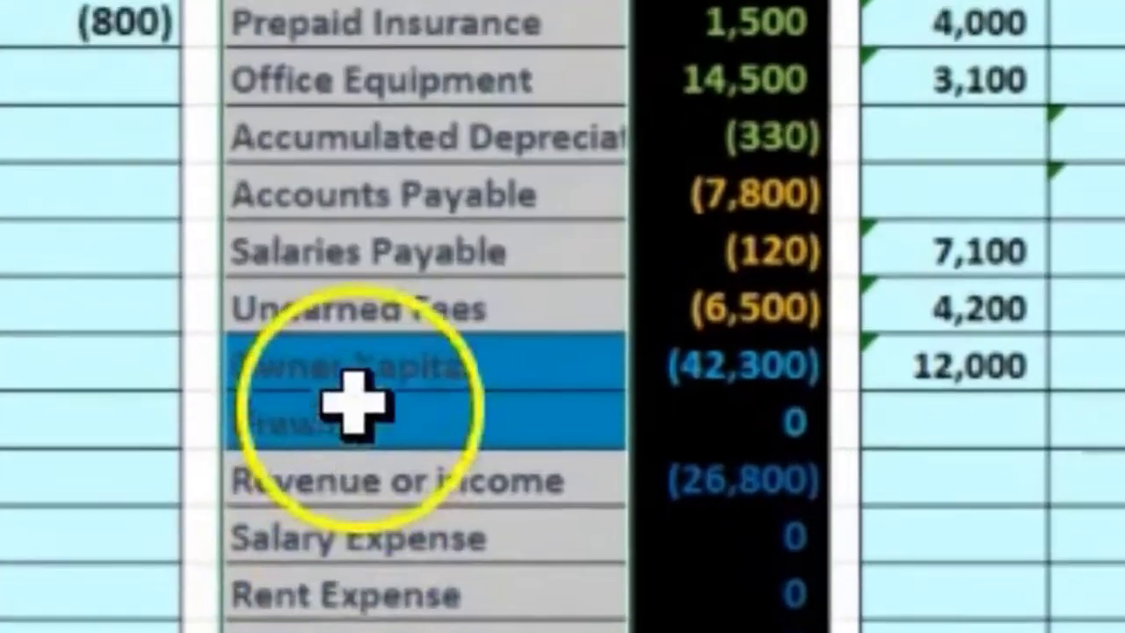
pyautogui.click(469, 70)
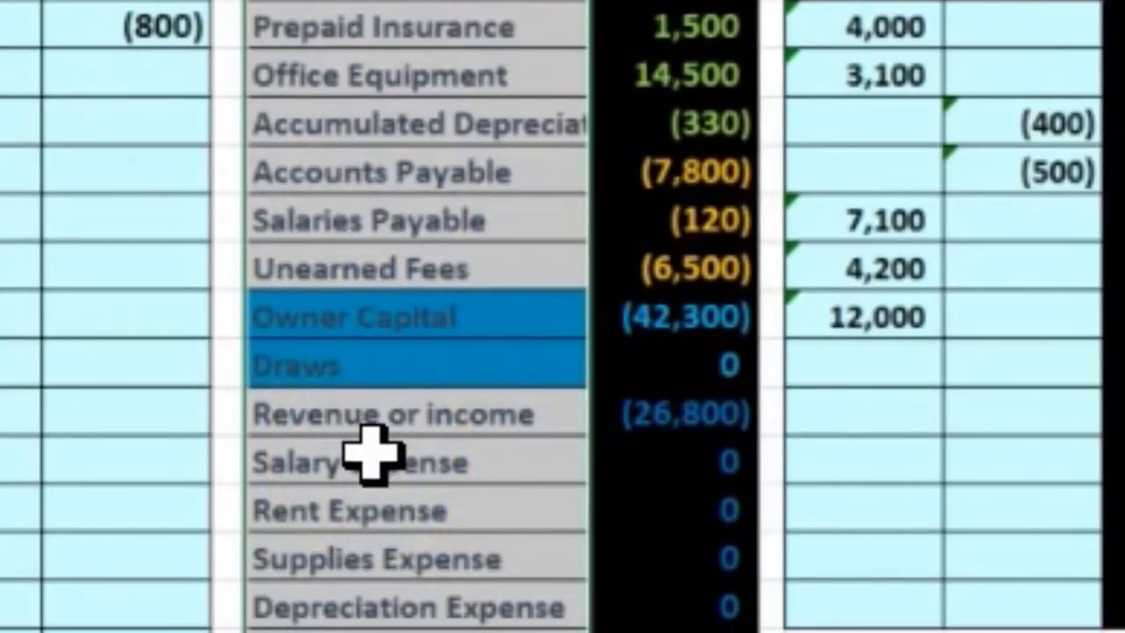
pyautogui.click(369, 453)
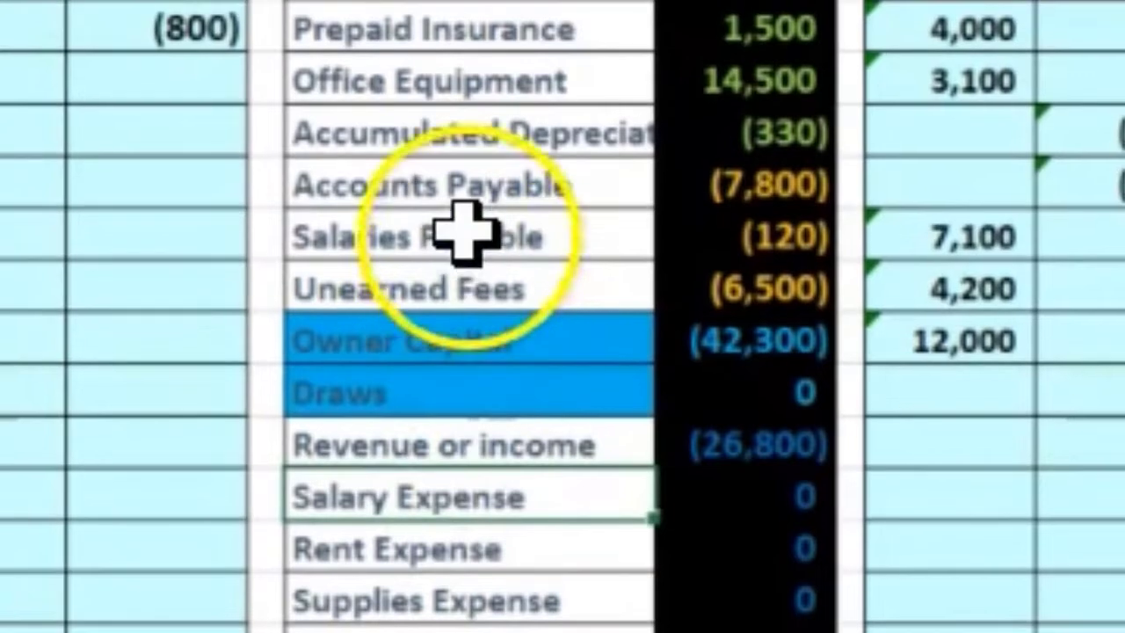
pyautogui.click(463, 235)
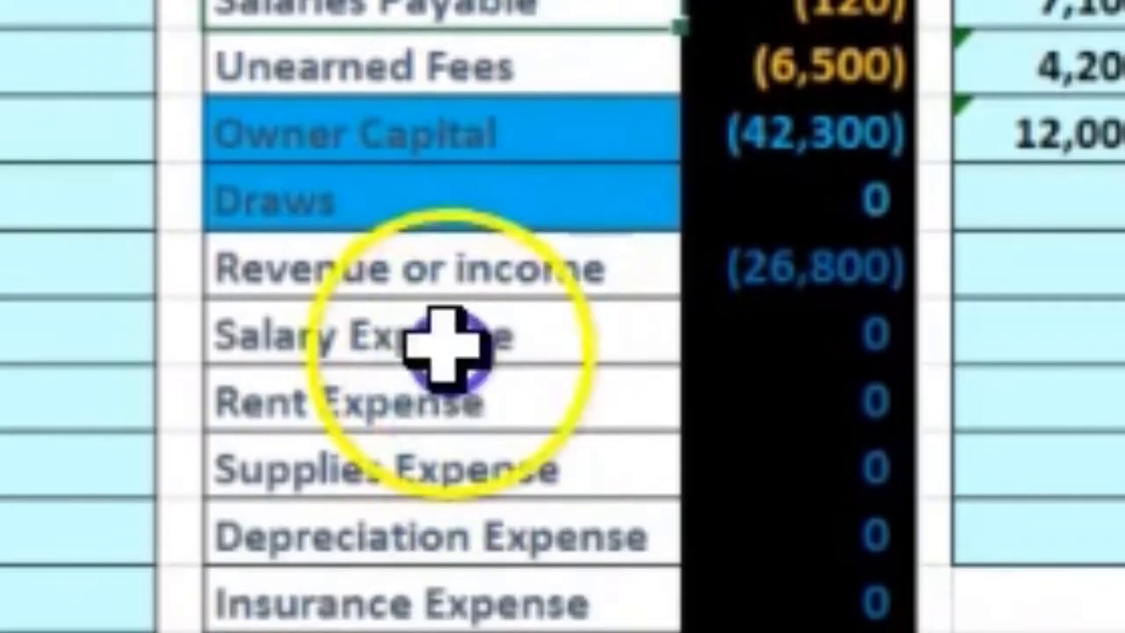
pyautogui.click(439, 343)
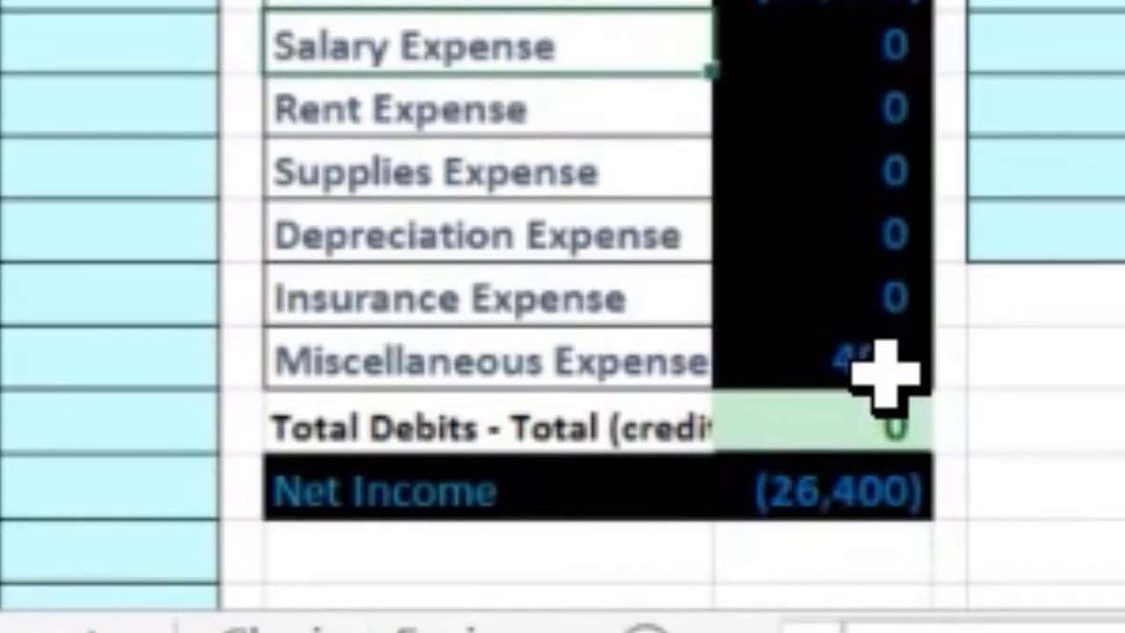
pyautogui.click(506, 39)
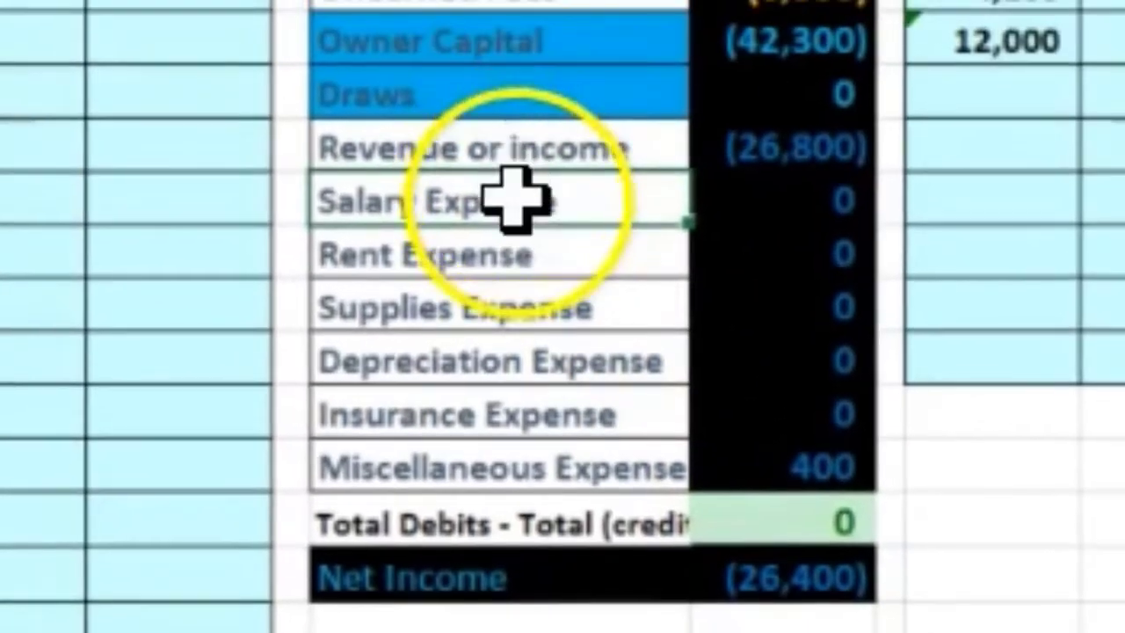
# Copy the Salary Expense account name from the trial balance and paste it as a value beside the 5/28 entry's 800 debit.
pyautogui.rightClick(514, 201)
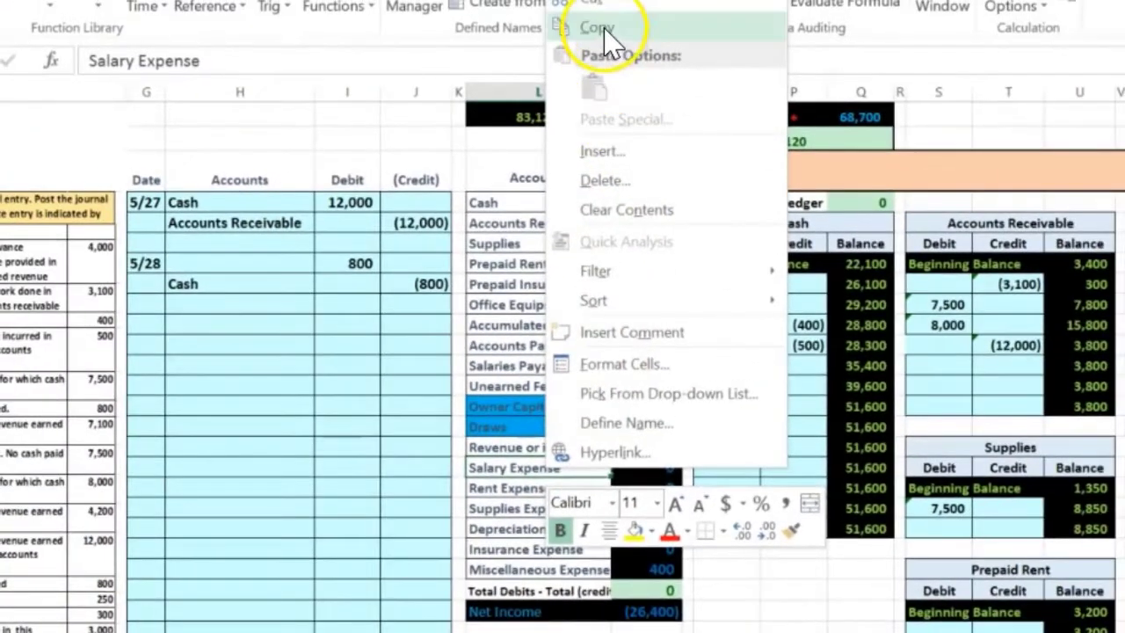
pyautogui.click(598, 29)
pyautogui.rightClick(205, 263)
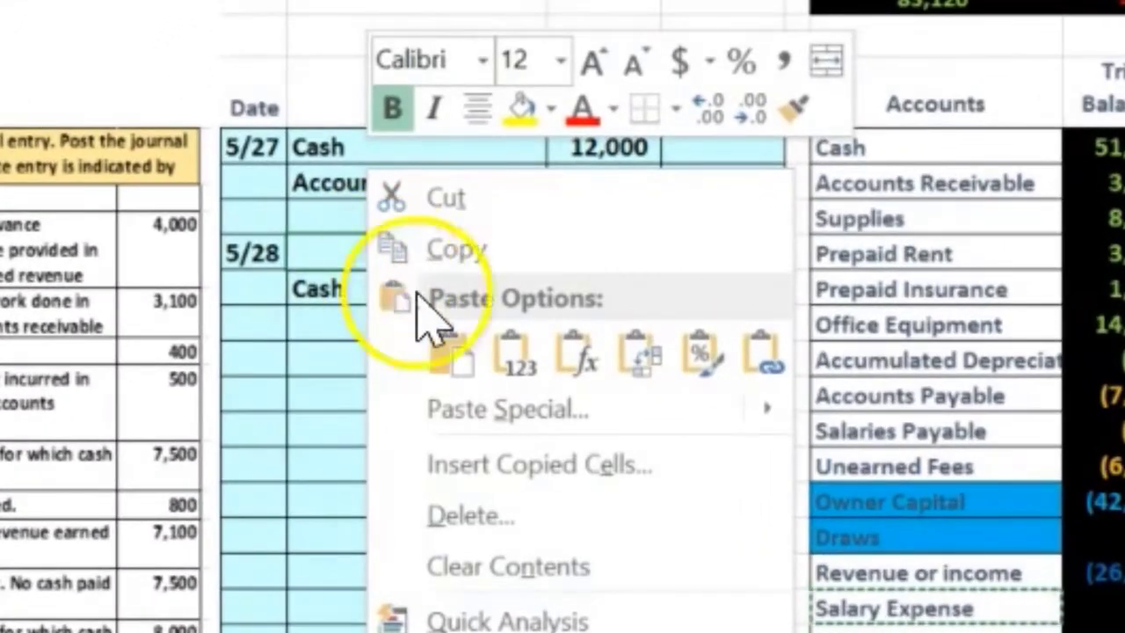
pyautogui.click(511, 356)
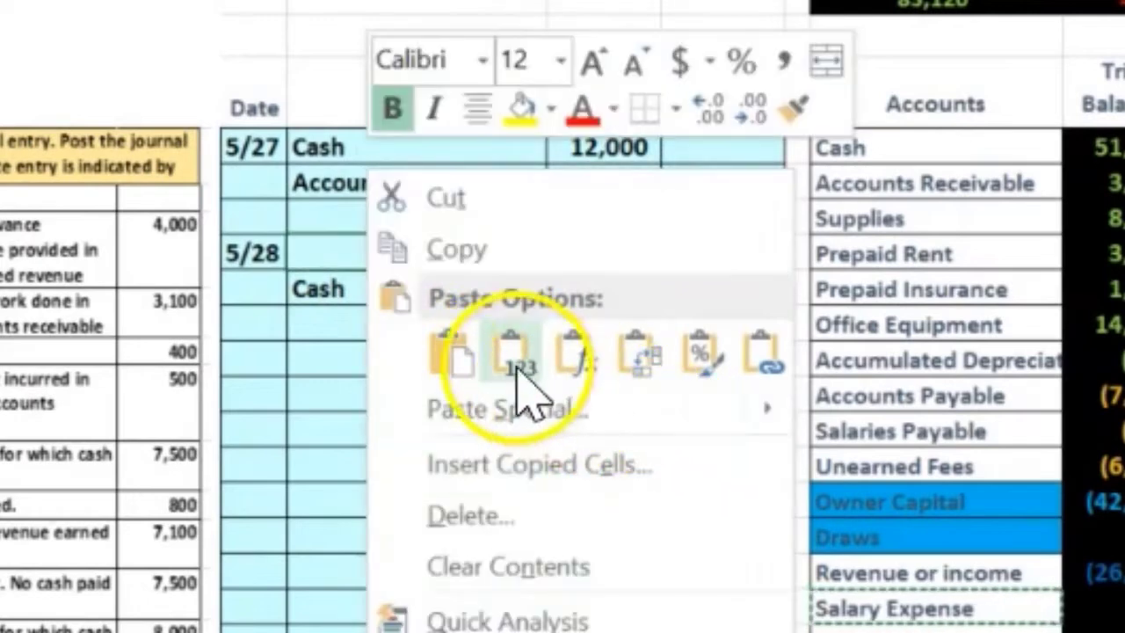
pyautogui.click(515, 360)
pyautogui.click(466, 277)
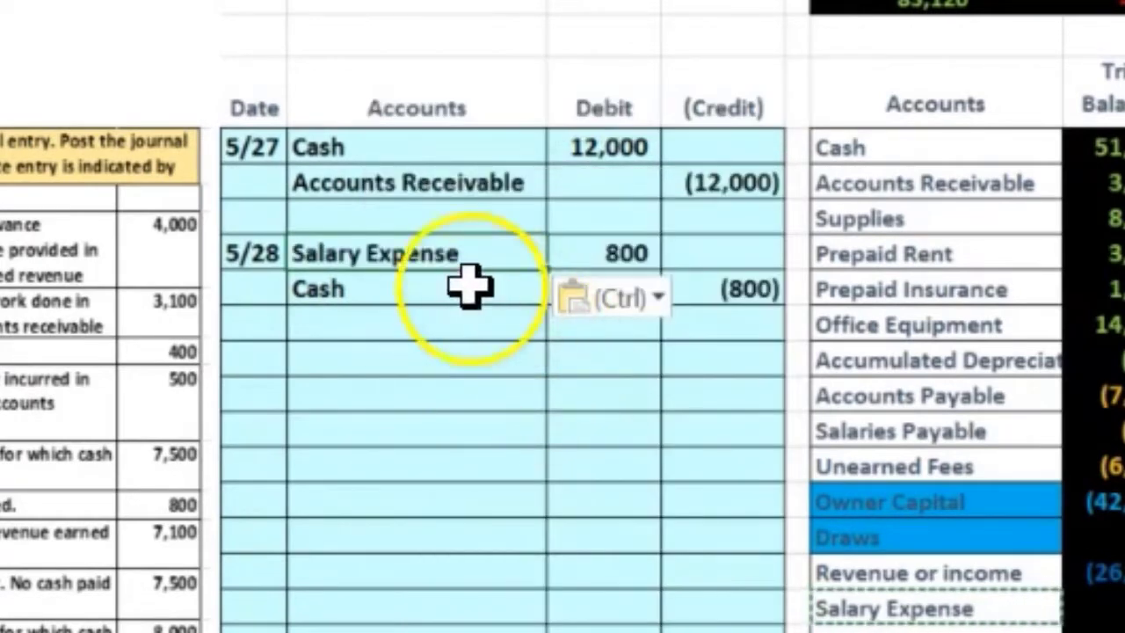
pyautogui.doubleClick(422, 251)
pyautogui.press('Return')
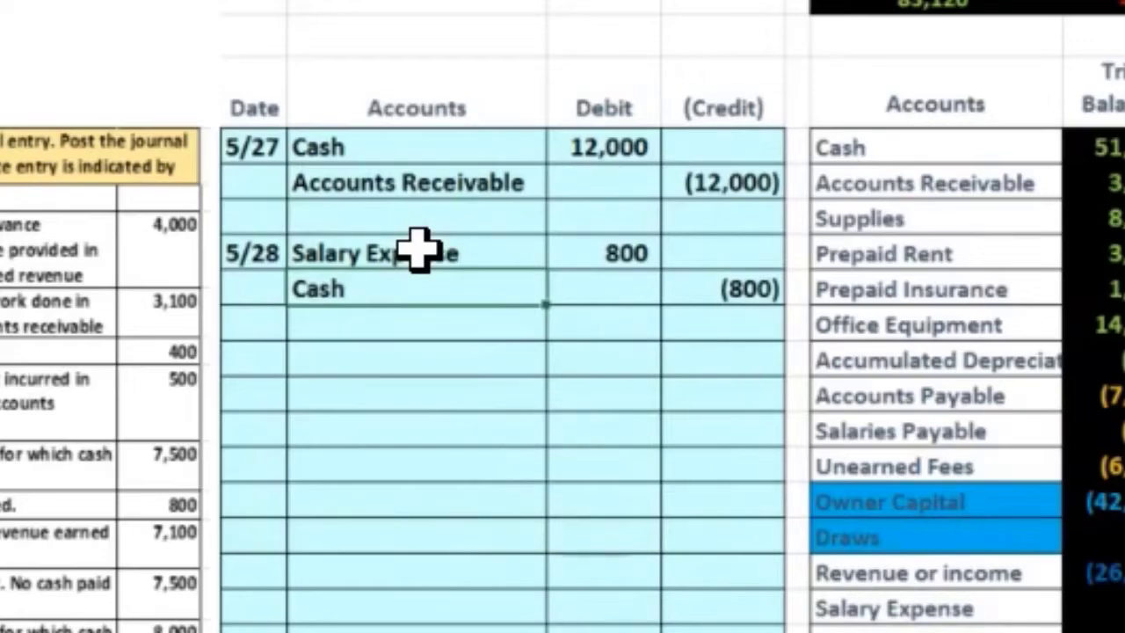
pyautogui.press('Up')
pyautogui.press('Right')
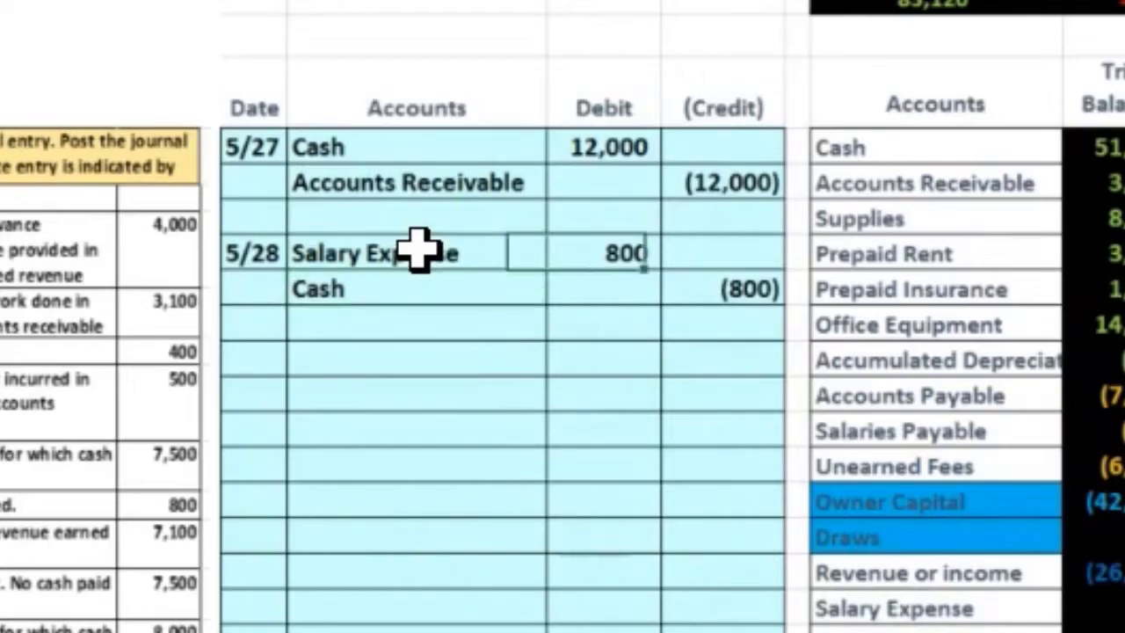
pyautogui.press('Right')
# Go to the Salary Expense account in the General Ledger and select its first empty debit cell, AI9.
pyautogui.click(452, 420)
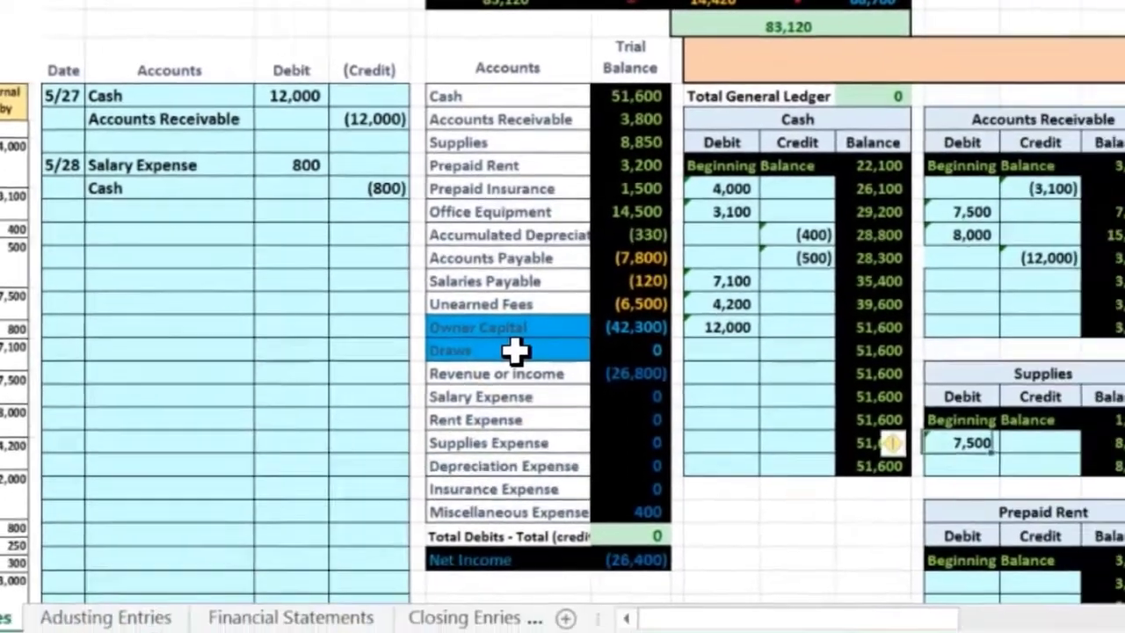
pyautogui.hscroll(5, 446, 331)
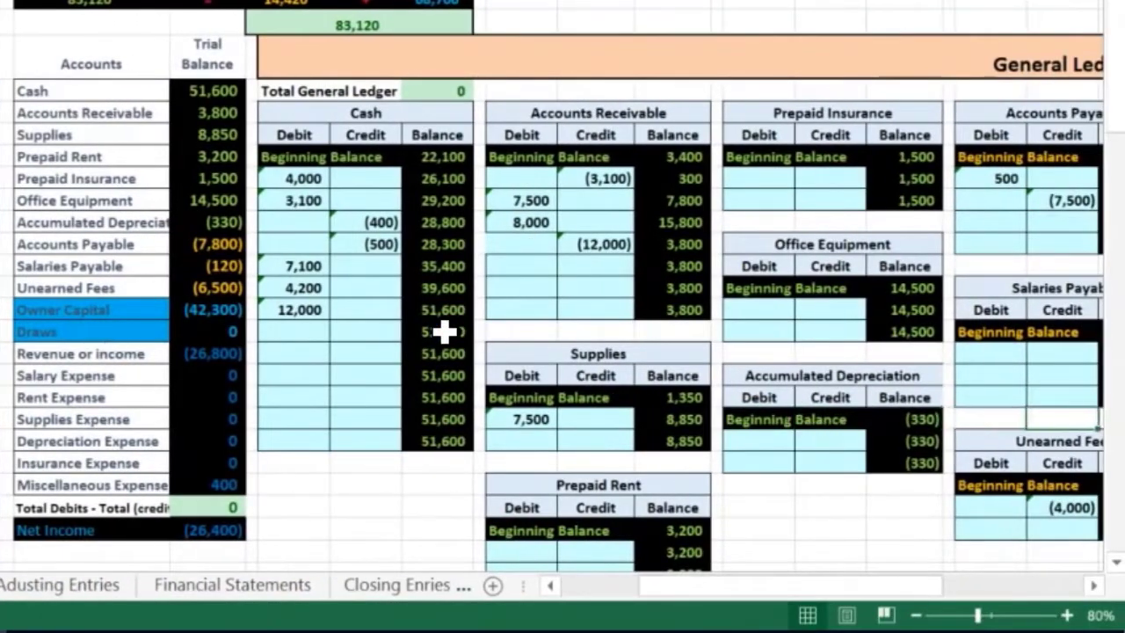
pyautogui.hscroll(3, 446, 331)
pyautogui.hscroll(5, 445, 330)
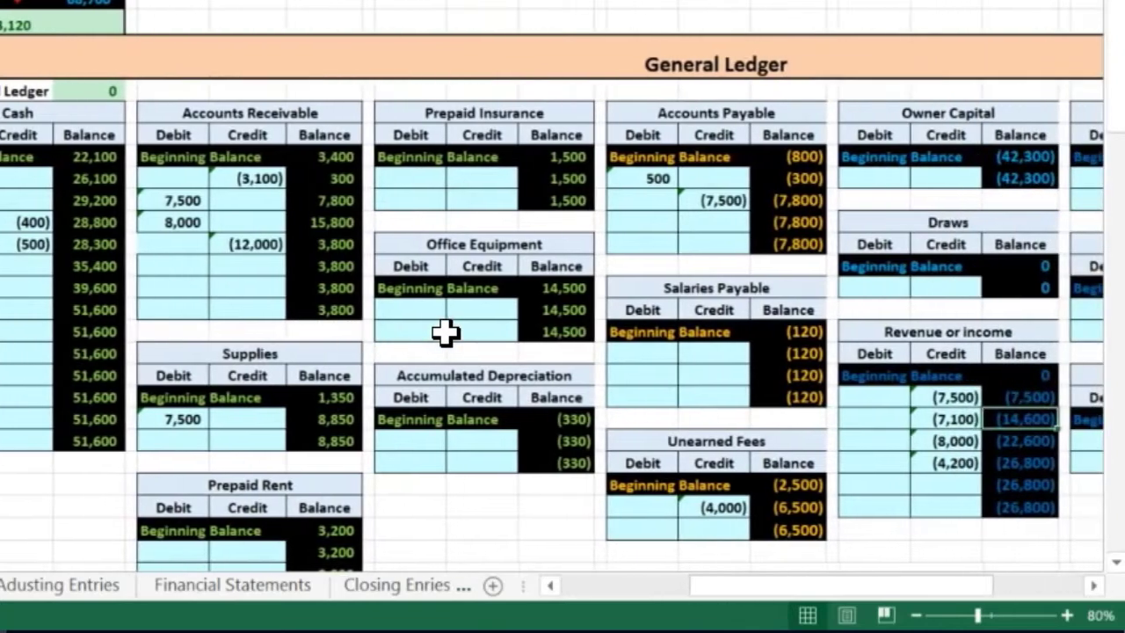
pyautogui.hscroll(5, 446, 330)
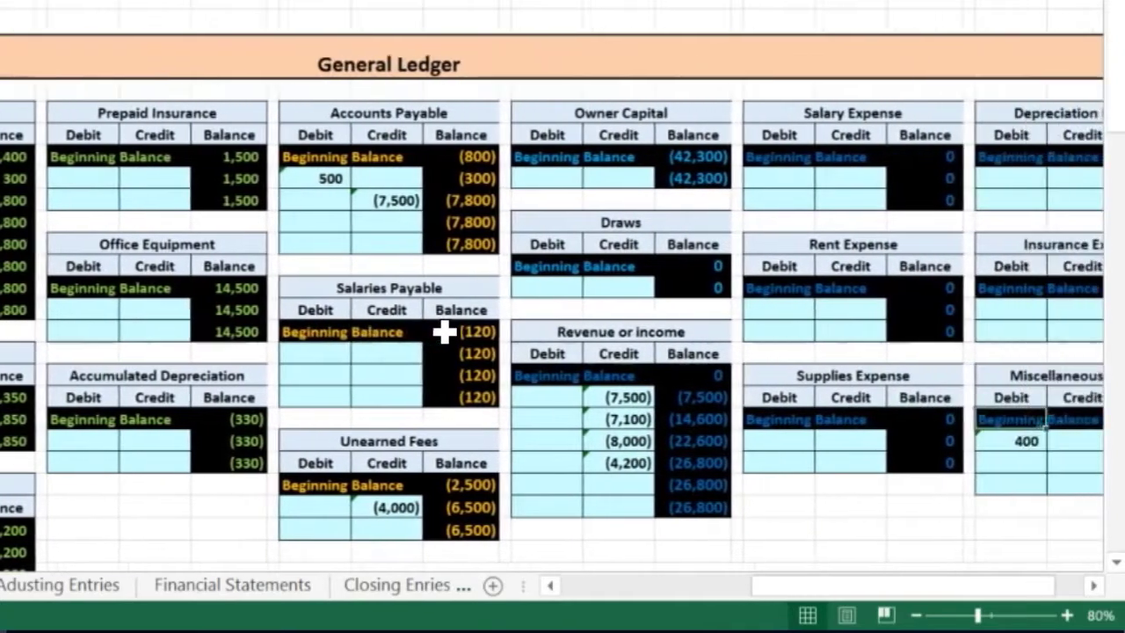
pyautogui.press('Up')
pyautogui.press('Up')
pyautogui.press('Up')
pyautogui.press('Up')
pyautogui.press('Up')
pyautogui.press('Up')
pyautogui.press('Up')
pyautogui.press('Up')
pyautogui.press('Up')
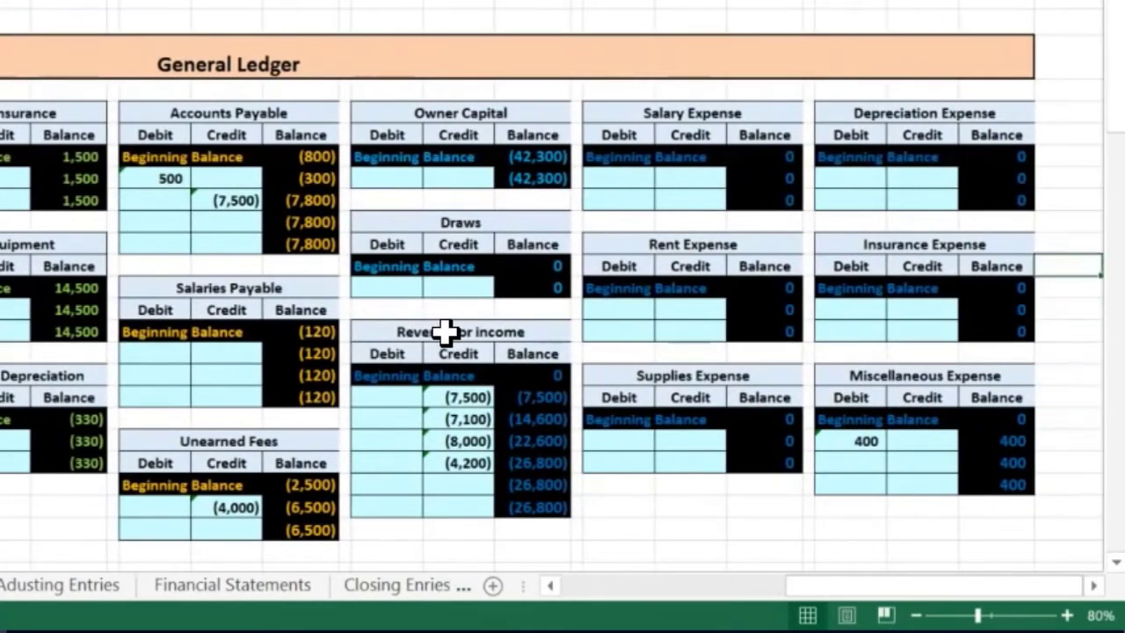
pyautogui.press('Left')
pyautogui.press('Left')
pyautogui.press('Left')
pyautogui.press('Left')
pyautogui.press('Left')
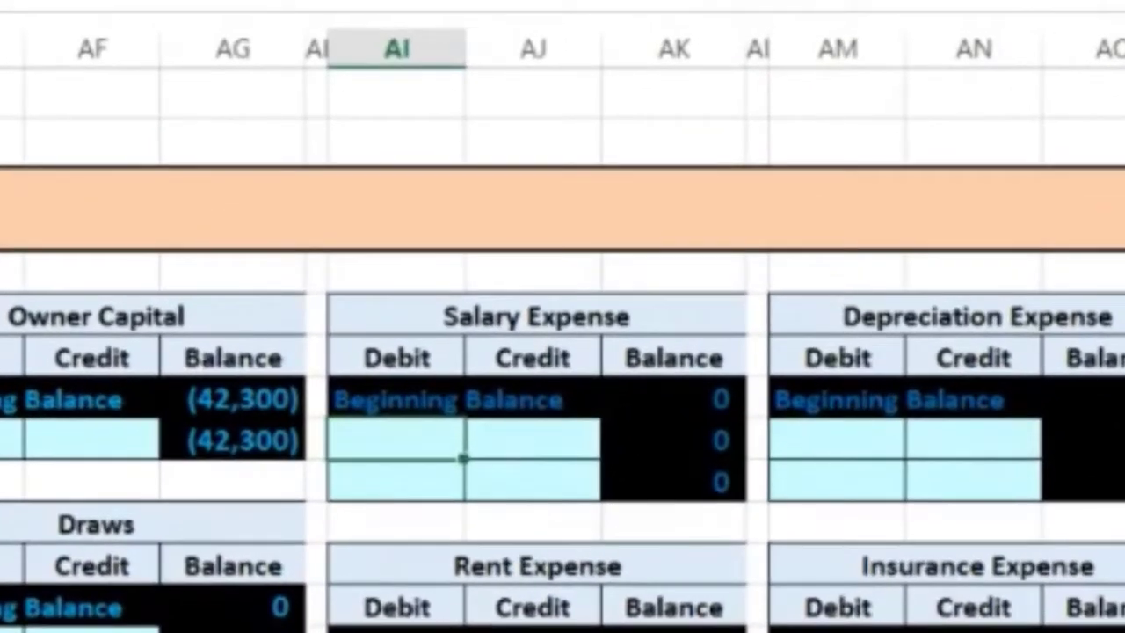
pyautogui.click(465, 490)
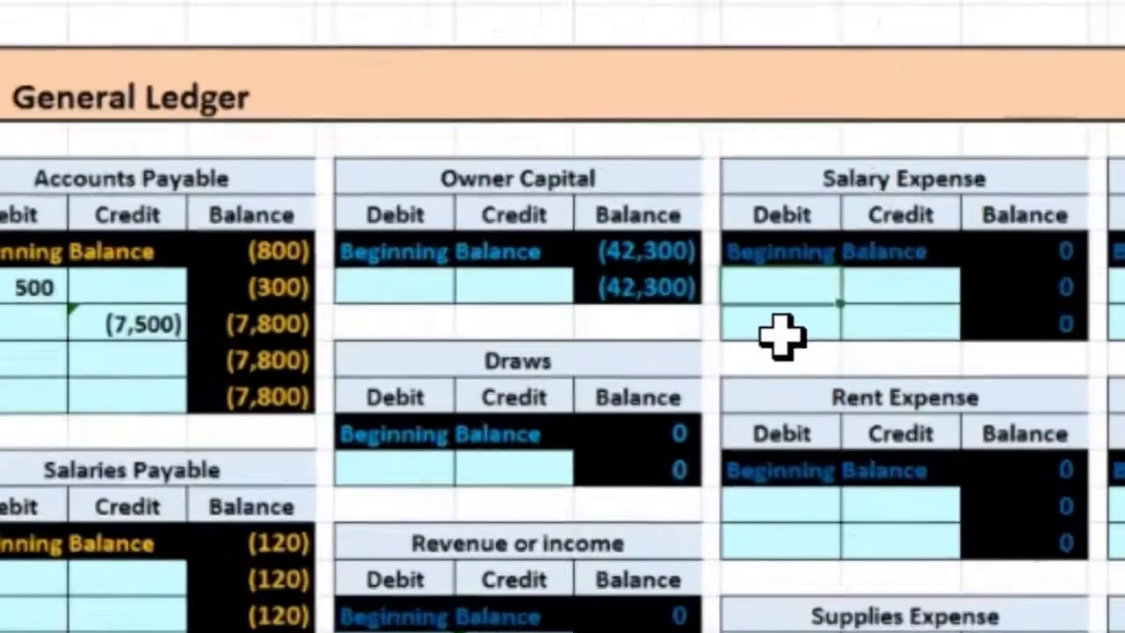
# Try to post the 5/28 salary debit by linking cell AI9 to journal cell I8.
pyautogui.write('=')
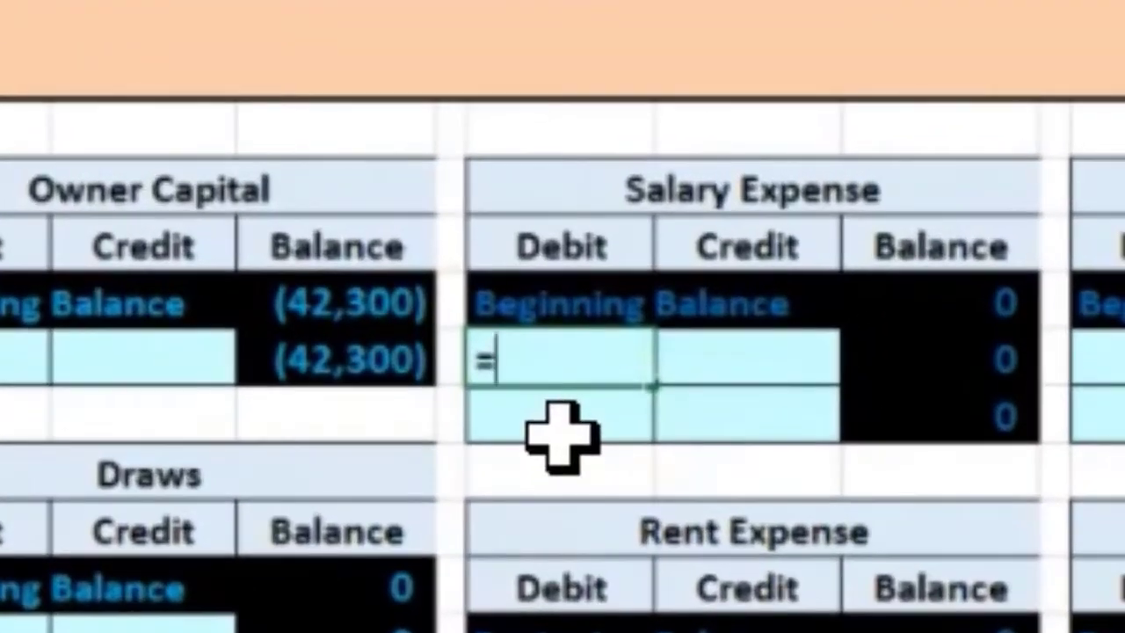
pyautogui.press('Left')
pyautogui.press('Left')
pyautogui.press('Left')
pyautogui.press('Left')
pyautogui.press('Left')
pyautogui.press('Left')
pyautogui.press('Left')
pyautogui.press('Left')
pyautogui.press('Left')
pyautogui.press('Left')
pyautogui.press('Left')
pyautogui.press('Left')
pyautogui.press('Left')
pyautogui.press('Left')
pyautogui.press('Left')
pyautogui.press('Left')
pyautogui.press('Left')
pyautogui.press('Left')
pyautogui.press('Left')
pyautogui.press('Left')
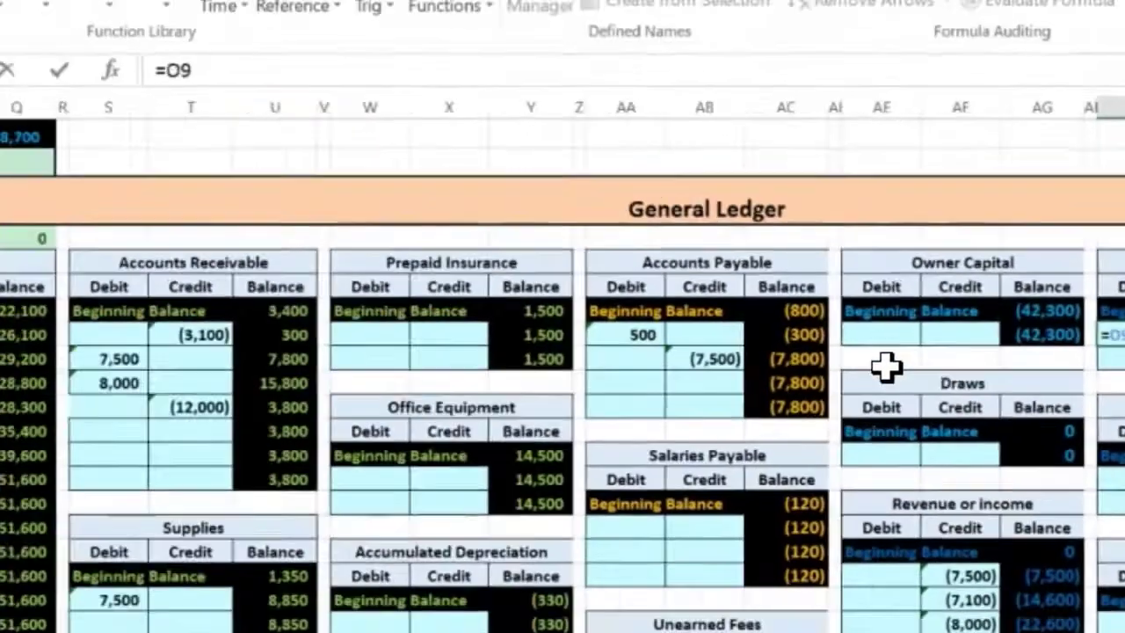
pyautogui.press('Left')
pyautogui.press('Left')
pyautogui.press('Left')
pyautogui.press('Left')
pyautogui.press('Left')
pyautogui.press('Left')
pyautogui.press('Left')
pyautogui.press('Left')
pyautogui.press('Left')
pyautogui.press('Right')
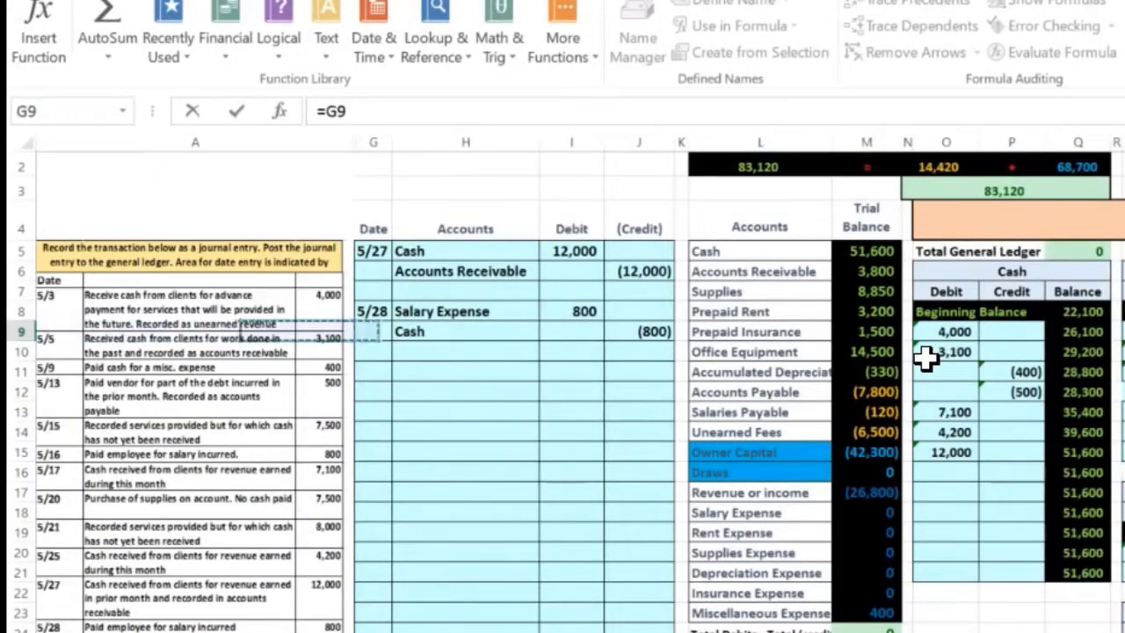
pyautogui.press('Right')
pyautogui.press('Right')
pyautogui.press('Up')
pyautogui.press('Left')
pyautogui.press('Right')
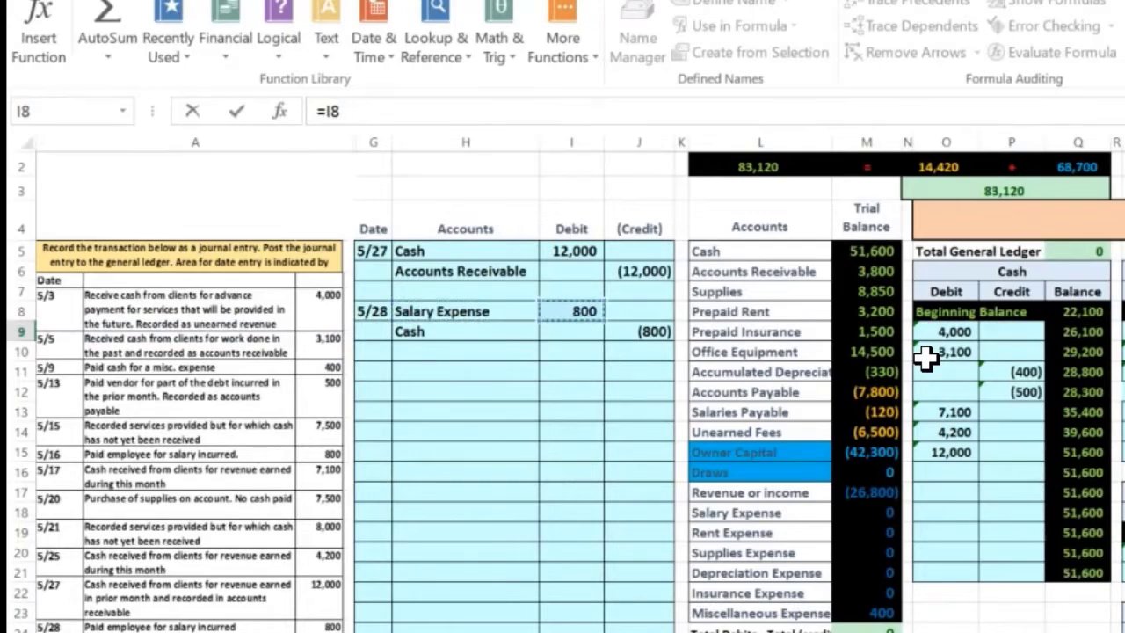
pyautogui.press('Return')
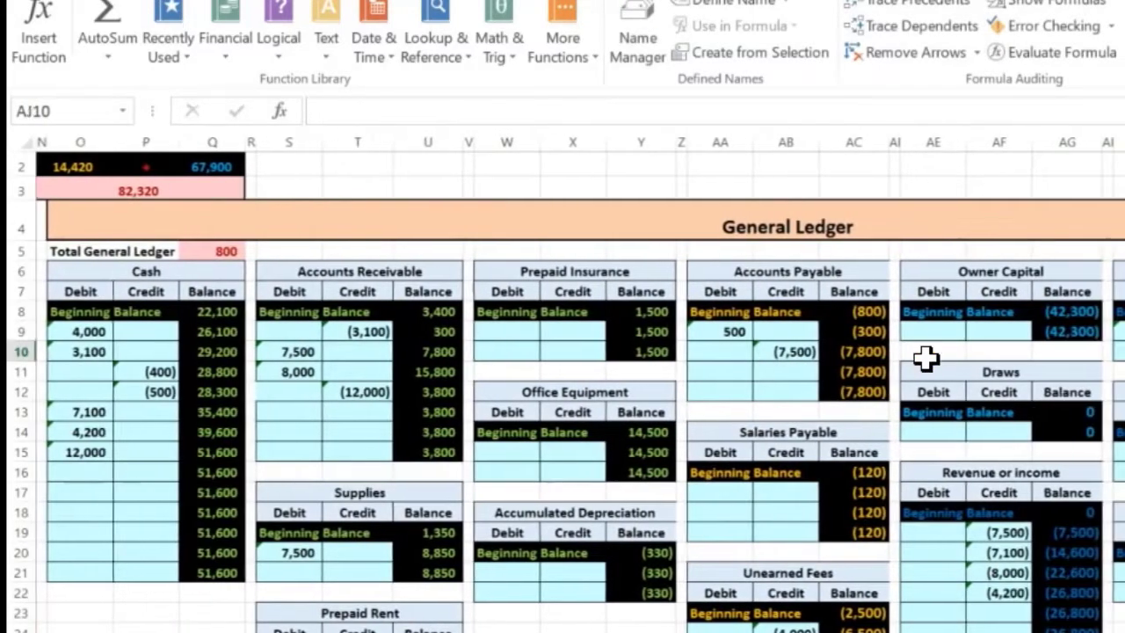
# Enter the formula =I8 again in the first Salary Expense debit cell to post the 5/28 debit.
pyautogui.press('Up')
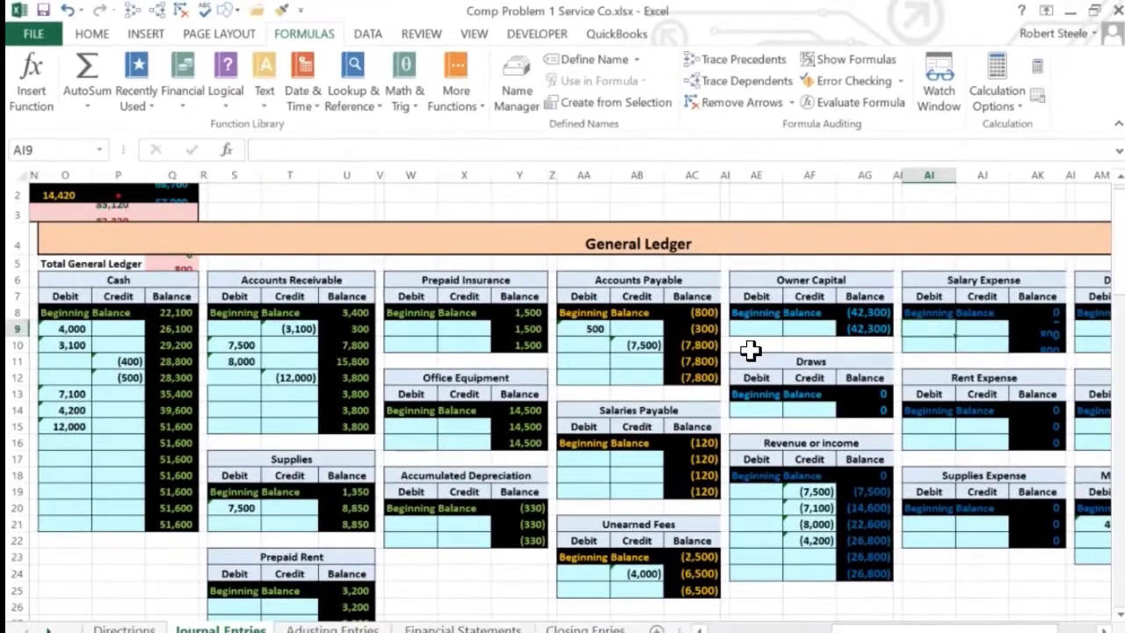
pyautogui.write('=')
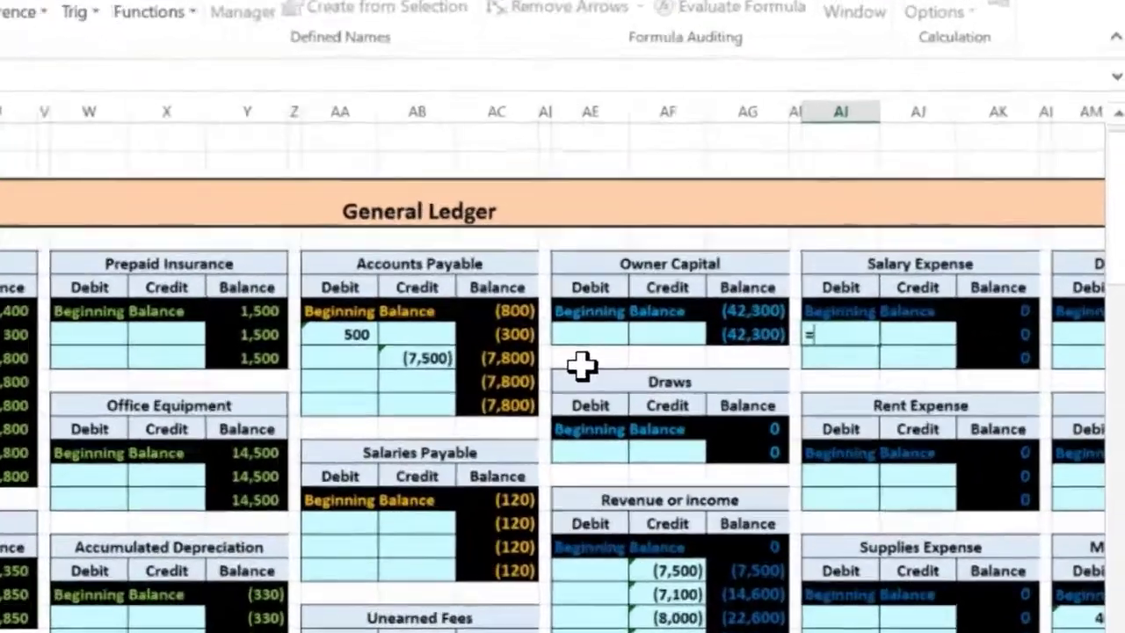
pyautogui.write('I8')
pyautogui.press('Return')
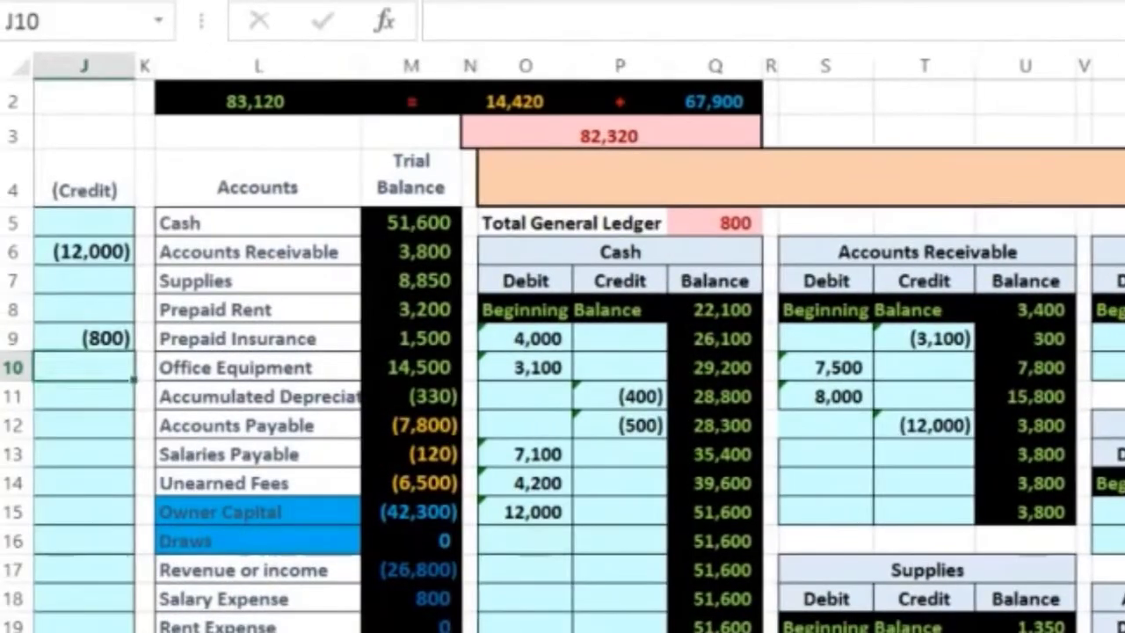
# Review the 5/28 journal entry and check the trial balance difference in M24 and the Total General Ledger in Q5.
pyautogui.press('Left')
pyautogui.press('Left')
pyautogui.press('Left')
pyautogui.press('Left')
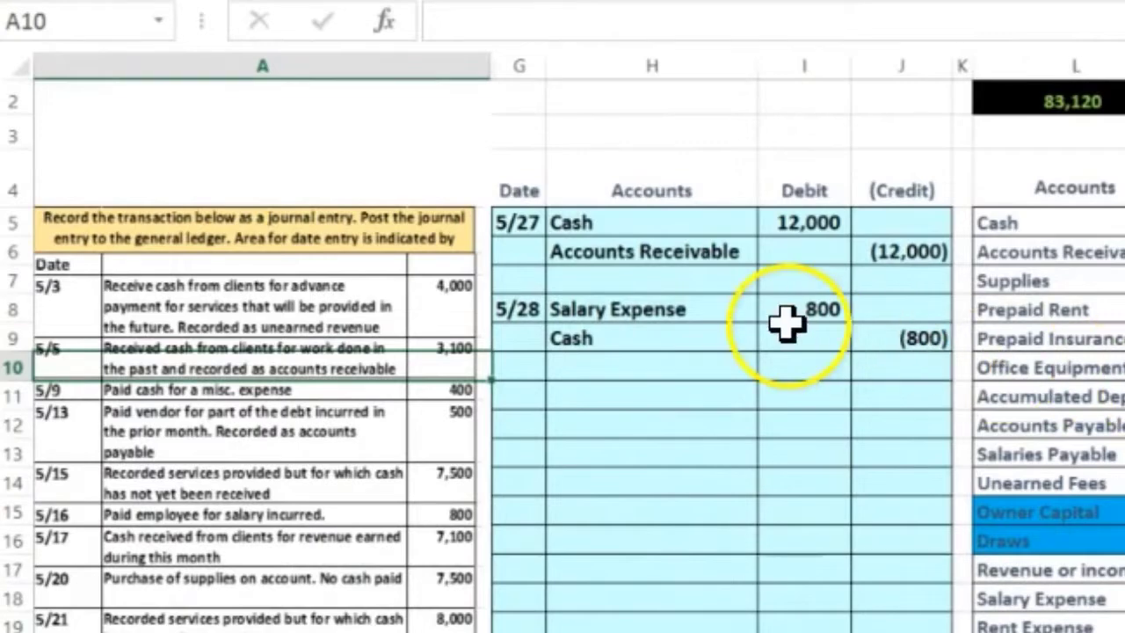
pyautogui.click(1024, 625)
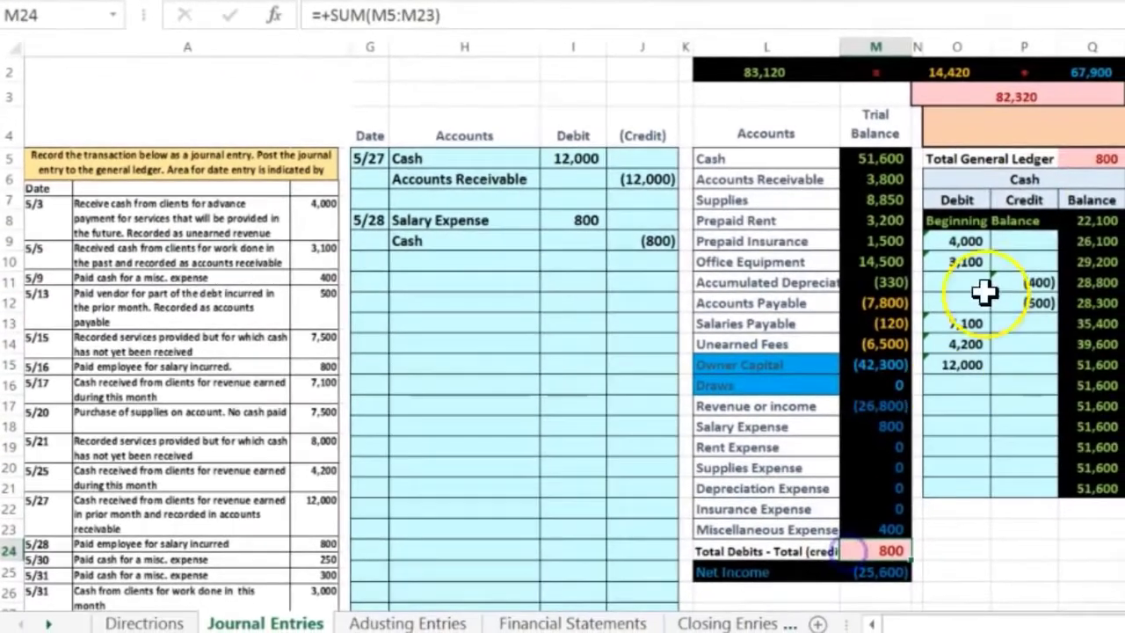
pyautogui.click(1085, 151)
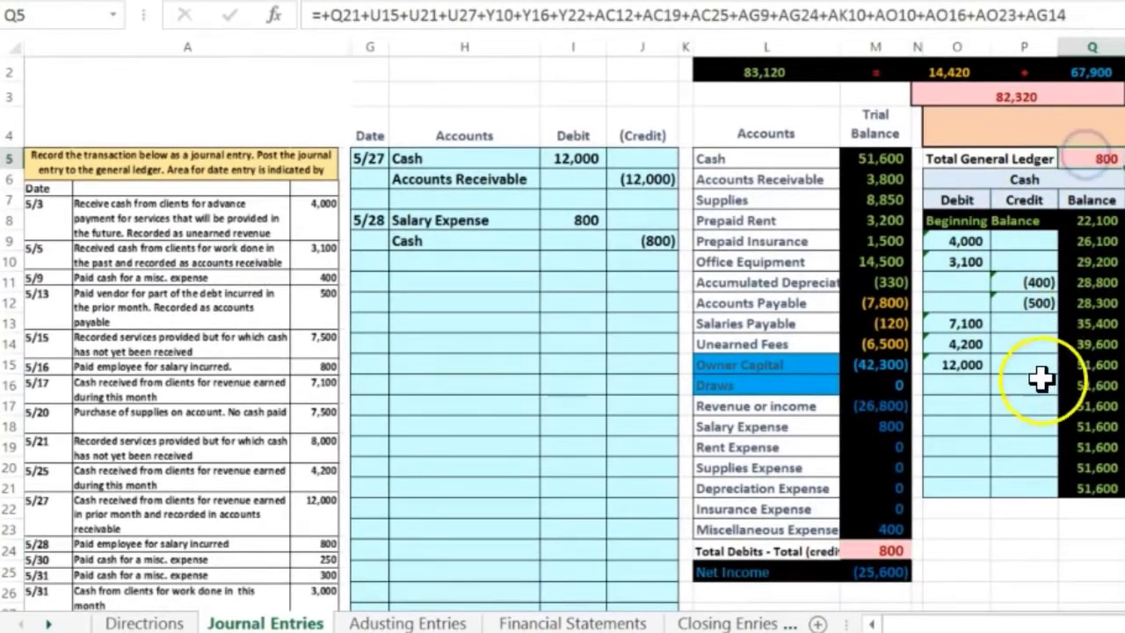
# Post the 5/28 cash credit by linking the Cash ledger's credit cell P16 to journal cell J9.
pyautogui.click(1041, 380)
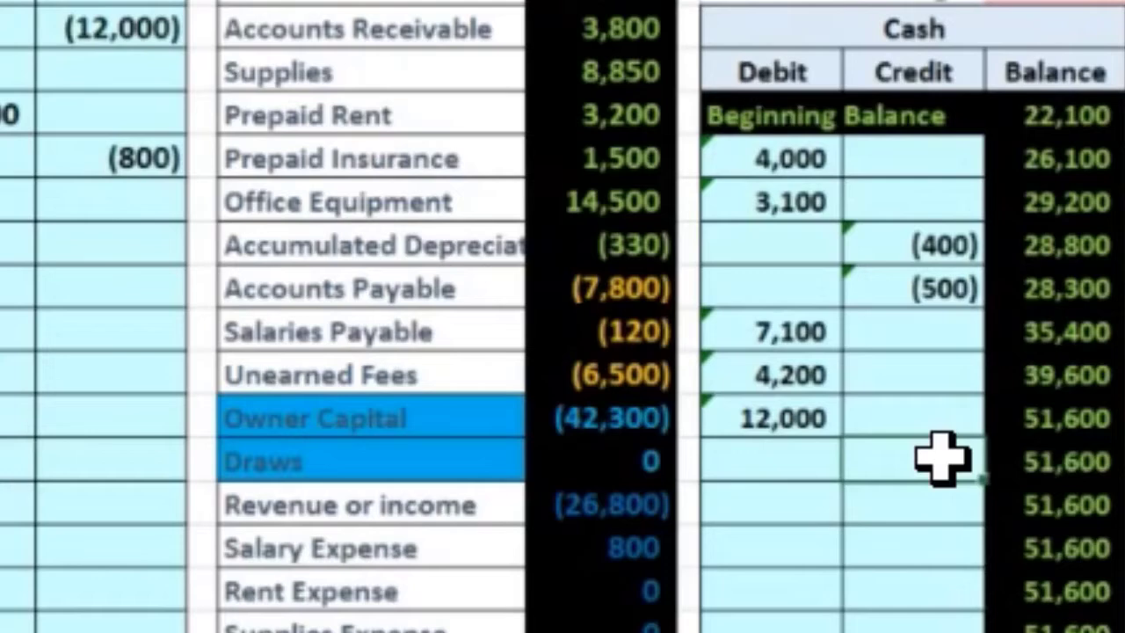
pyautogui.write('=')
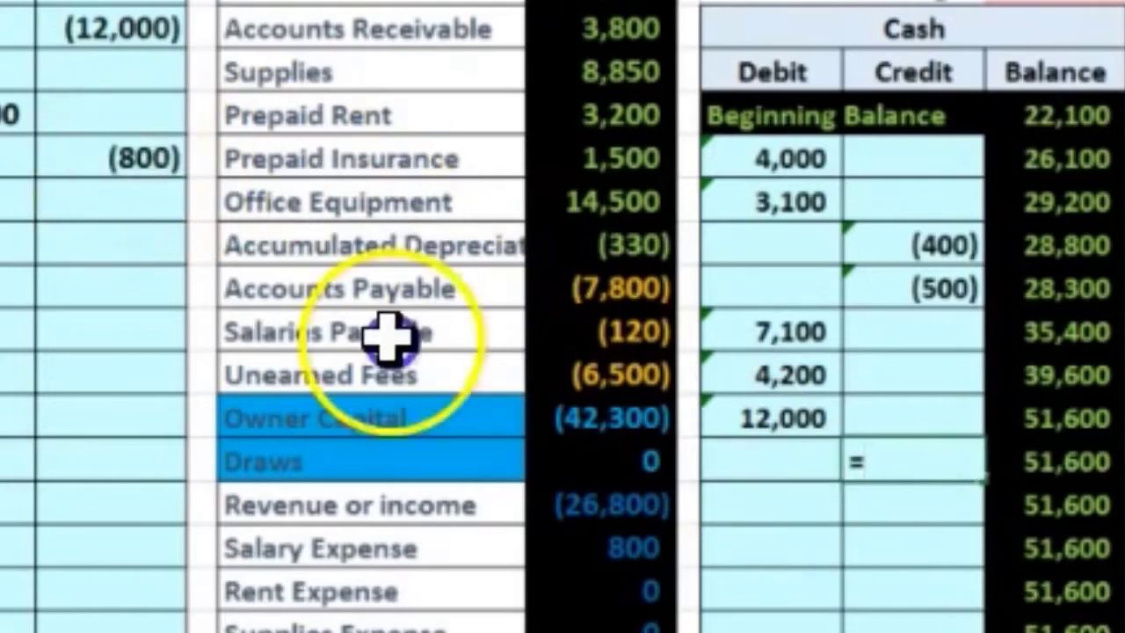
pyautogui.click(123, 159)
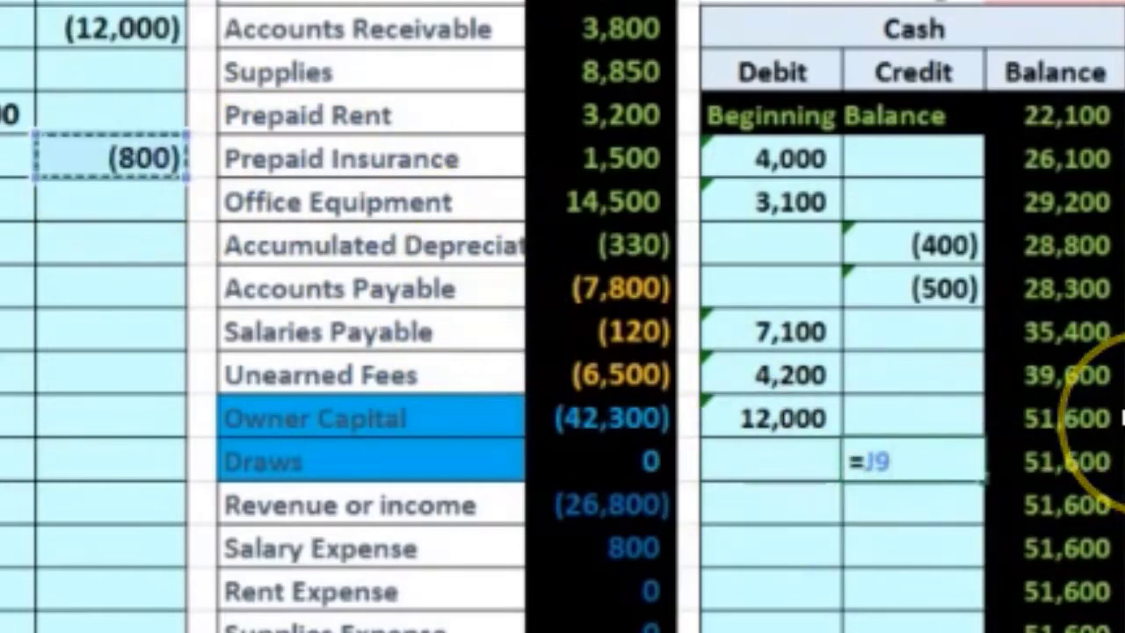
pyautogui.press('Return')
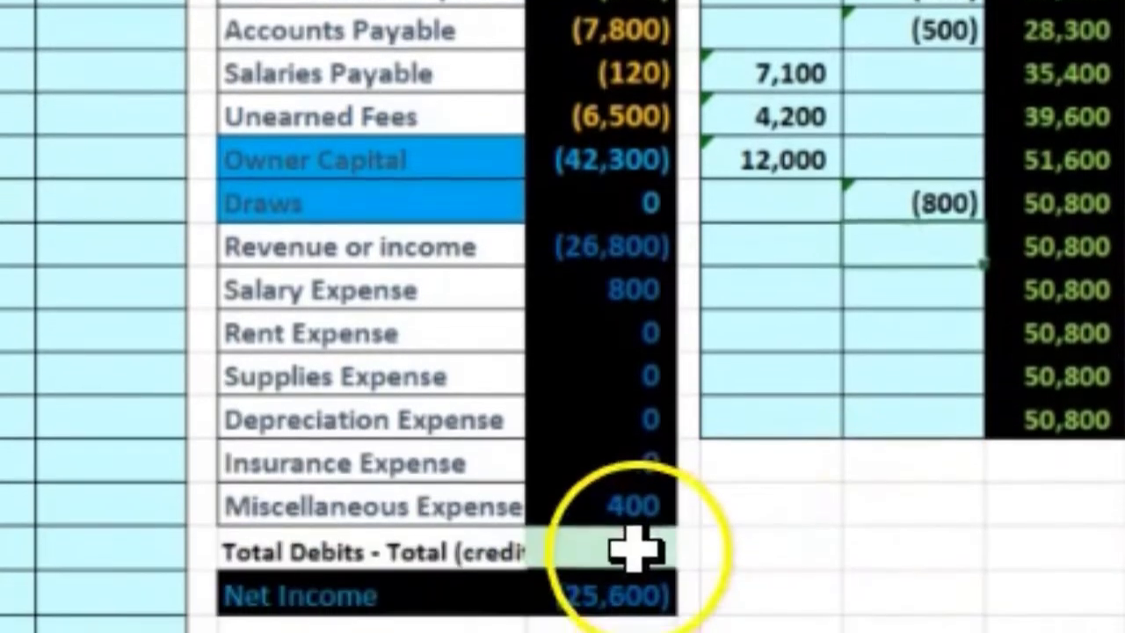
# Check the debit-credit difference and Net Income, then sum the trial balance amounts from Revenue through Miscellaneous Expense for comparison.
pyautogui.click(637, 545)
pyautogui.click(637, 584)
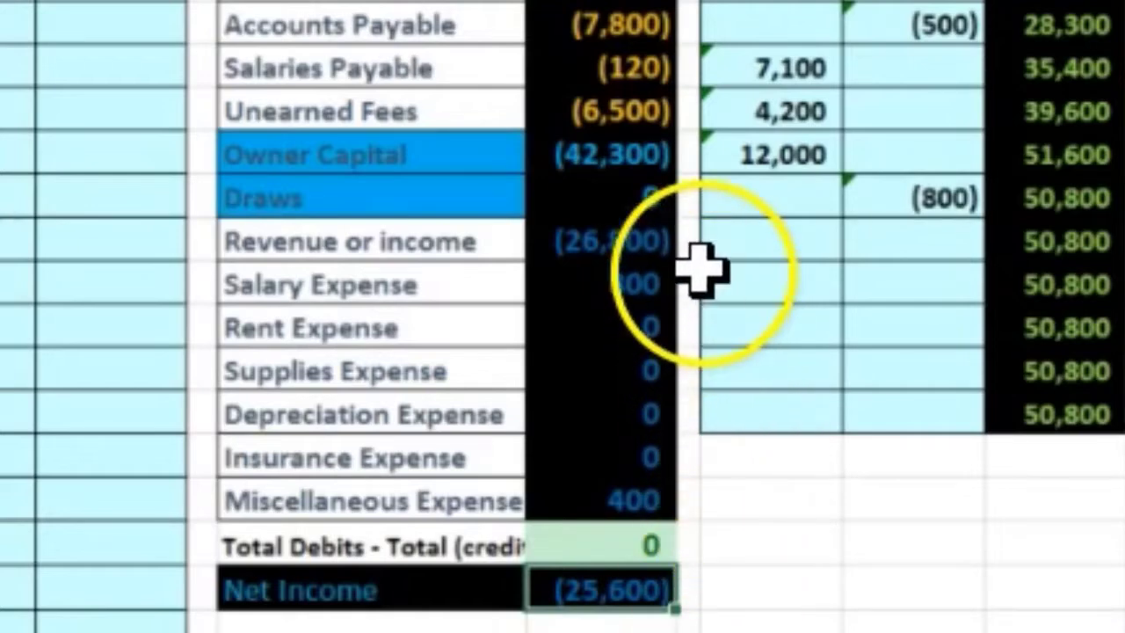
pyautogui.moveTo(598, 242); pyautogui.dragTo(596, 505)
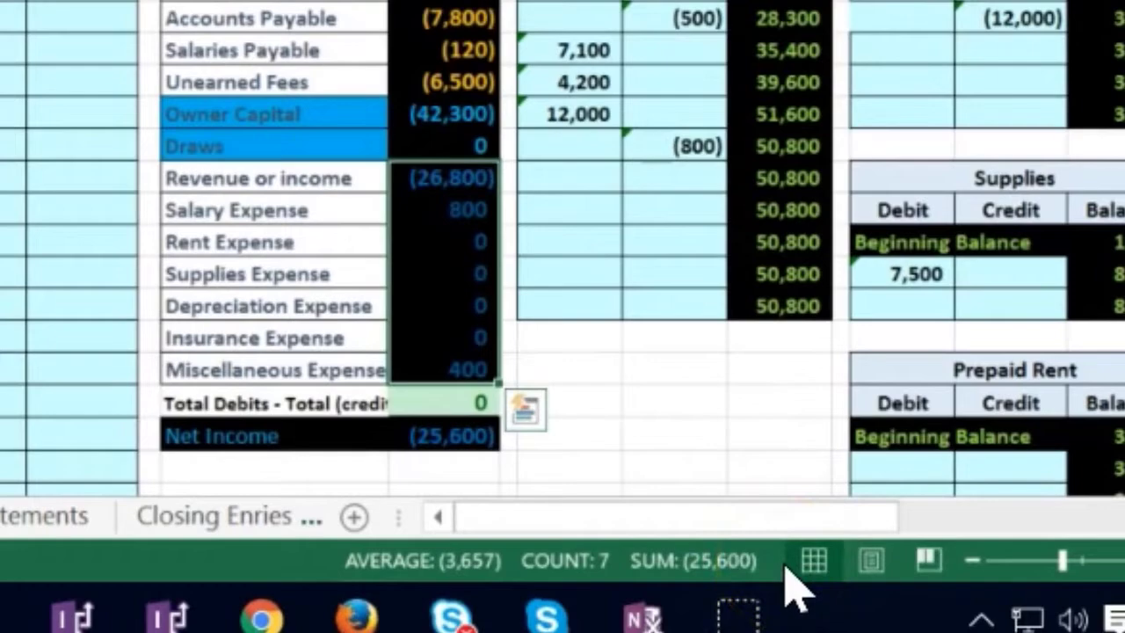
pyautogui.click(756, 563)
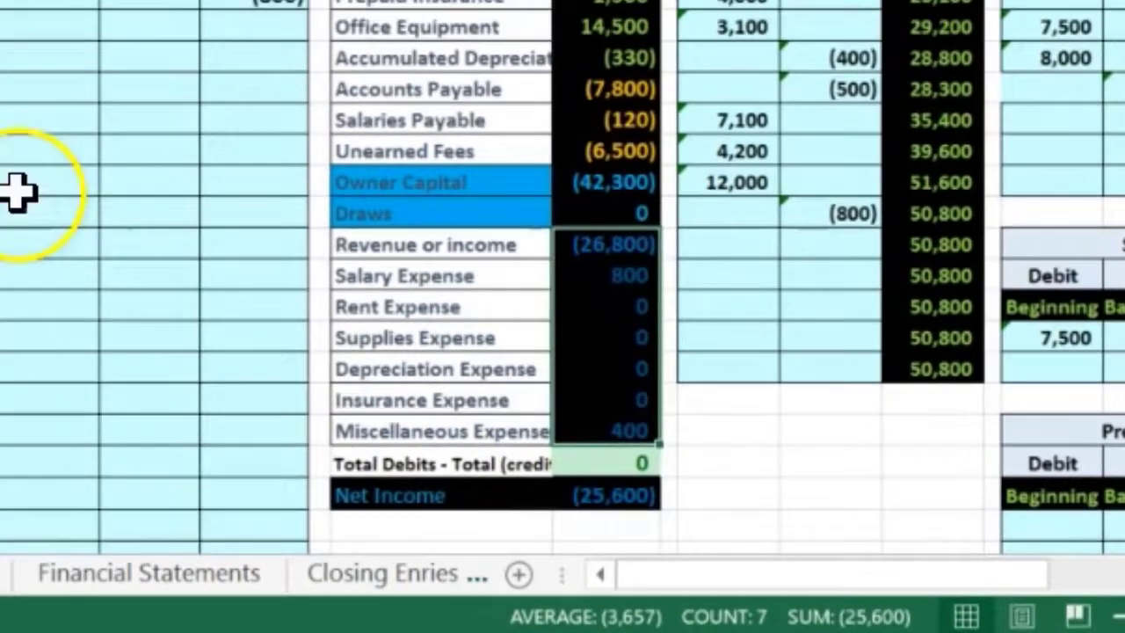
# Enter 5/30 as the date of a new journal entry in G11 for the 250 miscellaneous expense transaction.
pyautogui.click(390, 322)
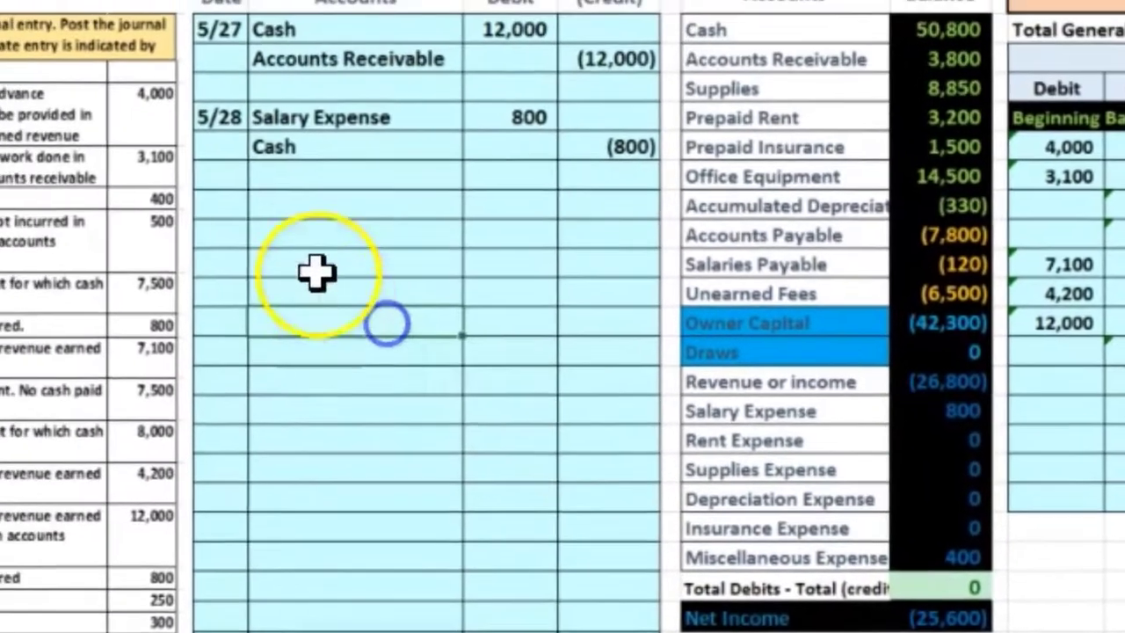
pyautogui.click(248, 205)
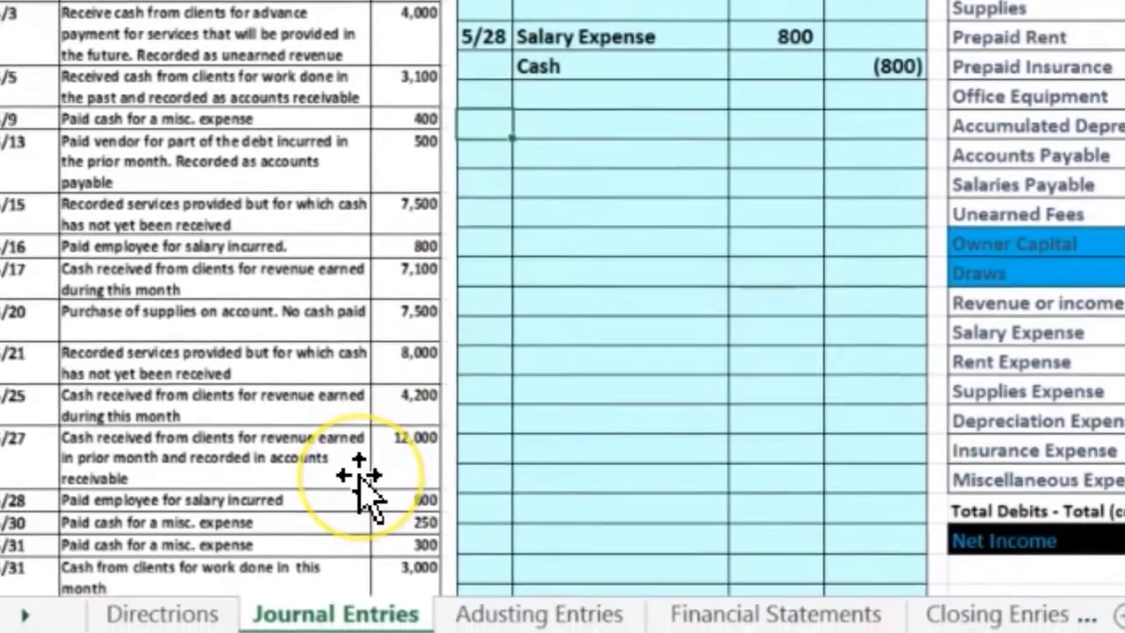
pyautogui.write('5/30')
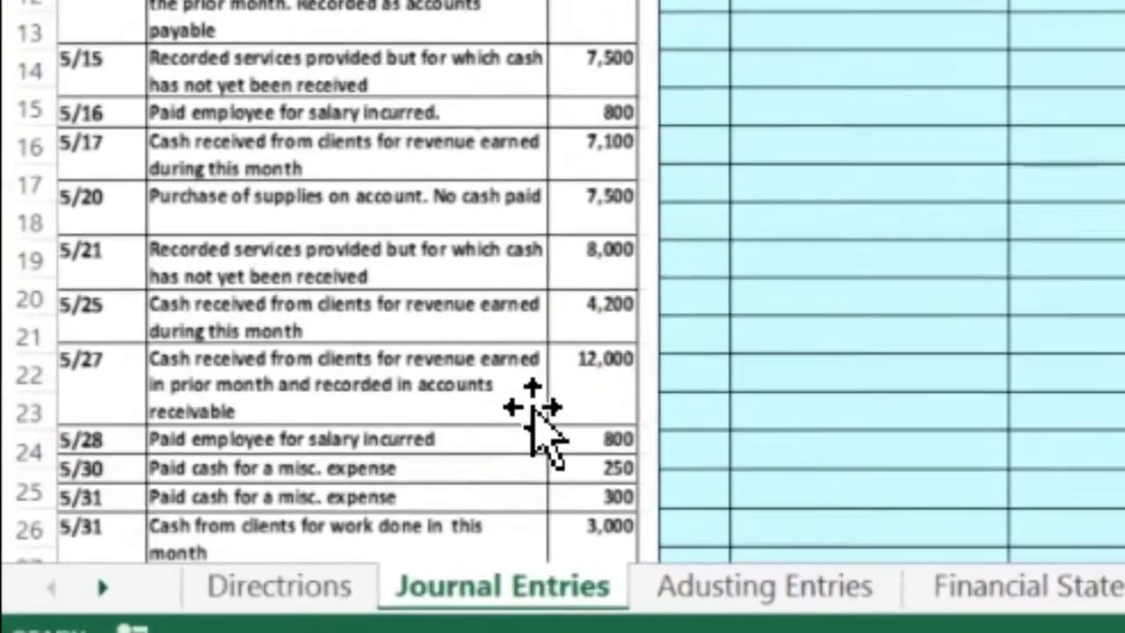
pyautogui.click(501, 472)
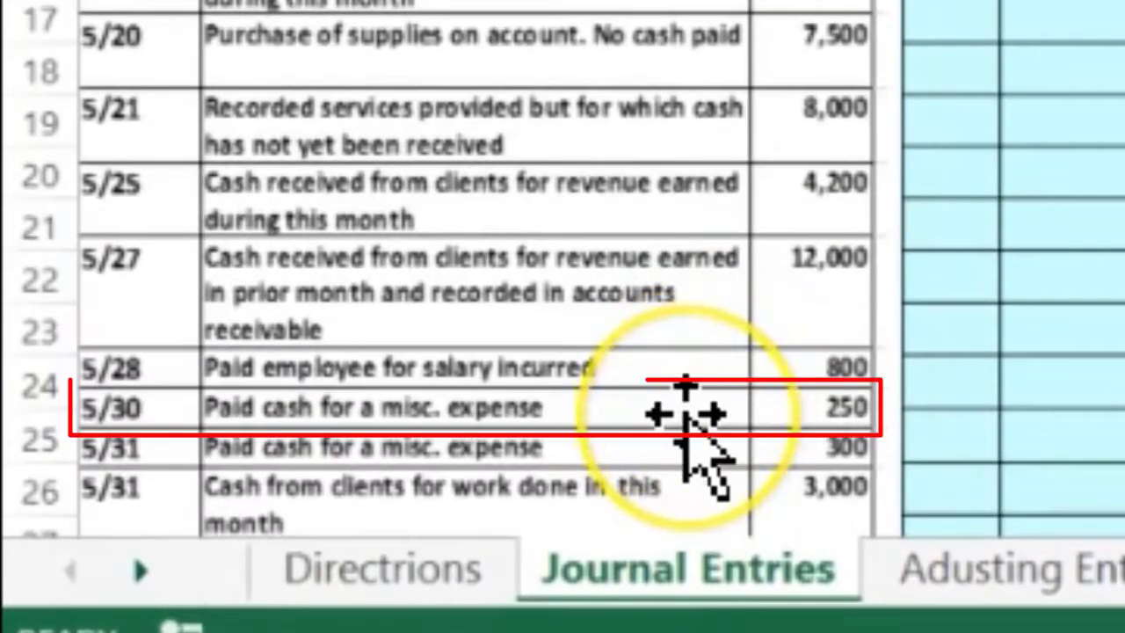
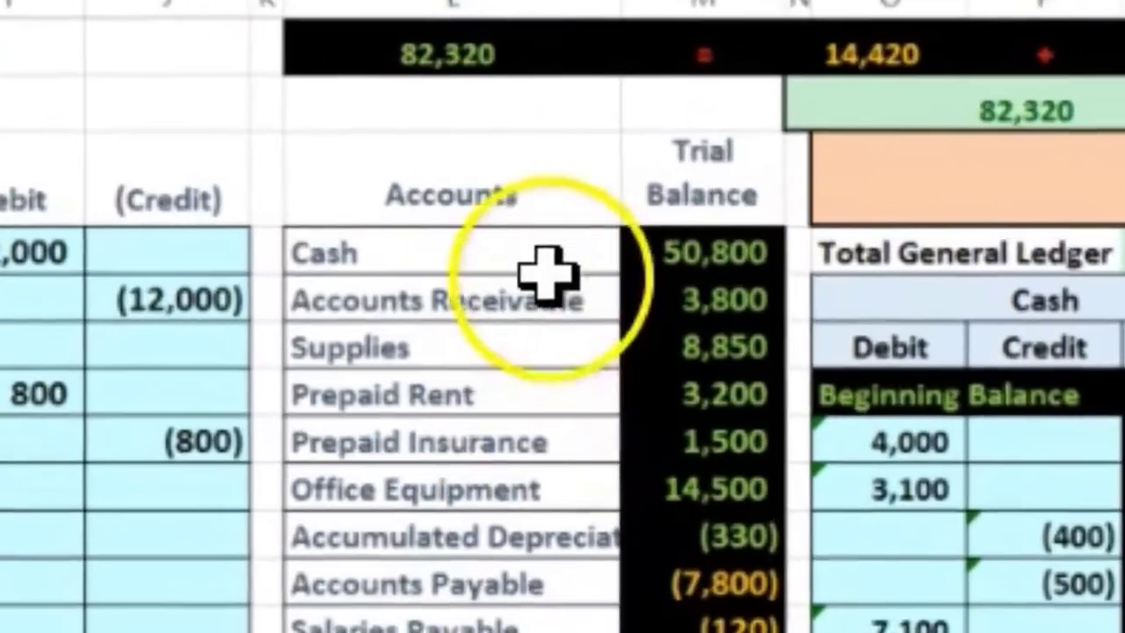
# Copy the Cash account name from the trial balance and paste it as values into H12 of the 5/30 journal entry.
pyautogui.click(615, 237)
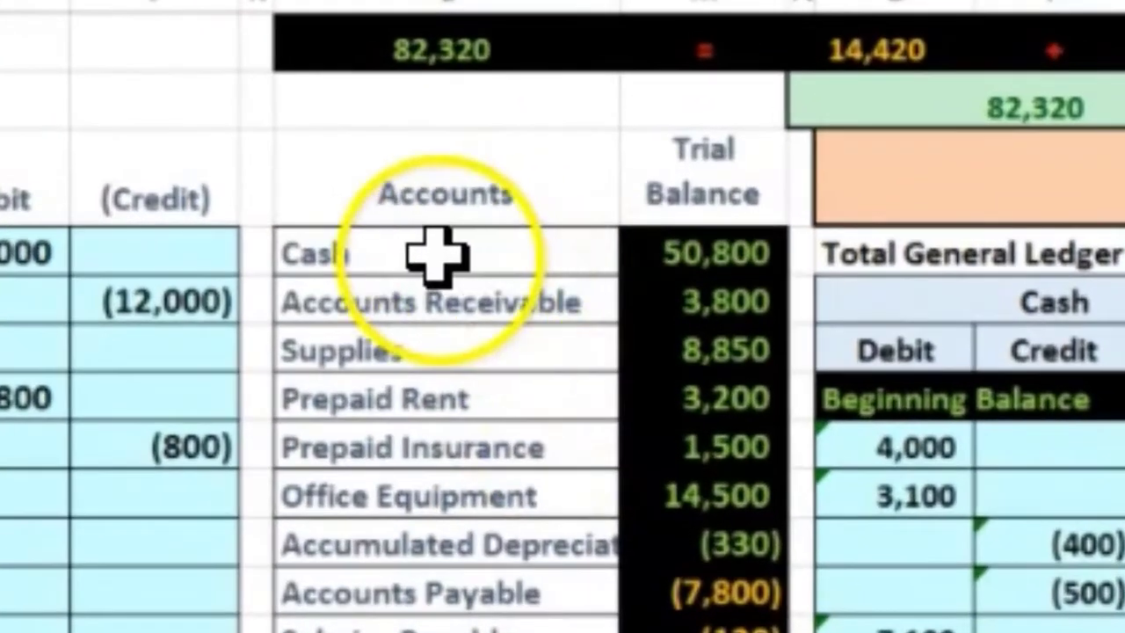
pyautogui.moveTo(489, 251); pyautogui.dragTo(678, 230)
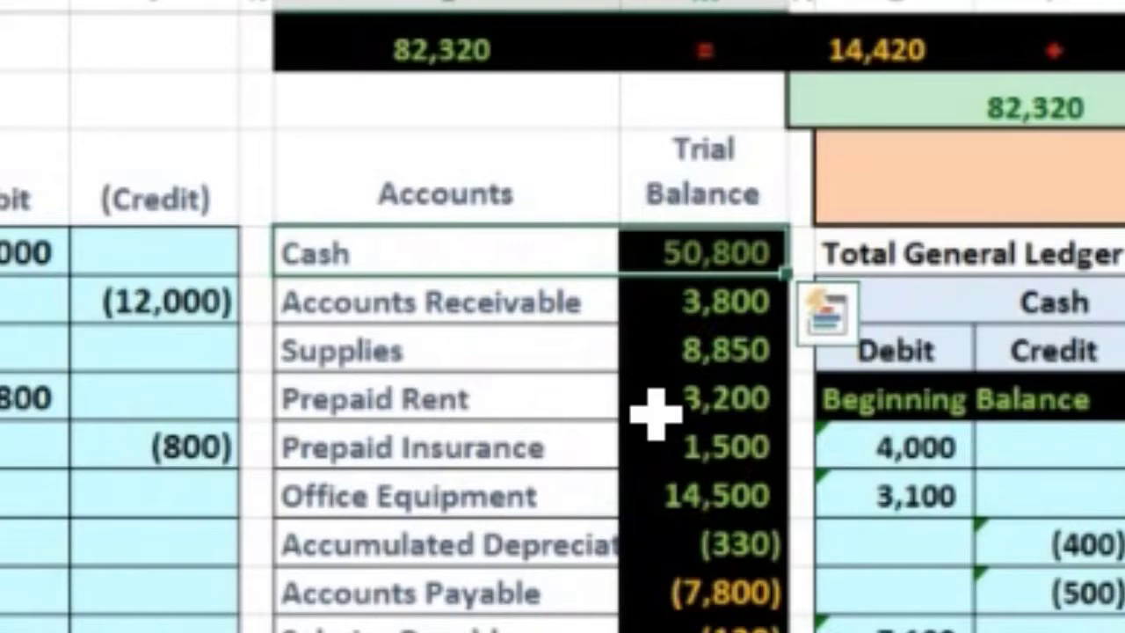
pyautogui.click(411, 239)
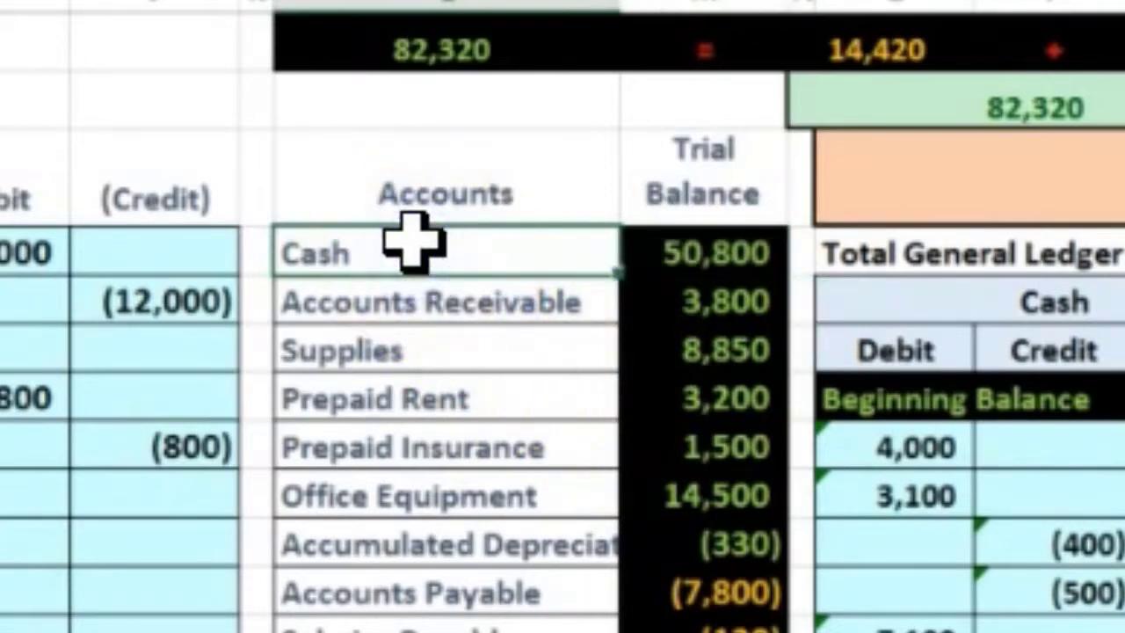
pyautogui.rightClick(412, 239)
pyautogui.click(551, 345)
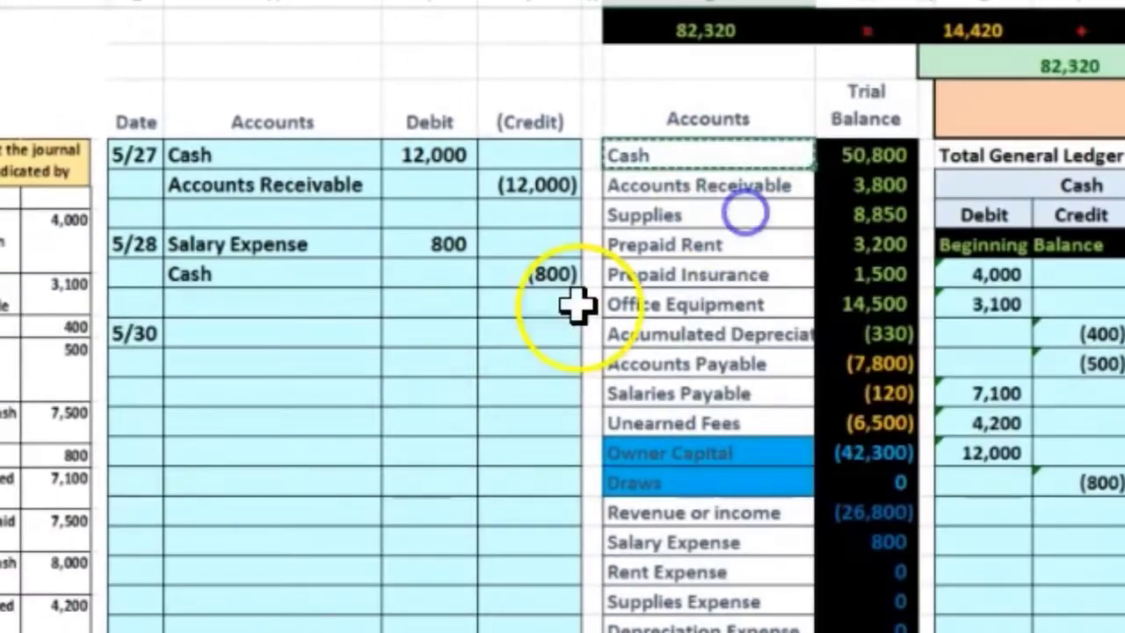
pyautogui.click(254, 370)
pyautogui.click(187, 356)
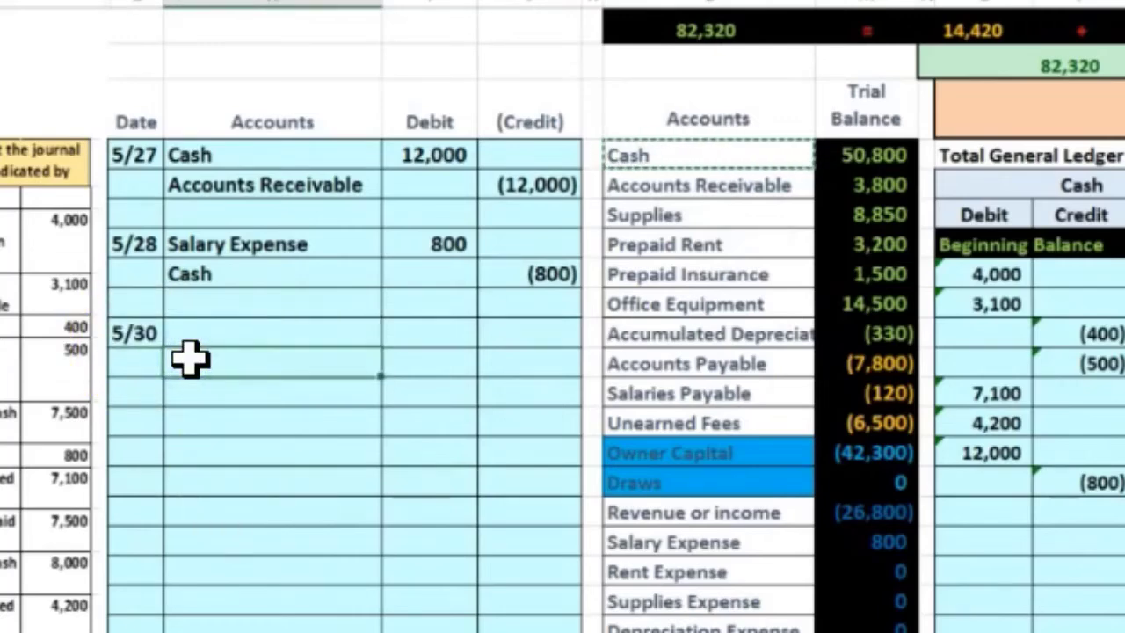
pyautogui.rightClick(189, 356)
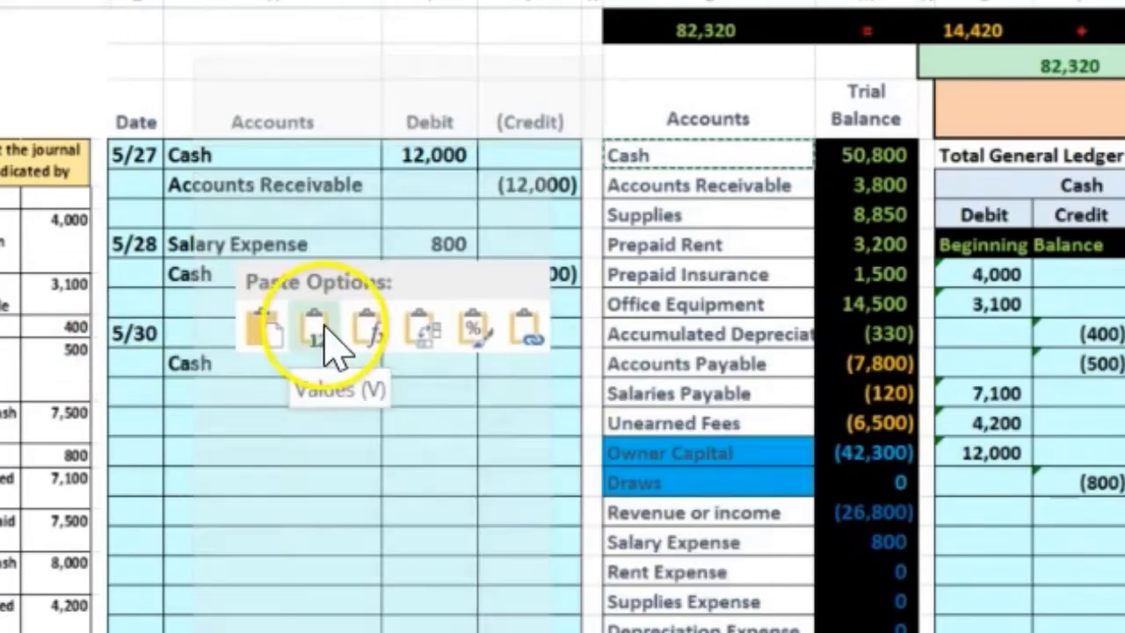
pyautogui.click(334, 339)
# Enter -250 as the Cash credit in J12 of the 5/30 journal entry.
pyautogui.click(526, 361)
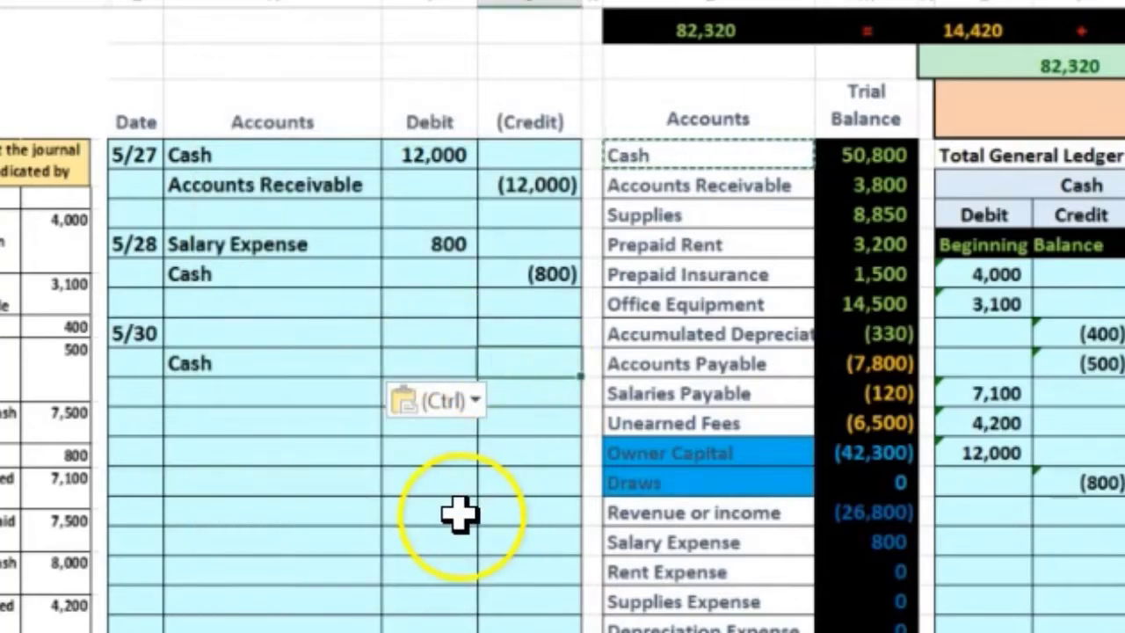
pyautogui.press('Escape')
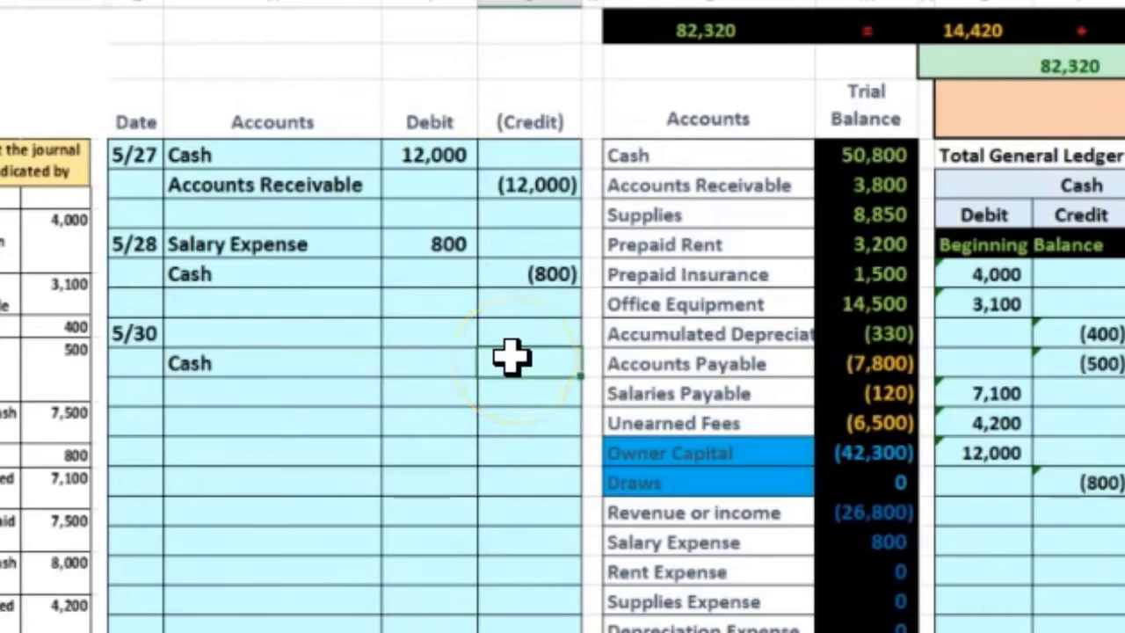
pyautogui.write('-250')
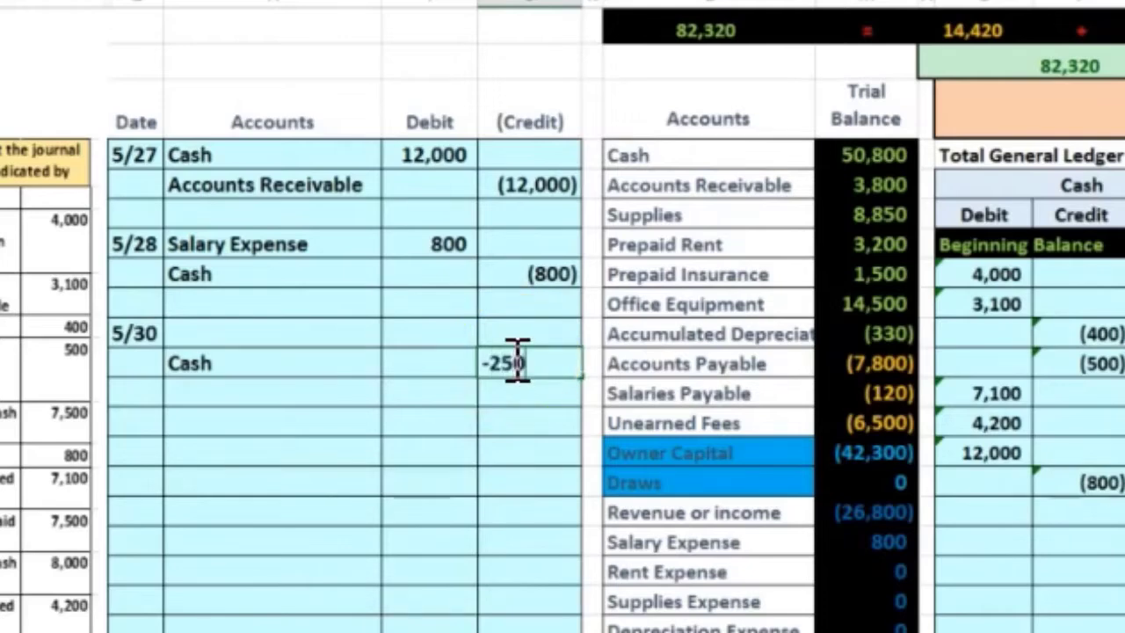
pyautogui.press('Return')
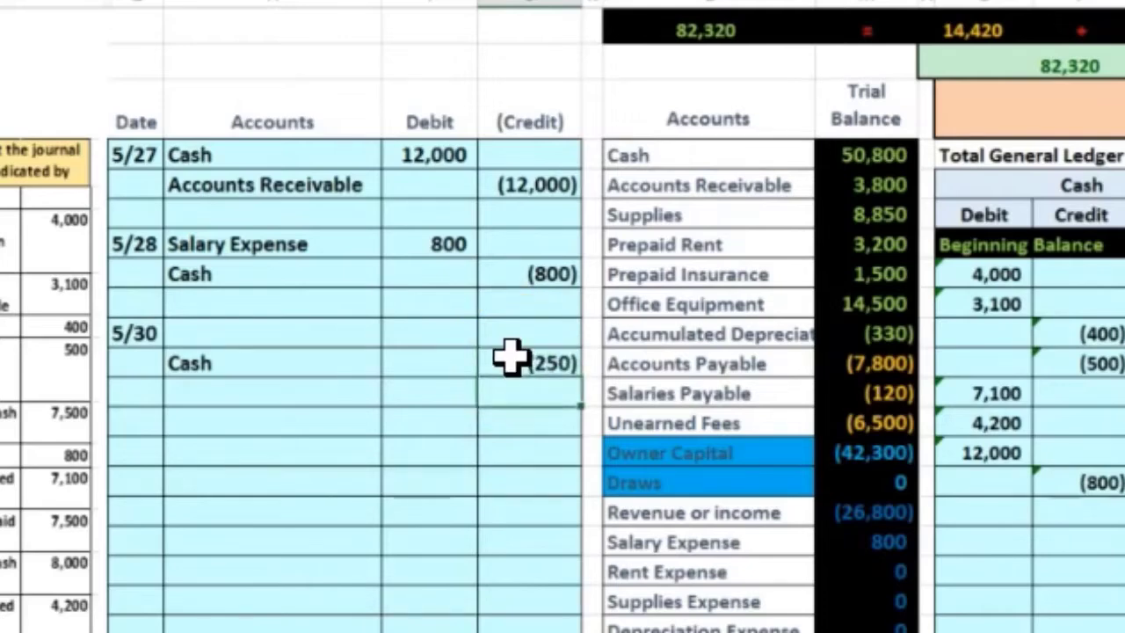
# Enter 250 as the debit in I11 on the first line of the 5/30 journal entry.
pyautogui.press('Up')
pyautogui.press('Up')
pyautogui.press('Left')
pyautogui.click(483, 410)
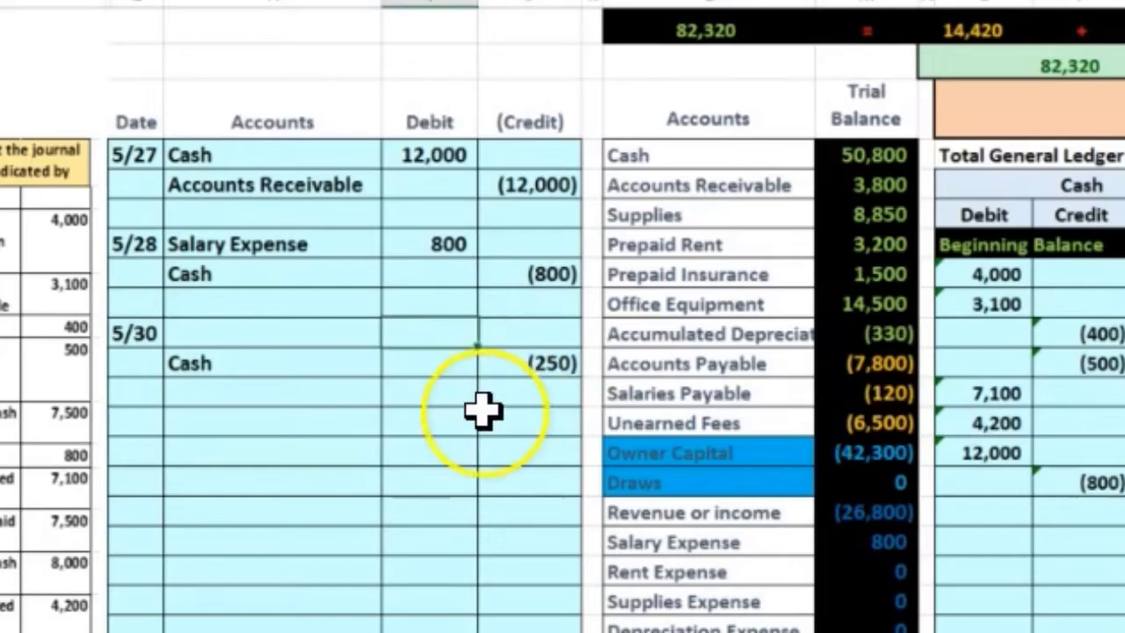
pyautogui.write('250')
pyautogui.press('Return')
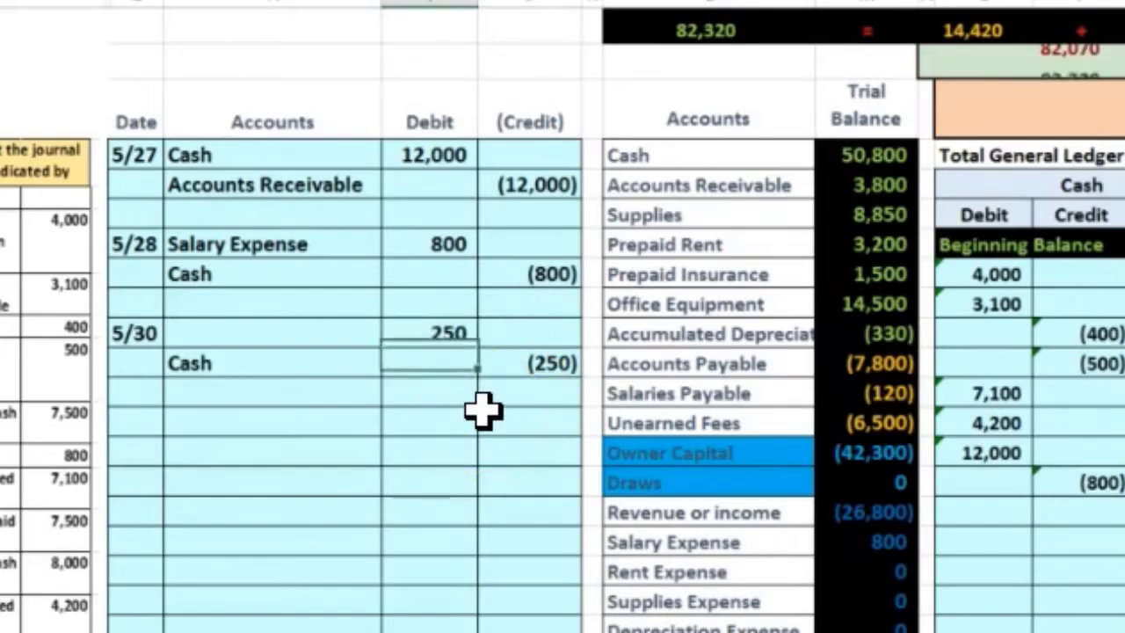
# Find Miscellaneous Expense among the trial balance expense accounts and paste its name as values into H11 of the 5/30 journal entry.
pyautogui.click(317, 334)
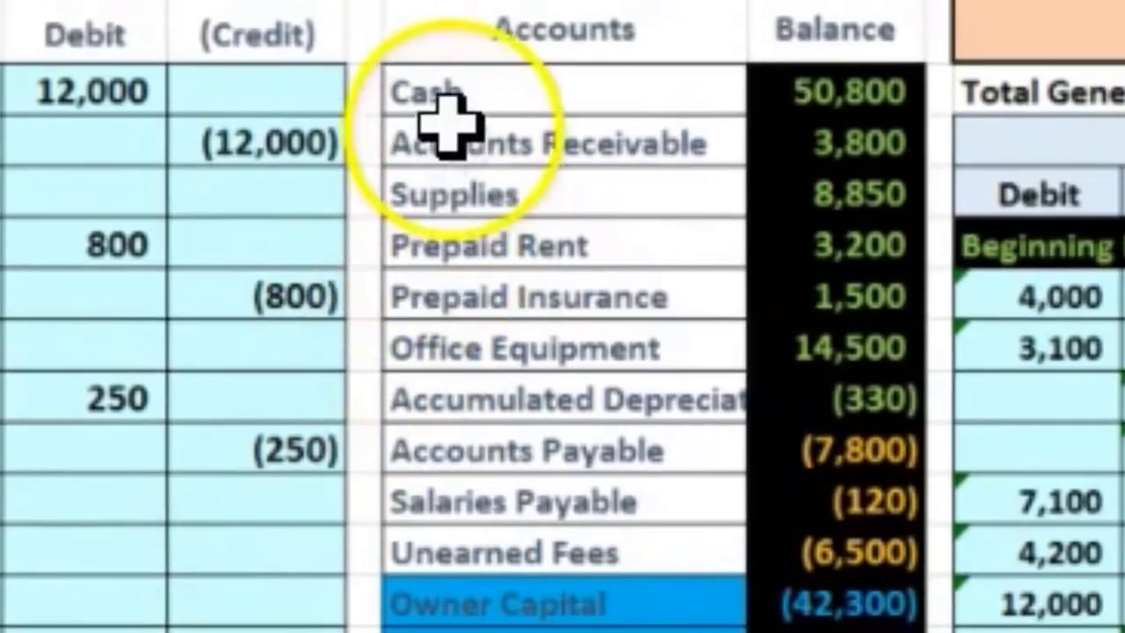
pyautogui.moveTo(756, 93); pyautogui.dragTo(866, 395)
pyautogui.moveTo(721, 452)
pyautogui.mouseDown()
pyautogui.moveTo(716, 466)
pyautogui.moveTo(783, 548)
pyautogui.mouseUp()
pyautogui.moveTo(753, 414); pyautogui.dragTo(759, 457)
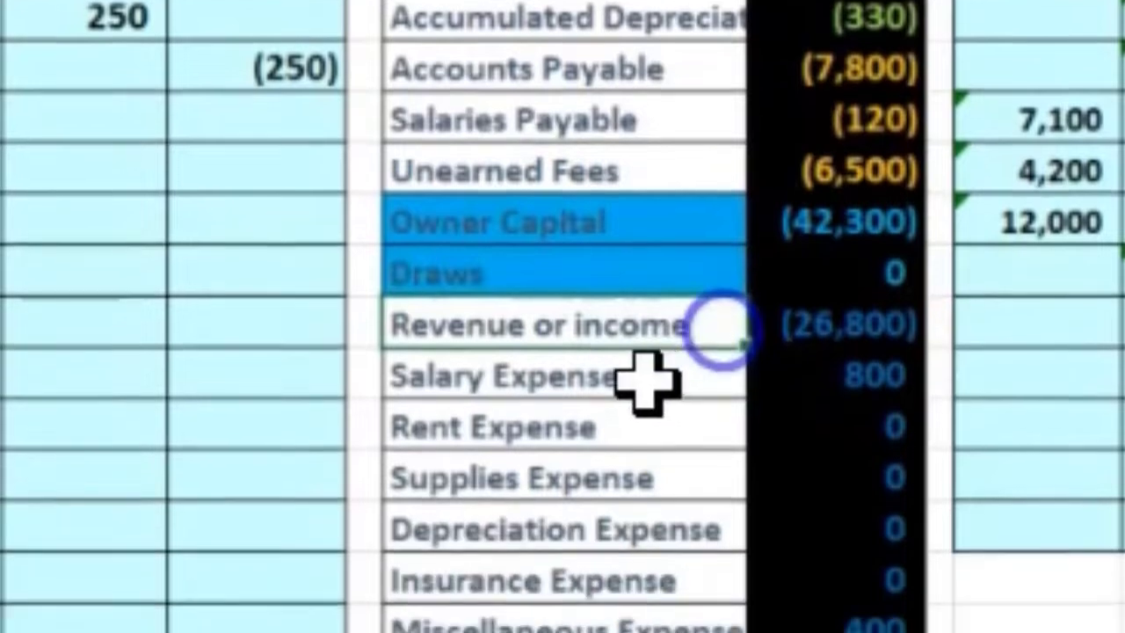
pyautogui.moveTo(668, 181); pyautogui.dragTo(781, 426)
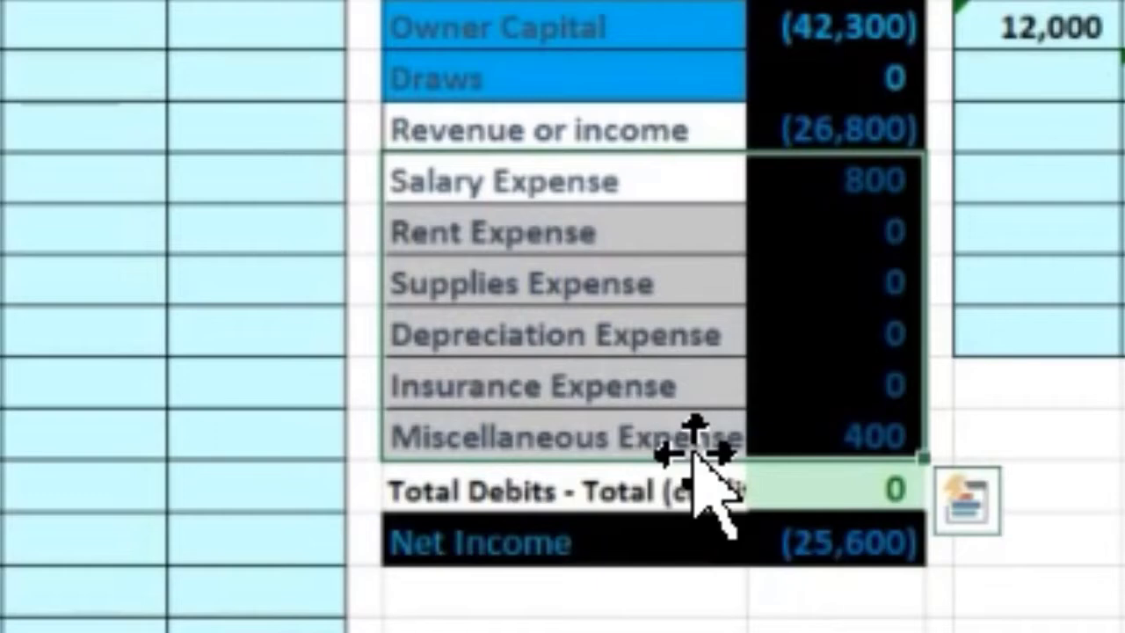
pyautogui.click(598, 435)
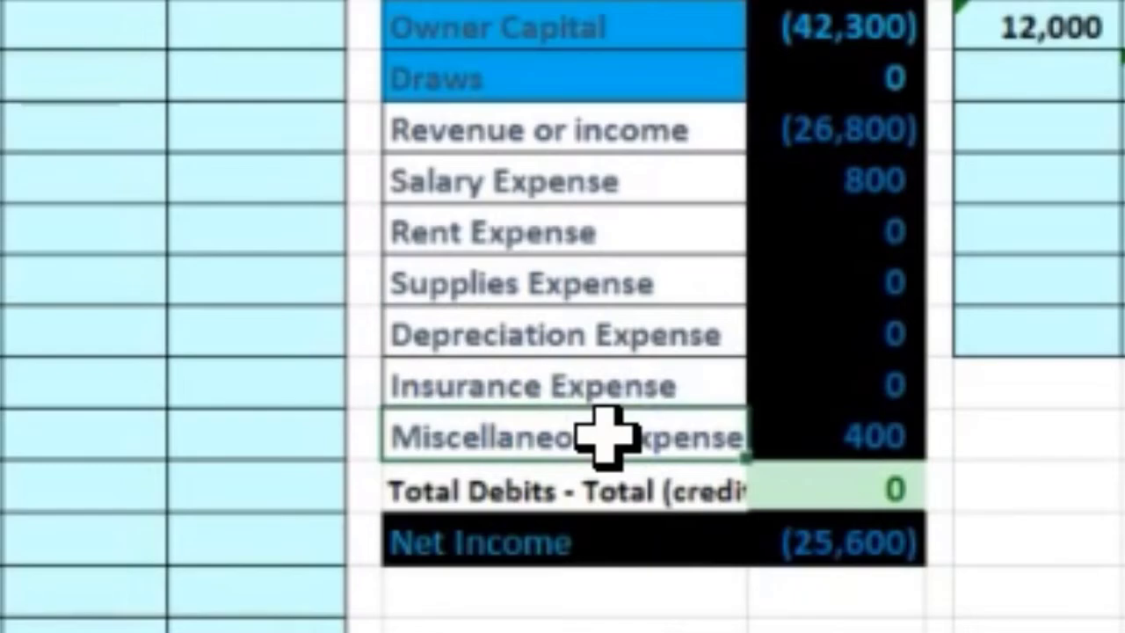
pyautogui.rightClick(605, 435)
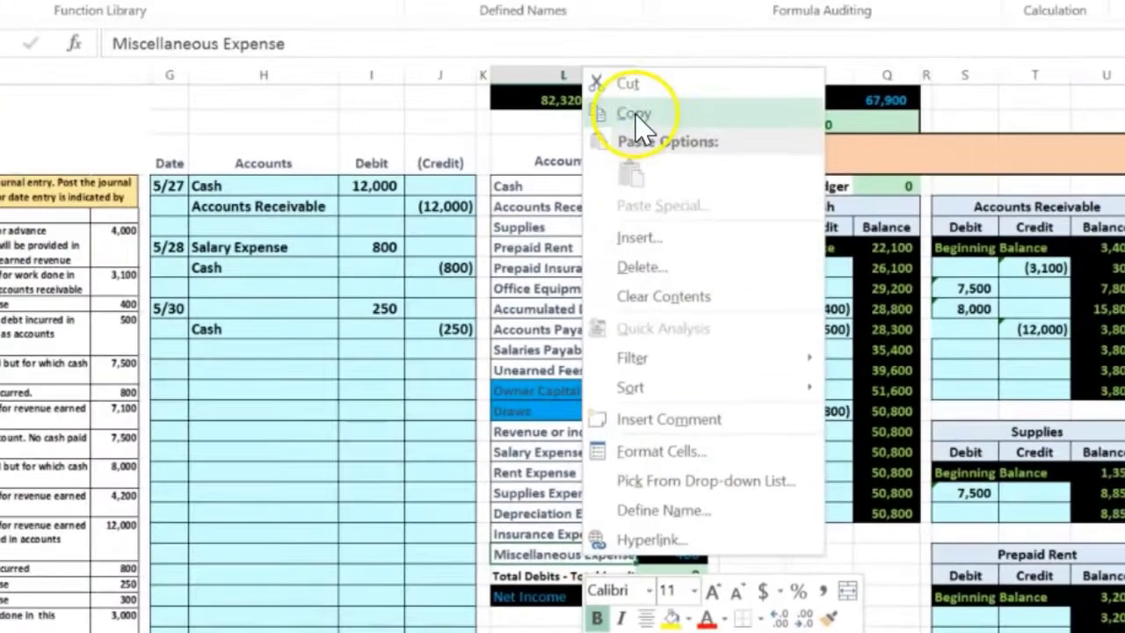
pyautogui.click(633, 114)
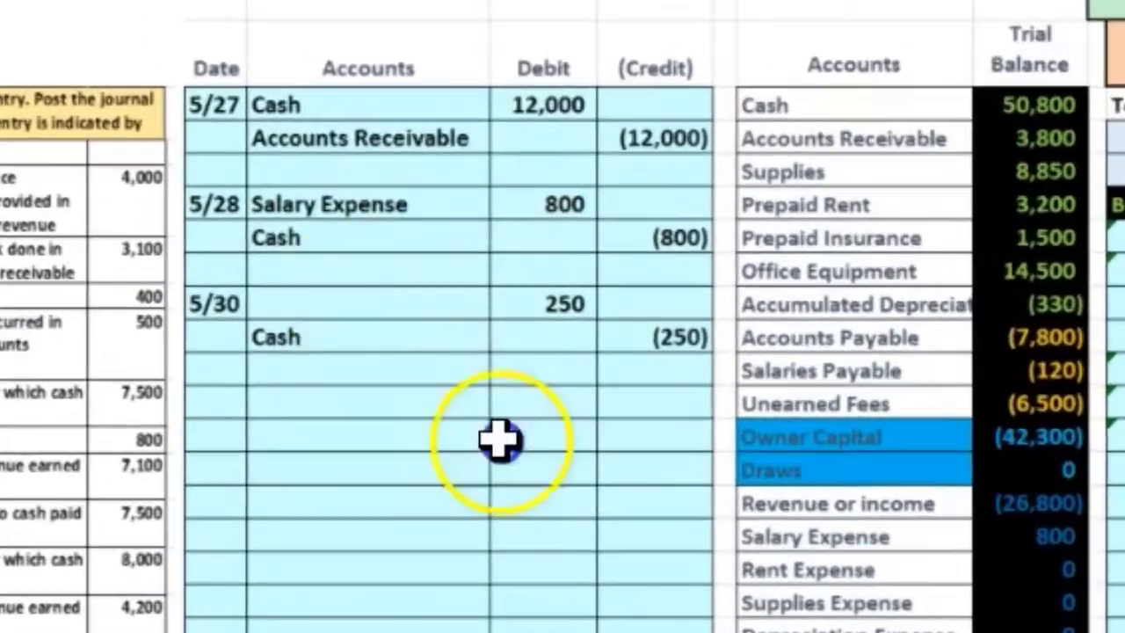
pyautogui.click(251, 302)
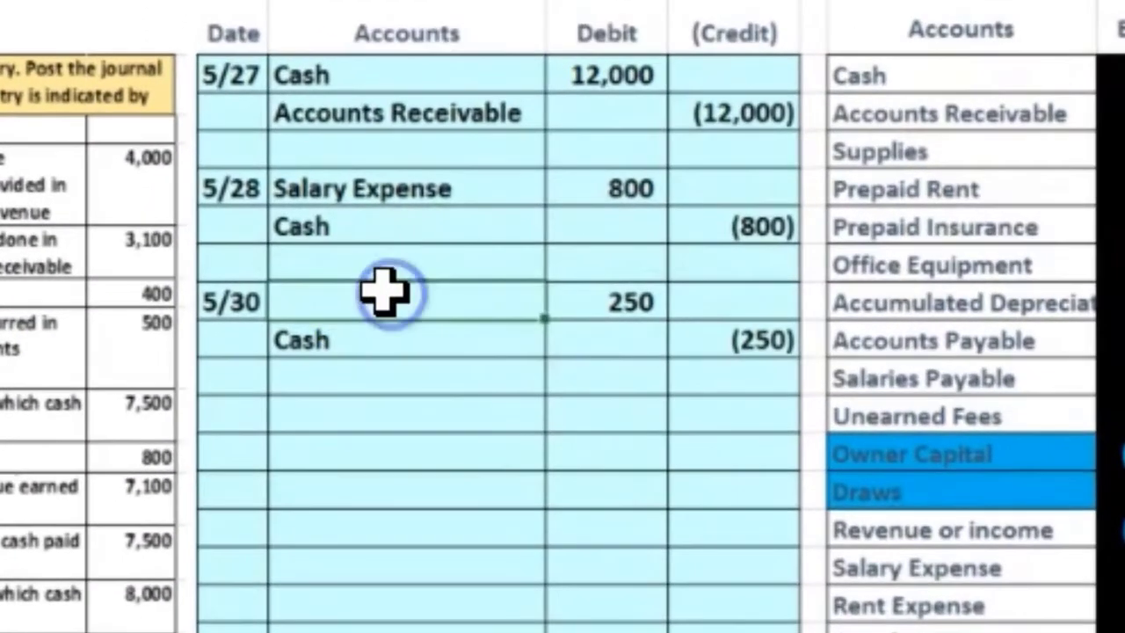
pyautogui.rightClick(384, 290)
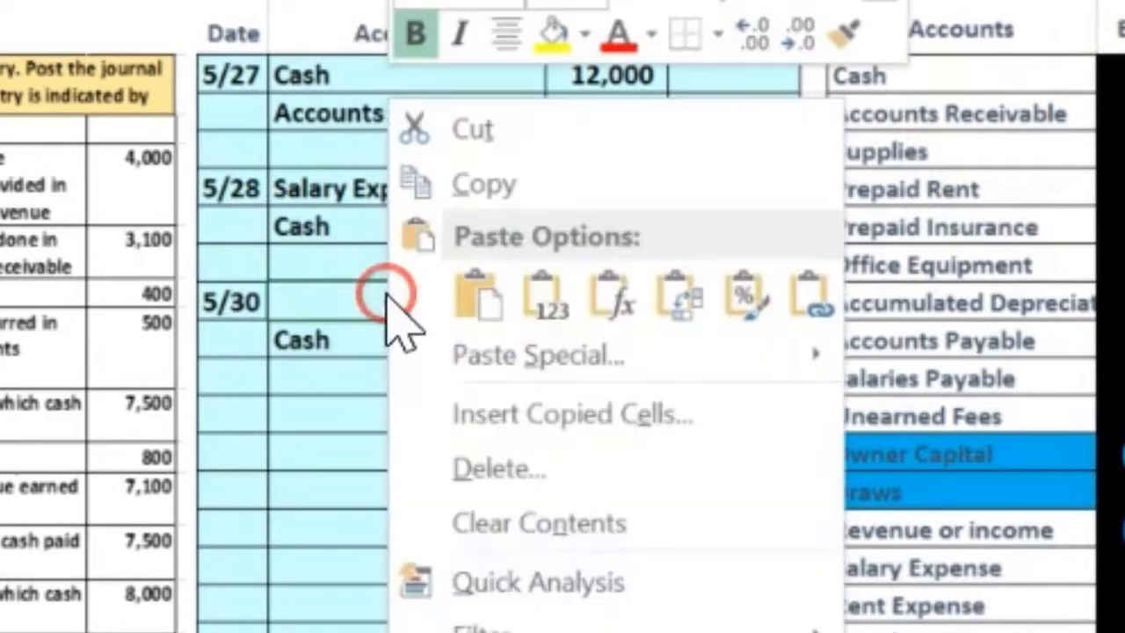
pyautogui.click(534, 294)
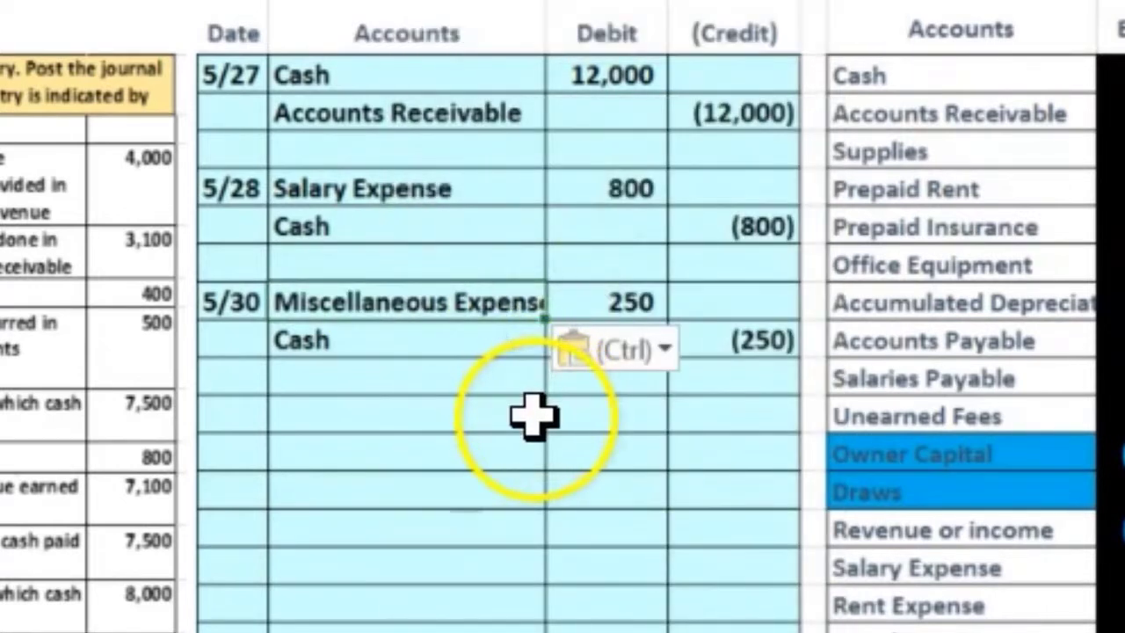
# Post the 5/30 debit to the Miscellaneous Expense ledger by linking its next empty debit cell, AM22, to I11 of the journal entry.
pyautogui.click(592, 299)
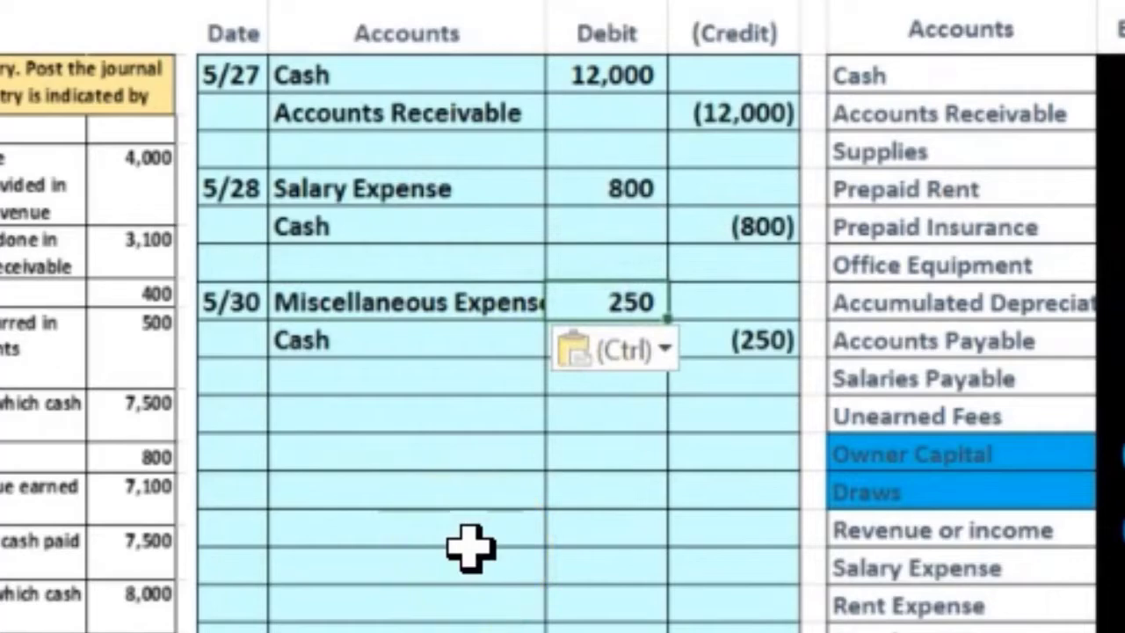
pyautogui.press('Left')
pyautogui.press('Right')
pyautogui.press('Right')
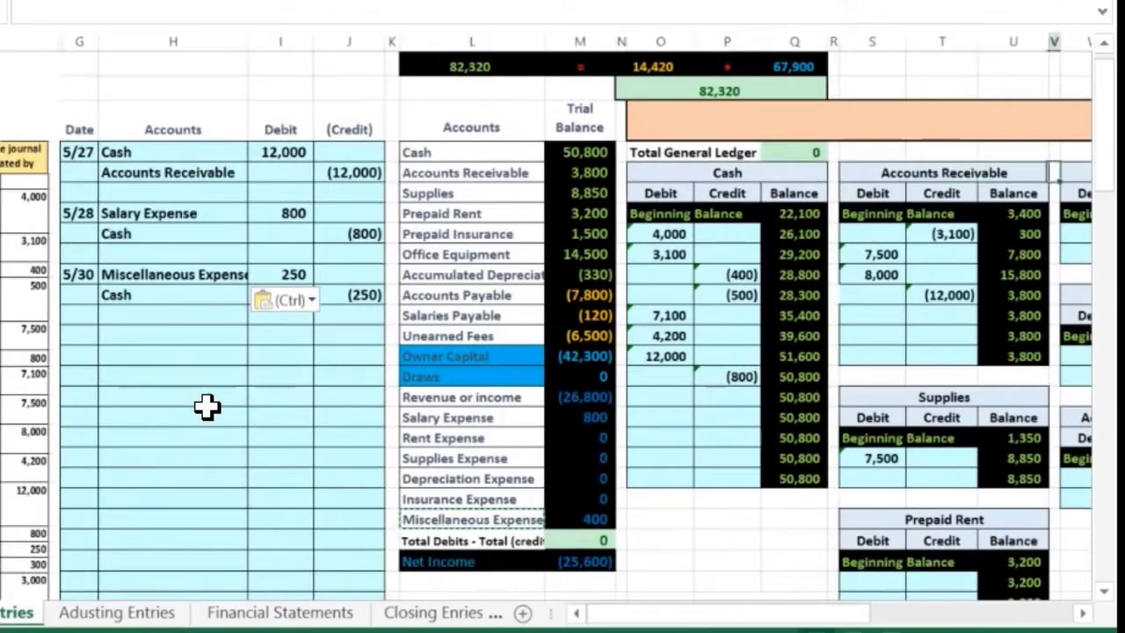
pyautogui.hscroll(3, 151, 482)
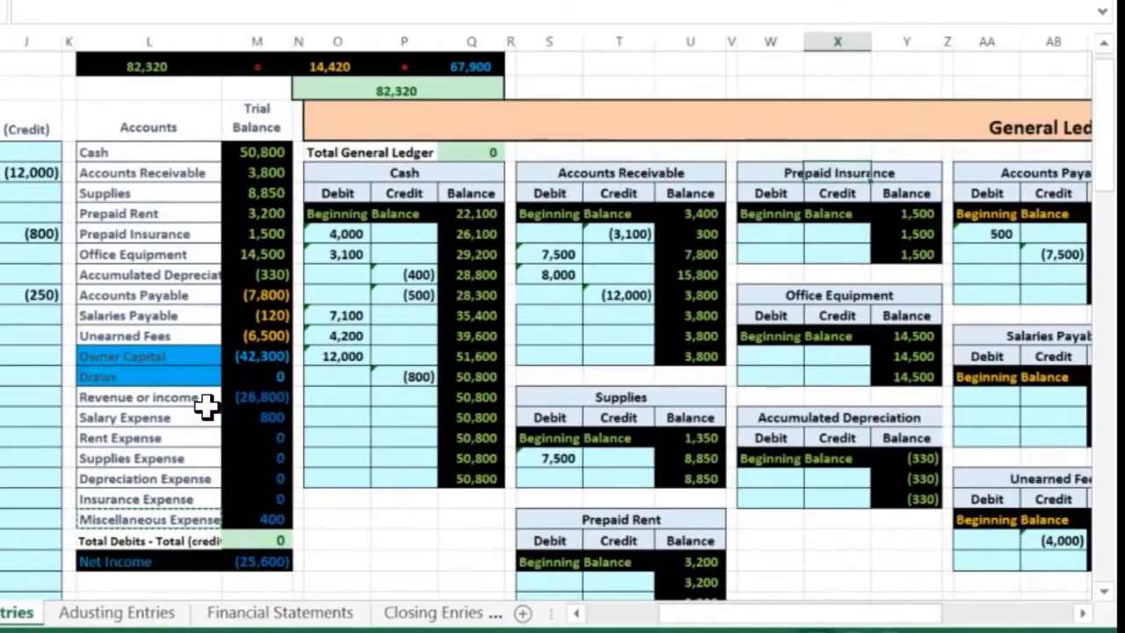
pyautogui.press('Right')
pyautogui.press('Right')
pyautogui.press('Right')
pyautogui.press('Right')
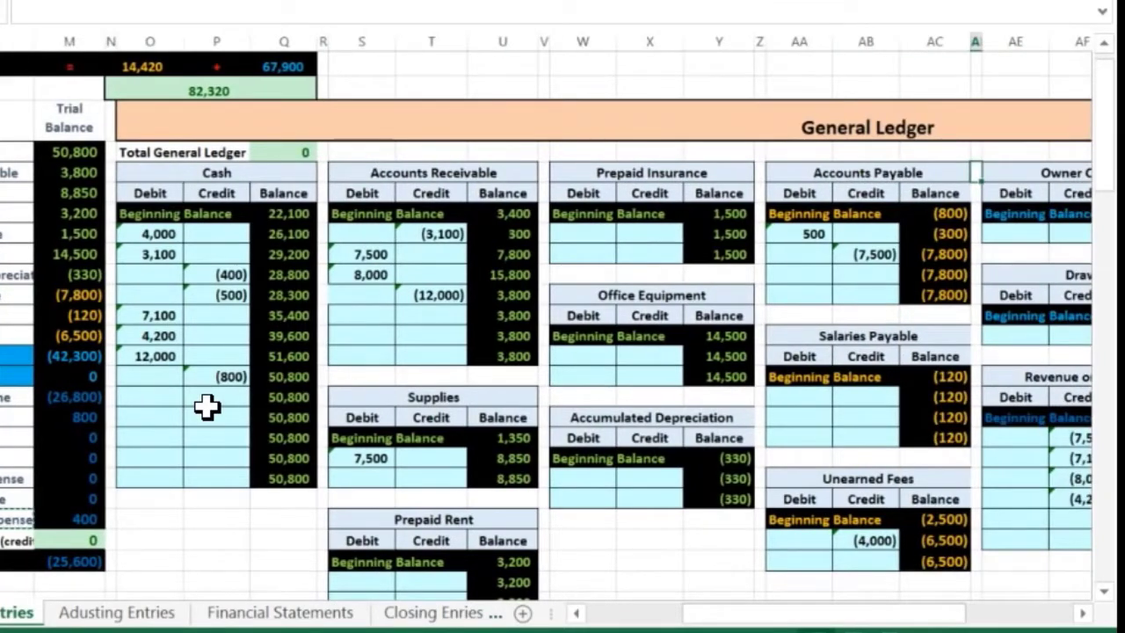
pyautogui.press('Right')
pyautogui.press('Right')
pyautogui.press('Right')
pyautogui.press('Right')
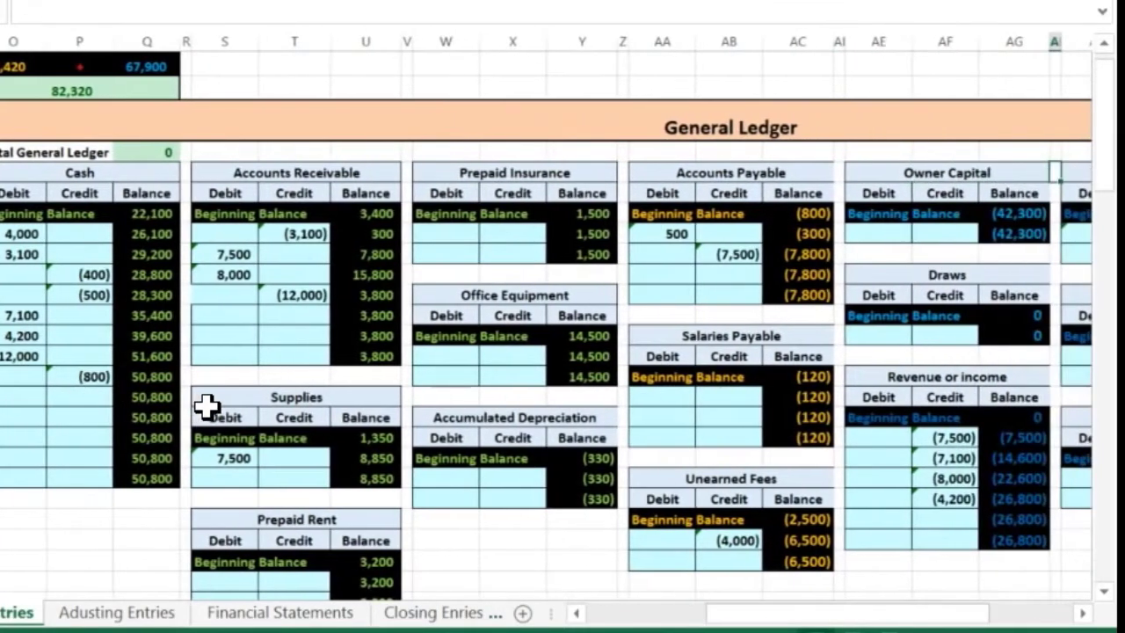
pyautogui.press('Right')
pyautogui.press('Right')
pyautogui.press('Right')
pyautogui.press('Right')
pyautogui.press('Right')
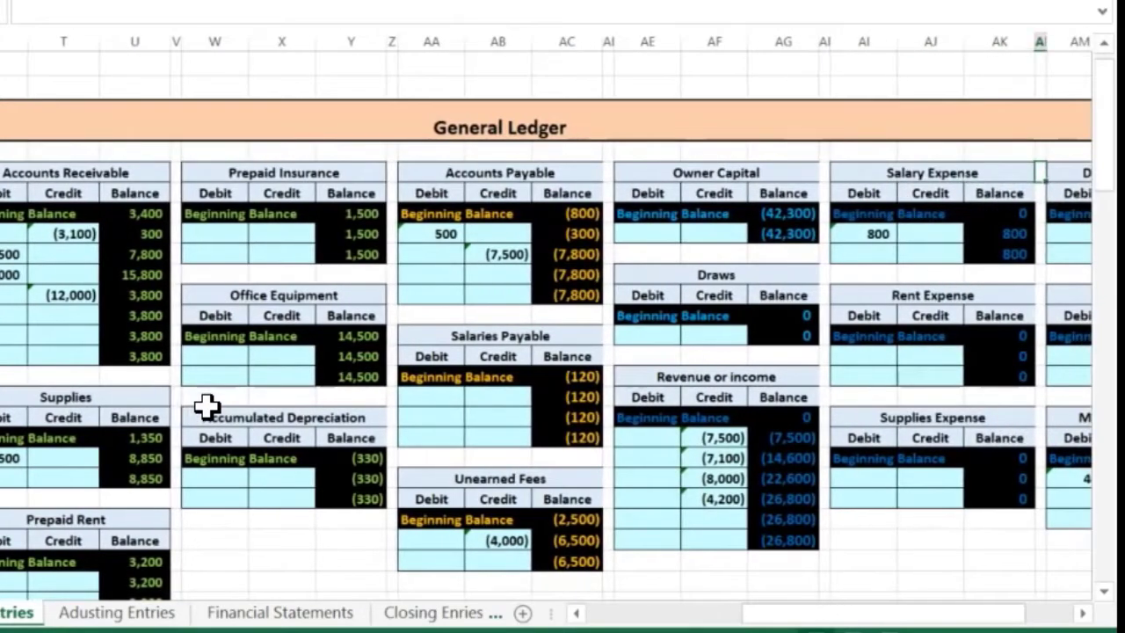
pyautogui.press('Right')
pyautogui.press('Right')
pyautogui.press('Right')
pyautogui.press('Right')
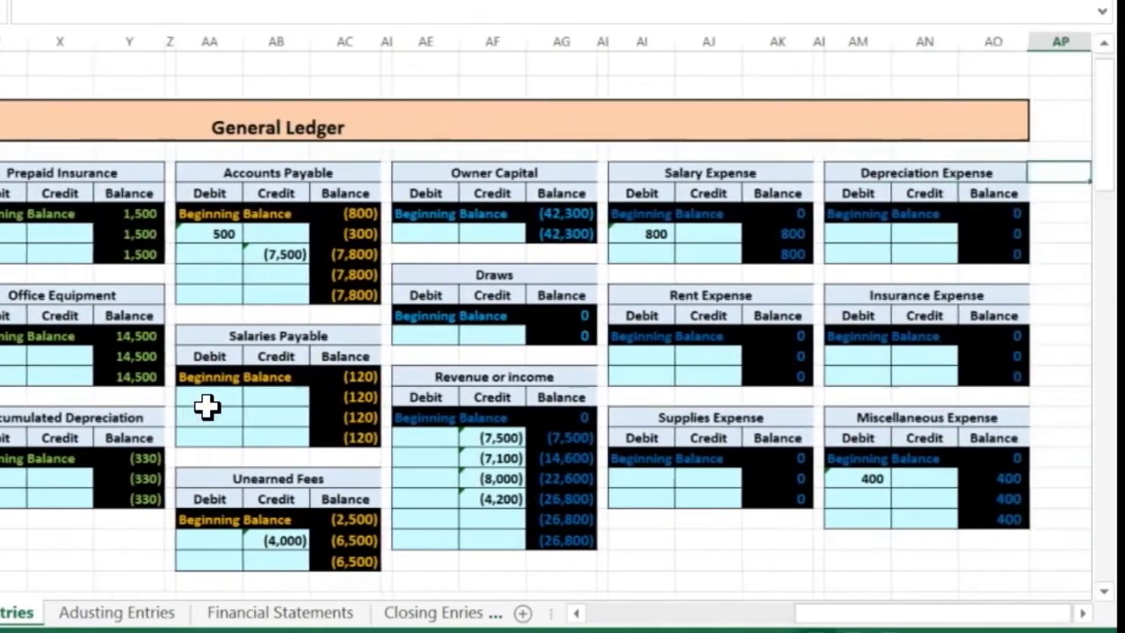
pyautogui.press('Down')
pyautogui.press('Down')
pyautogui.press('Down')
pyautogui.press('Left')
pyautogui.press('Left')
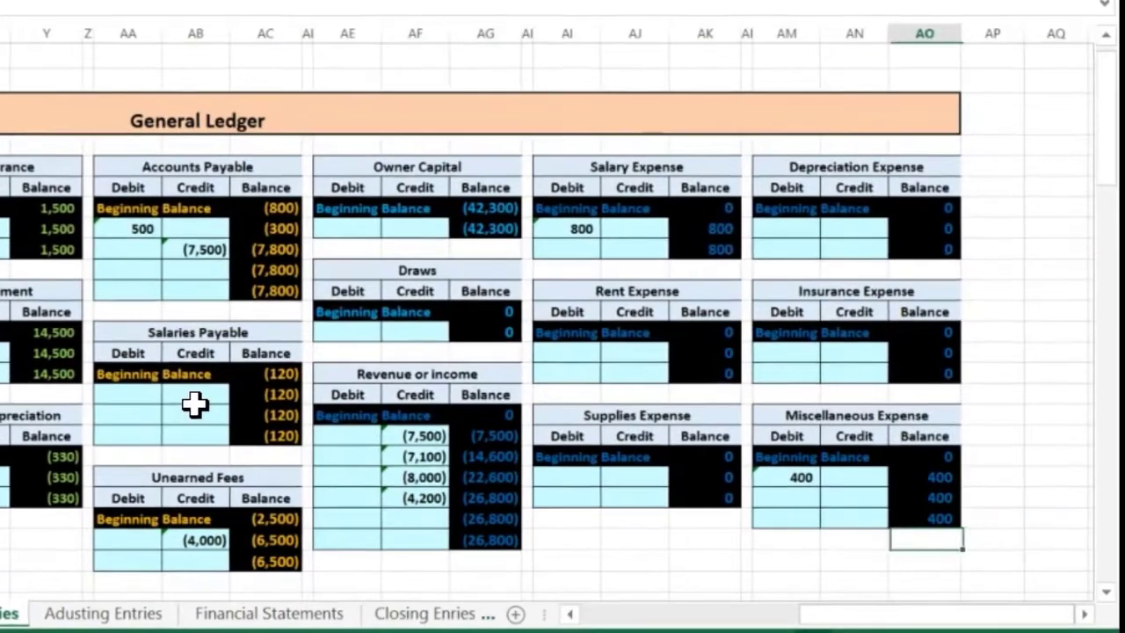
pyautogui.press('Left')
pyautogui.press('Left')
pyautogui.press('Up')
pyautogui.press('Up')
pyautogui.press('Up')
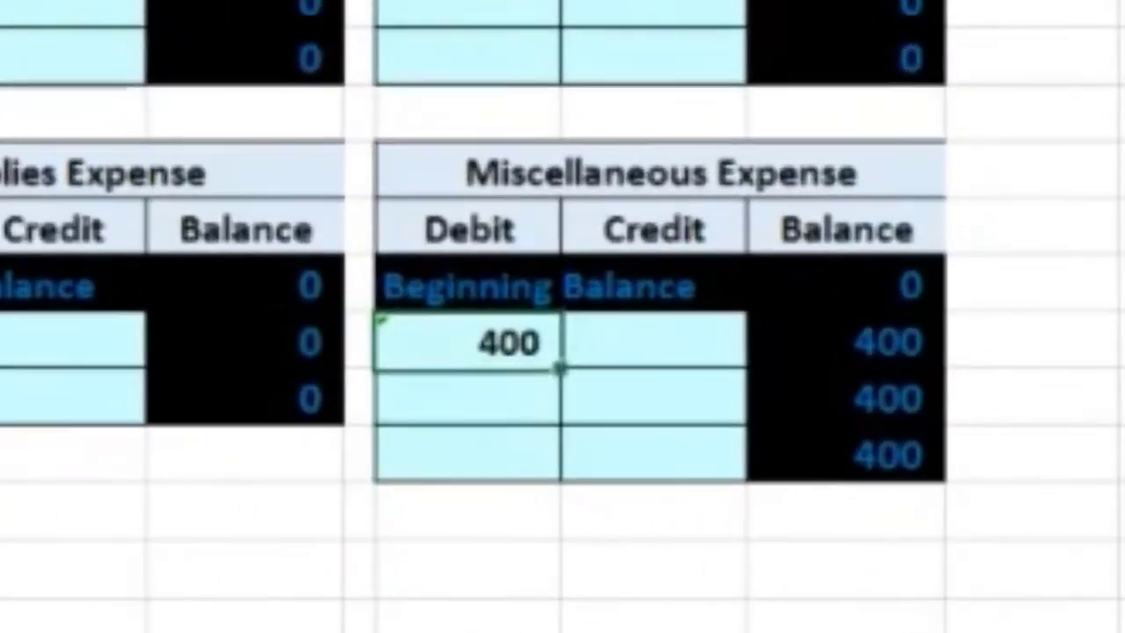
pyautogui.press('Down')
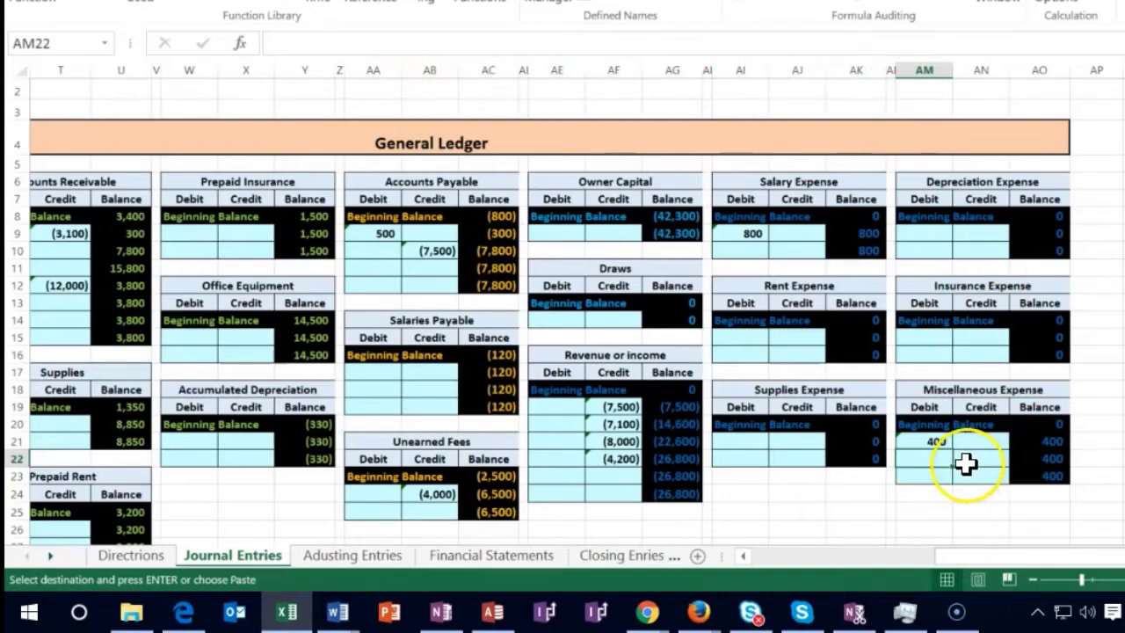
pyautogui.press('Escape')
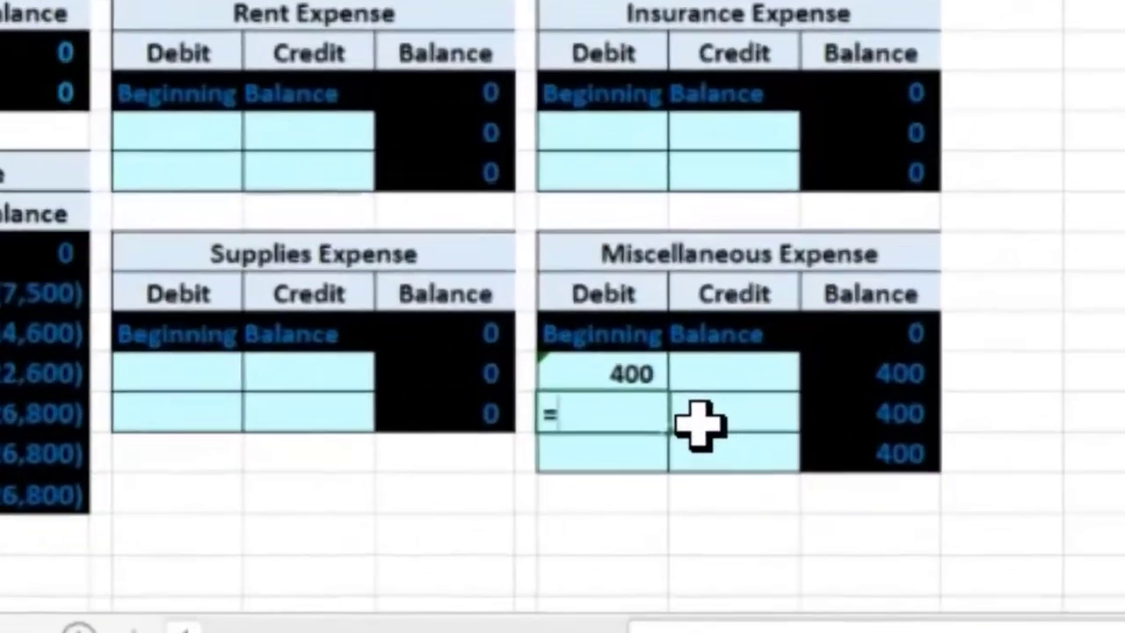
pyautogui.press('Left')
pyautogui.press('Left')
pyautogui.press('Left')
pyautogui.press('Left')
pyautogui.press('Left')
pyautogui.press('Left')
pyautogui.press('Left')
pyautogui.press('Left')
pyautogui.press('Left')
pyautogui.press('Left')
pyautogui.press('Left')
pyautogui.press('Left')
pyautogui.press('Left')
pyautogui.press('Left')
pyautogui.press('Left')
pyautogui.press('Left')
pyautogui.press('Left')
pyautogui.press('Left')
pyautogui.press('Left')
pyautogui.press('Left')
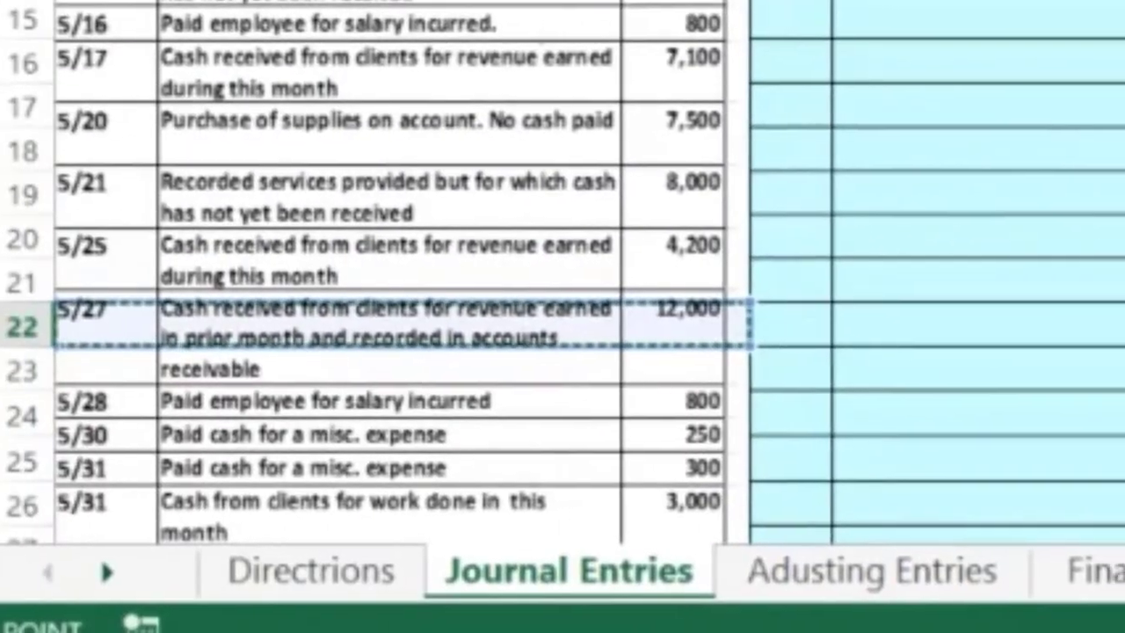
pyautogui.press('Right')
pyautogui.press('Up')
pyautogui.press('Up')
pyautogui.press('Up')
pyautogui.press('Up')
pyautogui.press('Up')
pyautogui.press('Up')
pyautogui.press('Up')
pyautogui.press('Up')
pyautogui.press('Up')
pyautogui.press('Up')
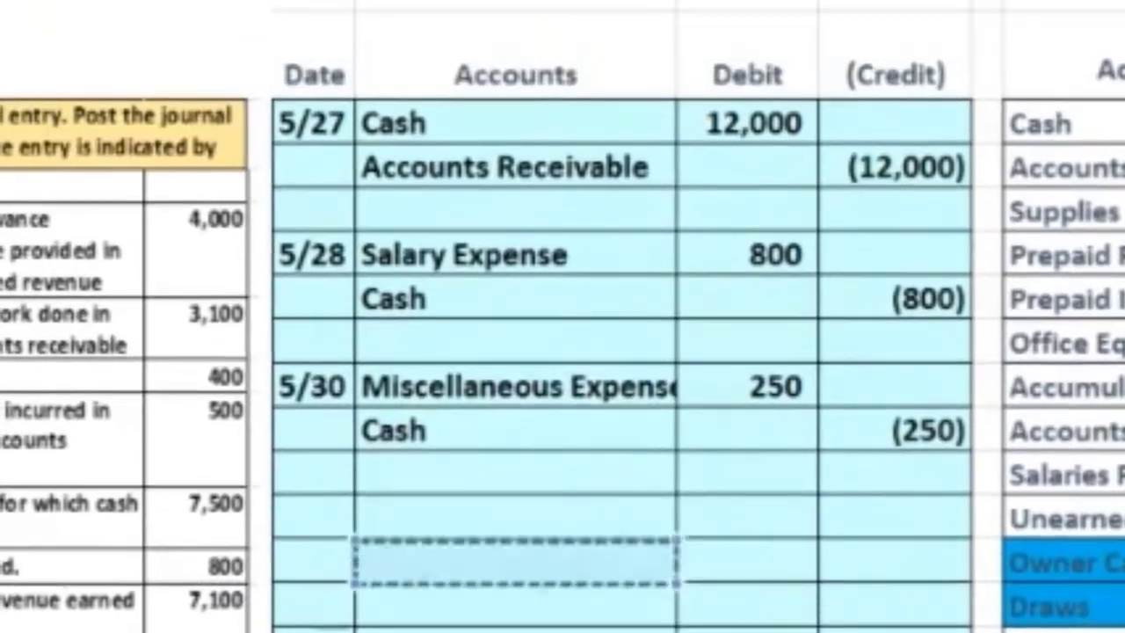
pyautogui.press('Right')
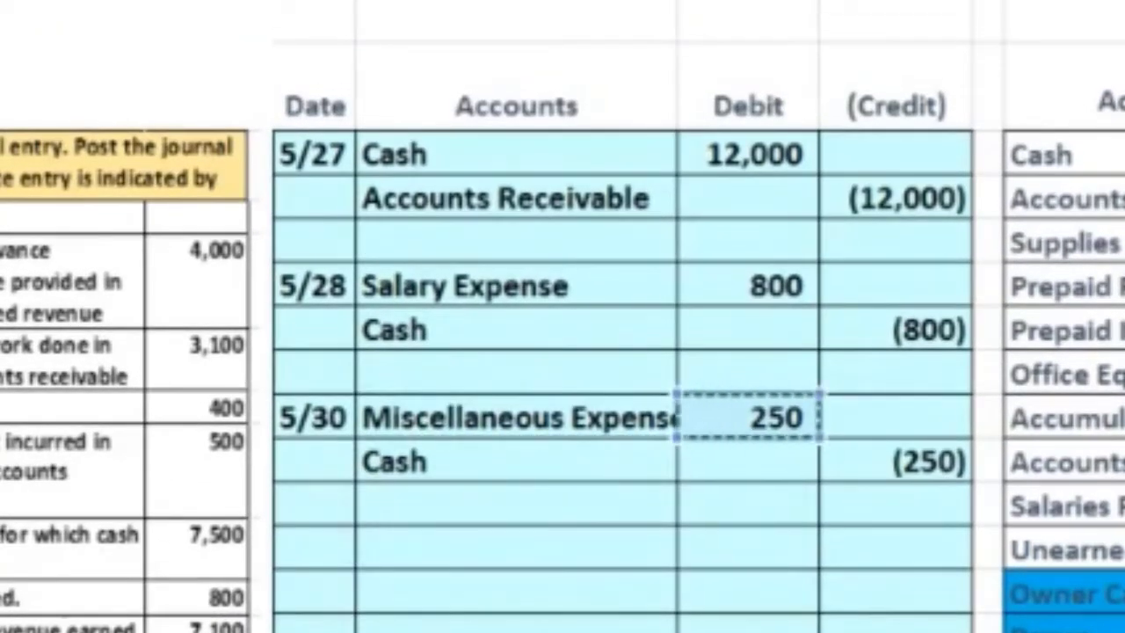
pyautogui.press('Return')
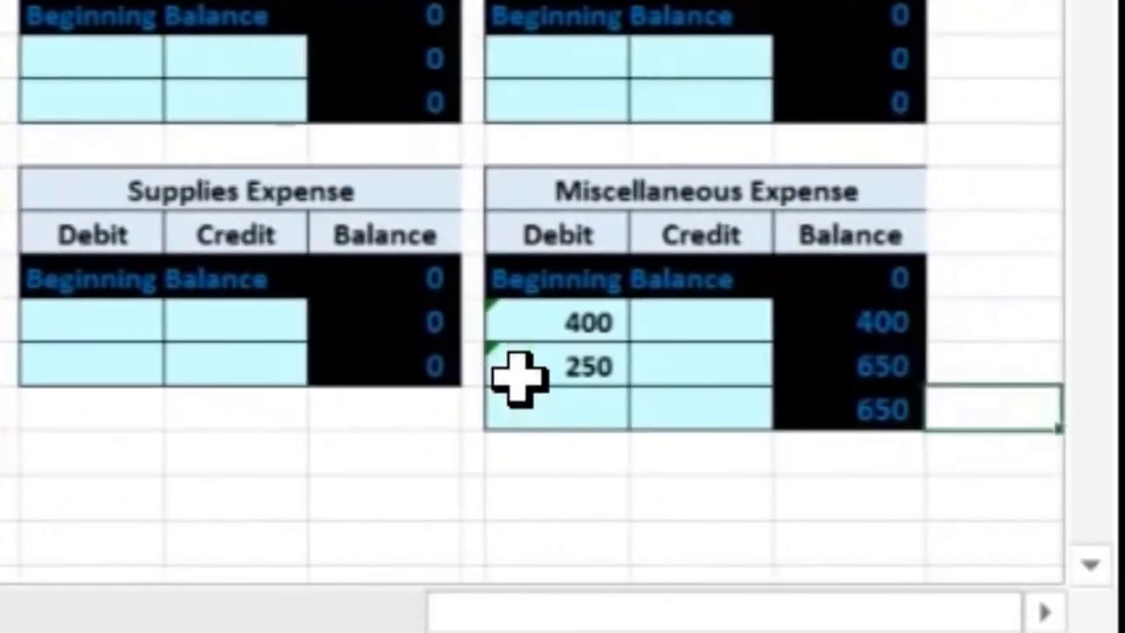
# Clear the second debit in the Miscellaneous Expense ledger and re-enter it as a formula for the 5/30 entry's 250.
pyautogui.click(519, 376)
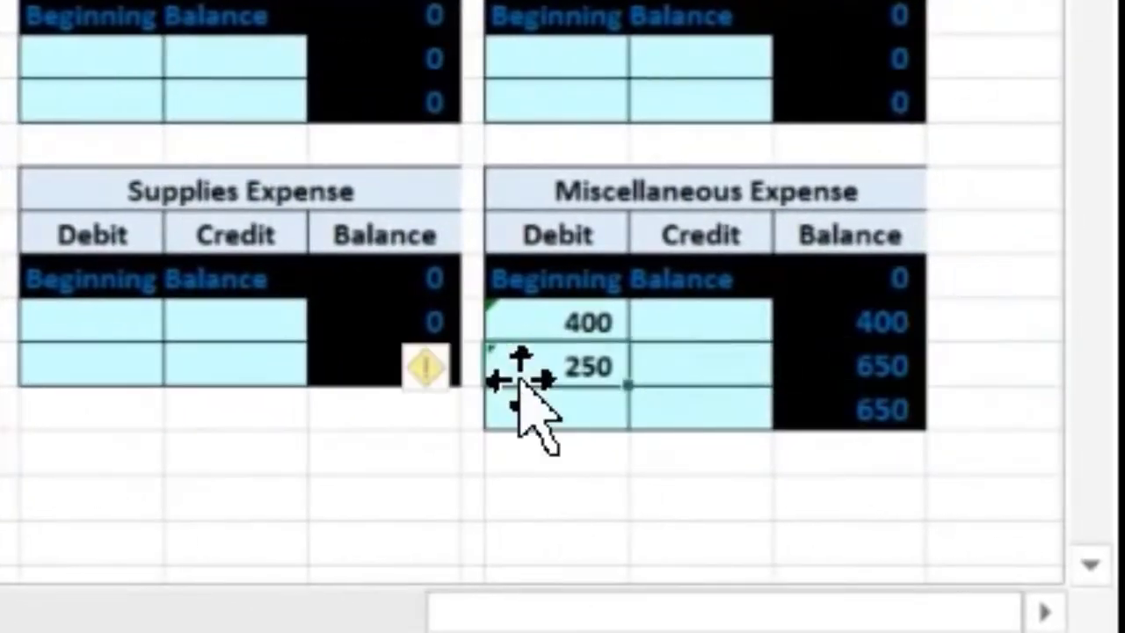
pyautogui.press('Delete')
pyautogui.write('=')
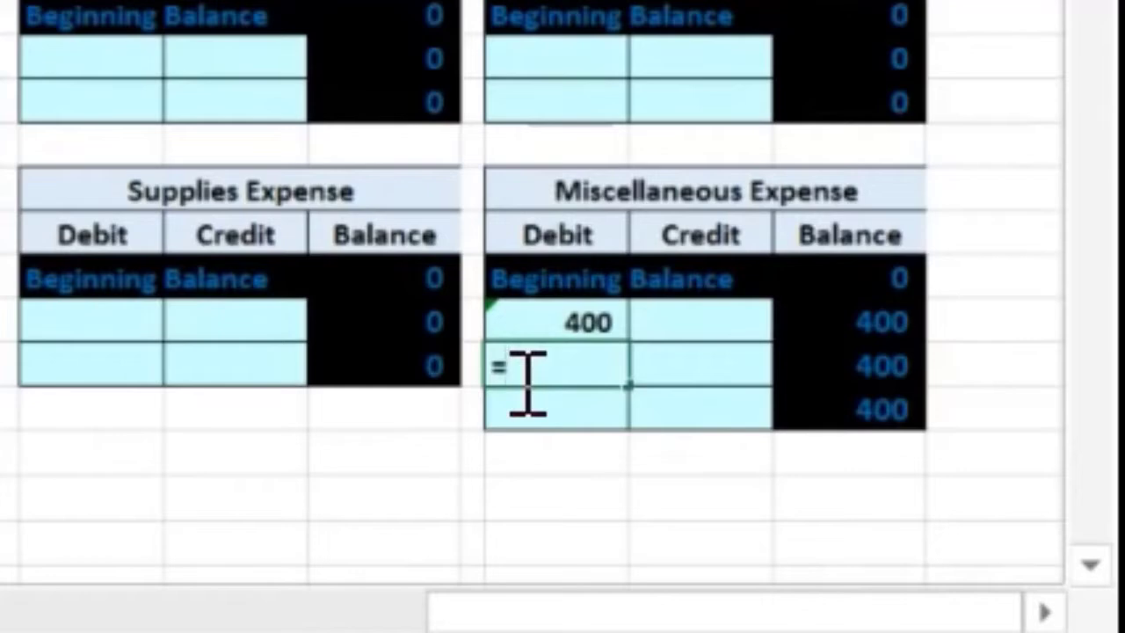
pyautogui.write('i')
pyautogui.press('BackSpace')
pyautogui.write('250')
pyautogui.press('Return')
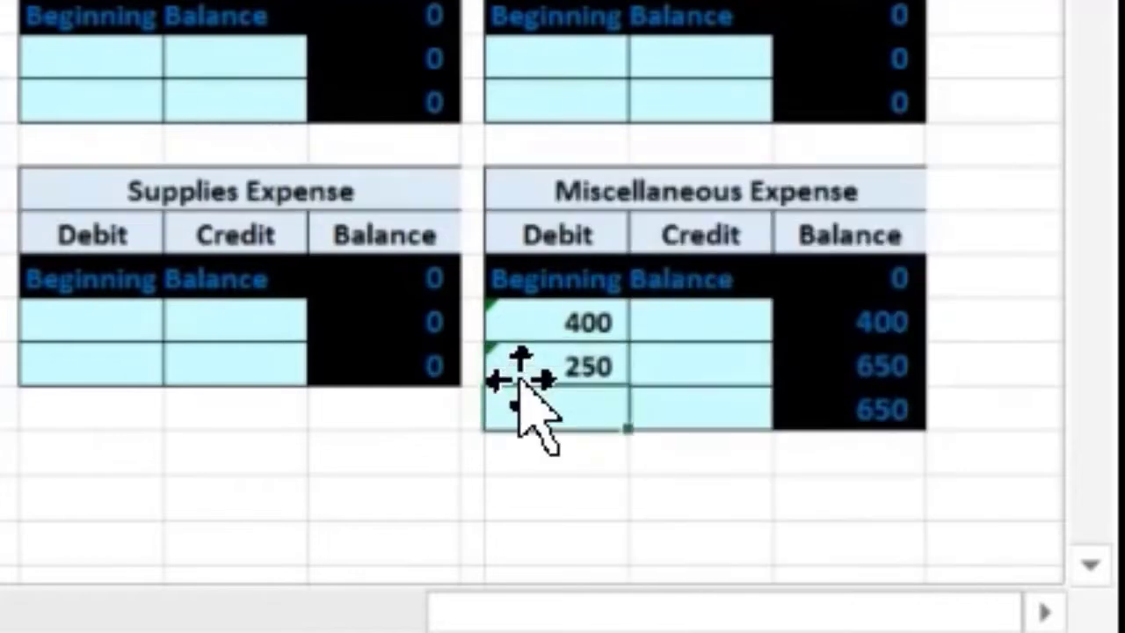
pyautogui.click(520, 376)
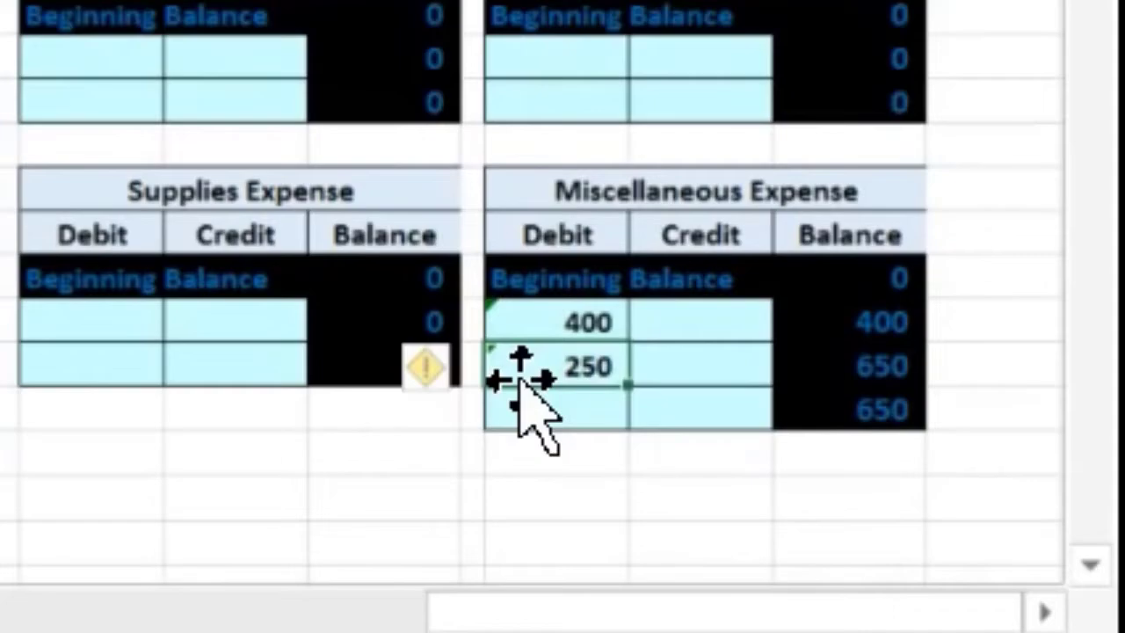
# Examine the trial balance's Miscellaneous Expense balance and its total debits less credits after the one-sided posting.
pyautogui.press('Left')
pyautogui.press('Left')
pyautogui.press('Left')
pyautogui.press('Left')
pyautogui.press('Left')
pyautogui.press('Left')
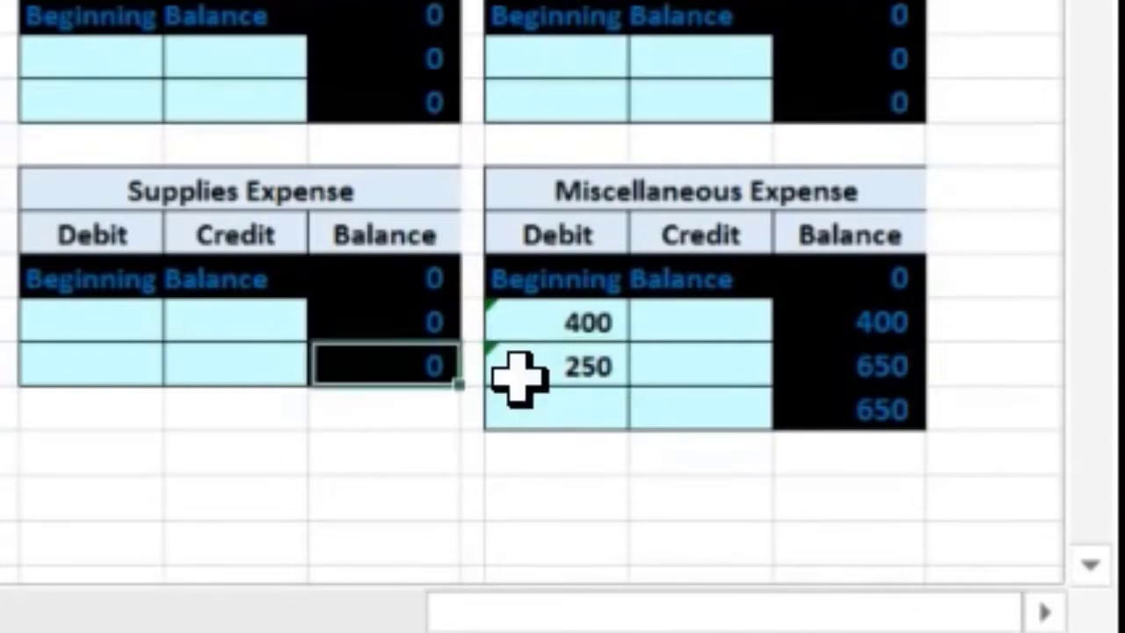
pyautogui.press('Left')
pyautogui.press('Left')
pyautogui.press('Left')
pyautogui.press('Left')
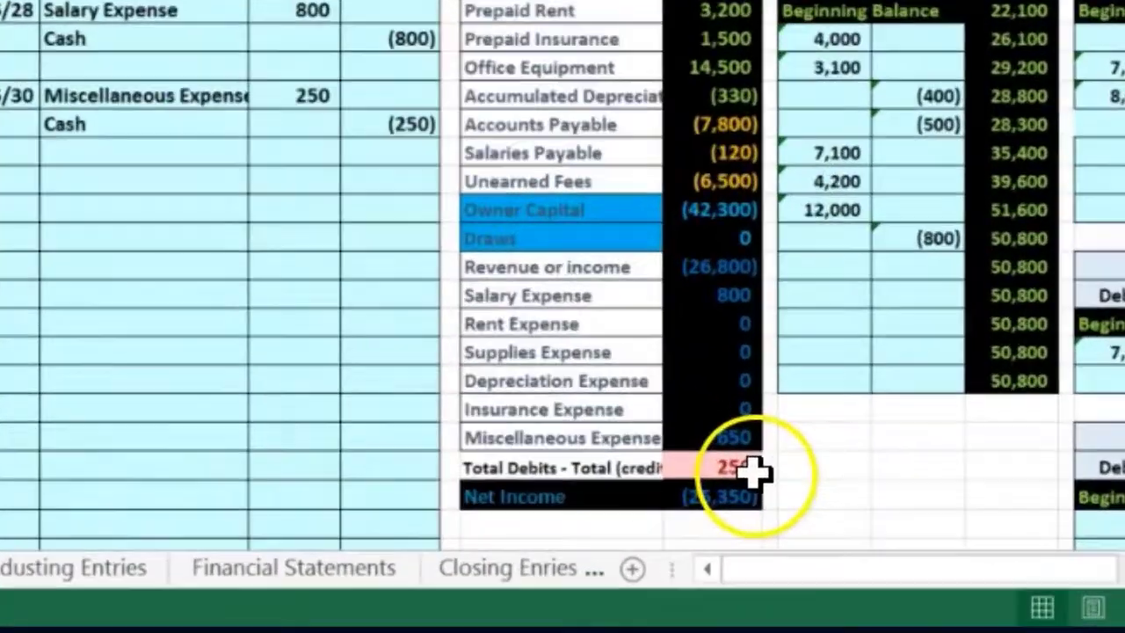
pyautogui.click(697, 516)
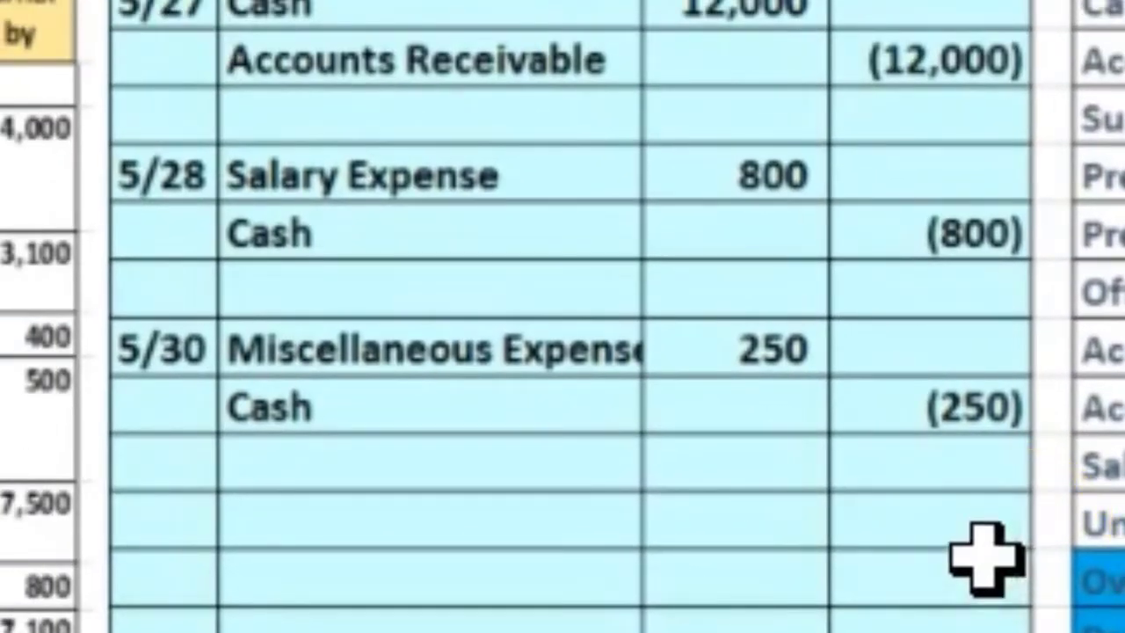
# Clear the debit and credit amounts in I11:J12 of the 5/30 entry to test the trial balance, and undo the deletion.
pyautogui.click(773, 349)
pyautogui.press('Delete')
pyautogui.write('250')
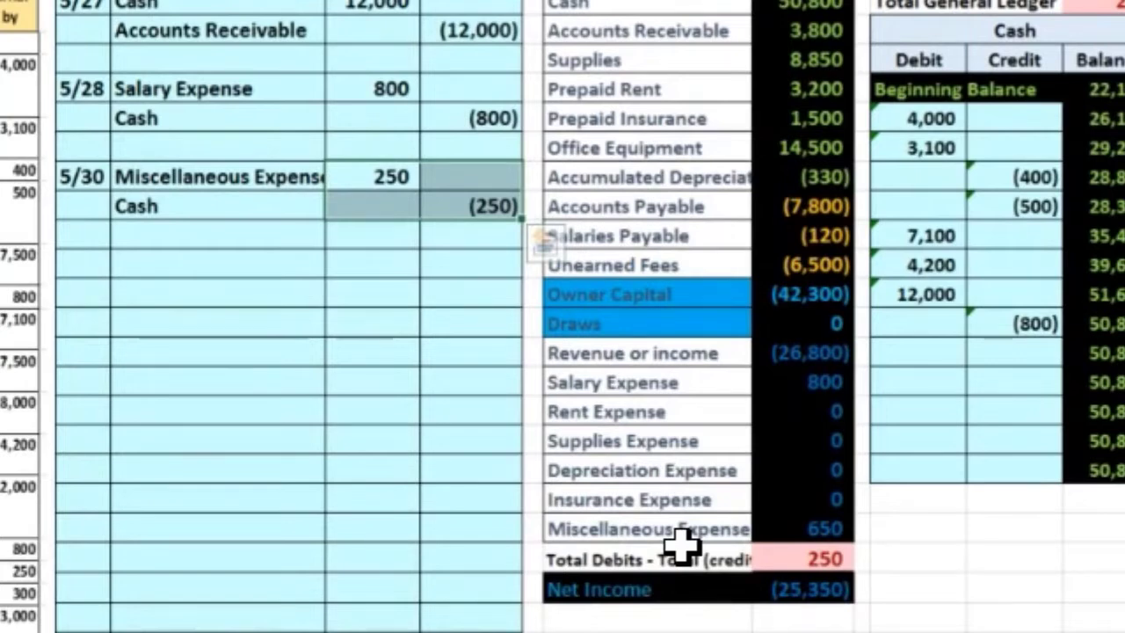
pyautogui.press('Delete')
pyautogui.click(455, 259)
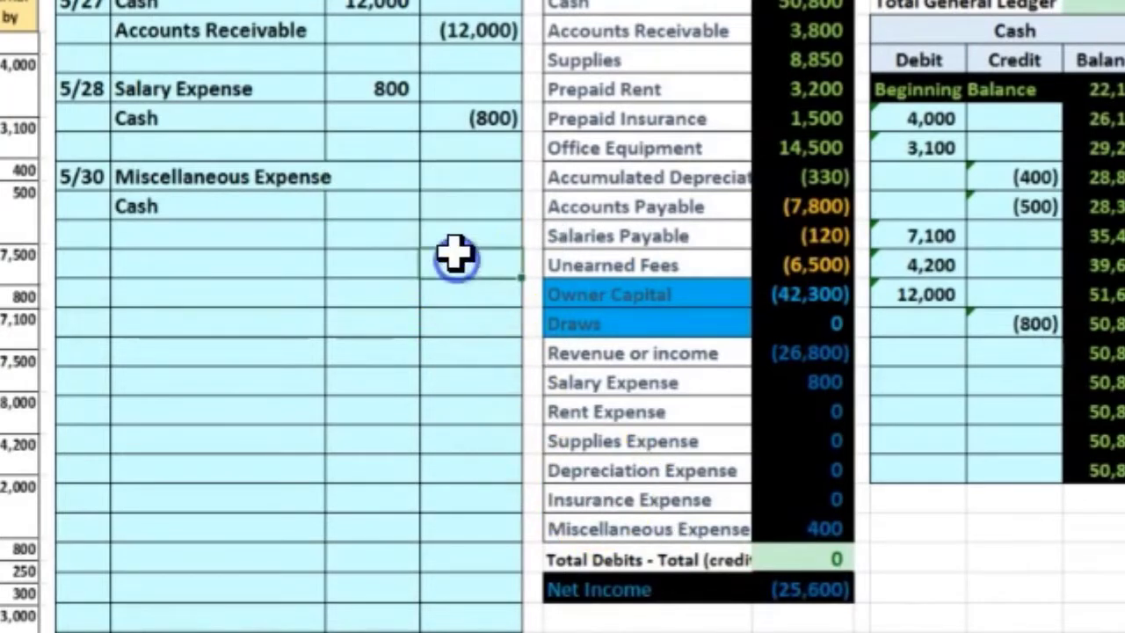
pyautogui.click(450, 205)
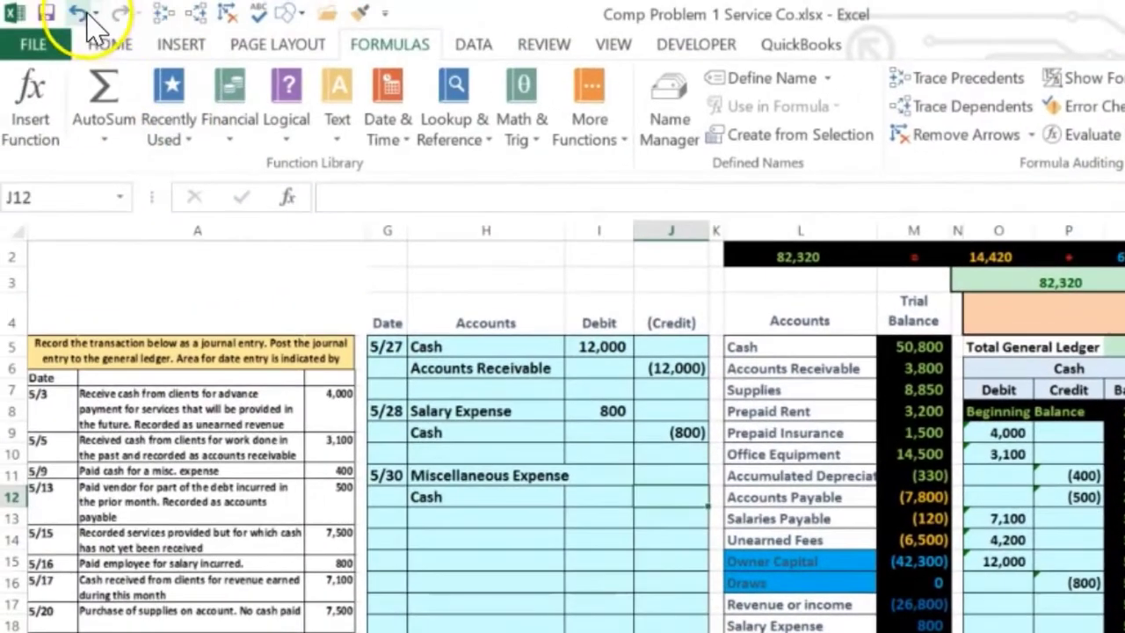
pyautogui.click(77, 12)
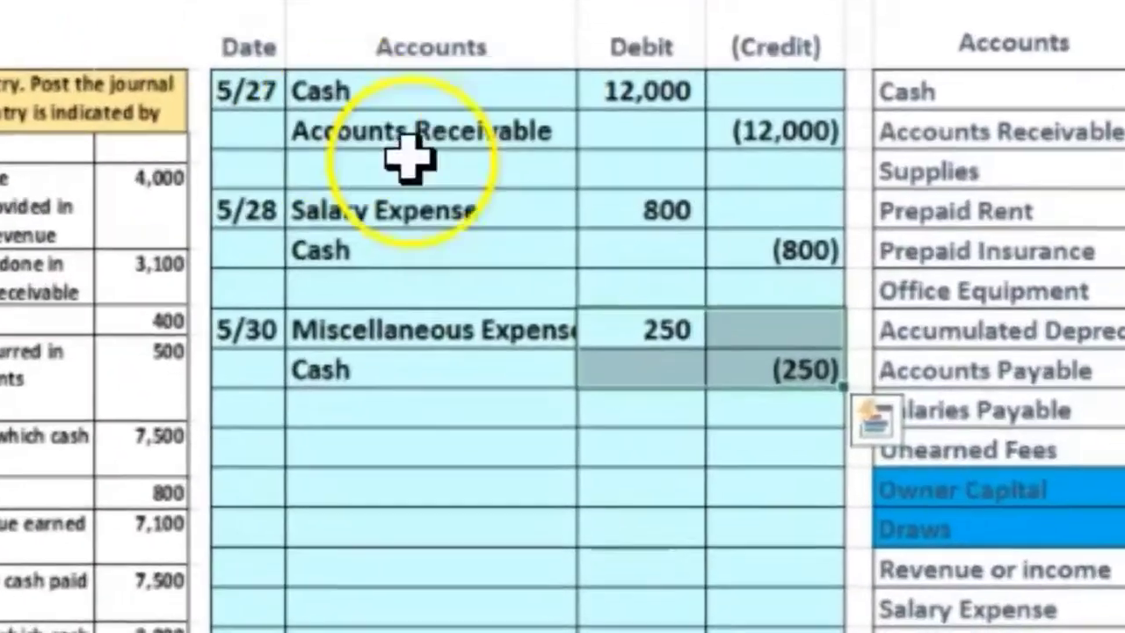
# Trace the dependents of the 5/30 debit in I11 and of the Cash credit in J12 to check which amount is posted.
pyautogui.click(599, 561)
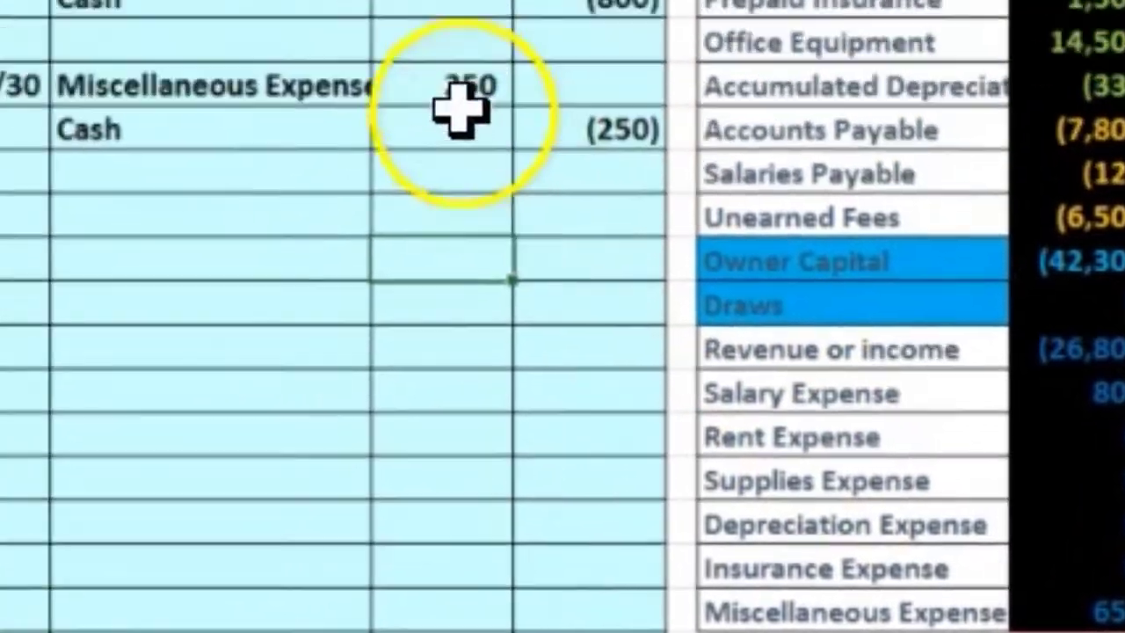
pyautogui.click(611, 263)
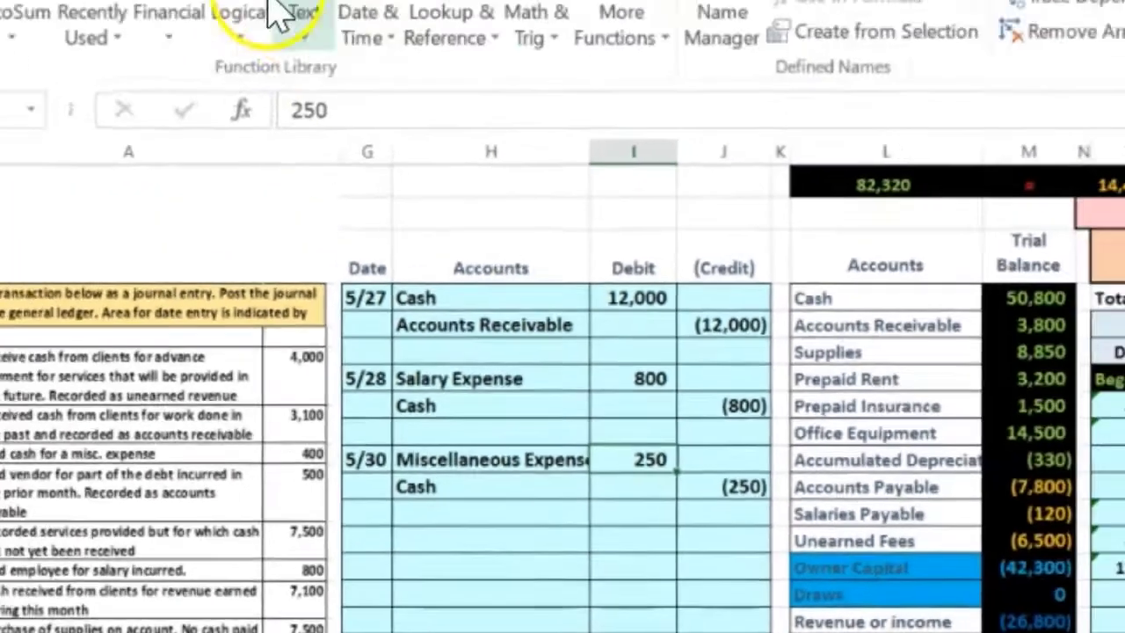
pyautogui.click(171, 17)
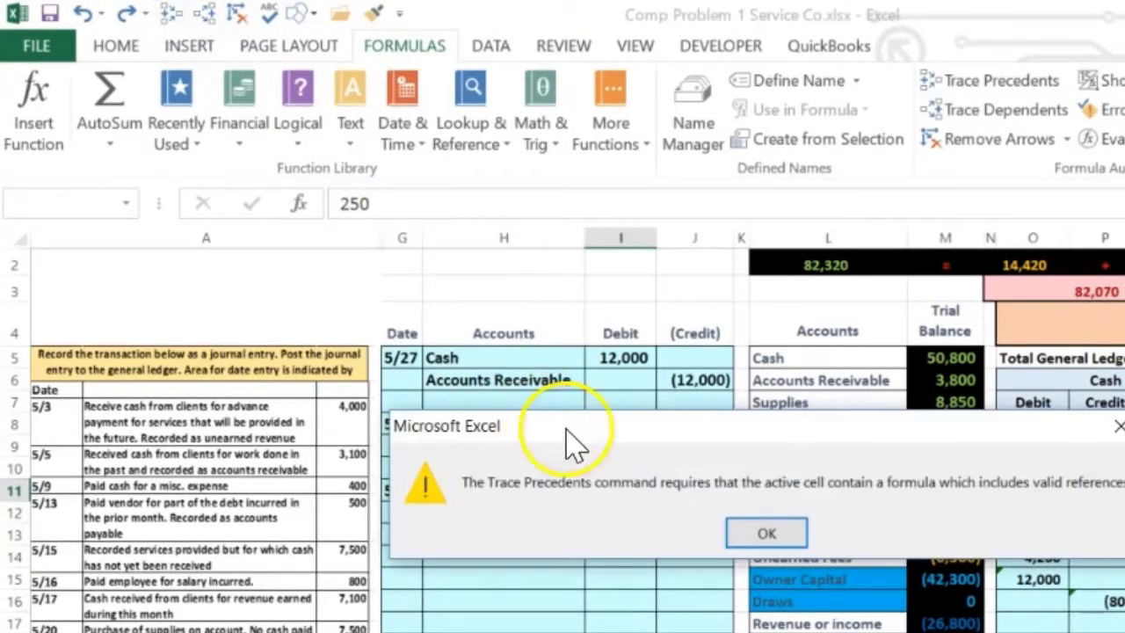
pyautogui.click(754, 533)
pyautogui.click(211, 14)
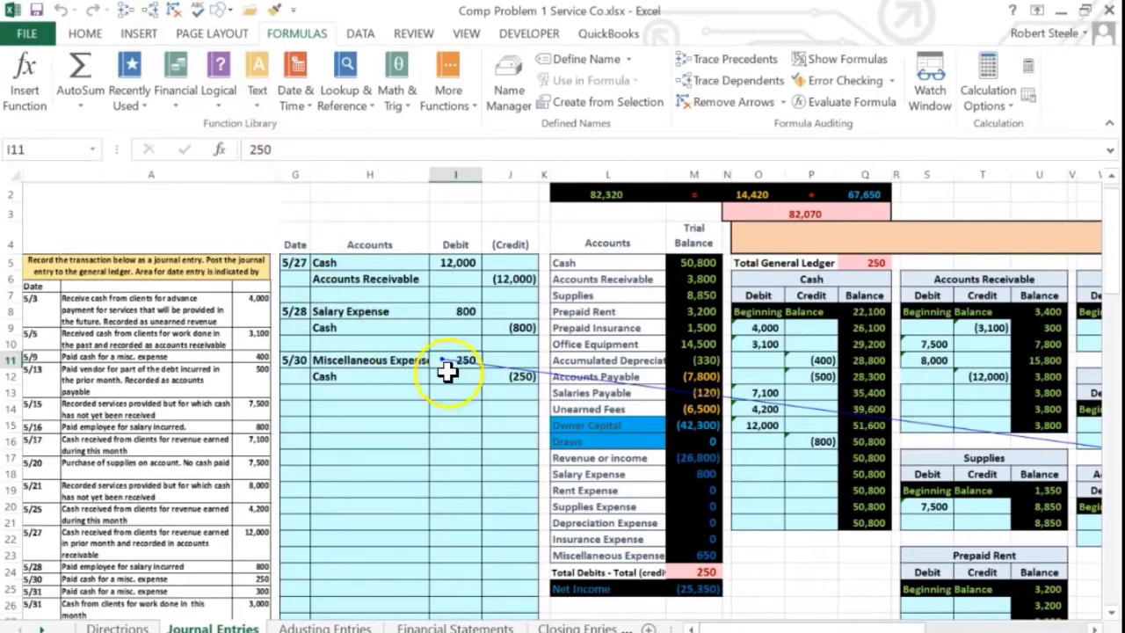
pyautogui.click(509, 378)
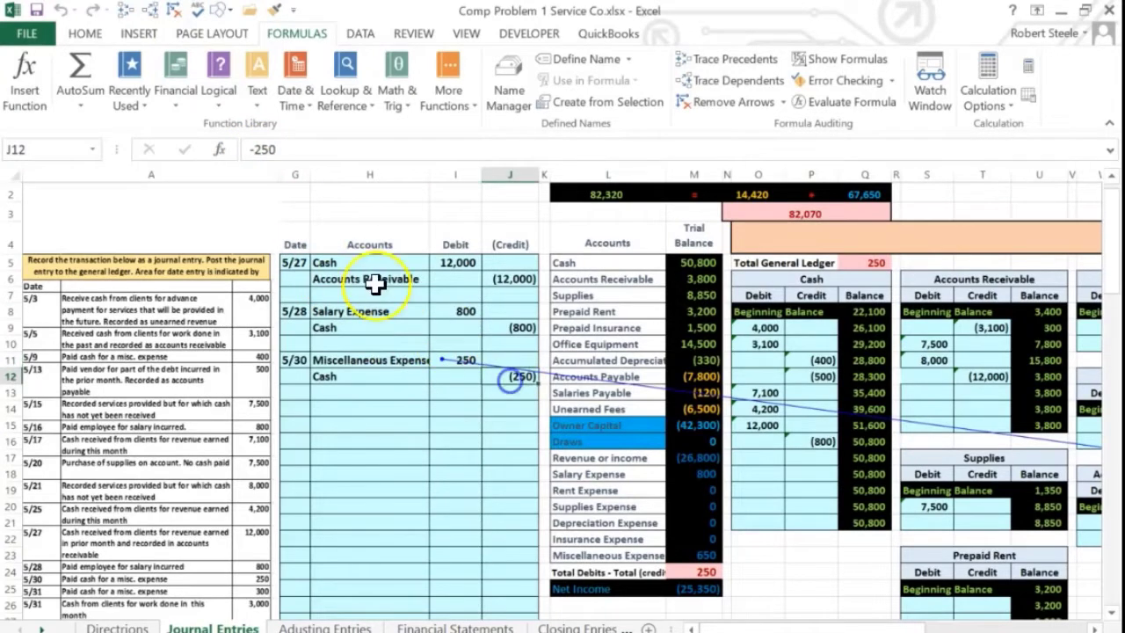
pyautogui.click(150, 12)
pyautogui.click(563, 391)
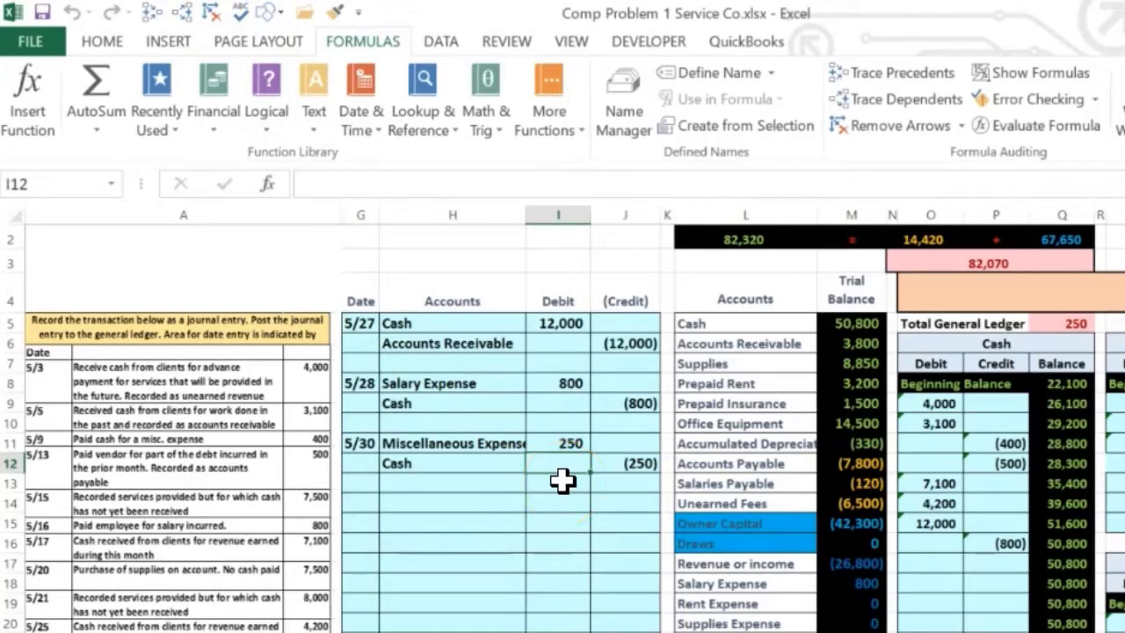
# Post the 5/30 entry's Cash credit to the next empty credit cell of the Cash ledger as a link to J12.
pyautogui.press('Right')
pyautogui.press('Right')
pyautogui.press('Right')
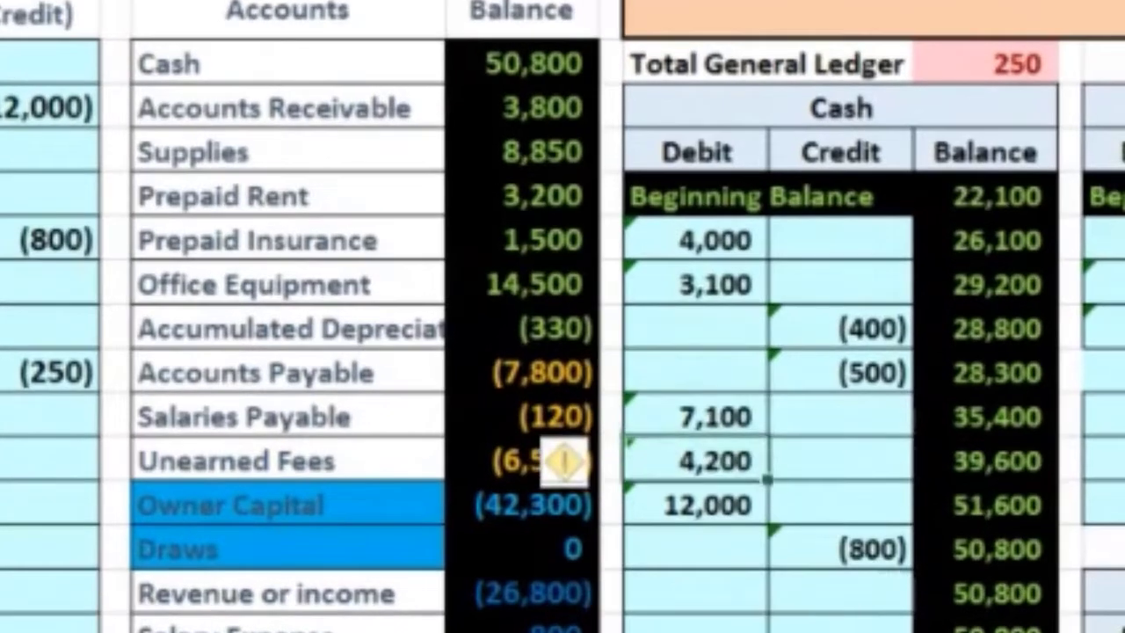
pyautogui.click(930, 563)
pyautogui.click(839, 588)
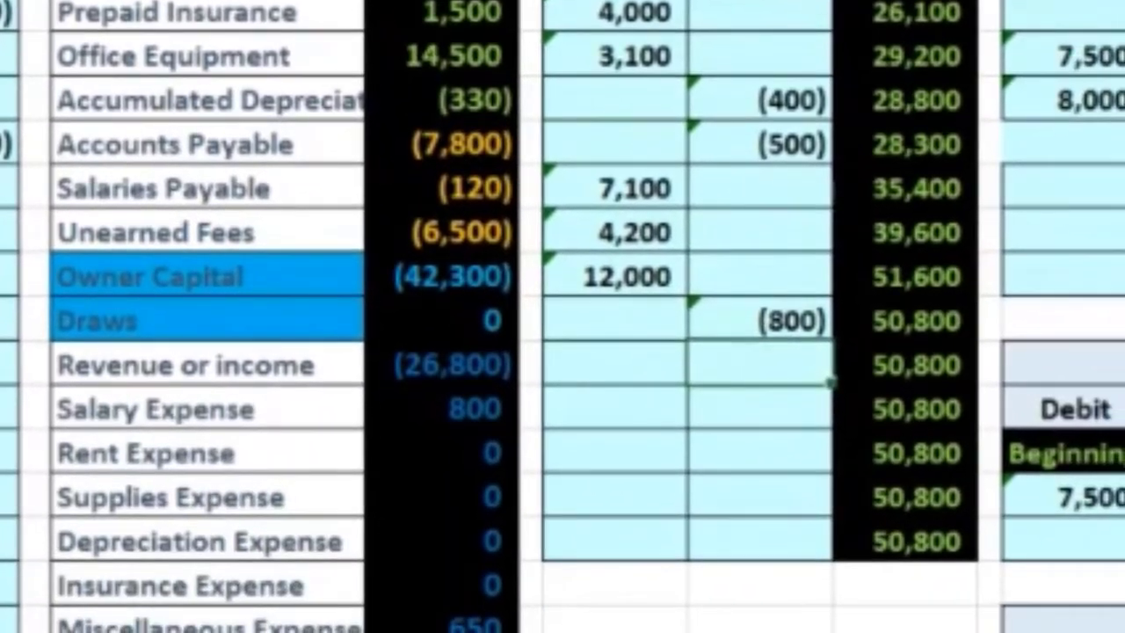
pyautogui.write('=')
pyautogui.press('Left')
pyautogui.press('Left')
pyautogui.press('Left')
pyautogui.press('Left')
pyautogui.press('Left')
pyautogui.press('Left')
pyautogui.press('Up')
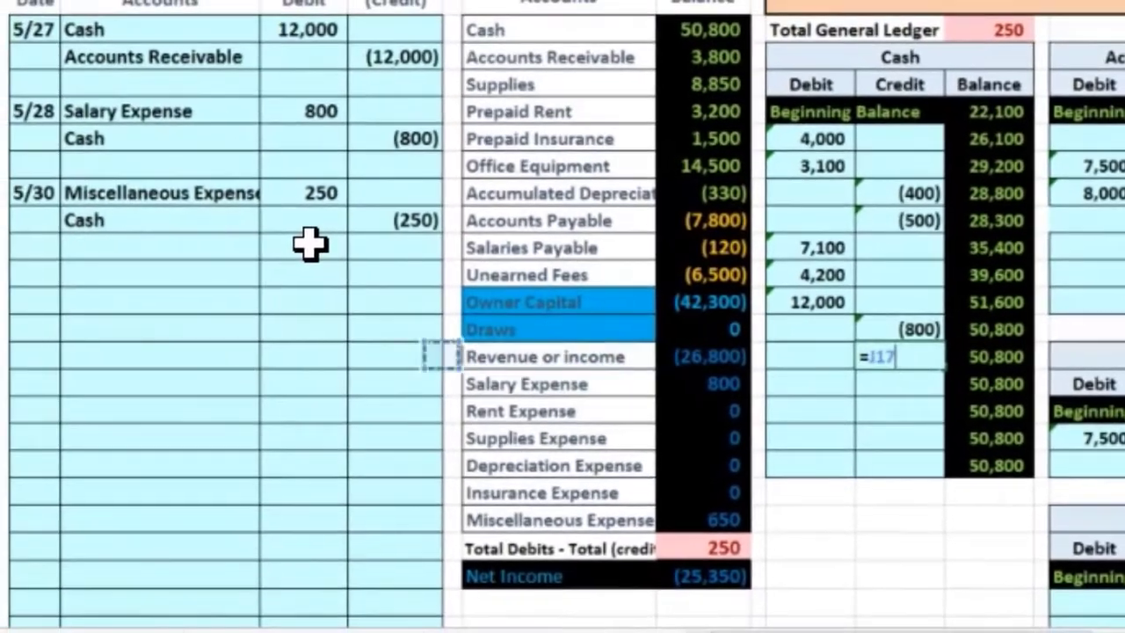
pyautogui.press('Up')
pyautogui.press('Up')
pyautogui.press('Up')
pyautogui.press('Up')
pyautogui.press('Right')
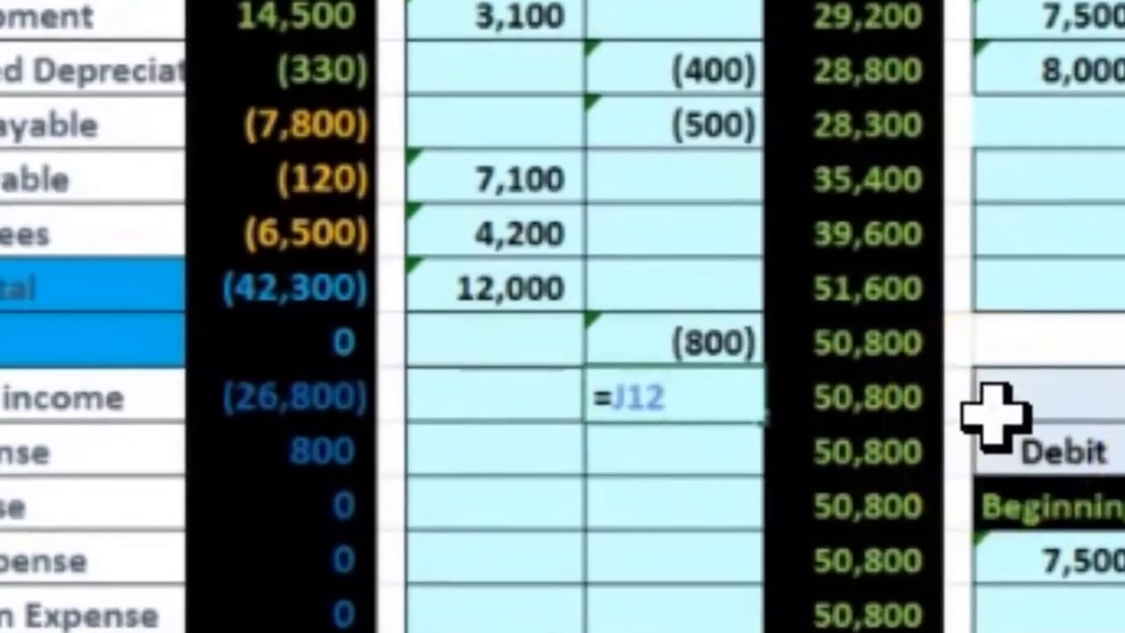
pyautogui.press('Return')
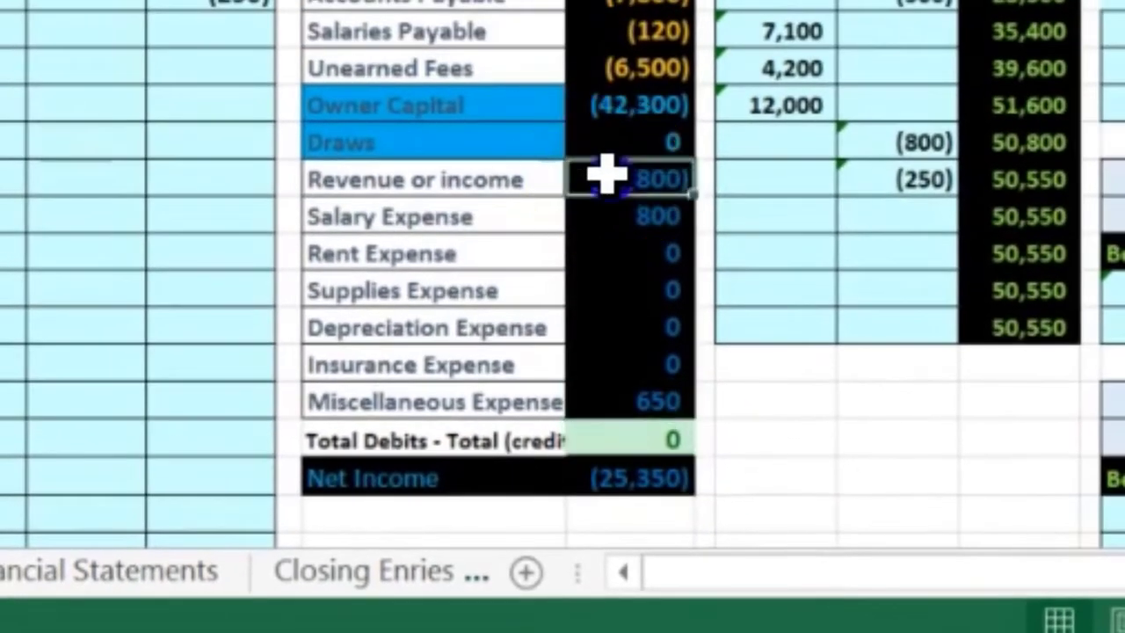
# Check the sum of the trial balance's revenue and expense balances against the Net Income figure.
pyautogui.moveTo(607, 175); pyautogui.dragTo(595, 390)
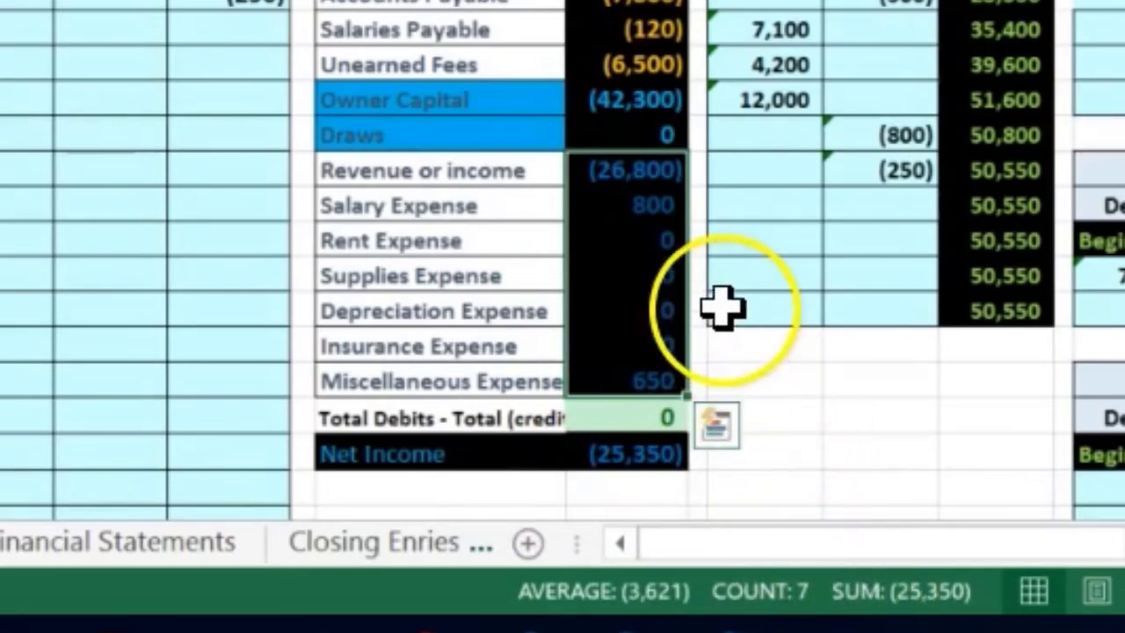
pyautogui.click(653, 455)
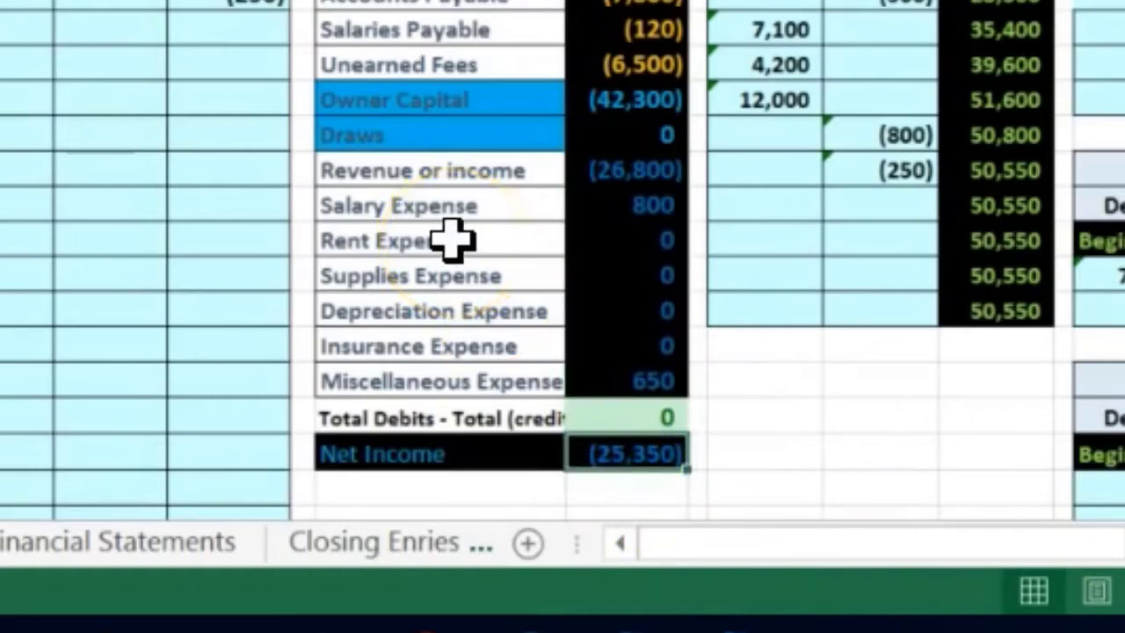
# Enter the date 5/31 in G14 to start the next journal entry.
pyautogui.press('Left')
pyautogui.press('Left')
pyautogui.press('Left')
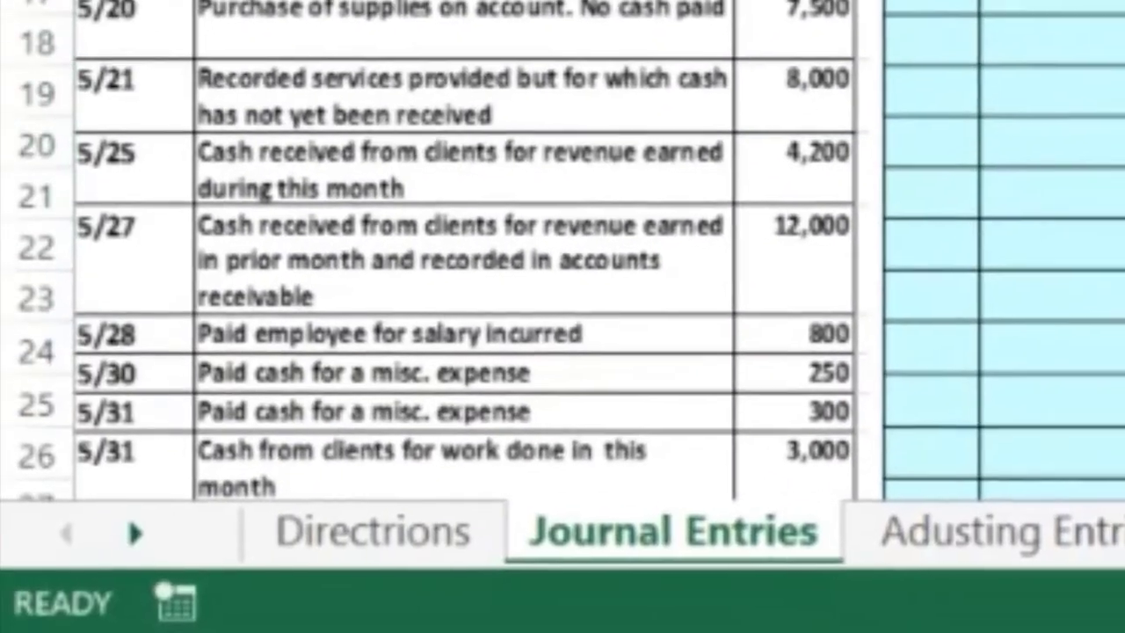
pyautogui.write('5/3')
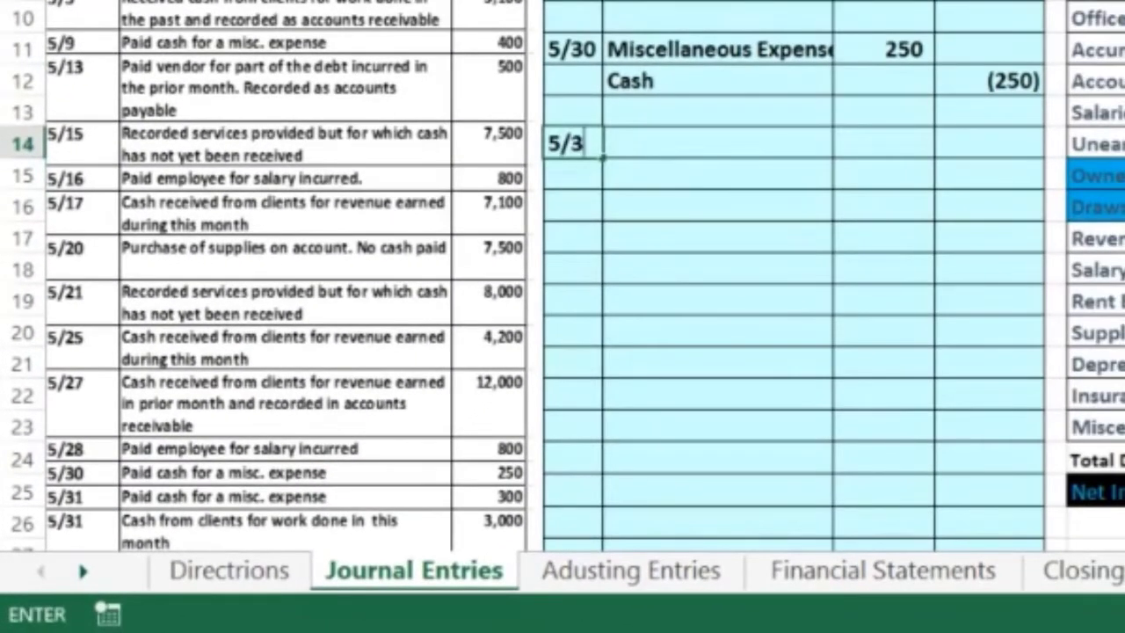
pyautogui.write('1')
pyautogui.press('Return')
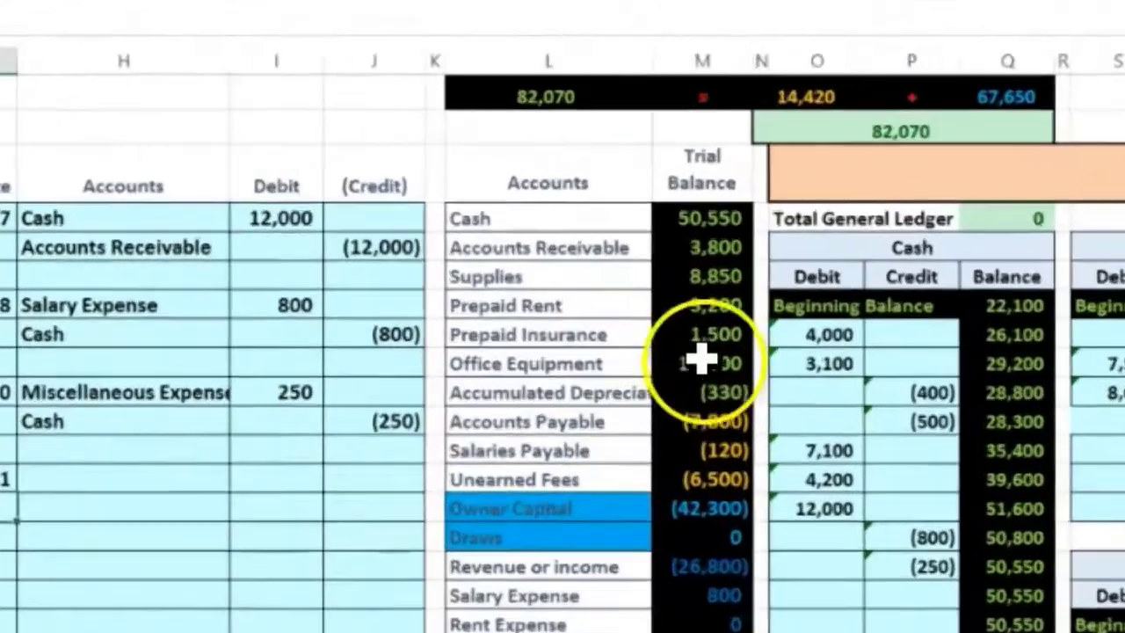
# Copy the Cash account name from the trial balance and paste it as values into H15, the second line of the 5/31 entry.
pyautogui.click(683, 237)
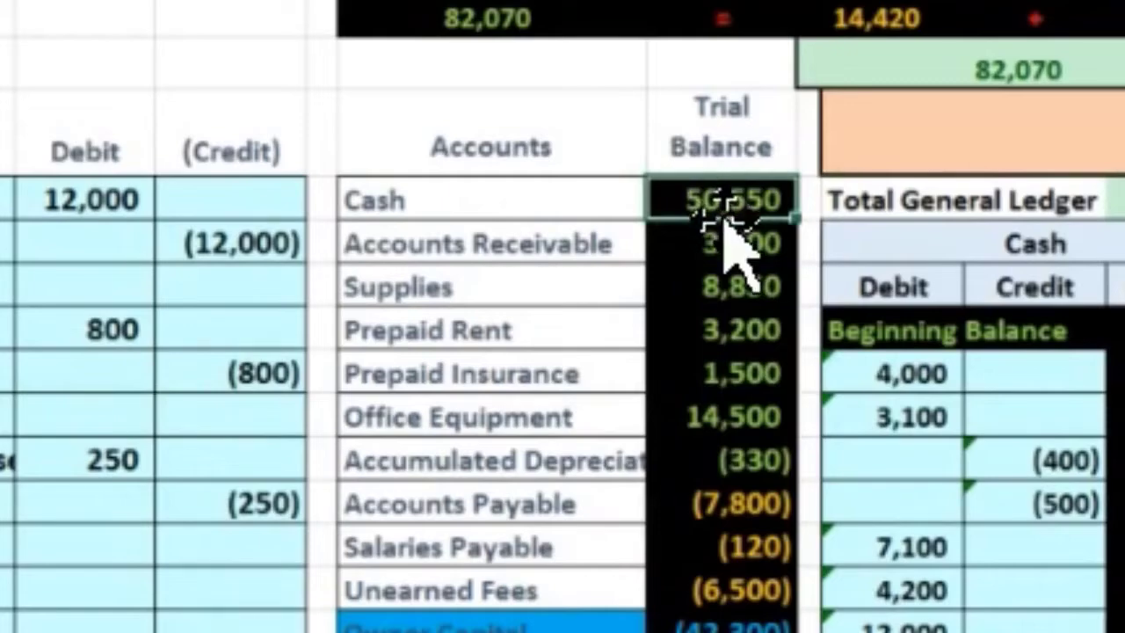
pyautogui.click(472, 208)
pyautogui.rightClick(479, 207)
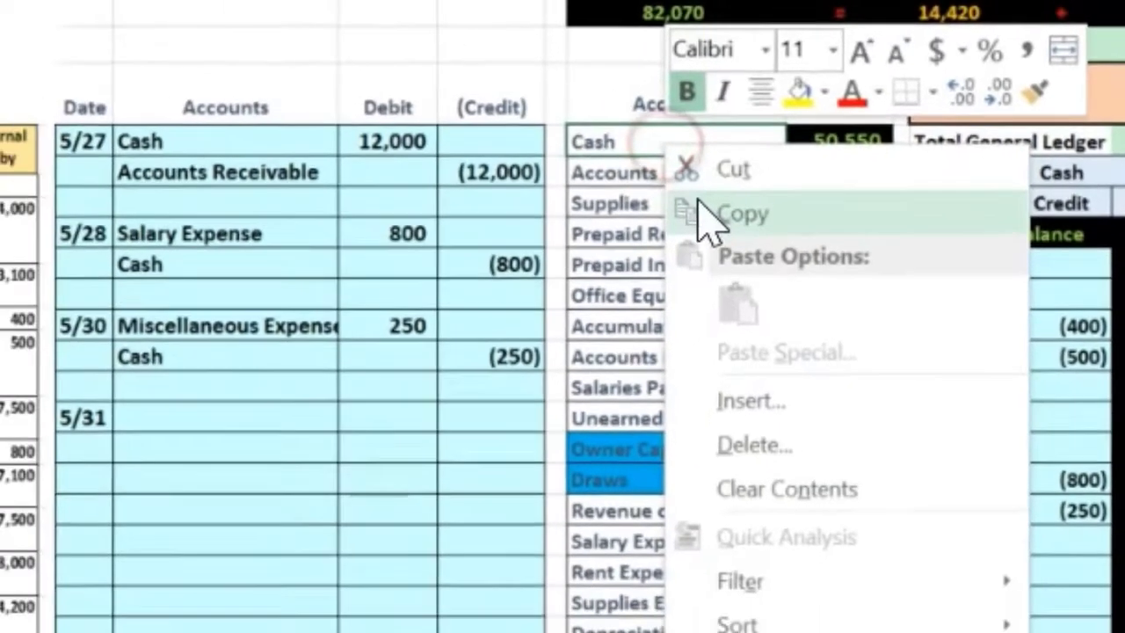
pyautogui.click(712, 214)
pyautogui.click(126, 420)
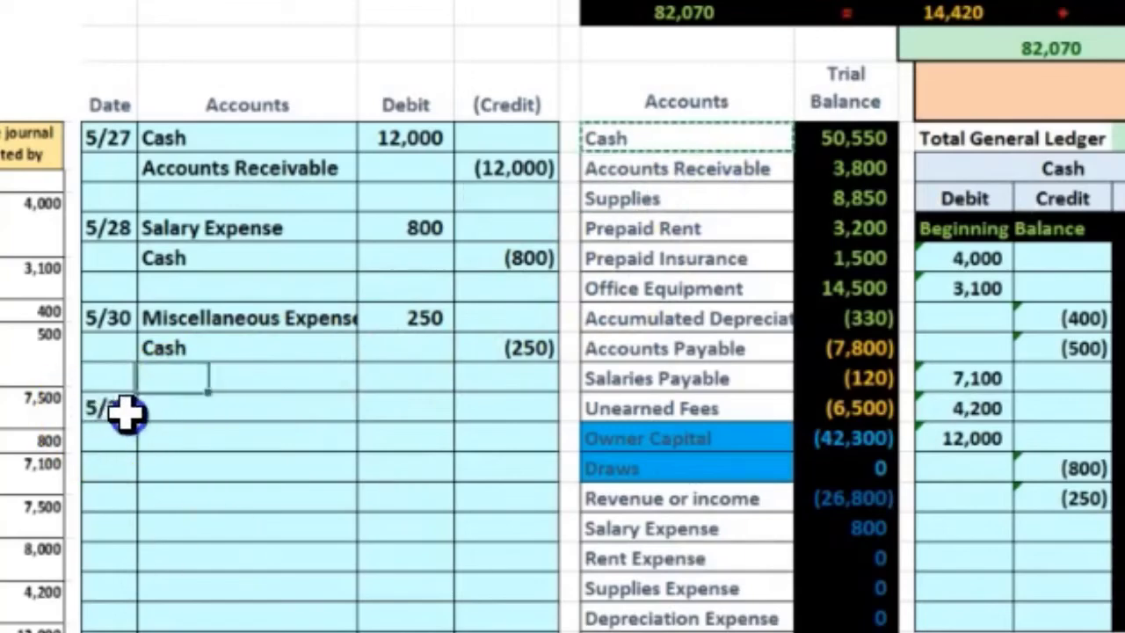
pyautogui.click(162, 441)
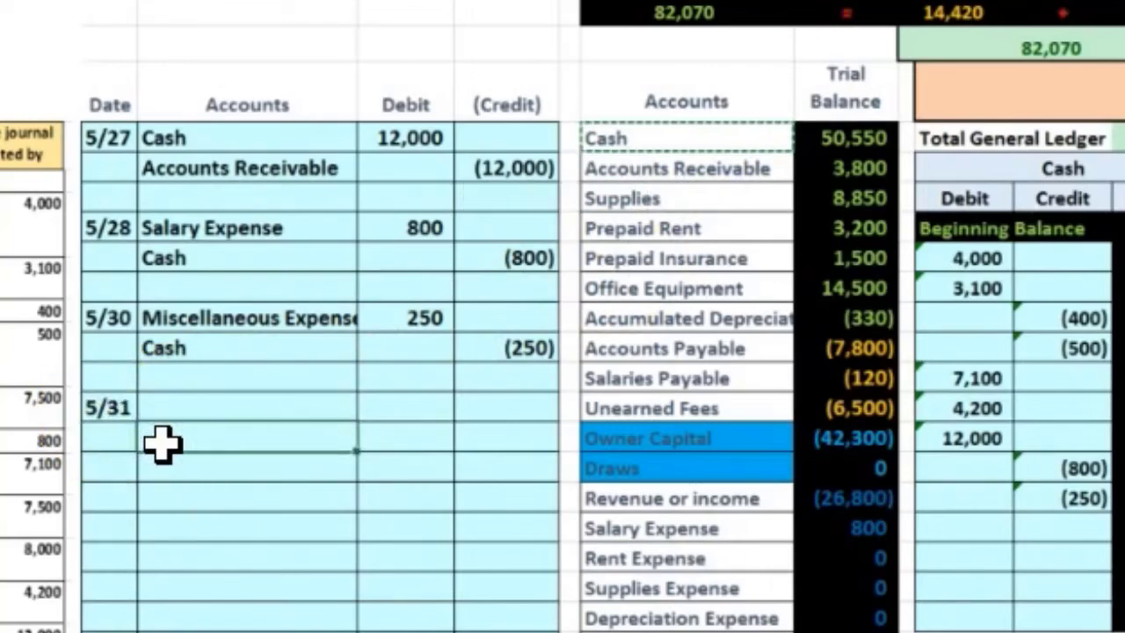
pyautogui.rightClick(162, 443)
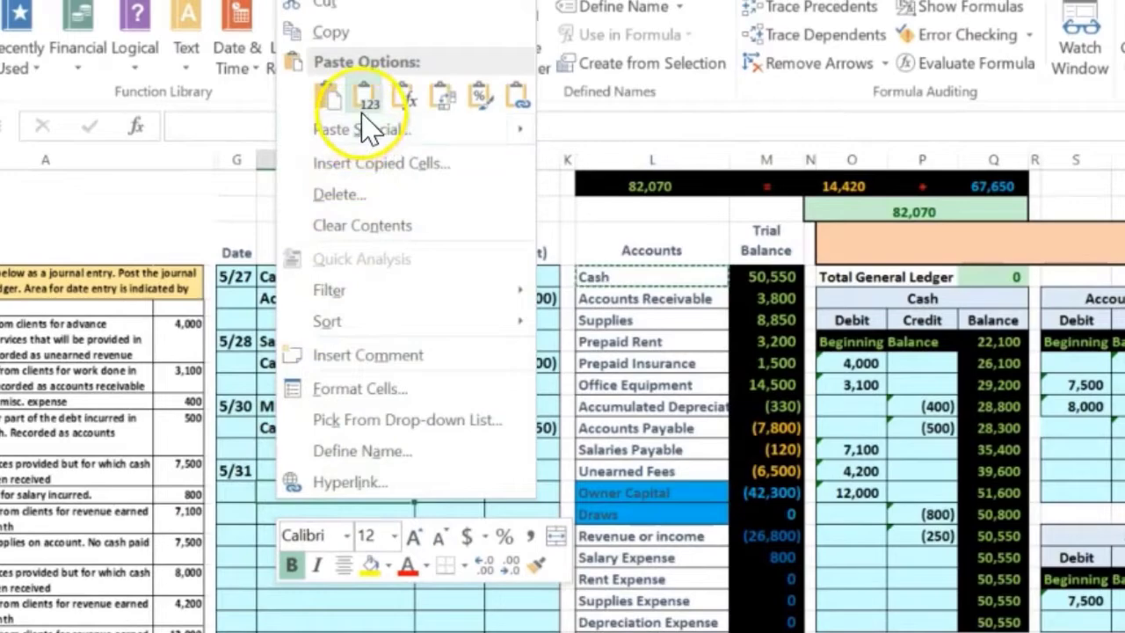
pyautogui.click(363, 110)
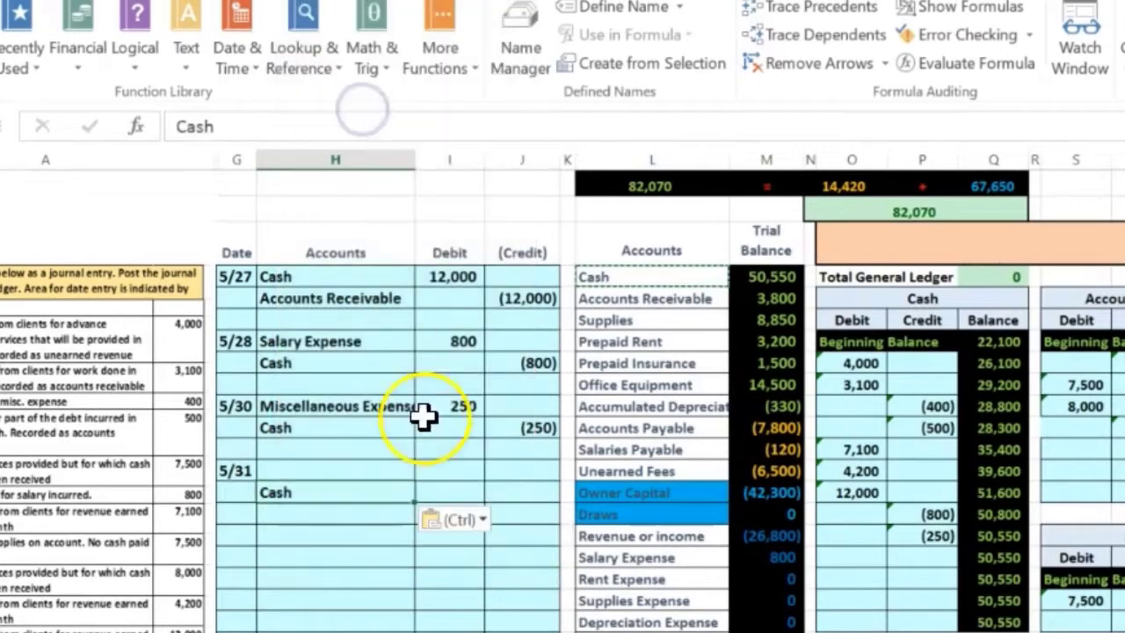
# Enter -300 as the Cash credit in J15 and 300 as the debit in I14 of the 5/31 entry.
pyautogui.click(509, 489)
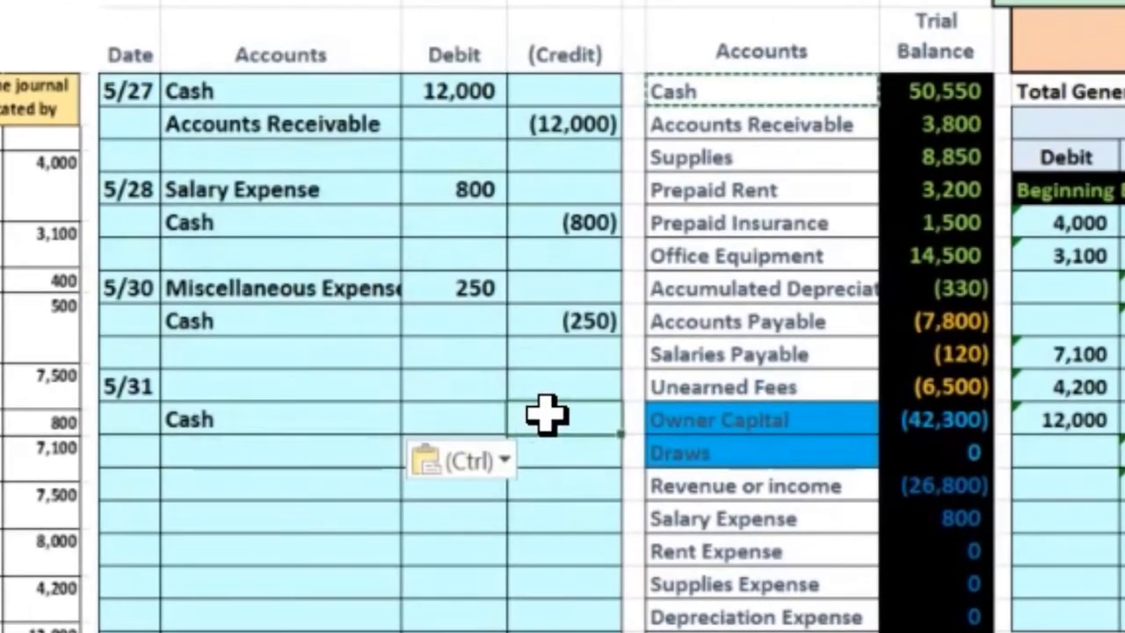
pyautogui.write('-300')
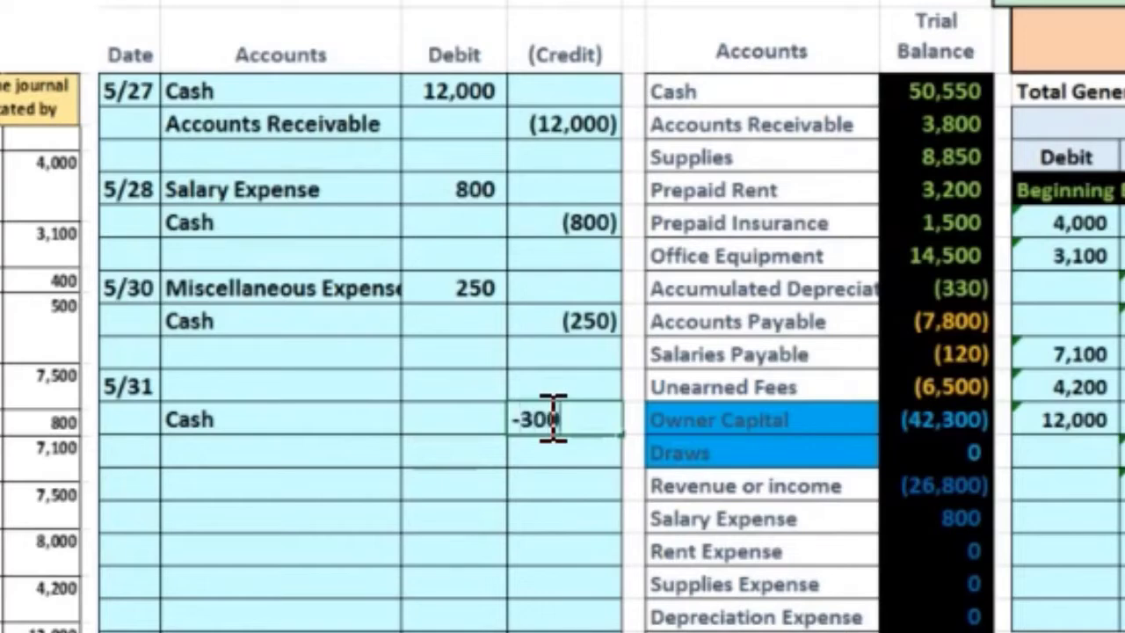
pyautogui.press('Return')
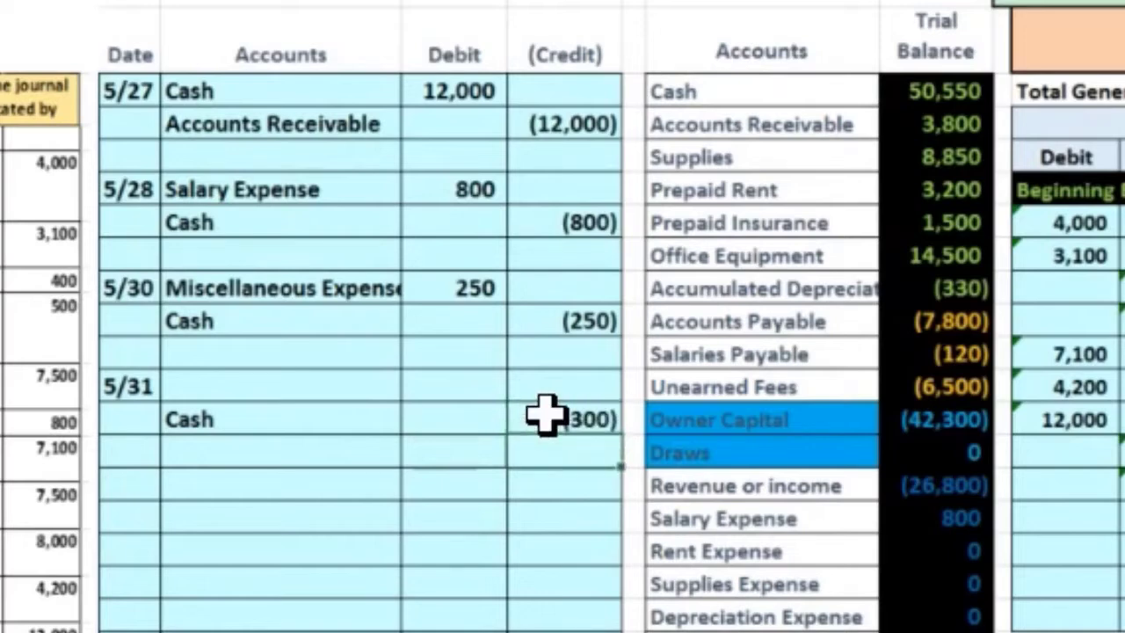
pyautogui.press('Up')
pyautogui.press('Up')
pyautogui.press('Left')
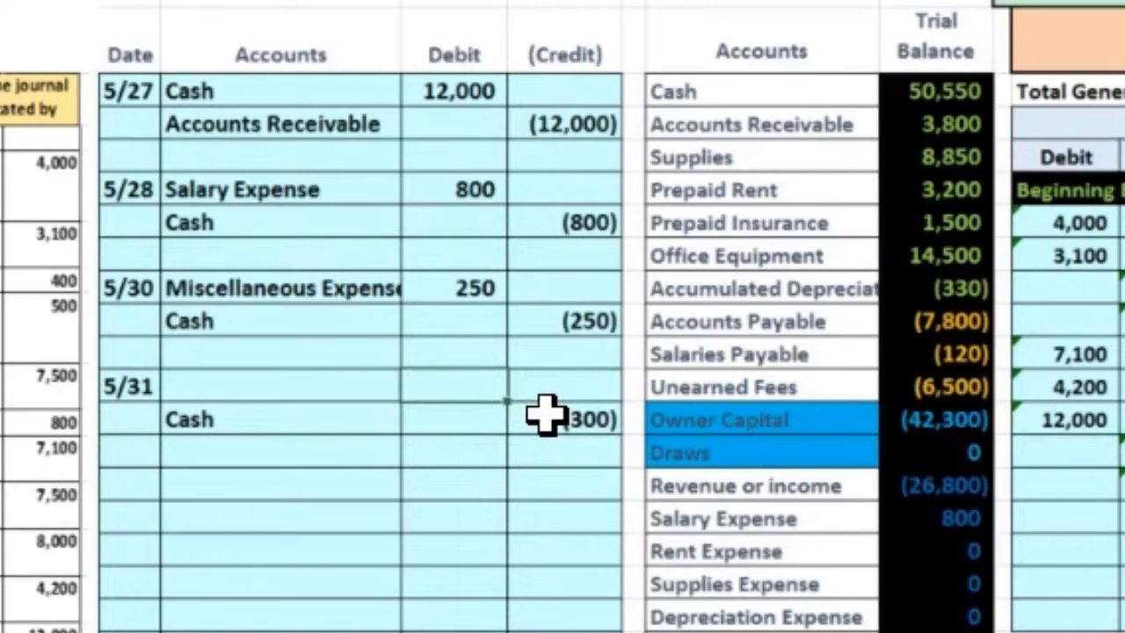
pyautogui.click(455, 437)
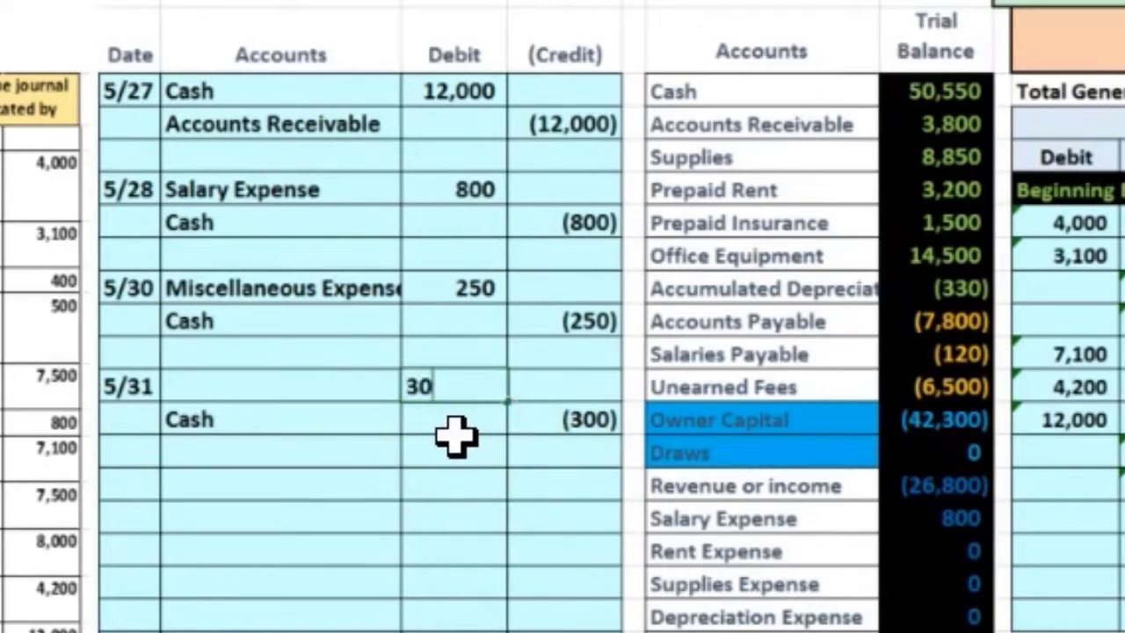
pyautogui.press('Return')
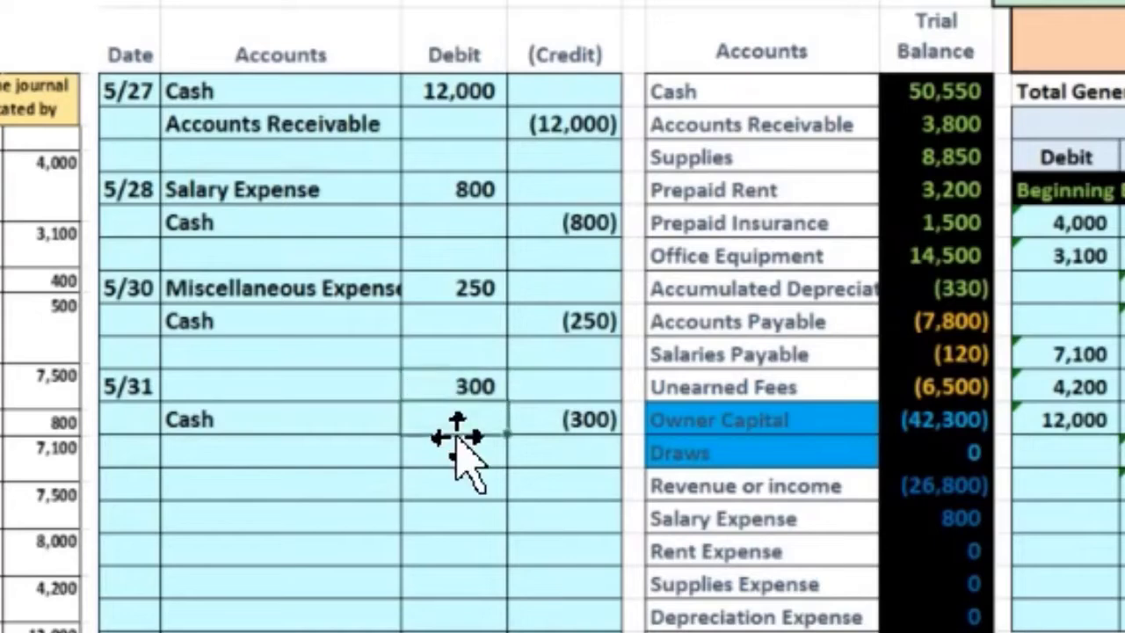
# Find Miscellaneous Expense among the trial balance accounts, copy its name, and paste it into H14 as the debited account of the 5/31 entry.
pyautogui.press('Up')
pyautogui.press('Left')
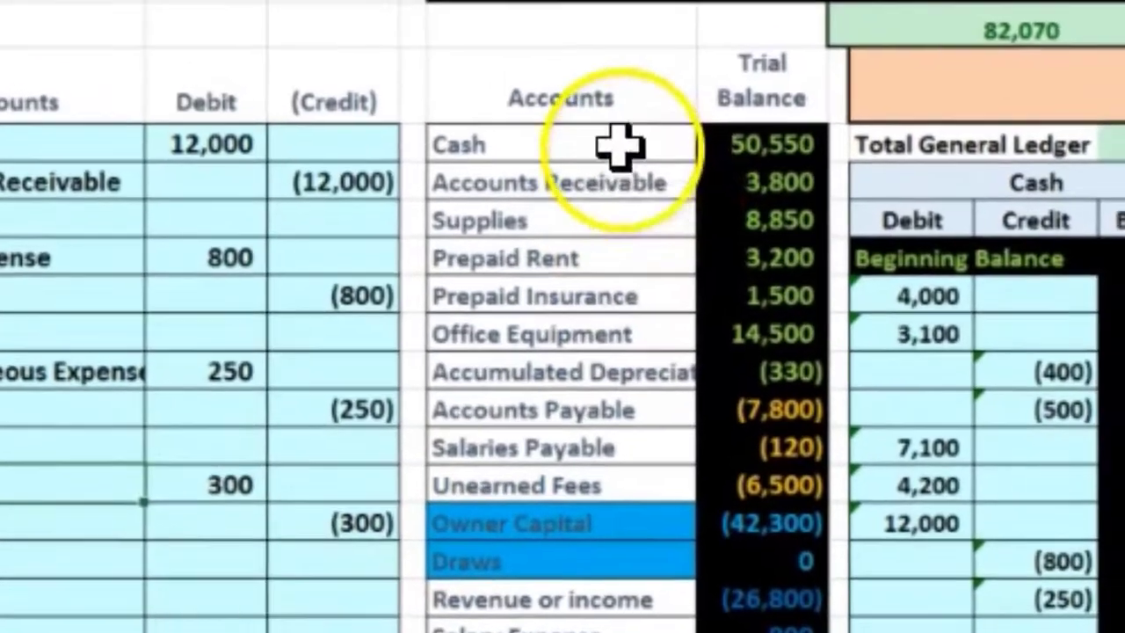
pyautogui.moveTo(826, 91); pyautogui.dragTo(932, 290)
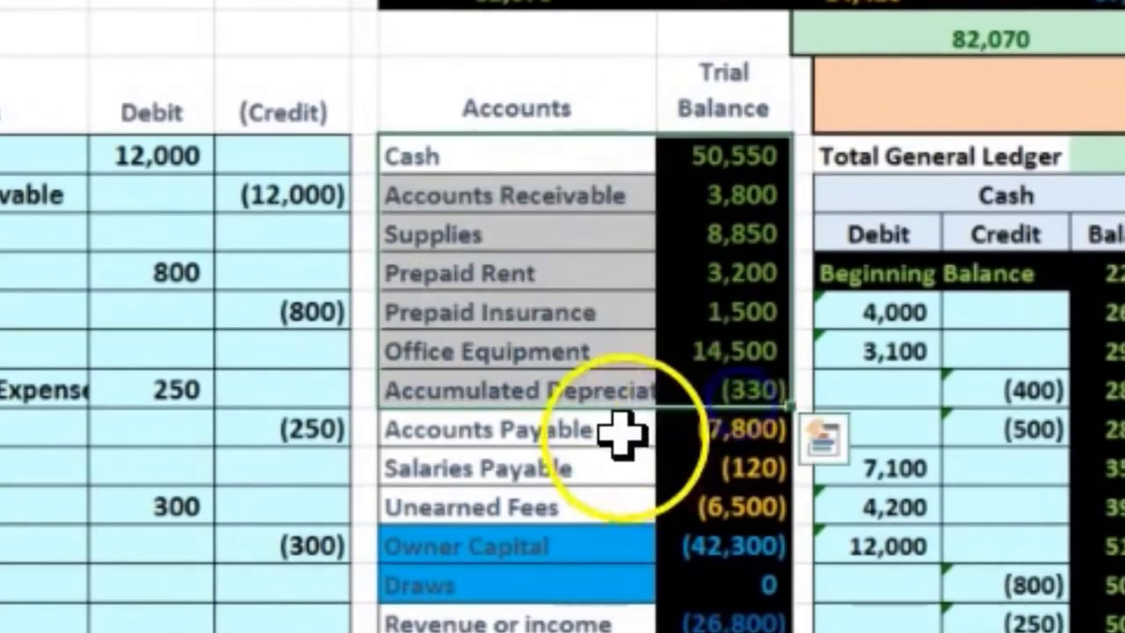
pyautogui.moveTo(621, 430); pyautogui.dragTo(703, 510)
pyautogui.moveTo(572, 528); pyautogui.dragTo(633, 578)
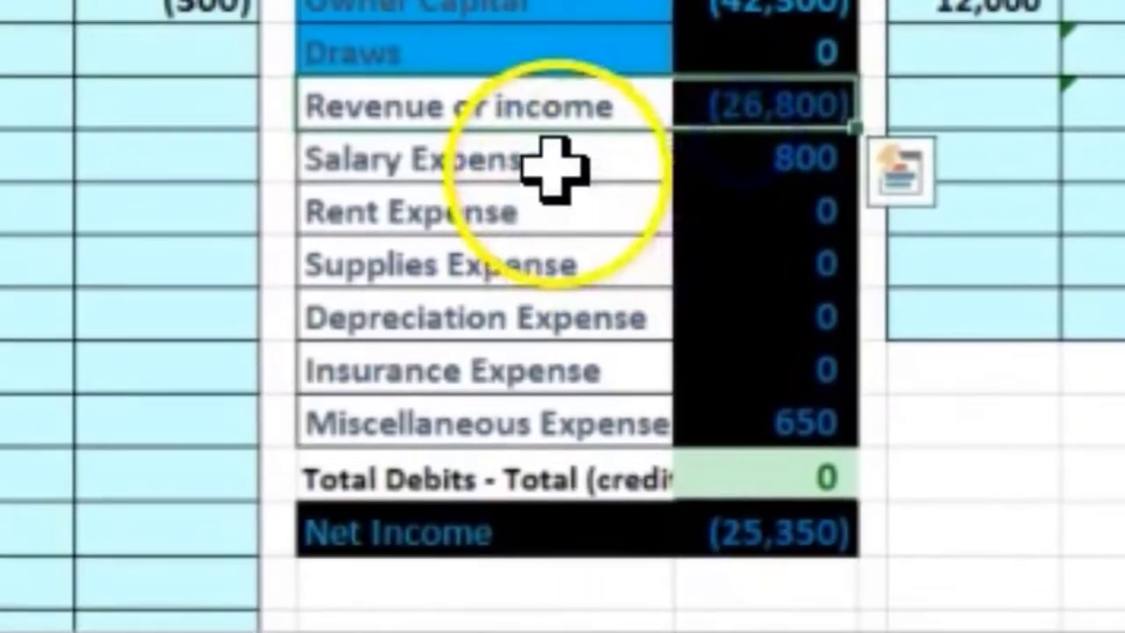
pyautogui.moveTo(567, 501); pyautogui.dragTo(754, 632)
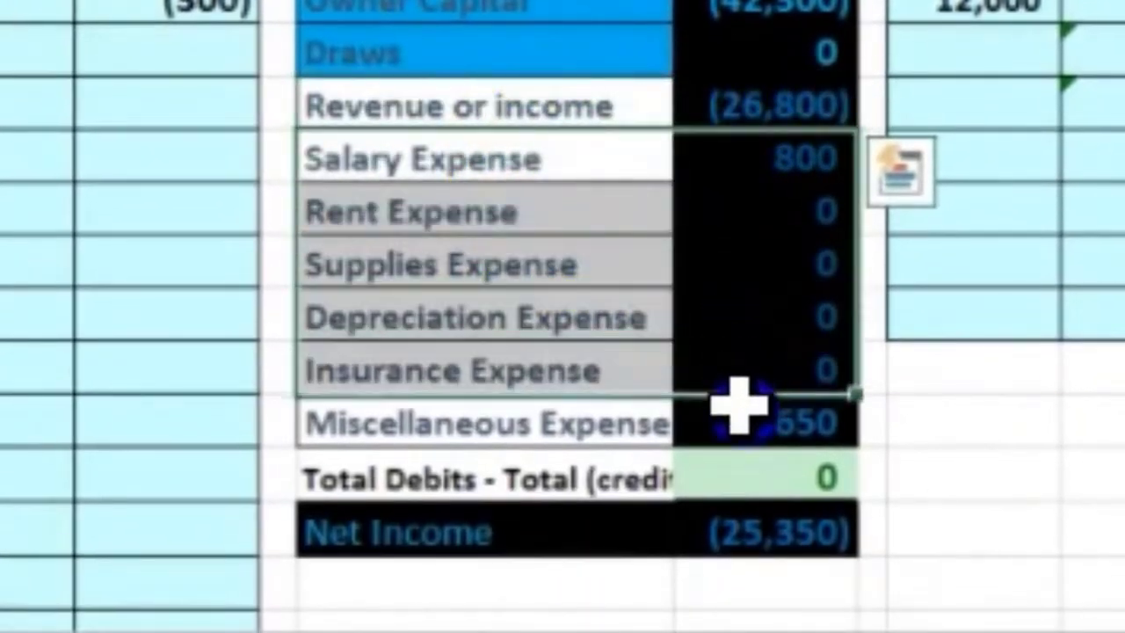
pyautogui.moveTo(738, 405); pyautogui.dragTo(735, 401)
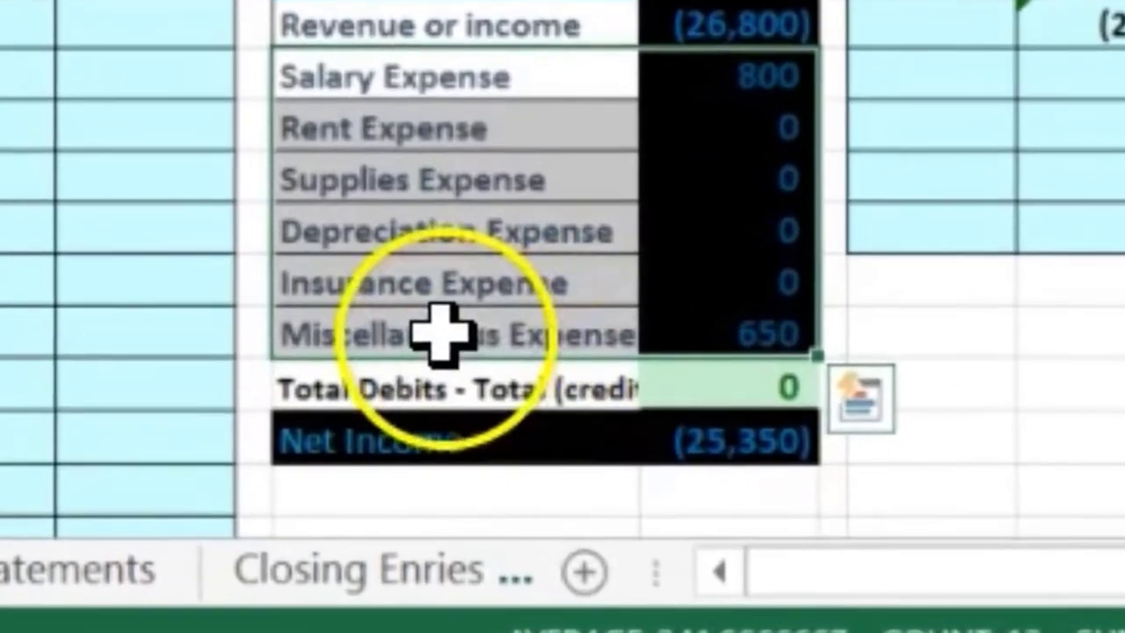
pyautogui.click(477, 422)
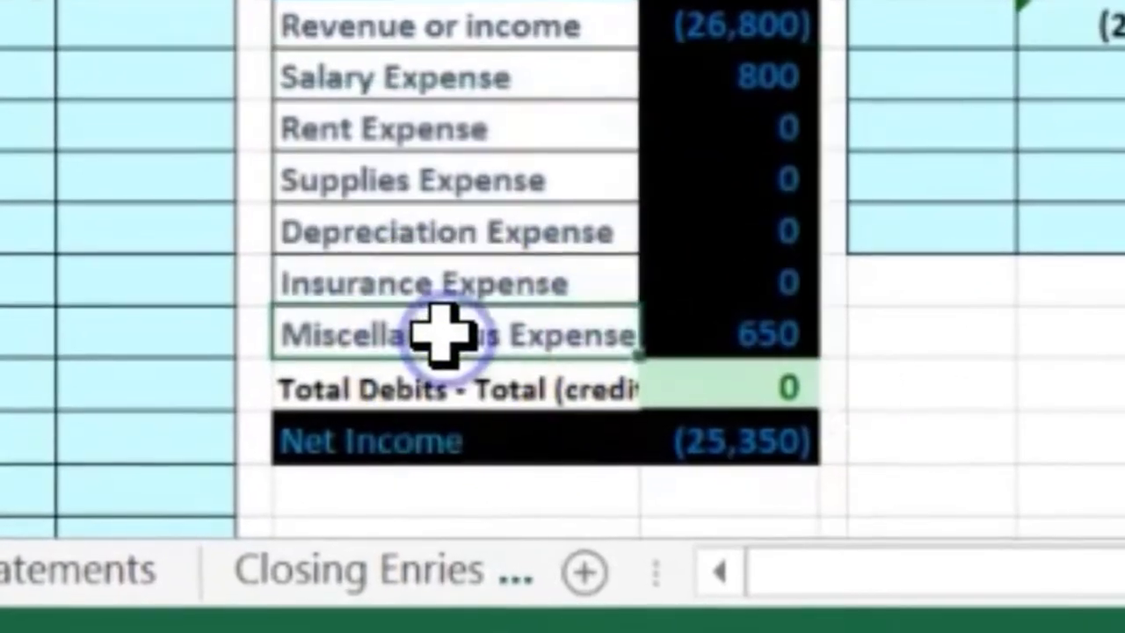
pyautogui.rightClick(482, 423)
pyautogui.click(678, 55)
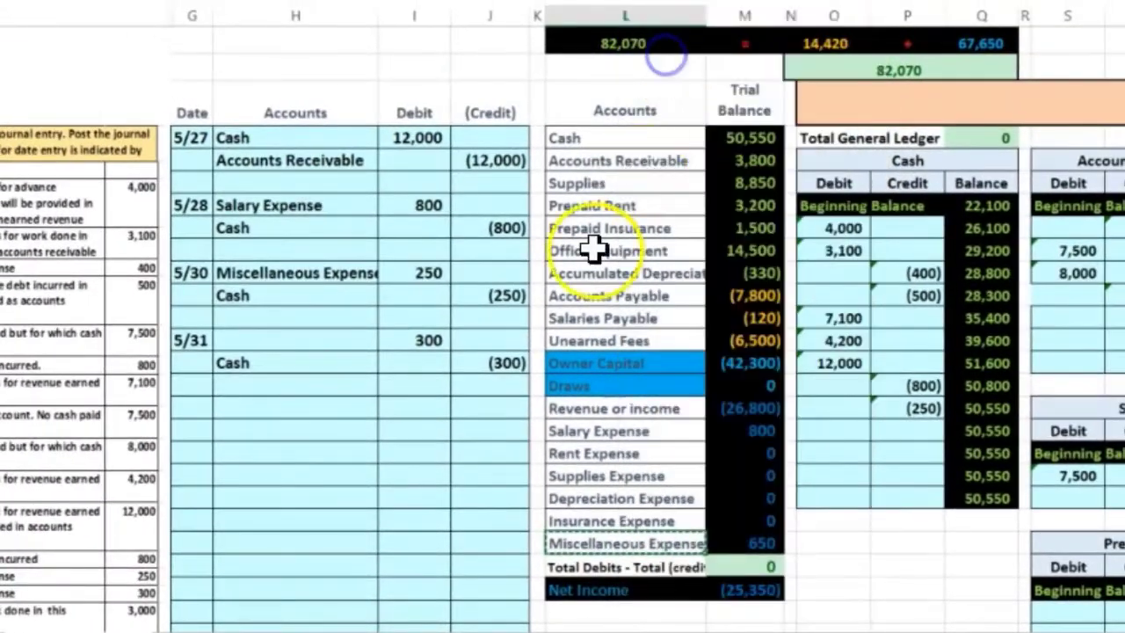
pyautogui.click(18, 133)
pyautogui.rightClick(322, 349)
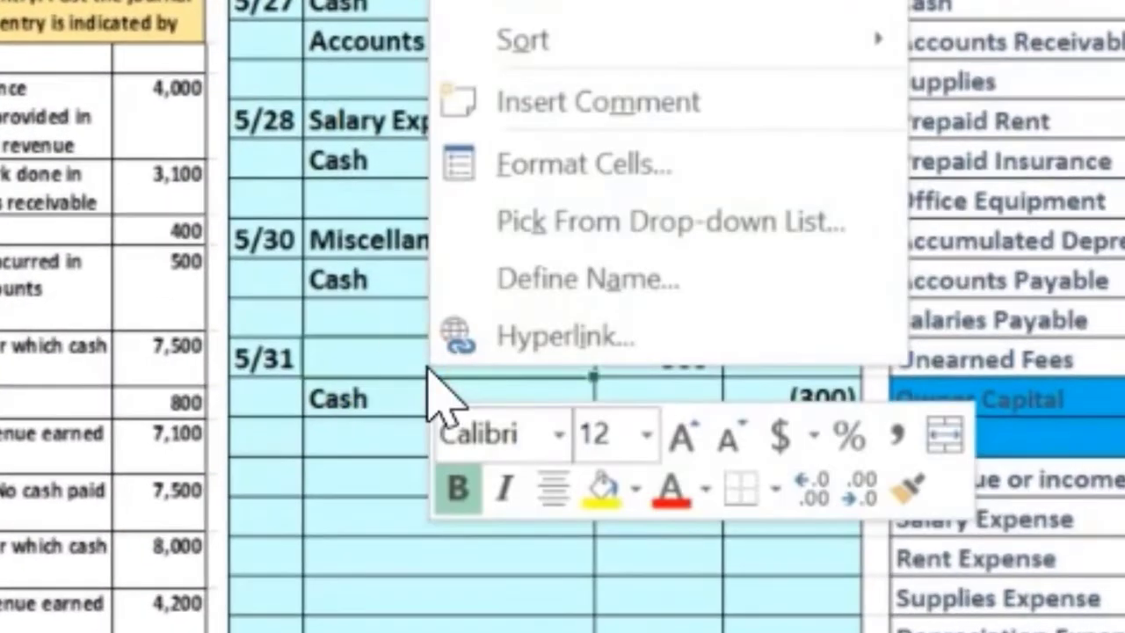
pyautogui.hotkey('ctrl', 'v')
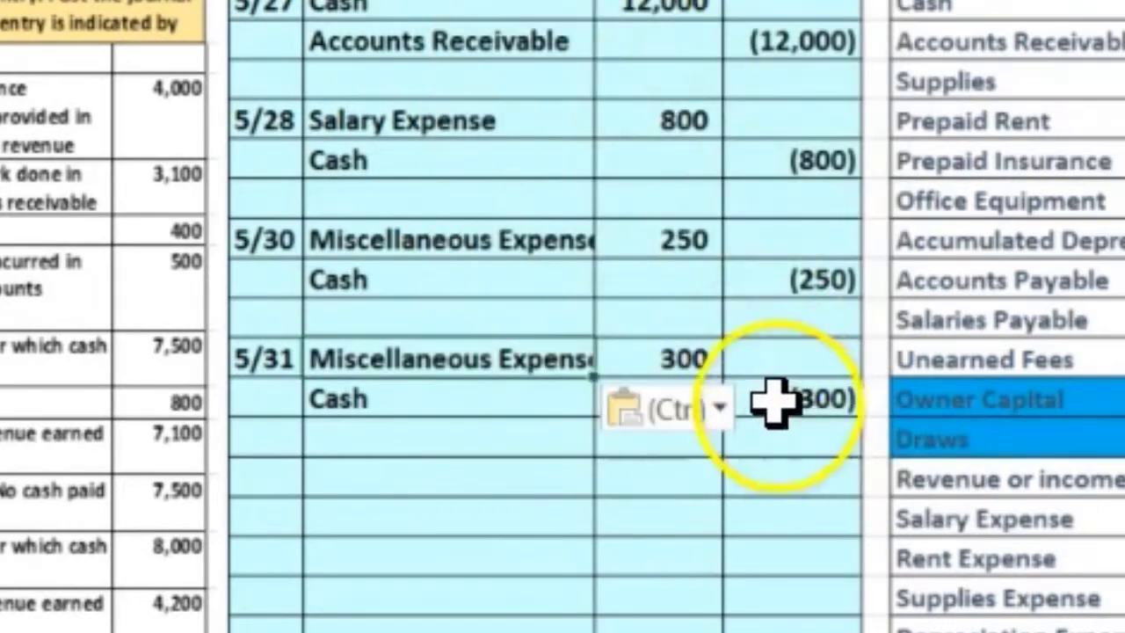
# Post the 5/31 debit to the Miscellaneous Expense ledger by linking its third debit row, AM23, to I14 with =I14.
pyautogui.click(785, 362)
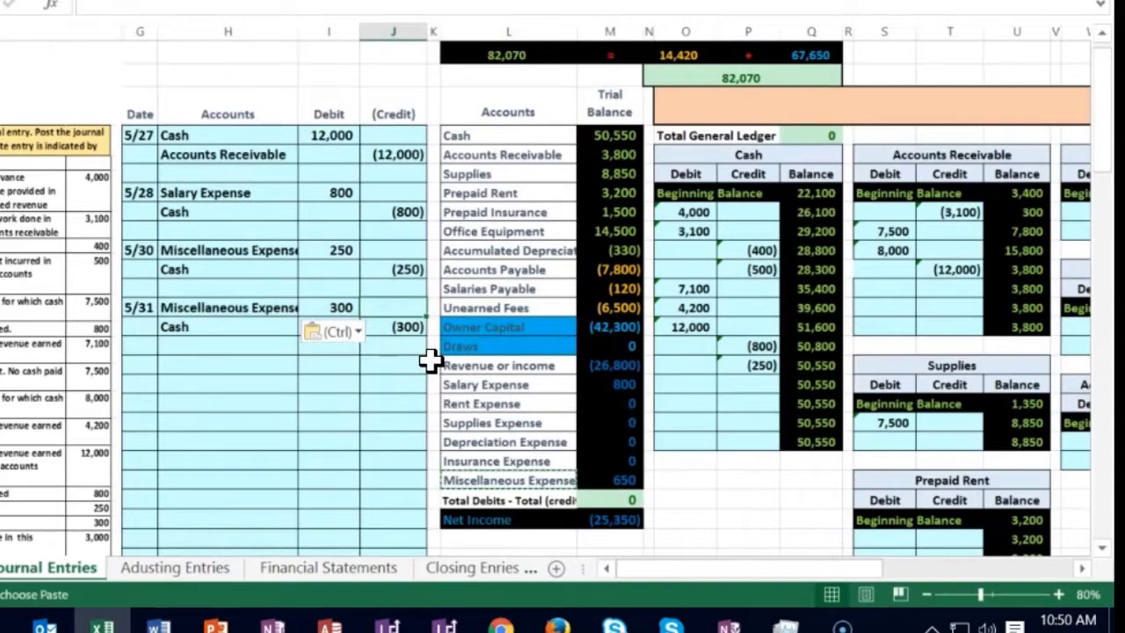
pyautogui.click(690, 307)
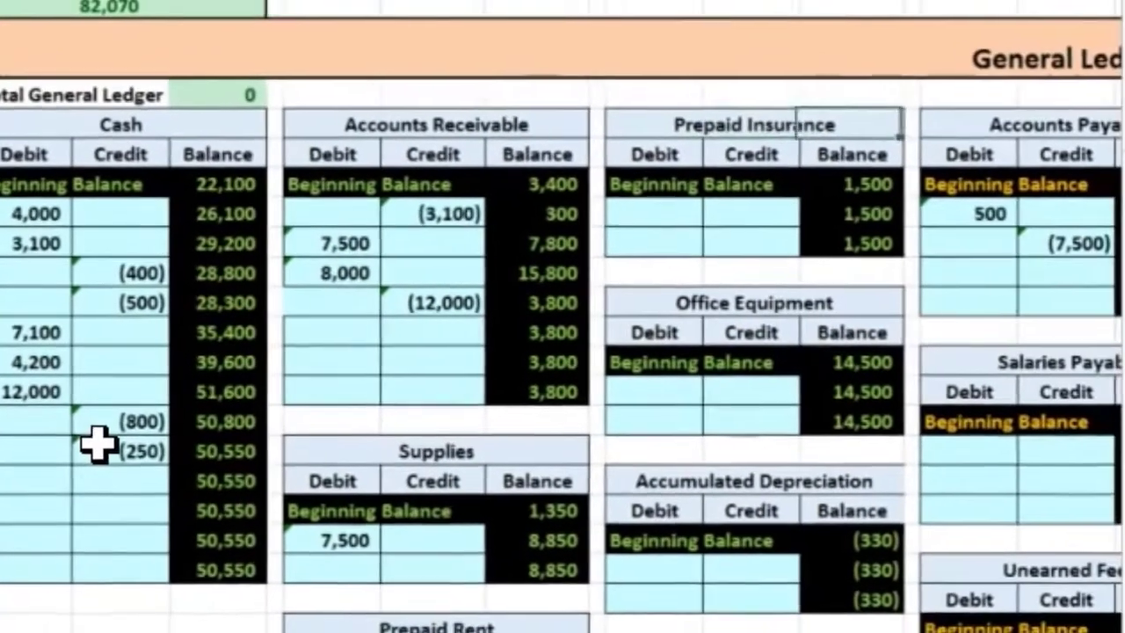
pyautogui.press('Right')
pyautogui.press('Right')
pyautogui.press('Right')
pyautogui.press('Right')
pyautogui.press('Right')
pyautogui.press('Right')
pyautogui.press('Right')
pyautogui.press('Right')
pyautogui.press('Right')
pyautogui.press('Right')
pyautogui.press('Right')
pyautogui.press('Right')
pyautogui.press('Right')
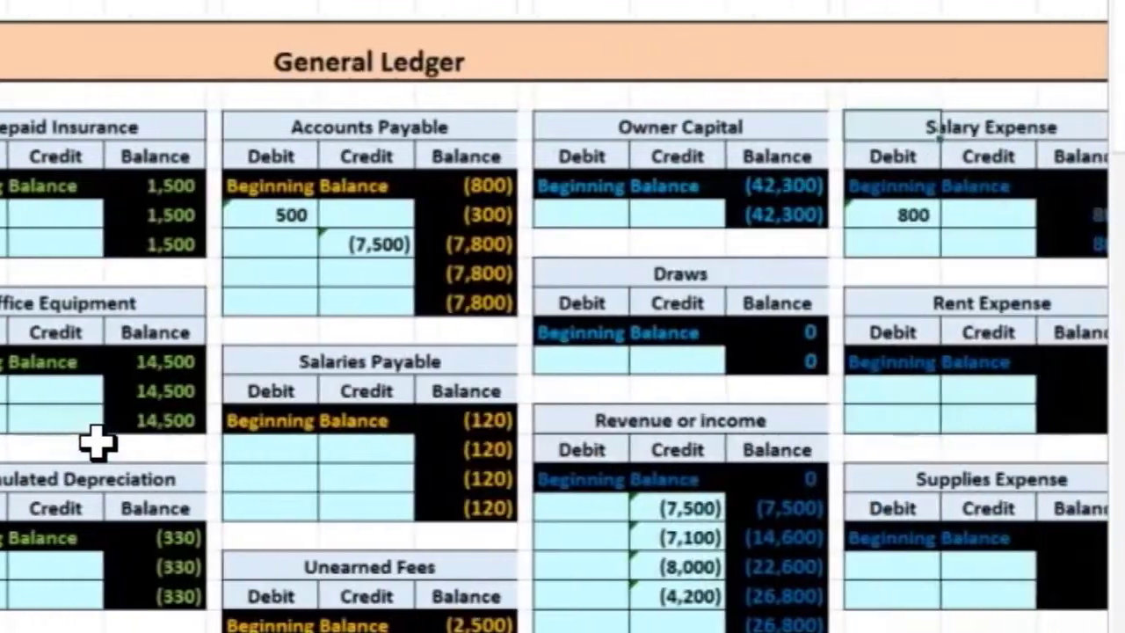
pyautogui.press('Right')
pyautogui.press('Right')
pyautogui.press('Right')
pyautogui.press('Right')
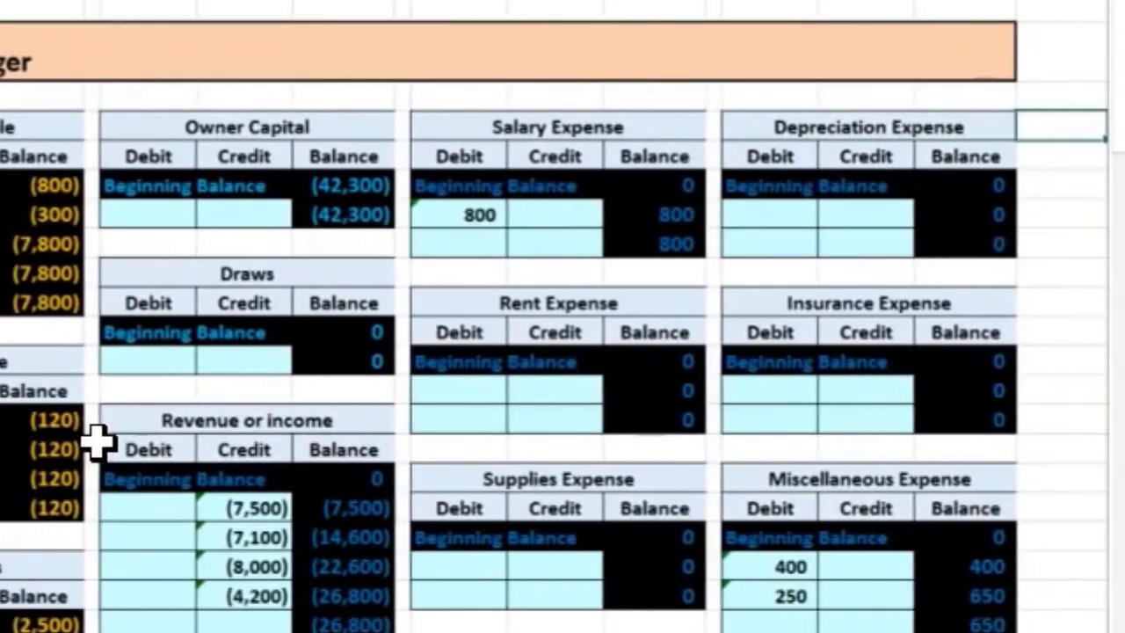
pyautogui.press('Right')
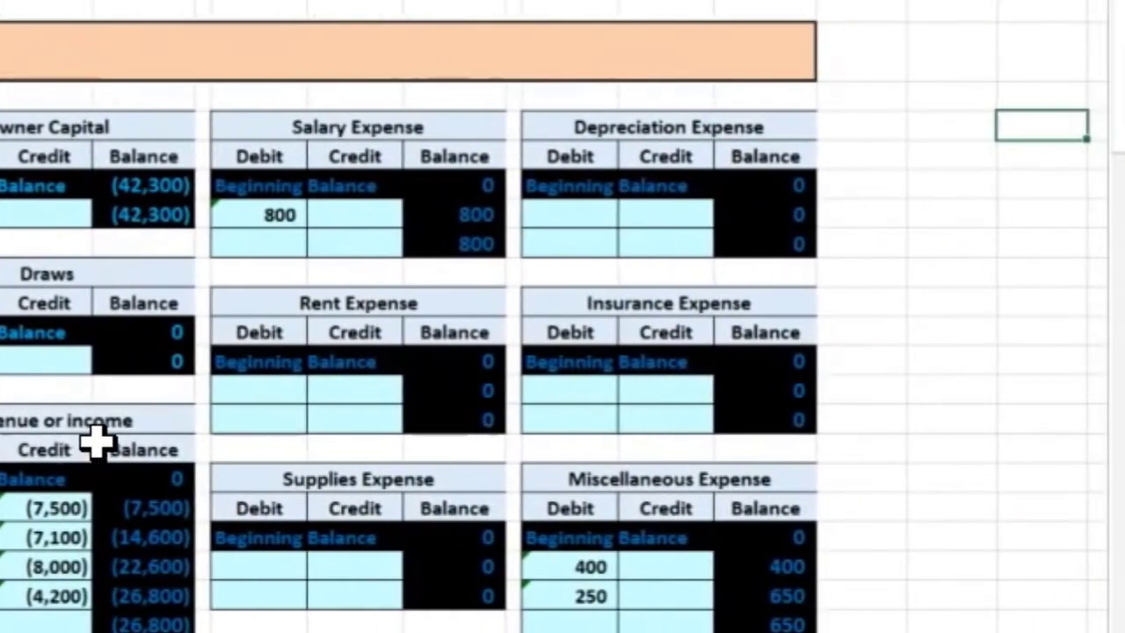
pyautogui.press('Down')
pyautogui.press('Down')
pyautogui.press('Down')
pyautogui.press('Down')
pyautogui.press('Down')
pyautogui.press('Down')
pyautogui.press('Down')
pyautogui.press('Down')
pyautogui.press('Down')
pyautogui.press('Down')
pyautogui.press('Down')
pyautogui.press('Down')
pyautogui.press('Down')
pyautogui.press('Down')
pyautogui.press('Down')
pyautogui.press('Down')
pyautogui.press('Down')
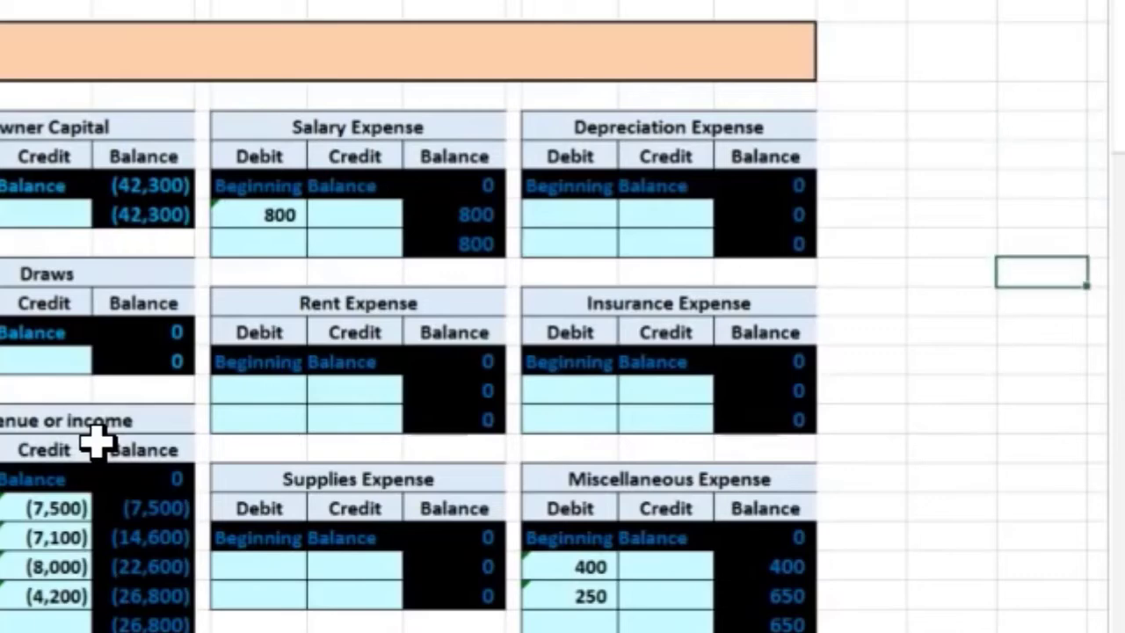
pyautogui.press('Left')
pyautogui.press('Left')
pyautogui.press('Left')
pyautogui.press('Left')
pyautogui.press('Left')
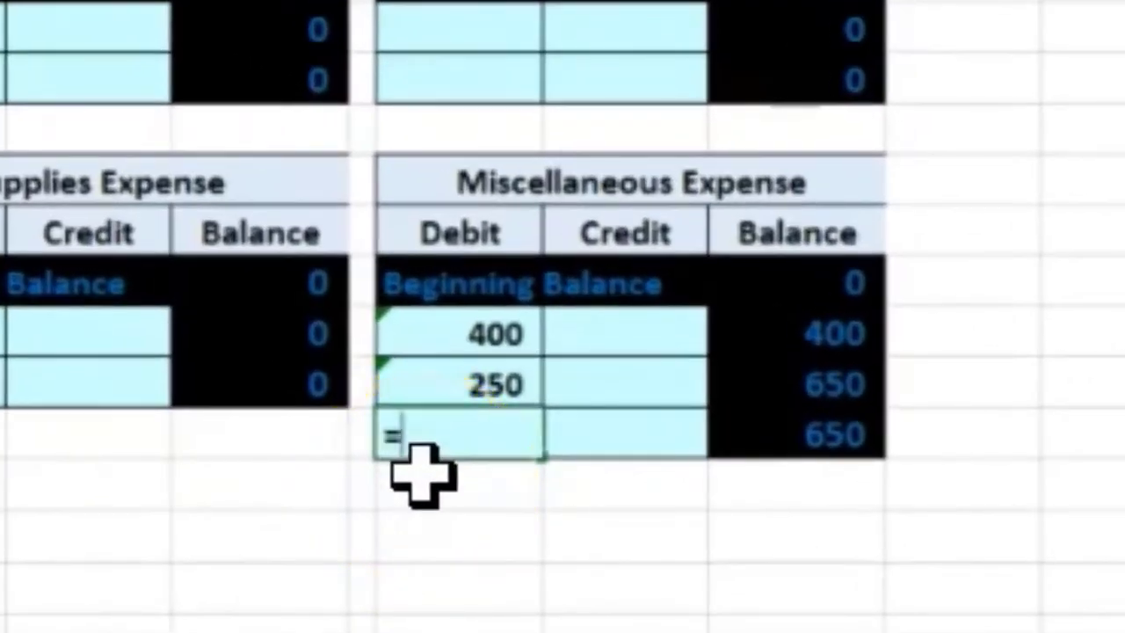
pyautogui.write('=')
pyautogui.press('Left')
pyautogui.press('Left')
pyautogui.press('Left')
pyautogui.press('Left')
pyautogui.press('Left')
pyautogui.press('Left')
pyautogui.press('Left')
pyautogui.press('Left')
pyautogui.press('Left')
pyautogui.press('Left')
pyautogui.press('Left')
pyautogui.press('Left')
pyautogui.press('Left')
pyautogui.press('Left')
pyautogui.press('Left')
pyautogui.press('Left')
pyautogui.press('Left')
pyautogui.press('Left')
pyautogui.press('Left')
pyautogui.press('Left')
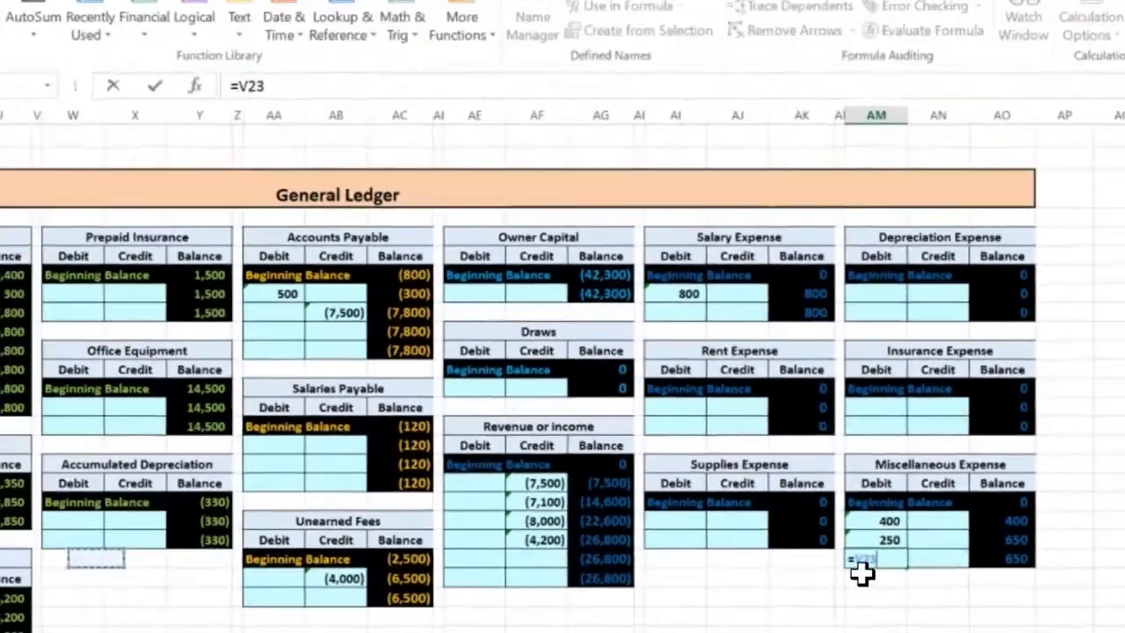
pyautogui.press('Right')
pyautogui.press('Right')
pyautogui.press('Right')
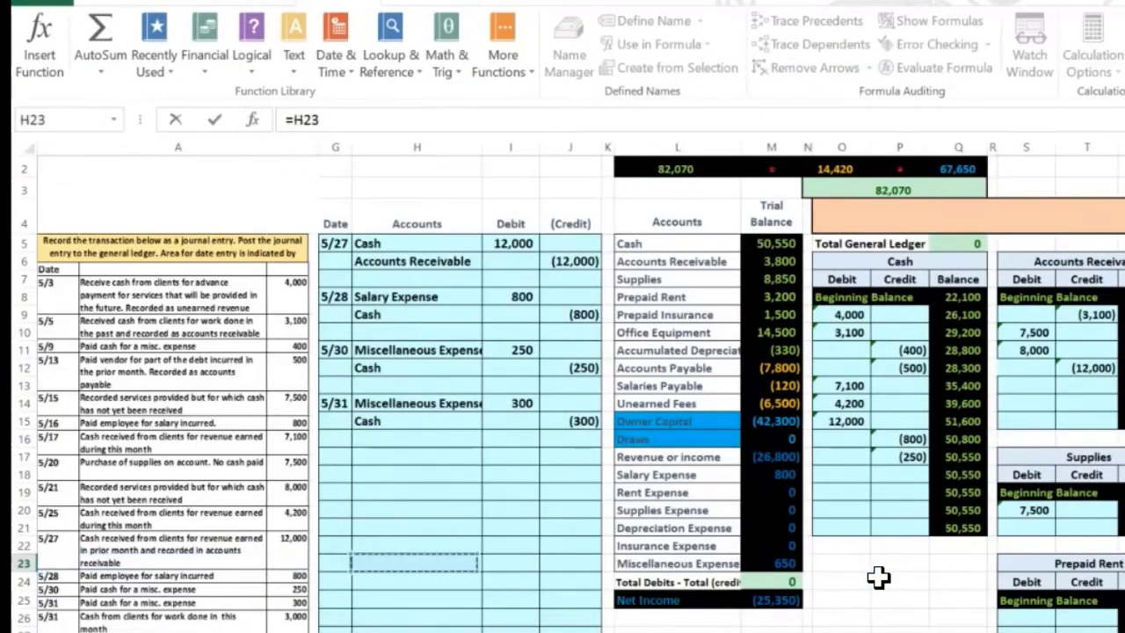
pyautogui.press('Up')
pyautogui.press('Up')
pyautogui.press('Up')
pyautogui.press('Up')
pyautogui.press('Up')
pyautogui.press('Up')
pyautogui.press('Up')
pyautogui.press('Up')
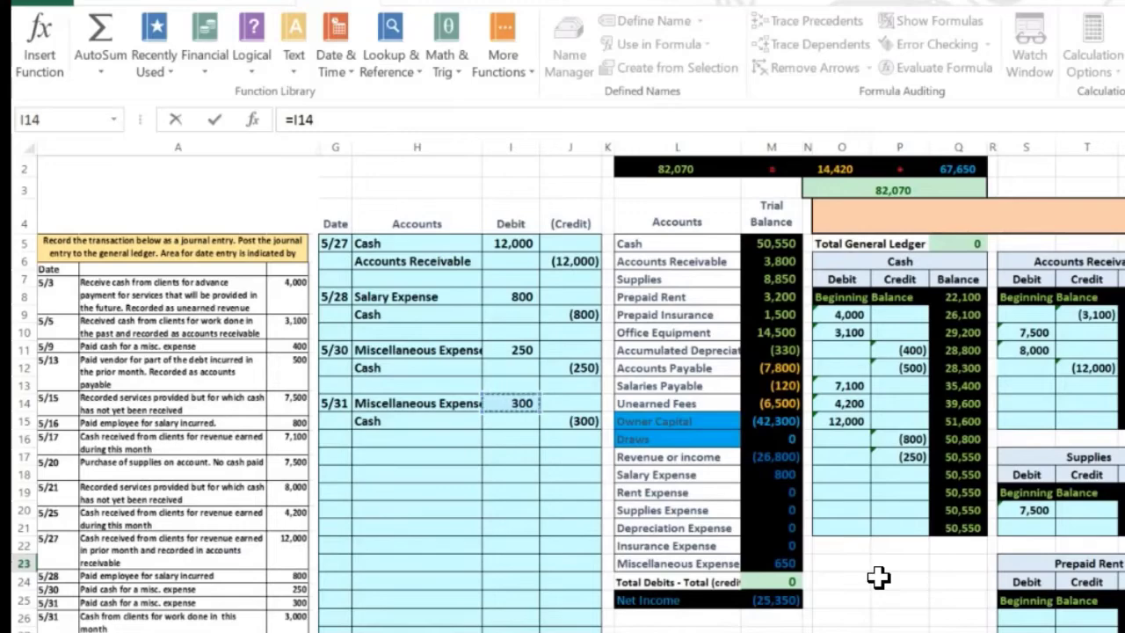
pyautogui.press('Return')
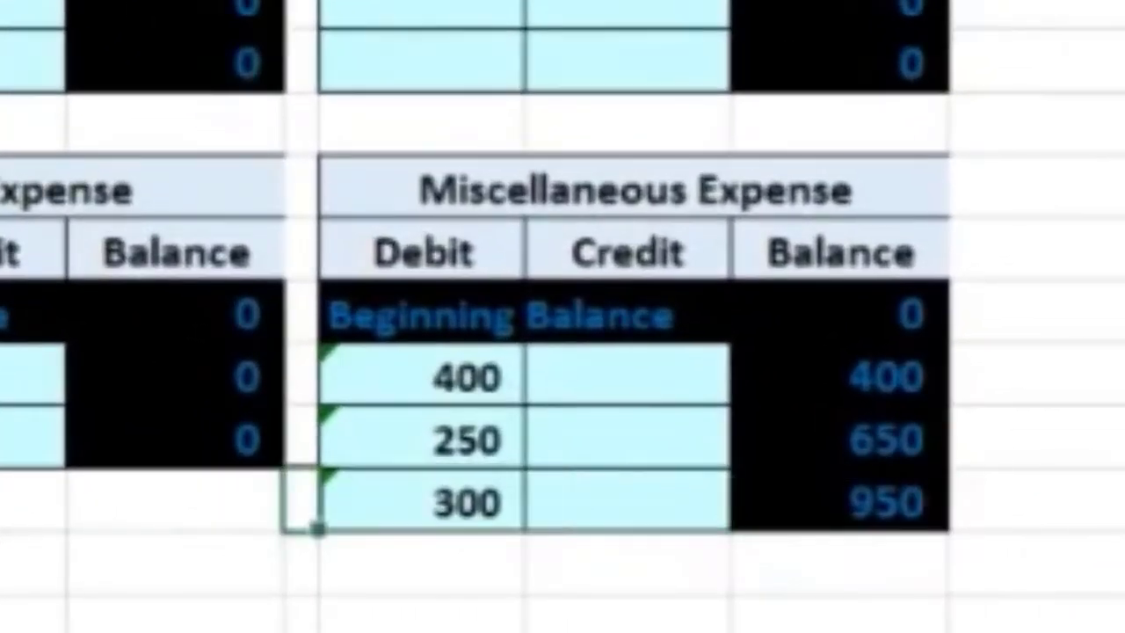
# Check the Miscellaneous Expense ledger's running balance, its trial balance amount, and the total debits minus credits.
pyautogui.click(360, 506)
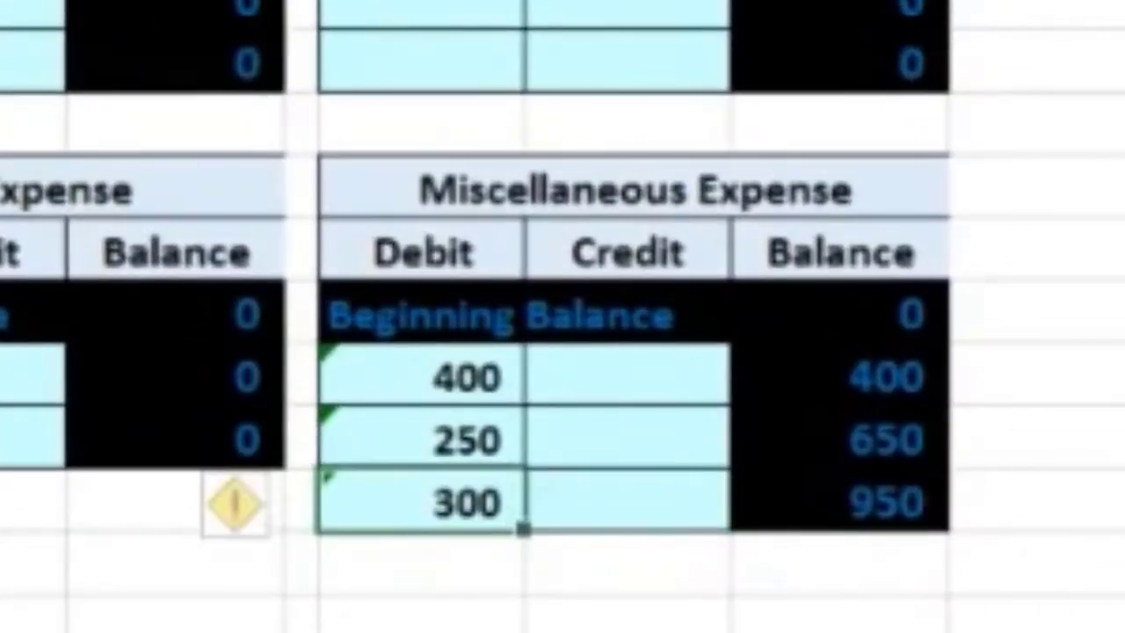
pyautogui.press('Right')
pyautogui.press('Right')
pyautogui.press('Up')
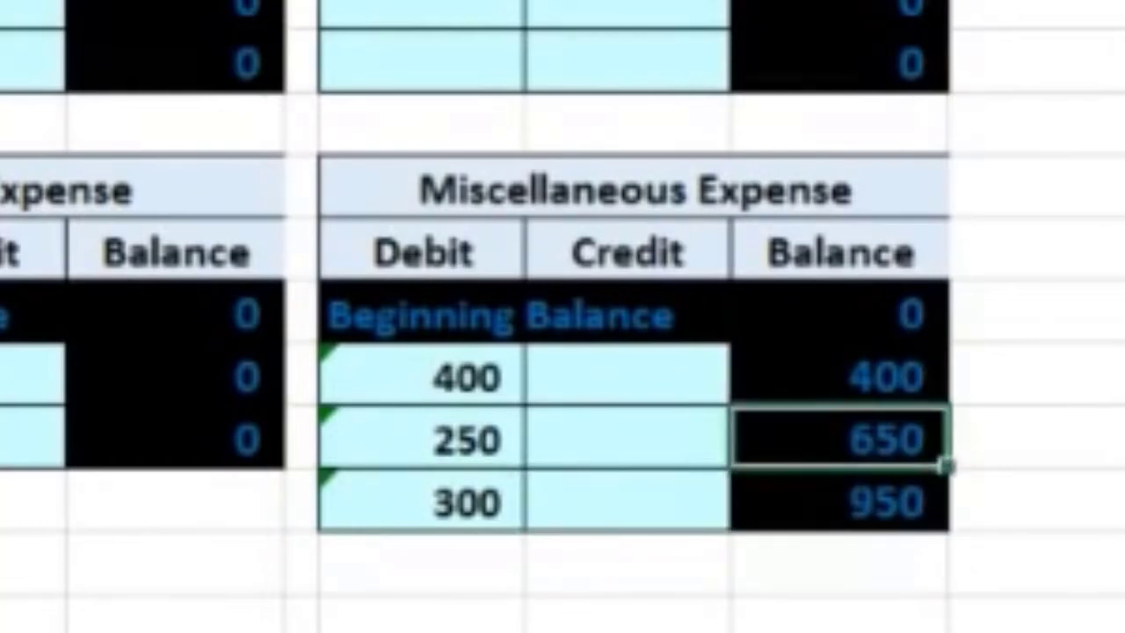
pyautogui.click(840, 501)
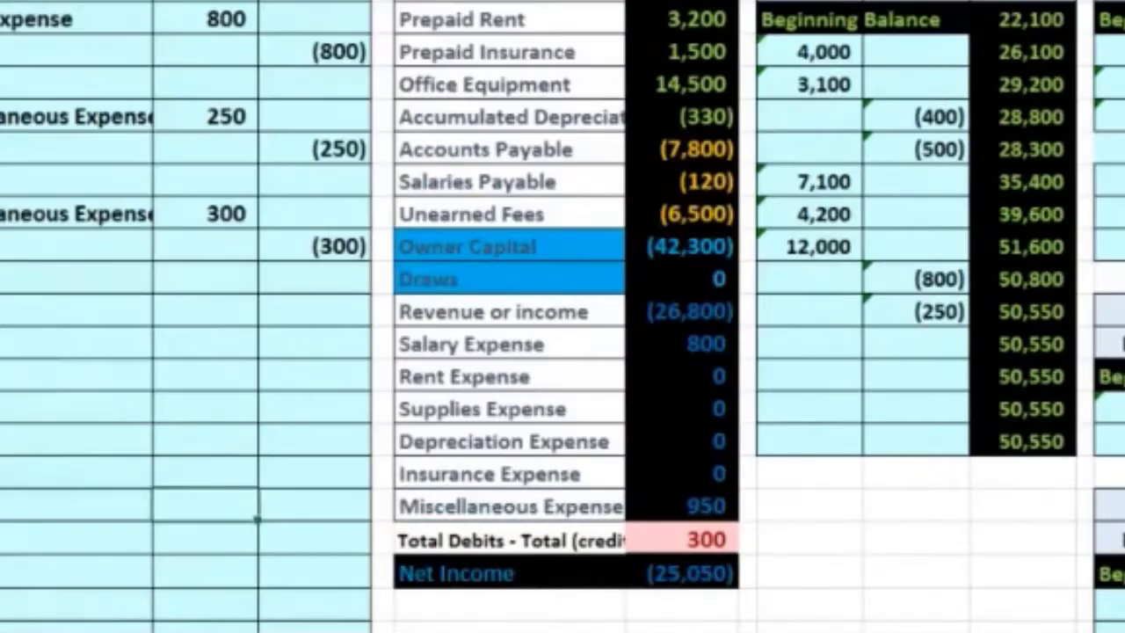
pyautogui.press('Right')
pyautogui.press('Right')
pyautogui.press('Right')
pyautogui.press('Right')
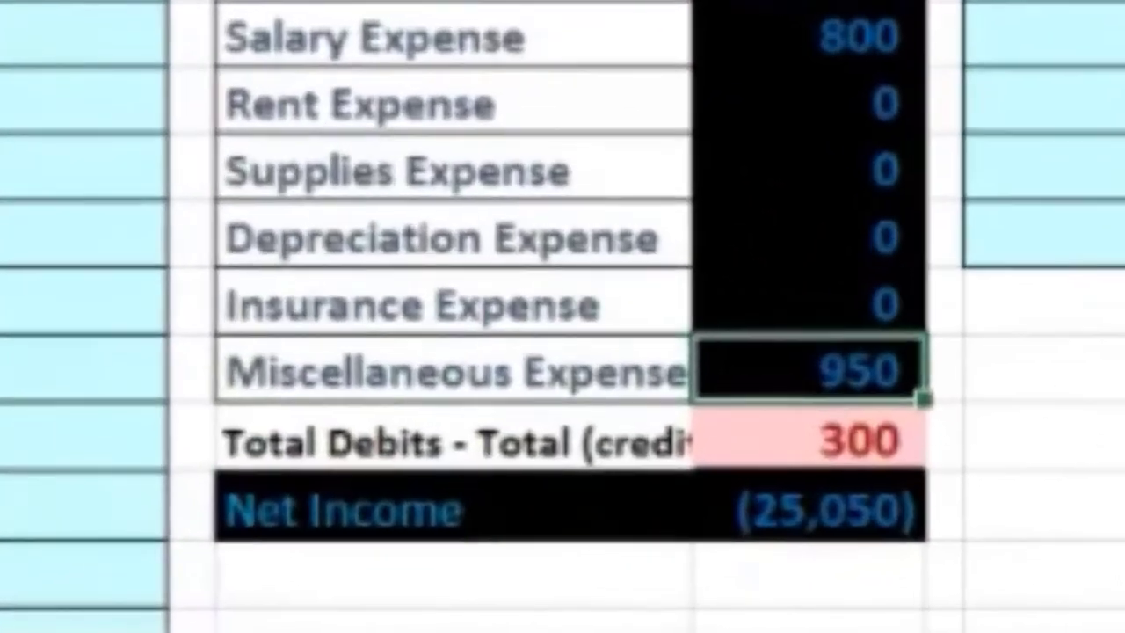
pyautogui.click(809, 440)
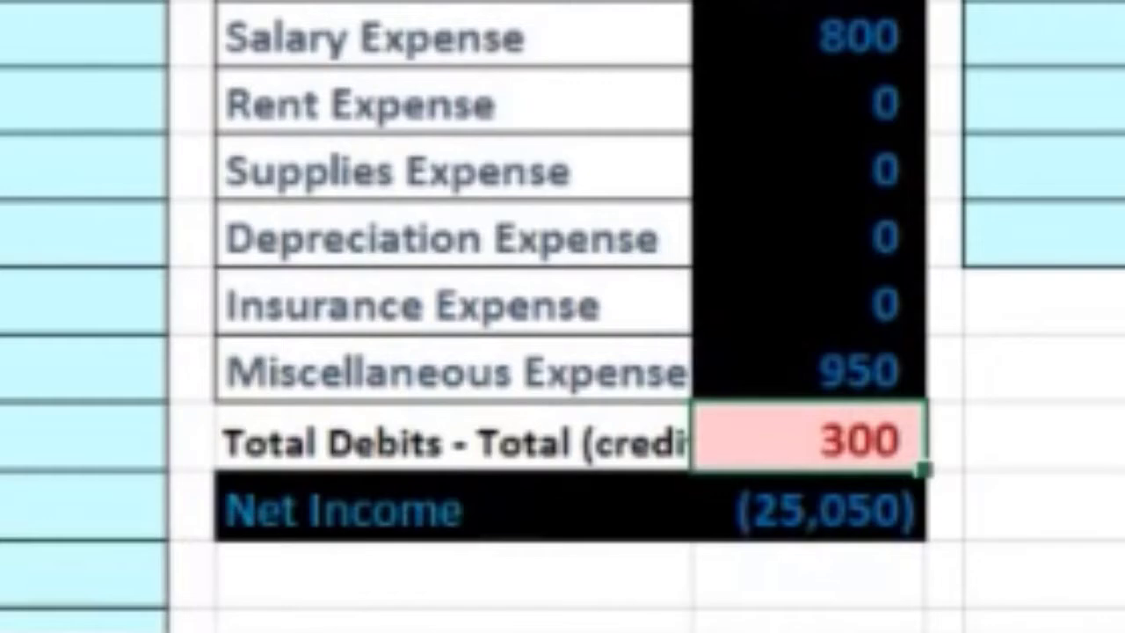
# Post the 5/31 Cash credit to the Cash ledger by linking P18 to J15 with =J15.
pyautogui.press('Up')
pyautogui.press('Up')
pyautogui.press('Up')
pyautogui.press('Up')
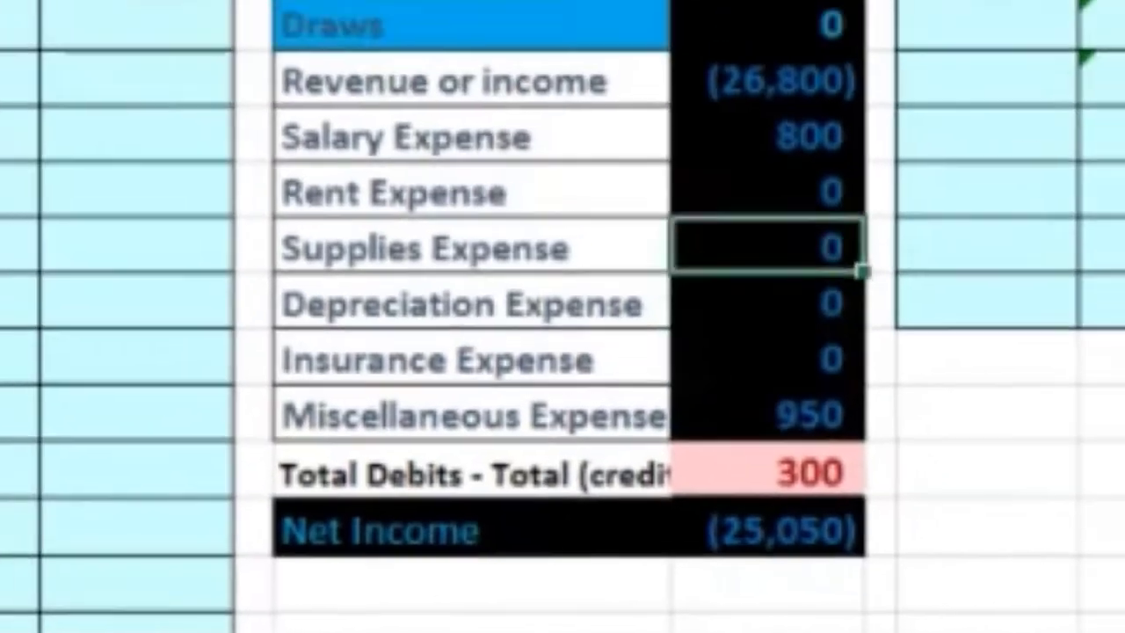
pyautogui.press('Up')
pyautogui.press('Up')
pyautogui.press('Right')
pyautogui.press('Right')
pyautogui.press('Right')
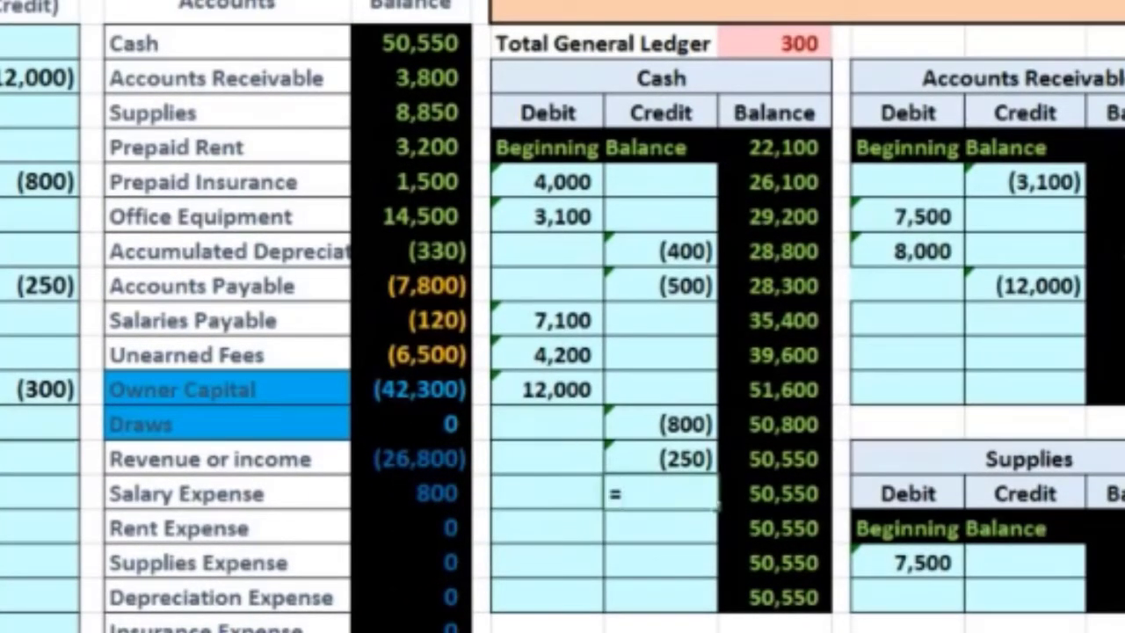
pyautogui.write('=')
pyautogui.click(437, 493)
pyautogui.click(44, 390)
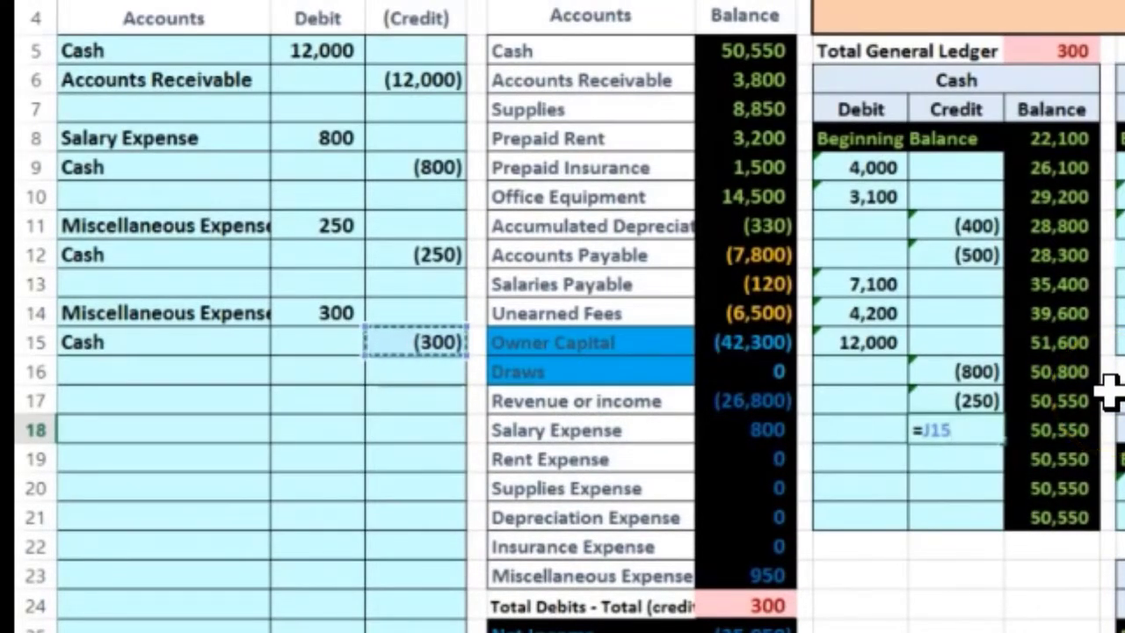
pyautogui.press('Return')
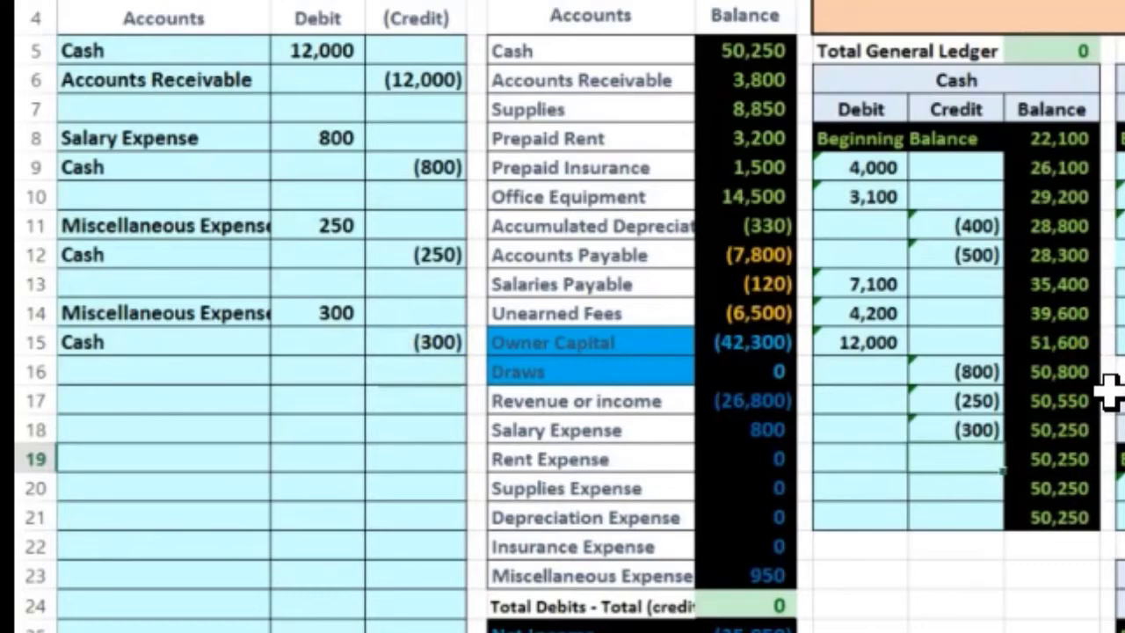
# Check the trial balance's debits-minus-credits total, the net income, and the revenue and expense amounts behind it.
pyautogui.click(768, 602)
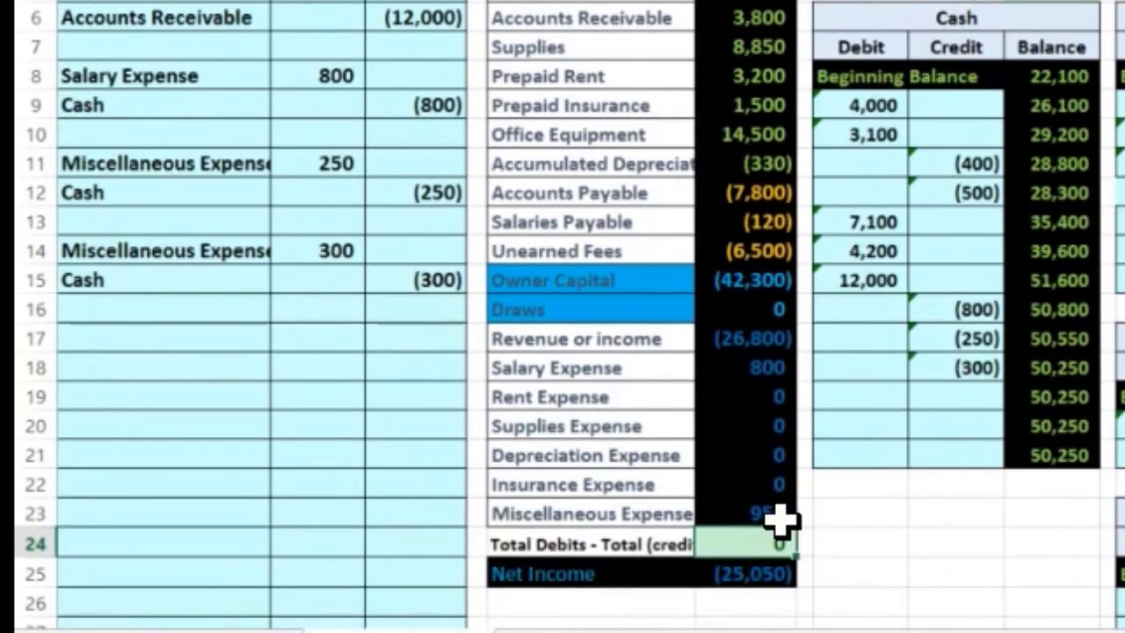
pyautogui.click(783, 545)
pyautogui.click(761, 598)
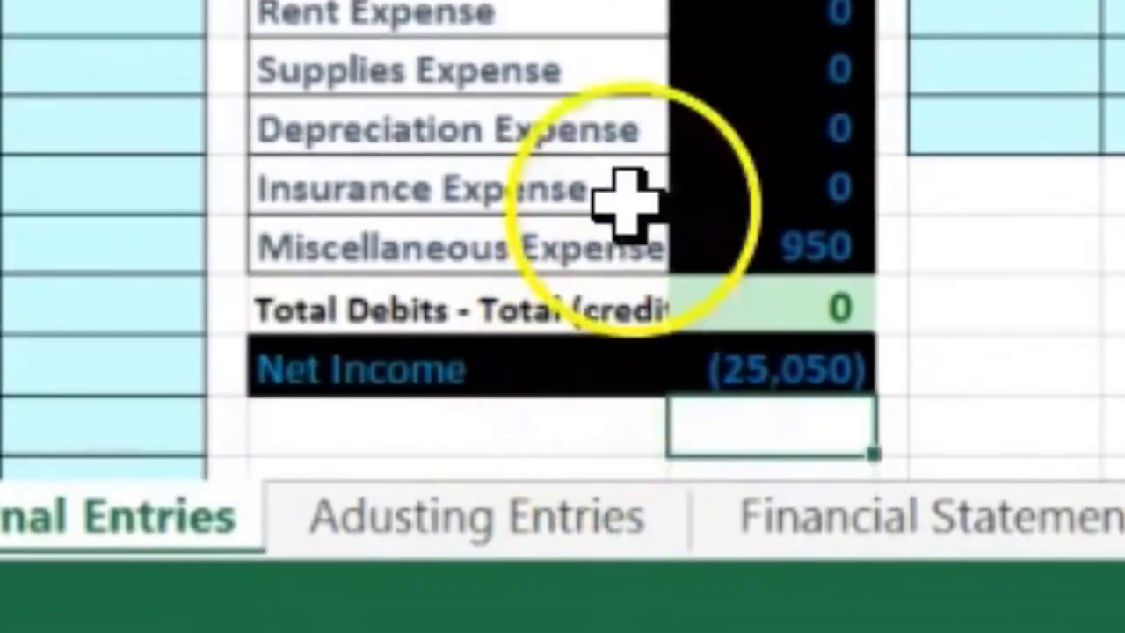
pyautogui.click(726, 342)
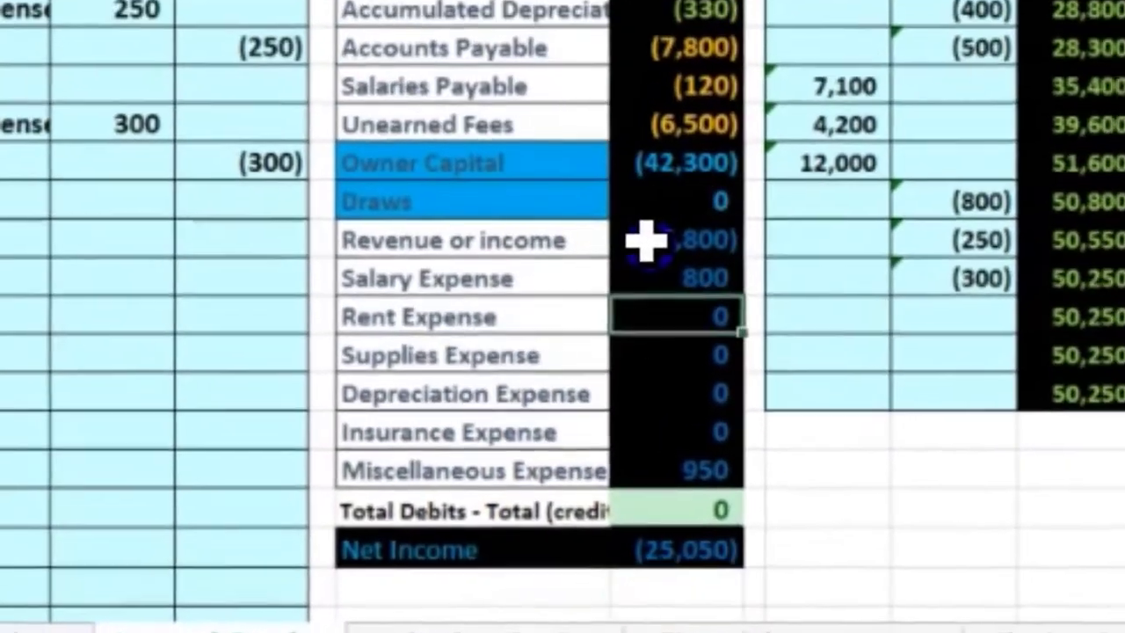
pyautogui.click(646, 240)
pyautogui.moveTo(643, 253); pyautogui.dragTo(639, 472)
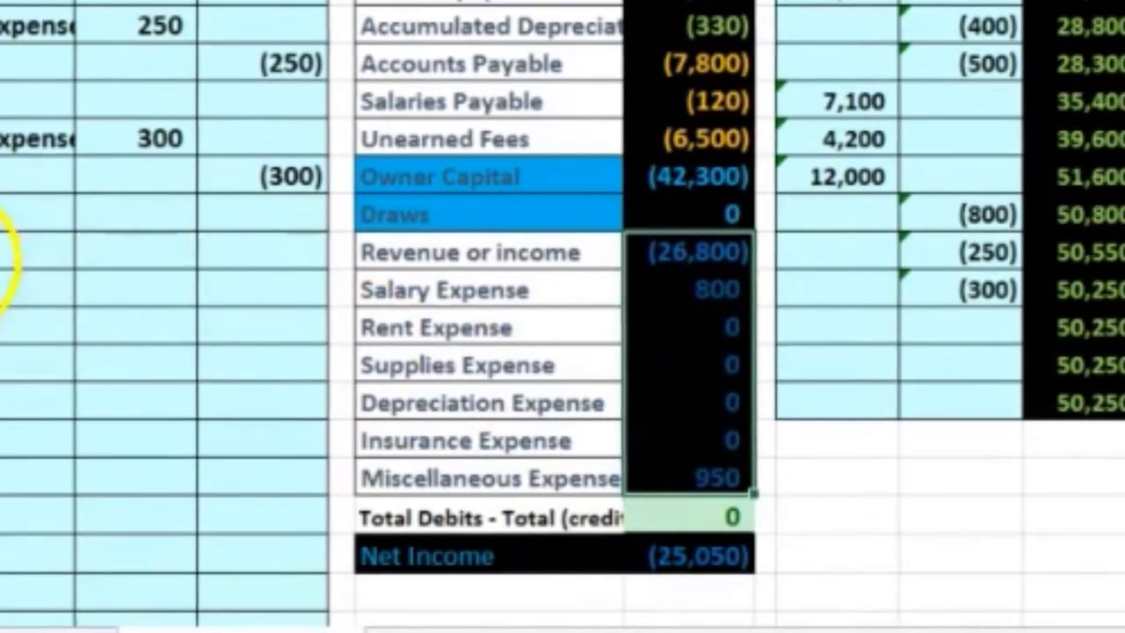
# Enter the date 5/31 in G17 to start the journal entry for cash from clients for work done this month.
pyautogui.click(133, 231)
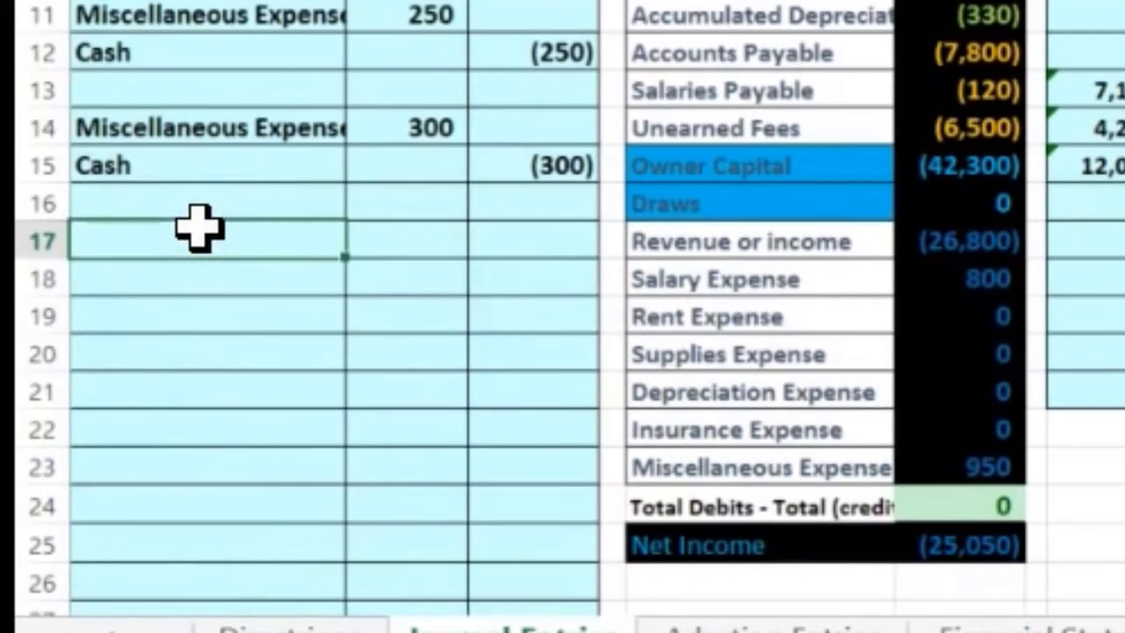
pyautogui.hscroll(-5, 200, 229)
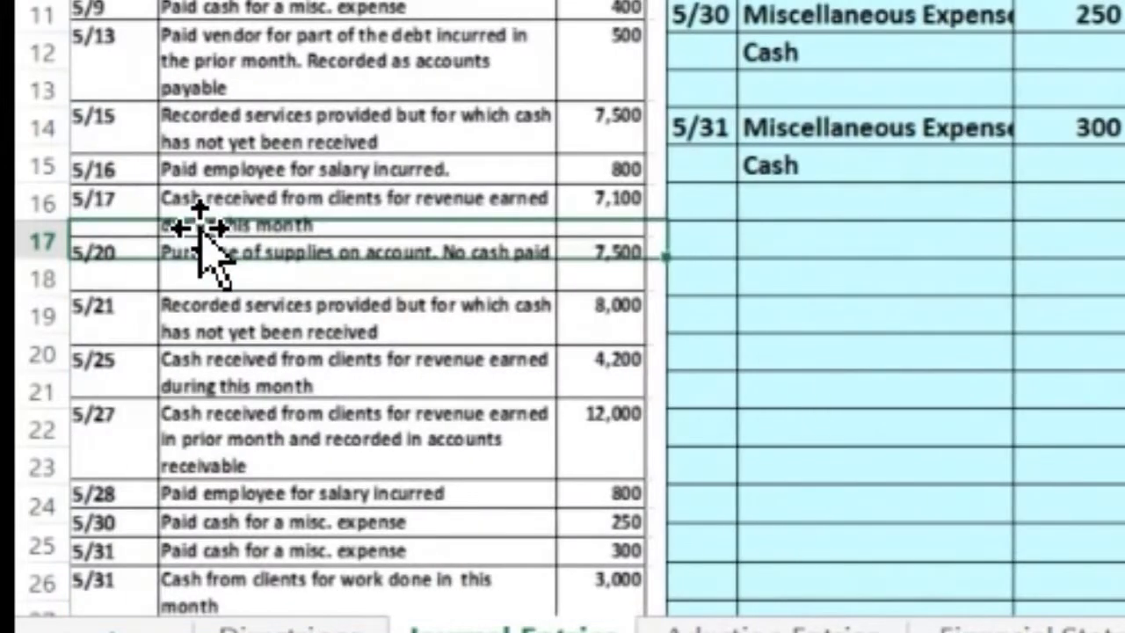
pyautogui.scroll(-2, 200, 230)
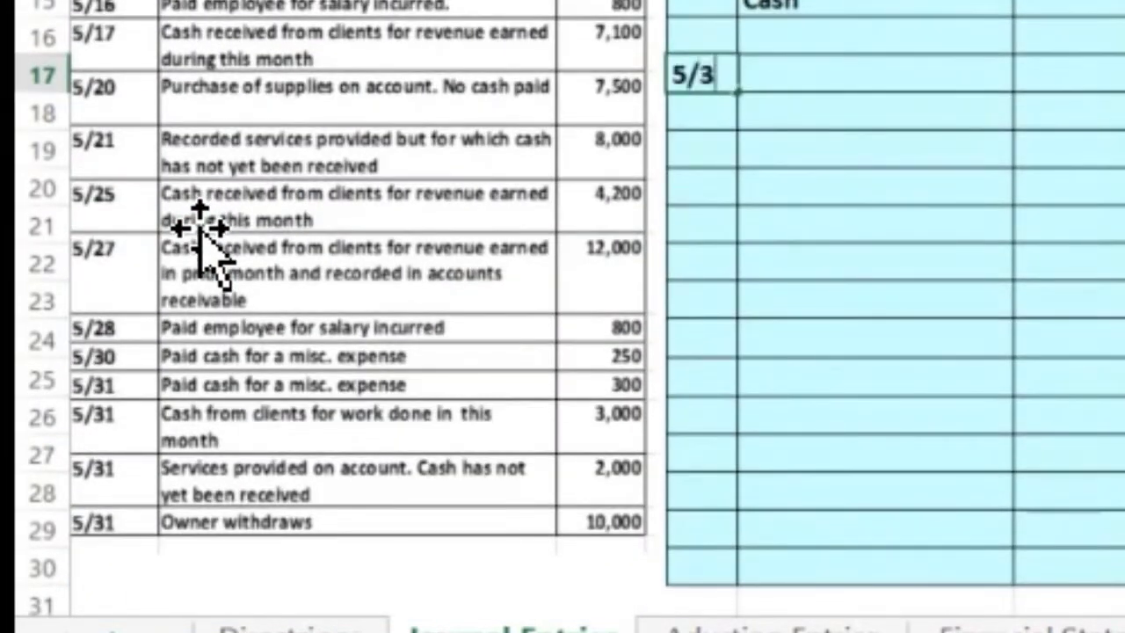
pyautogui.press('Return')
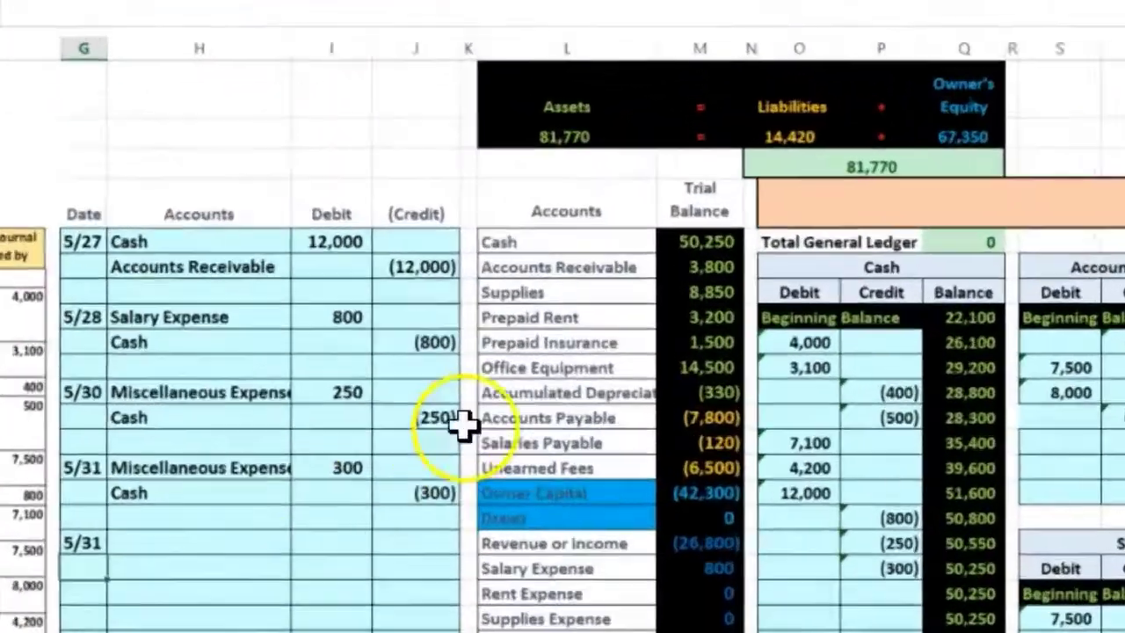
# Copy the Cash account name from the trial balance and paste it as values into H17, the first line of the new 5/31 entry.
pyautogui.click(666, 246)
pyautogui.hotkey('ctrl', 'v')
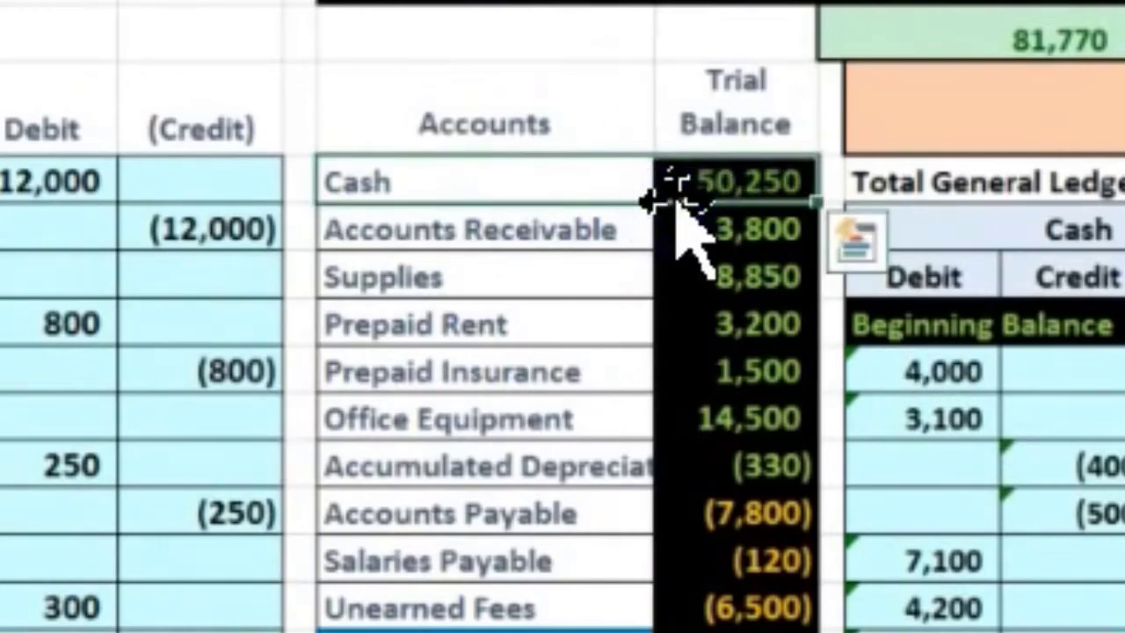
pyautogui.click(580, 197)
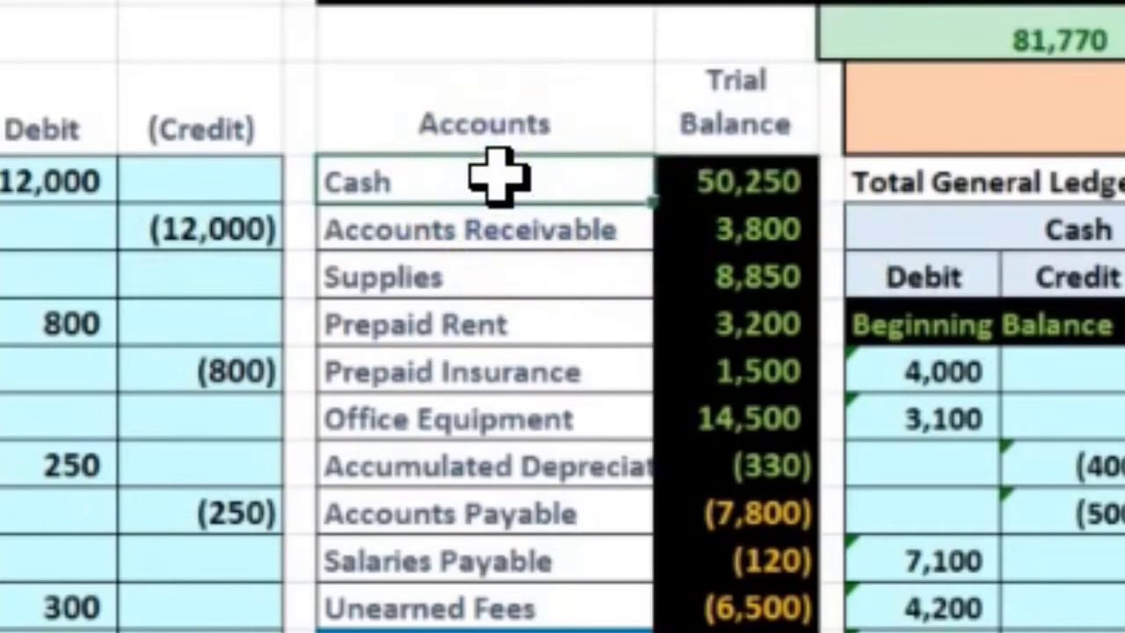
pyautogui.rightClick(498, 180)
pyautogui.click(593, 213)
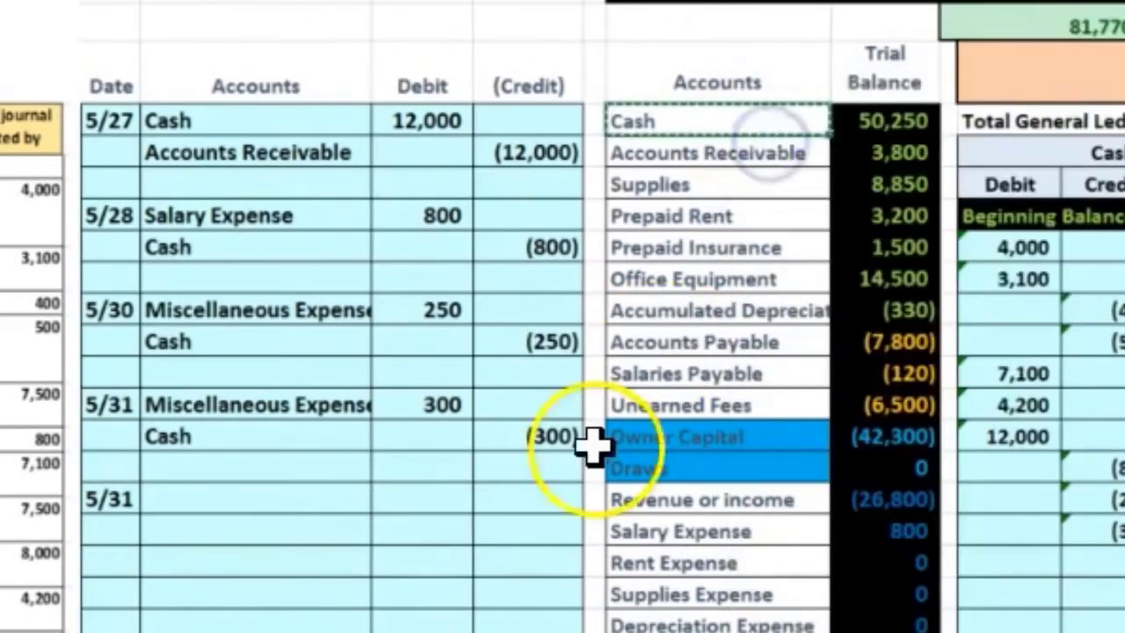
pyautogui.click(229, 504)
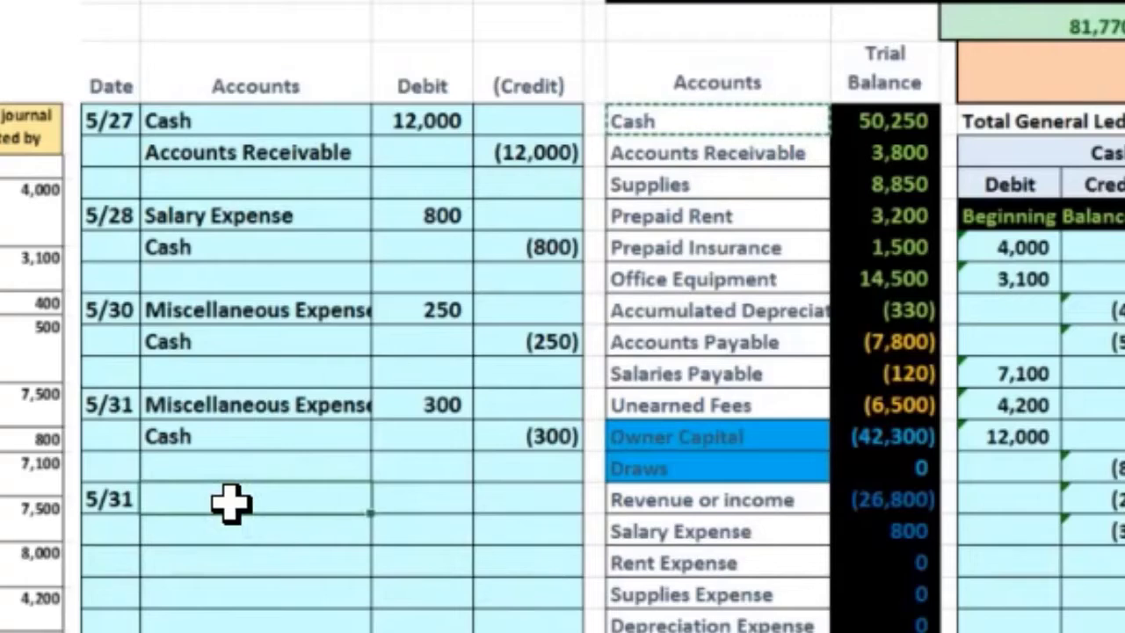
pyautogui.rightClick(230, 503)
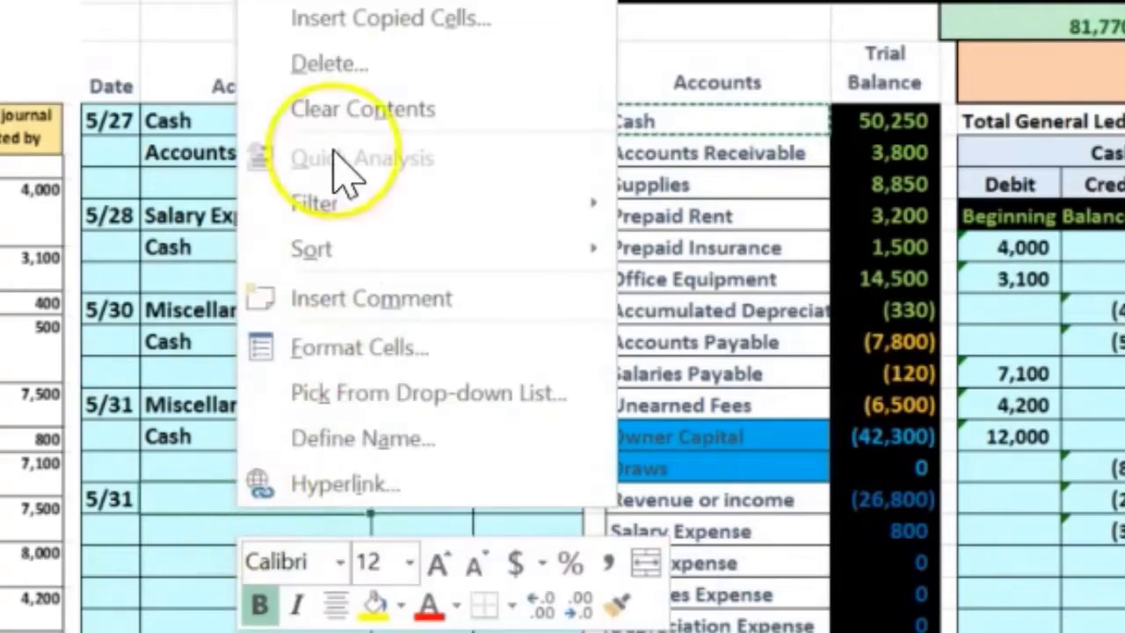
pyautogui.click(351, 4)
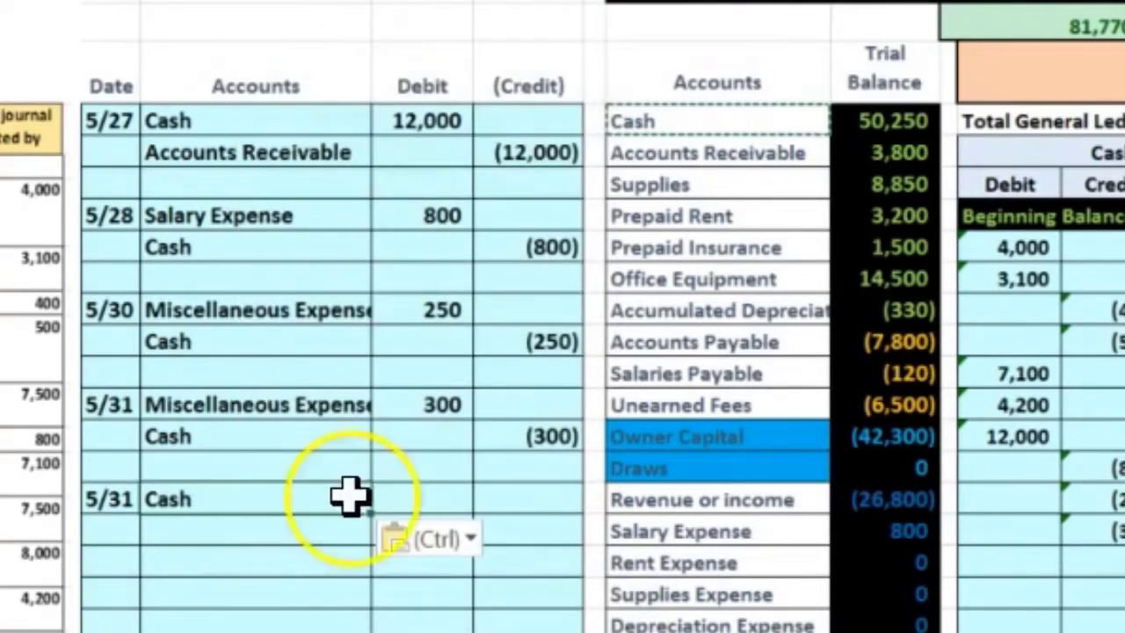
pyautogui.scroll(-3, 364, 509)
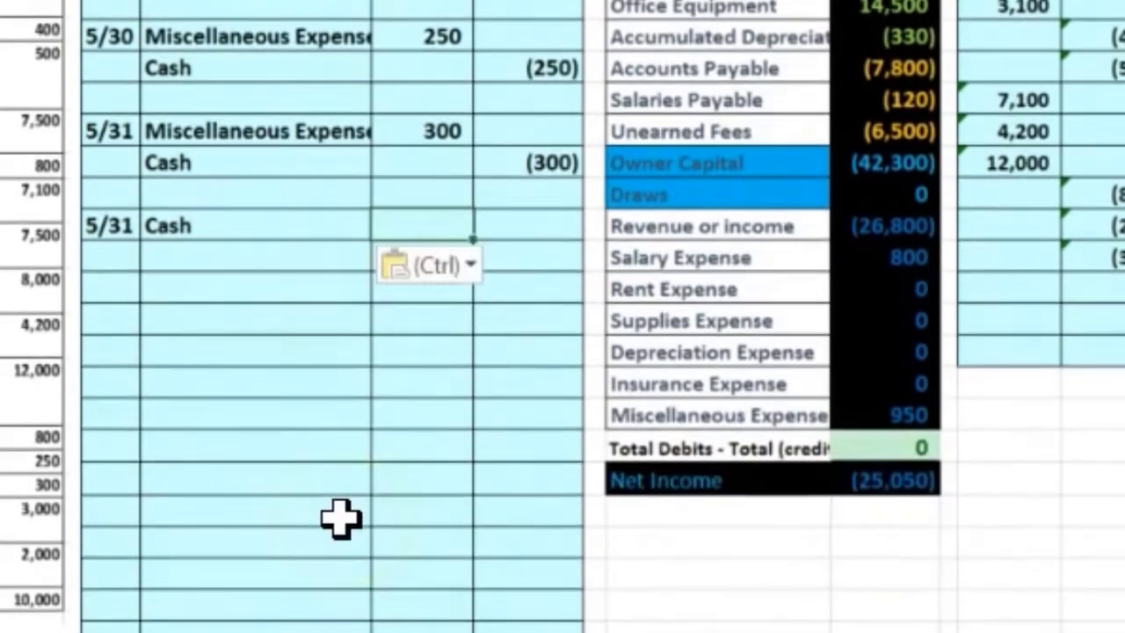
# Enter a 3,000 debit in I17 for Cash and a 3,000 credit as a negative amount in J18.
pyautogui.press('Escape')
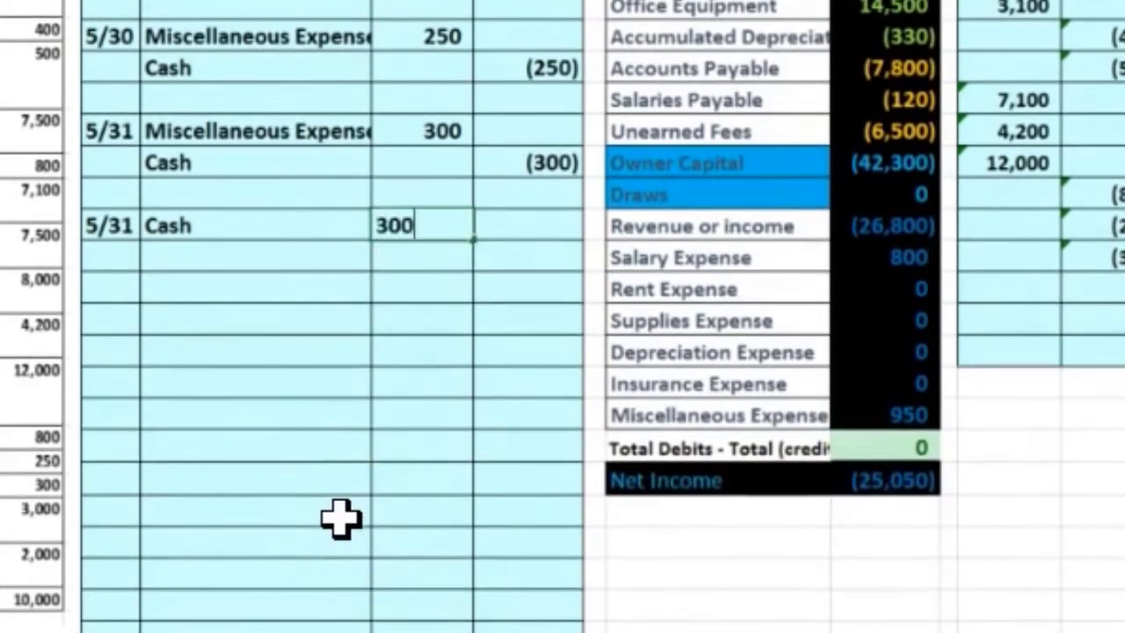
pyautogui.press('Return')
pyautogui.press('Right')
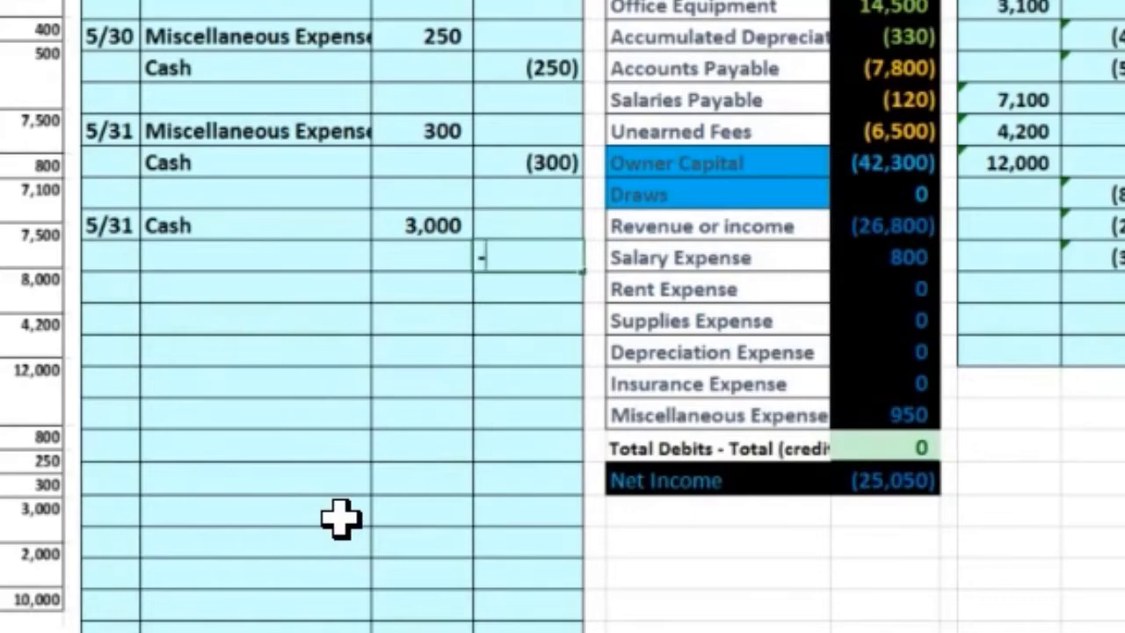
pyautogui.press('Return')
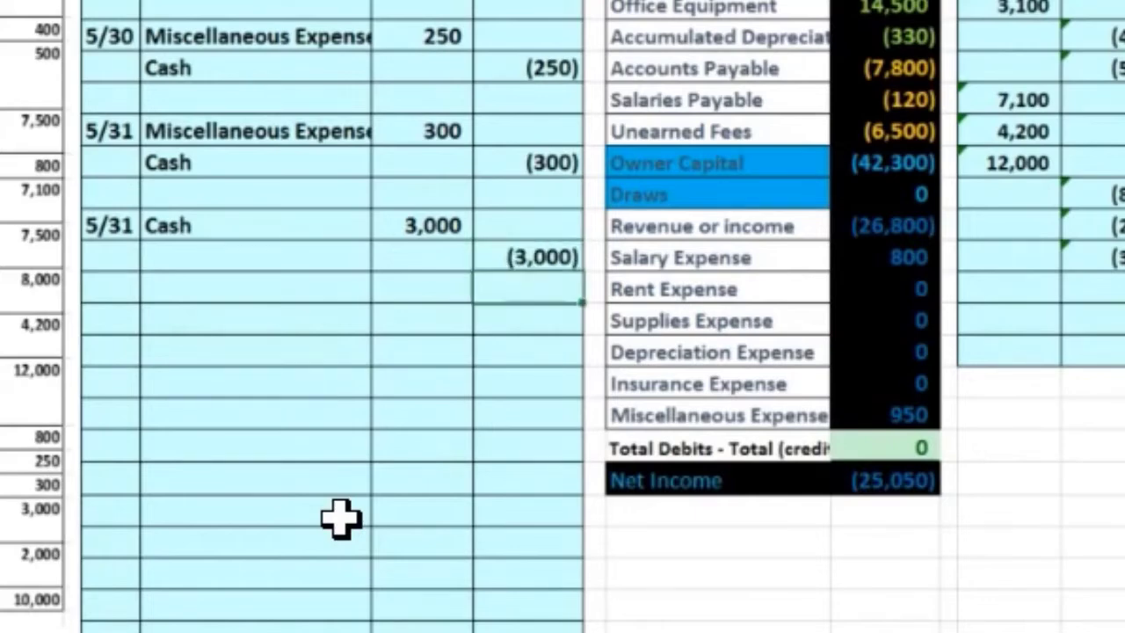
# Copy the Revenue or income account name from the trial balance and paste it as values into H18, the entry's credit line.
pyautogui.press('Up')
pyautogui.press('Left')
pyautogui.press('Left')
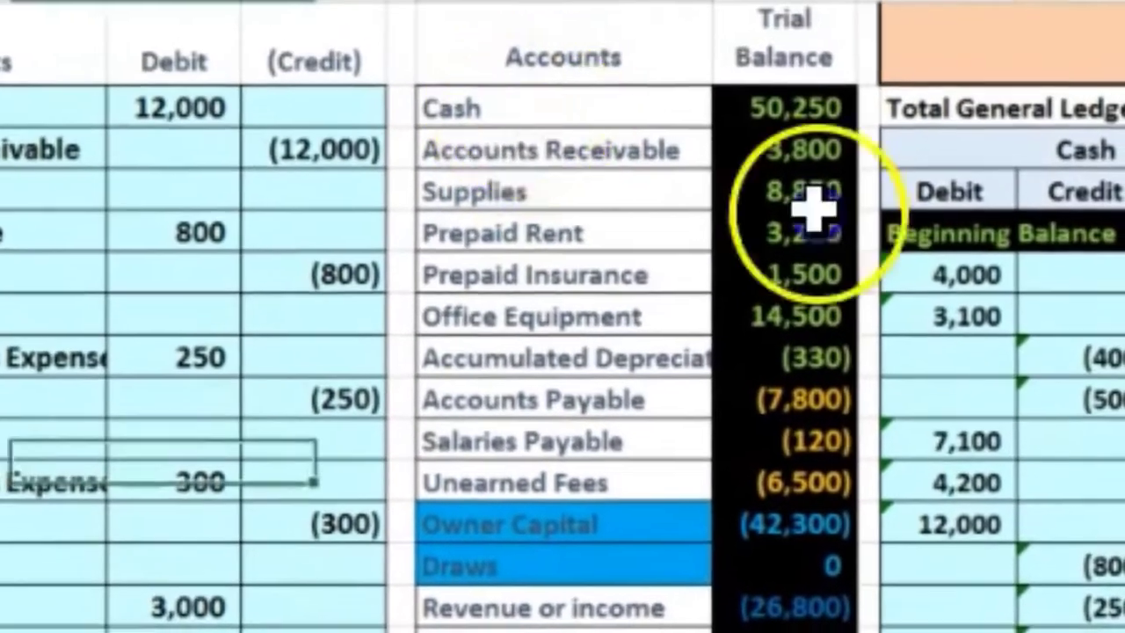
pyautogui.moveTo(527, 107); pyautogui.dragTo(756, 347)
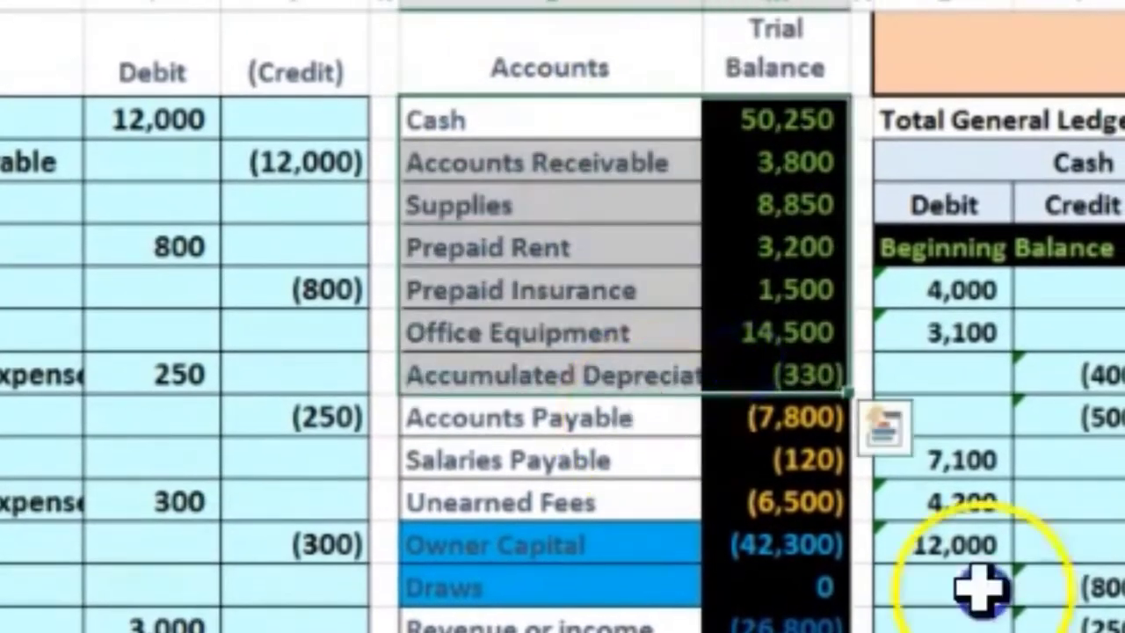
pyautogui.moveTo(545, 399); pyautogui.dragTo(798, 474)
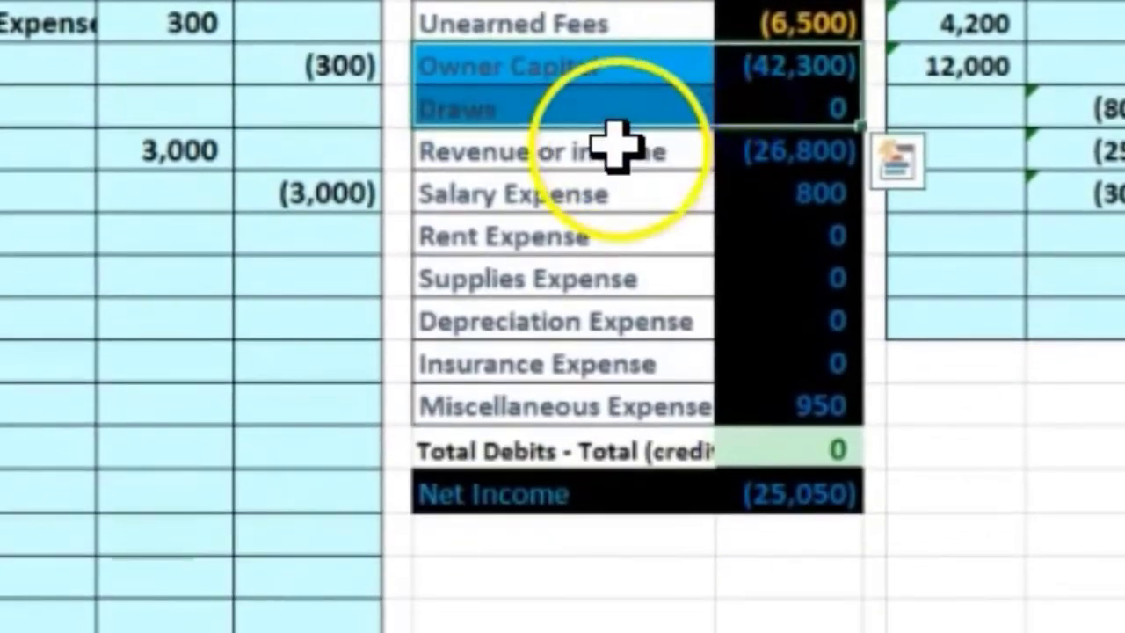
pyautogui.click(714, 448)
pyautogui.click(557, 150)
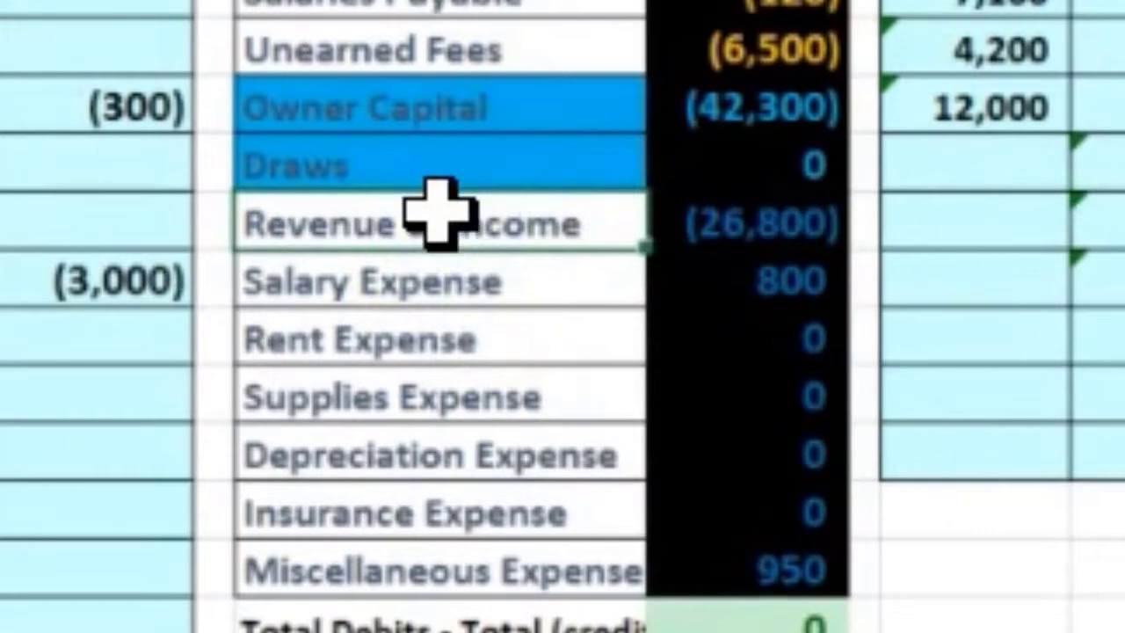
pyautogui.rightClick(437, 214)
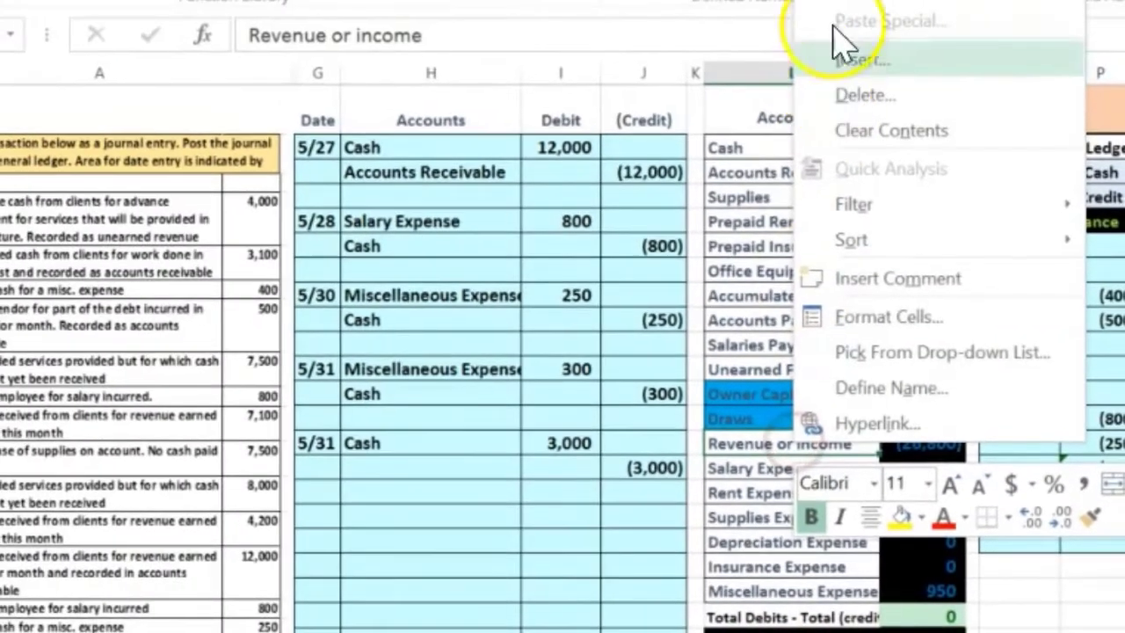
pyautogui.click(782, 4)
pyautogui.click(454, 467)
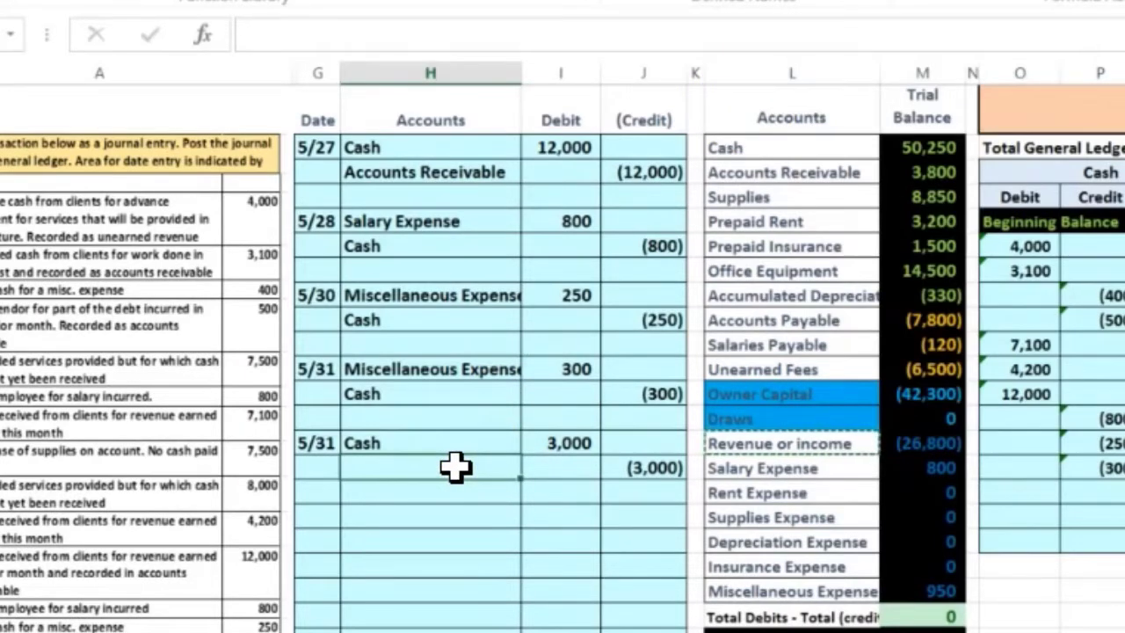
pyautogui.rightClick(455, 467)
pyautogui.click(562, 8)
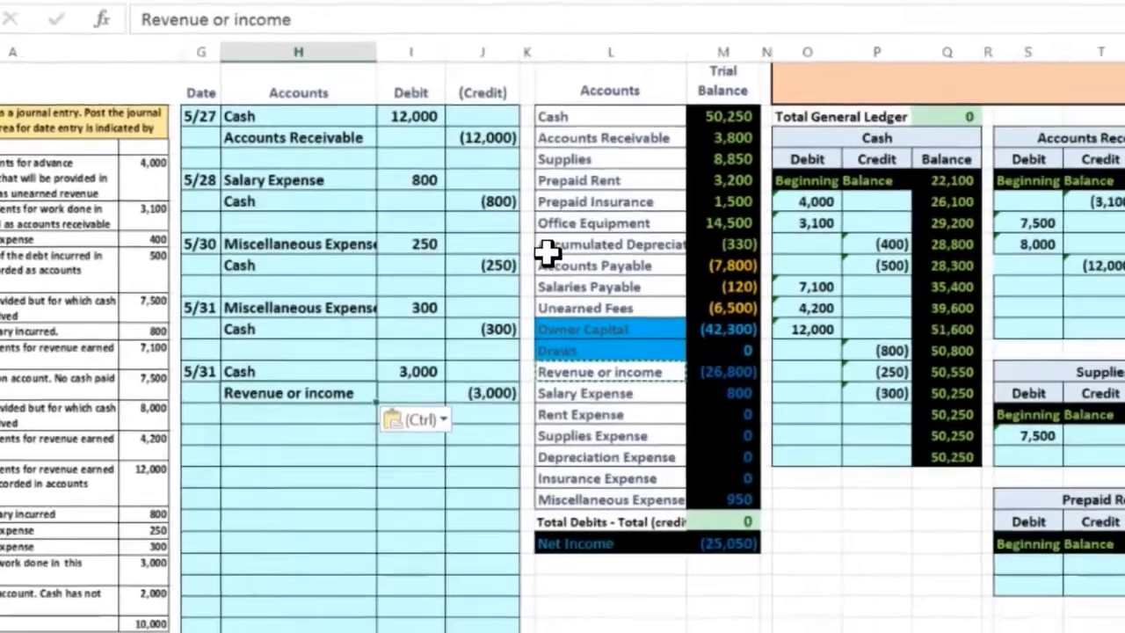
# Post the 5/31 Cash debit to the Cash ledger by linking O19 to I17 with =I17.
pyautogui.press('Right')
pyautogui.press('Right')
pyautogui.press('Right')
pyautogui.press('Right')
pyautogui.press('Right')
pyautogui.press('Down')
pyautogui.press('Right')
pyautogui.press('Right')
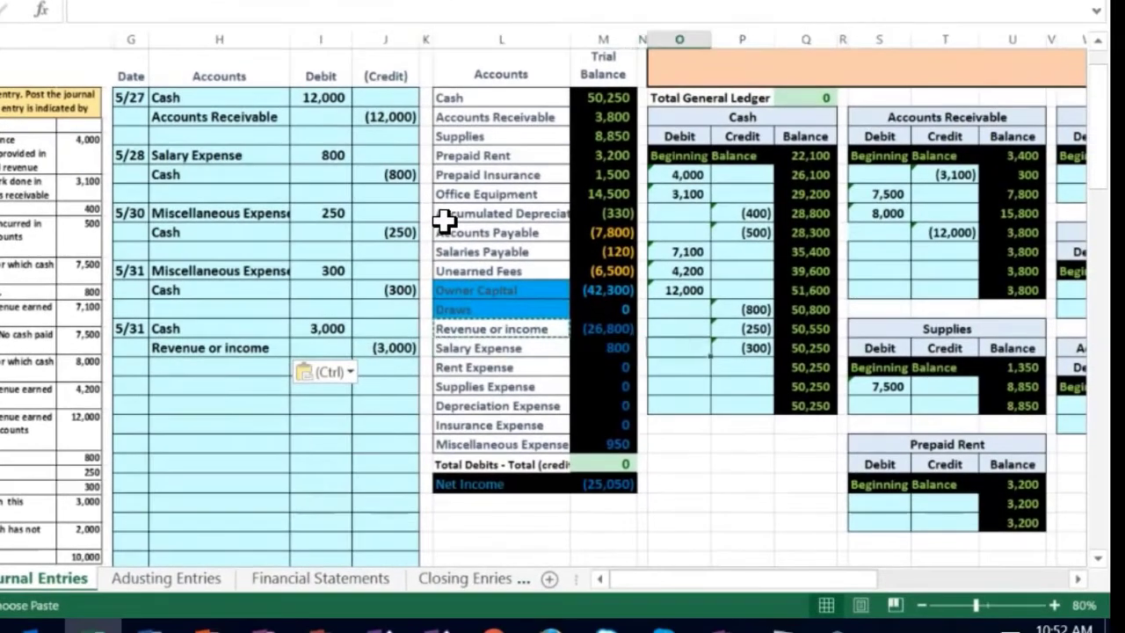
pyautogui.click(676, 382)
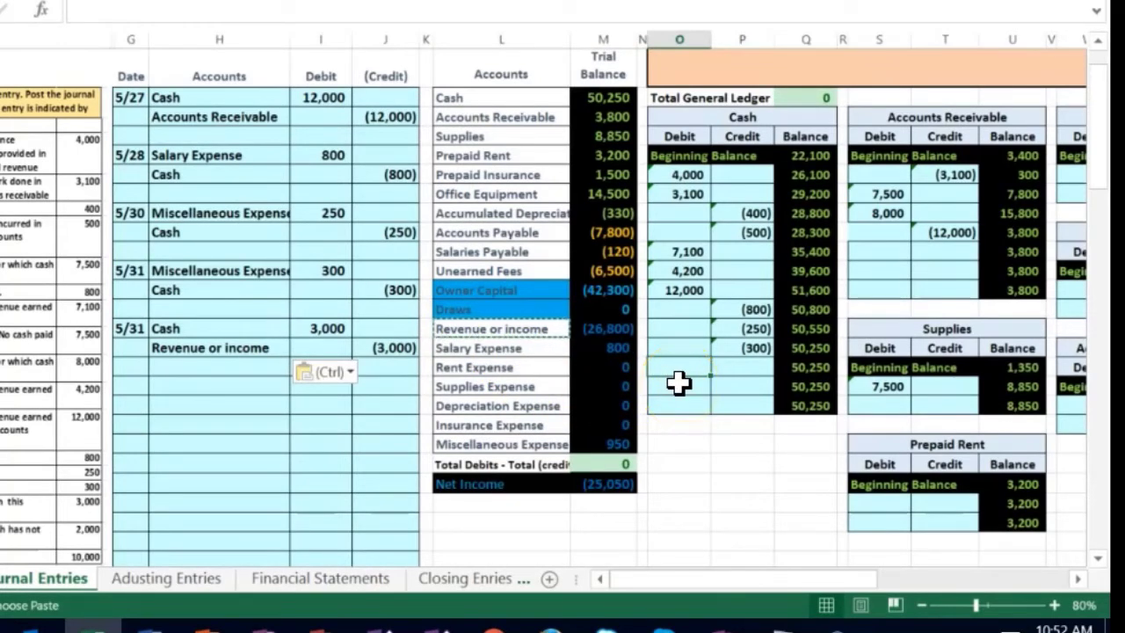
pyautogui.write('=')
pyautogui.press('Left')
pyautogui.press('Left')
pyautogui.press('Left')
pyautogui.press('Left')
pyautogui.press('Left')
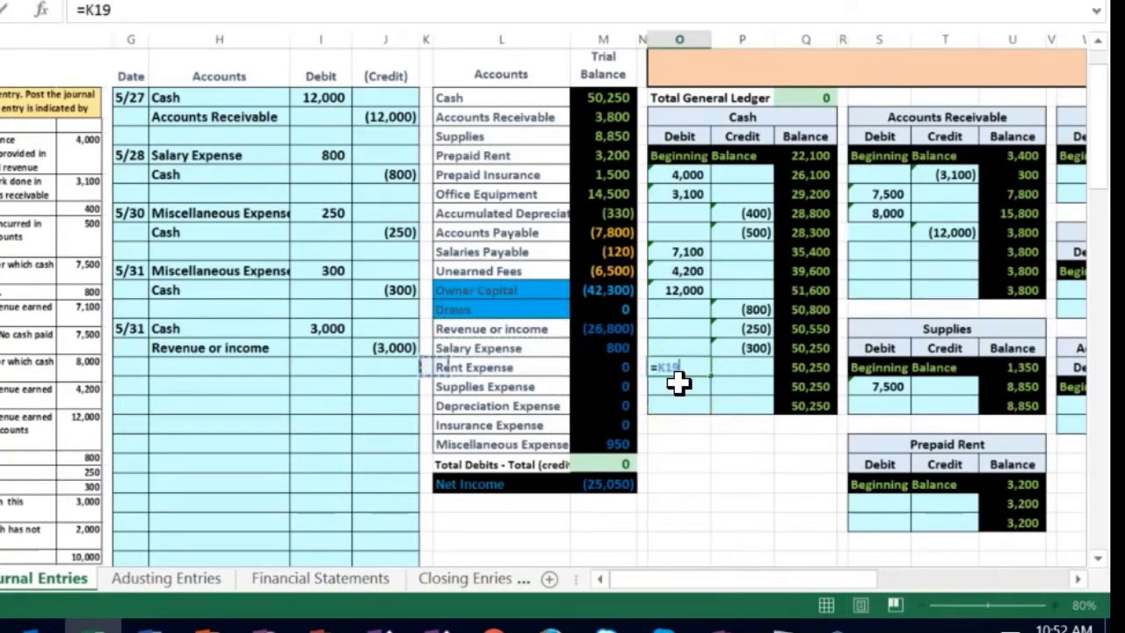
pyautogui.press('Up')
pyautogui.press('Up')
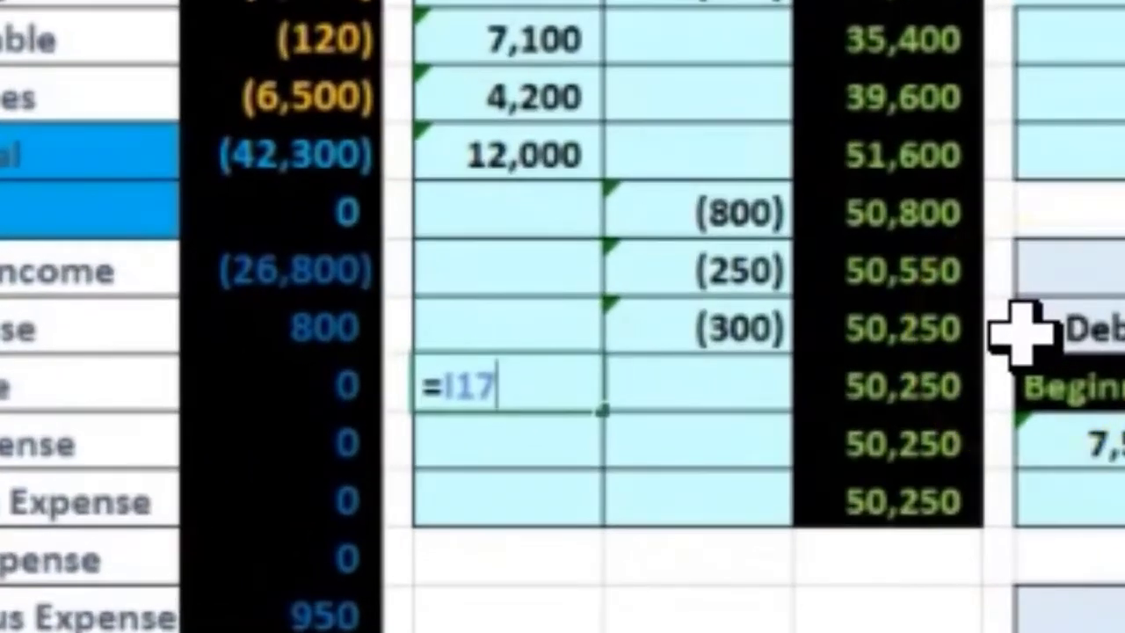
pyautogui.press('Return')
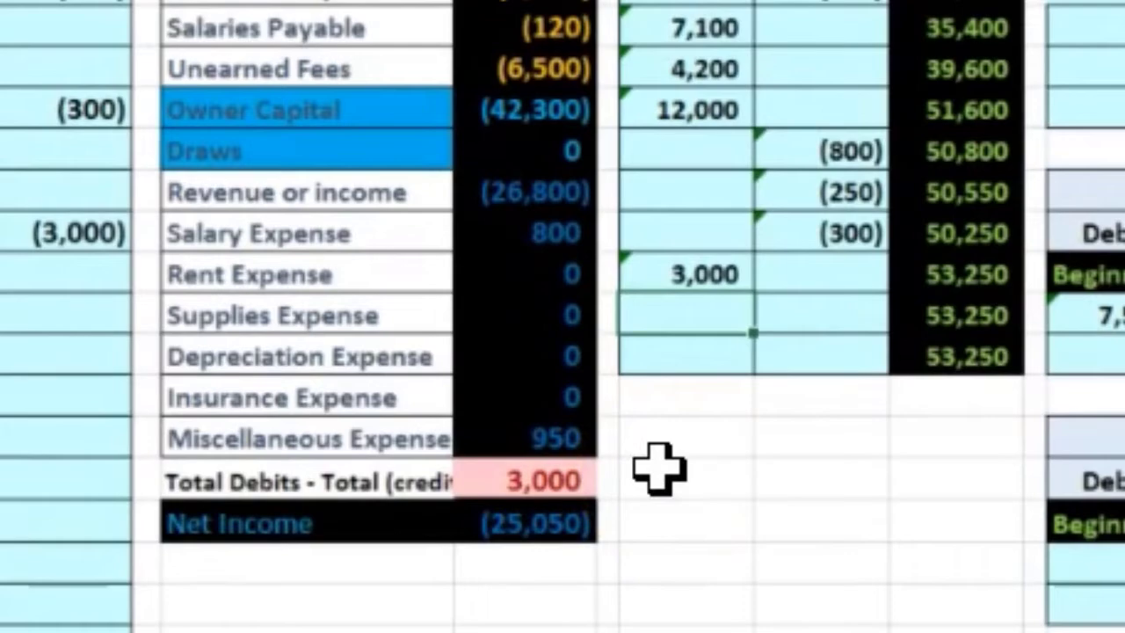
# Post the 5/31 revenue credit to the Revenue or income ledger by linking AF23 to J18 with =J18.
pyautogui.press('Right')
pyautogui.press('Right')
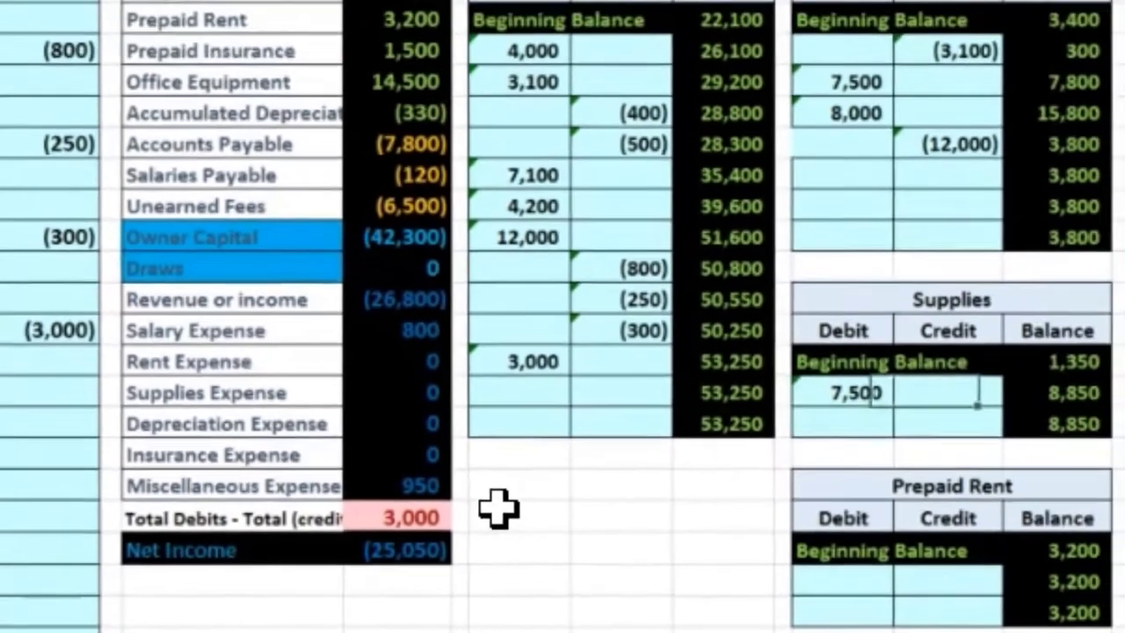
pyautogui.press('Right')
pyautogui.press('Right')
pyautogui.press('Right')
pyautogui.press('Right')
pyautogui.press('Right')
pyautogui.press('Right')
pyautogui.press('Right')
pyautogui.press('Right')
pyautogui.press('Right')
pyautogui.press('Right')
pyautogui.press('Right')
pyautogui.press('Right')
pyautogui.press('Right')
pyautogui.press('Right')
pyautogui.press('Right')
pyautogui.press('Right')
pyautogui.press('Right')
pyautogui.press('Right')
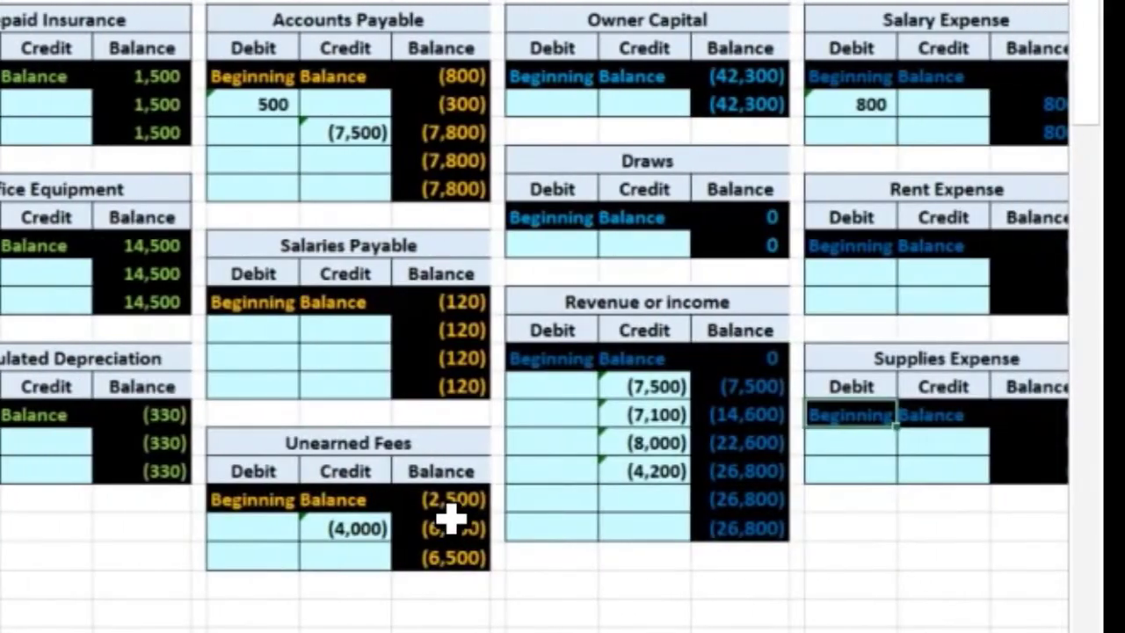
pyautogui.press('Down')
pyautogui.press('Down')
pyautogui.press('Down')
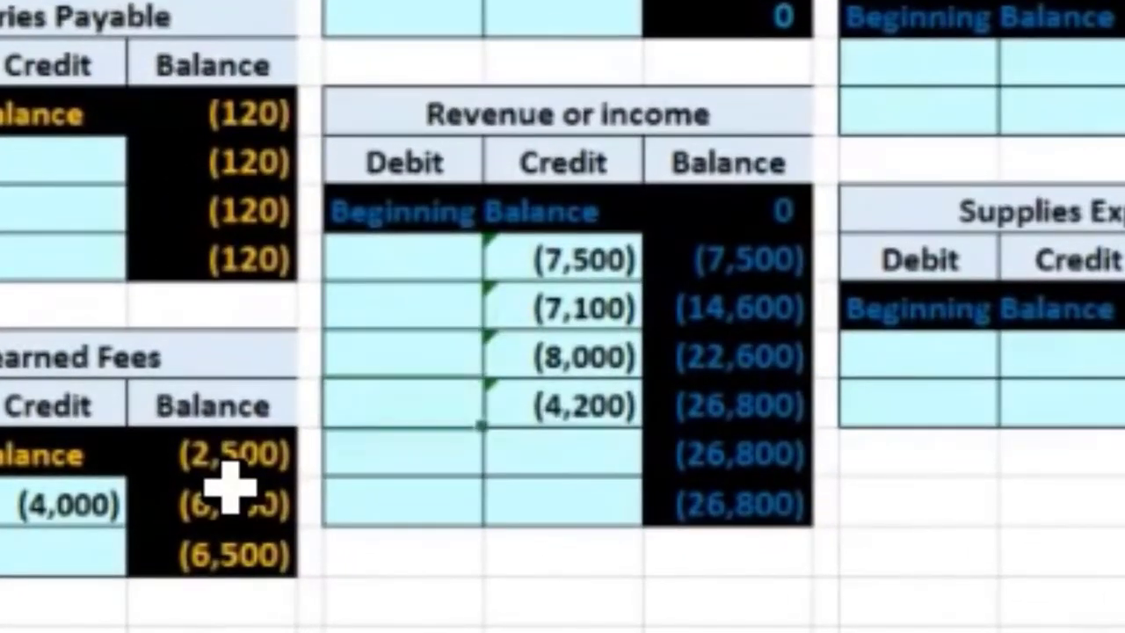
pyautogui.press('Right')
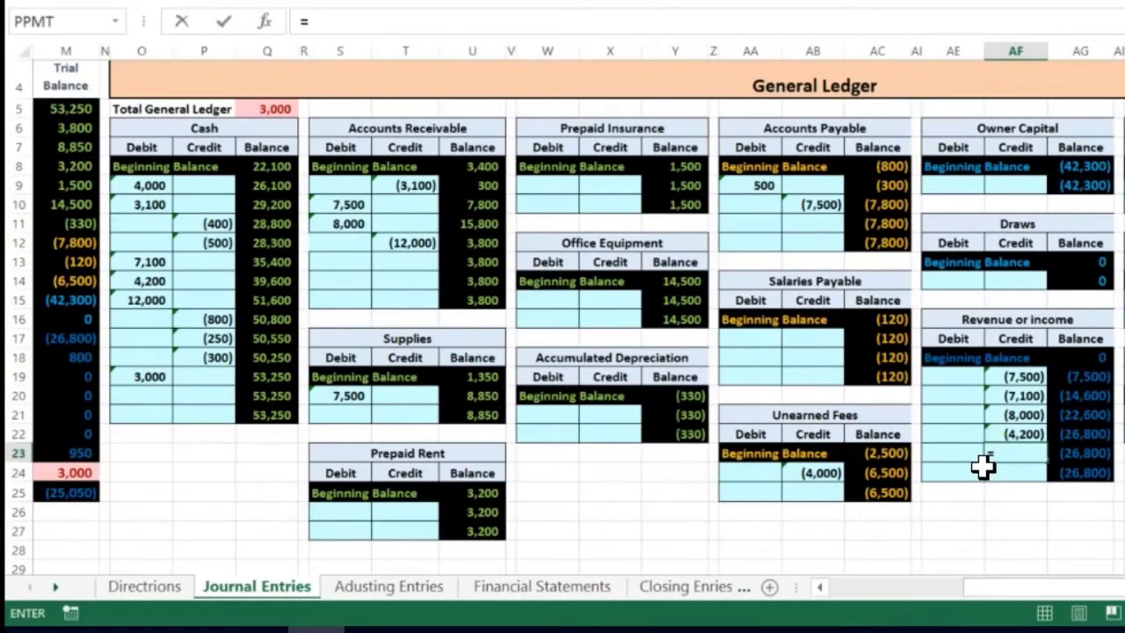
pyautogui.press('Left')
pyautogui.press('Left')
pyautogui.press('Left')
pyautogui.press('Left')
pyautogui.press('Left')
pyautogui.press('Left')
pyautogui.press('Left')
pyautogui.press('Left')
pyautogui.press('Left')
pyautogui.press('Left')
pyautogui.press('Left')
pyautogui.press('Left')
pyautogui.press('Left')
pyautogui.press('Left')
pyautogui.press('Left')
pyautogui.press('Left')
pyautogui.press('Left')
pyautogui.press('Left')
pyautogui.press('Left')
pyautogui.press('Left')
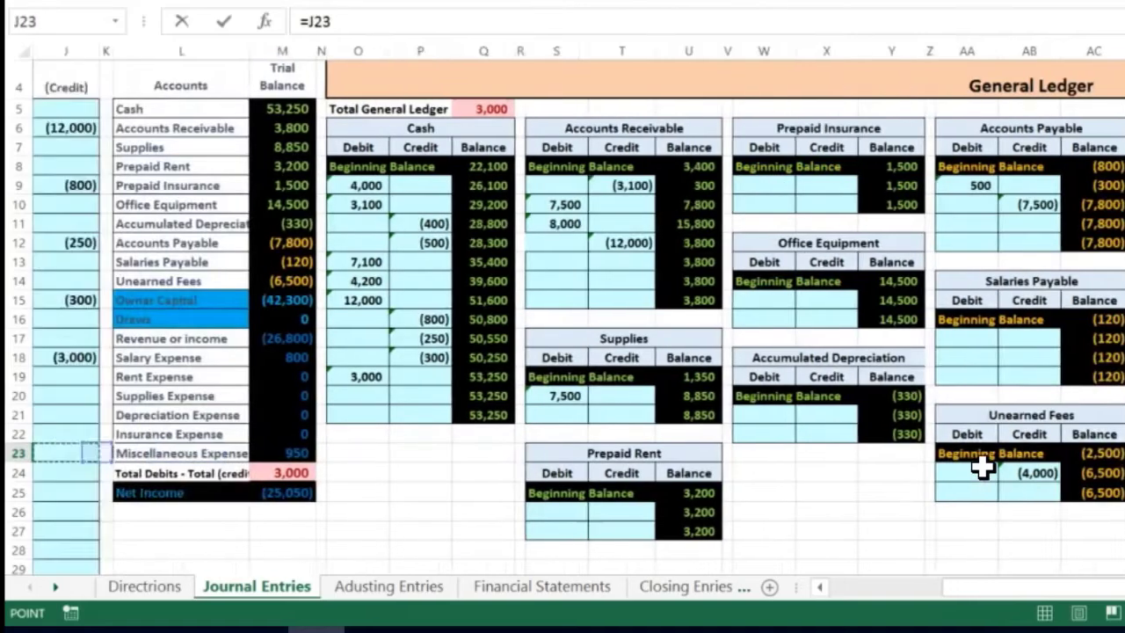
pyautogui.press('Right')
pyautogui.press('Right')
pyautogui.press('Right')
pyautogui.press('Right')
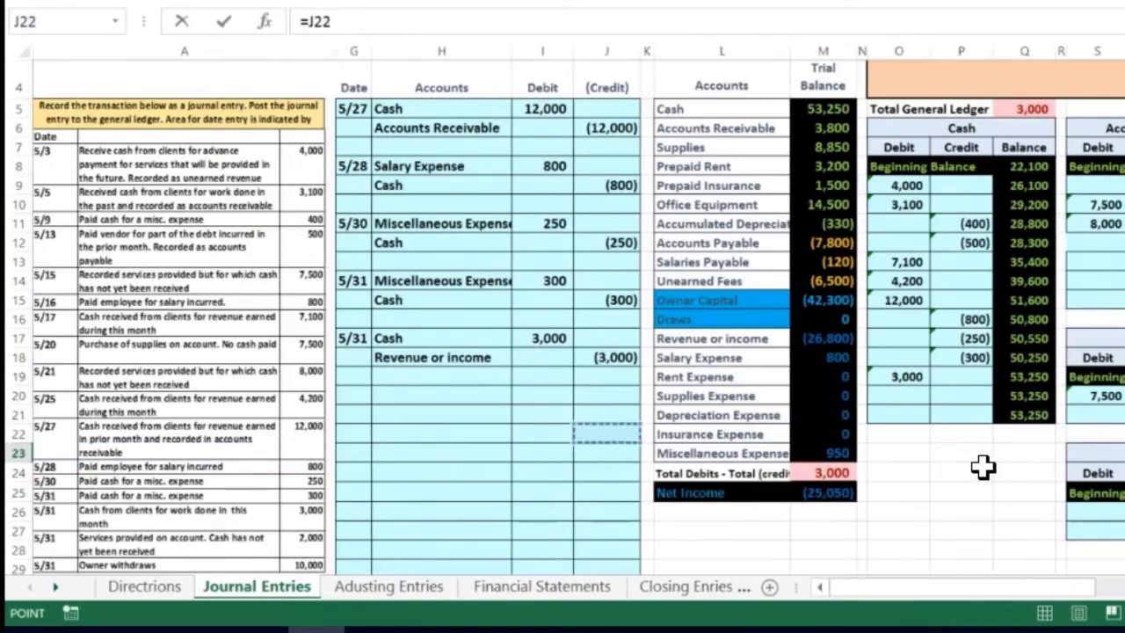
pyautogui.press('Up')
pyautogui.press('Up')
pyautogui.press('Up')
pyautogui.press('Up')
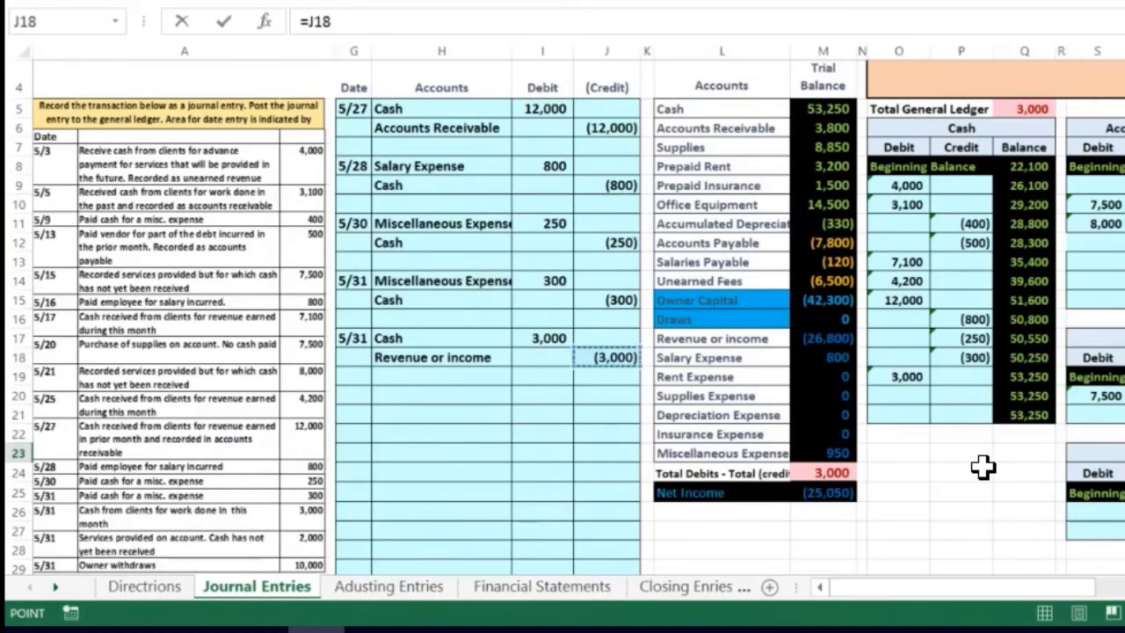
pyautogui.press('Return')
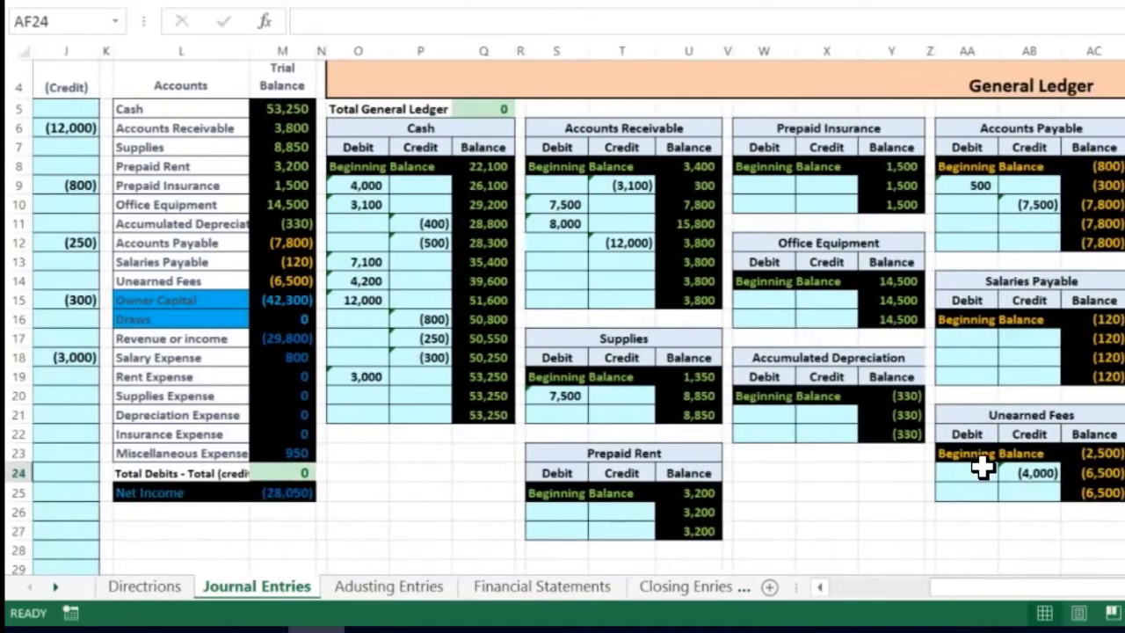
# Check the Revenue or income ledger balance against the trial balance, and review the revenue and expense amounts that make up net income.
pyautogui.press('Right')
pyautogui.press('Right')
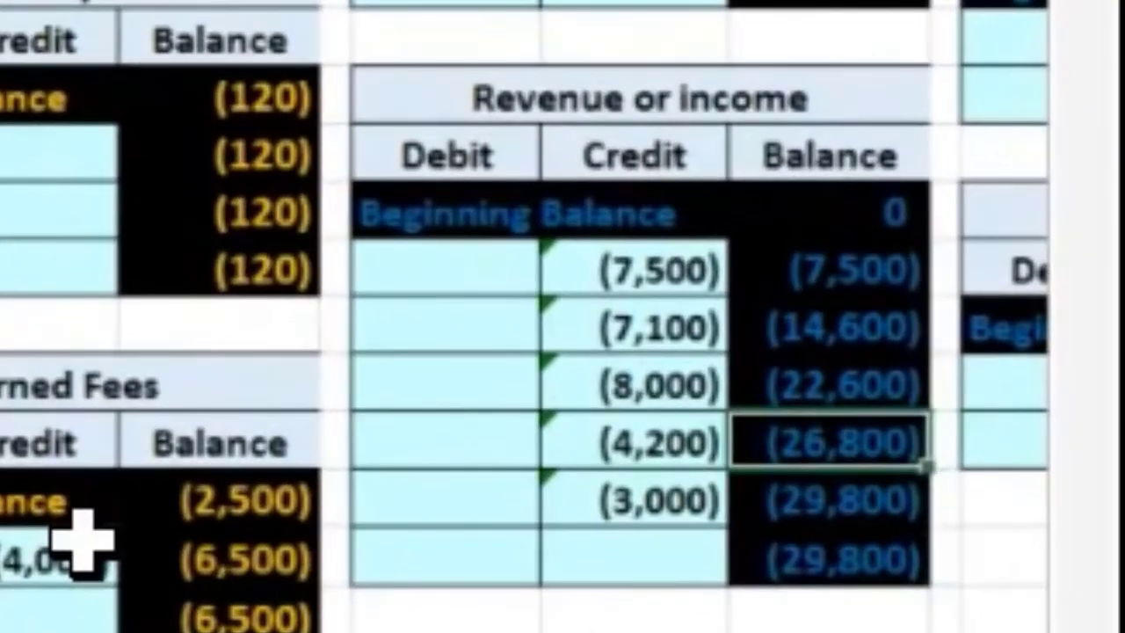
pyautogui.press('Down')
pyautogui.press('Left')
pyautogui.press('Left')
pyautogui.press('Left')
pyautogui.press('Left')
pyautogui.press('Left')
pyautogui.press('Left')
pyautogui.press('Left')
pyautogui.press('Left')
pyautogui.press('Left')
pyautogui.press('Left')
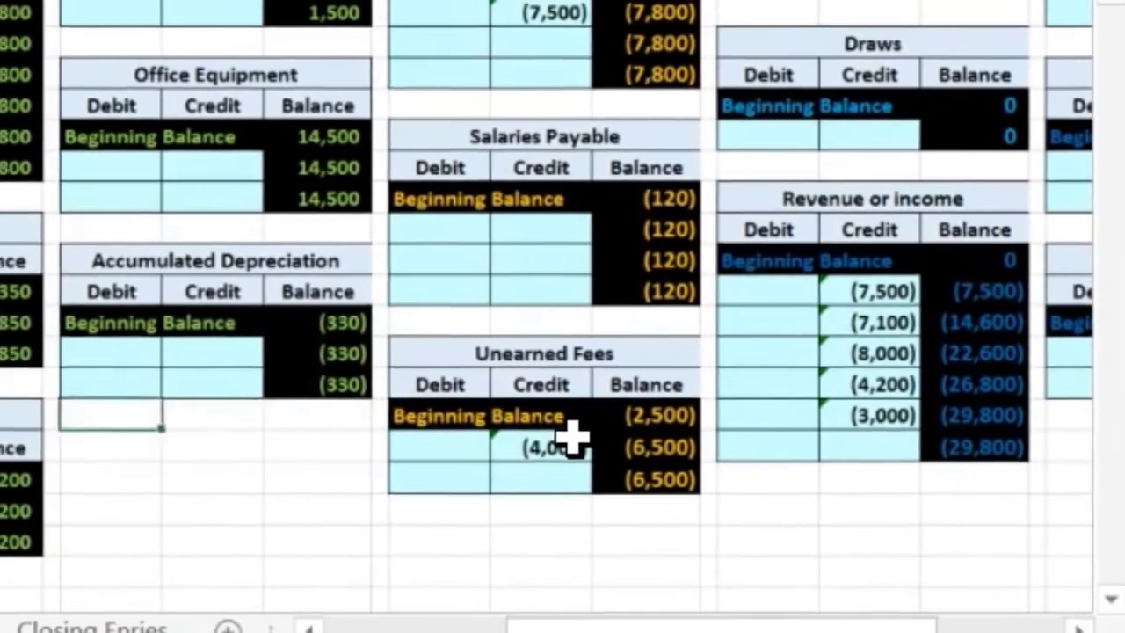
pyautogui.press('Left')
pyautogui.press('Left')
pyautogui.press('Left')
pyautogui.press('Left')
pyautogui.press('Left')
pyautogui.press('Left')
pyautogui.press('Left')
pyautogui.press('Left')
pyautogui.press('Left')
pyautogui.press('Left')
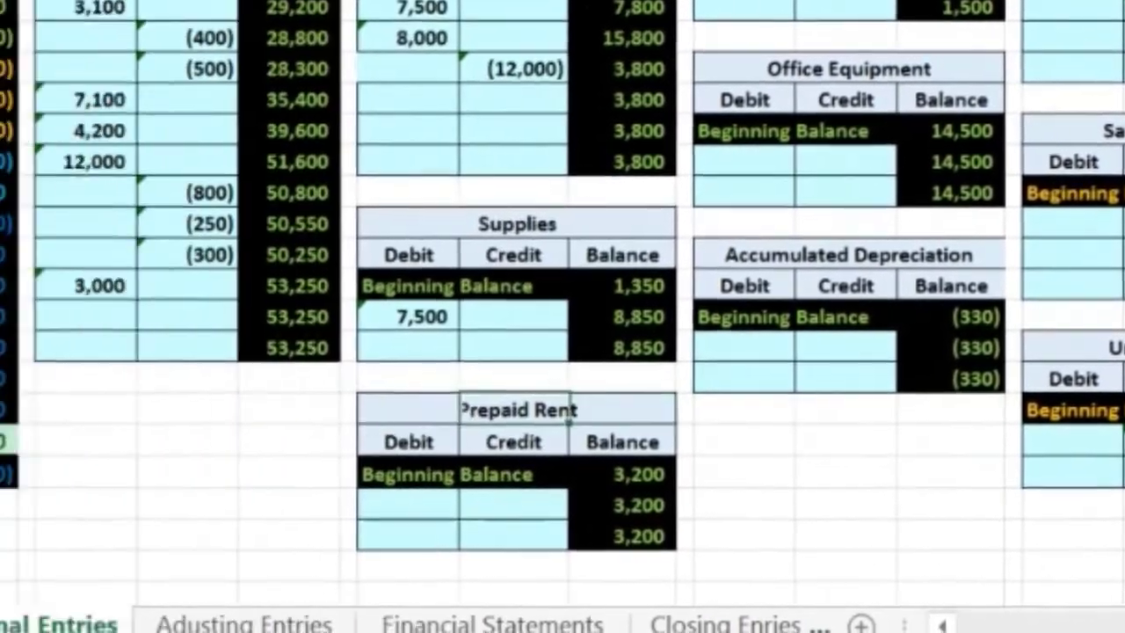
pyautogui.press('Up')
pyautogui.press('Up')
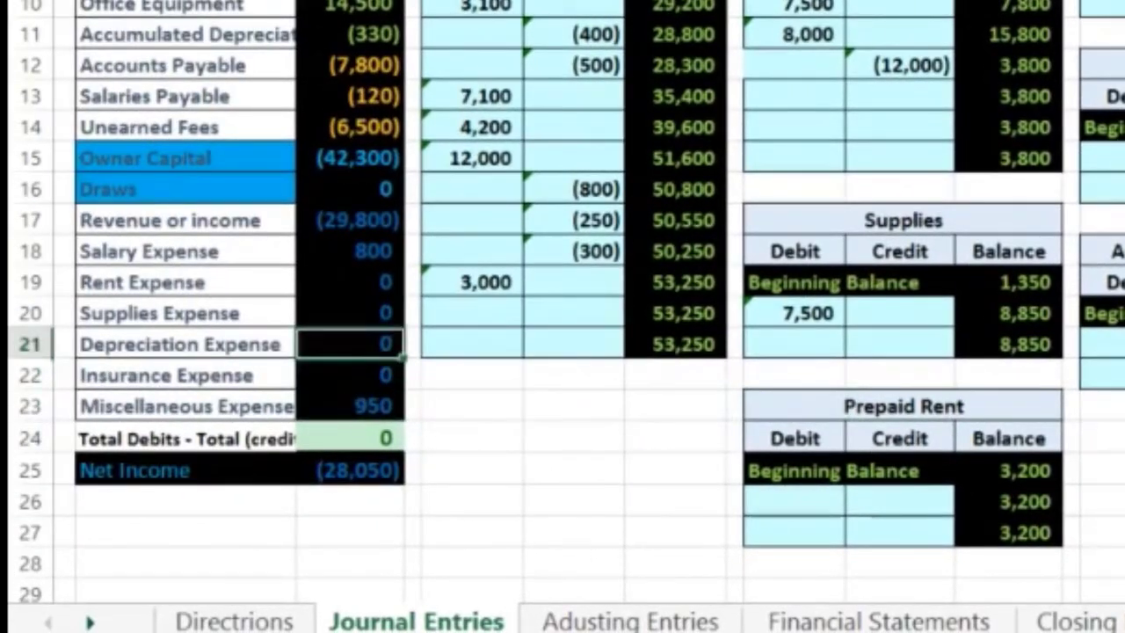
pyautogui.press('Up')
pyautogui.press('Up')
pyautogui.press('Up')
pyautogui.press('Up')
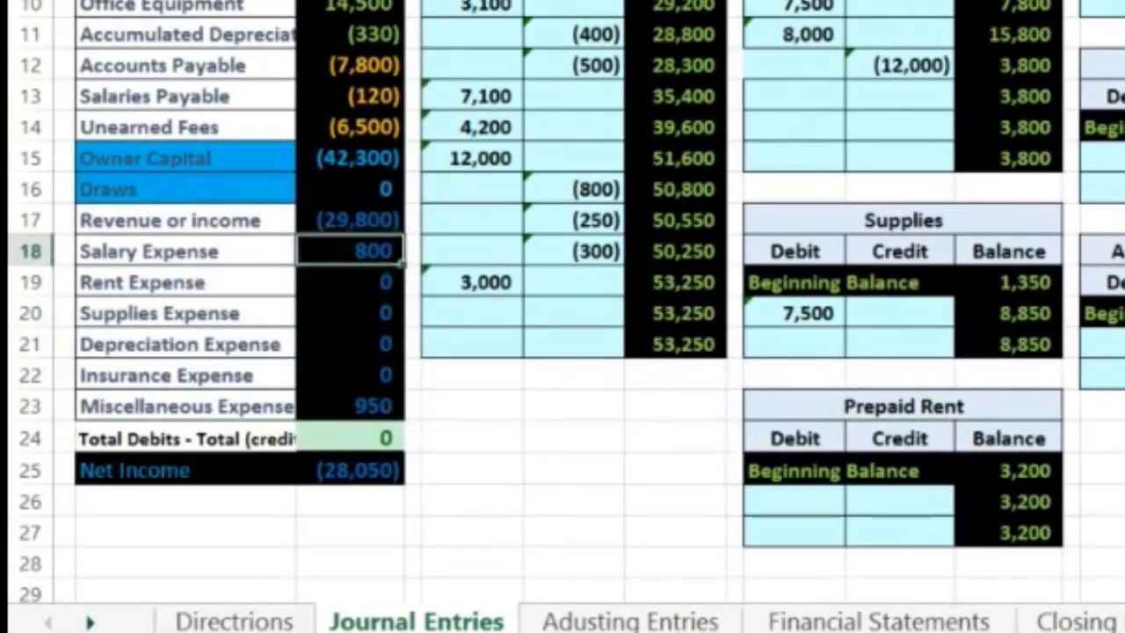
pyautogui.hscroll(-1, 562, 302)
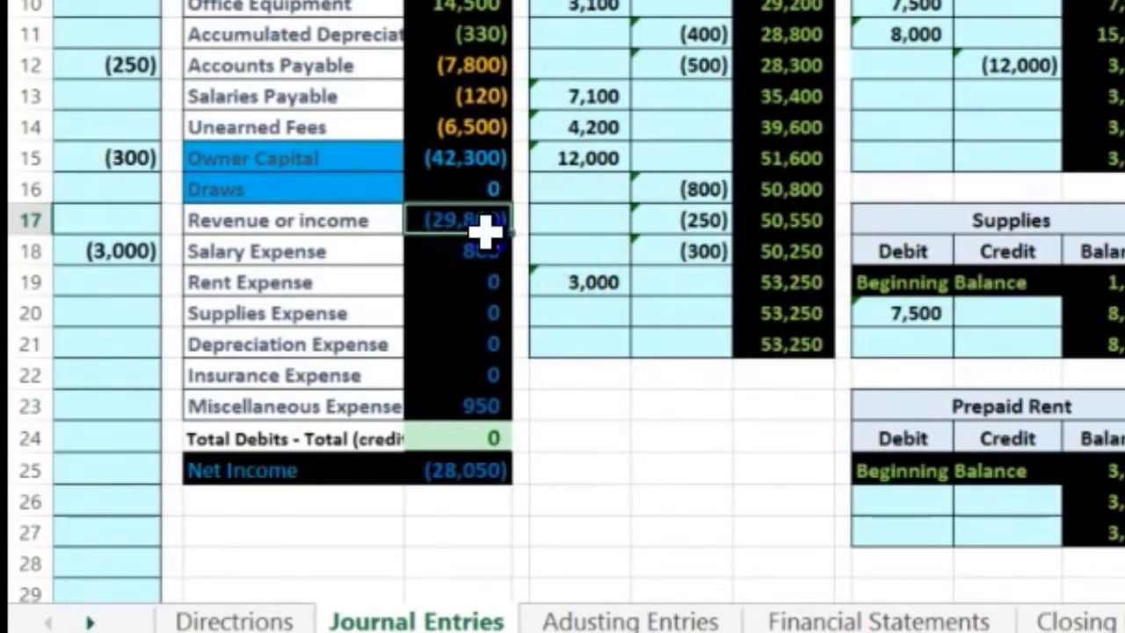
pyautogui.moveTo(482, 225); pyautogui.dragTo(492, 397)
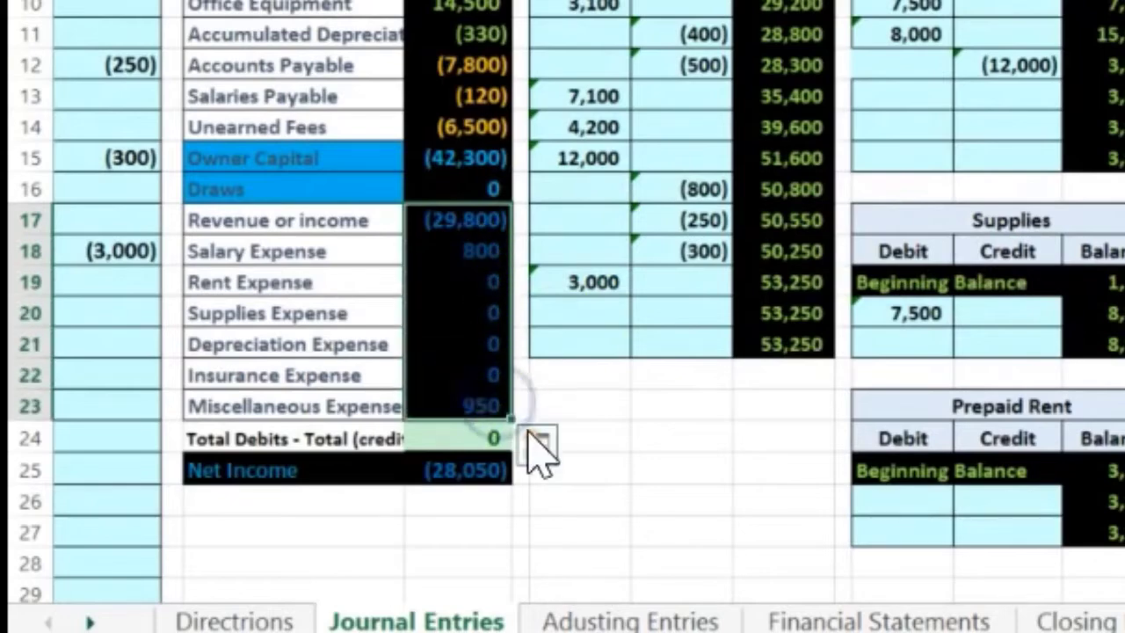
# Enter the date 5/31 in G20 to start the journal entry for services provided on account.
pyautogui.press('Left')
pyautogui.press('Left')
pyautogui.press('Left')
pyautogui.press('Left')
pyautogui.press('Left')
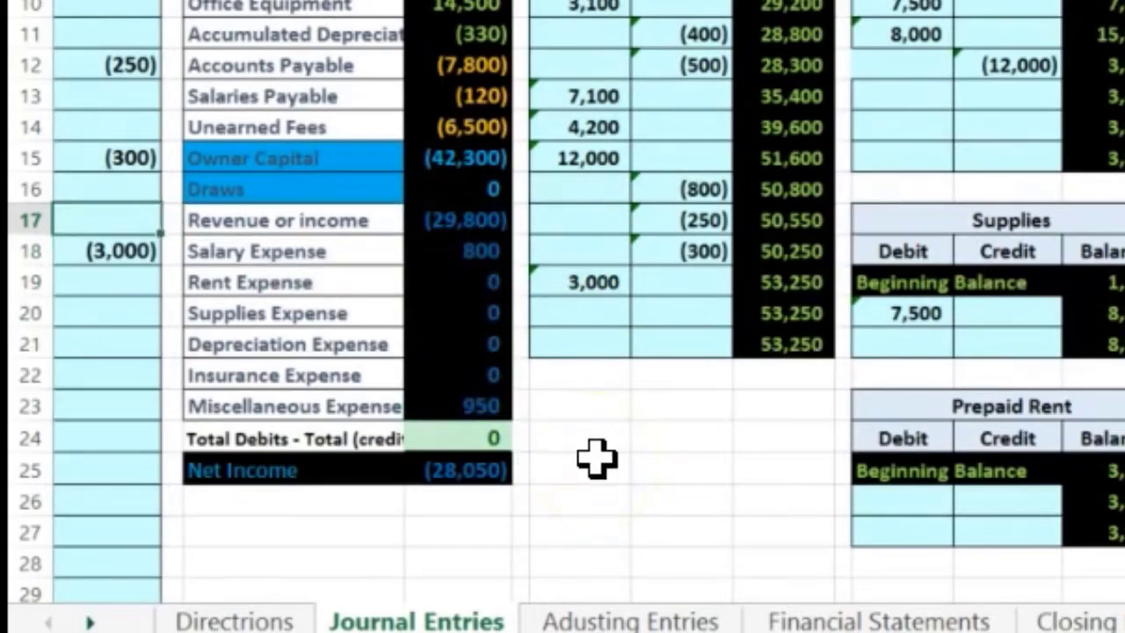
pyautogui.press('Left')
pyautogui.press('Right')
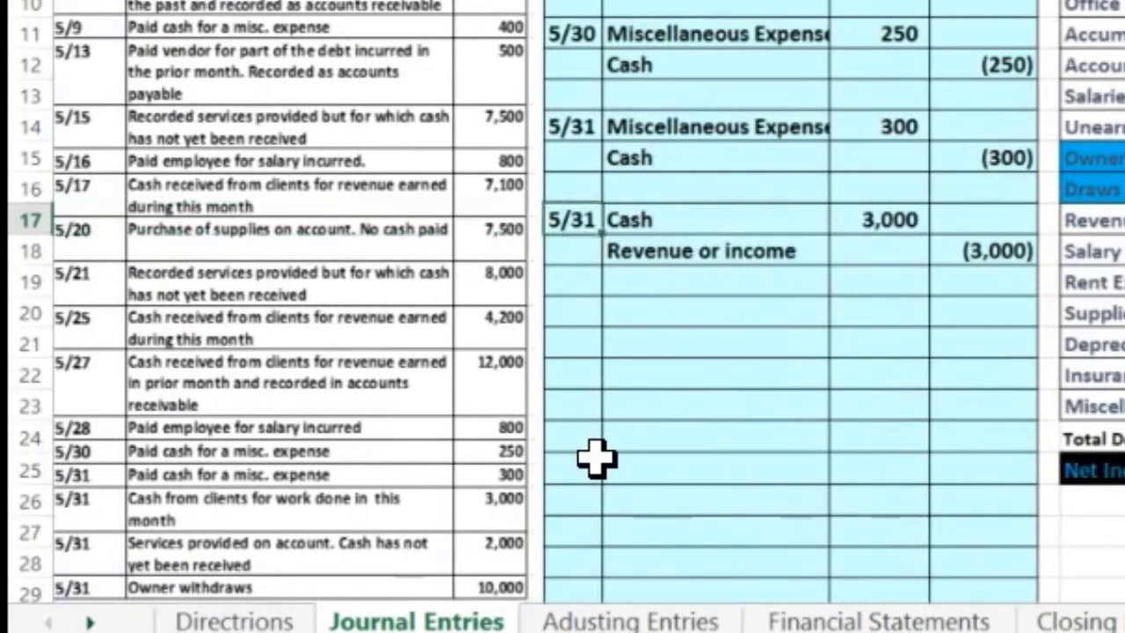
pyautogui.press('Down')
pyautogui.press('Down')
pyautogui.press('Down')
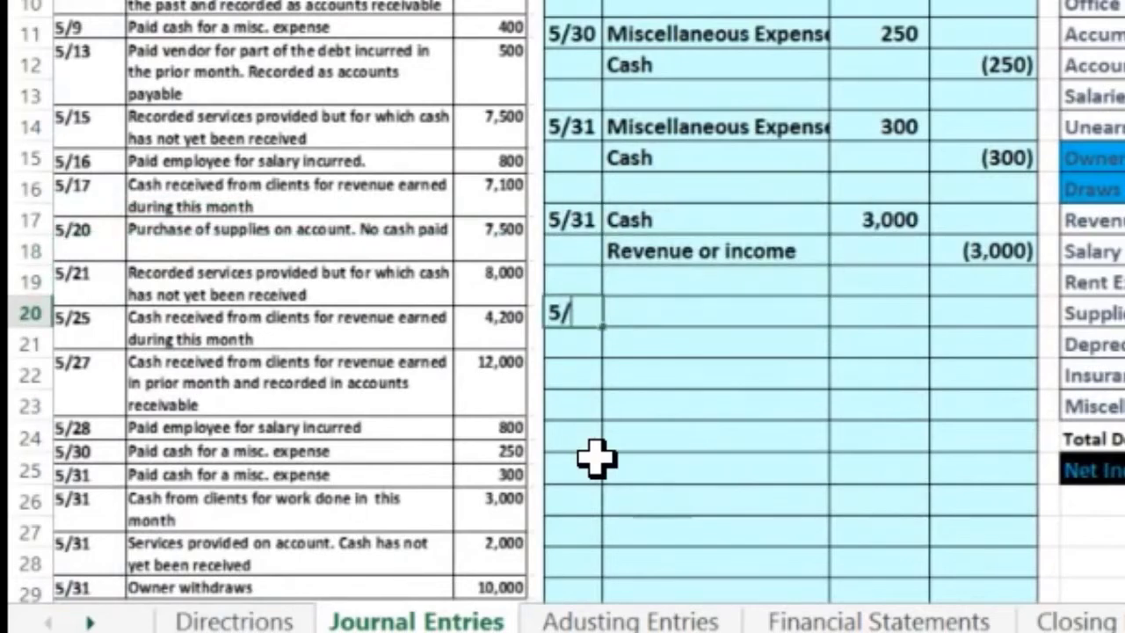
pyautogui.press('Return')
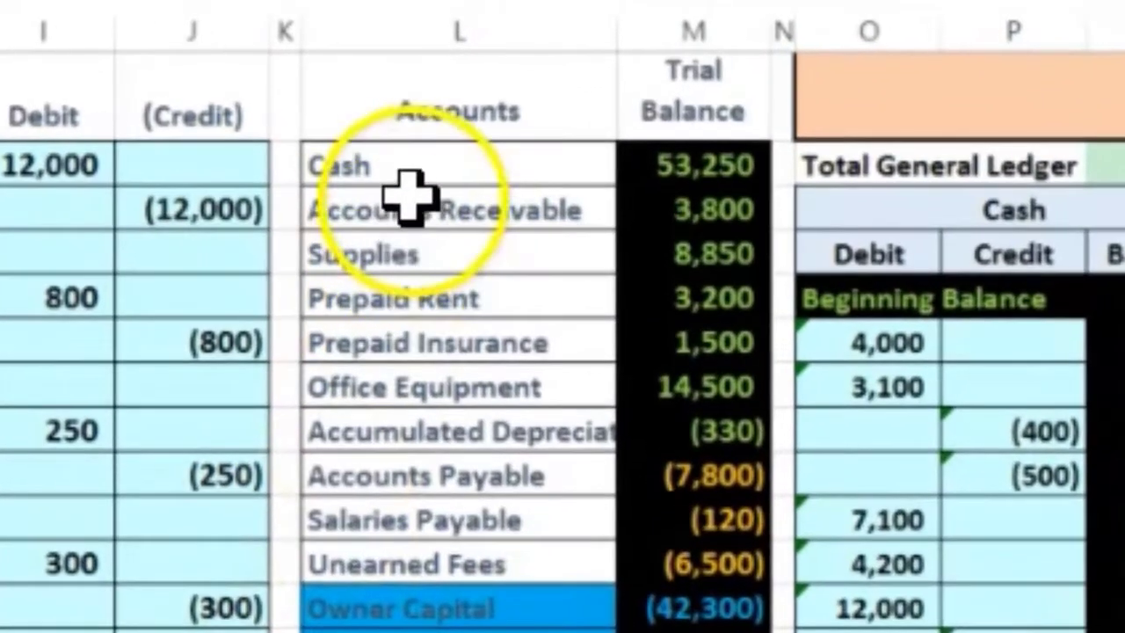
# Copy the Accounts Receivable account name from the trial balance into H20 as values for the 5/31 entry's debit line.
pyautogui.click(654, 219)
pyautogui.click(673, 218)
pyautogui.hotkey('ctrl', 'v')
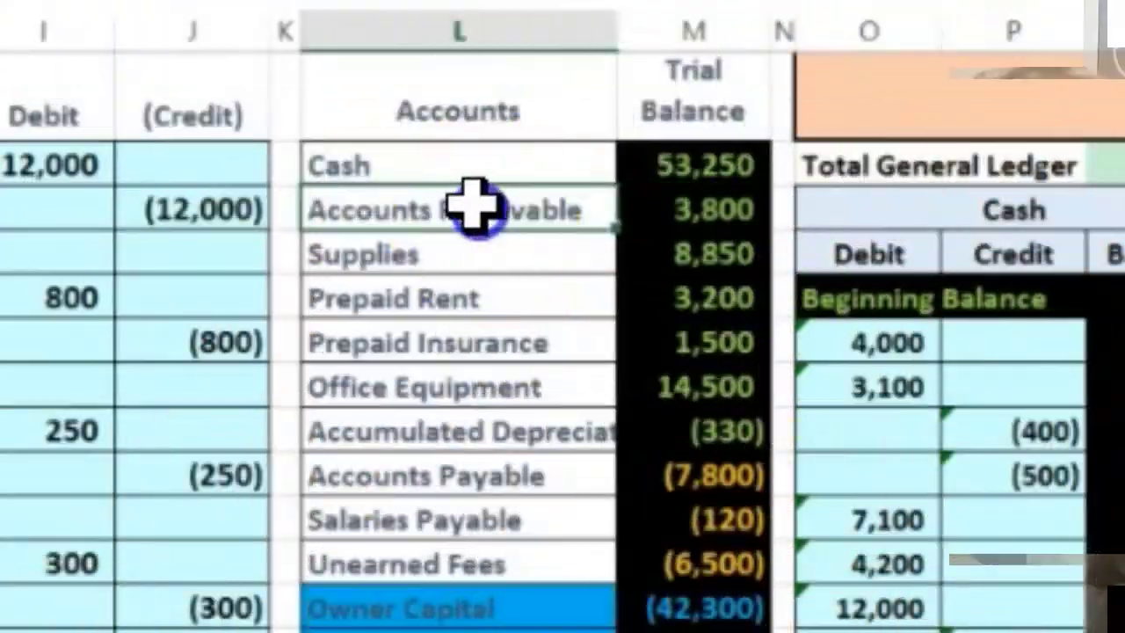
pyautogui.click(474, 205)
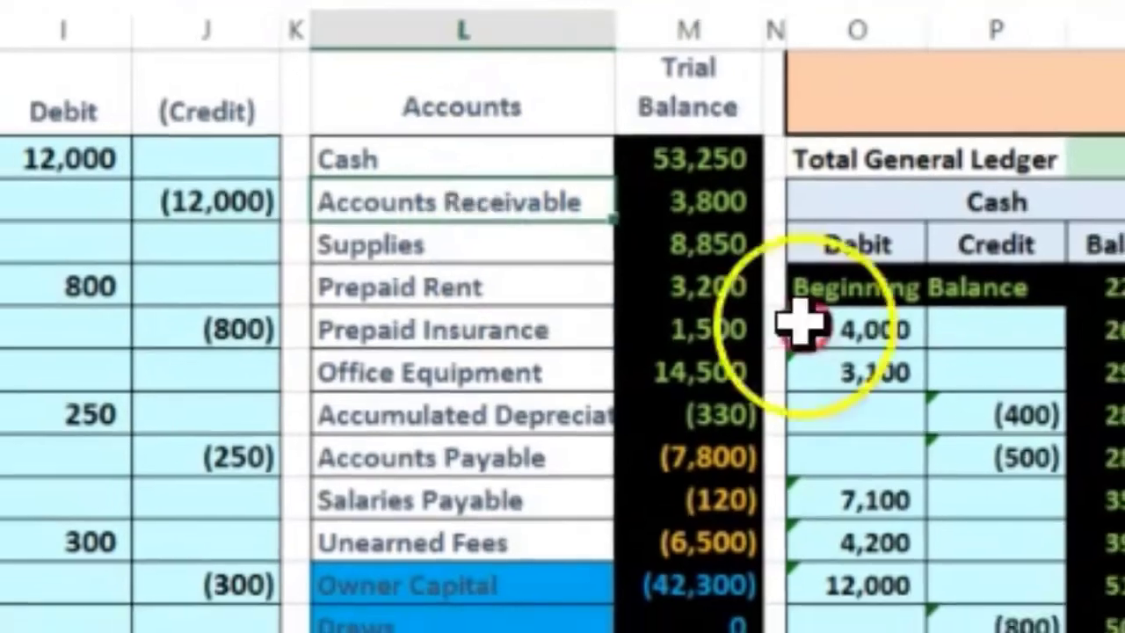
pyautogui.rightClick(484, 209)
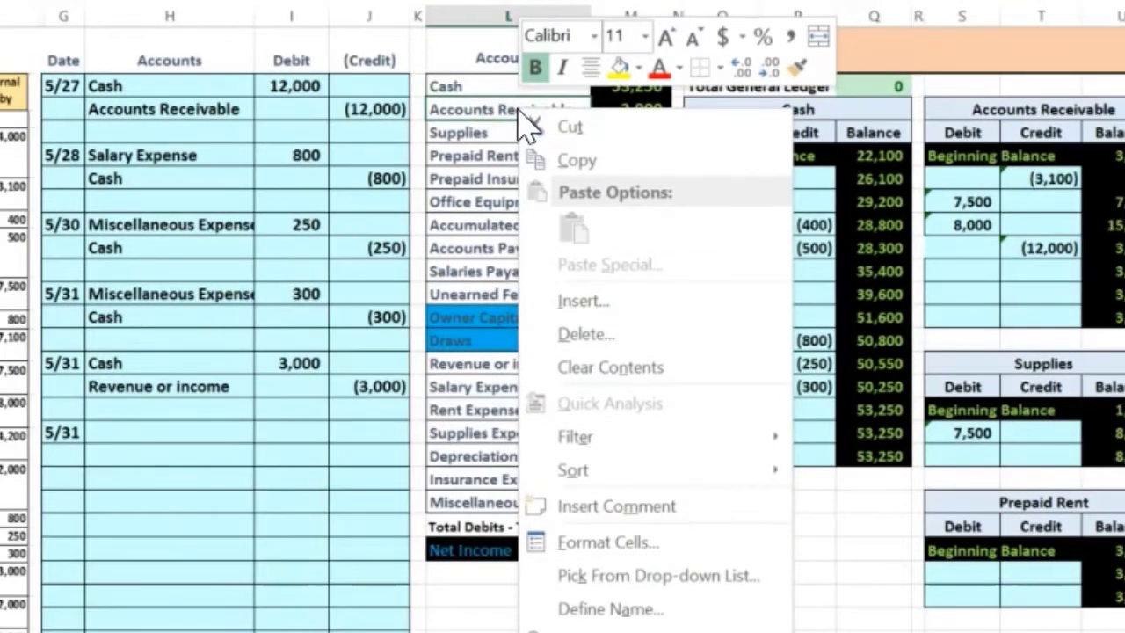
pyautogui.click(572, 162)
pyautogui.click(149, 430)
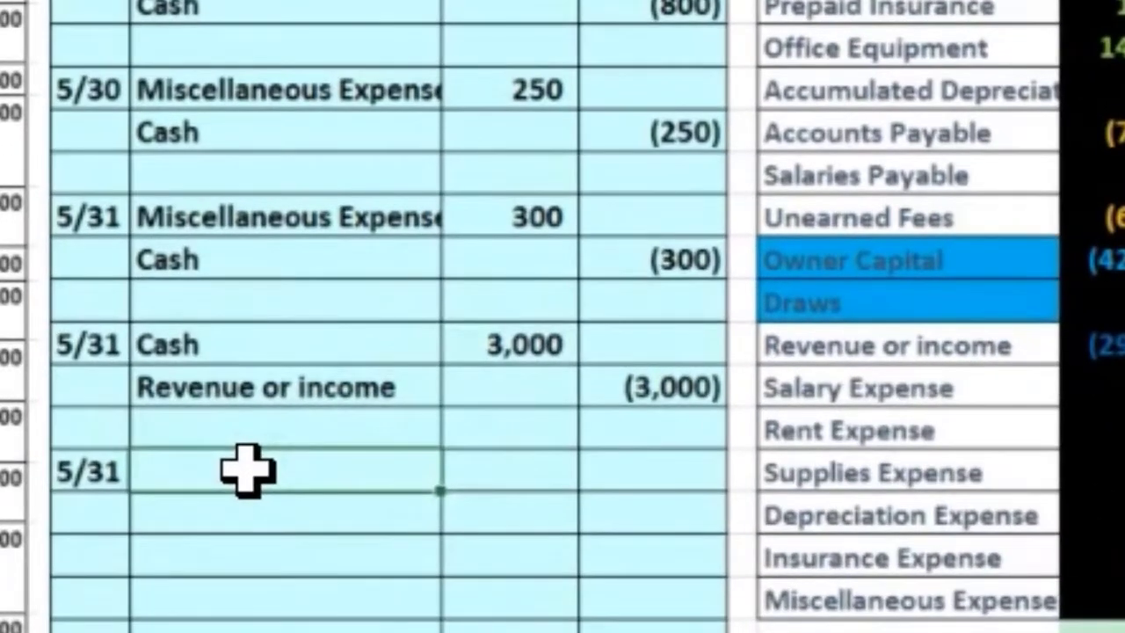
pyautogui.rightClick(248, 472)
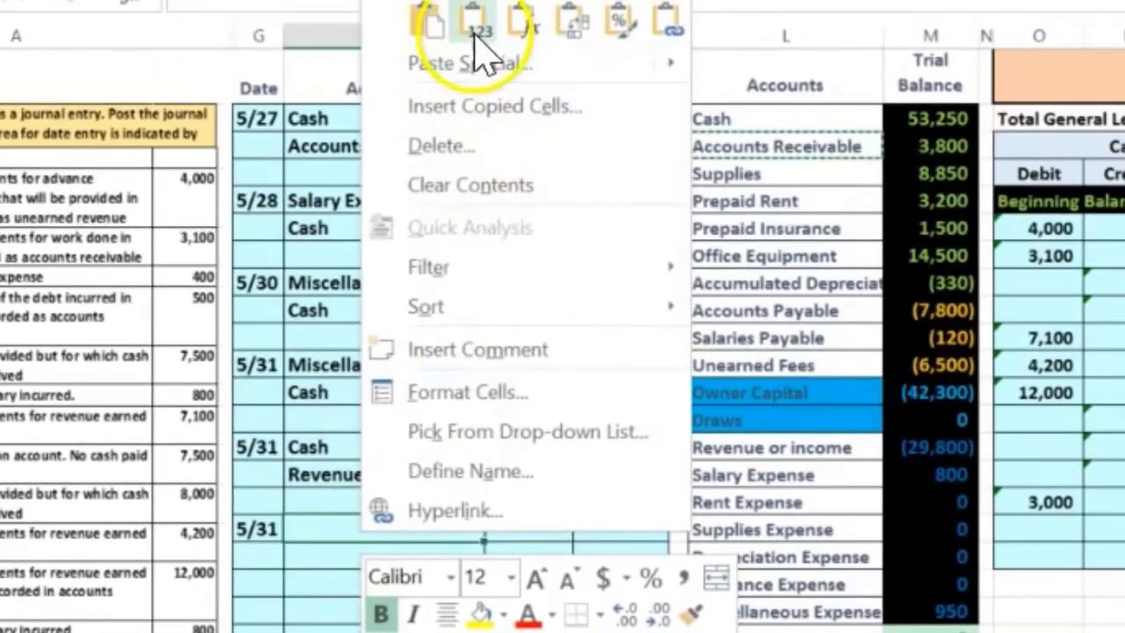
pyautogui.click(471, 28)
pyautogui.click(471, 27)
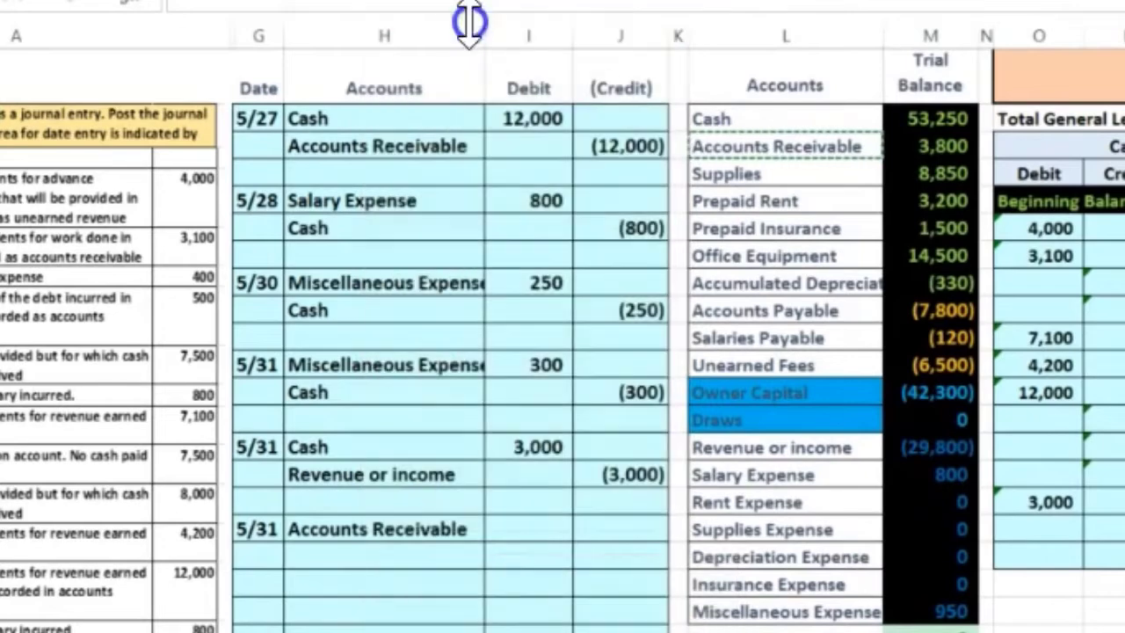
# Enter the 5/31 entry's amounts: a debit of 2000 in I20 and a credit of -2000 in J21.
pyautogui.scroll(-2, 502, 400)
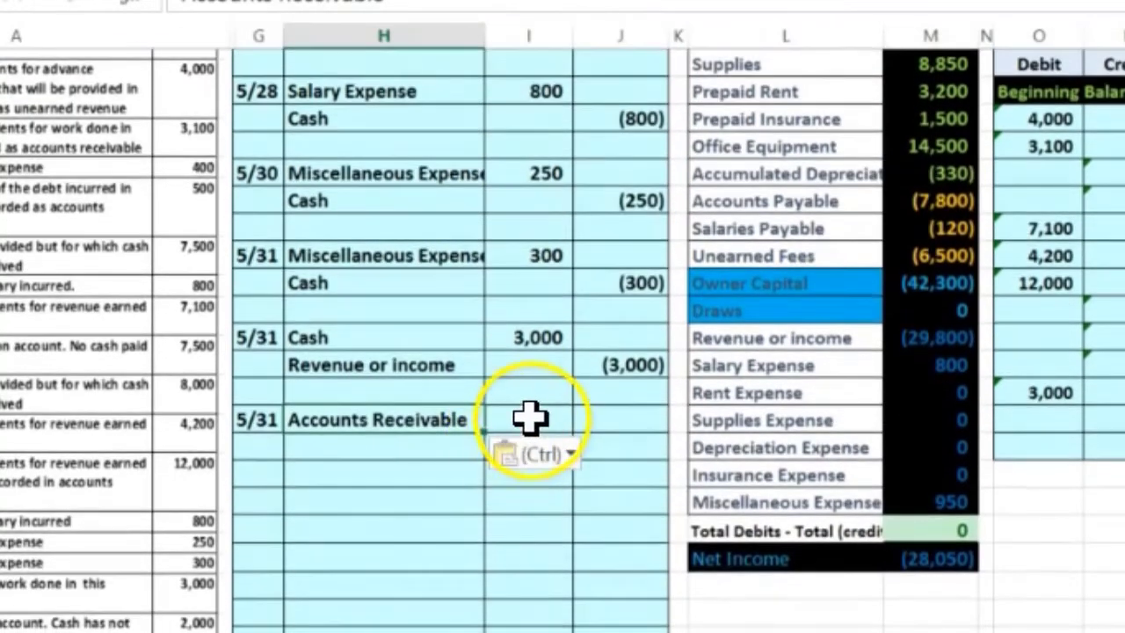
pyautogui.click(532, 420)
pyautogui.write('2,0')
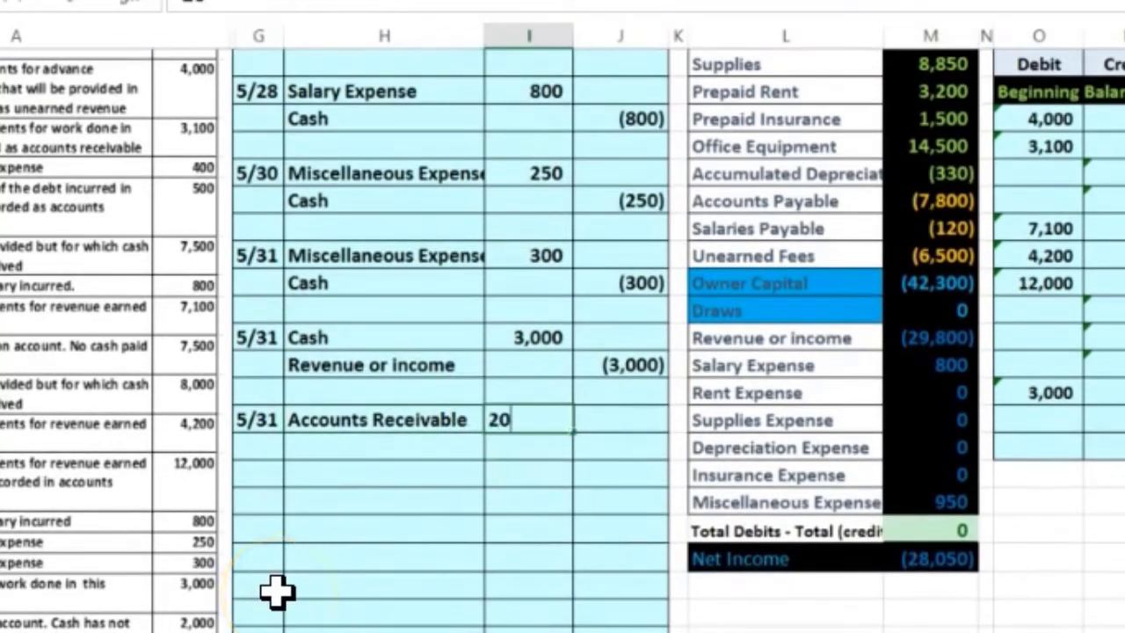
pyautogui.write('00')
pyautogui.press('Return')
pyautogui.press('Tab')
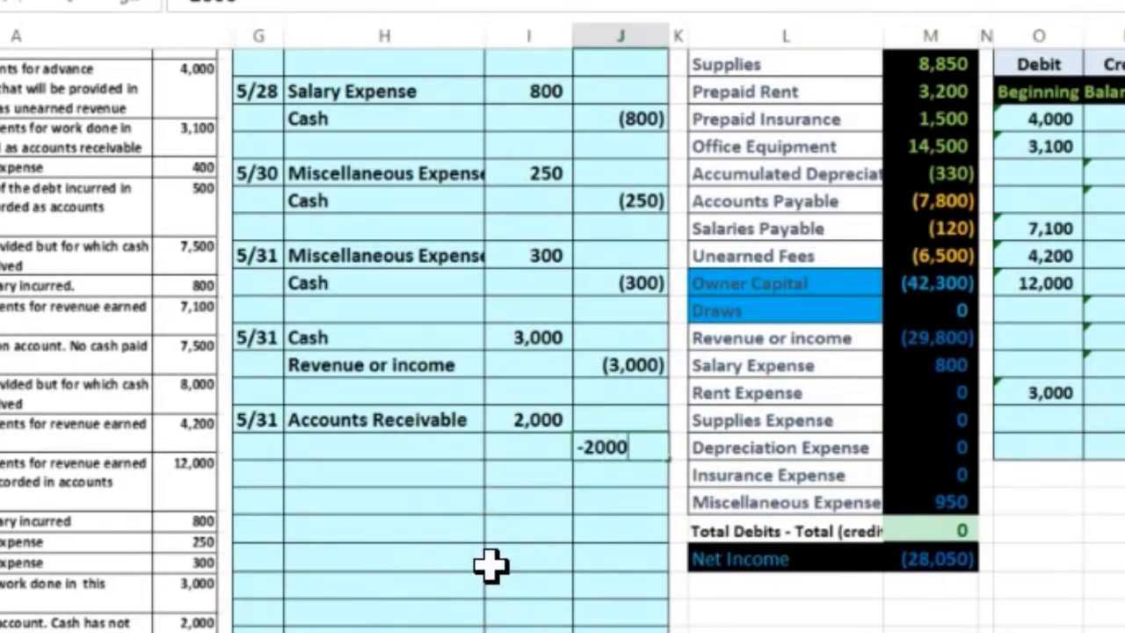
pyautogui.press('Return')
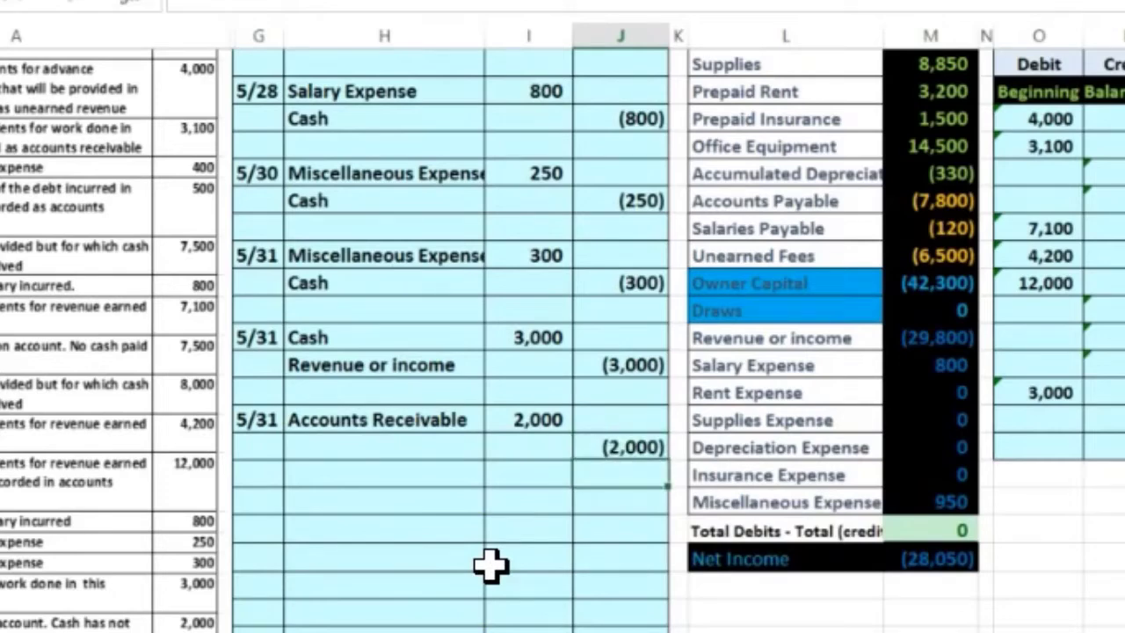
# Review the trial balance account groups and copy the Revenue or income account name into H21 as the credit account.
pyautogui.scroll(1, 490, 568)
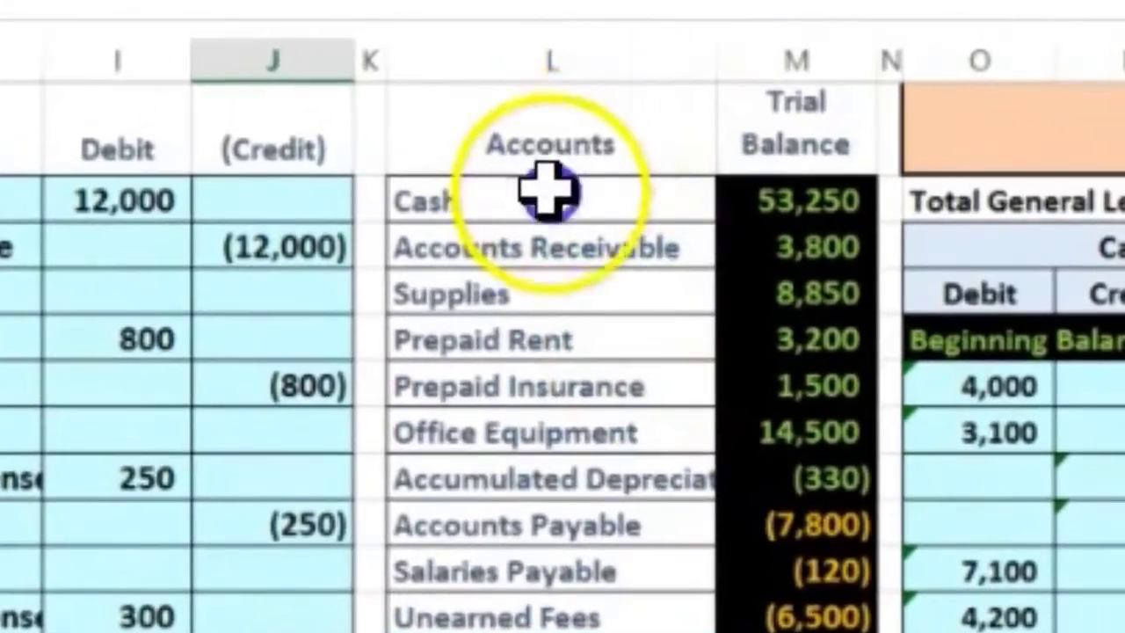
pyautogui.moveTo(547, 188); pyautogui.dragTo(854, 490)
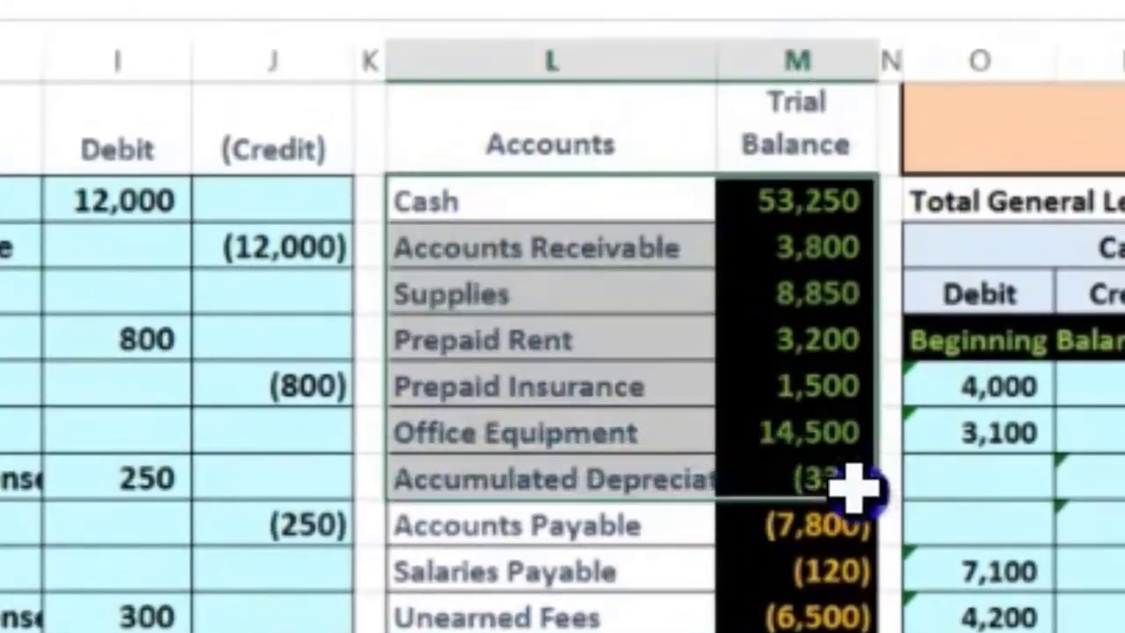
pyautogui.moveTo(615, 520); pyautogui.dragTo(765, 606)
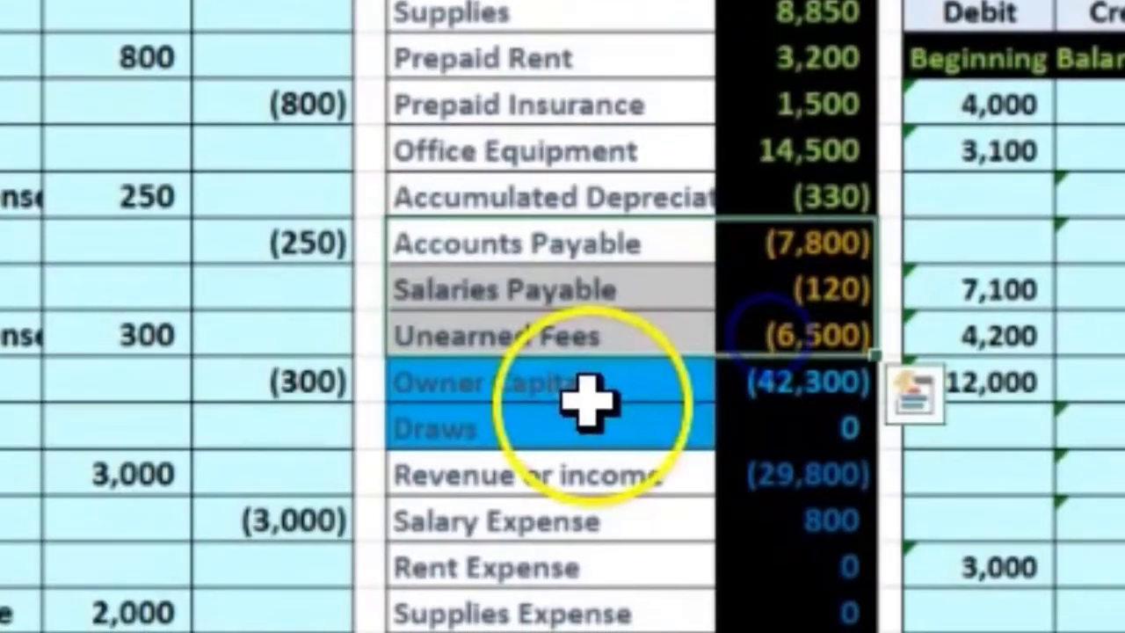
pyautogui.moveTo(587, 400); pyautogui.dragTo(753, 414)
pyautogui.moveTo(603, 490); pyautogui.dragTo(790, 488)
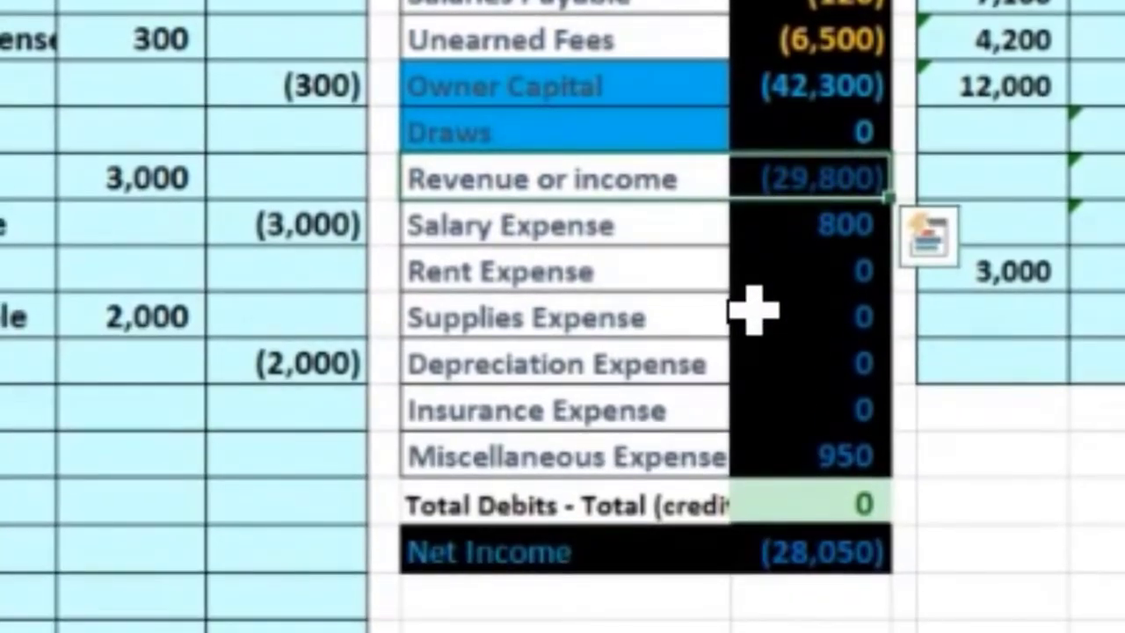
pyautogui.click(585, 171)
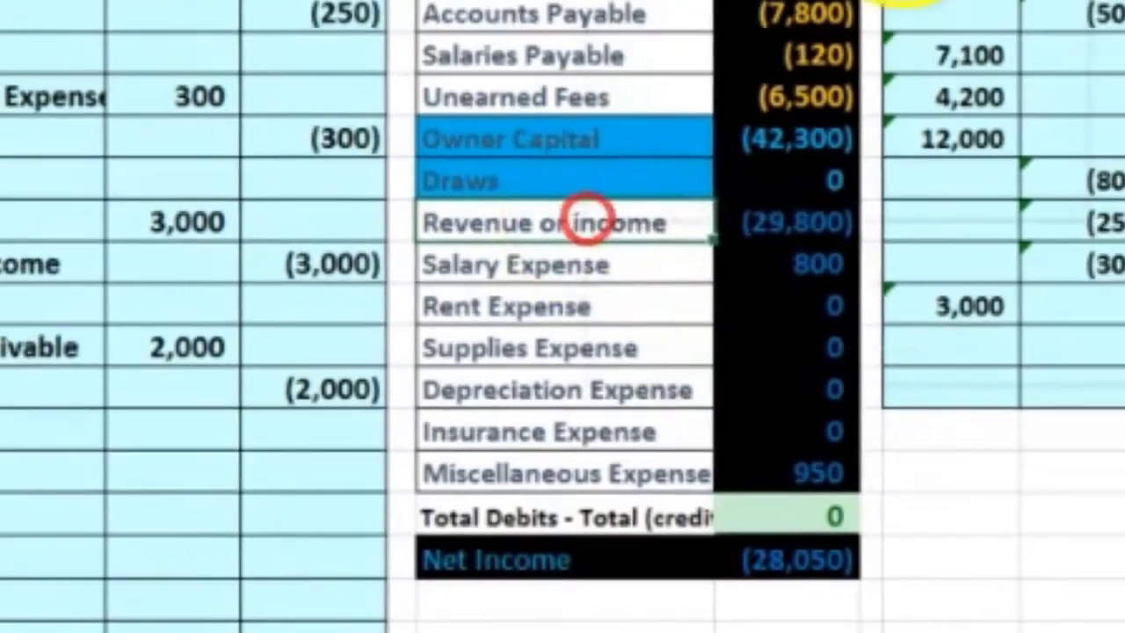
pyautogui.rightClick(585, 220)
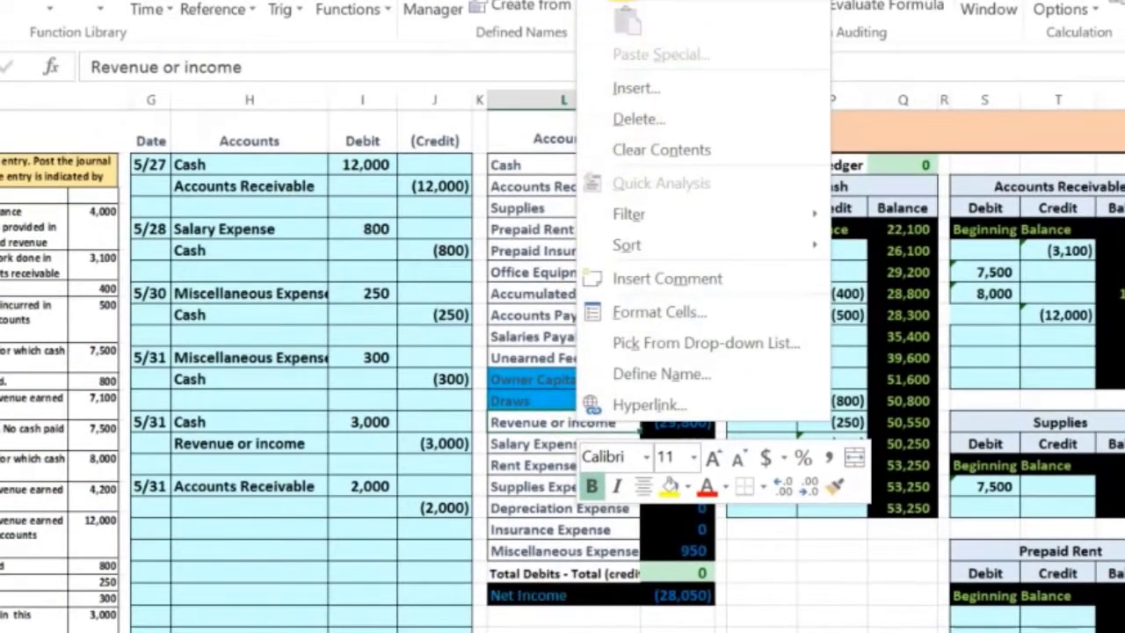
pyautogui.click(472, 443)
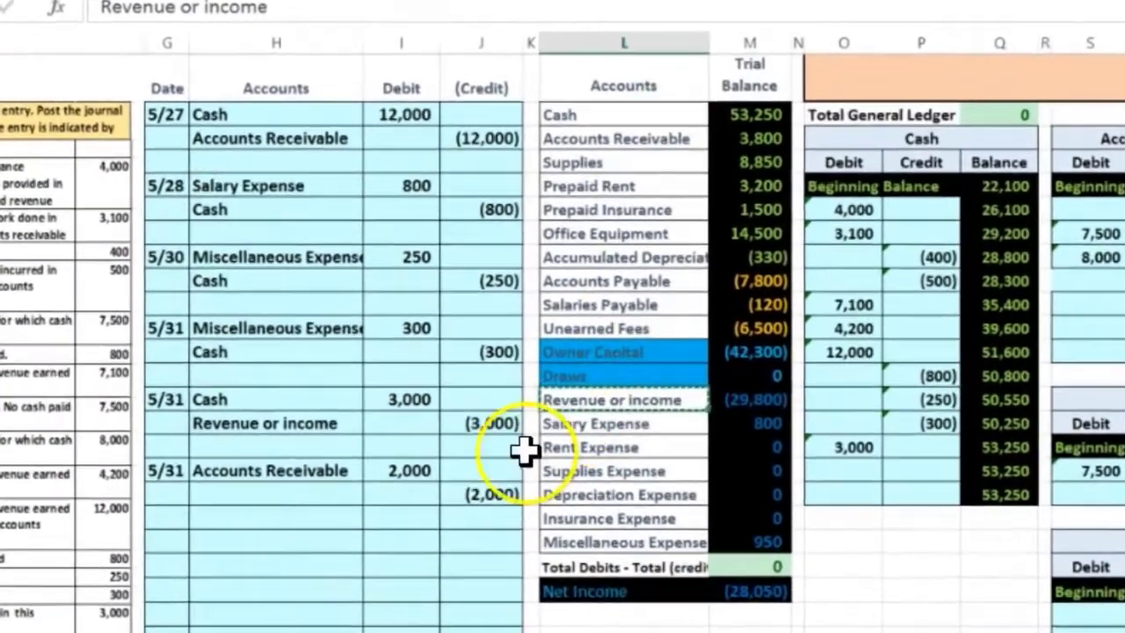
pyautogui.click(262, 507)
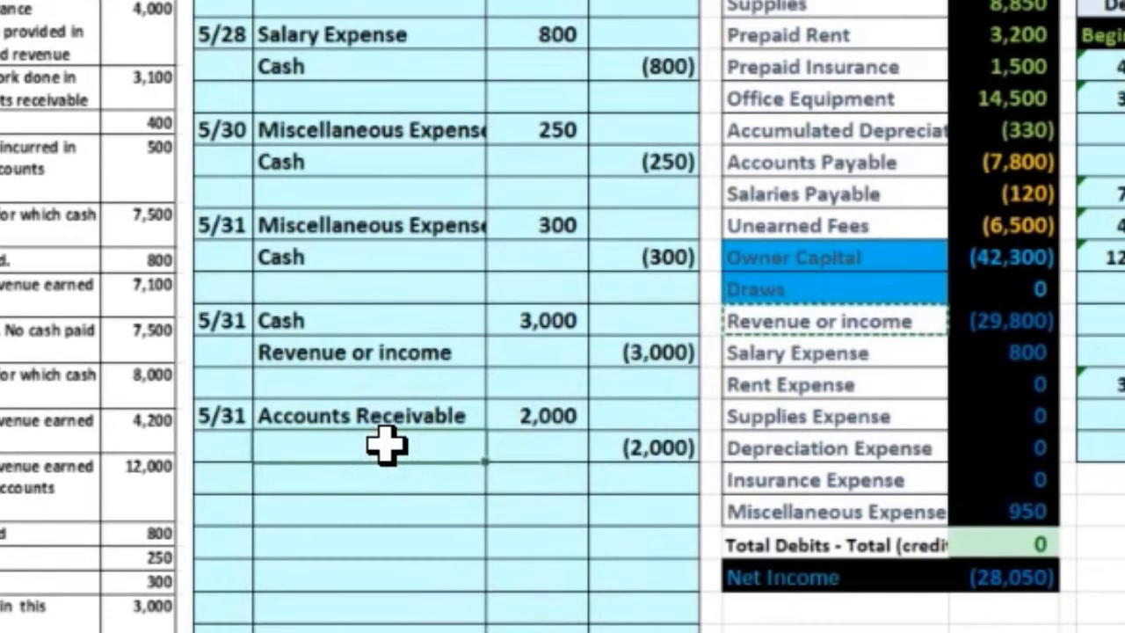
pyautogui.rightClick(389, 446)
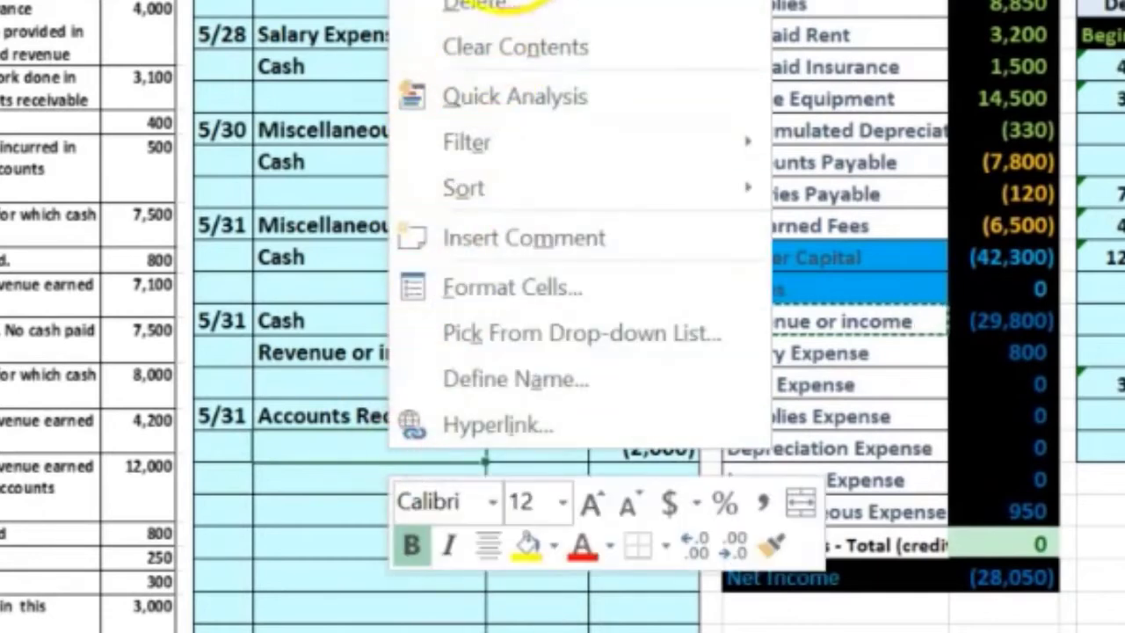
pyautogui.hotkey('ctrl', 'v')
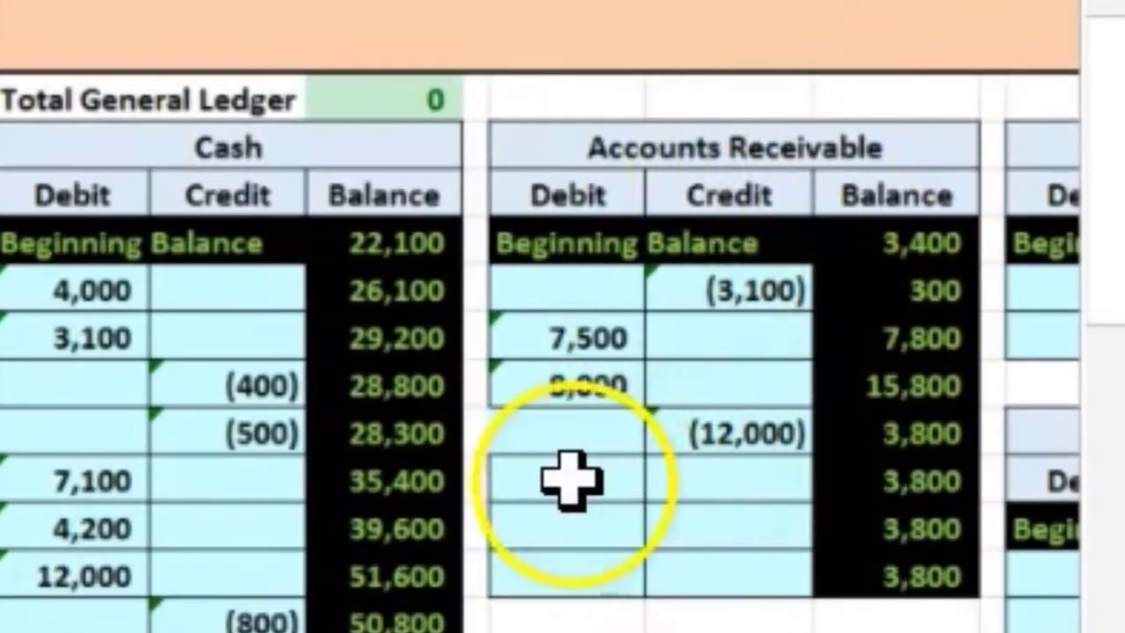
# Post the 5/31 debit to the Accounts Receivable ledger by linking S13 to I20 with =I20.
pyautogui.click(571, 479)
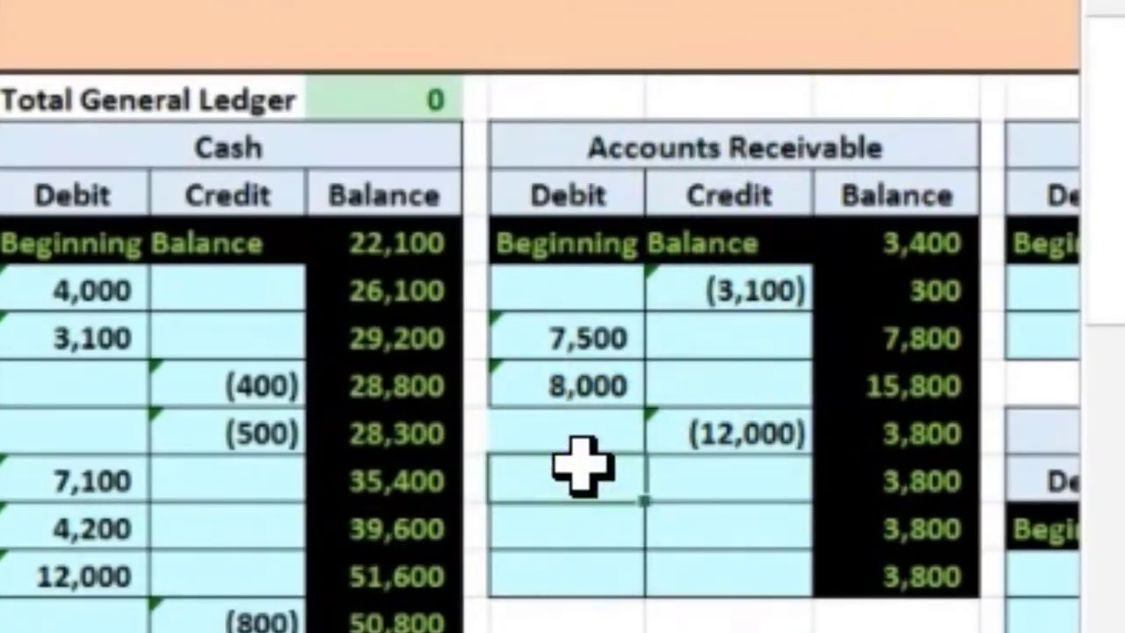
pyautogui.write('=')
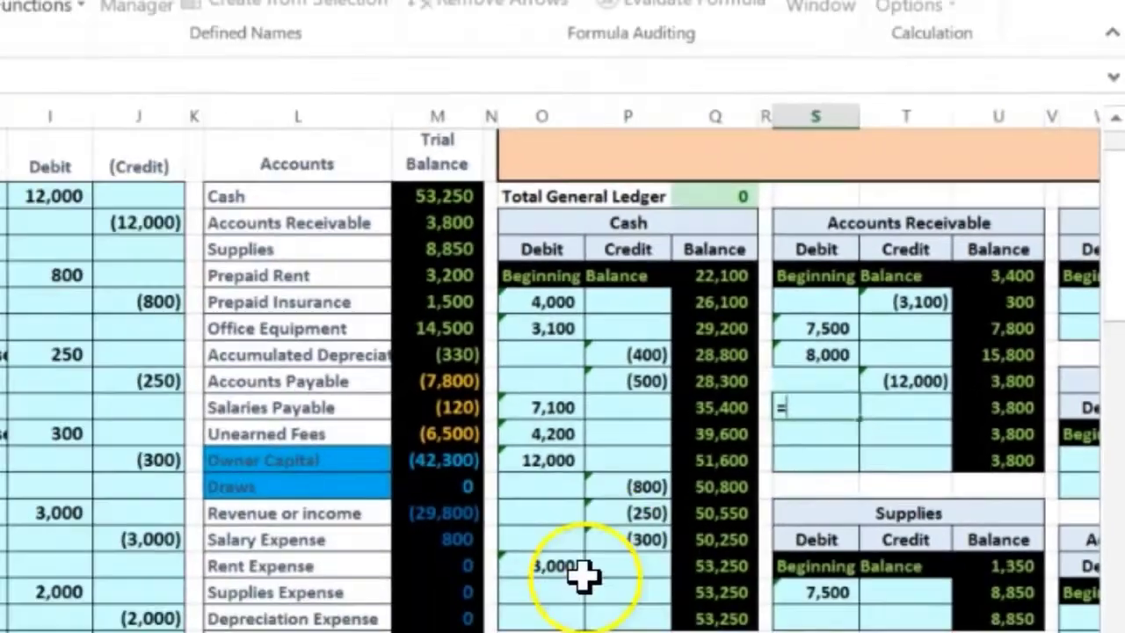
pyautogui.click(410, 490)
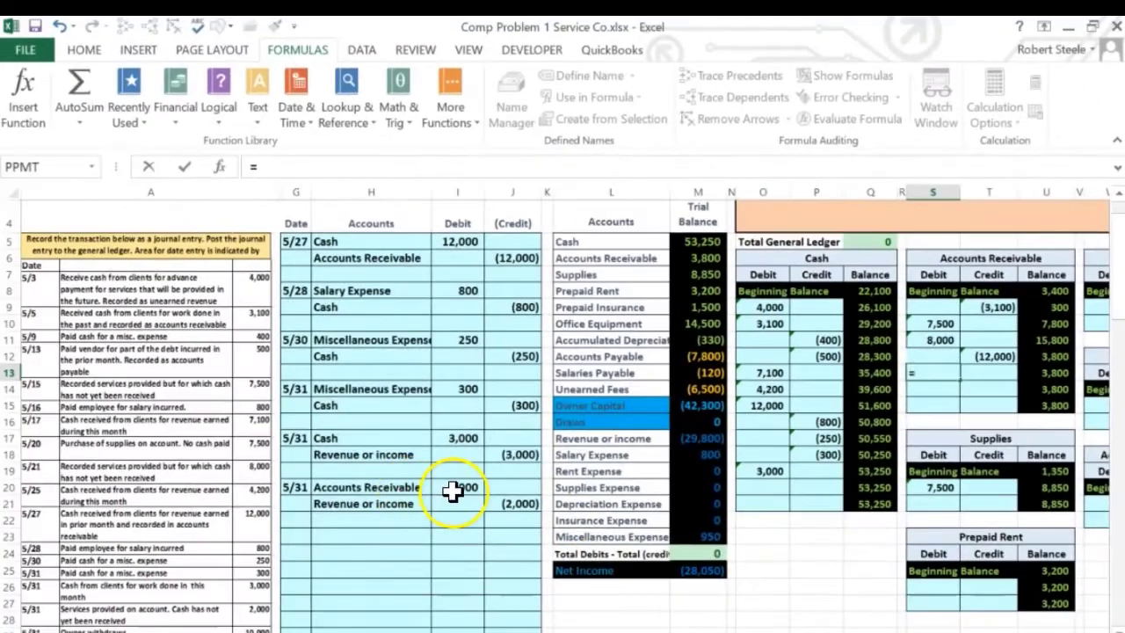
pyautogui.click(452, 489)
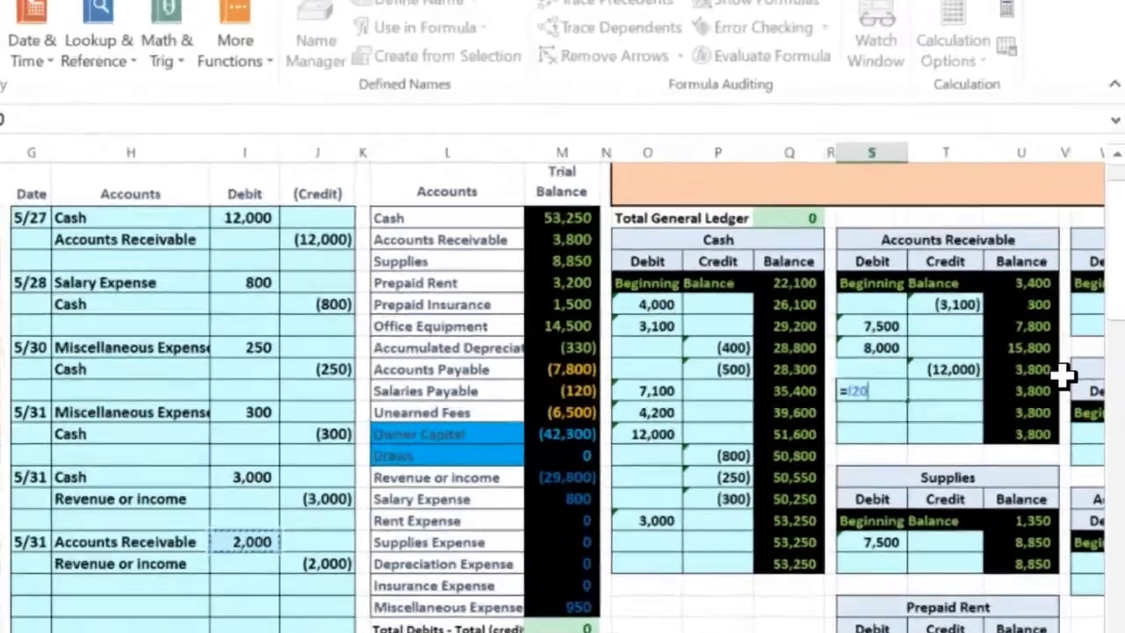
pyautogui.press('Return')
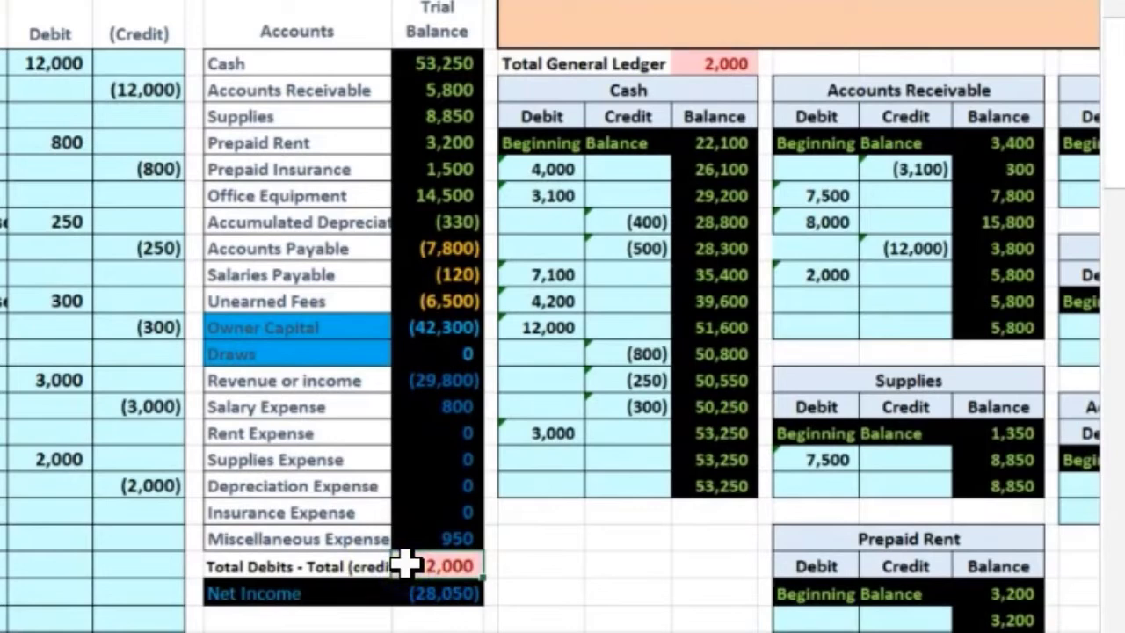
# Post the 5/31 credit to the Revenue or income ledger by linking AF24 to J21 with =J21.
pyautogui.click(158, 484)
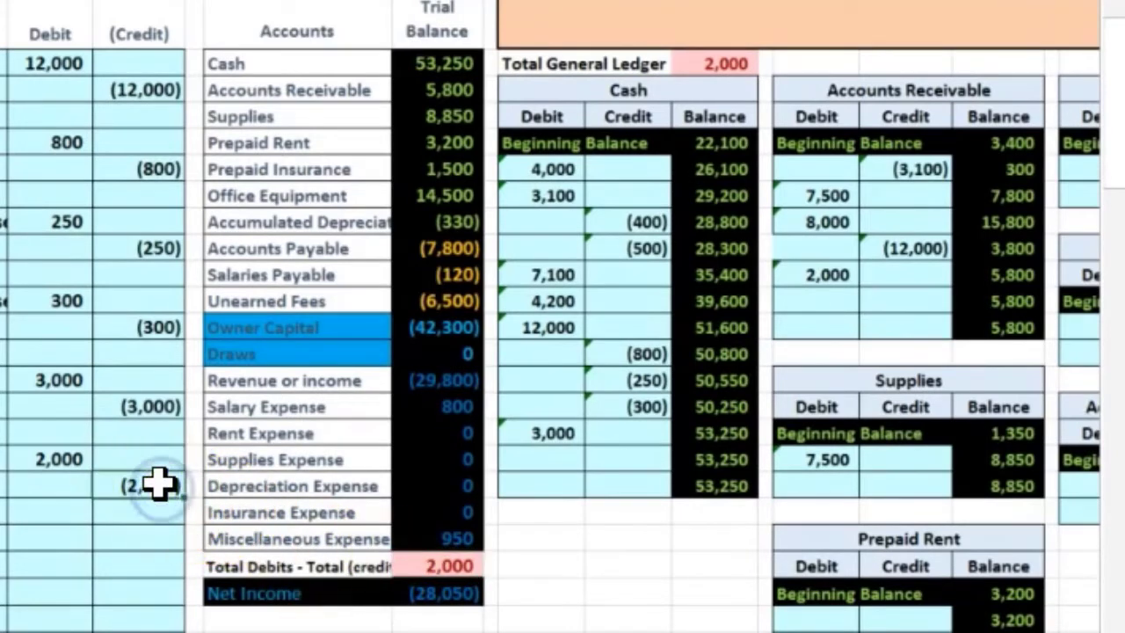
pyautogui.press('Right')
pyautogui.press('Right')
pyautogui.press('Right')
pyautogui.press('Right')
pyautogui.press('Right')
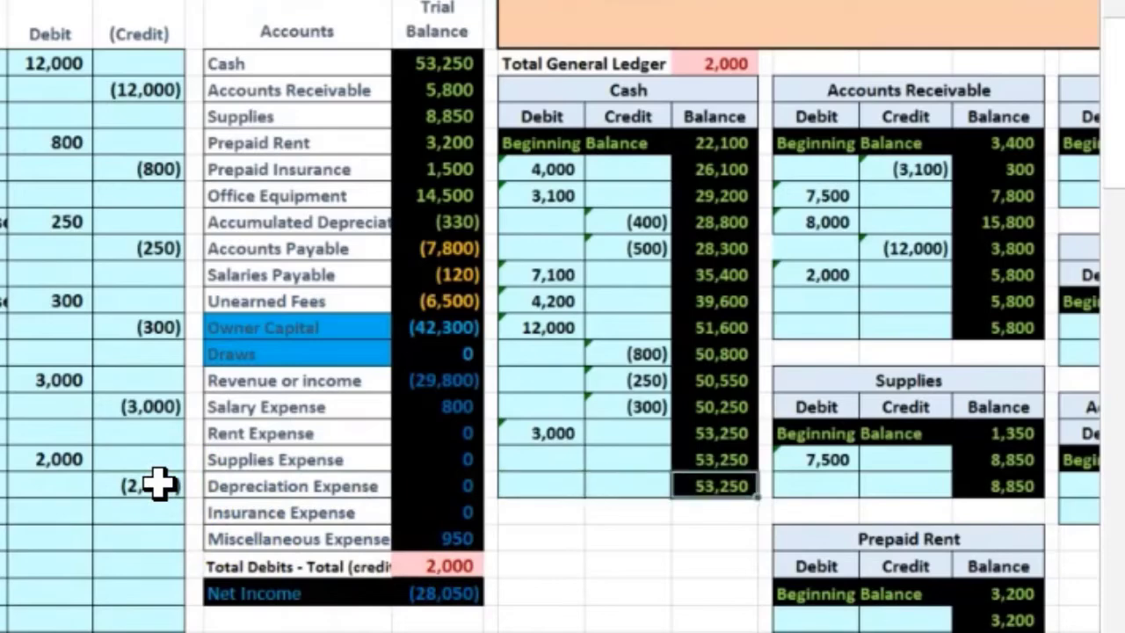
pyautogui.press('Right')
pyautogui.press('Right')
pyautogui.press('Right')
pyautogui.press('Right')
pyautogui.press('Right')
pyautogui.press('Right')
pyautogui.press('Right')
pyautogui.press('Right')
pyautogui.press('Right')
pyautogui.press('Right')
pyautogui.press('Right')
pyautogui.press('Right')
pyautogui.press('Right')
pyautogui.press('Right')
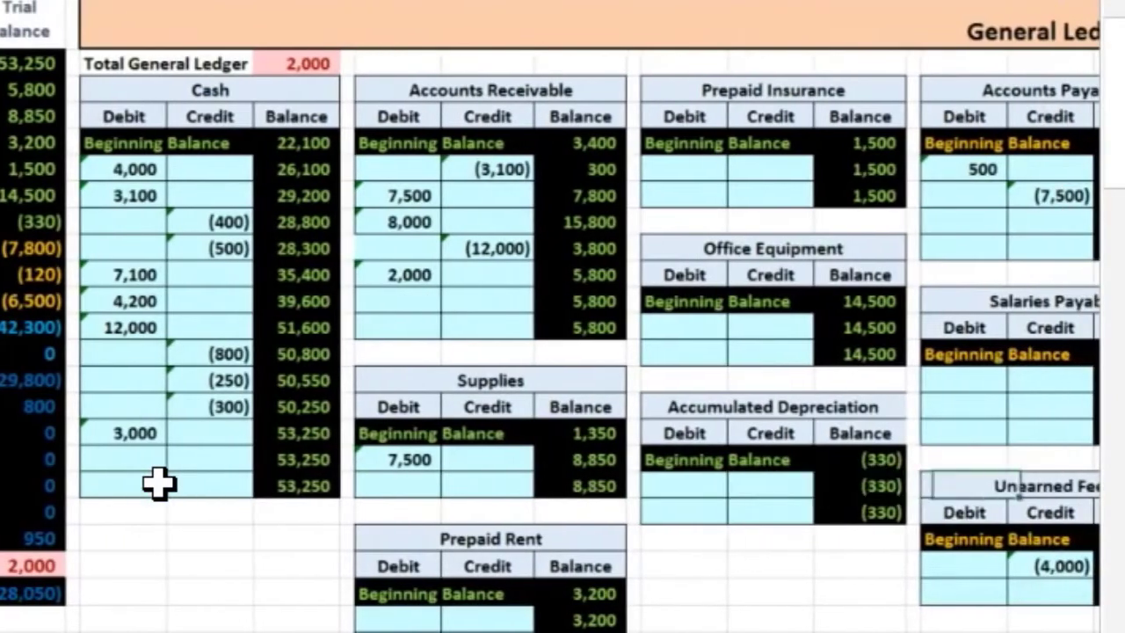
pyautogui.press('Right')
pyautogui.press('Right')
pyautogui.press('Right')
pyautogui.press('Right')
pyautogui.press('Right')
pyautogui.press('Right')
pyautogui.press('Right')
pyautogui.press('Right')
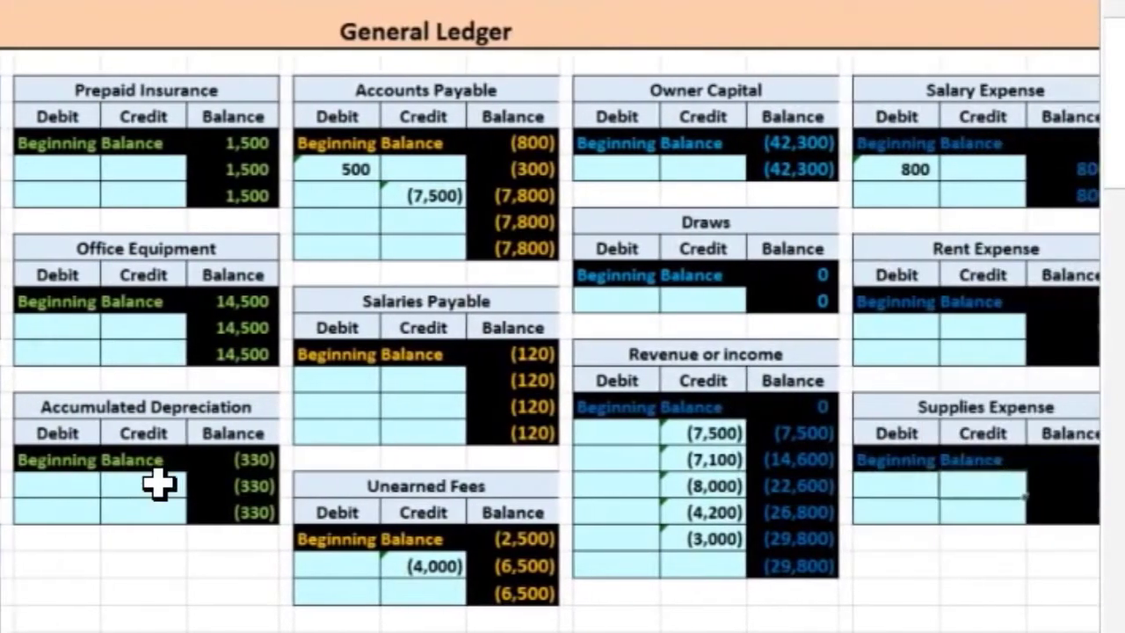
pyautogui.press('Right')
pyautogui.press('Right')
pyautogui.press('Left')
pyautogui.press('Left')
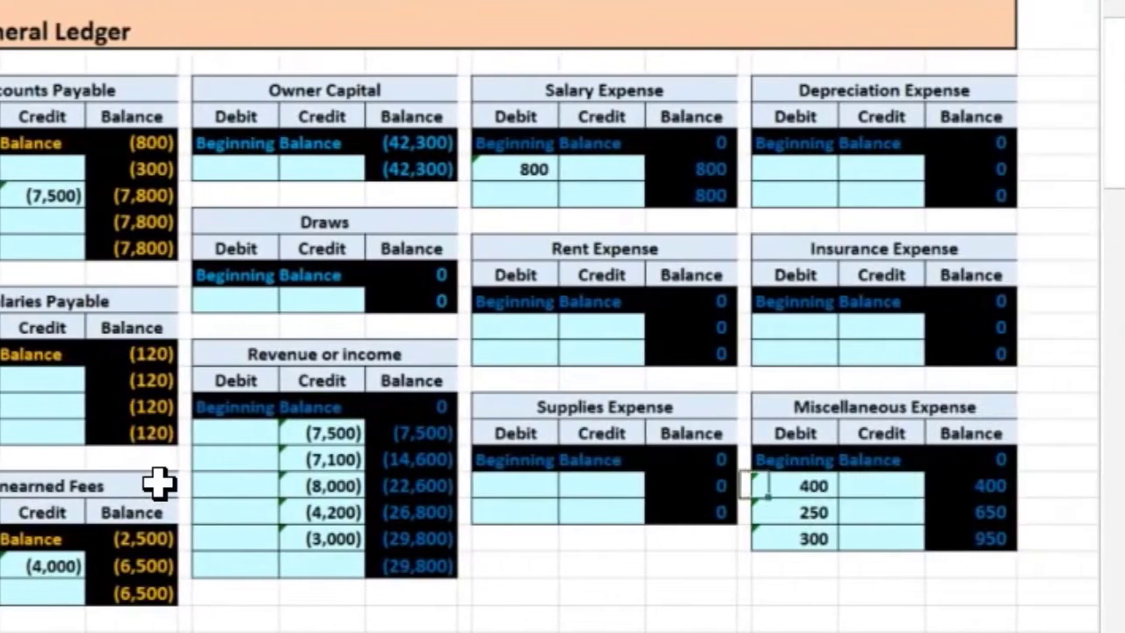
pyautogui.press('Left')
pyautogui.press('Left')
pyautogui.press('Left')
pyautogui.press('Left')
pyautogui.press('Left')
pyautogui.press('Left')
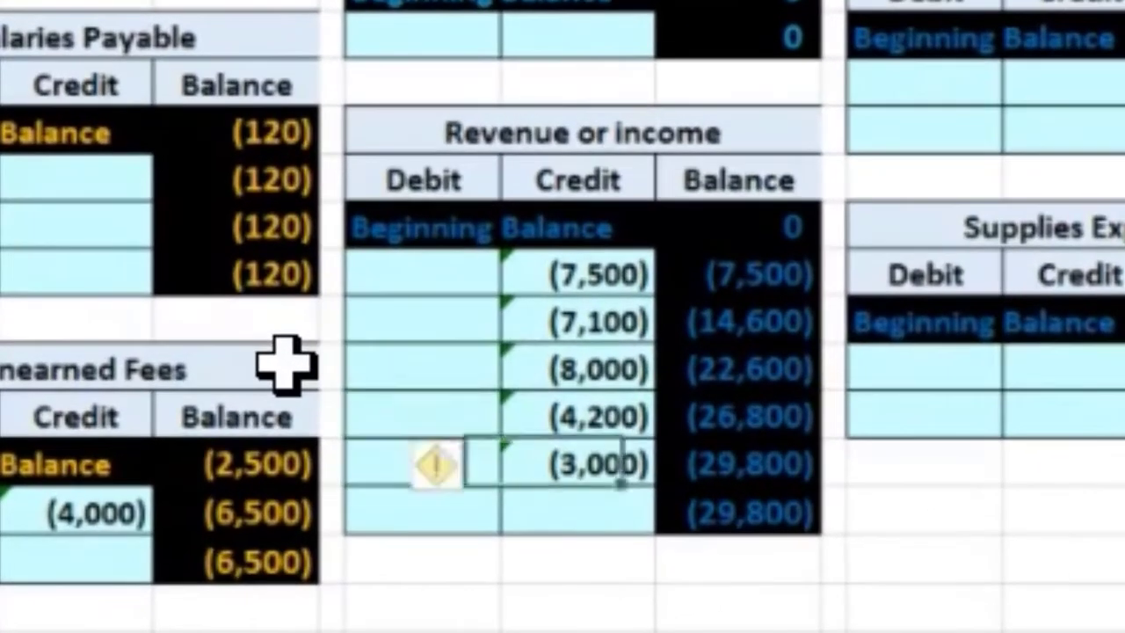
pyautogui.press('Tab')
pyautogui.press('Return')
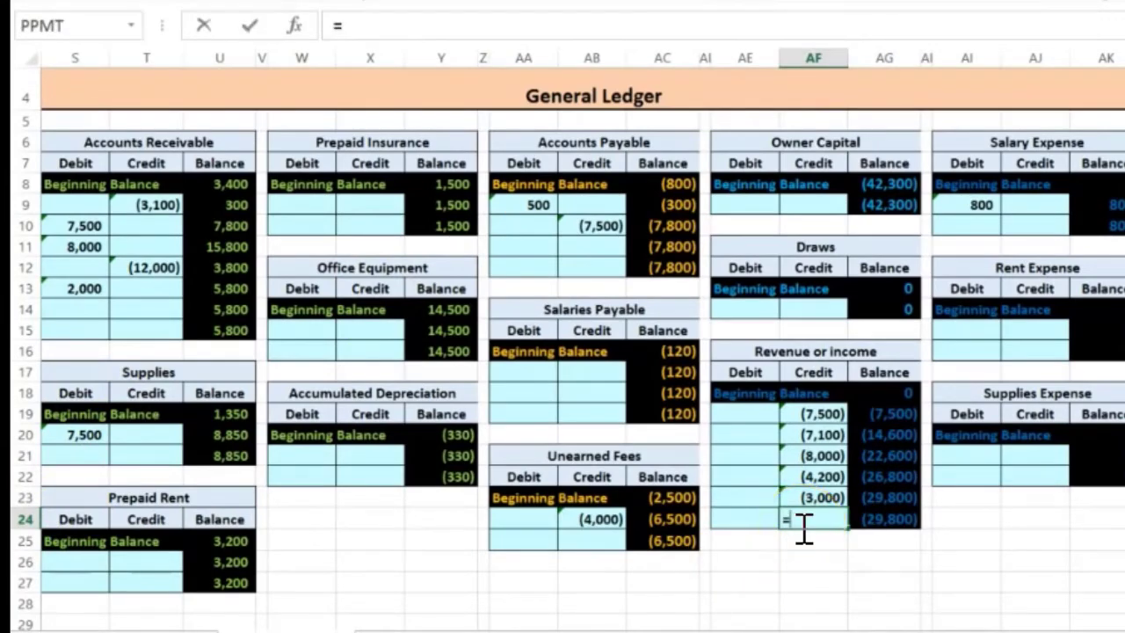
pyautogui.press('Left')
pyautogui.press('Left')
pyautogui.press('Left')
pyautogui.press('Left')
pyautogui.press('Left')
pyautogui.press('Left')
pyautogui.press('Left')
pyautogui.press('Left')
pyautogui.press('Left')
pyautogui.press('Left')
pyautogui.press('Left')
pyautogui.press('Left')
pyautogui.press('Left')
pyautogui.press('Left')
pyautogui.press('Left')
pyautogui.press('Left')
pyautogui.press('Left')
pyautogui.press('Left')
pyautogui.press('Left')
pyautogui.press('Left')
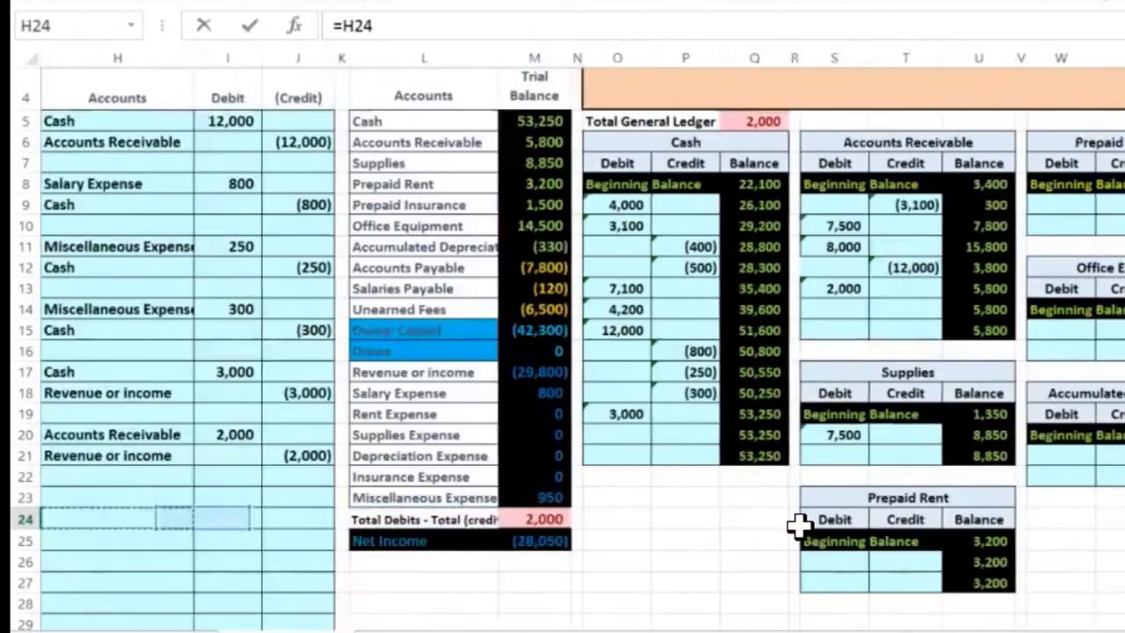
pyautogui.press('Left')
pyautogui.press('Right')
pyautogui.press('Right')
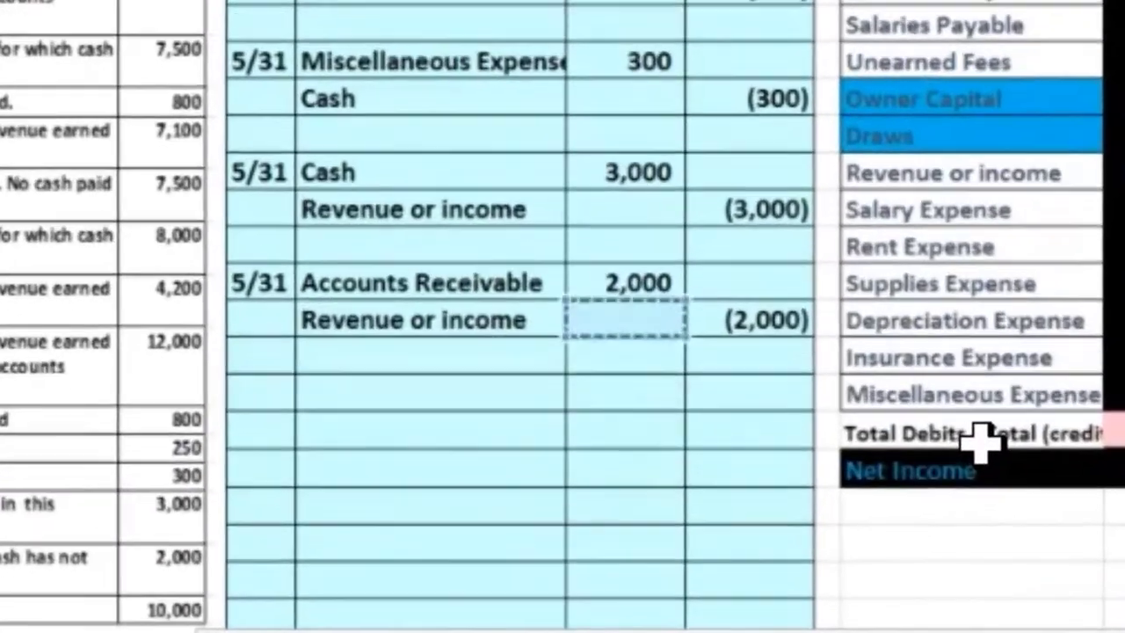
pyautogui.press('Right')
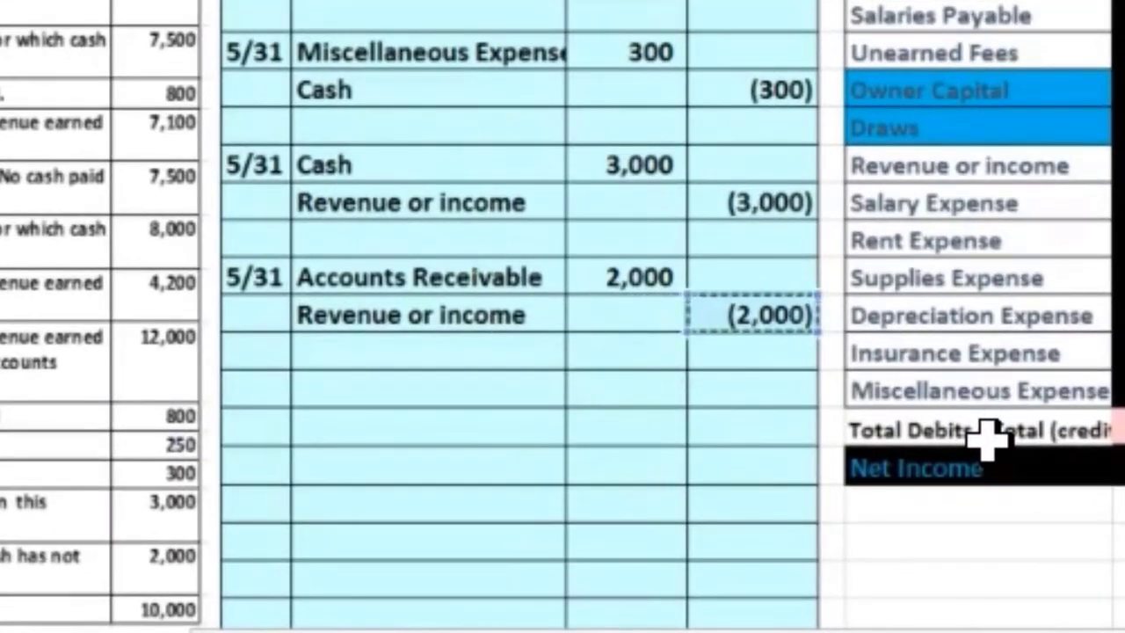
pyautogui.press('Return')
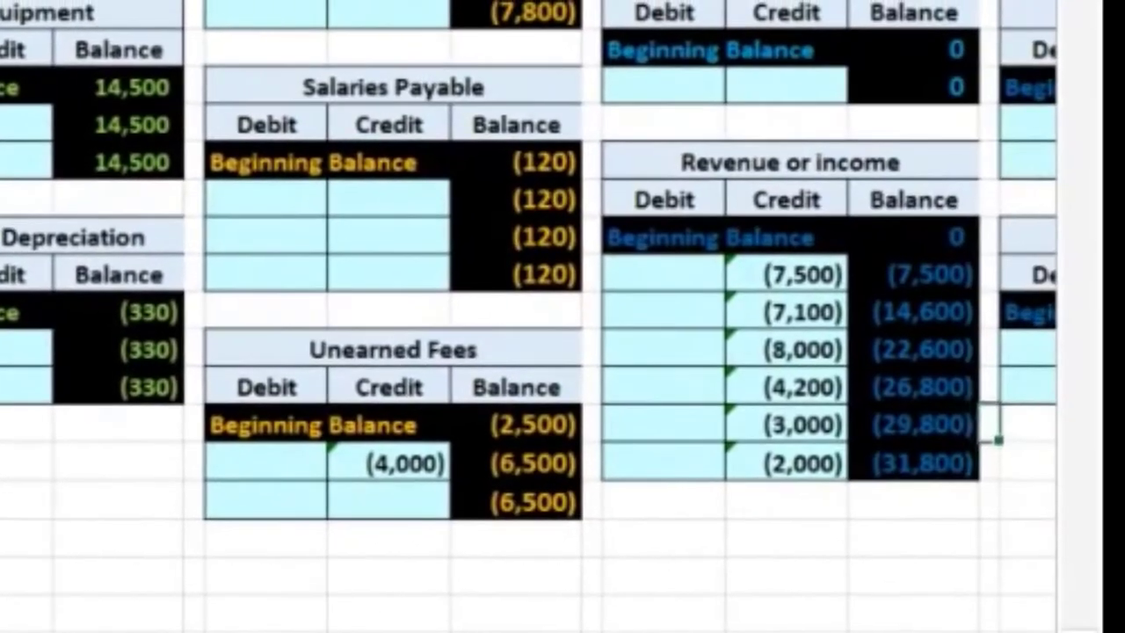
# Check the Revenue or income balance in the ledger against the trial balance and examine the revenue and expense balances in M17:M23.
pyautogui.press('Left')
pyautogui.press('Down')
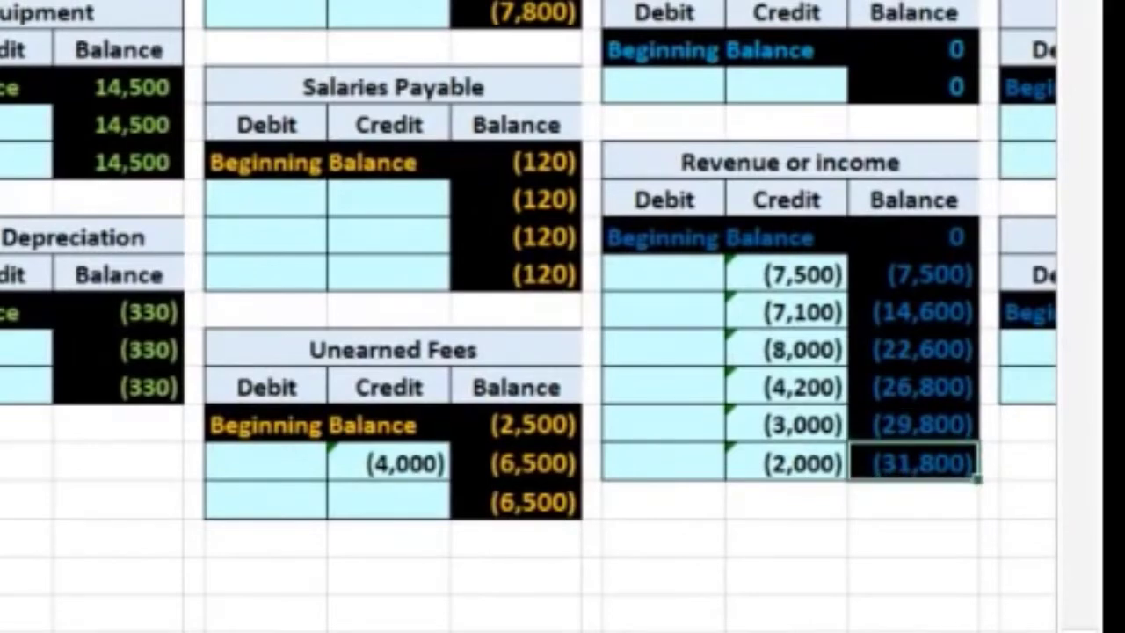
pyautogui.press('Left')
pyautogui.press('Left')
pyautogui.press('Left')
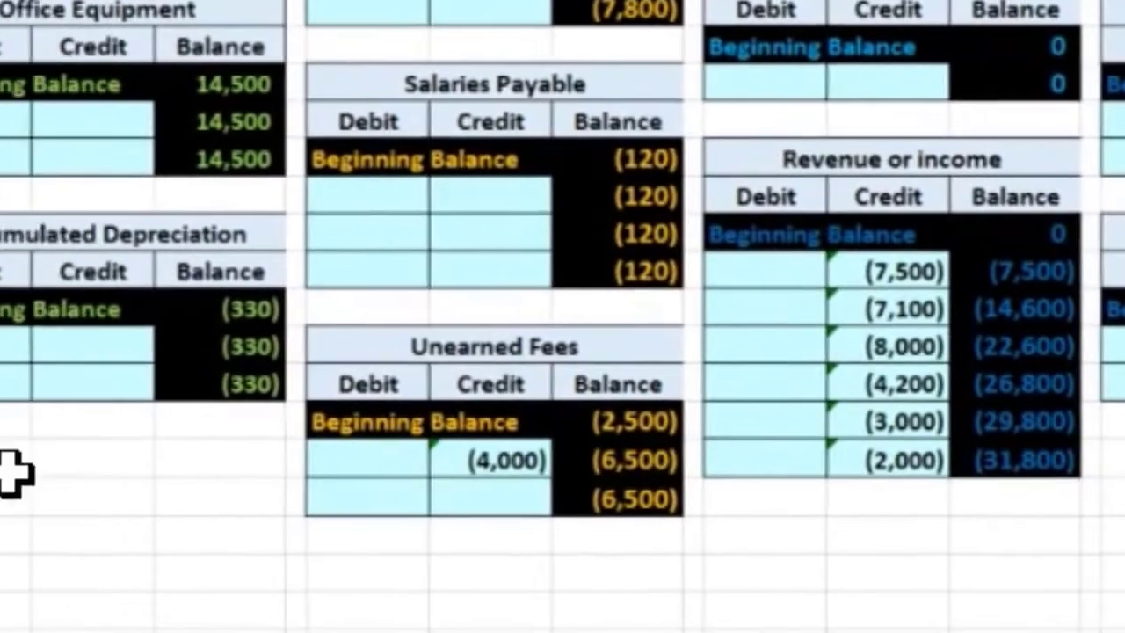
pyautogui.press('Left')
pyautogui.press('Left')
pyautogui.press('Left')
pyautogui.press('Up')
pyautogui.press('Up')
pyautogui.press('Up')
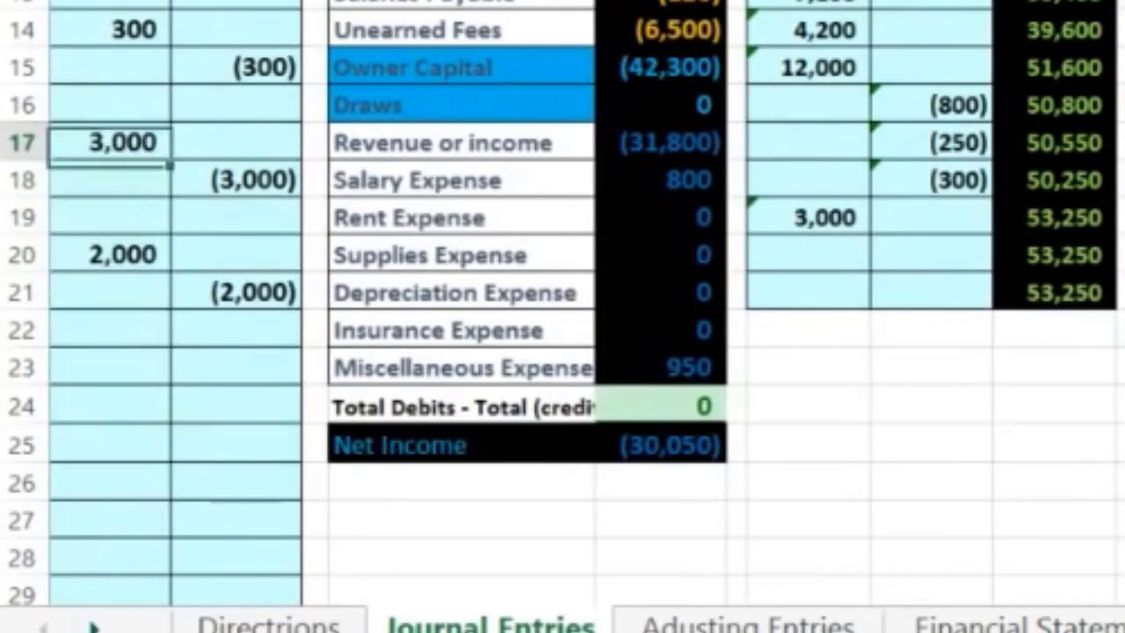
pyautogui.press('Right')
pyautogui.press('Right')
pyautogui.press('Right')
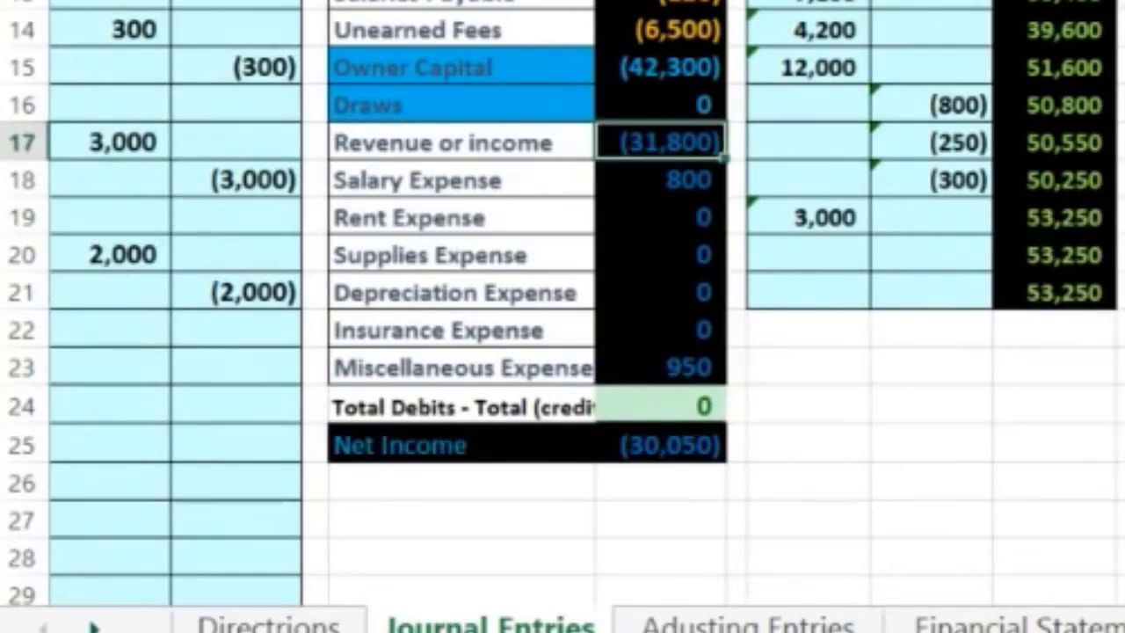
pyautogui.moveTo(694, 143); pyautogui.dragTo(681, 378)
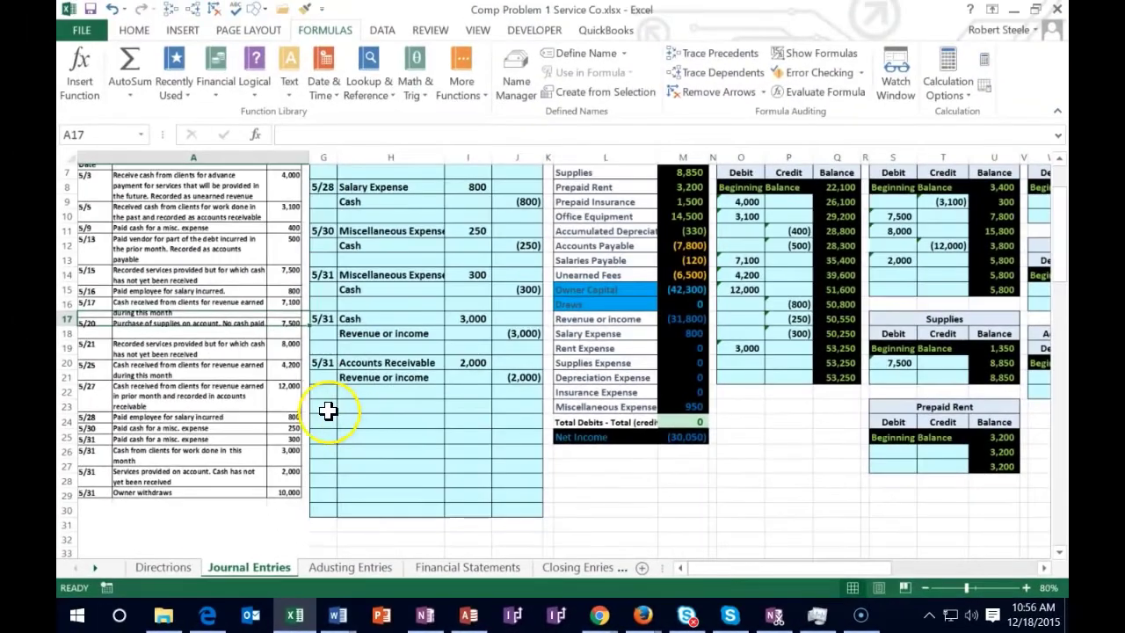
# Enter the date 5/31 in G23 to start the journal entry for the owner's withdrawal.
pyautogui.click(327, 411)
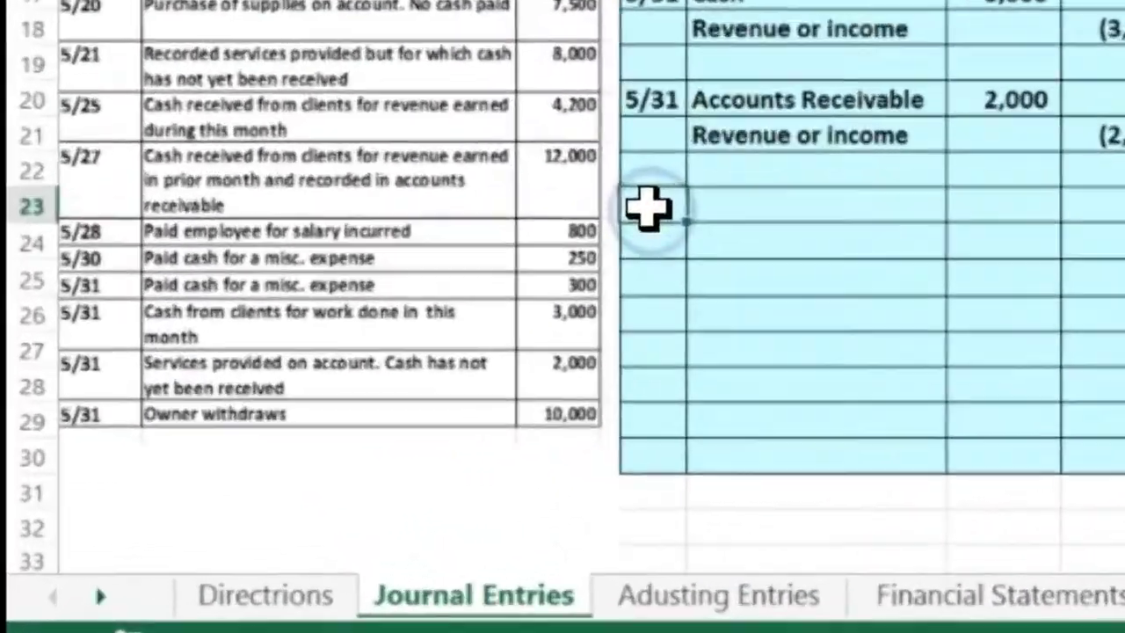
pyautogui.write('5/31')
pyautogui.press('Return')
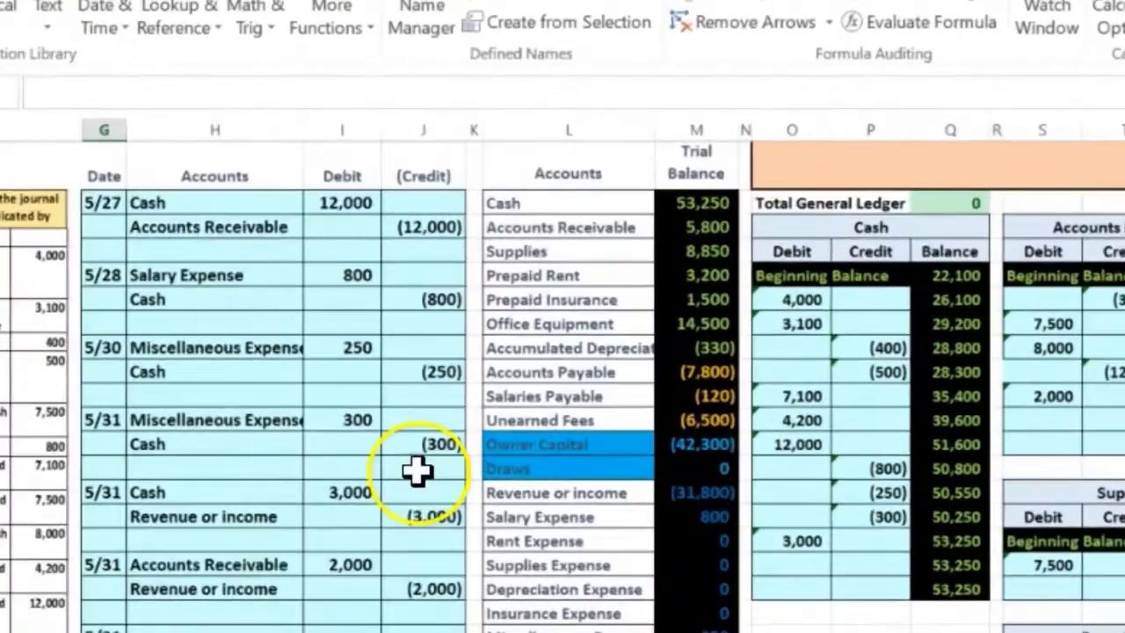
# Copy the Cash account name from the trial balance into H24 as values for the owner withdrawal's credit line.
pyautogui.moveTo(595, 204); pyautogui.dragTo(667, 191)
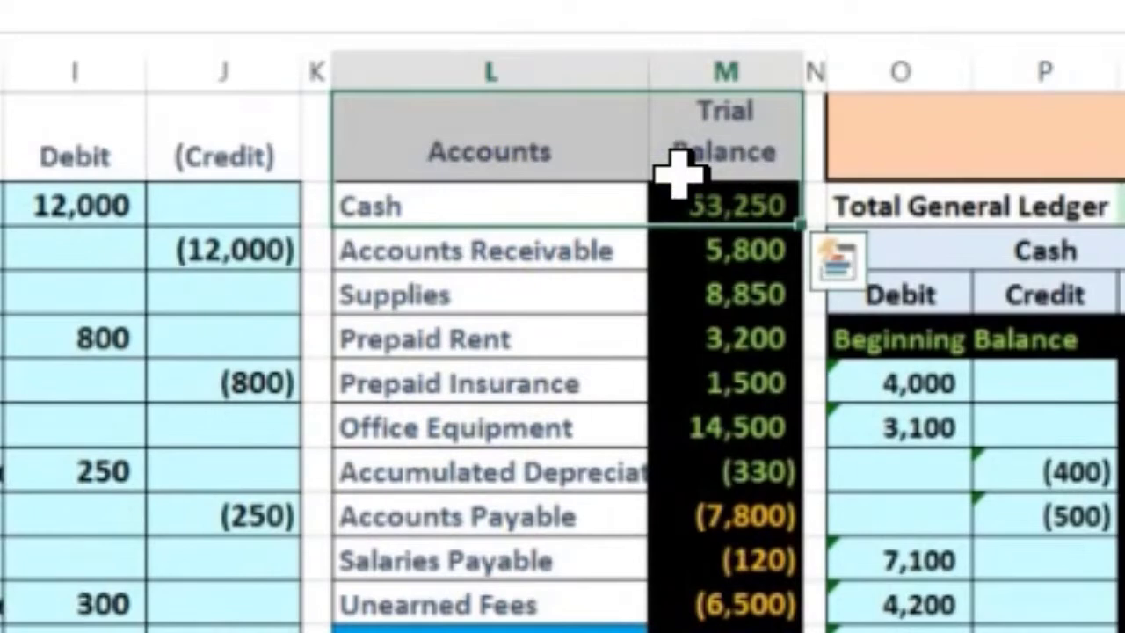
pyautogui.click(678, 201)
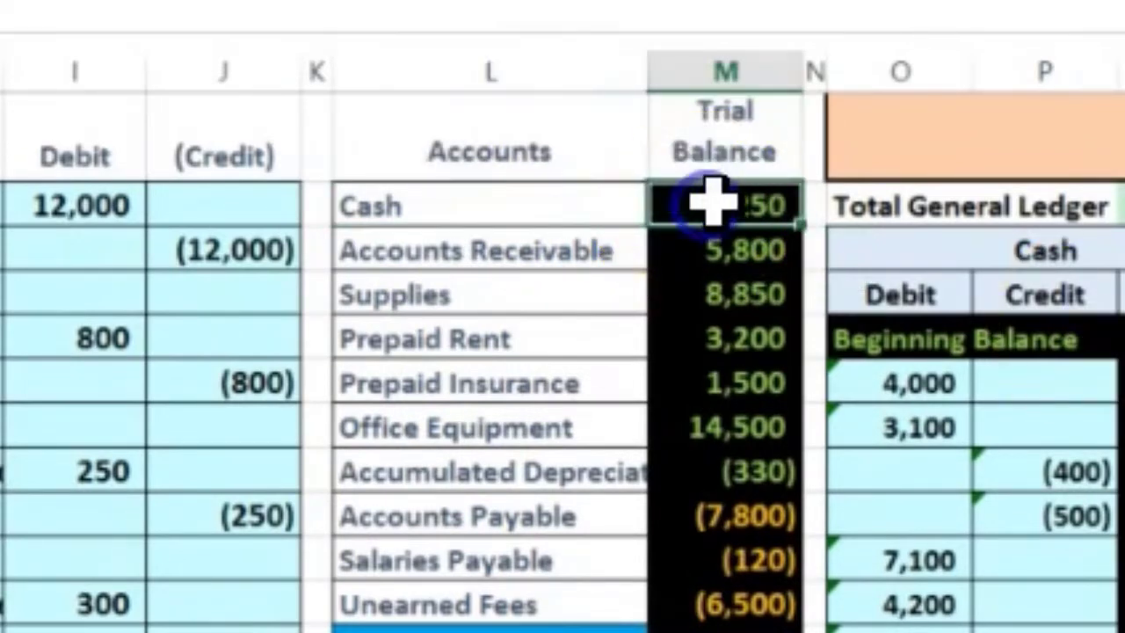
pyautogui.click(484, 216)
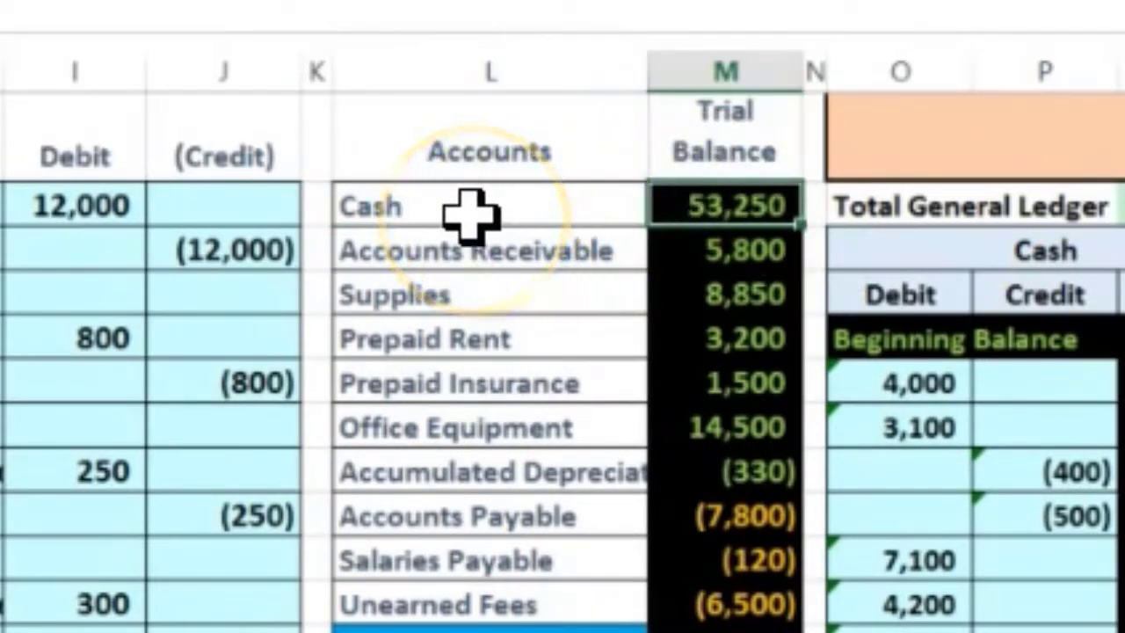
pyautogui.rightClick(472, 213)
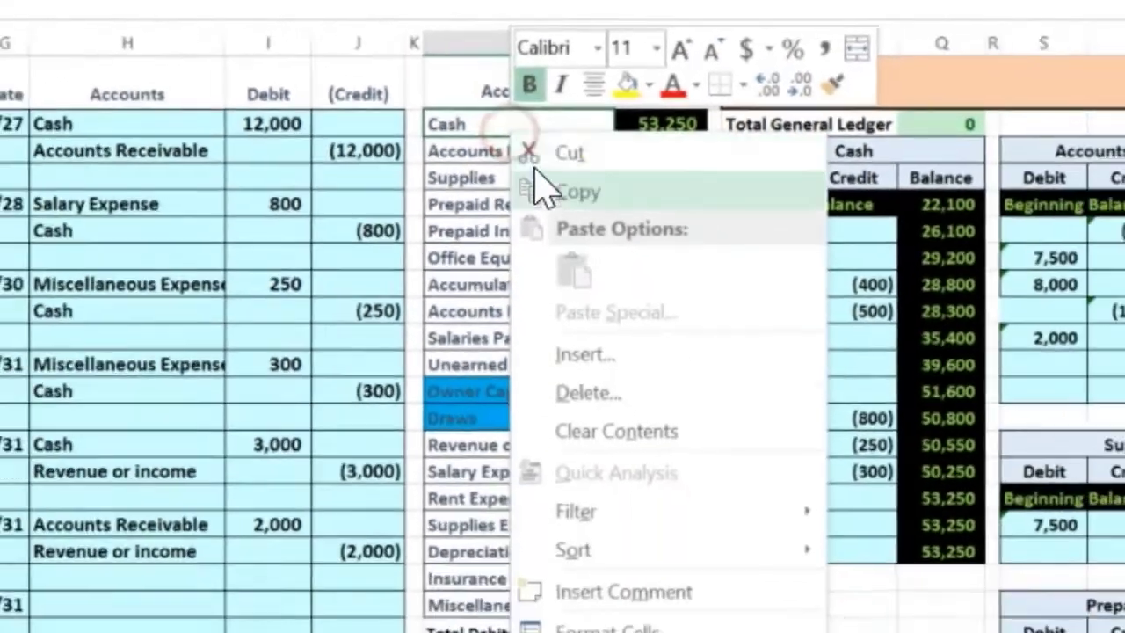
pyautogui.click(583, 304)
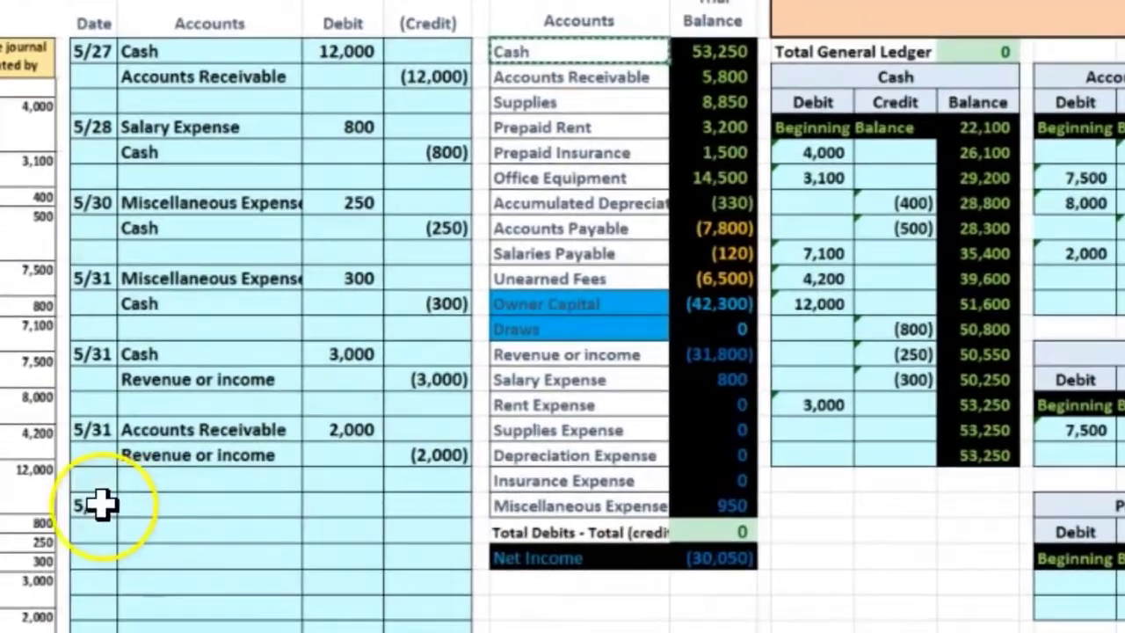
pyautogui.click(150, 517)
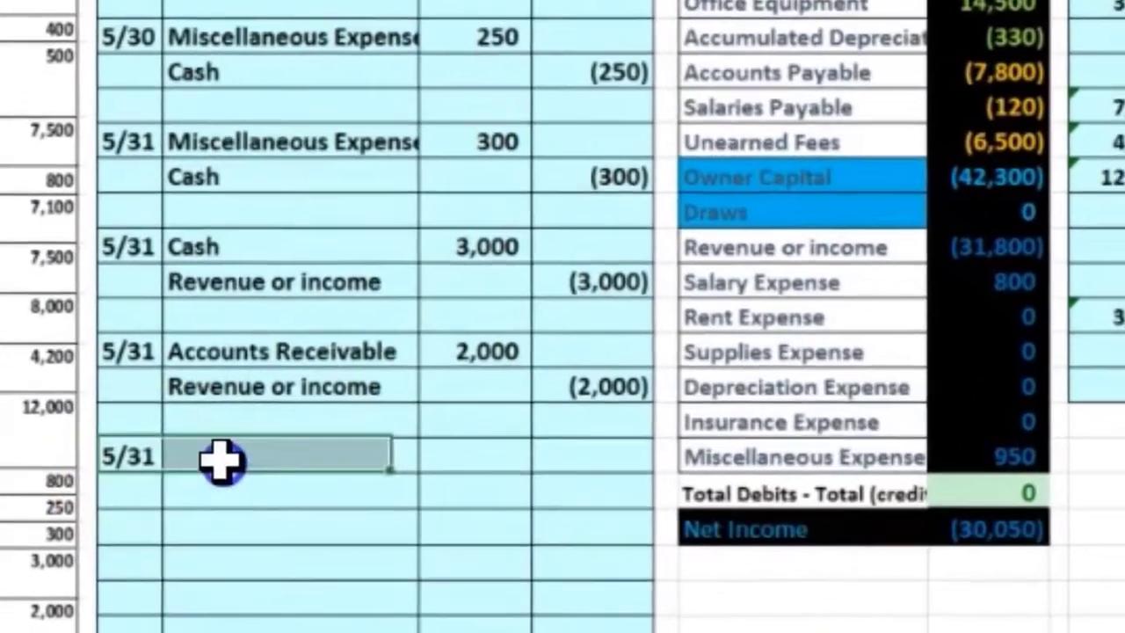
pyautogui.click(214, 482)
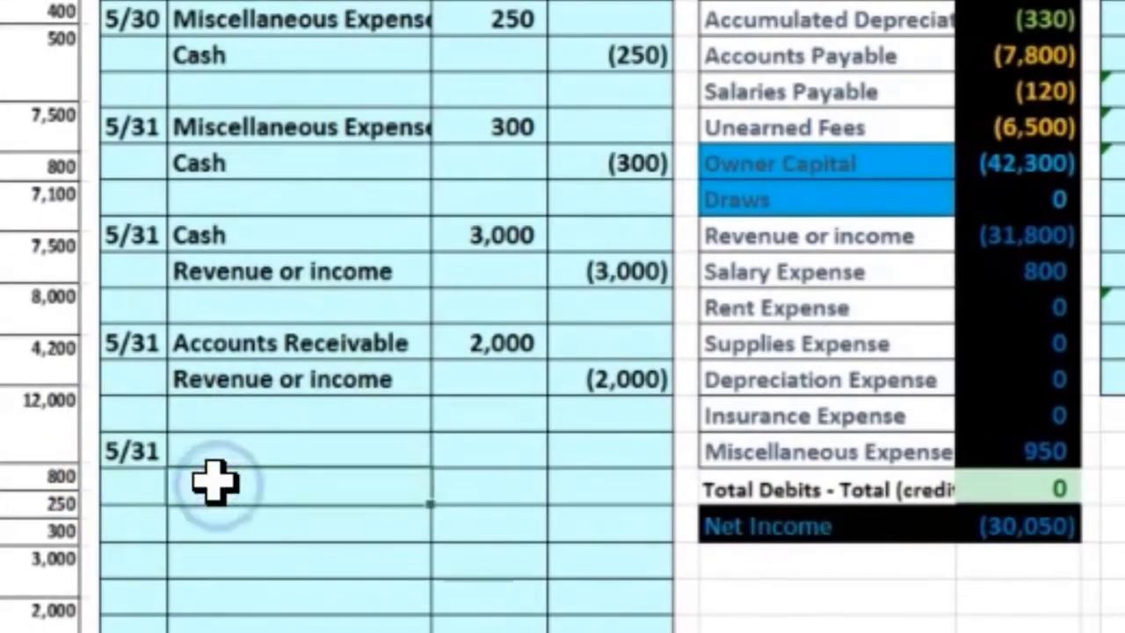
pyautogui.rightClick(214, 484)
pyautogui.hotkey('ctrl', 'v')
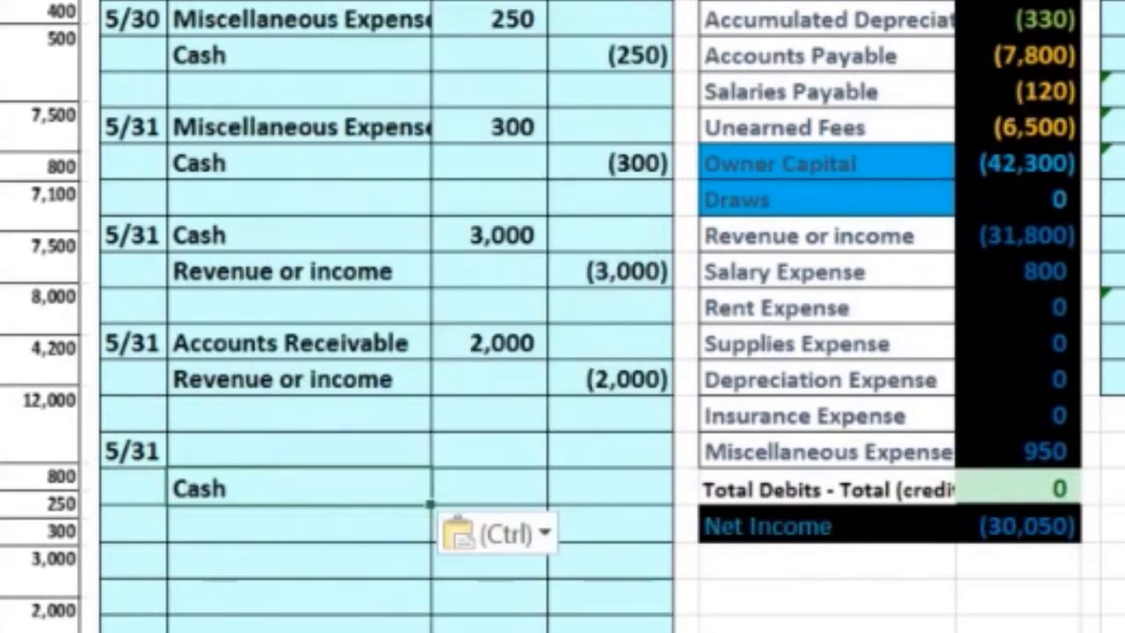
# Enter the owner withdrawal's amounts: a credit of -10000 in J24 and a debit of 10000 in I23.
pyautogui.click(589, 484)
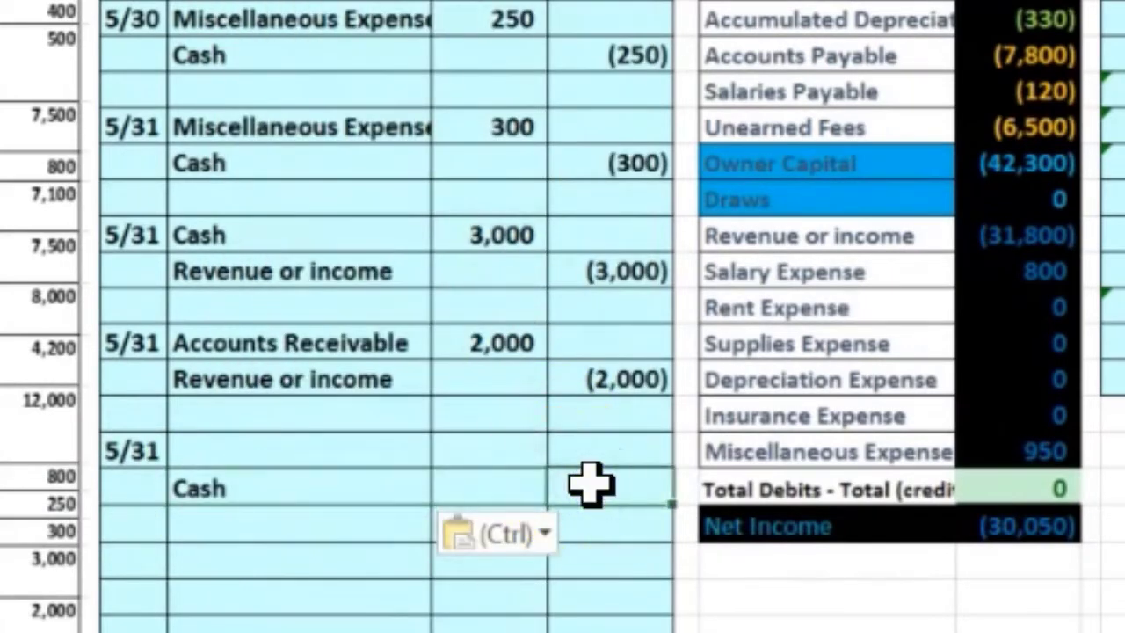
pyautogui.write('-')
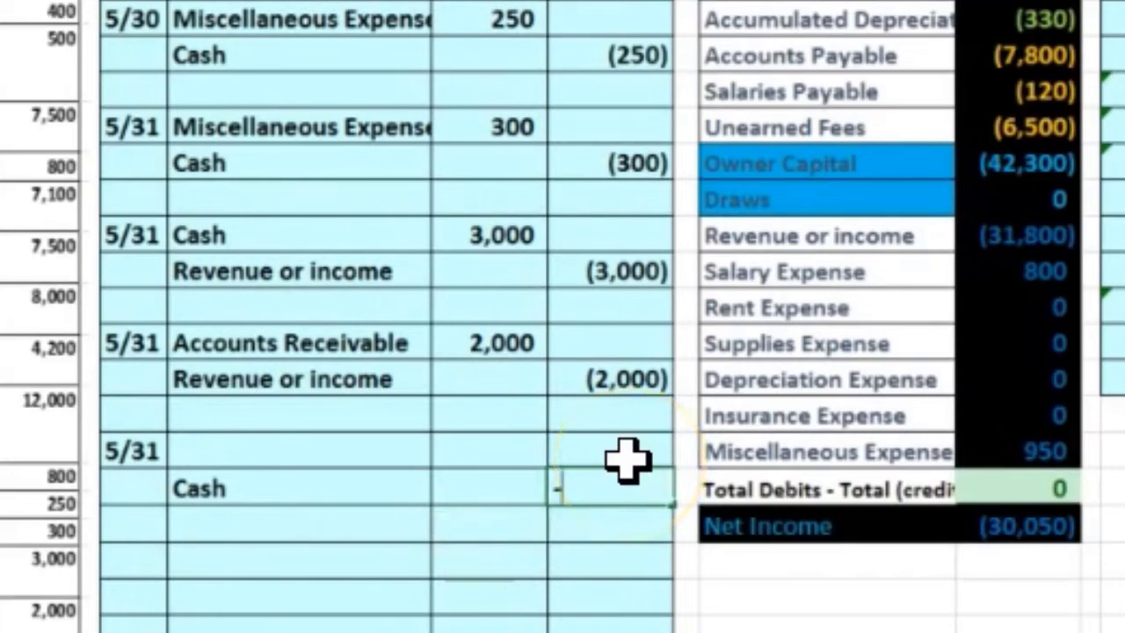
pyautogui.write('10000')
pyautogui.press('Return')
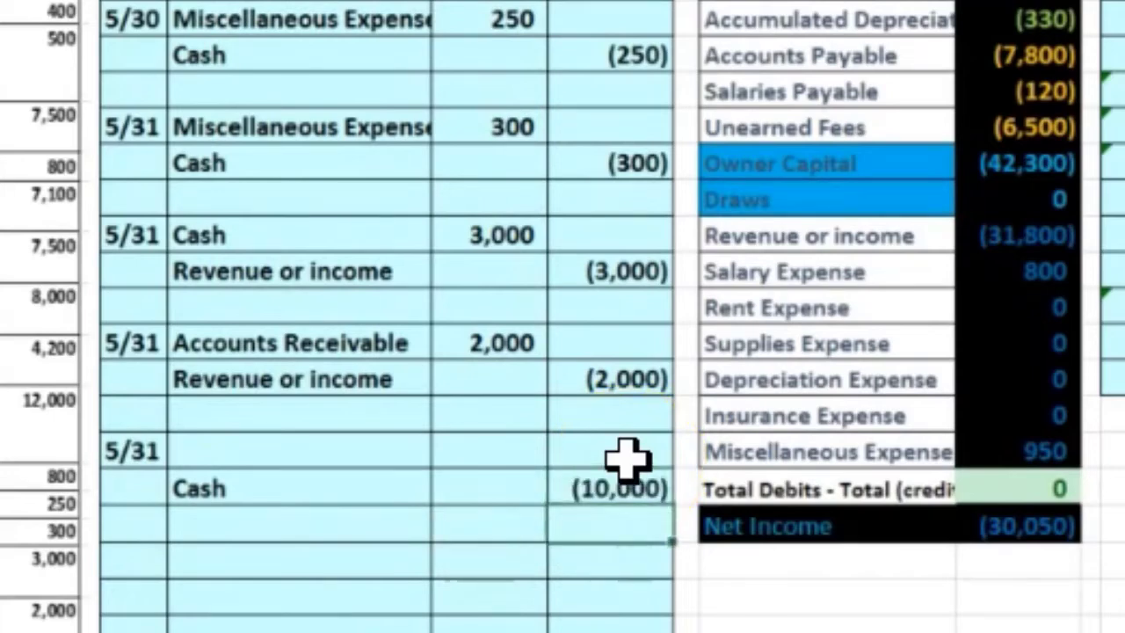
pyautogui.press('Left')
pyautogui.press('Up')
pyautogui.press('Up')
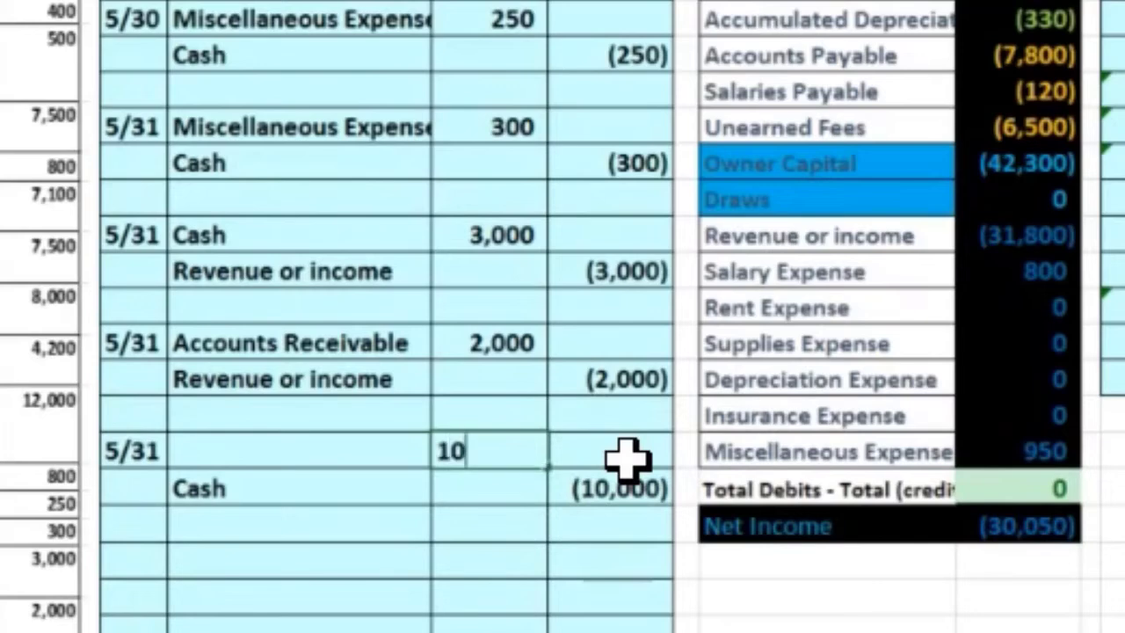
pyautogui.press('Return')
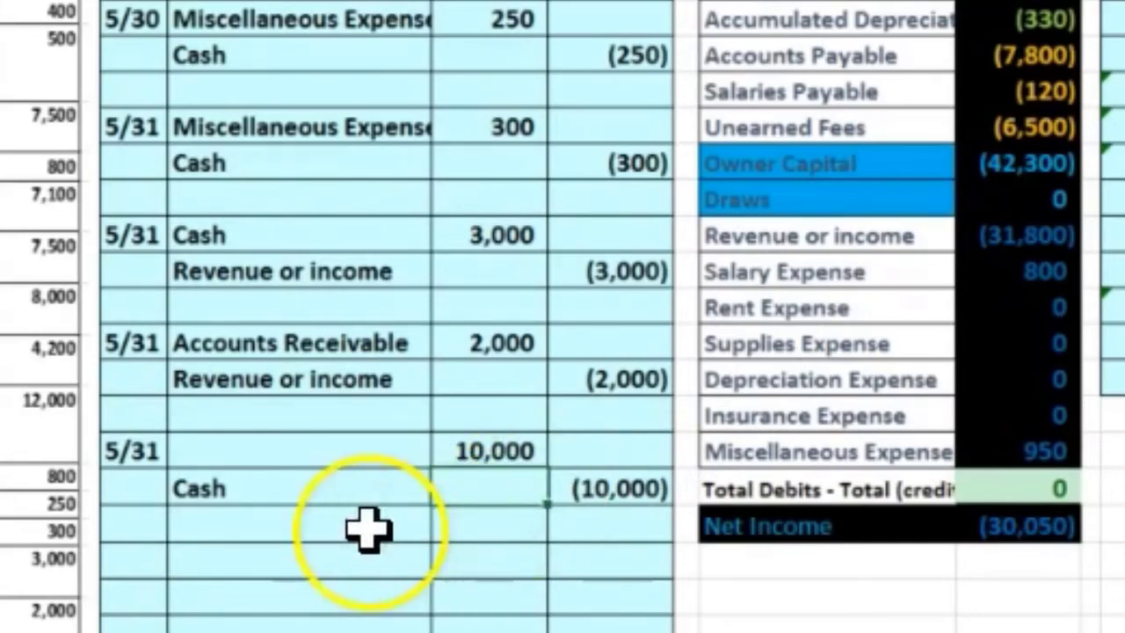
# Examine the Owner Capital and Draws accounts in the trial balance against the revenue and expense accounts to choose the withdrawal's debit account.
pyautogui.click(264, 448)
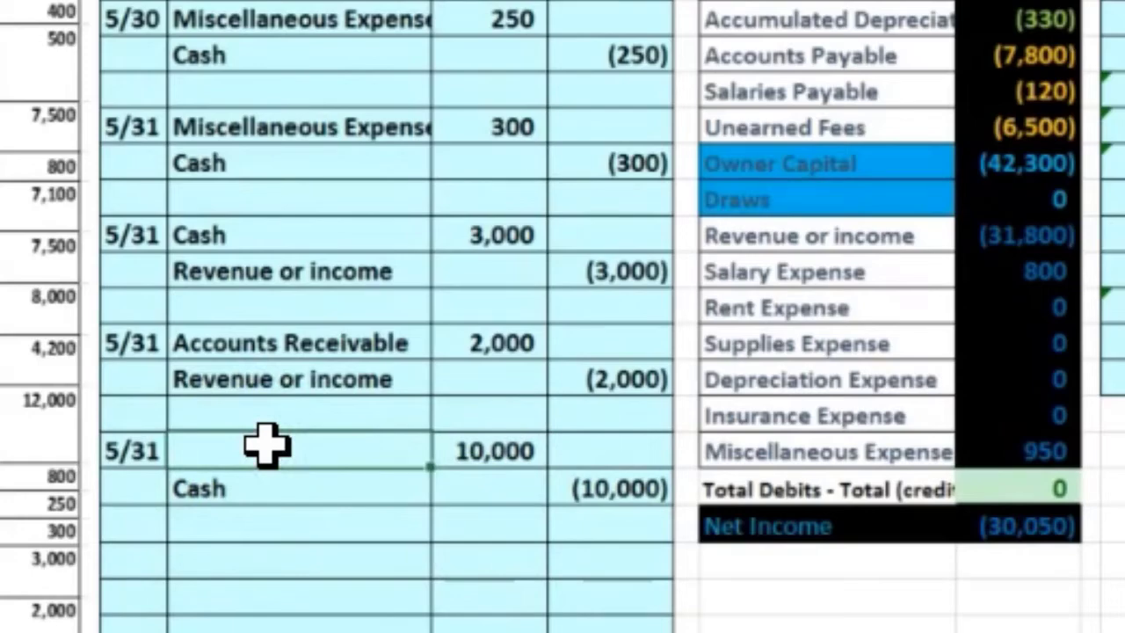
pyautogui.moveTo(736, 167)
pyautogui.mouseDown()
pyautogui.moveTo(985, 174)
pyautogui.moveTo(1016, 189)
pyautogui.mouseUp()
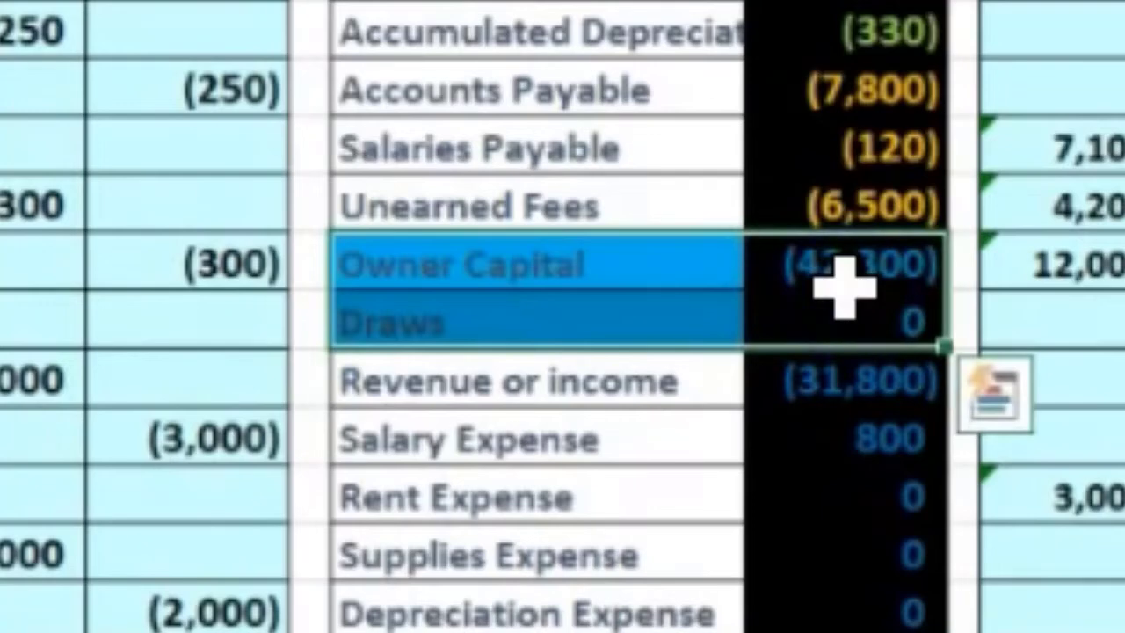
pyautogui.moveTo(711, 290)
pyautogui.mouseDown()
pyautogui.moveTo(623, 281)
pyautogui.moveTo(621, 319)
pyautogui.mouseUp()
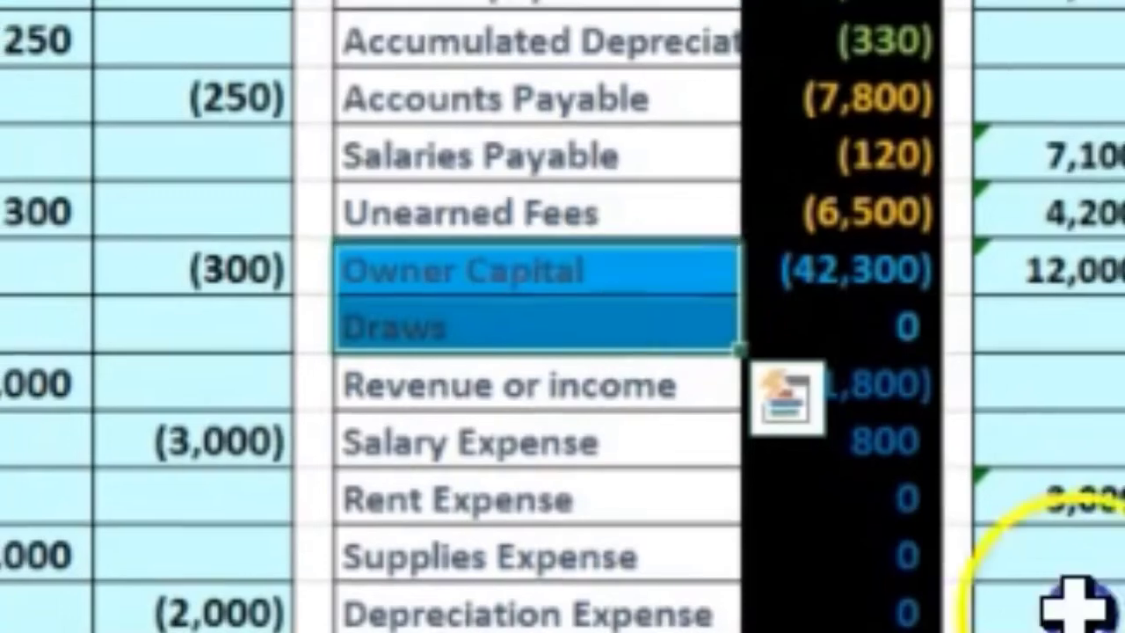
pyautogui.moveTo(620, 319)
pyautogui.mouseDown()
pyautogui.moveTo(560, 146)
pyautogui.moveTo(560, 155)
pyautogui.mouseUp()
pyautogui.moveTo(492, 493); pyautogui.dragTo(512, 632)
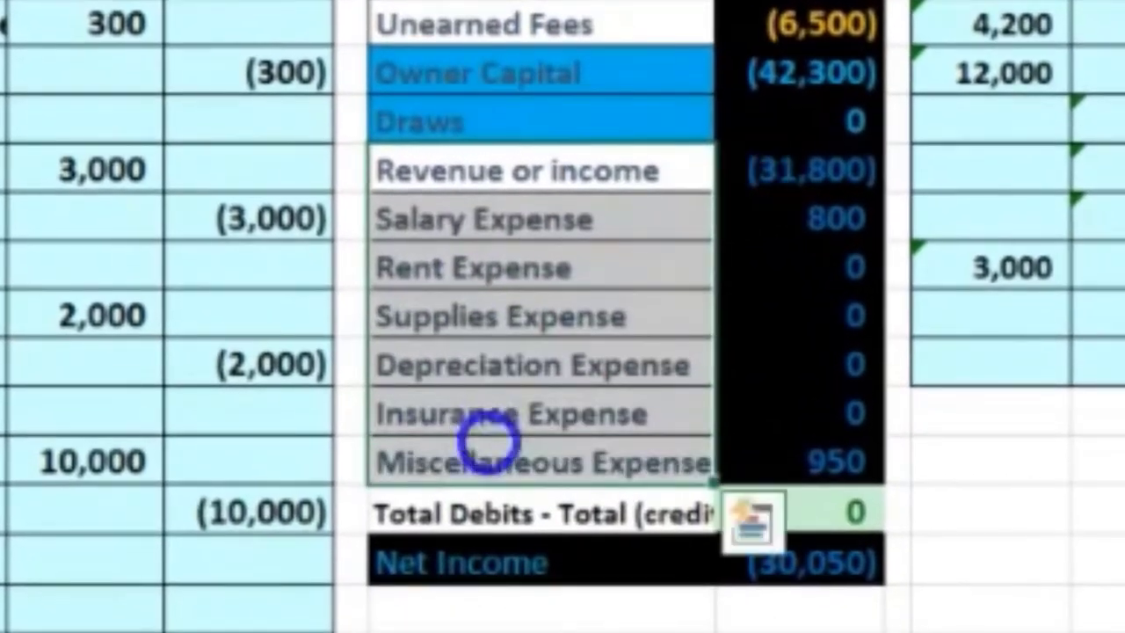
pyautogui.moveTo(479, 72); pyautogui.dragTo(502, 126)
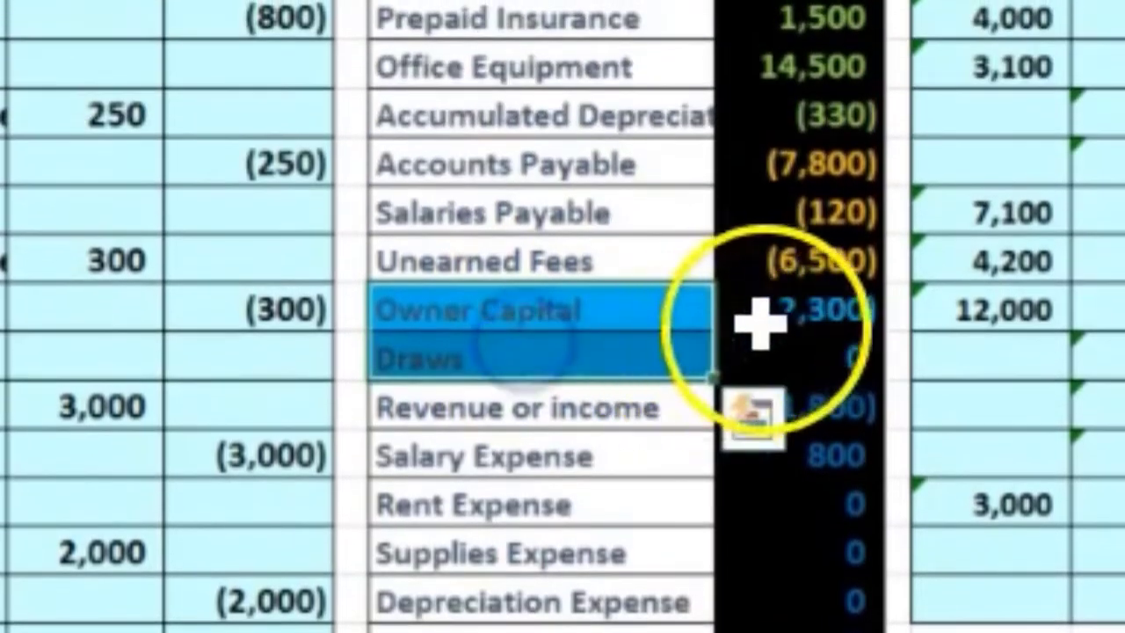
pyautogui.click(759, 323)
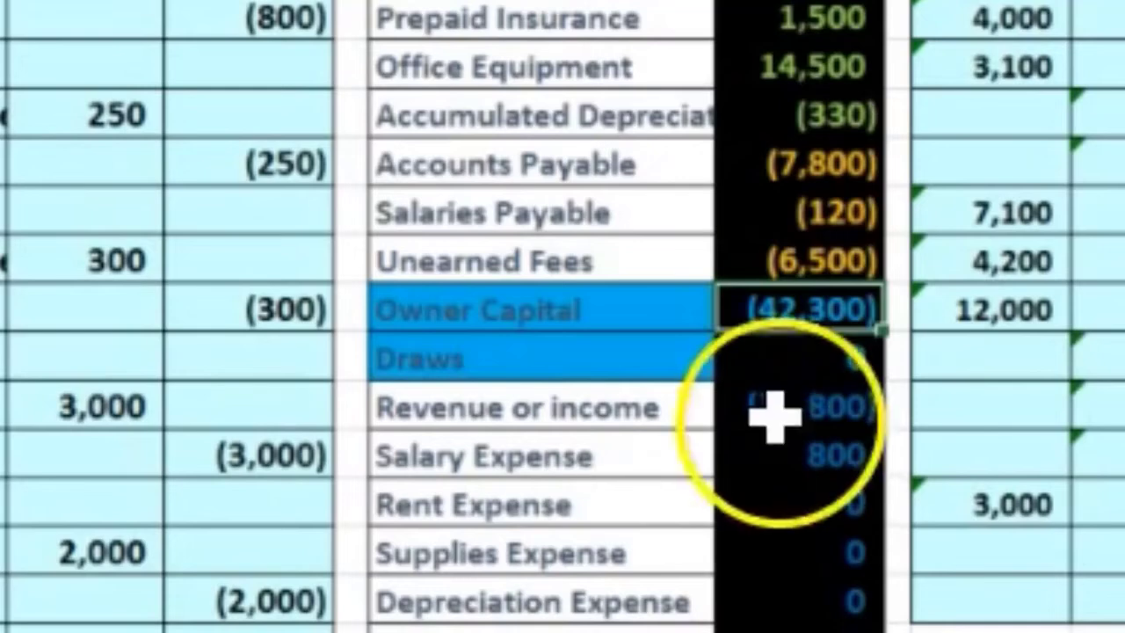
pyautogui.click(670, 352)
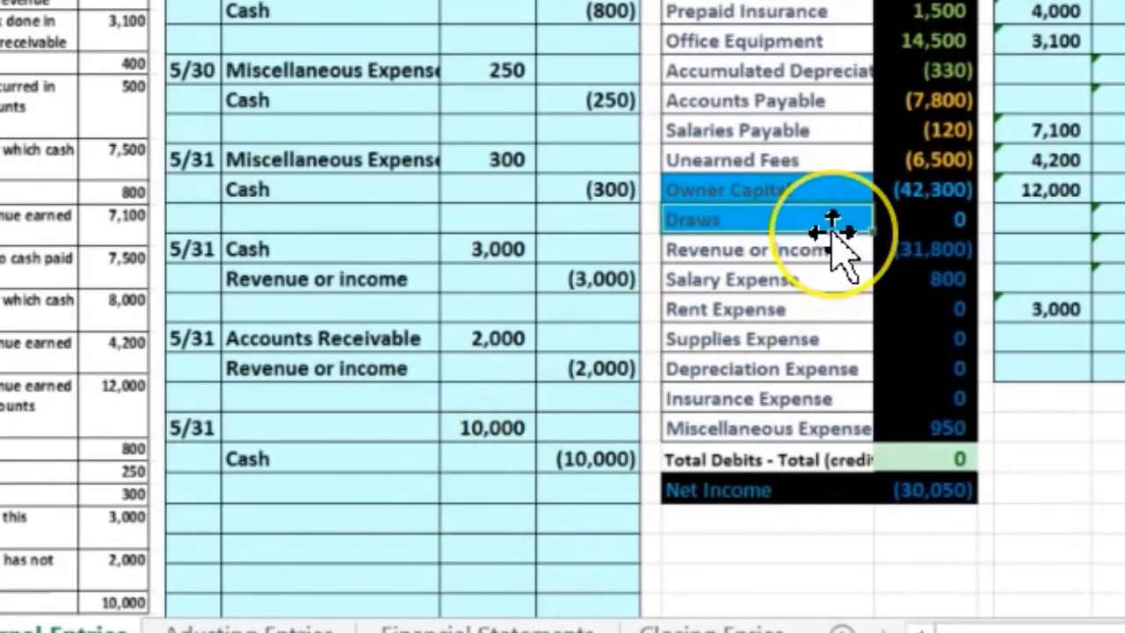
pyautogui.click(918, 189)
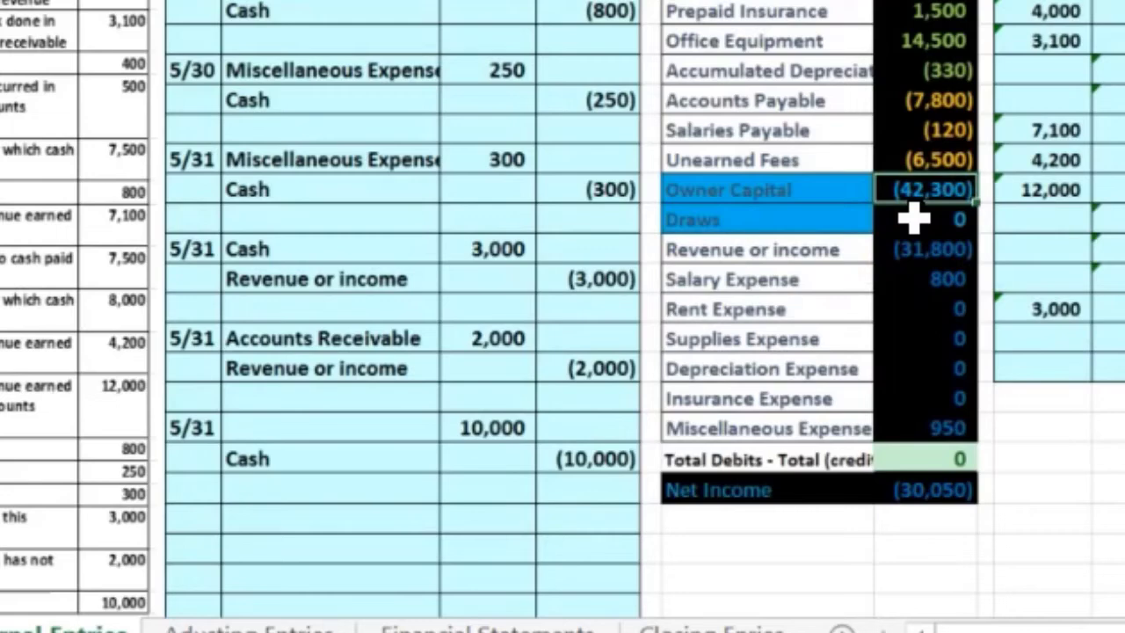
pyautogui.click(829, 224)
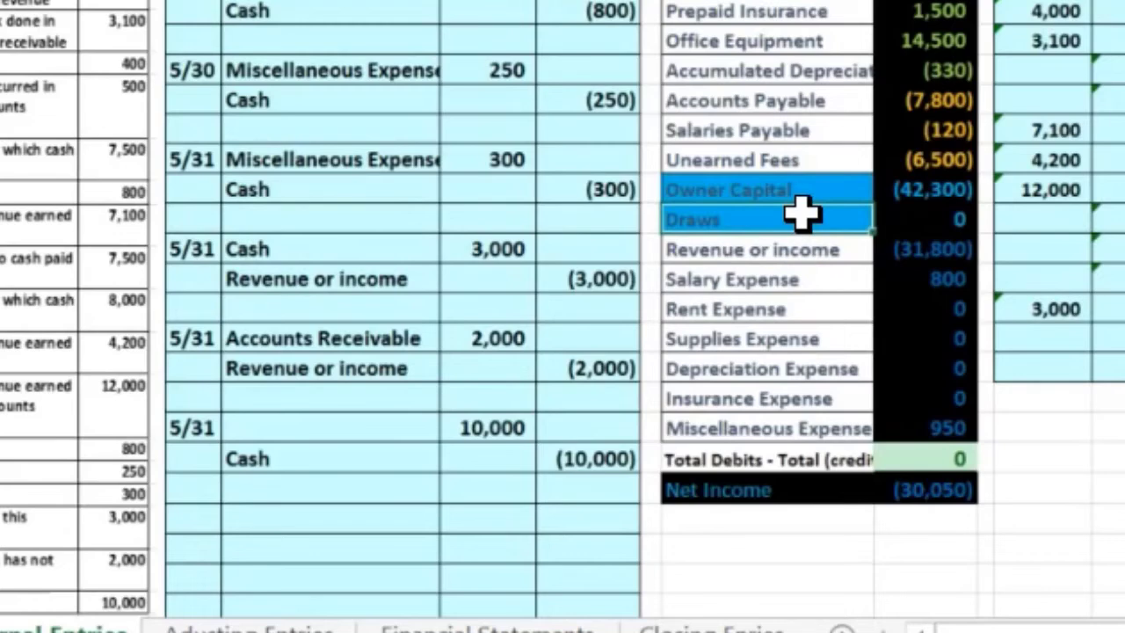
pyautogui.click(703, 189)
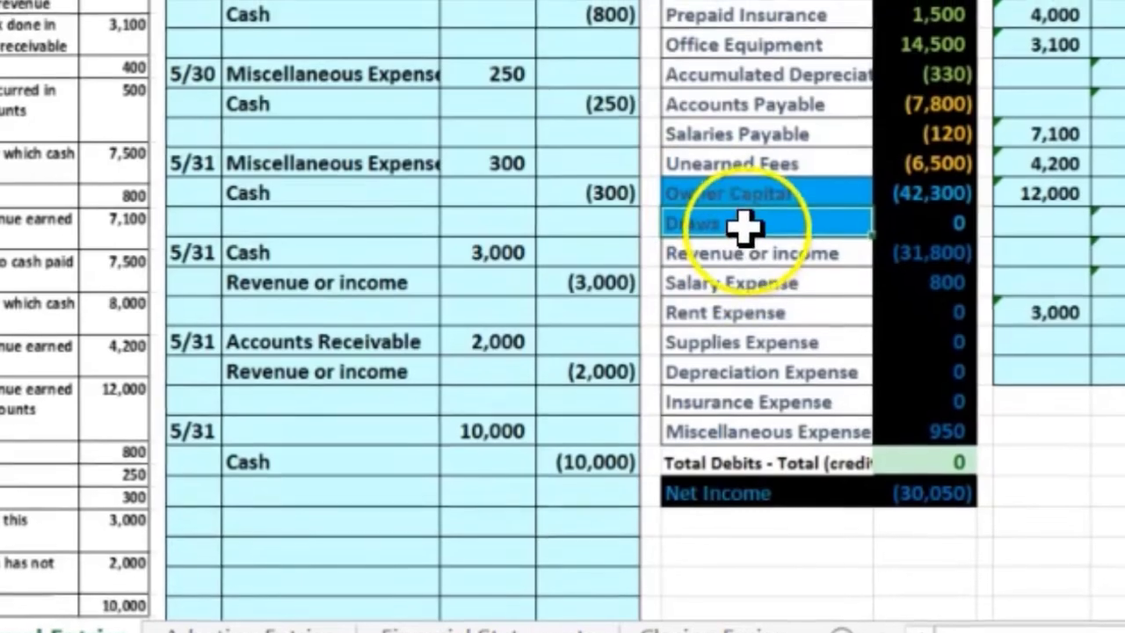
# Copy the Draws account name from the trial balance into H23 as values for the owner withdrawal's debit line.
pyautogui.rightClick(747, 222)
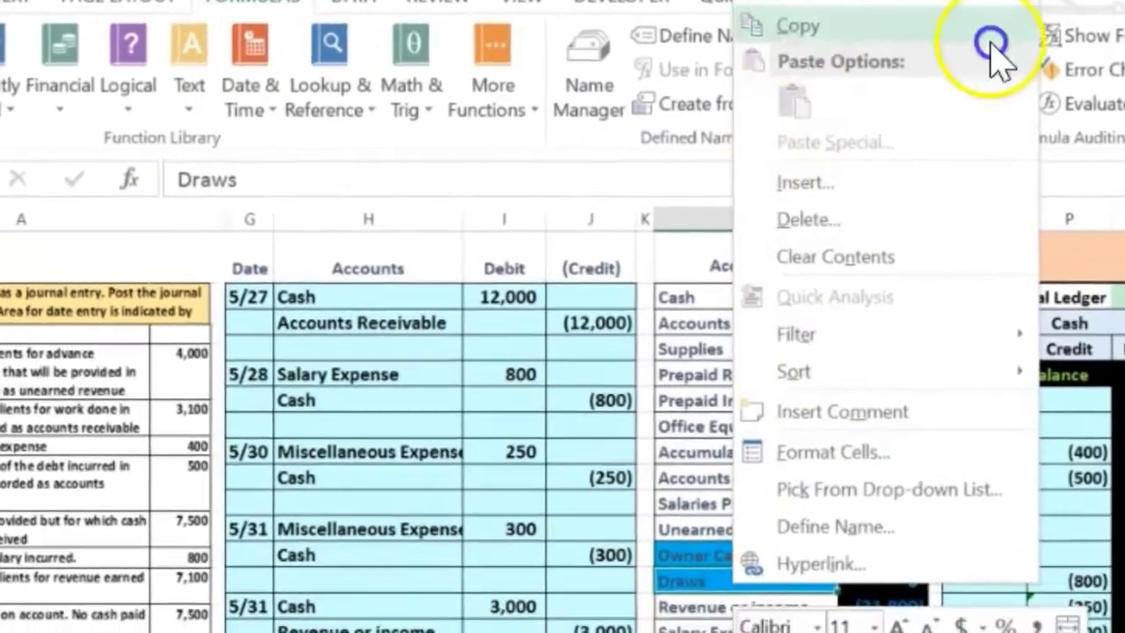
pyautogui.click(991, 40)
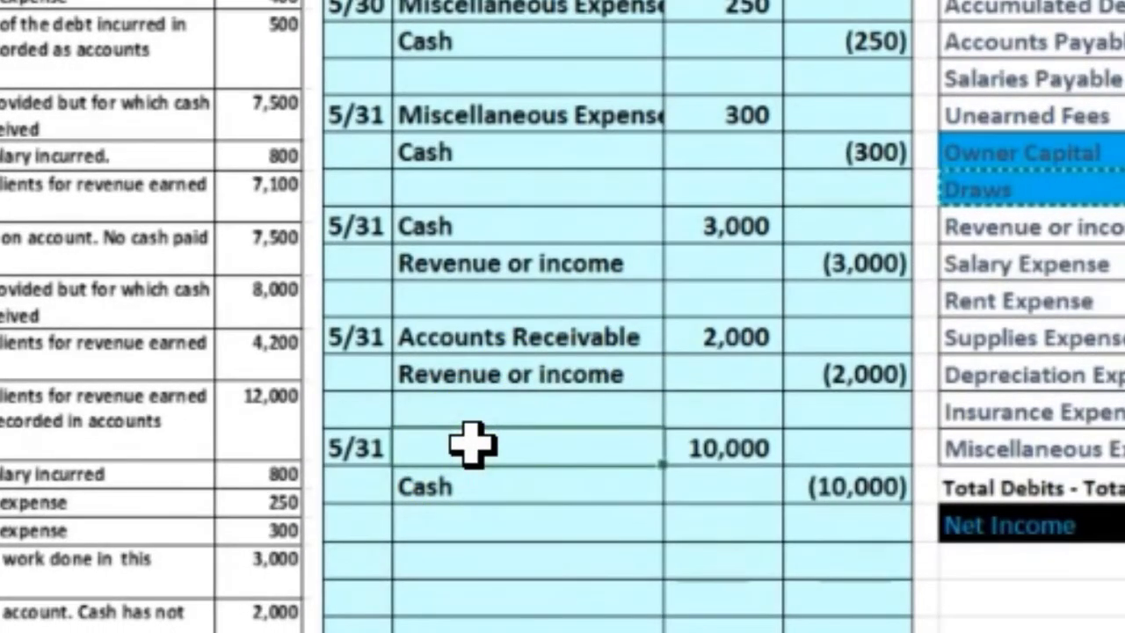
pyautogui.rightClick(472, 446)
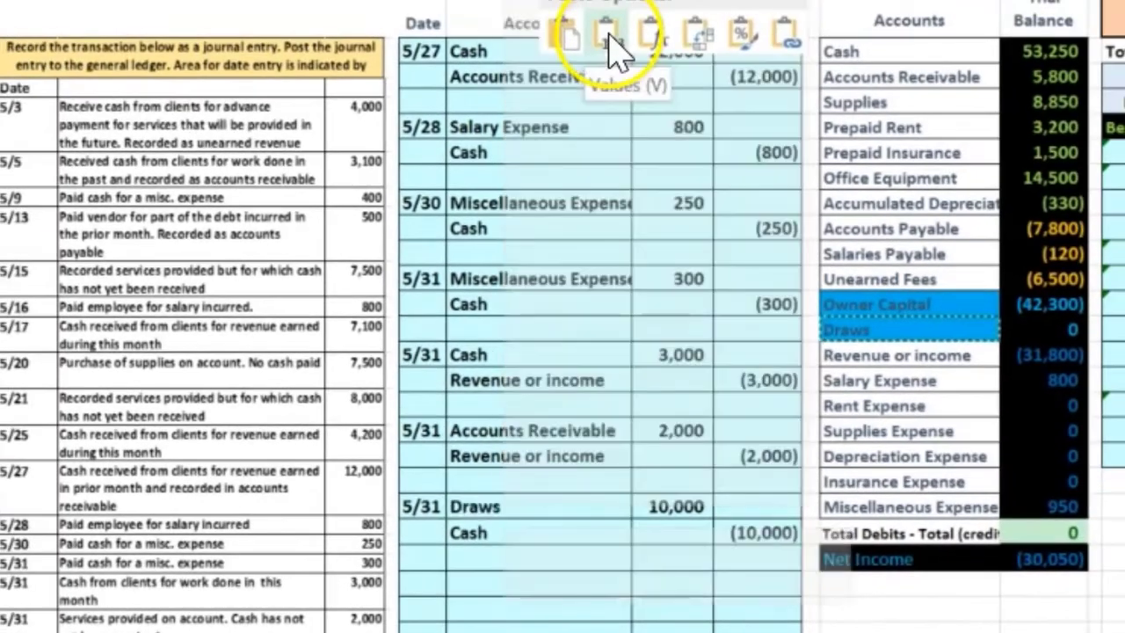
pyautogui.click(614, 41)
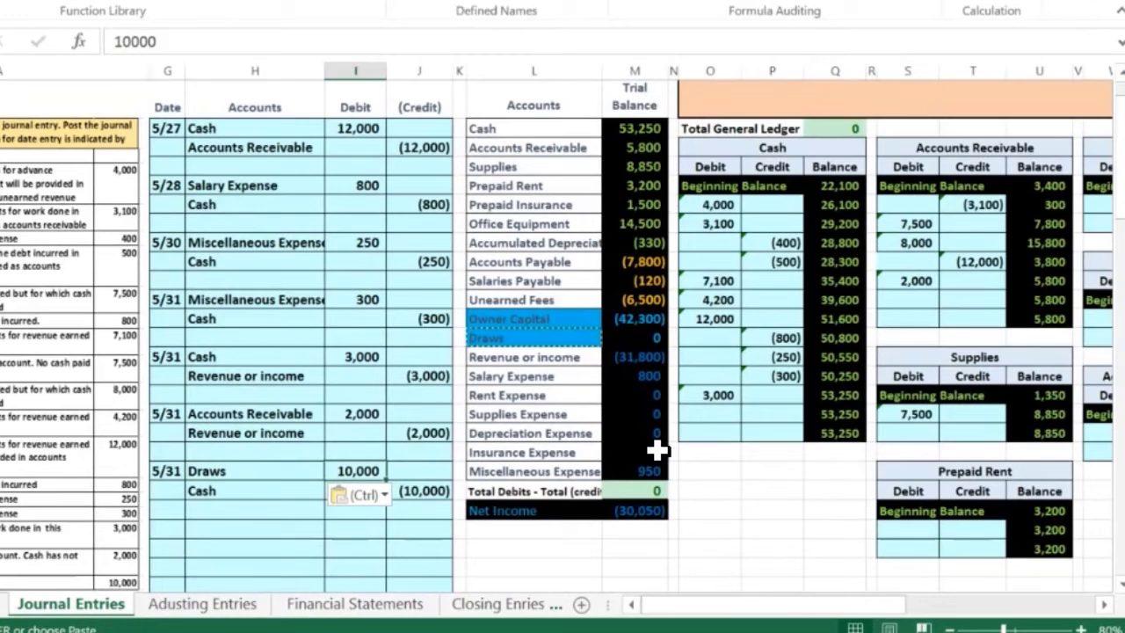
# Post the withdrawal's debit to the Draws ledger account by linking AE14 to the journal entry amount in I23.
pyautogui.press('Right')
pyautogui.press('Right')
pyautogui.press('Right')
pyautogui.press('Right')
pyautogui.press('Right')
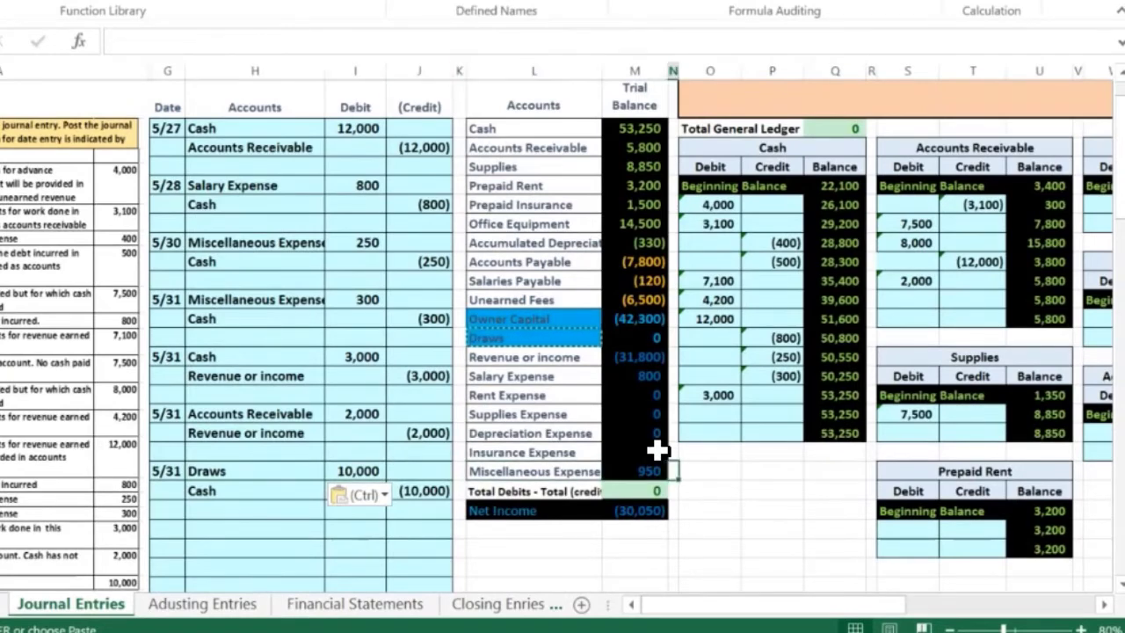
pyautogui.press('Right')
pyautogui.press('Right')
pyautogui.press('Right')
pyautogui.press('Right')
pyautogui.press('Right')
pyautogui.press('Right')
pyautogui.press('Right')
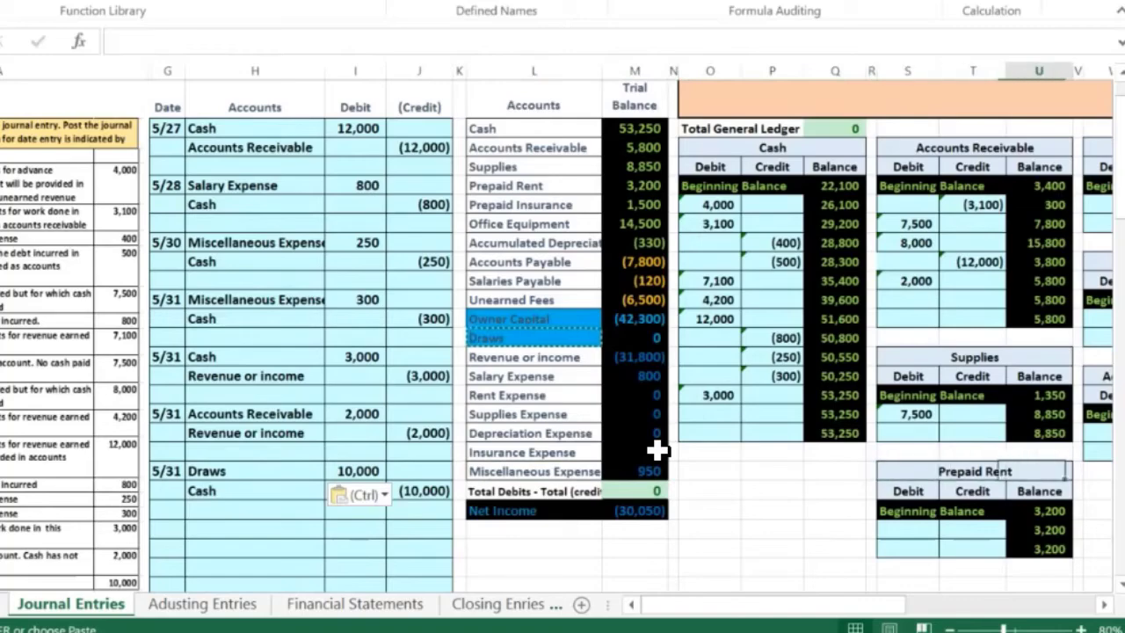
pyautogui.press('Right')
pyautogui.press('Right')
pyautogui.press('Right')
pyautogui.press('Right')
pyautogui.press('Right')
pyautogui.press('Right')
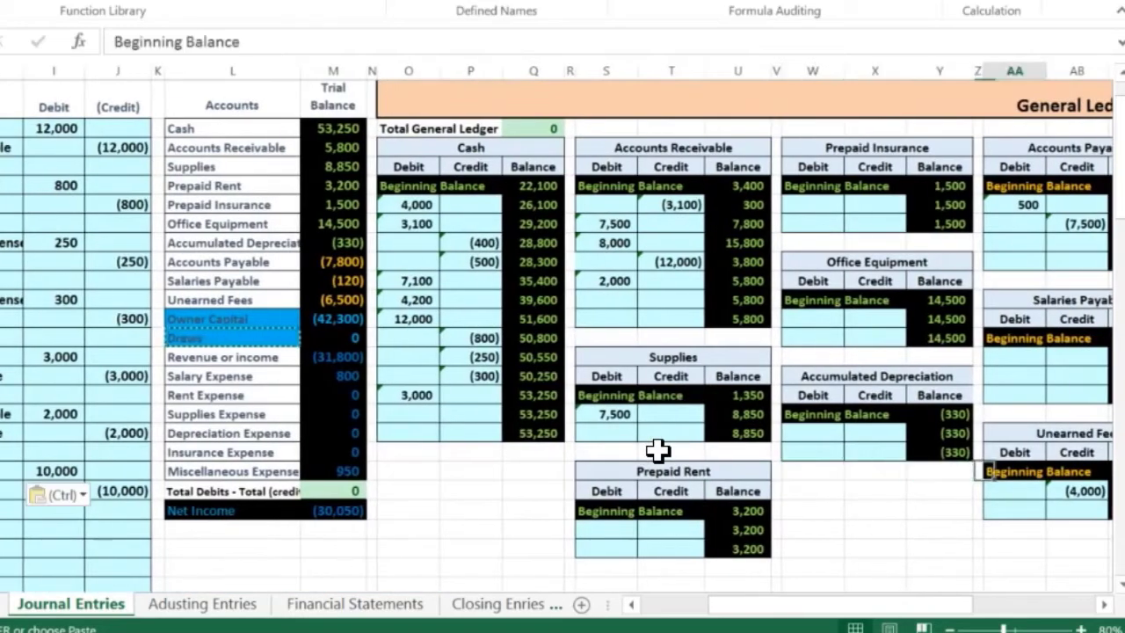
pyautogui.press('Right')
pyautogui.press('Right')
pyautogui.press('Right')
pyautogui.press('Right')
pyautogui.press('Right')
pyautogui.press('Right')
pyautogui.press('Right')
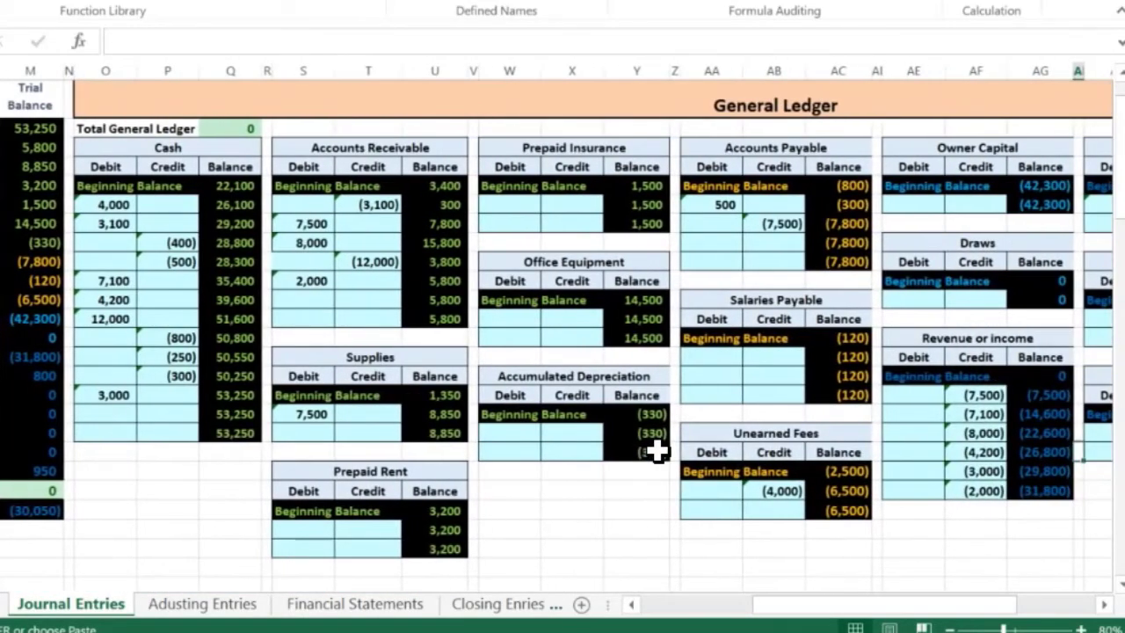
pyautogui.press('Left')
pyautogui.press('Left')
pyautogui.press('Left')
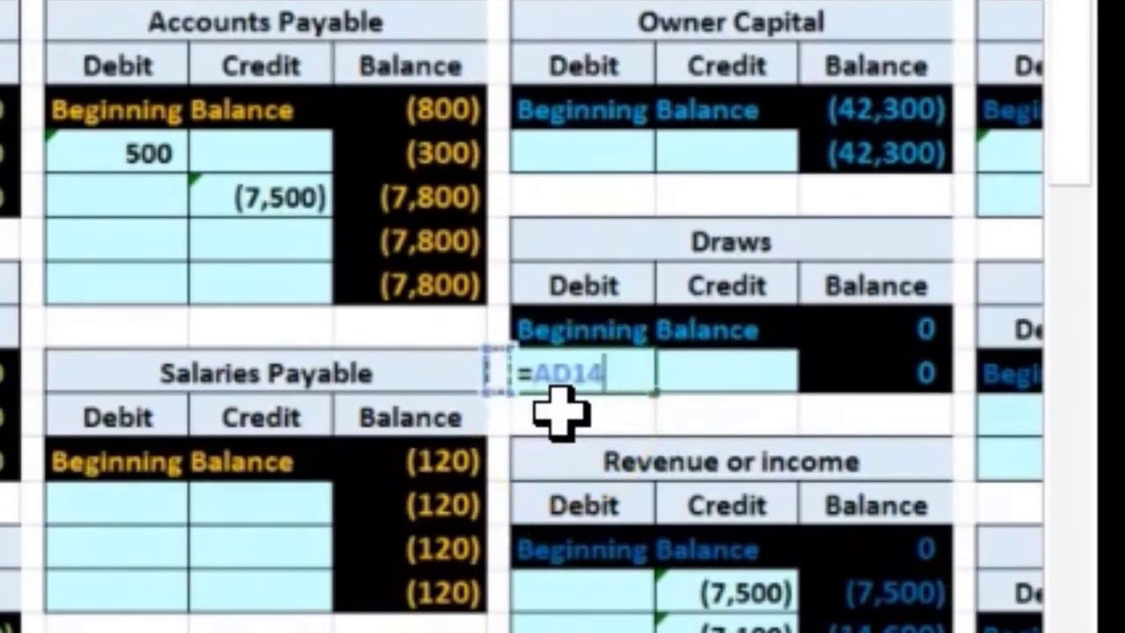
pyautogui.press('Left')
pyautogui.press('Left')
pyautogui.press('Left')
pyautogui.press('Left')
pyautogui.press('Left')
pyautogui.press('Left')
pyautogui.press('Left')
pyautogui.press('Left')
pyautogui.press('Left')
pyautogui.press('Left')
pyautogui.press('Left')
pyautogui.press('Left')
pyautogui.press('Left')
pyautogui.press('Left')
pyautogui.press('Left')
pyautogui.press('Left')
pyautogui.press('Left')
pyautogui.press('Left')
pyautogui.press('Left')
pyautogui.press('Left')
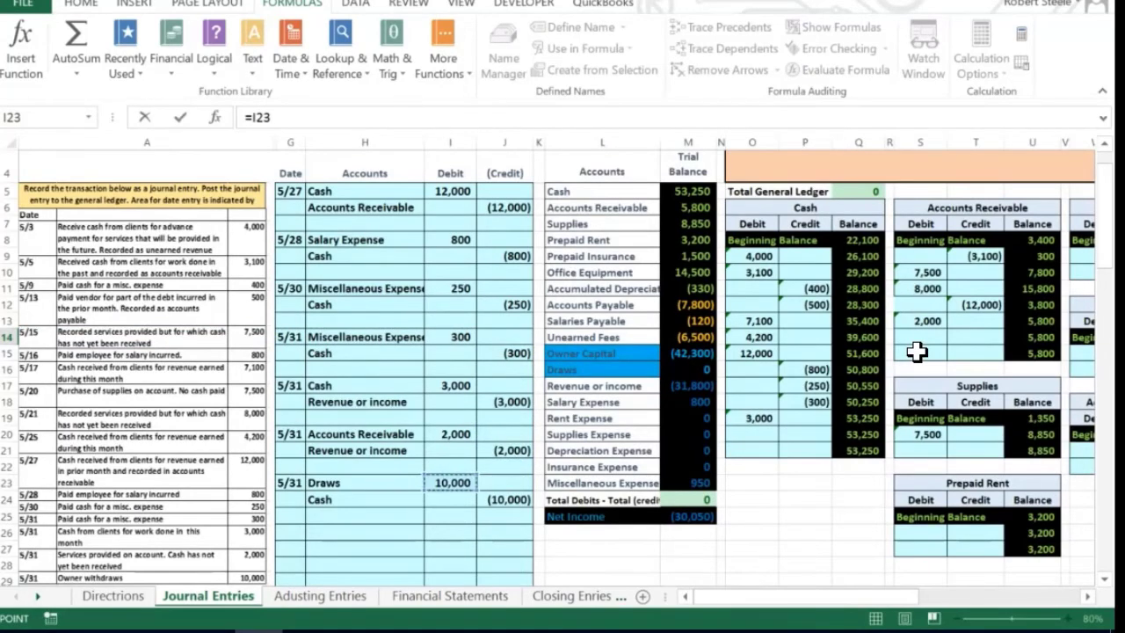
pyautogui.press('Return')
# Check the Draws balance in the trial balance and the total debits minus credits in M24.
pyautogui.press('Left')
pyautogui.press('Left')
pyautogui.press('Left')
pyautogui.press('Left')
pyautogui.press('Left')
pyautogui.press('Left')
pyautogui.press('Left')
pyautogui.press('Left')
pyautogui.press('Left')
pyautogui.press('Left')
pyautogui.press('Left')
pyautogui.press('Left')
pyautogui.press('Left')
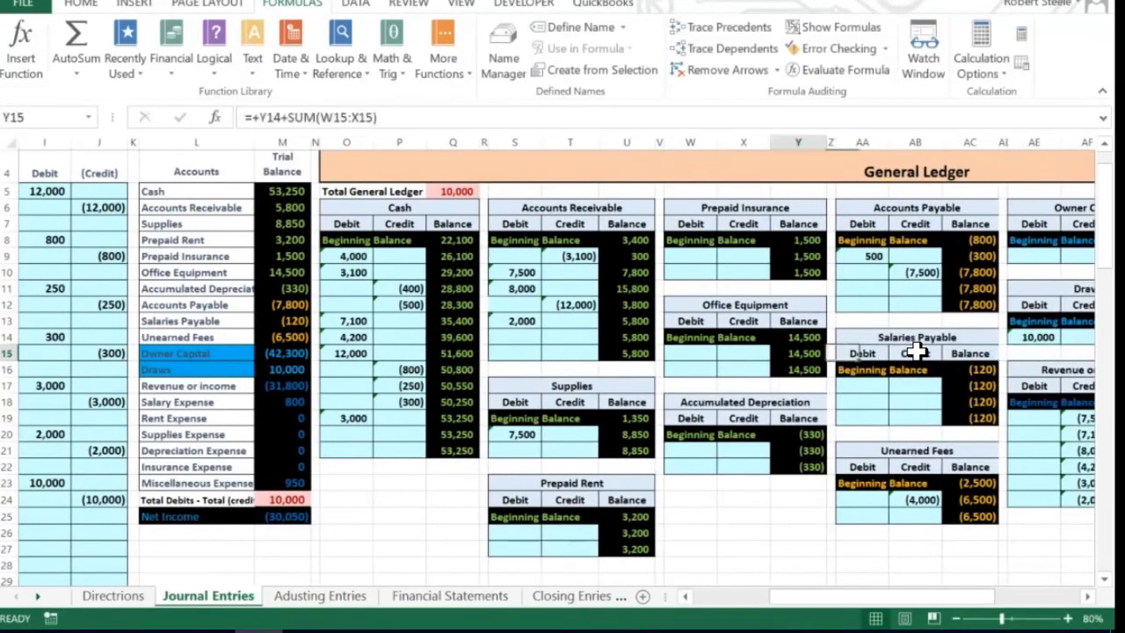
pyautogui.press('Down')
pyautogui.press('Left')
pyautogui.press('Left')
pyautogui.press('Left')
pyautogui.press('Left')
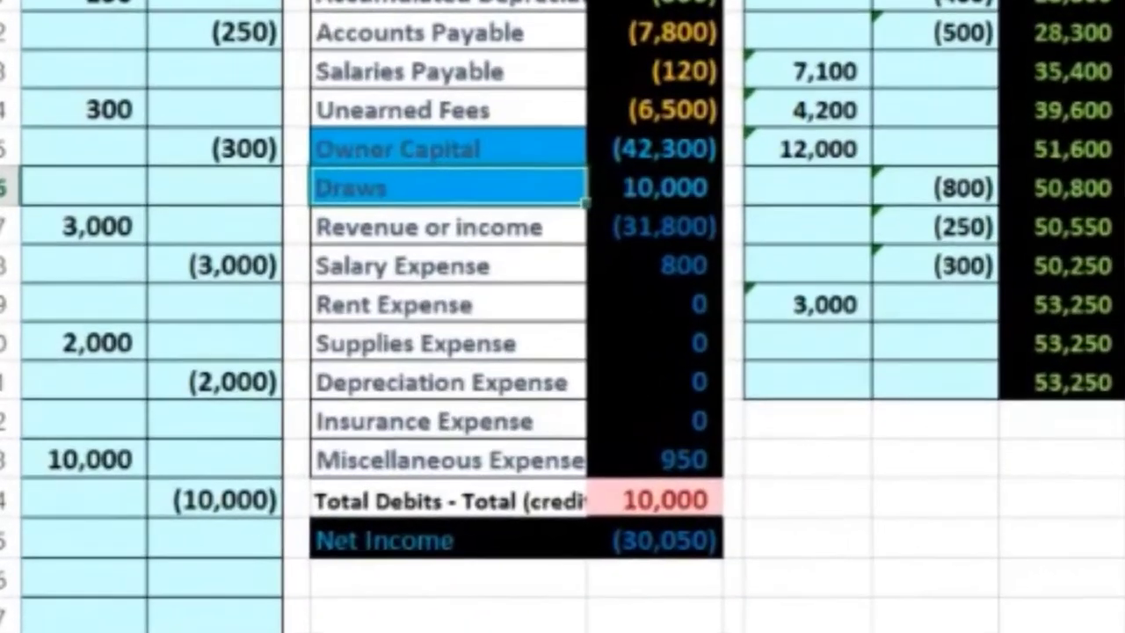
pyautogui.press('Down')
pyautogui.press('Down')
pyautogui.press('Down')
pyautogui.press('Down')
pyautogui.press('Down')
pyautogui.press('Down')
pyautogui.press('Down')
pyautogui.press('Down')
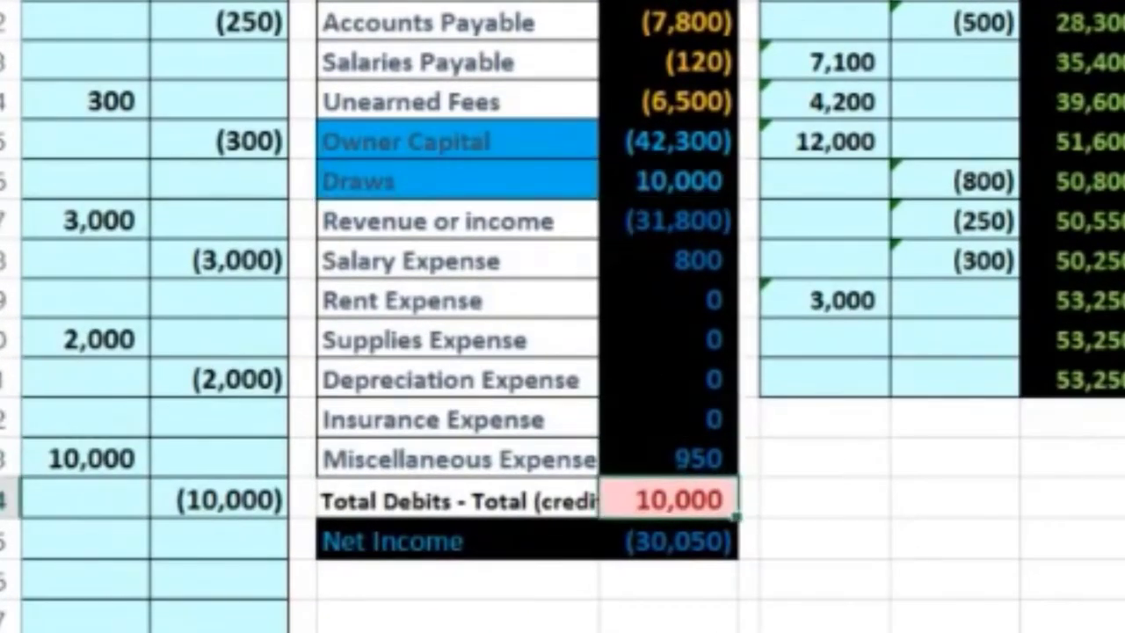
# Post the withdrawal's credit to the Cash ledger account by linking P20 to the journal entry amount in J24.
pyautogui.press('Left')
pyautogui.press('Left')
pyautogui.press('Left')
pyautogui.press('Left')
pyautogui.press('Left')
pyautogui.press('Left')
pyautogui.press('Right')
pyautogui.press('Right')
pyautogui.press('Right')
pyautogui.press('Right')
pyautogui.press('Right')
pyautogui.press('Right')
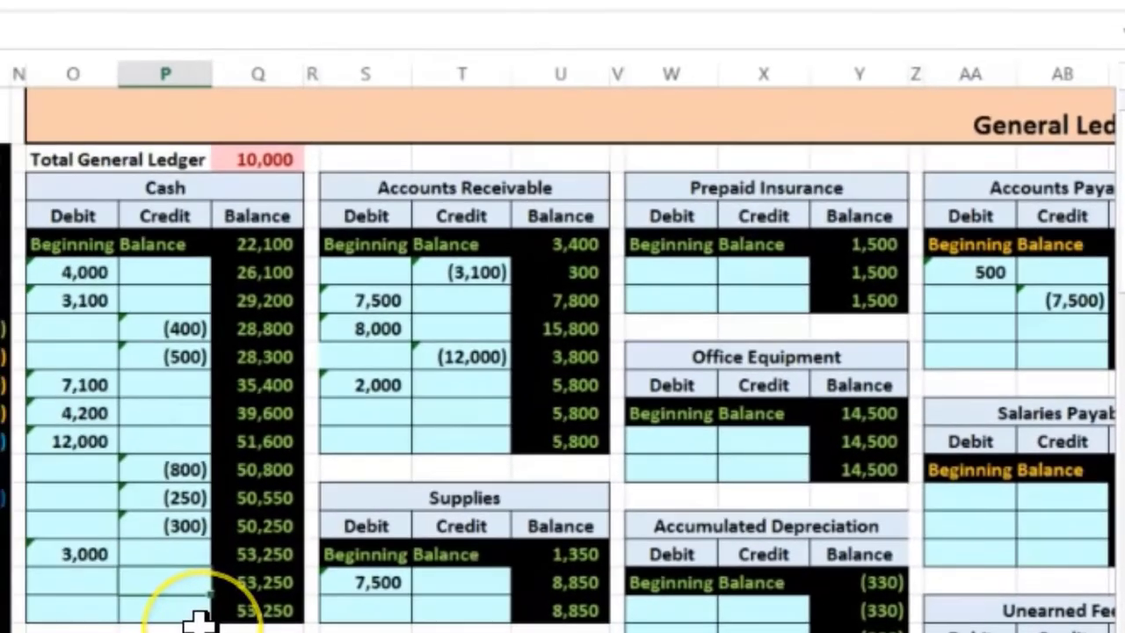
pyautogui.press('Left')
pyautogui.press('Left')
pyautogui.press('Left')
pyautogui.press('Left')
pyautogui.press('Left')
pyautogui.press('Left')
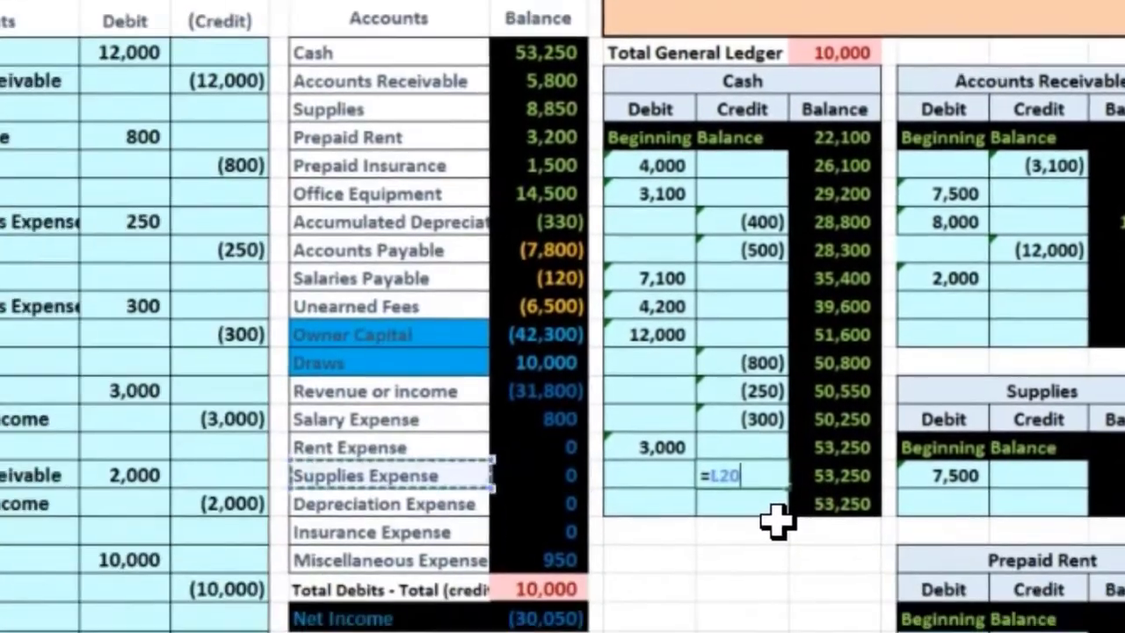
pyautogui.press('Down')
pyautogui.press('Down')
pyautogui.press('Down')
pyautogui.press('Down')
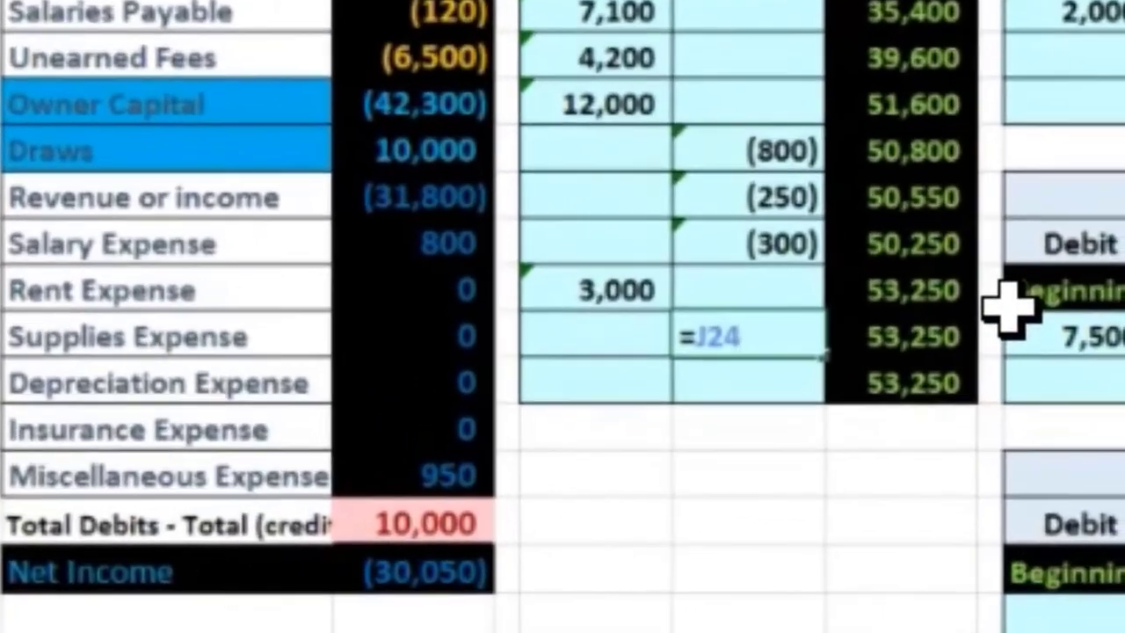
pyautogui.press('Return')
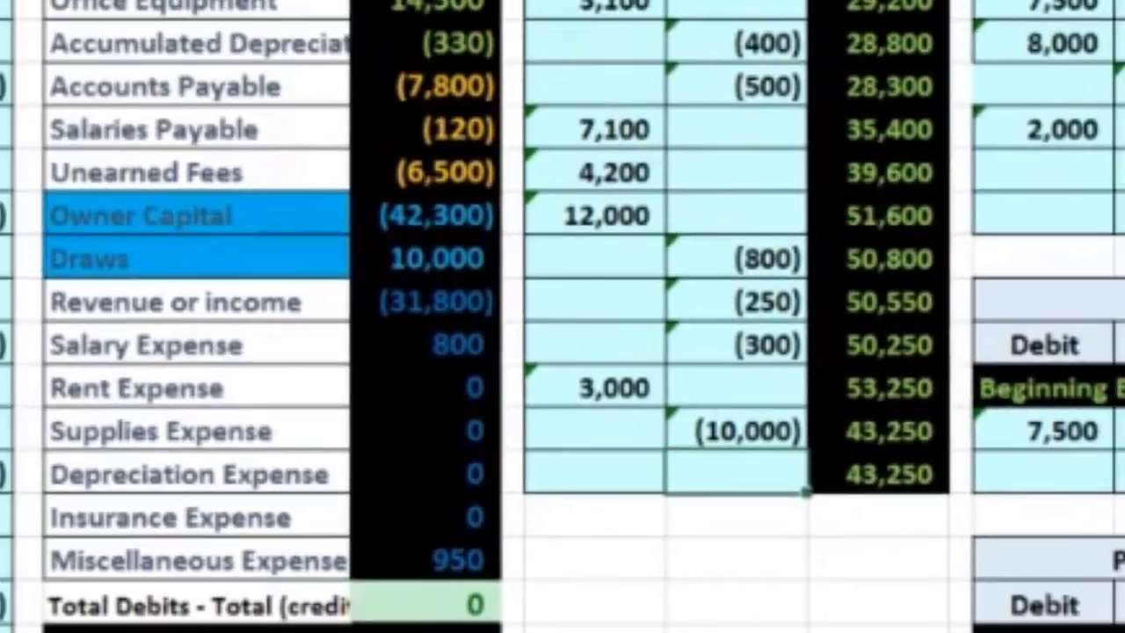
# Compare the accounting equation with the sums of the asset balances in M5:M11 and the equity balances in M15:M23.
pyautogui.click(500, 131)
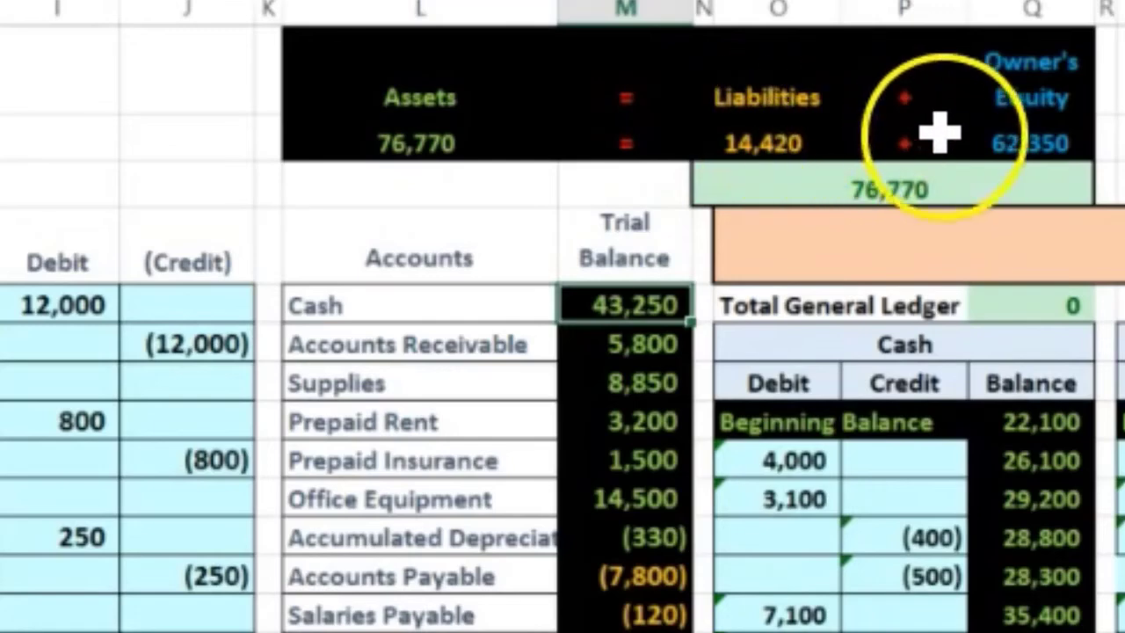
pyautogui.click(1017, 142)
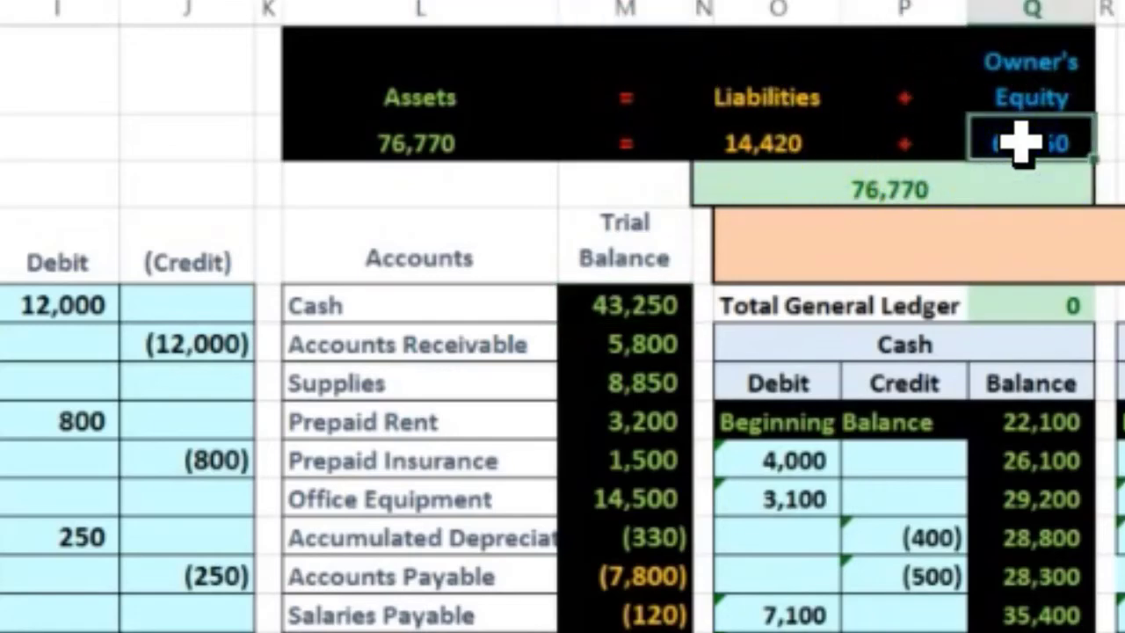
pyautogui.click(642, 299)
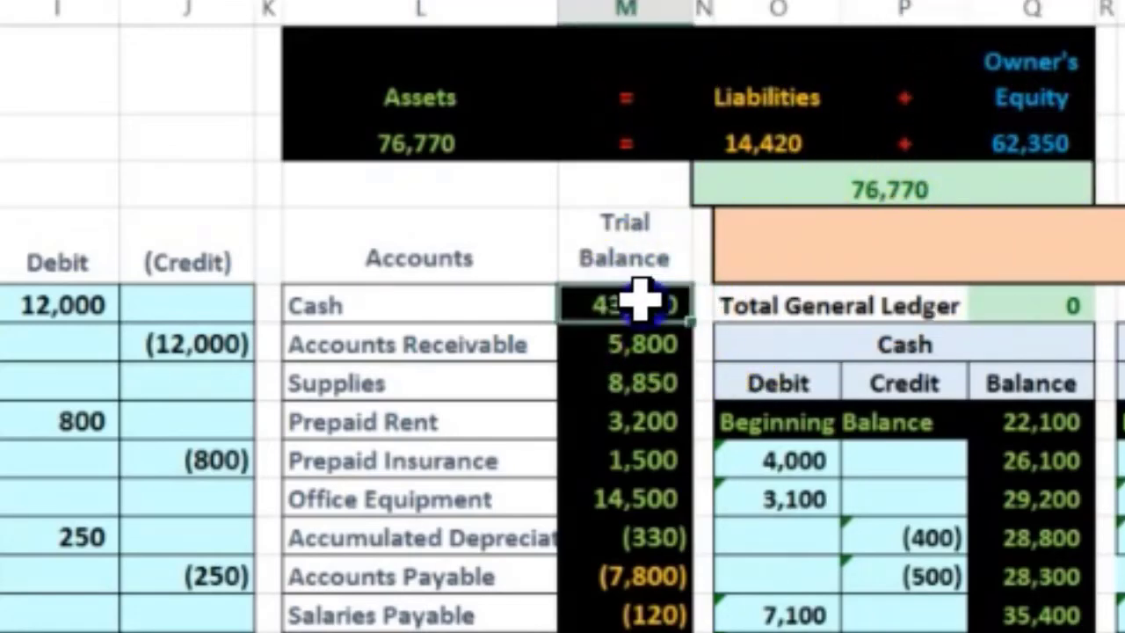
pyautogui.moveTo(640, 299); pyautogui.dragTo(640, 494)
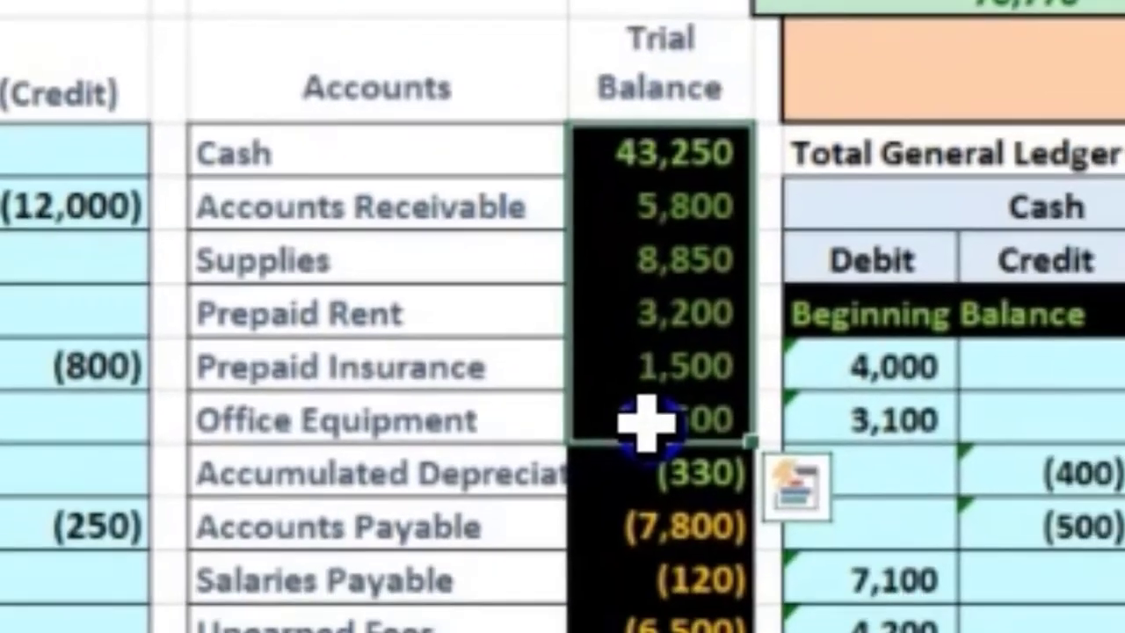
pyautogui.moveTo(754, 524); pyautogui.dragTo(755, 557)
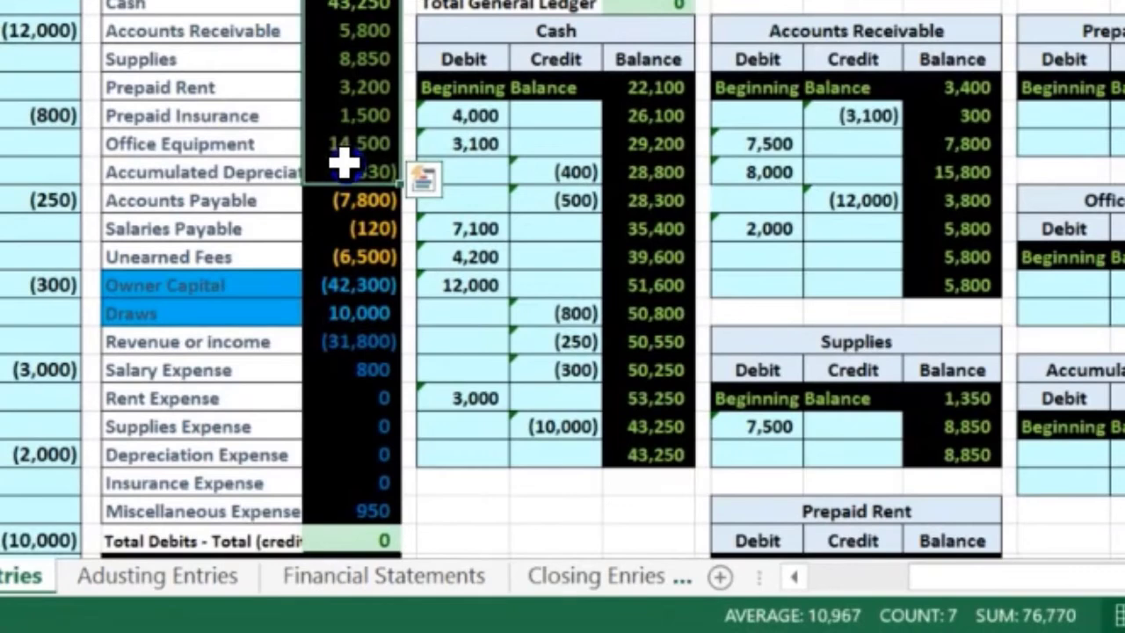
pyautogui.moveTo(343, 163); pyautogui.dragTo(352, 246)
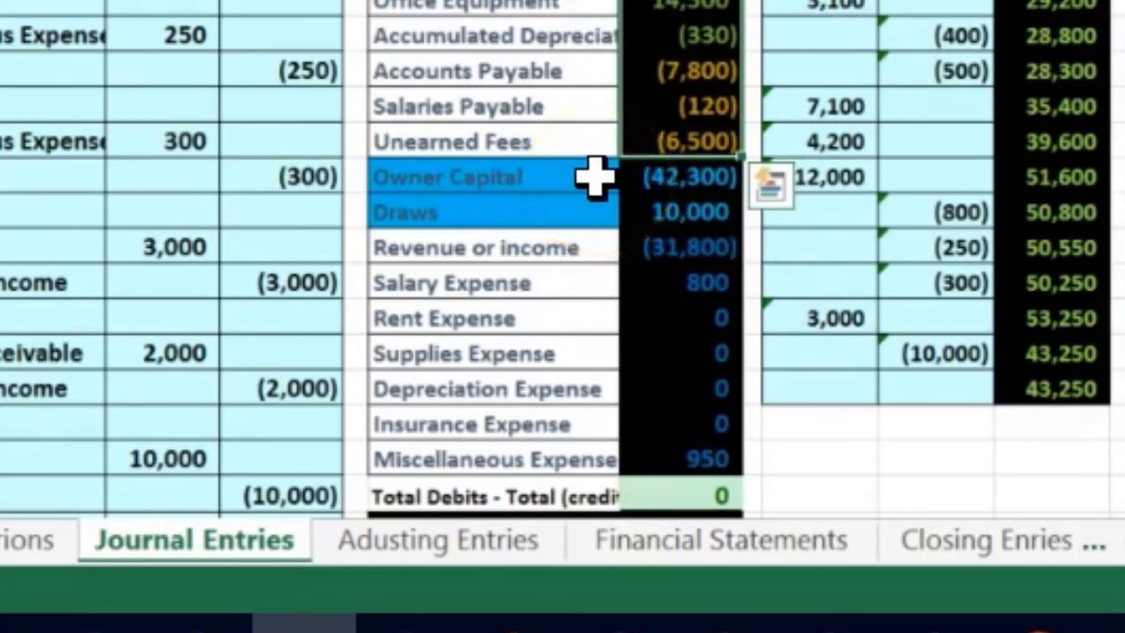
pyautogui.moveTo(594, 177); pyautogui.dragTo(595, 208)
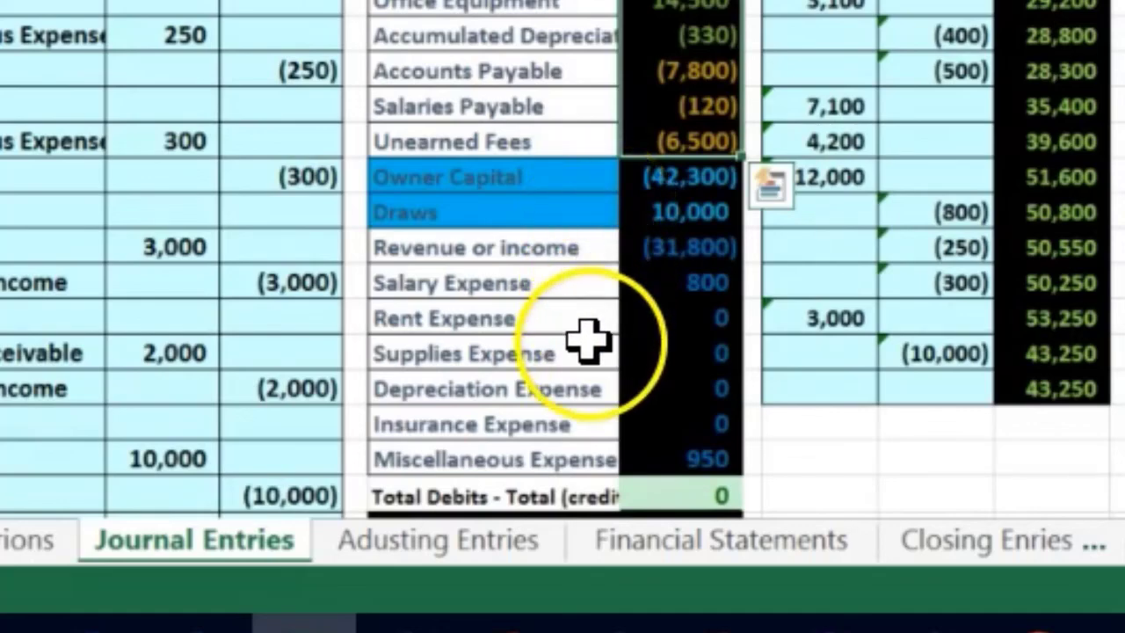
pyautogui.moveTo(678, 181); pyautogui.dragTo(694, 446)
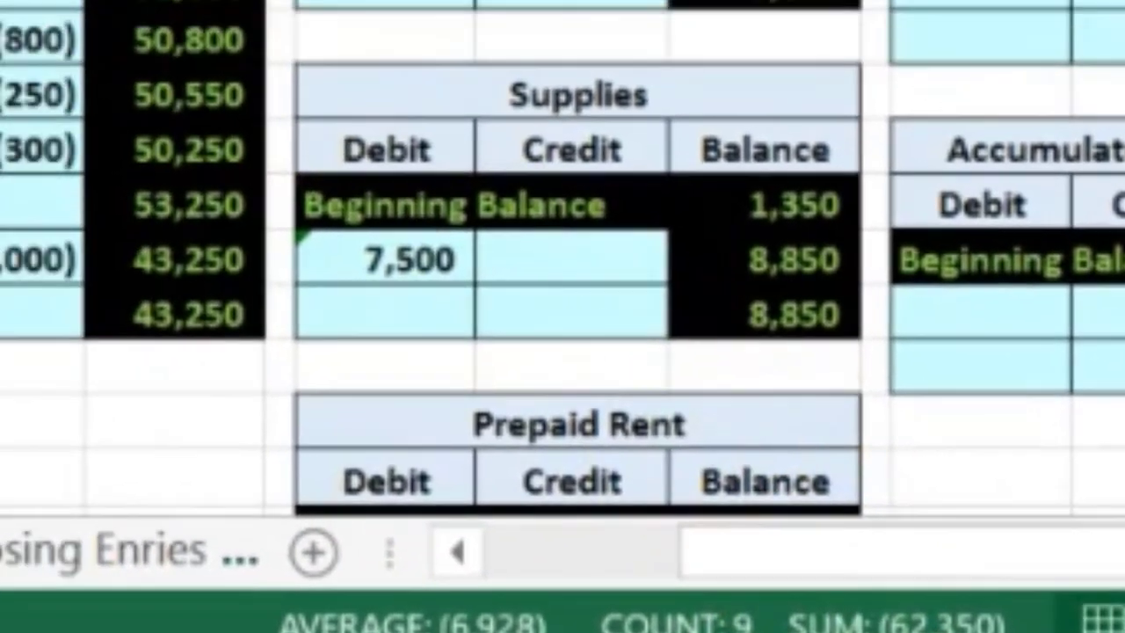
pyautogui.moveTo(694, 118); pyautogui.dragTo(747, 453)
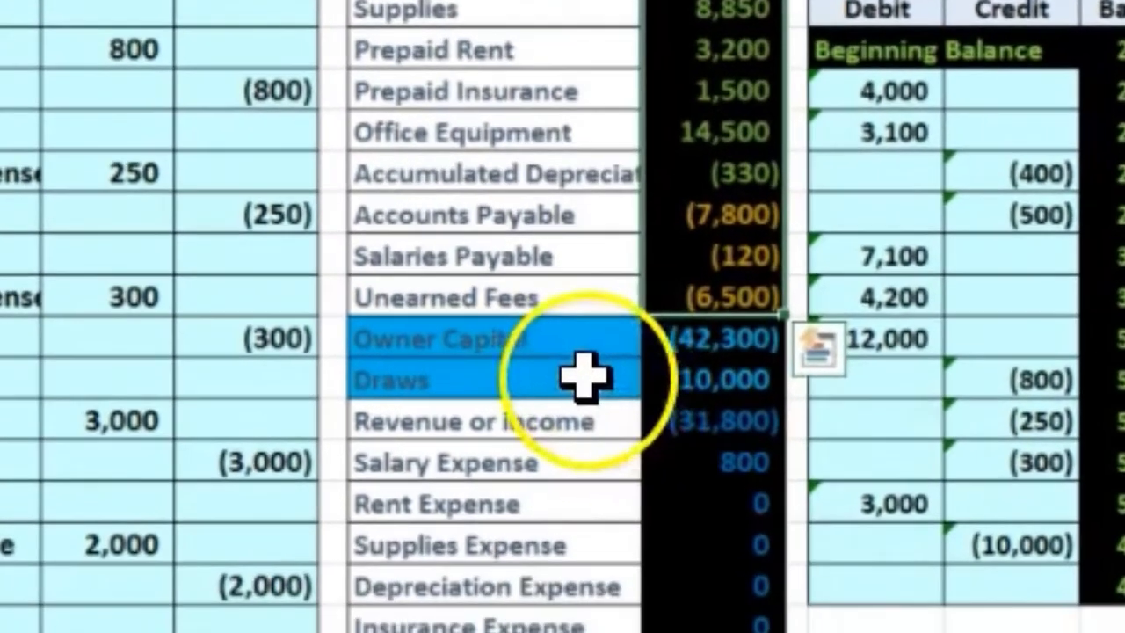
pyautogui.click(581, 512)
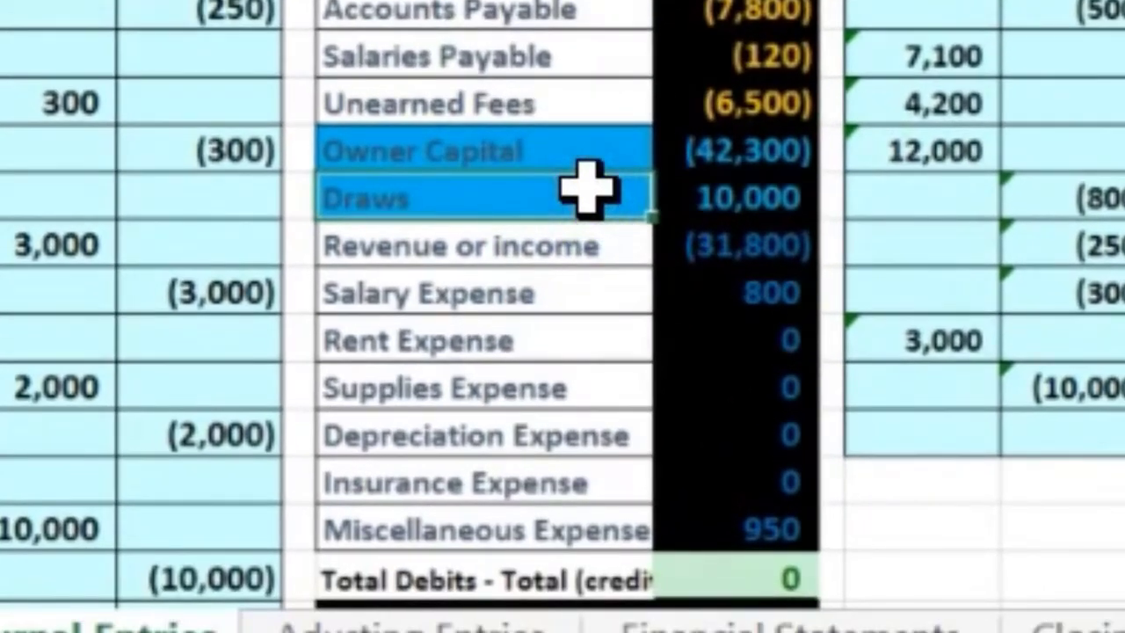